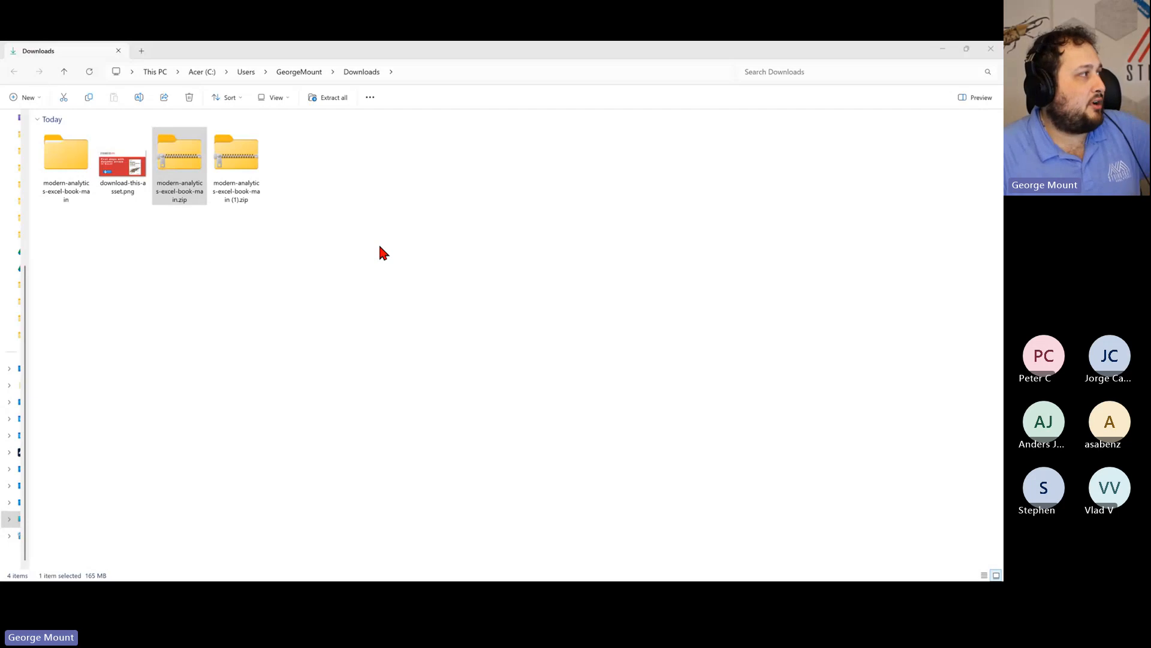
- Open the ch_10 folder inside the extracted modern-analytics-excel-book-main folder in Downloads
click(383, 253)
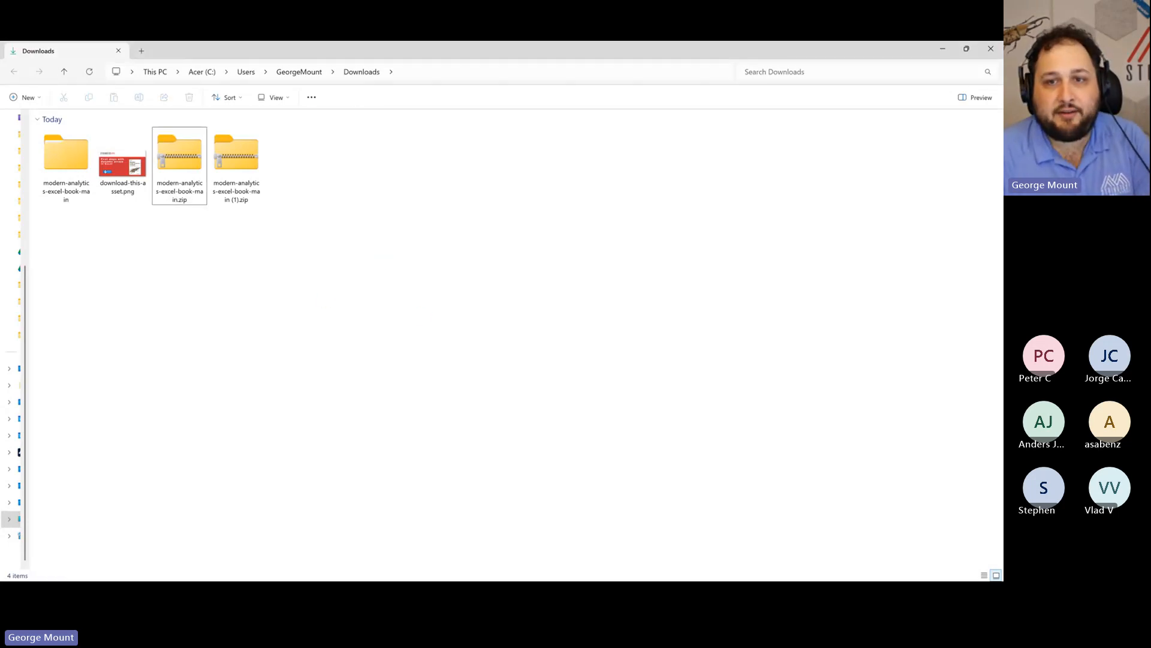
key(alt+Tab)
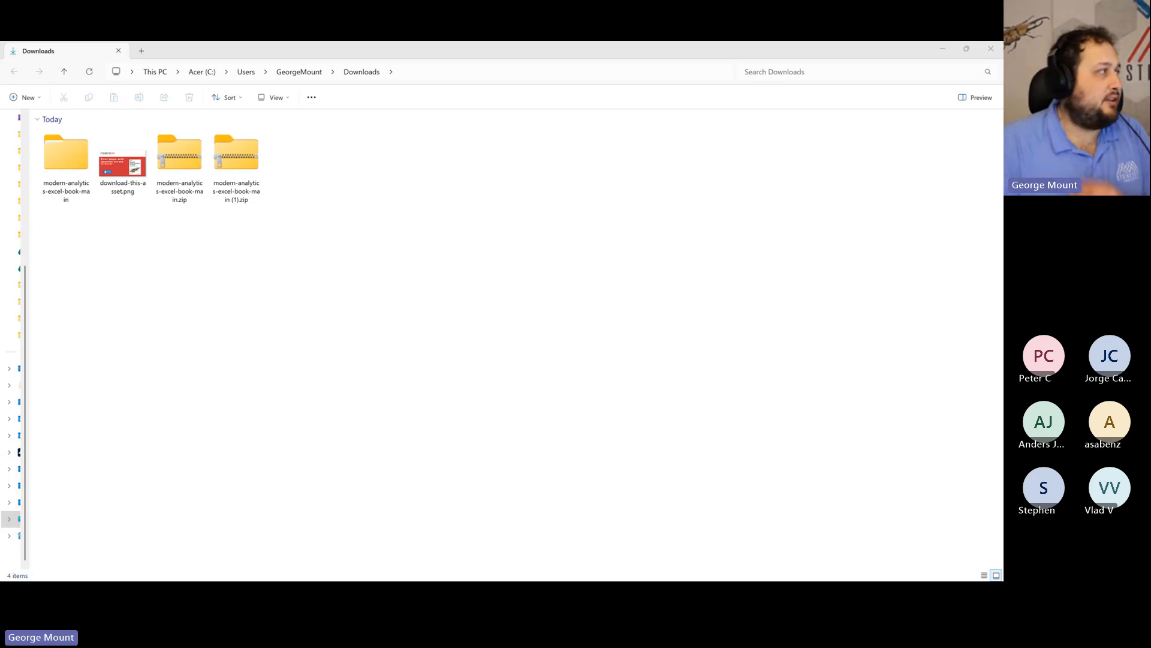
double_click(79, 167)
double_click(80, 148)
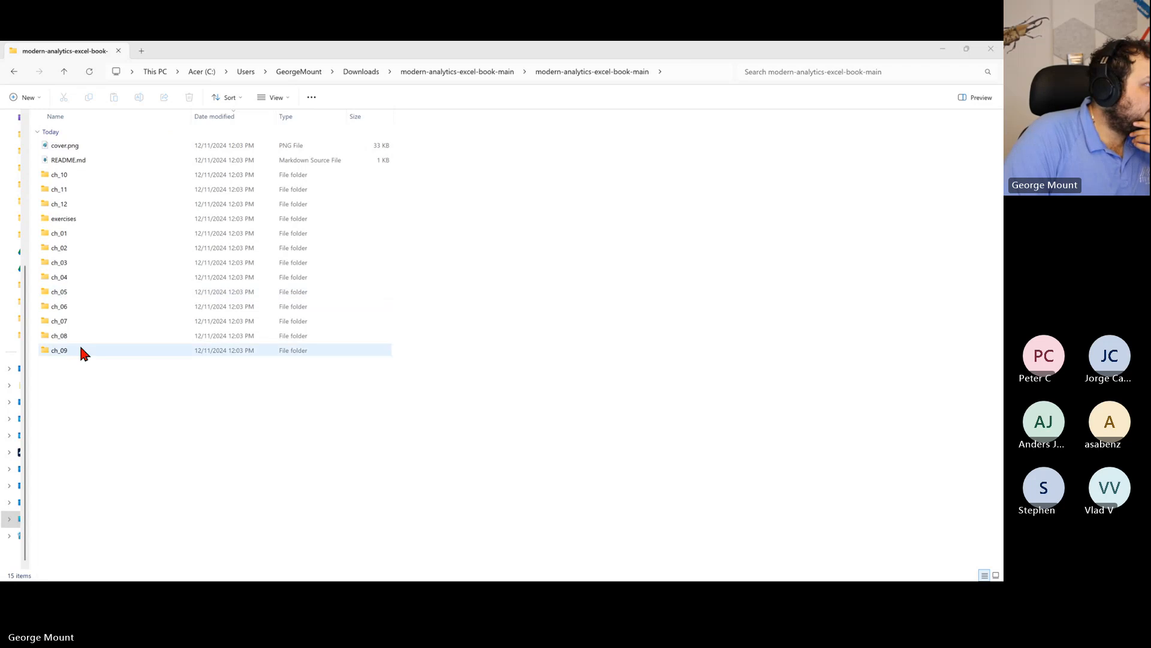
double_click(69, 176)
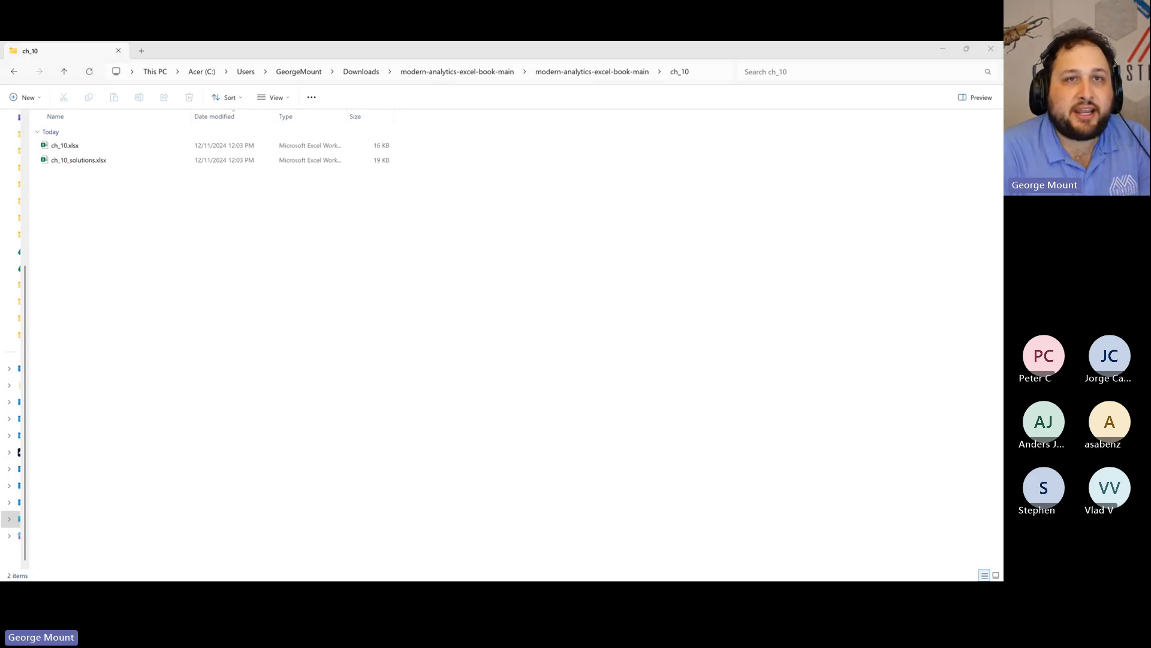
- Bring the browser's Eventbrite page for the dynamic arrays event into view, enlarge it and review the description and learning objectives
drag(1002, 492, 428, 44)
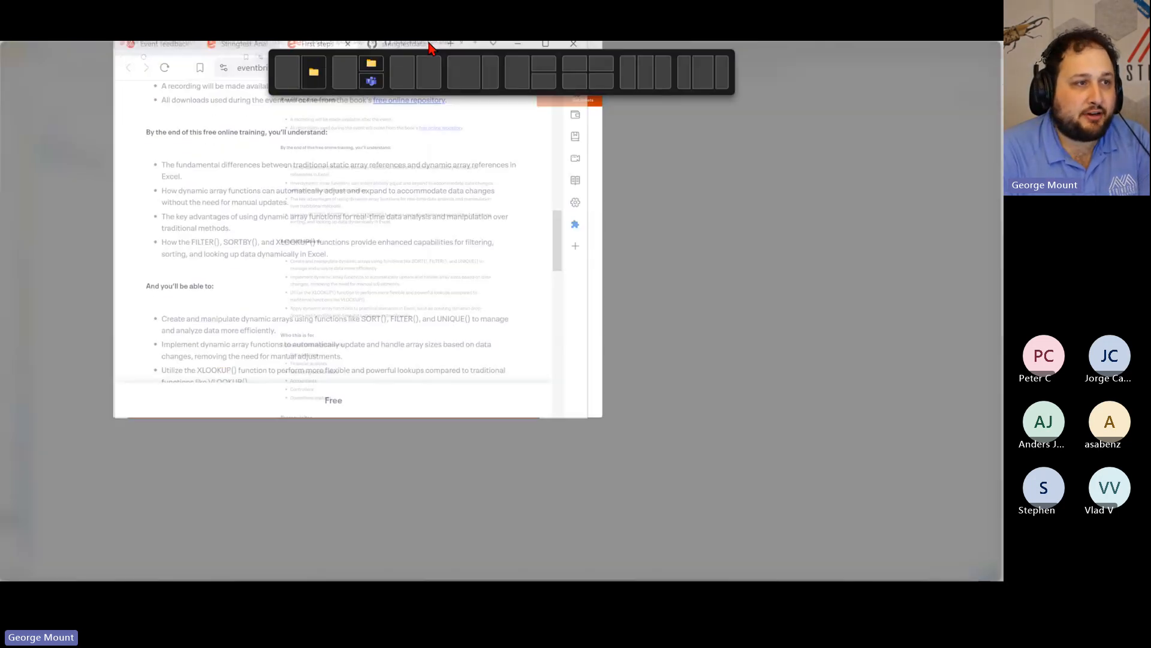
key(ctrl+plus)
key(ctrl+plus)
key(ctrl+plus)
key(ctrl+plus)
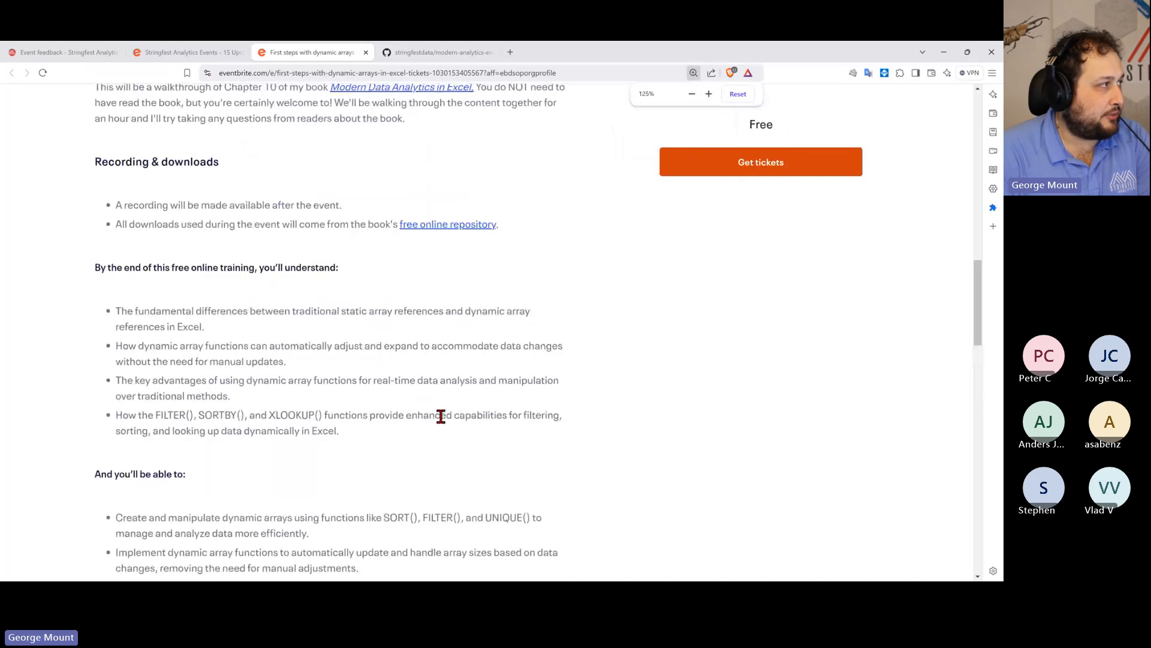
scroll(62, 367, up, 4)
scroll(13, 398, up, 8)
scroll(13, 399, down, 9)
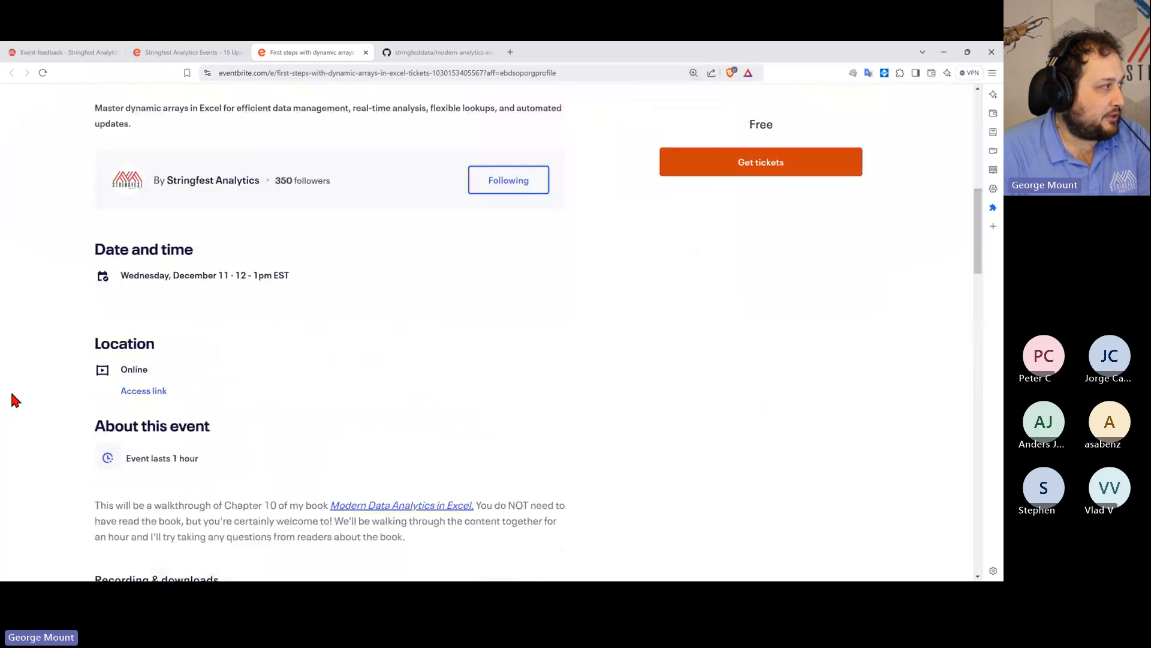
scroll(15, 400, down, 4)
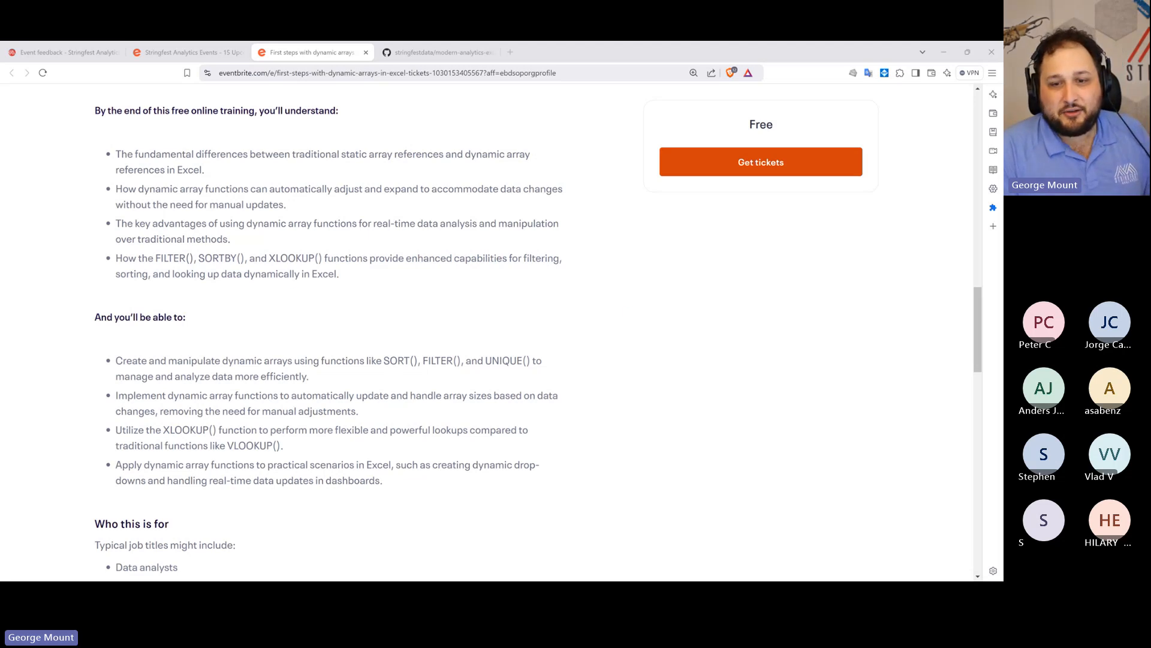
- Switch back to File Explorer, open ch_10.xlsx in Excel, enable editing and show the array-references worksheet
key(alt+Tab)
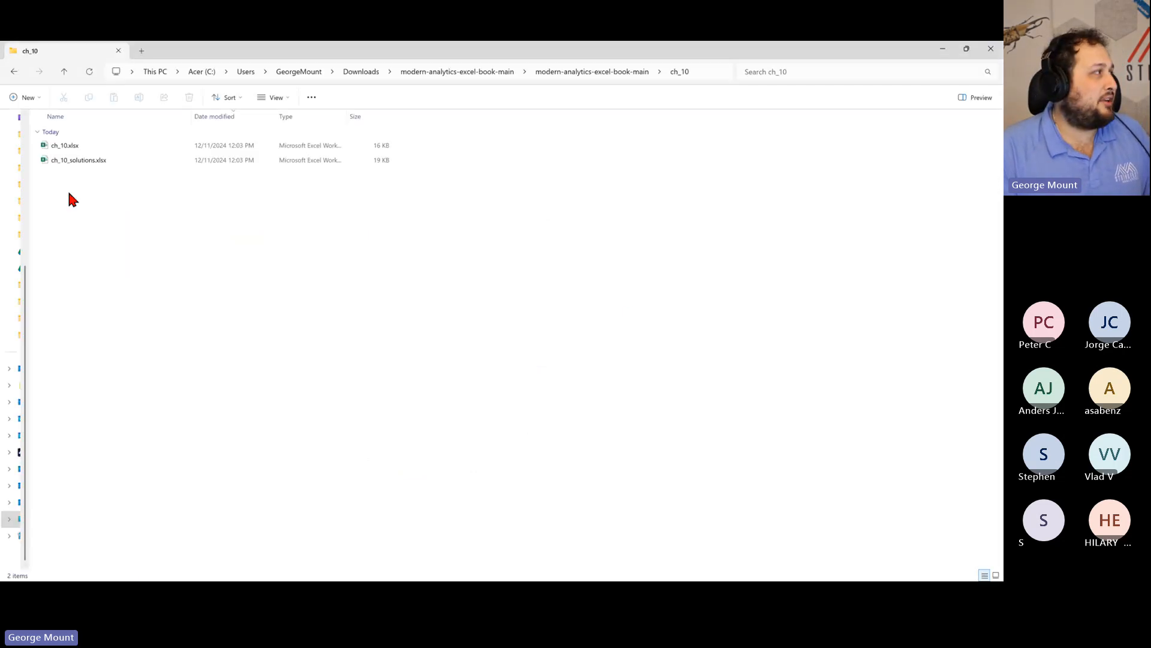
double_click(80, 149)
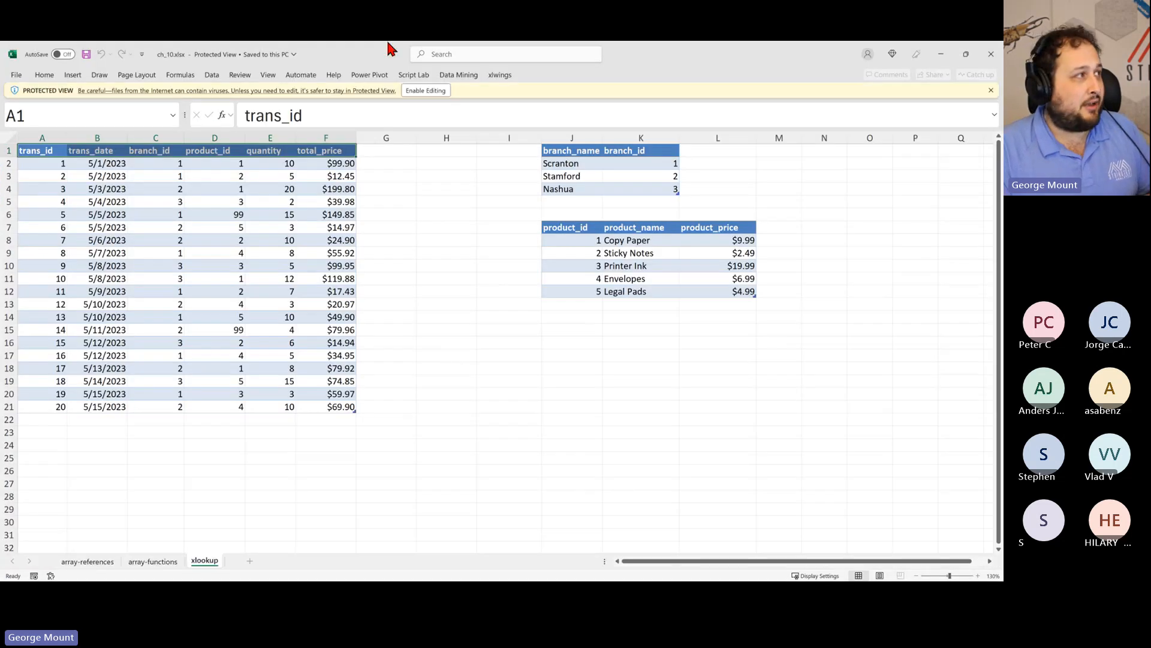
click(424, 93)
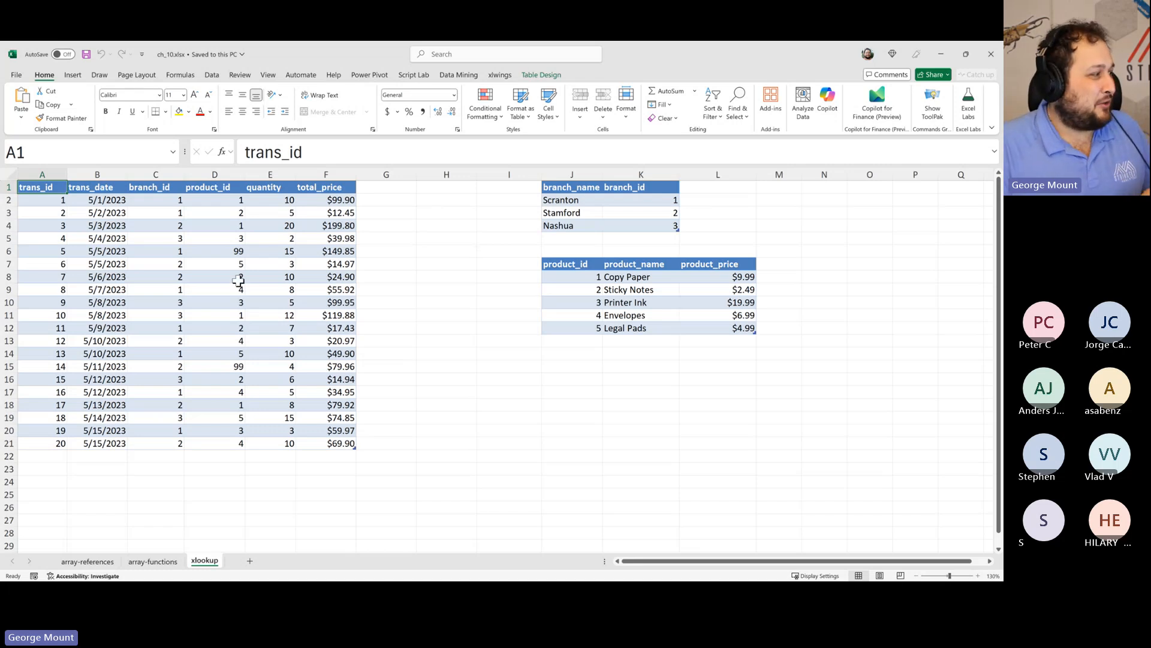
click(88, 561)
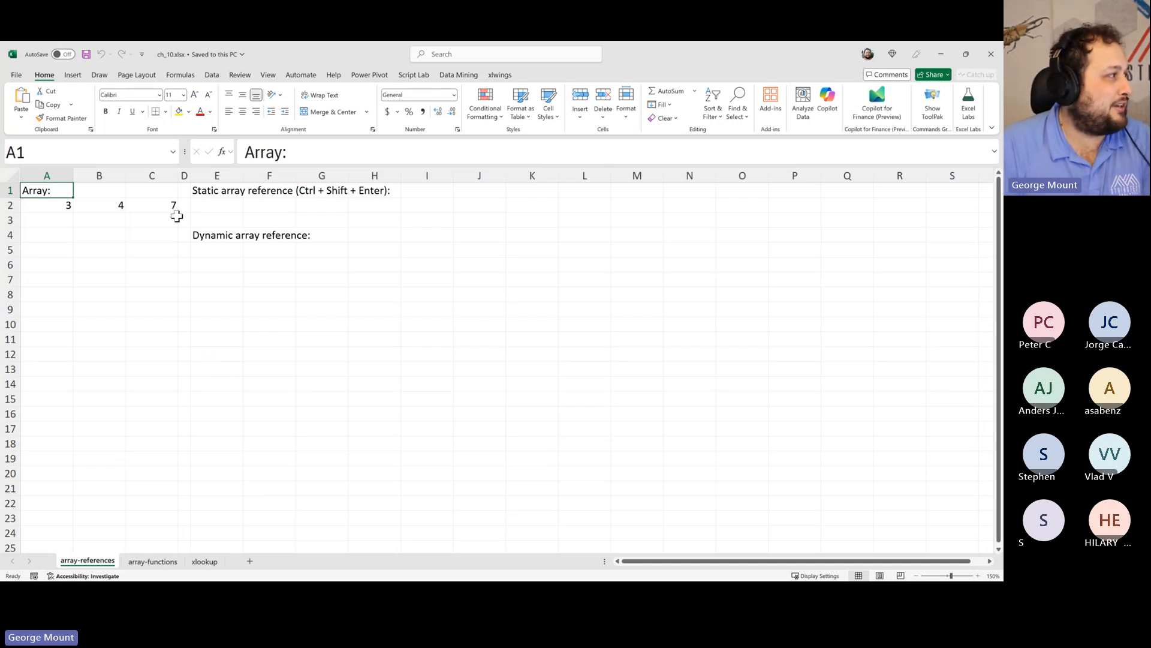
- Enlarge the worksheet view and examine the source array in cells A2:C2
drag(174, 208, 3, 205)
scroll(310, 363, up, 7)
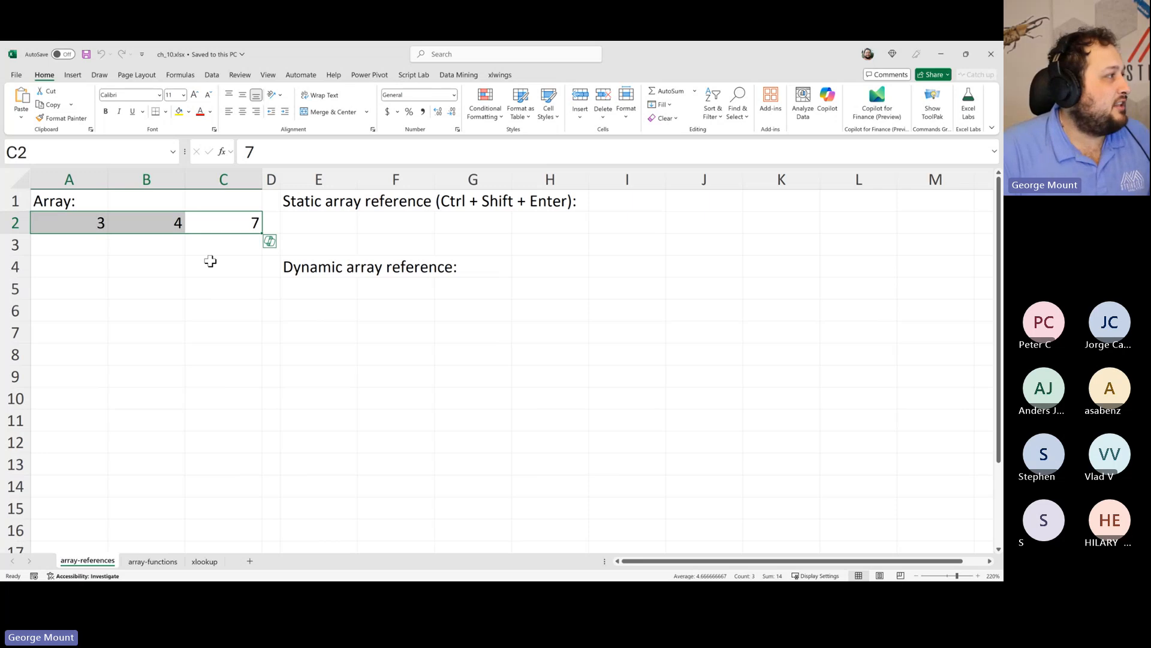
drag(237, 221, 18, 222)
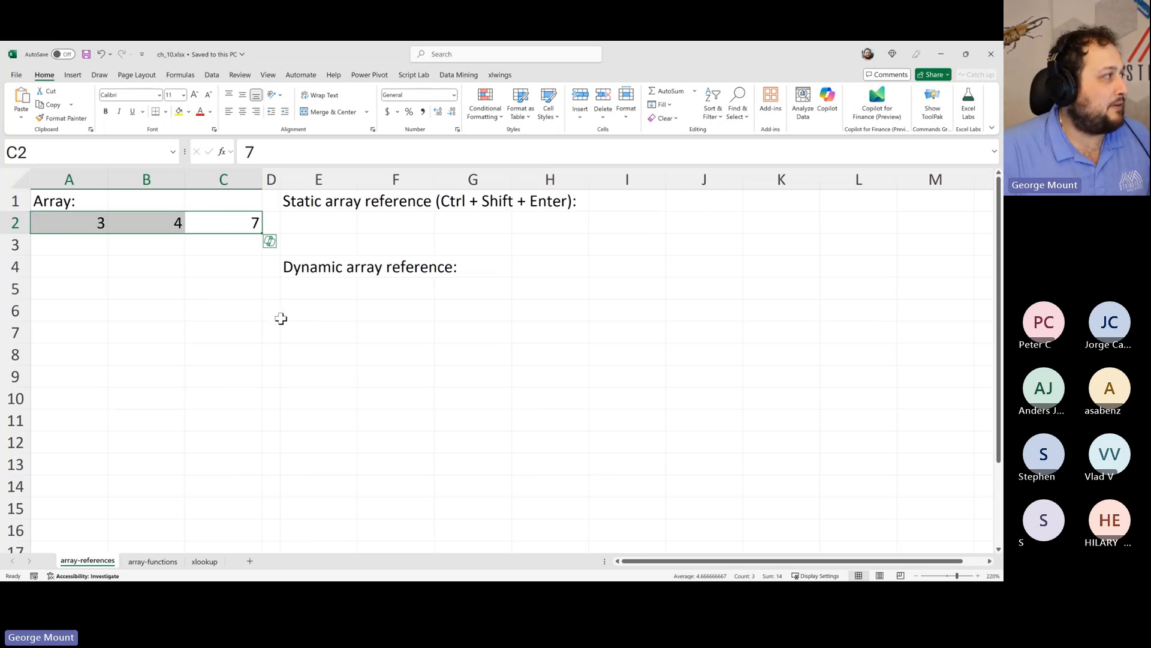
click(330, 221)
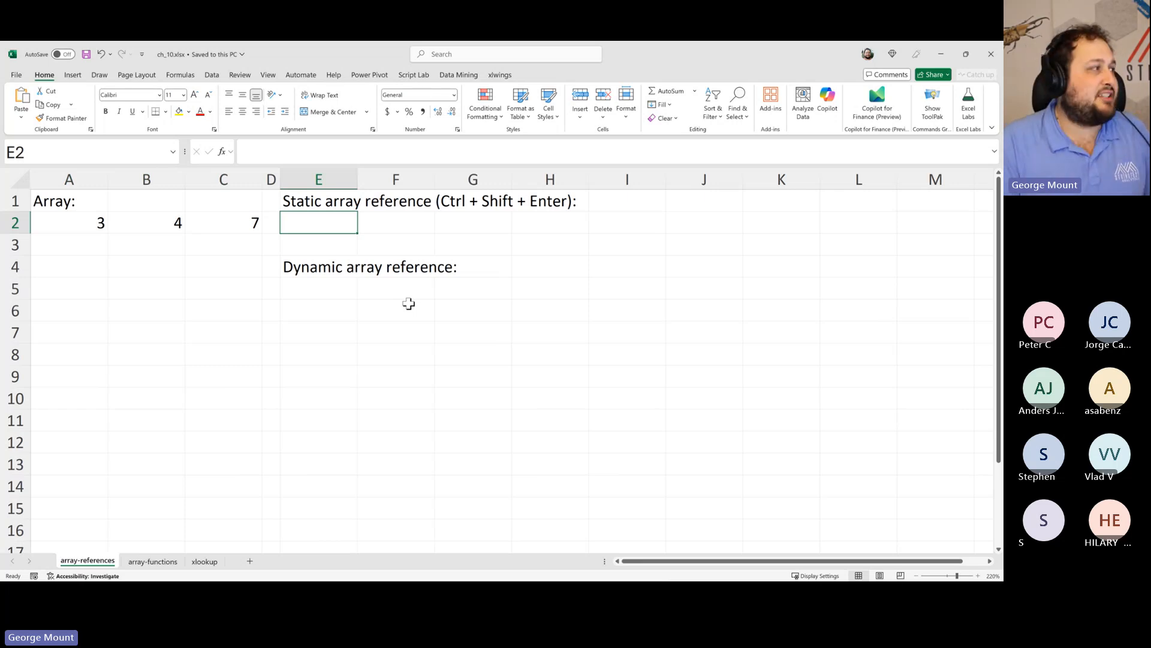
drag(223, 221, 24, 224)
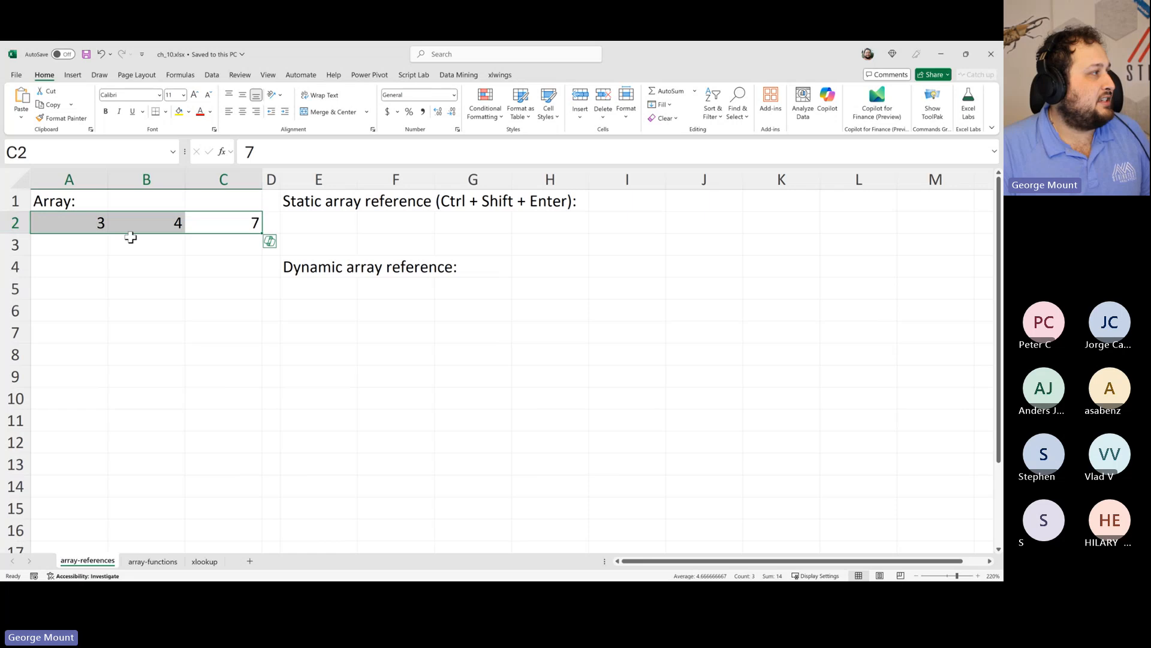
click(221, 226)
drag(222, 226, 66, 223)
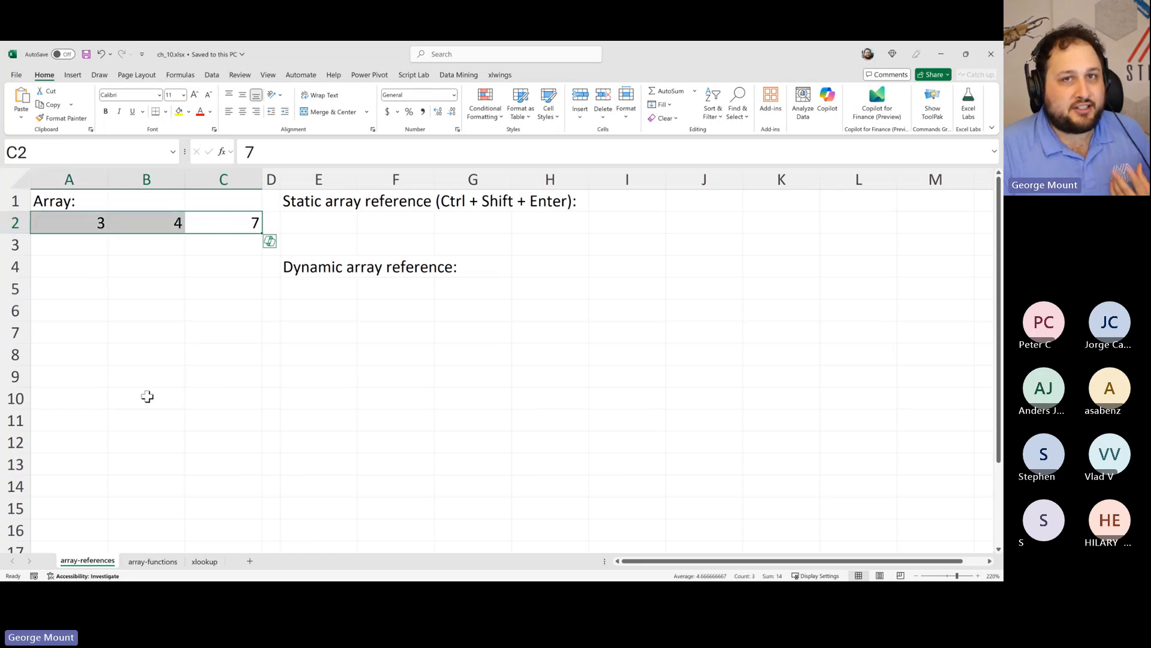
- Enter the formula =A2 in cell E2 and fill it across to G2
click(339, 221)
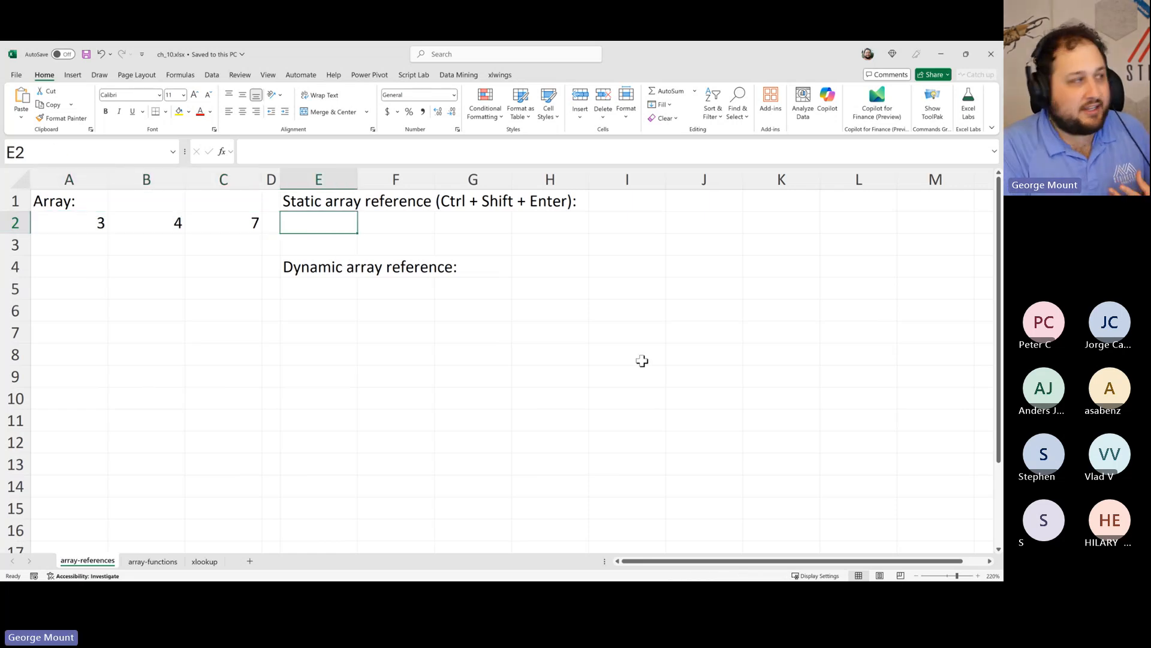
text(=)
key(Left)
key(Left)
key(Left)
key(Left)
key(Return)
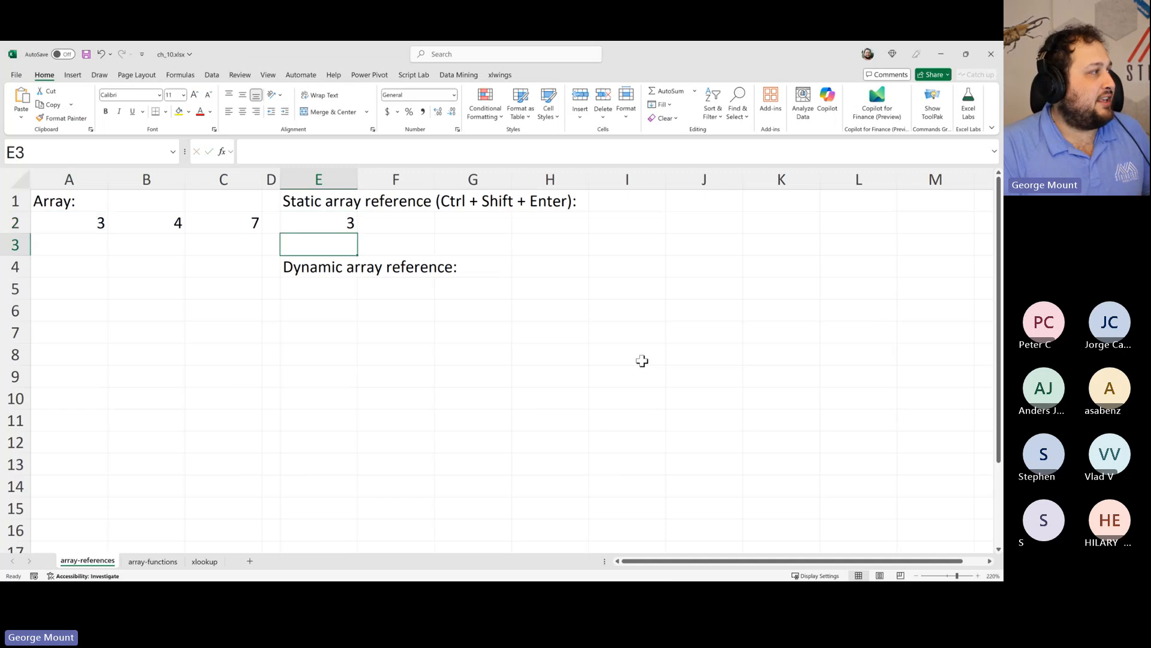
click(337, 223)
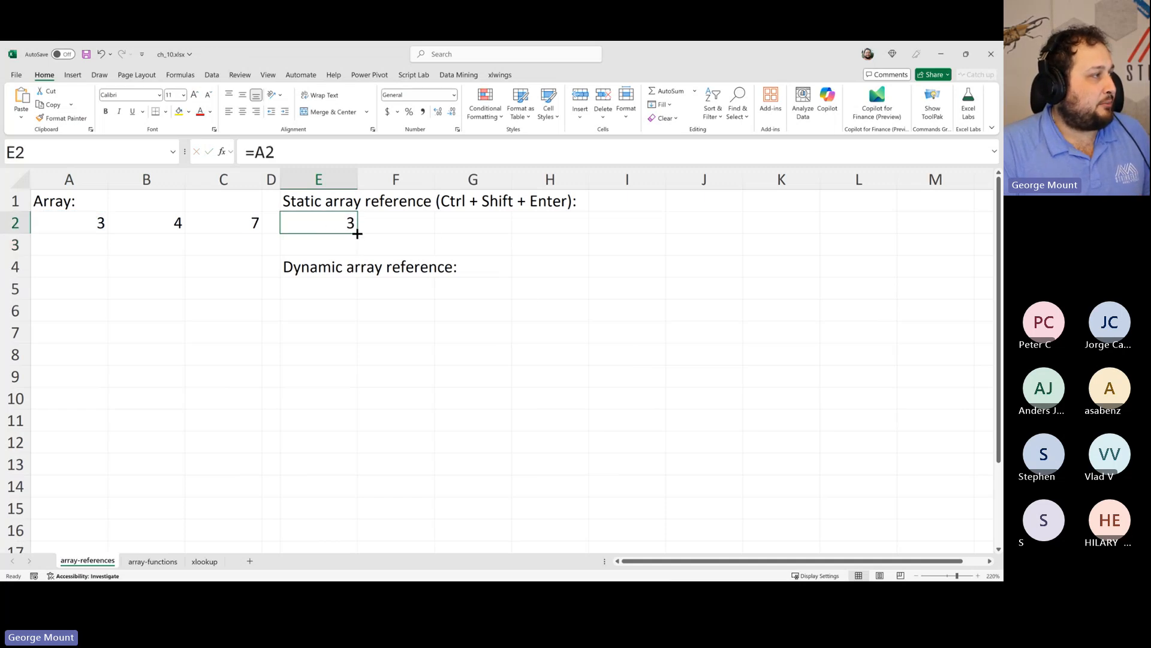
drag(358, 233, 480, 234)
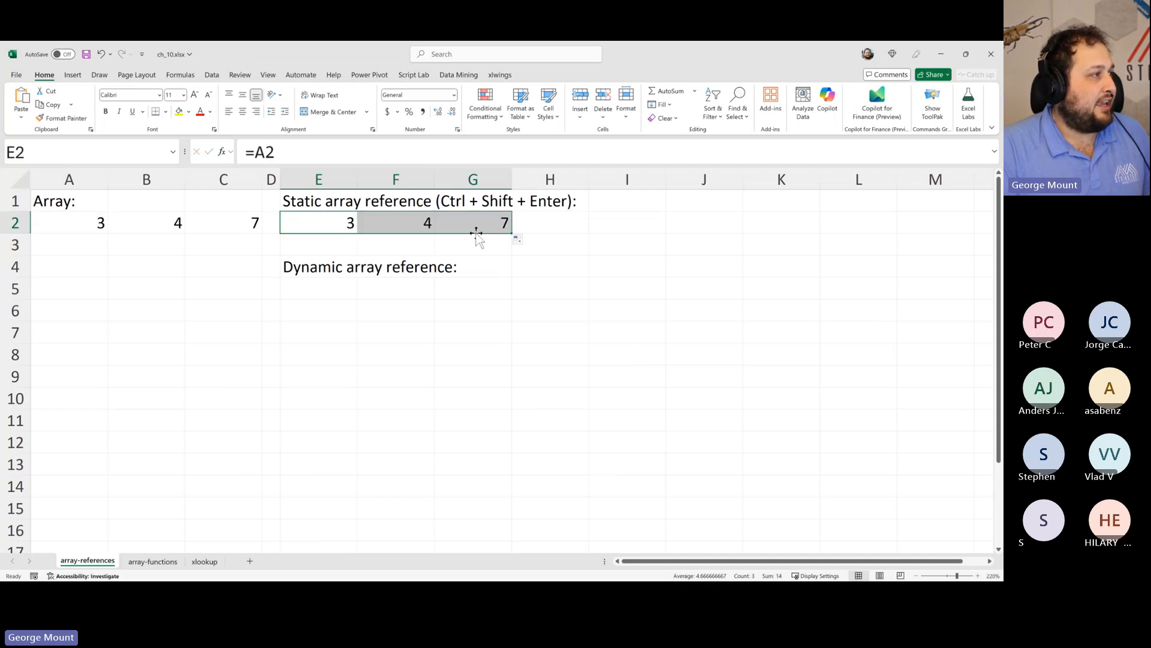
- Compare the individual cell references in E2:G2 with the source array in A2:C2
key(Up)
key(Down)
click(72, 223)
click(339, 223)
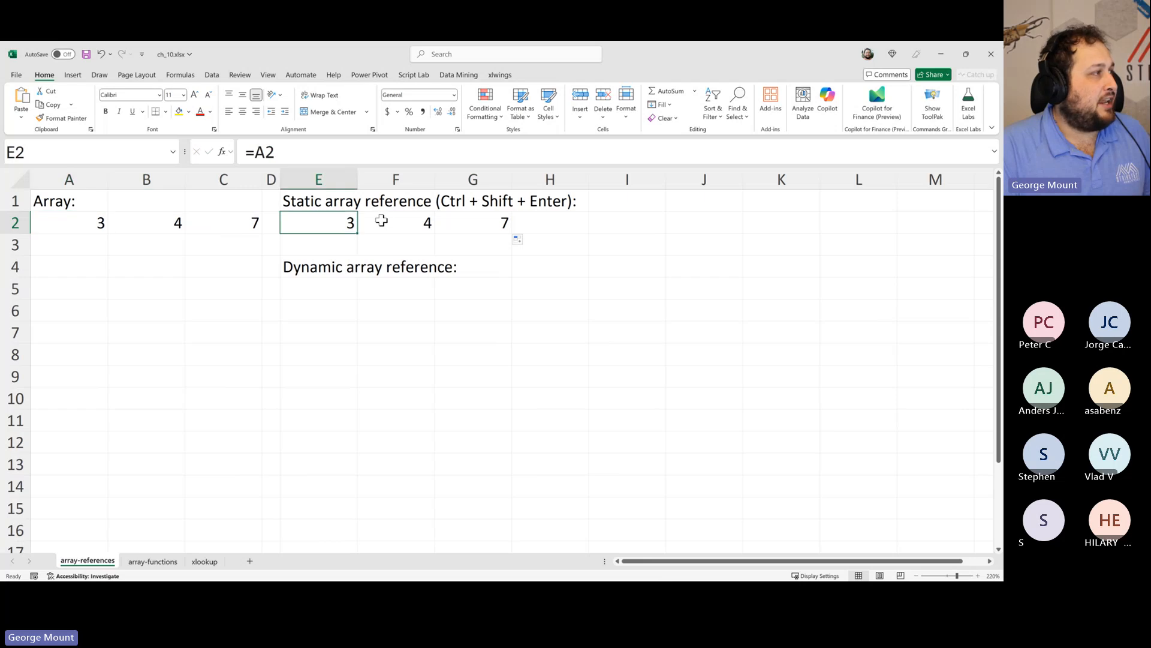
click(381, 221)
click(291, 223)
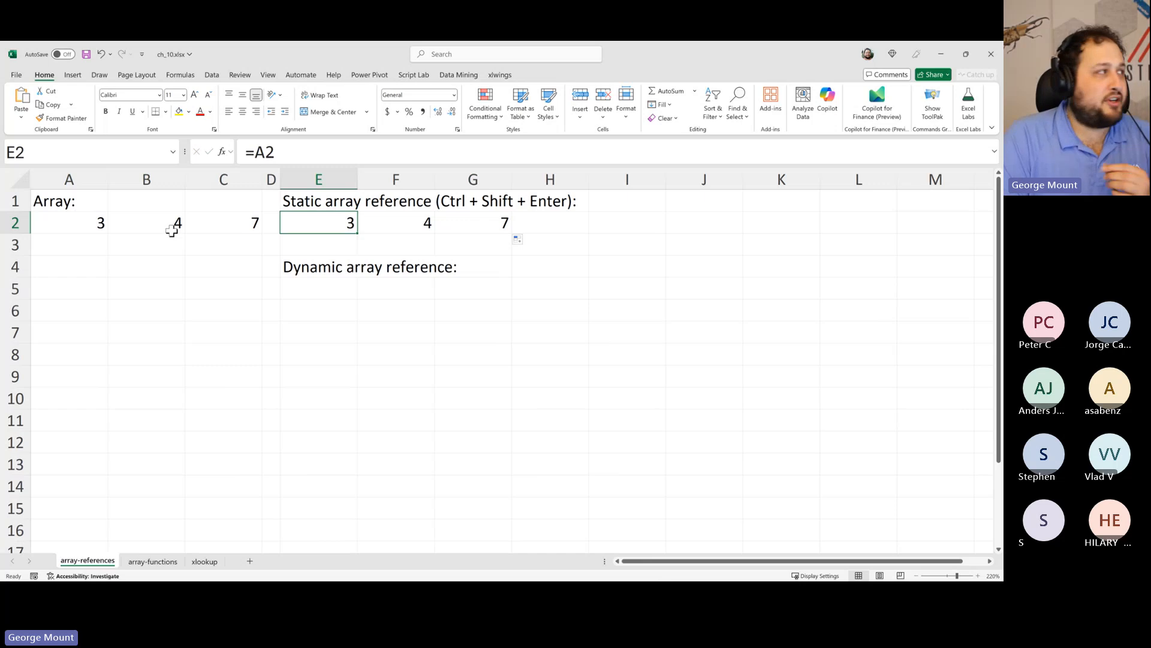
drag(197, 226, 31, 219)
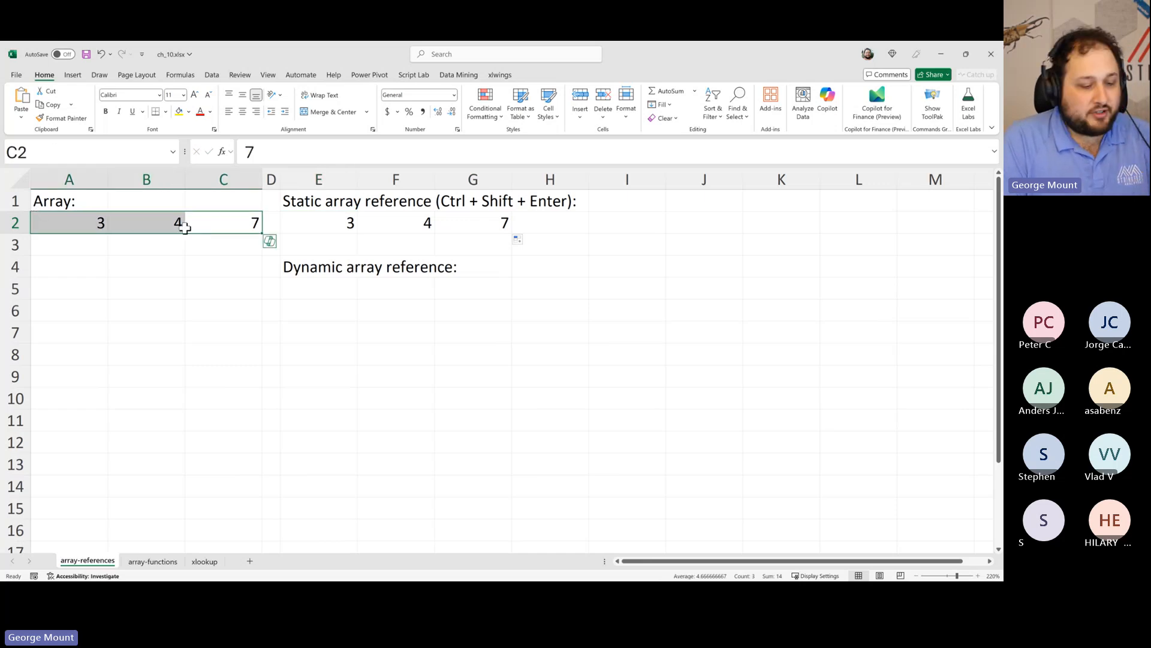
click(300, 223)
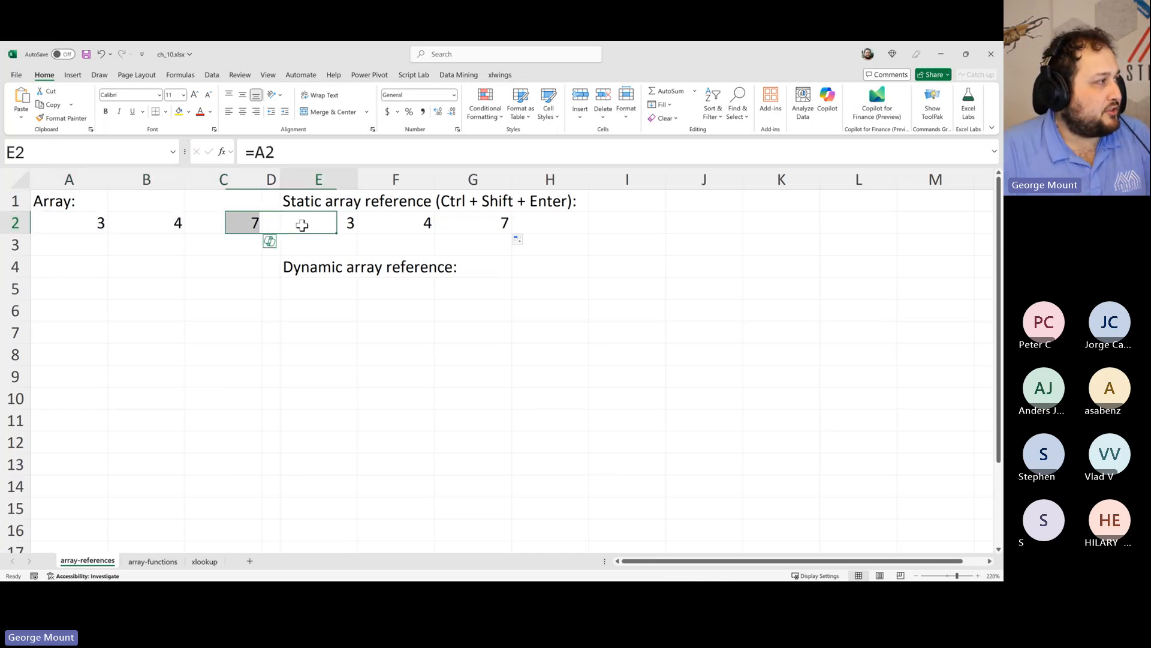
click(396, 223)
click(461, 224)
click(288, 224)
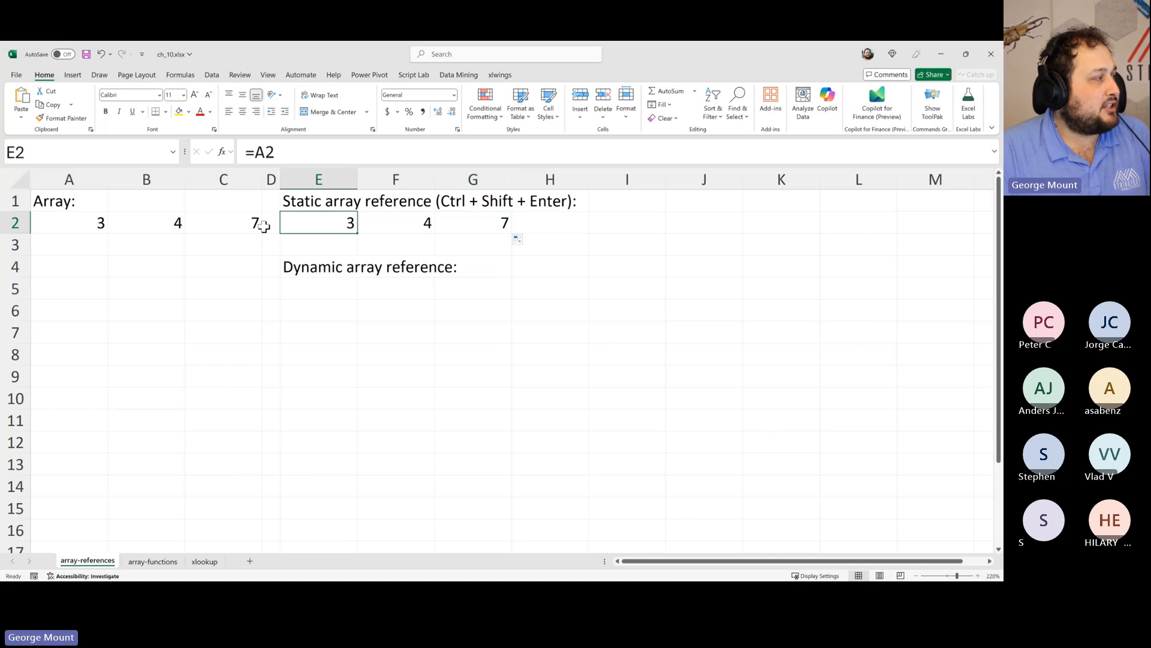
drag(258, 224, 185, 228)
drag(92, 230, 86, 226)
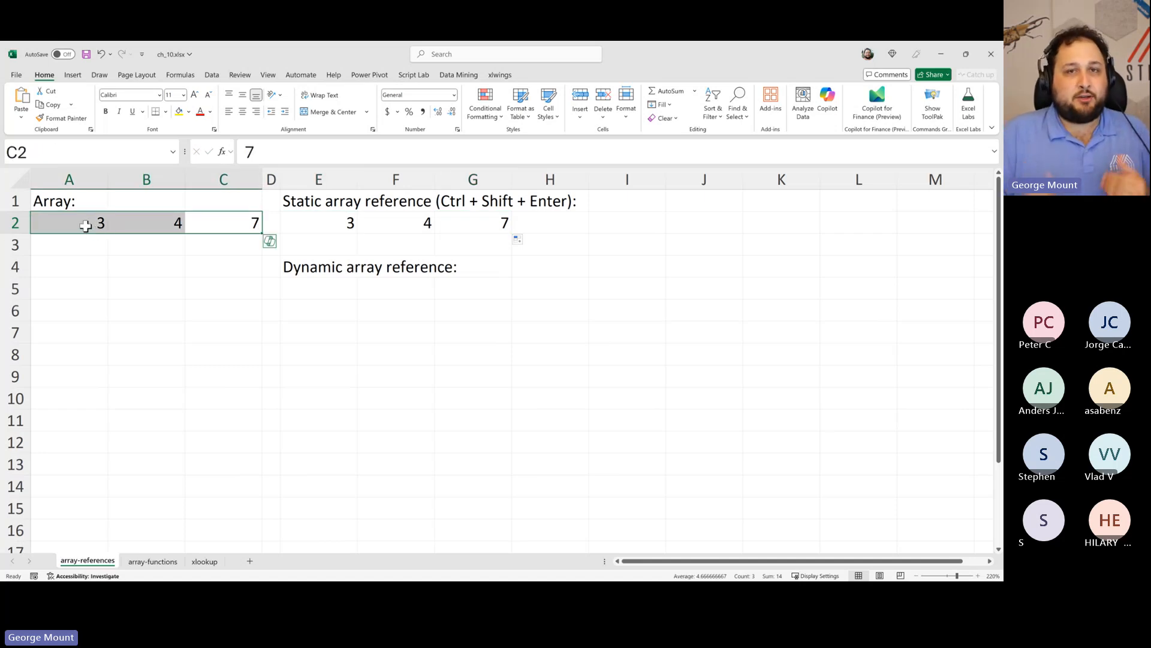
key(Right)
- Enter the note "Multiple cells/values in one reference/formula" in cell K3
click(735, 242)
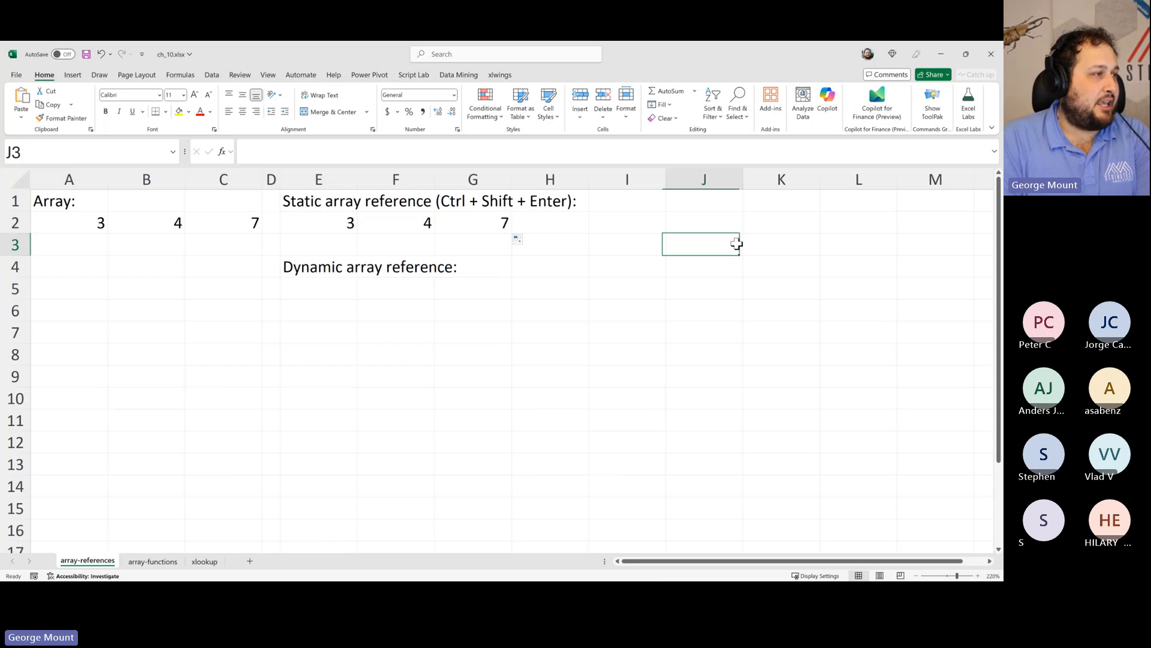
click(782, 252)
text(Multiple v)
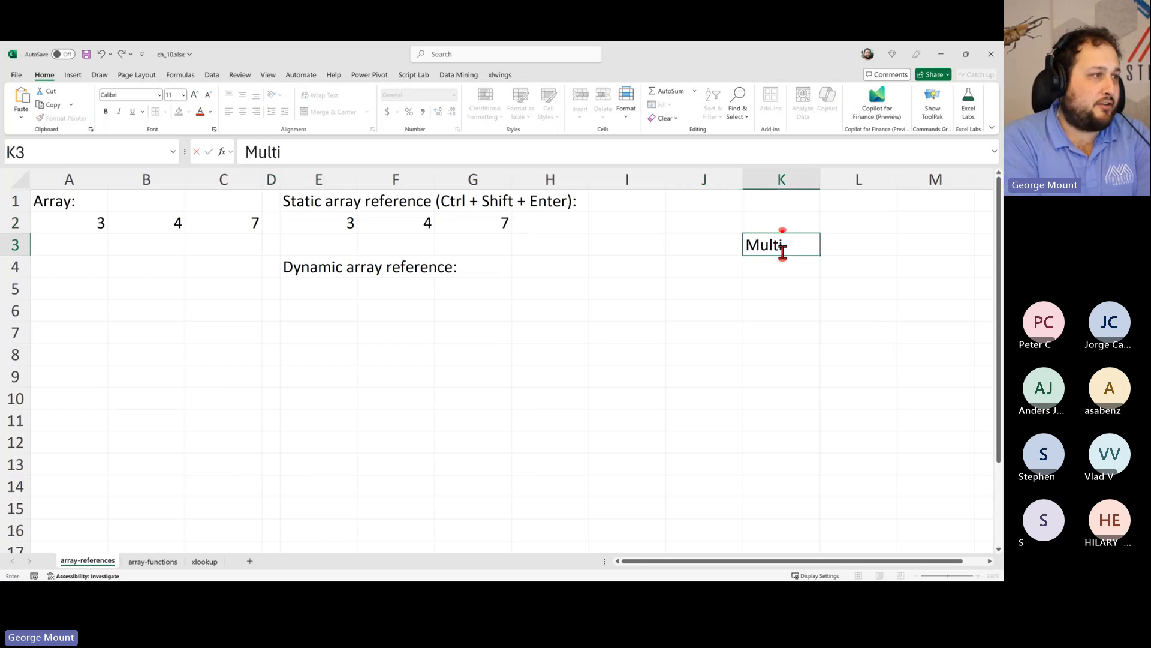
key(BackSpace)
text(dfel)
key(BackSpace)
key(BackSpace)
key(BackSpace)
key(BackSpace)
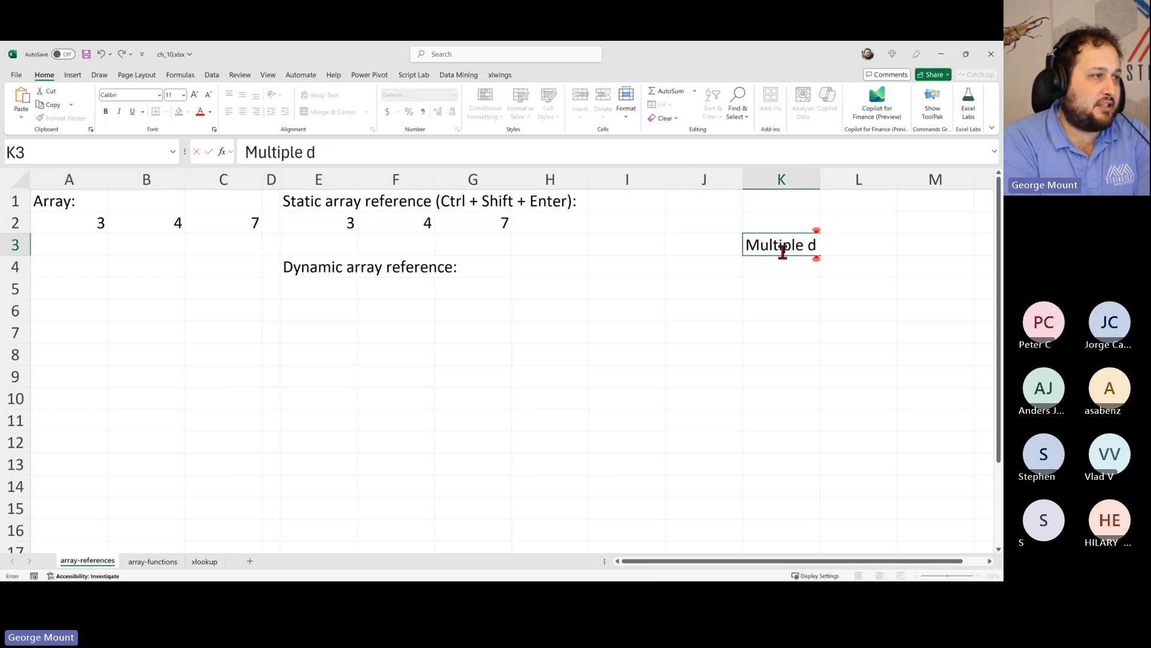
text(cells)
text(/mu)
key(BackSpace)
key(BackSpace)
text(val)
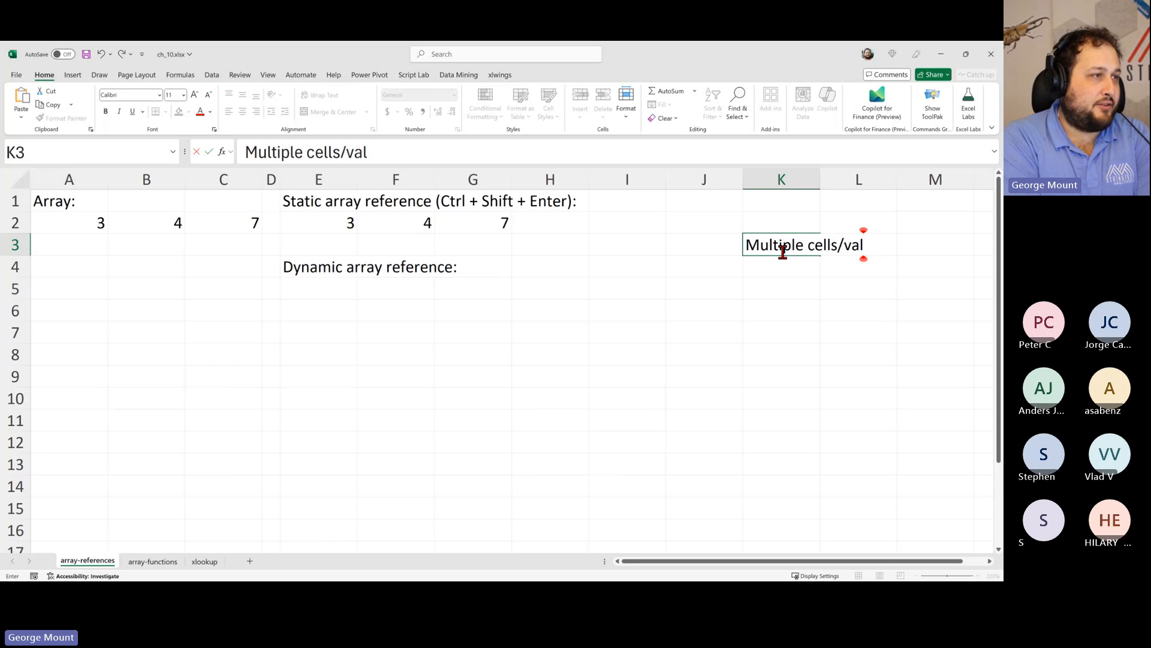
text(ues in one referenc)
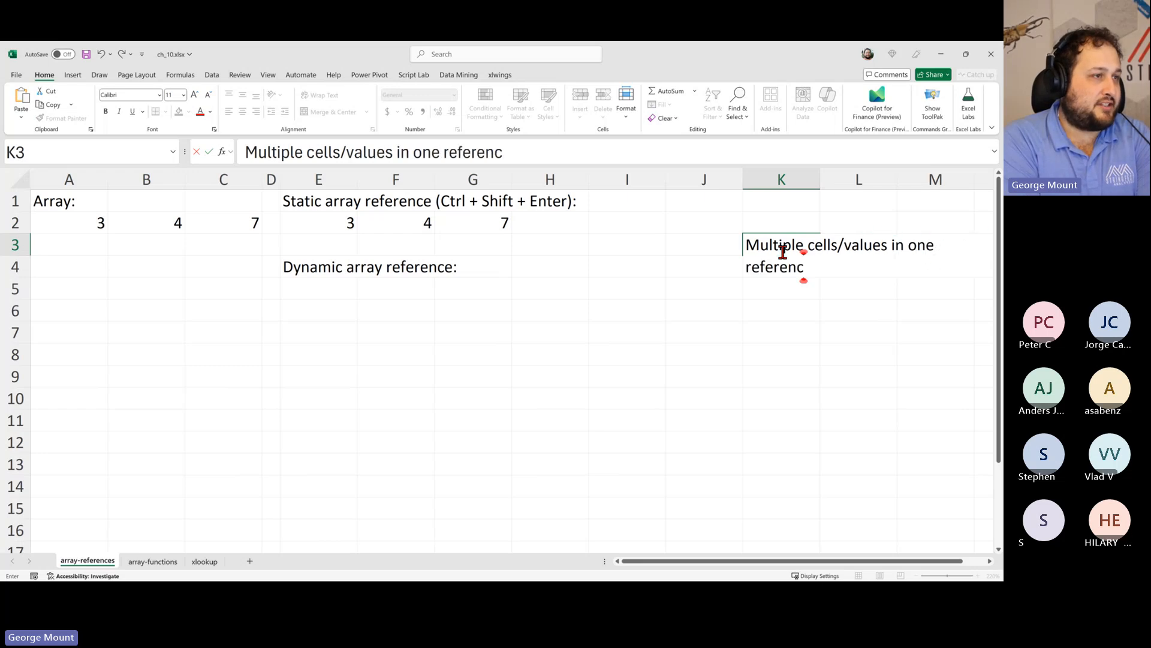
text(e/formula)
key(Return)
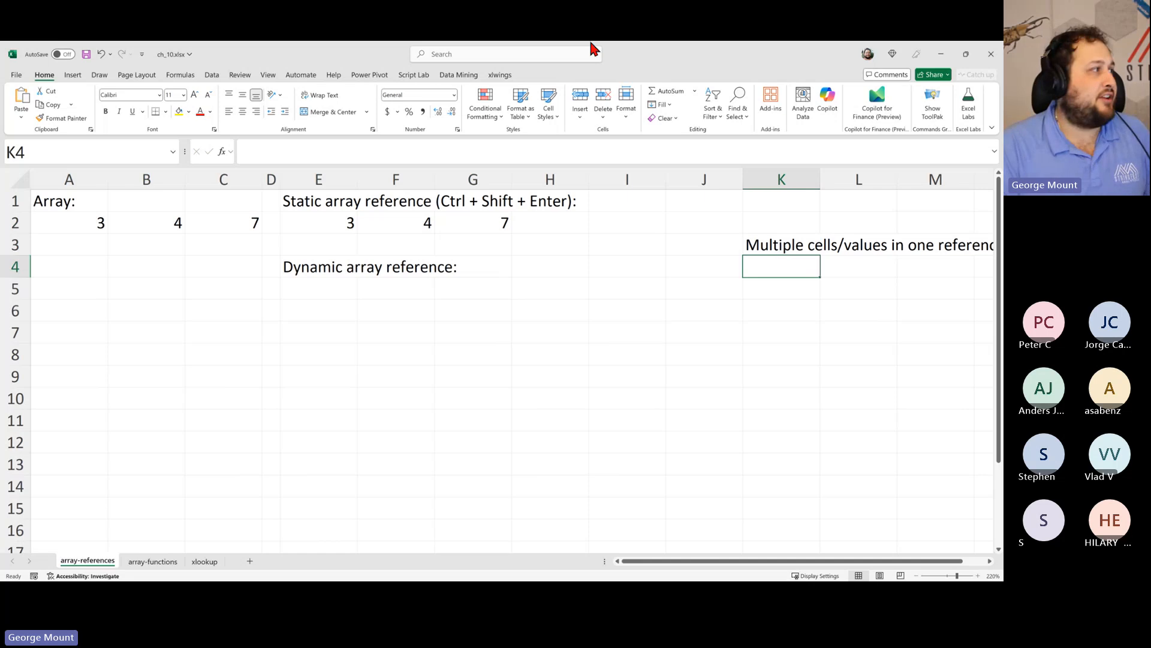
- Clear the filled formulas from cells E2:G2 and reselect E2
click(330, 228)
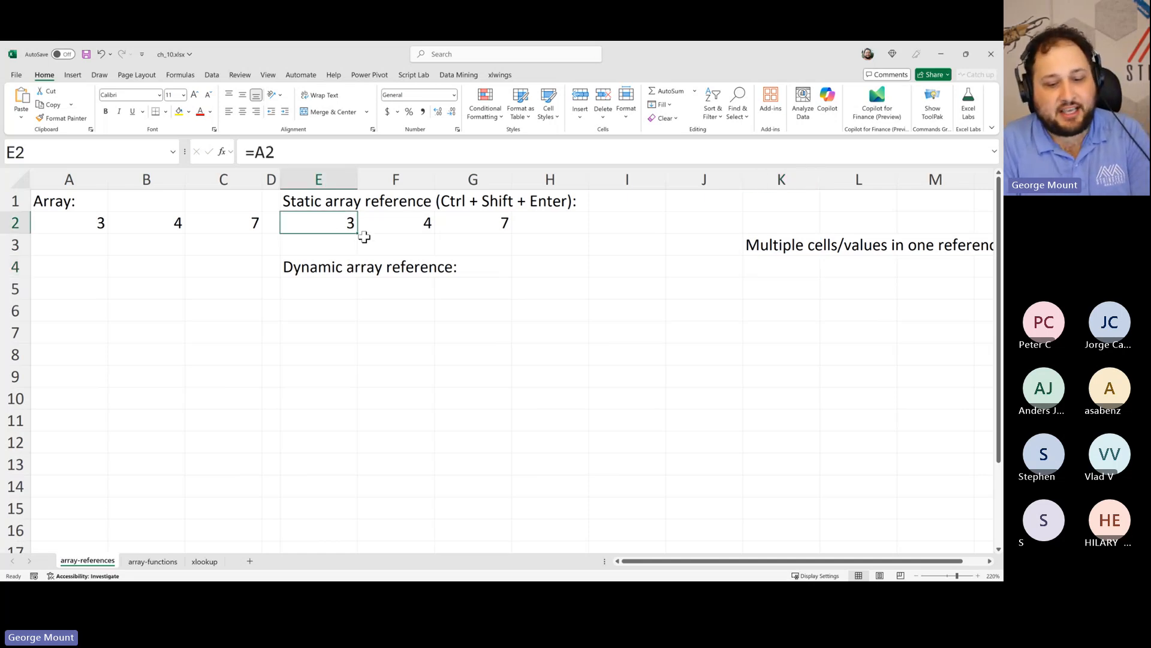
key(ctrl+shift+Right)
key(Delete)
click(356, 230)
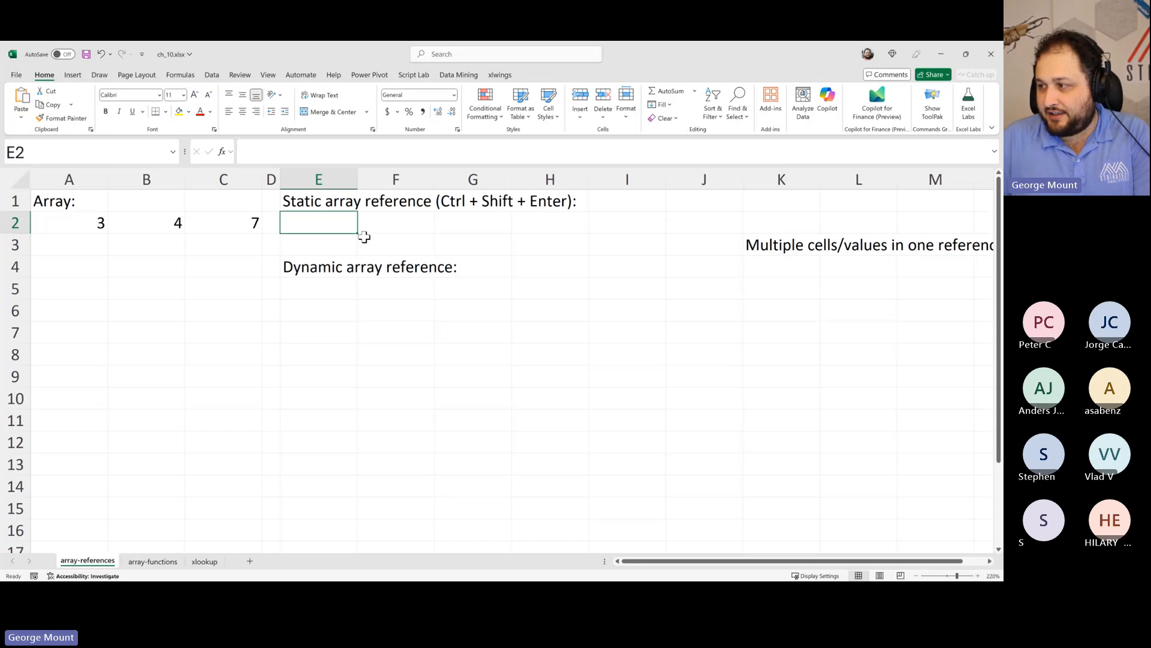
- Enter =A2:C2 in cell E2 as a static array formula and inspect its curly braces
text(=)
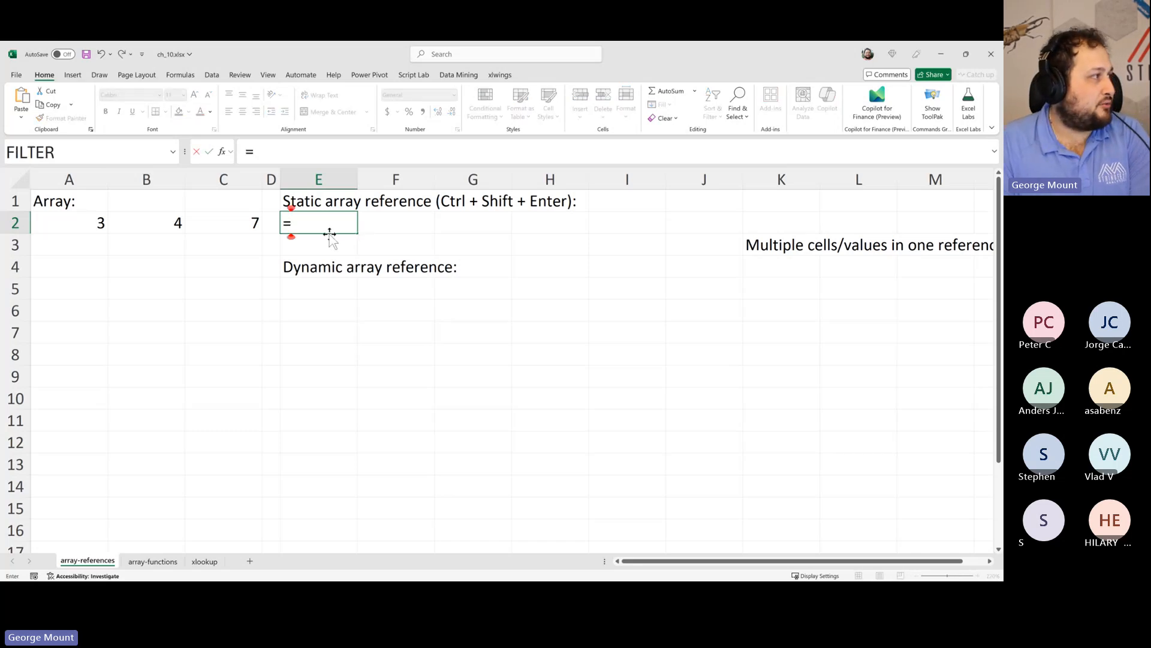
drag(206, 227, 72, 223)
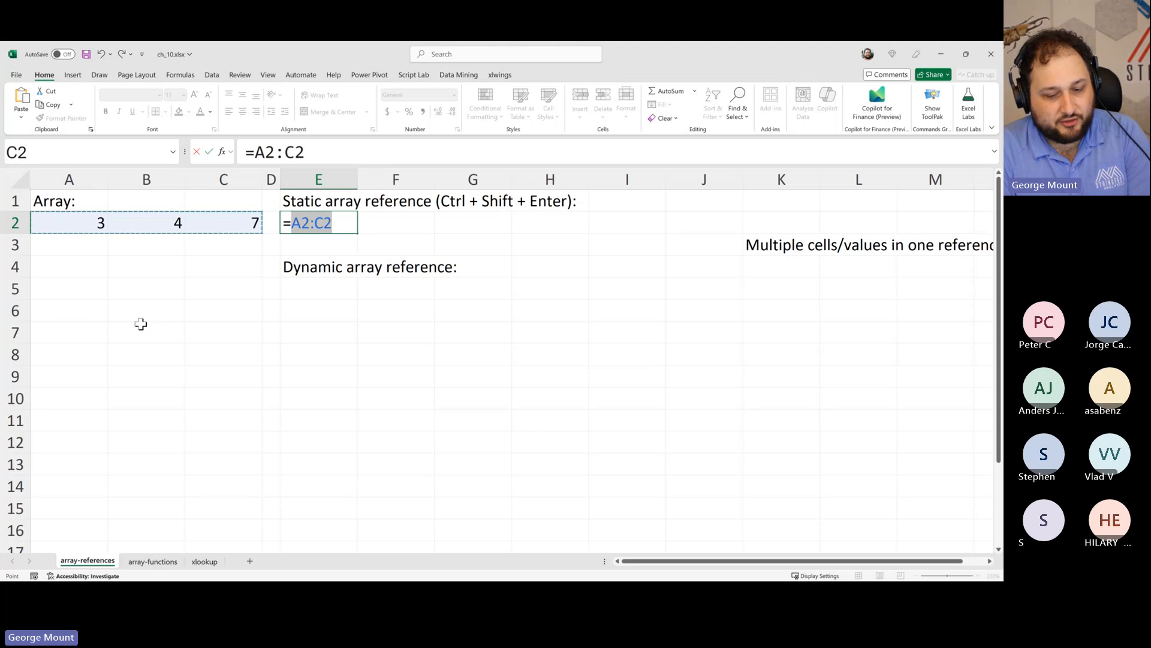
key(ctrl+shift+Return)
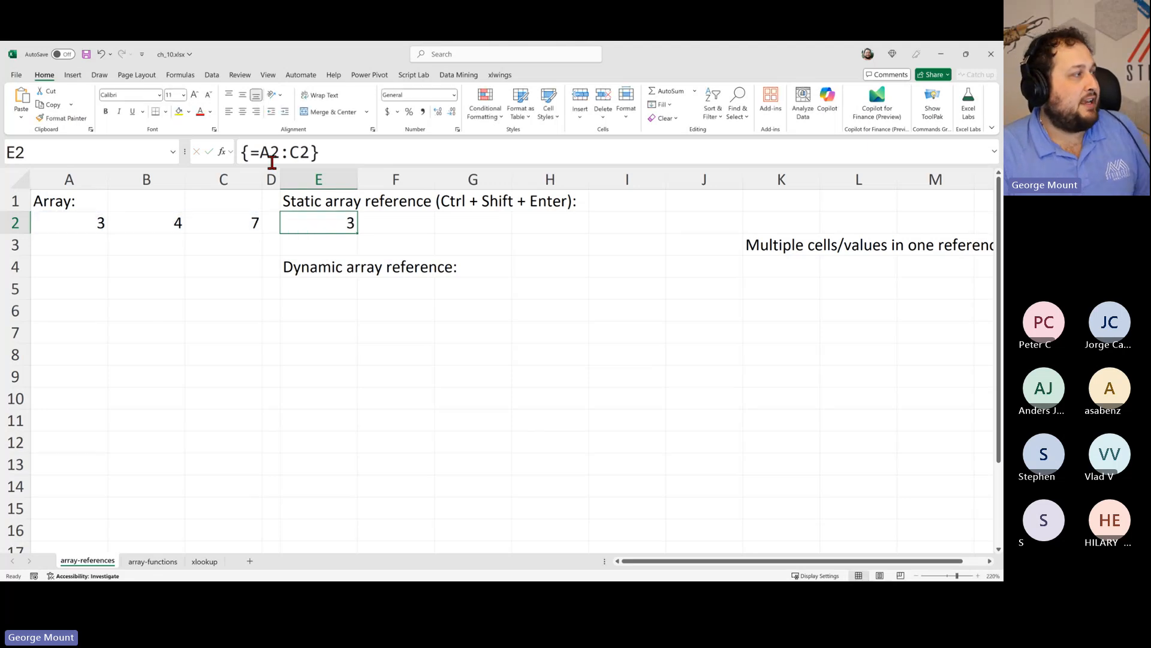
drag(316, 152, 208, 153)
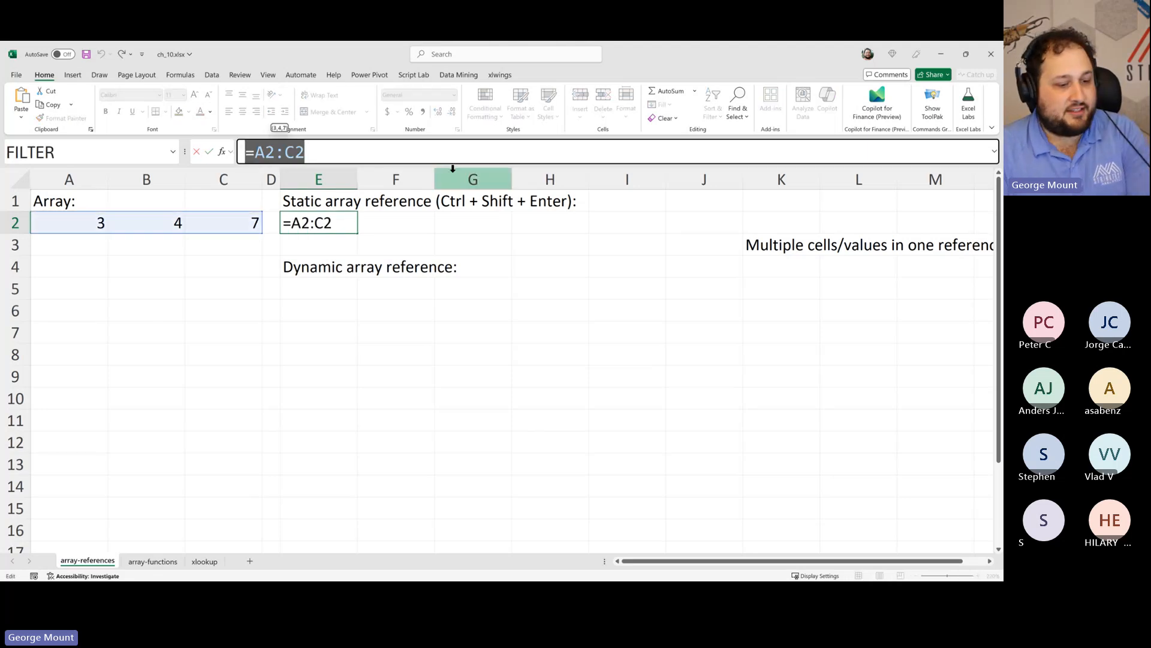
key(Escape)
click(318, 154)
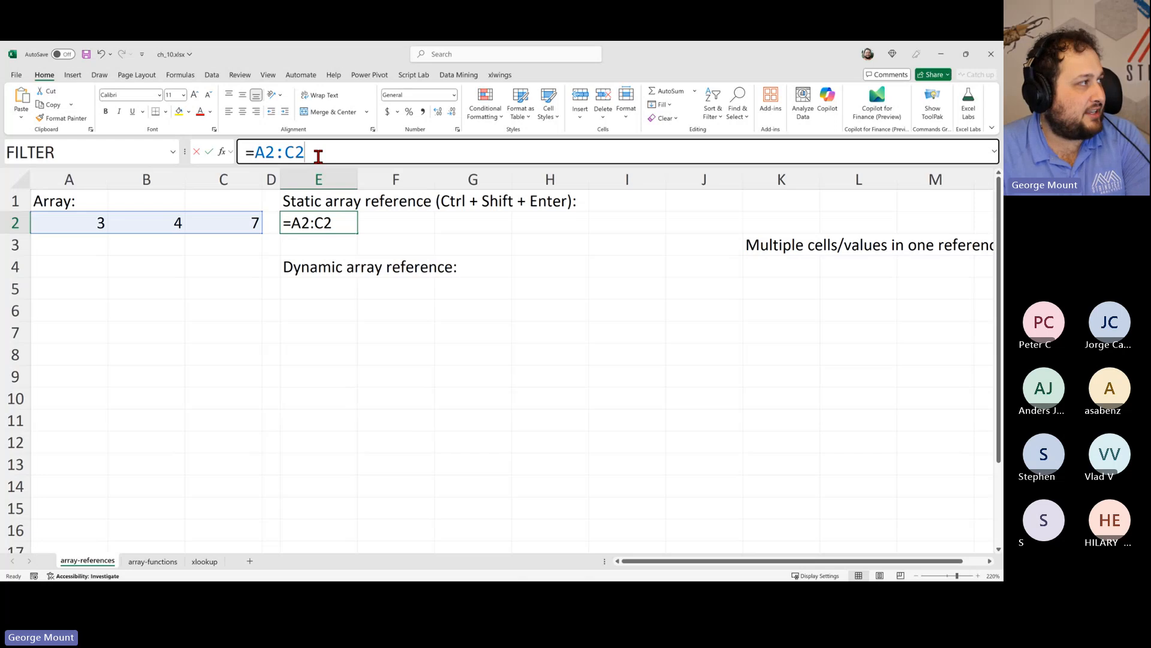
key(Escape)
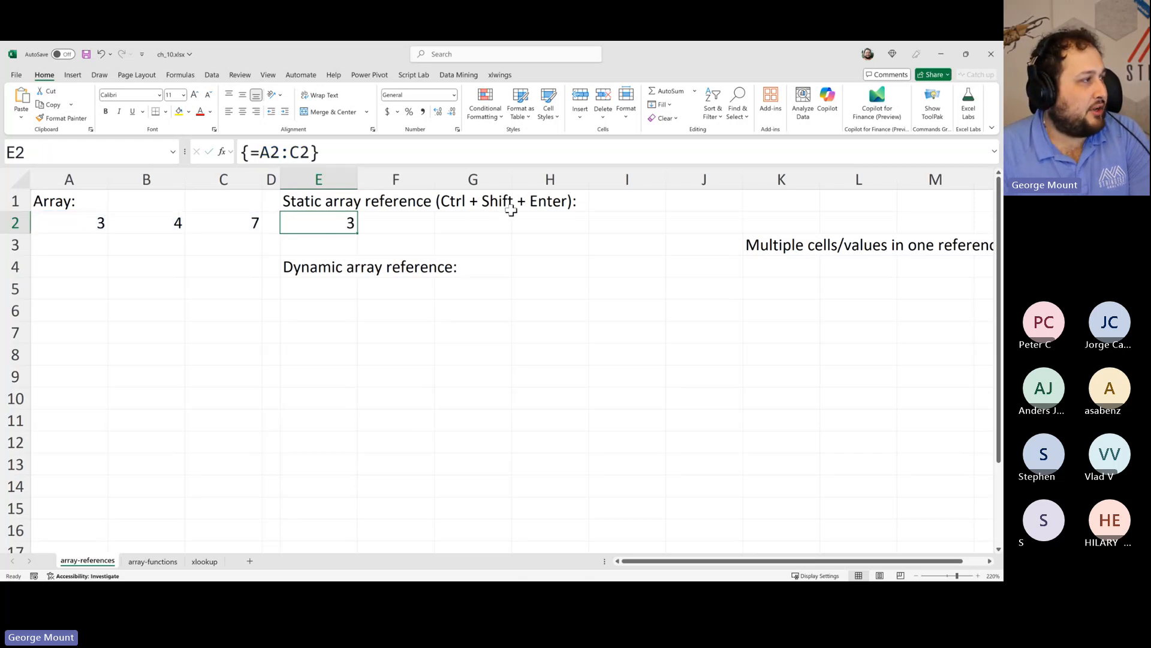
drag(342, 223, 487, 213)
click(487, 213)
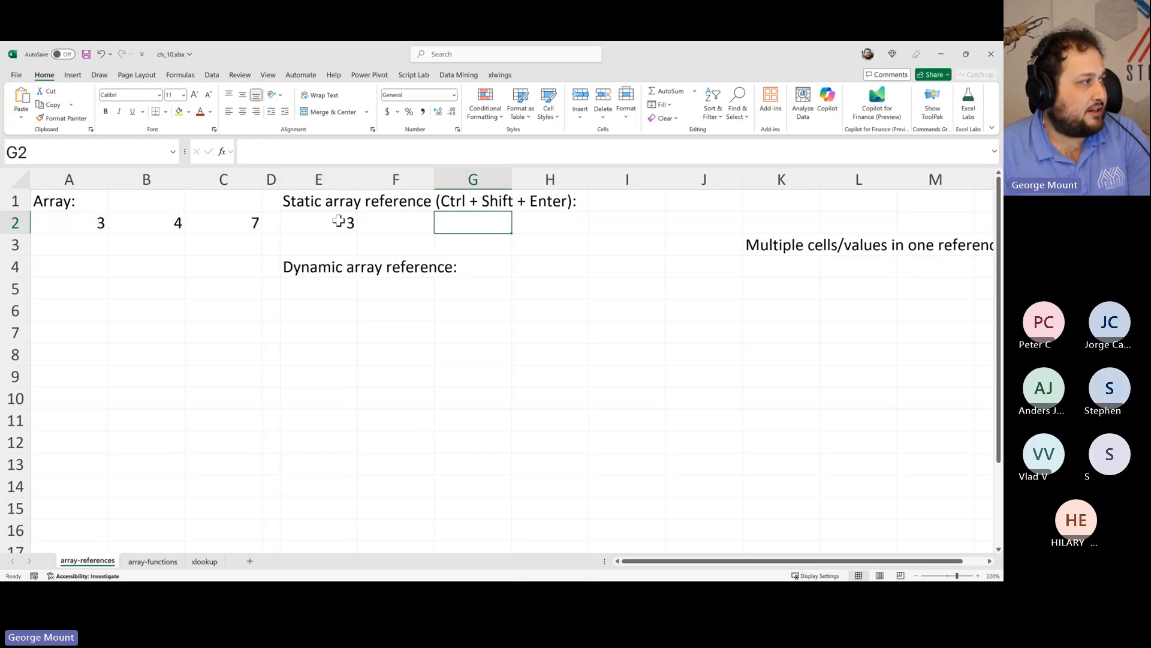
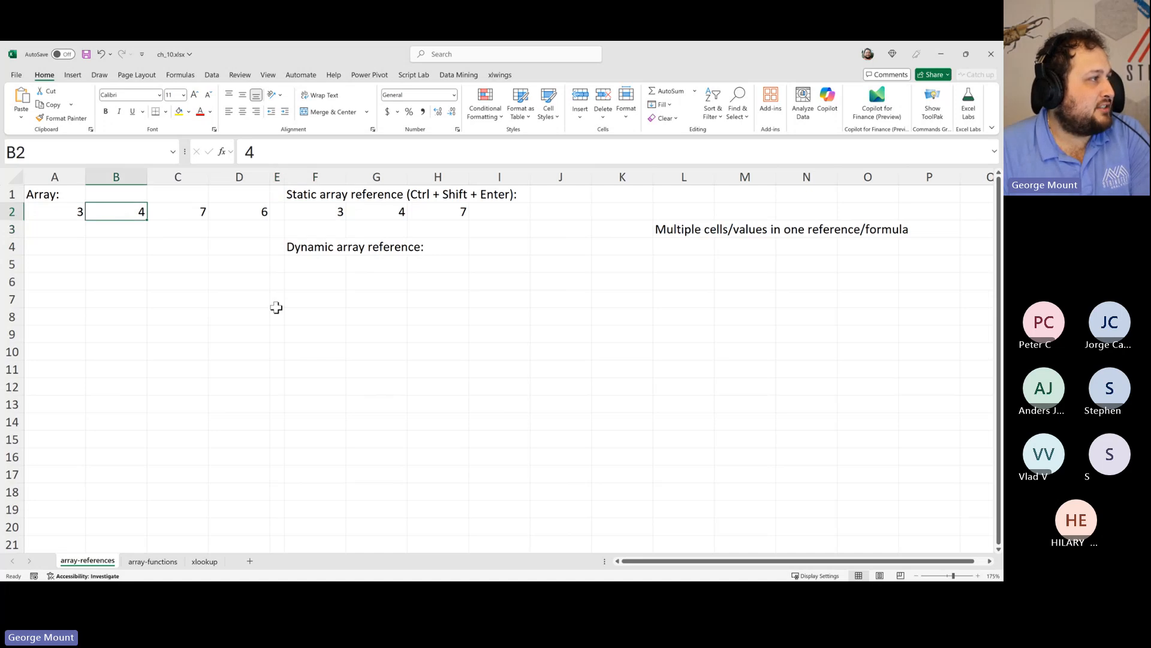
- Review the static array formula in F2 and try to delete only that cell of the array
ctrl+scroll(285, 327, up, 1)
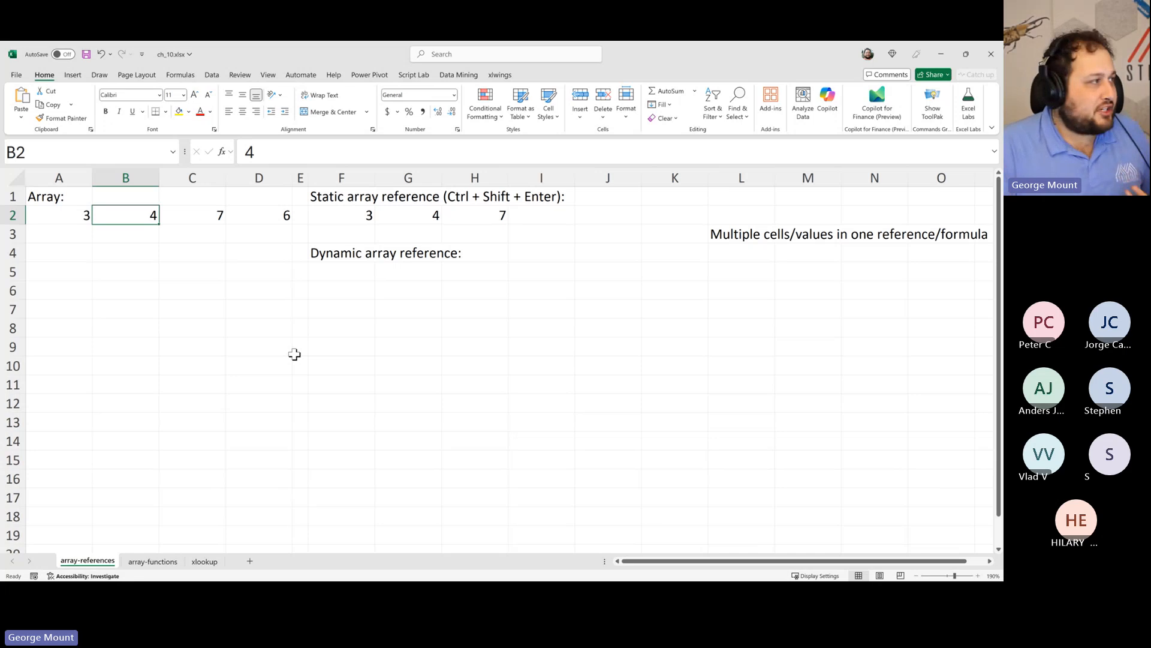
click(725, 236)
click(351, 215)
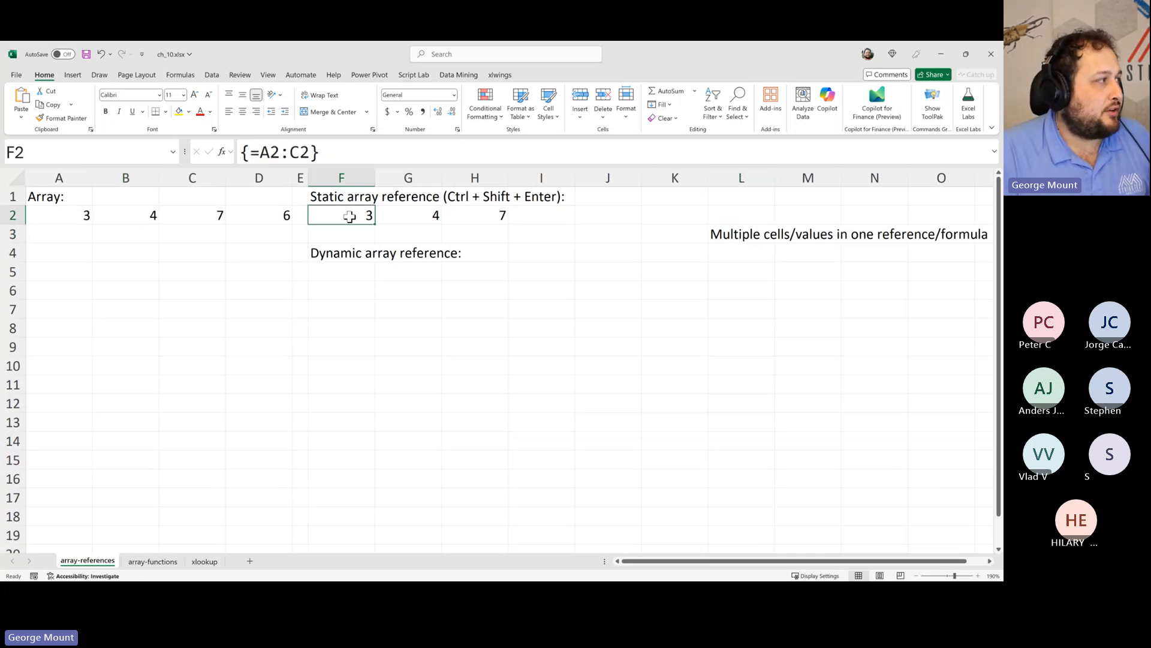
click(111, 216)
click(326, 216)
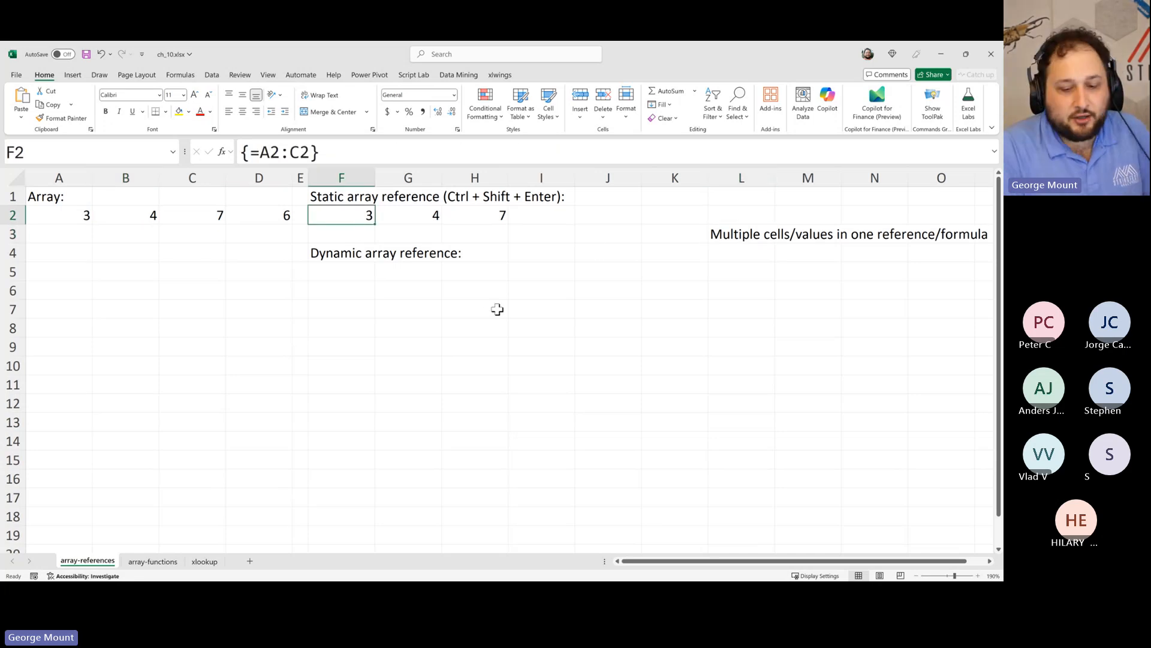
key(Delete)
key(Escape)
key(Left)
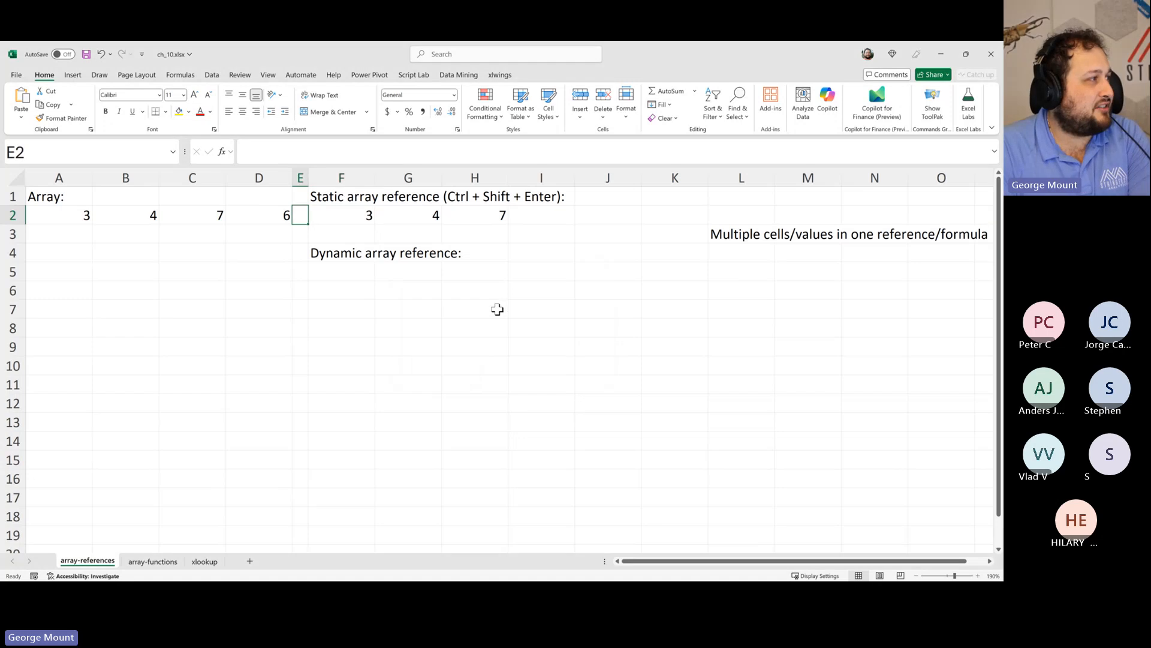
key(Right)
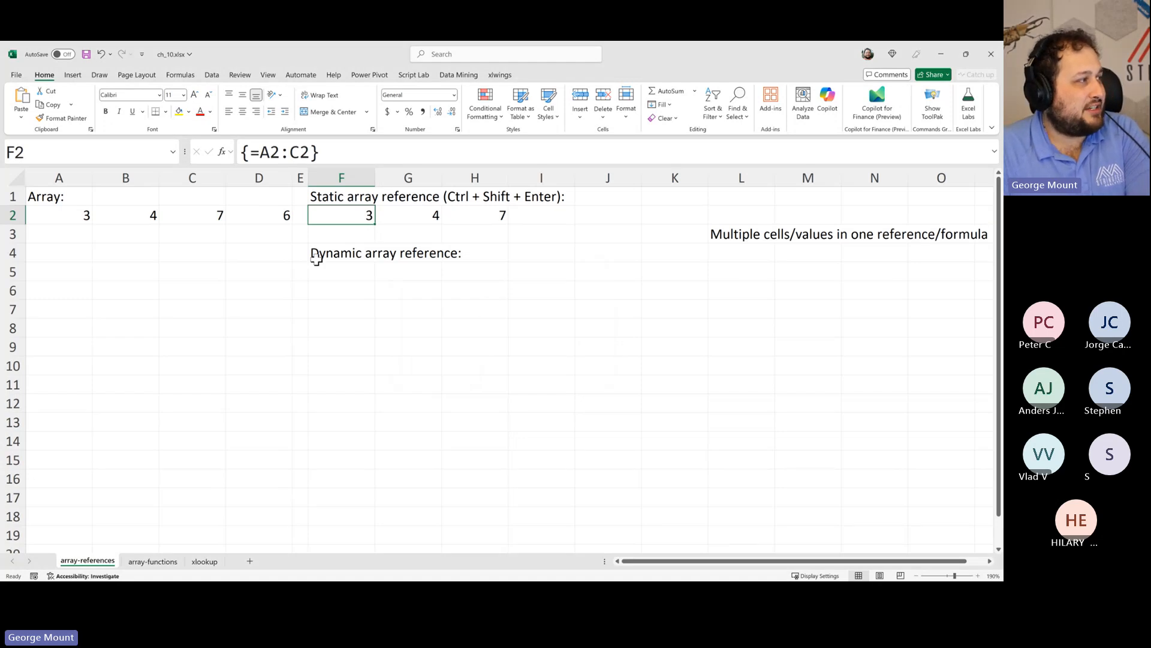
key(Delete)
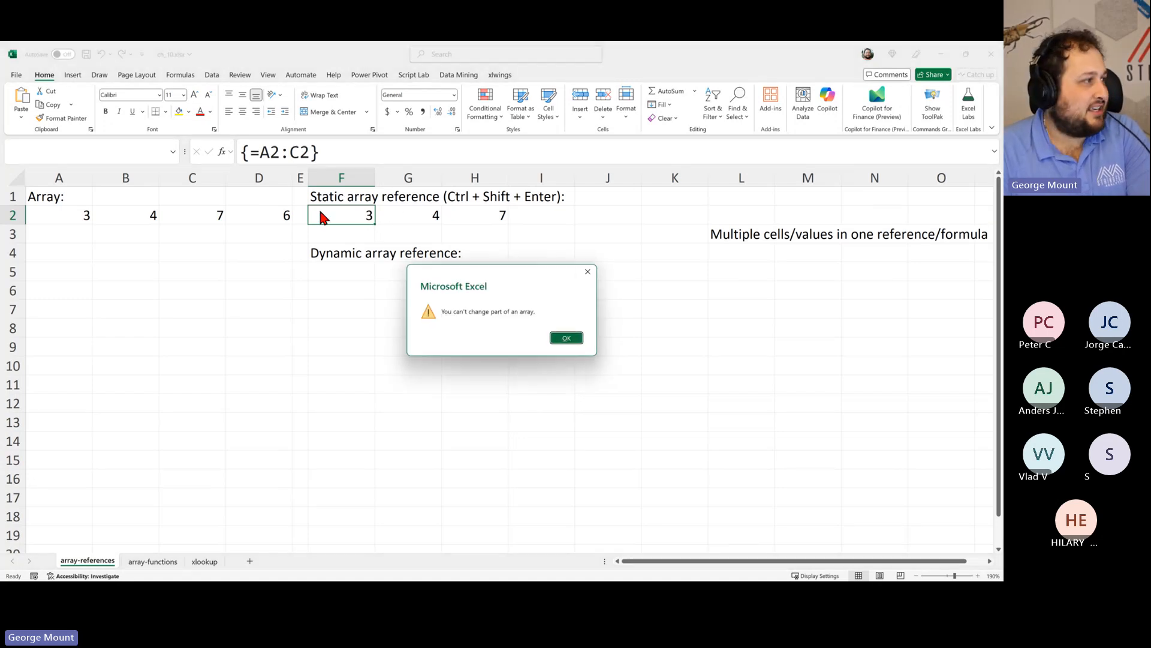
click(566, 338)
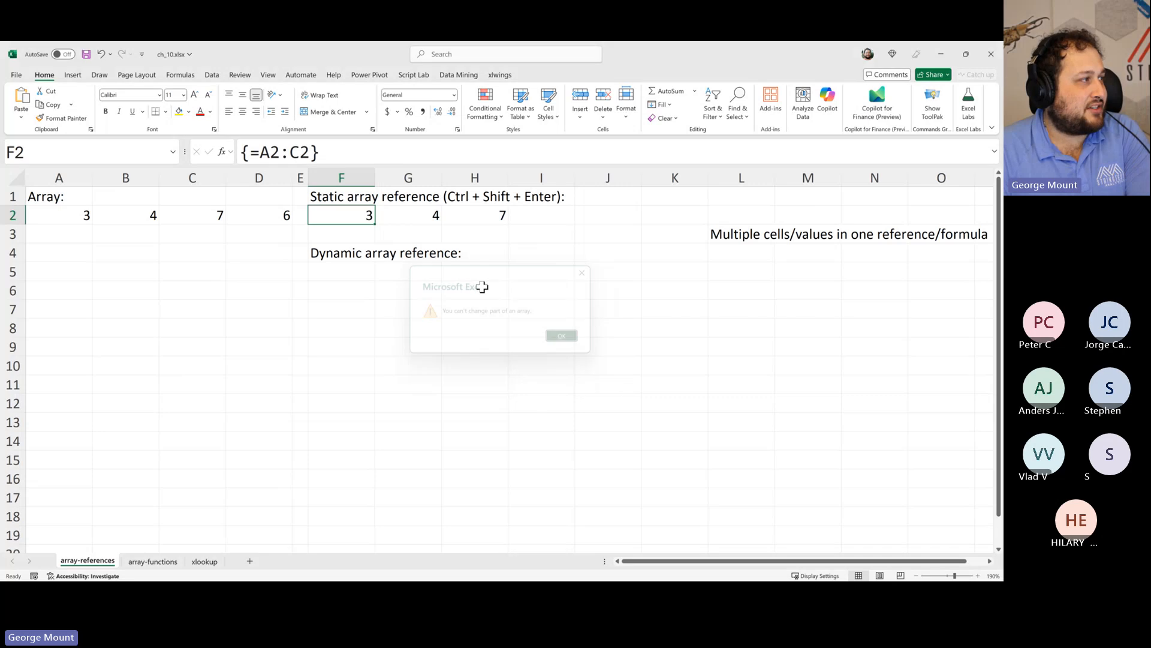
- Clear the entire static array in F2:H2
drag(347, 212, 478, 211)
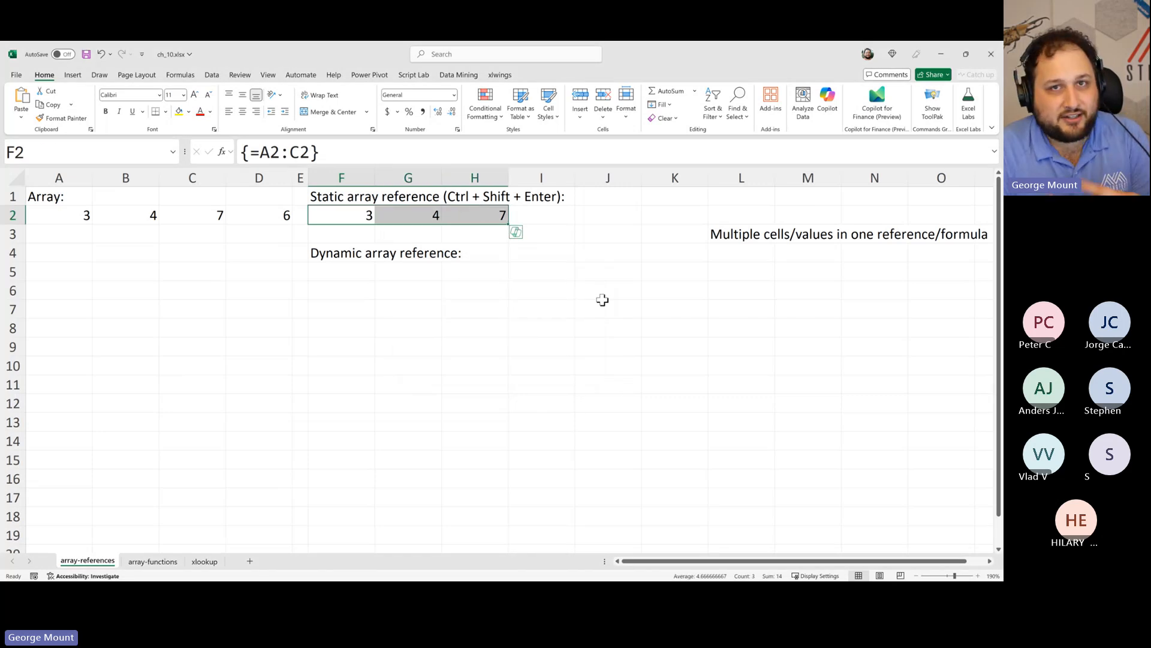
key(Delete)
key(Left)
key(Left)
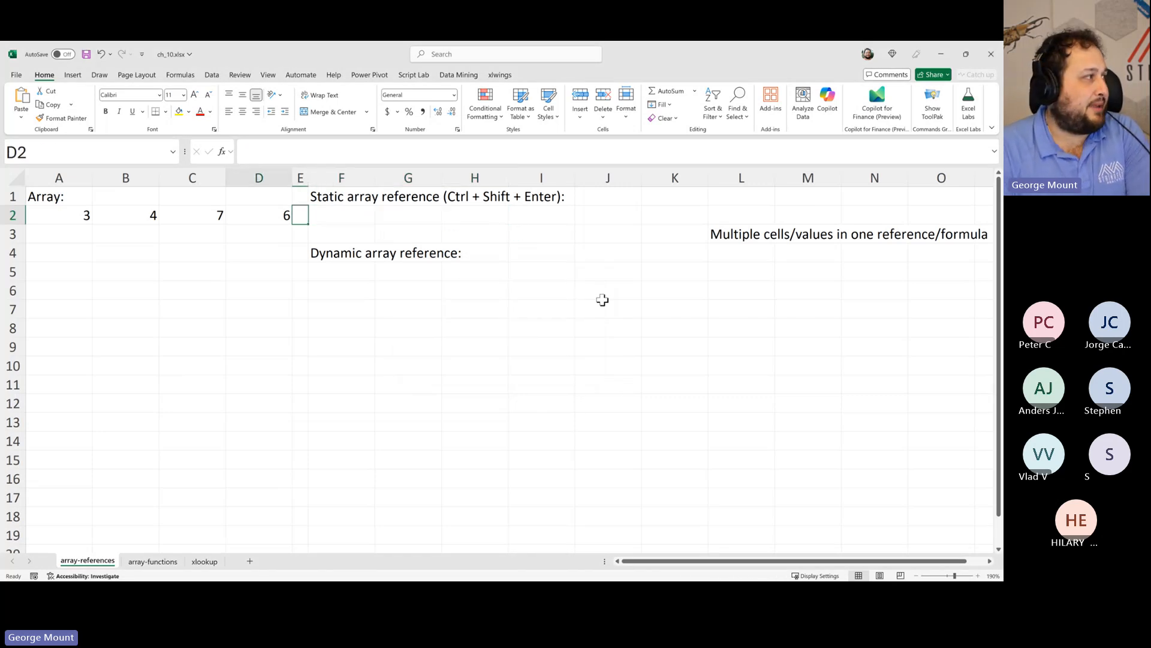
- Delete column D with the extra array value and select cell E2
click(242, 172)
right_click(242, 172)
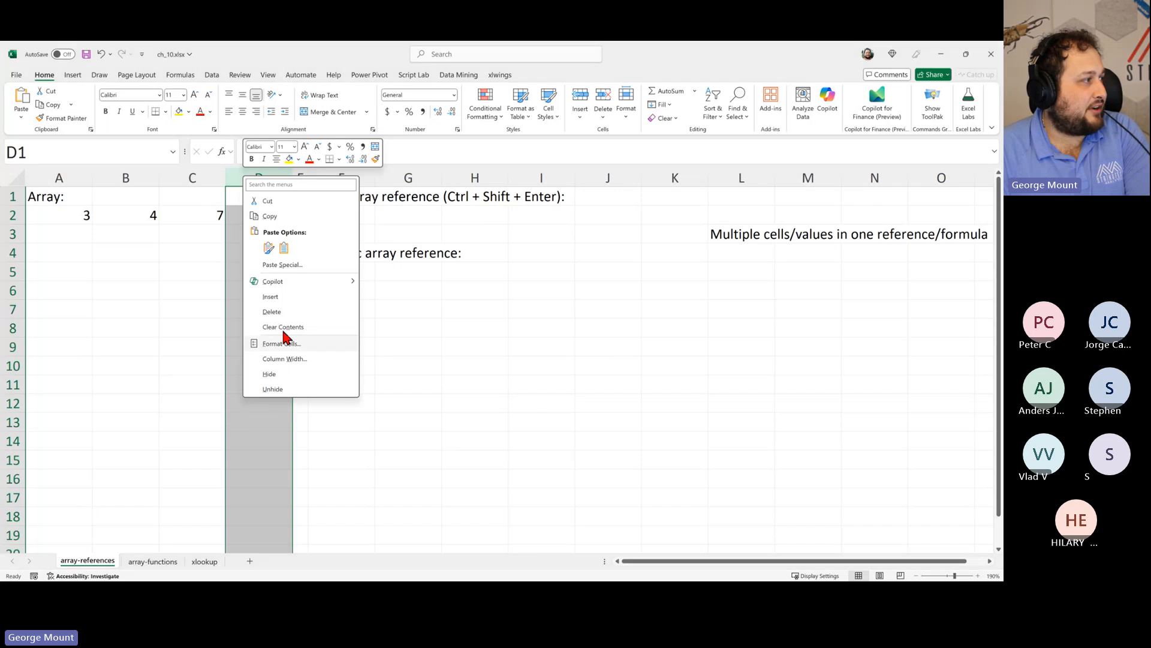
click(284, 318)
click(269, 308)
drag(49, 222, 207, 213)
click(291, 215)
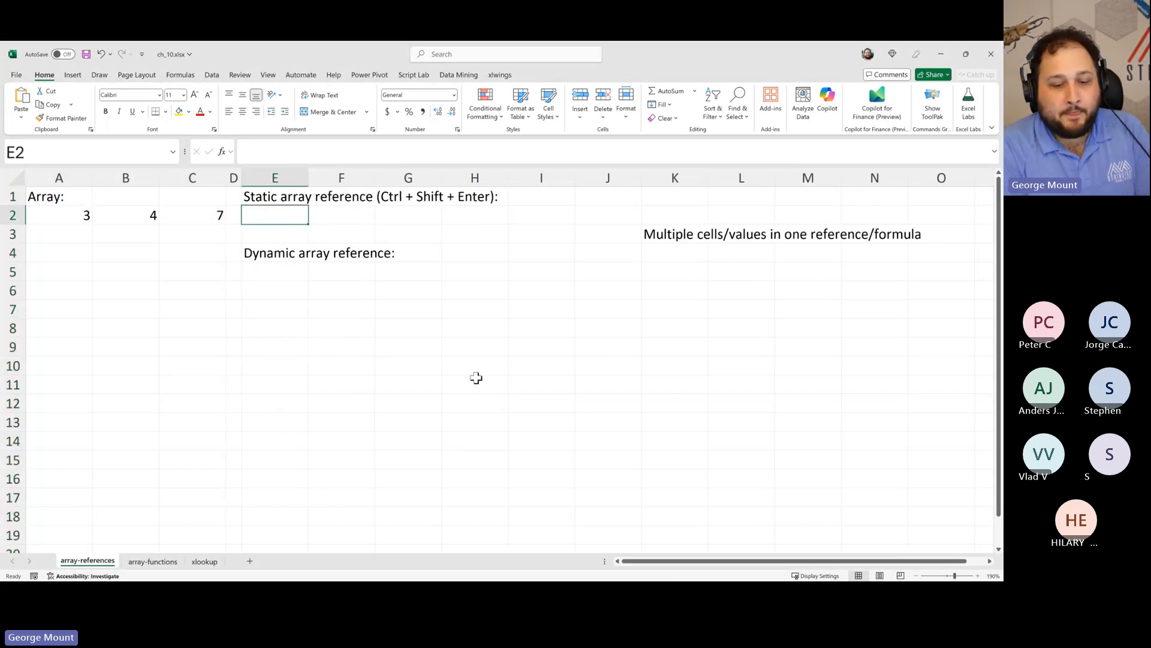
- Enter =A2:C2 in cell E2 as a regular dynamic array formula
text(=)
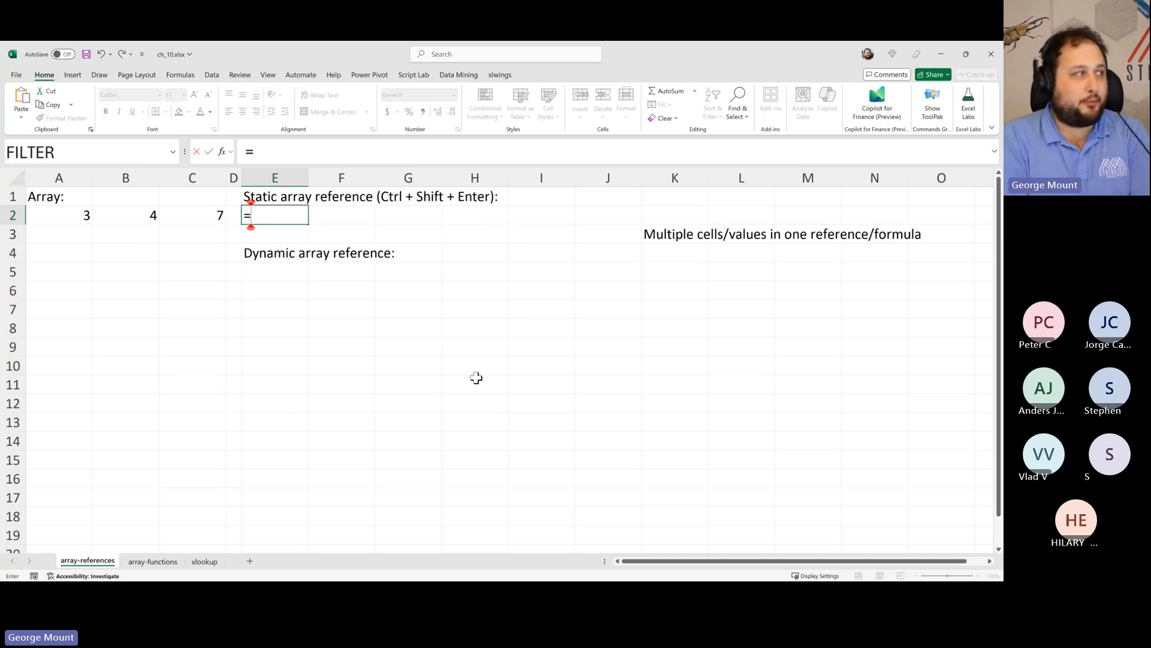
key(Left)
key(Left)
key(shift+Left)
key(shift+Left)
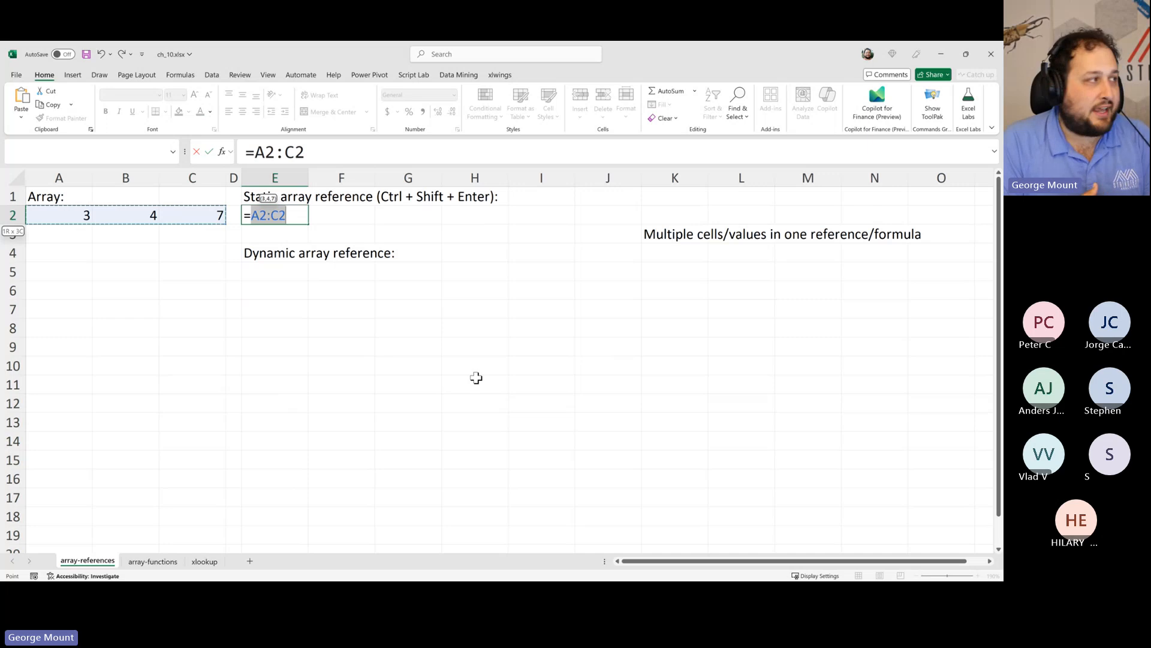
key(Return)
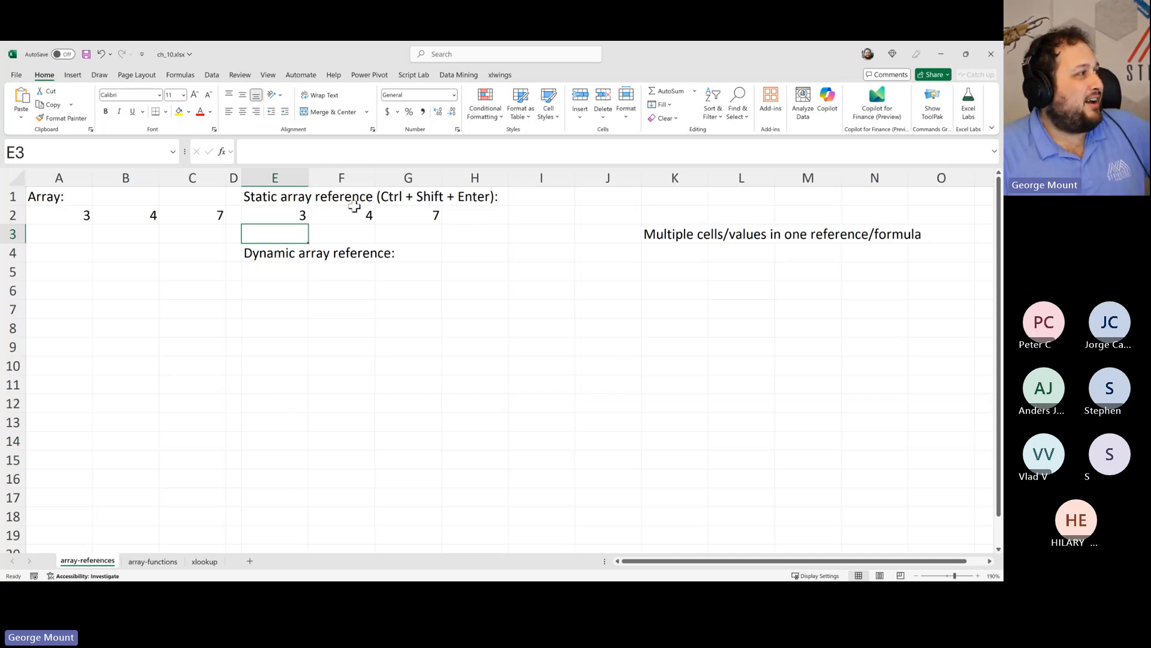
- Insert a new column before column B inside the source array and enter 6 in B2
click(311, 211)
click(144, 213)
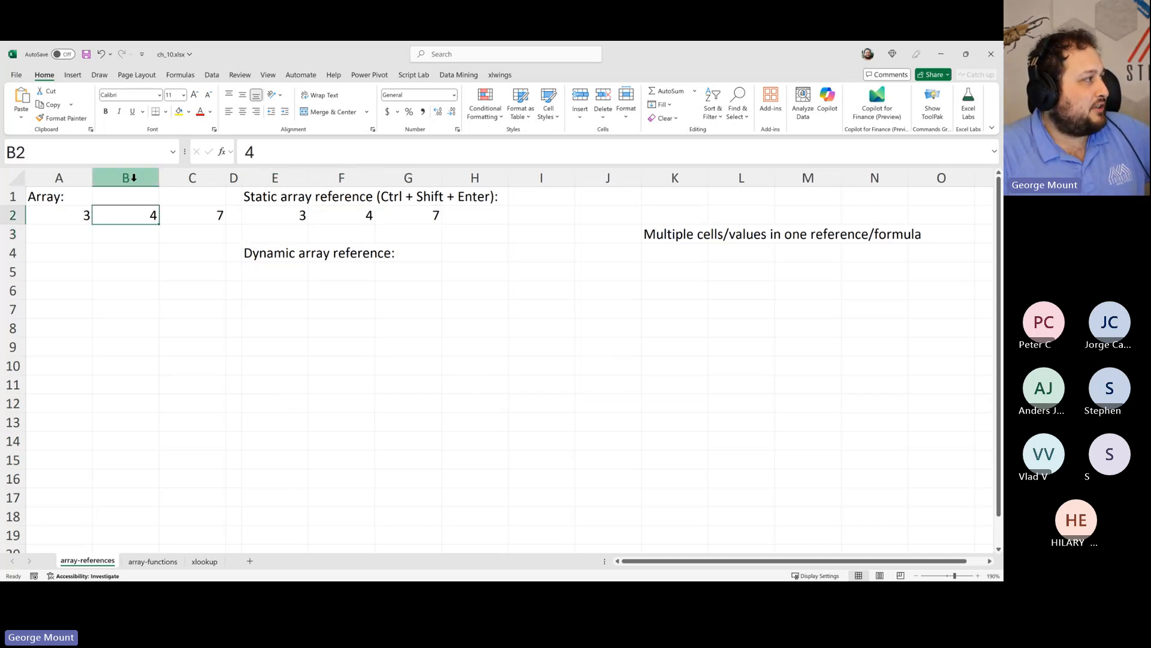
right_click(138, 178)
click(164, 301)
click(166, 302)
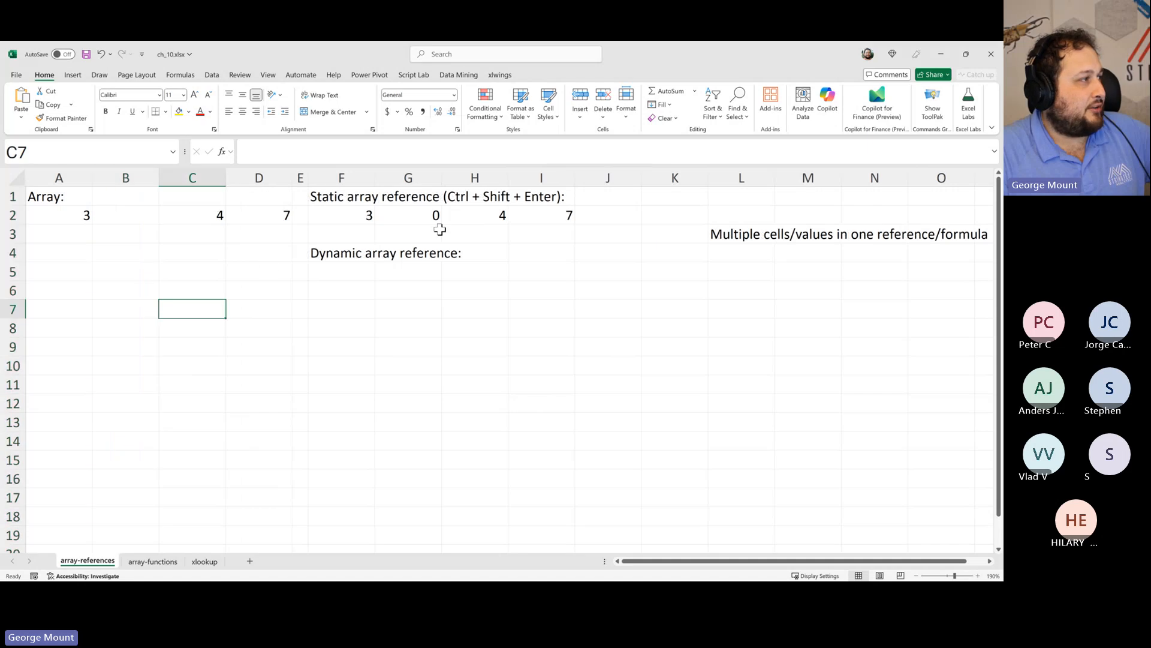
click(433, 216)
click(123, 215)
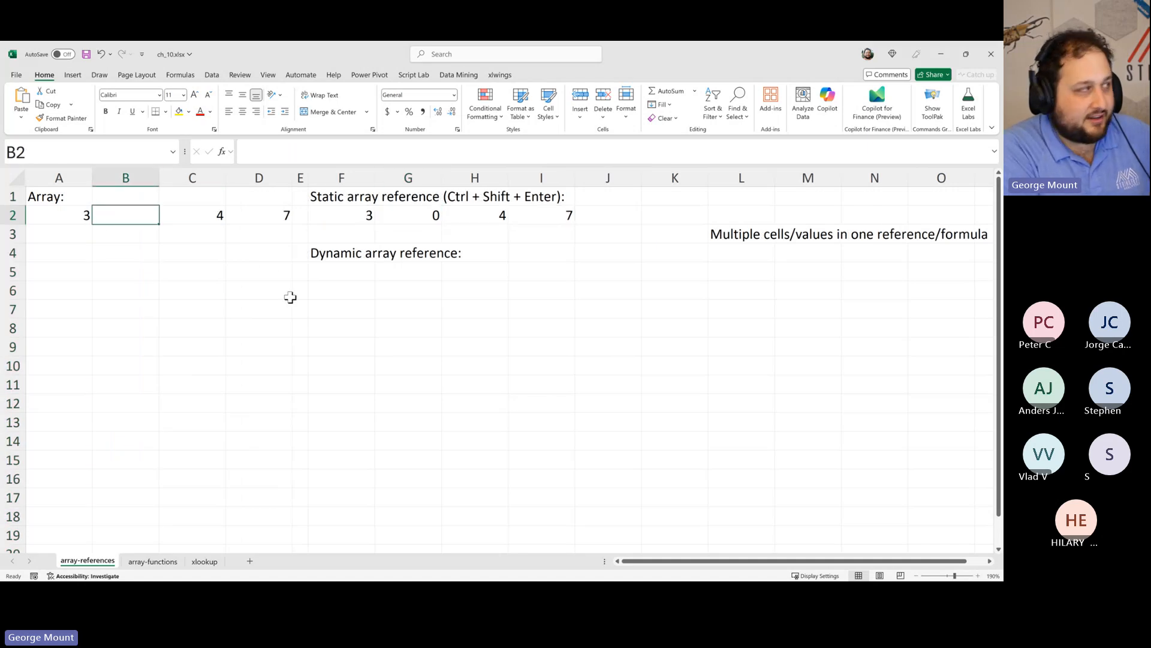
text(6)
key(Return)
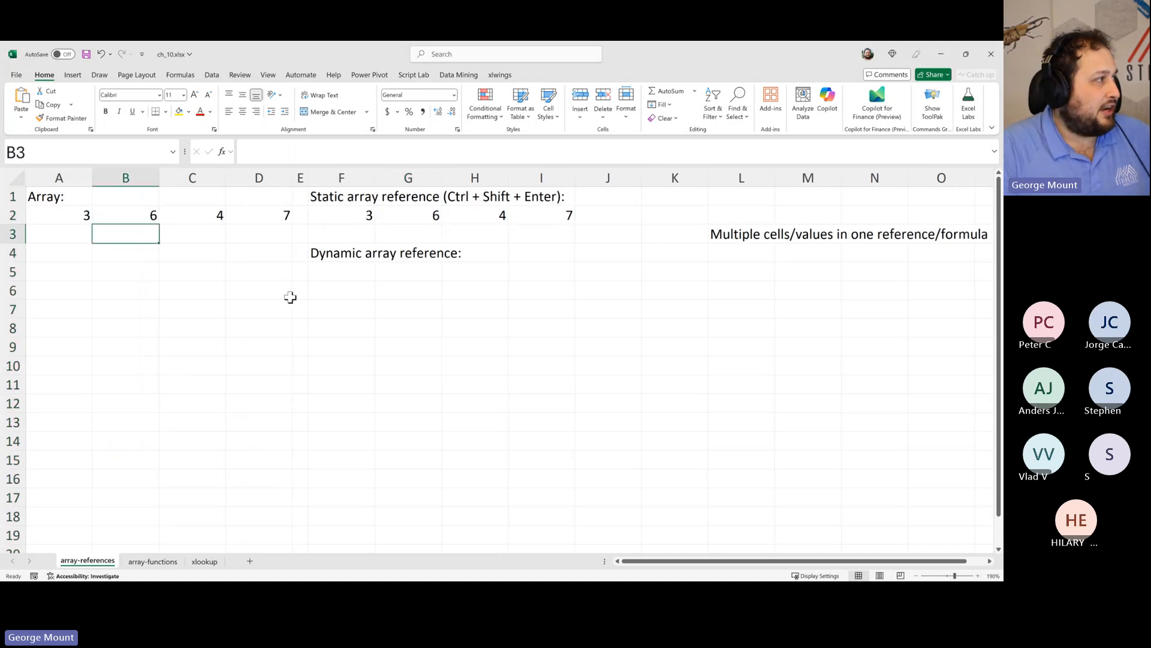
- Insert a column directly after the source array's last value and enter 6 in E2
right_click(301, 178)
click(324, 300)
click(324, 306)
click(321, 216)
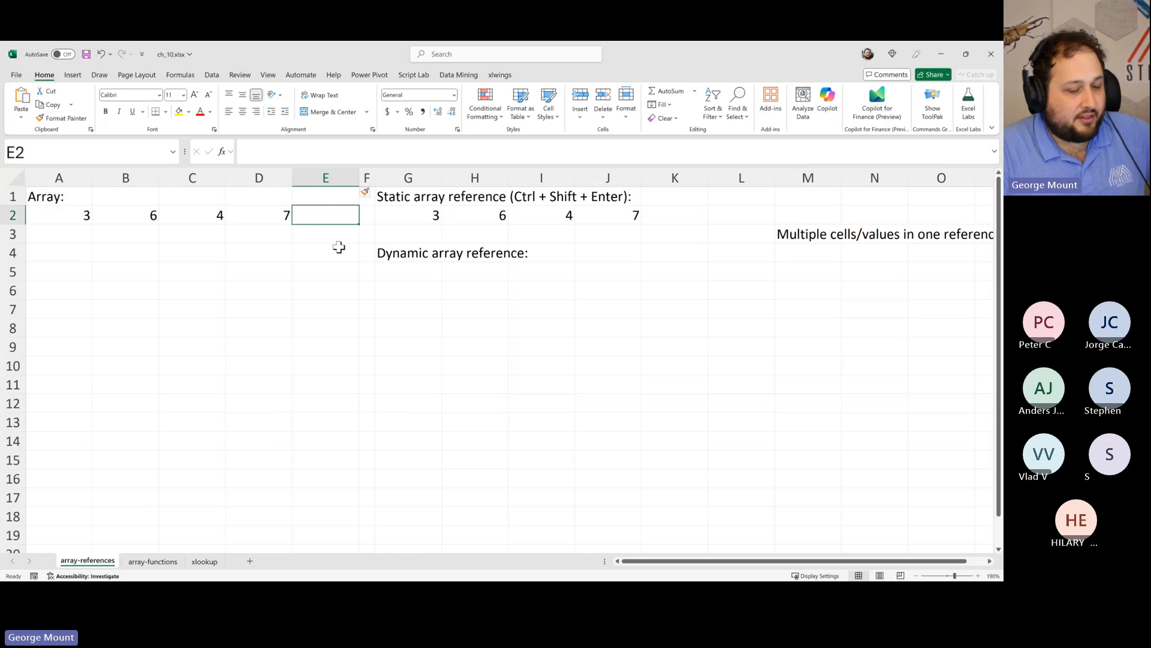
text(6)
key(Return)
- Inspect the formula in G2 and replace it with =A2:E2
click(405, 216)
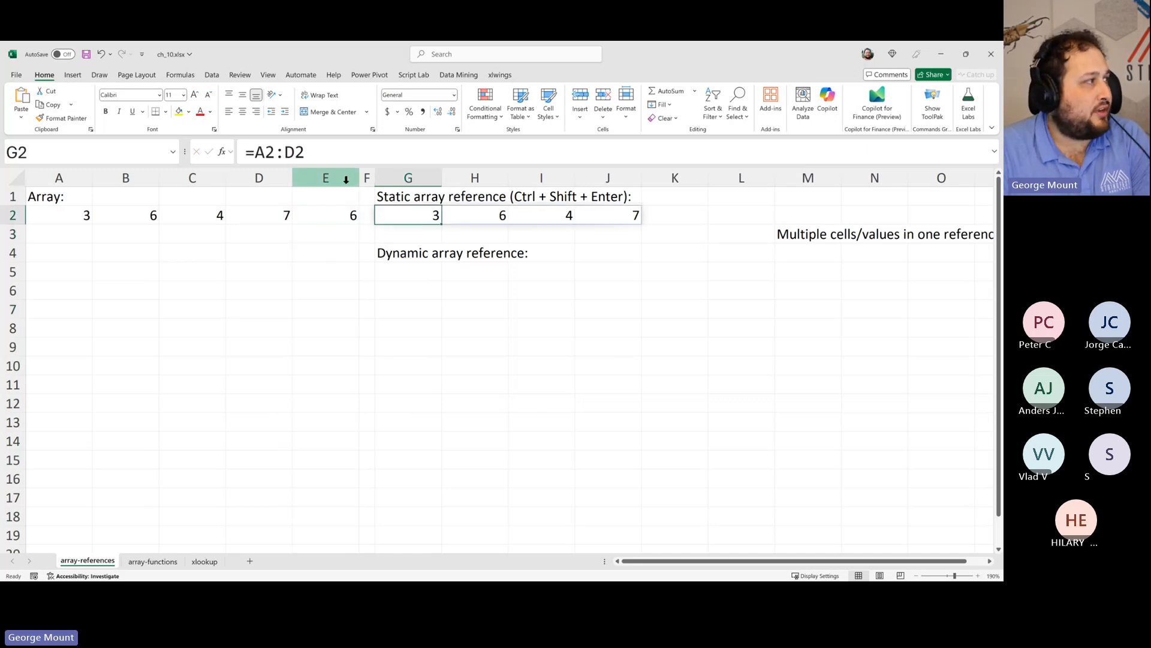
click(346, 152)
key(Escape)
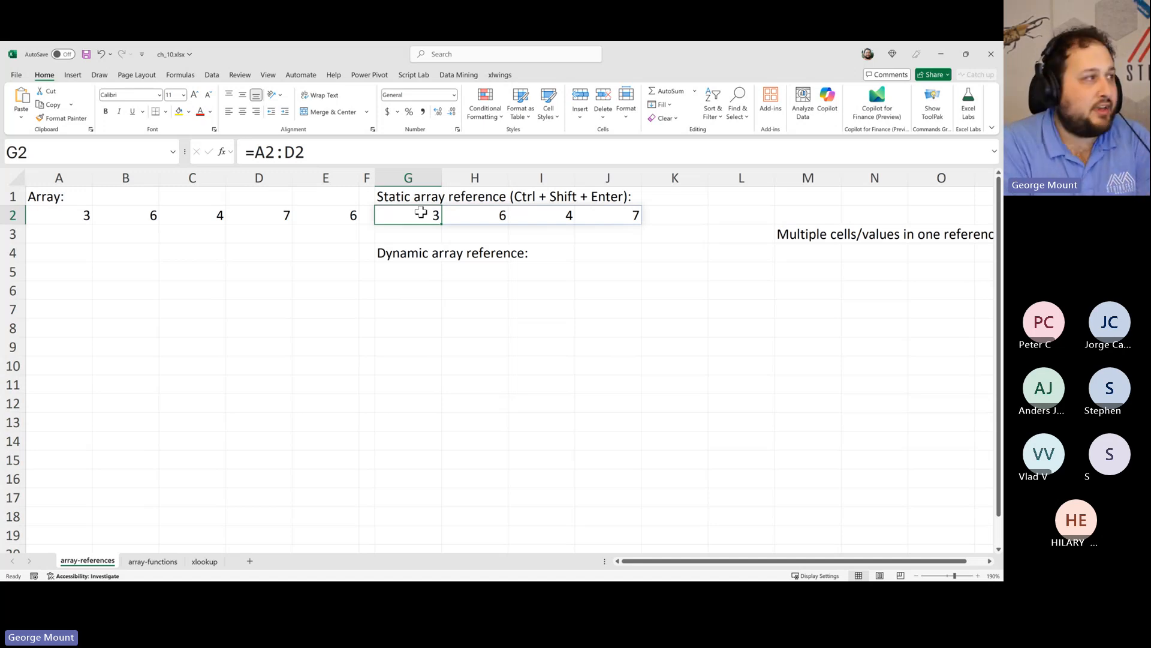
text(=)
drag(353, 211, 2, 214)
key(ctrl+shift+Return)
- Examine the formula across the spill range G2:K2 against the source array in row 2, ending on cell G5
key(Up)
key(Right)
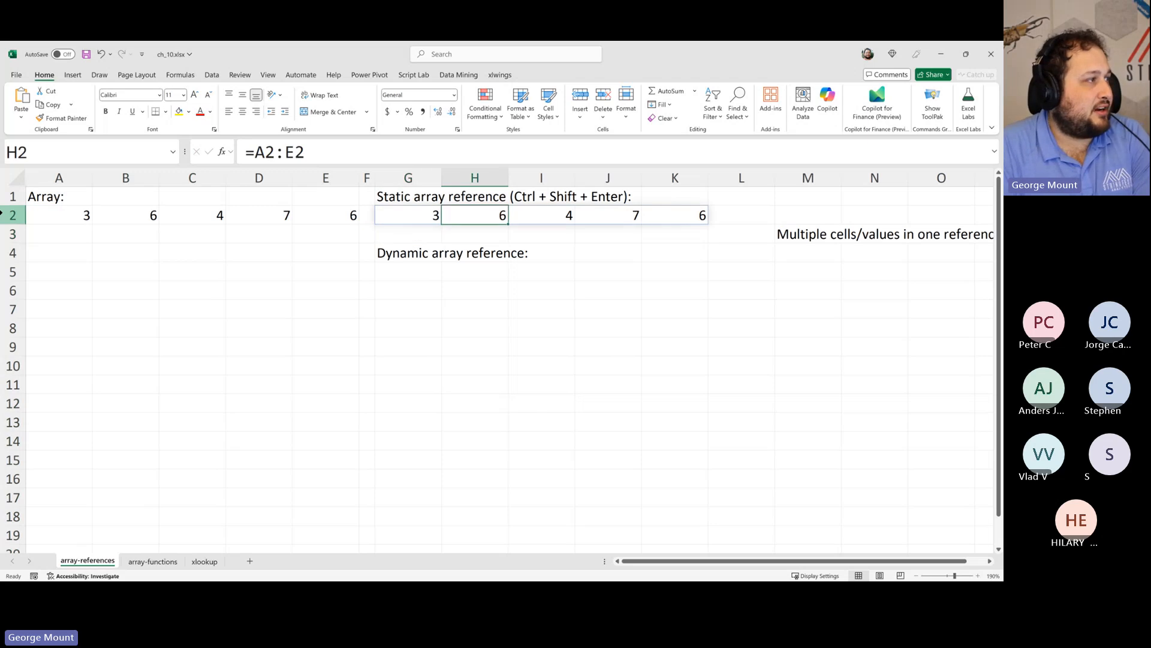
key(Left)
key(Left)
key(Left)
key(Left)
key(Left)
key(Left)
key(Left)
key(Right)
key(Right)
key(Right)
key(Down)
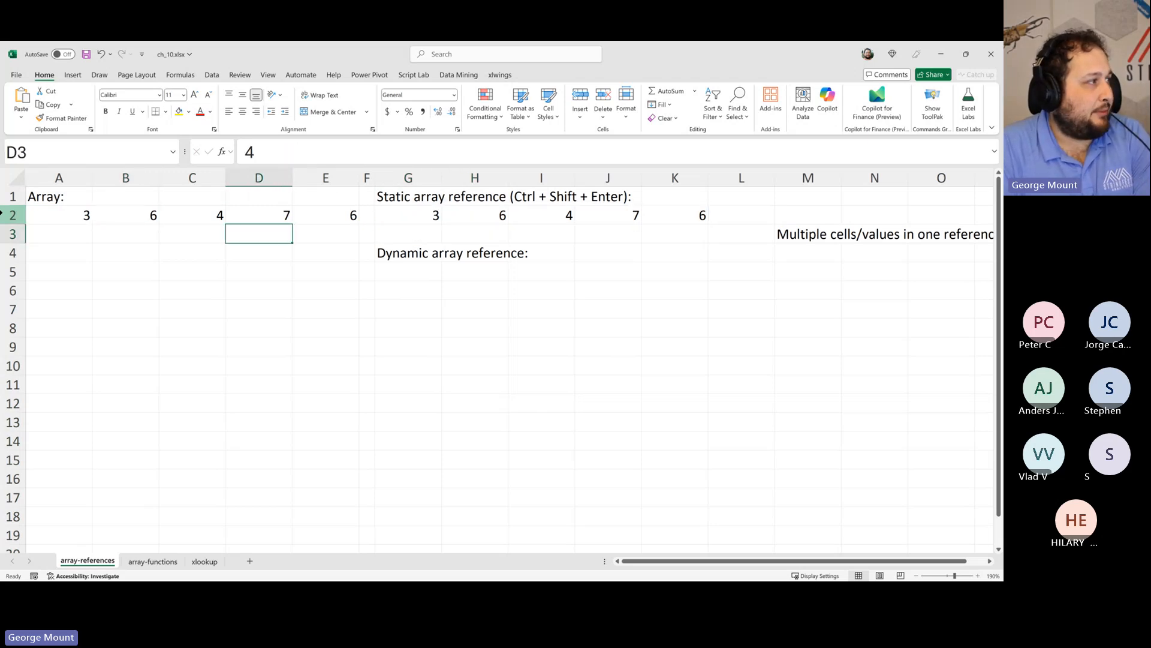
key(Up)
key(Right)
key(Right)
key(Right)
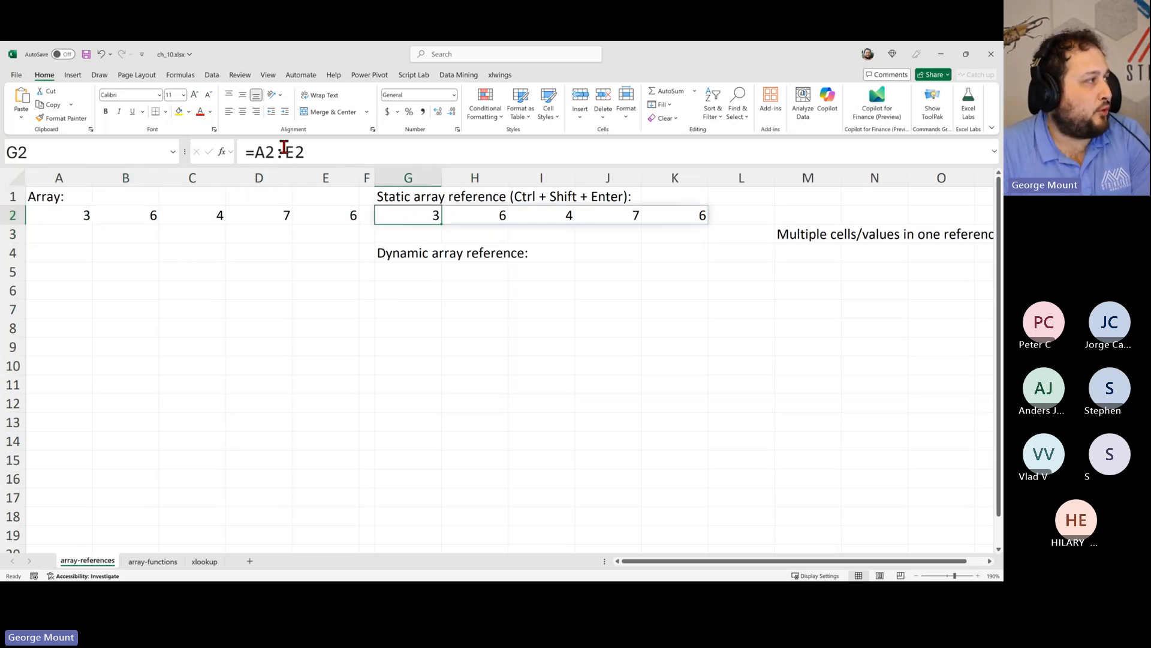
click(285, 148)
key(Escape)
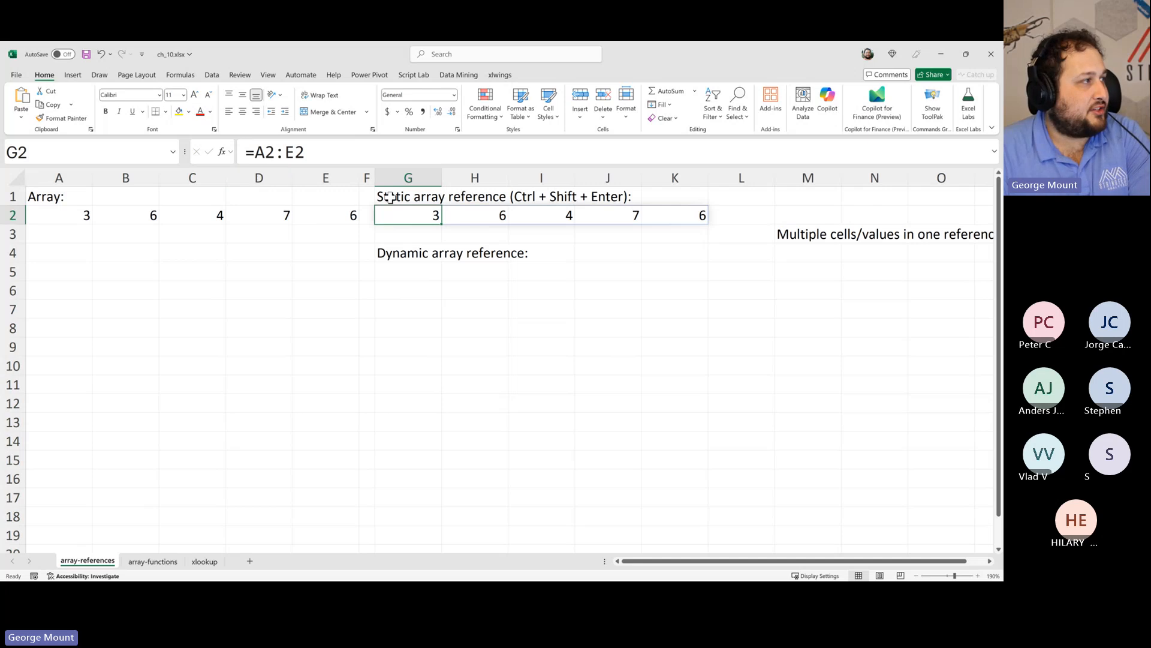
click(478, 214)
click(539, 214)
drag(404, 214, 612, 222)
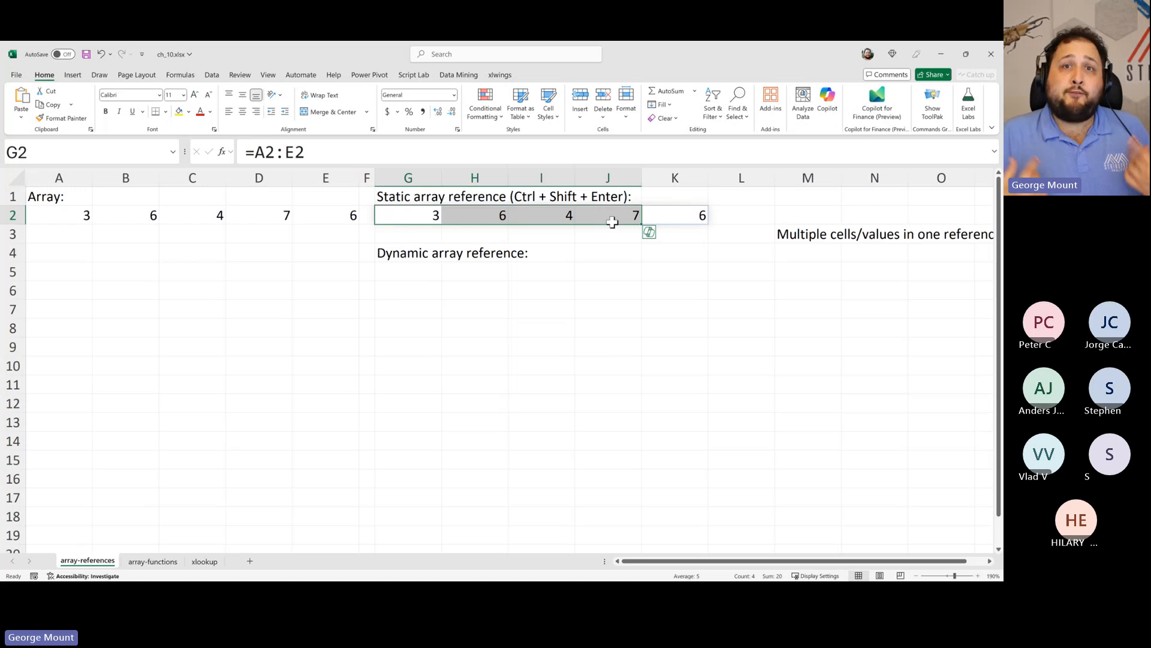
click(436, 270)
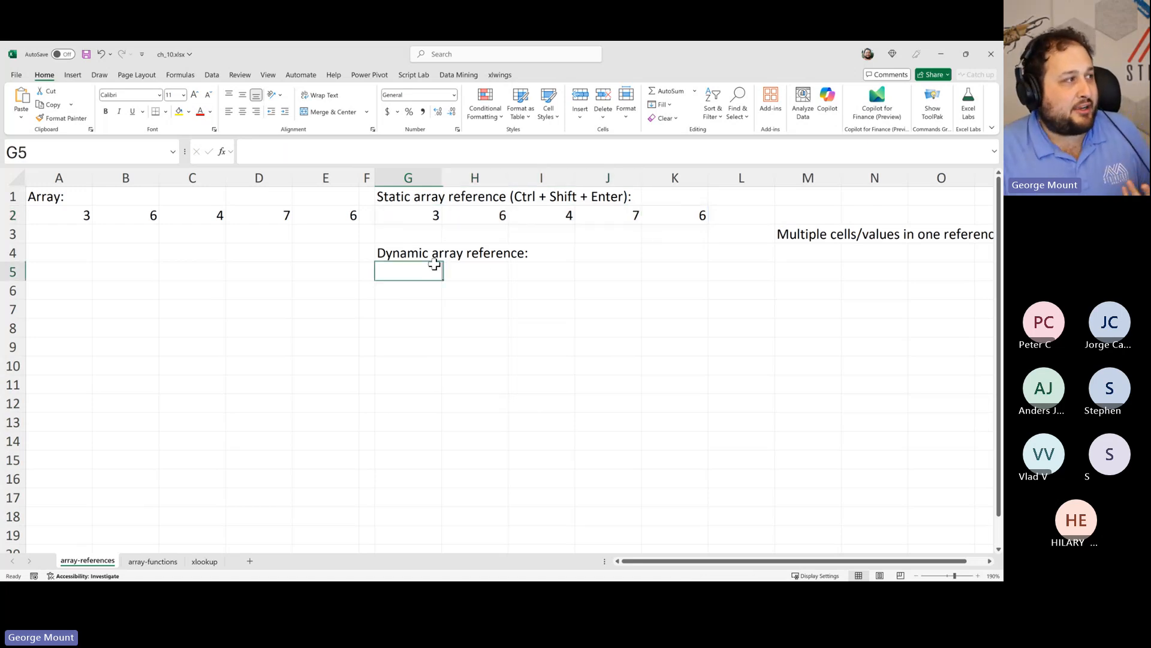
click(400, 195)
click(403, 246)
click(406, 271)
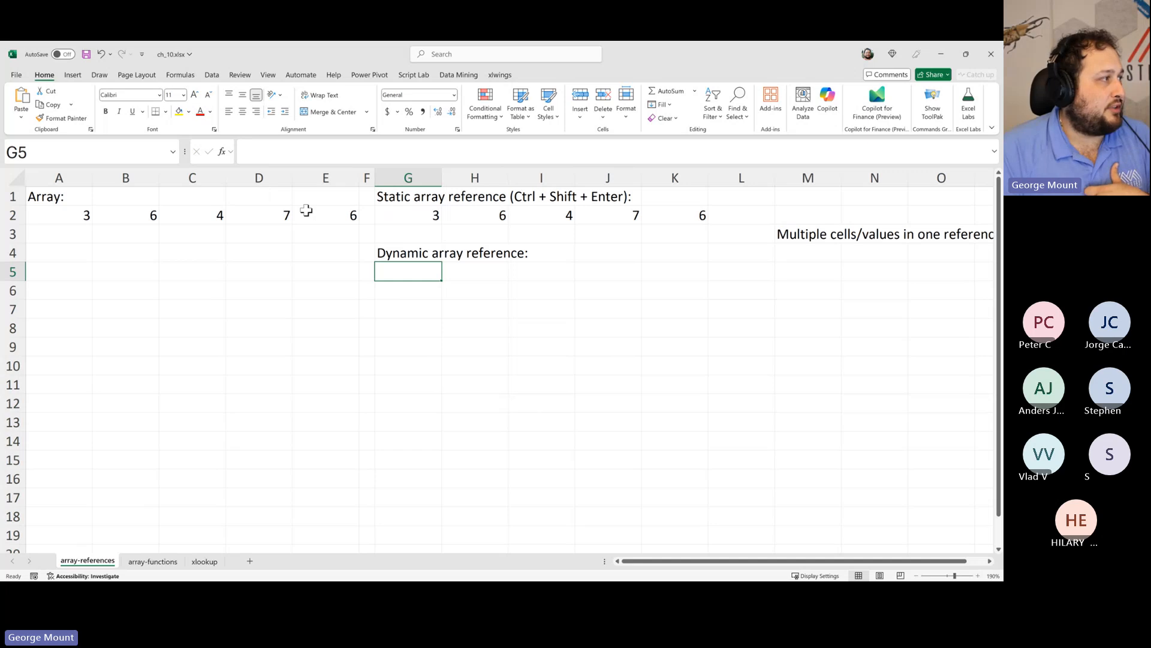
drag(308, 213, 57, 217)
drag(389, 367, 368, 371)
click(206, 353)
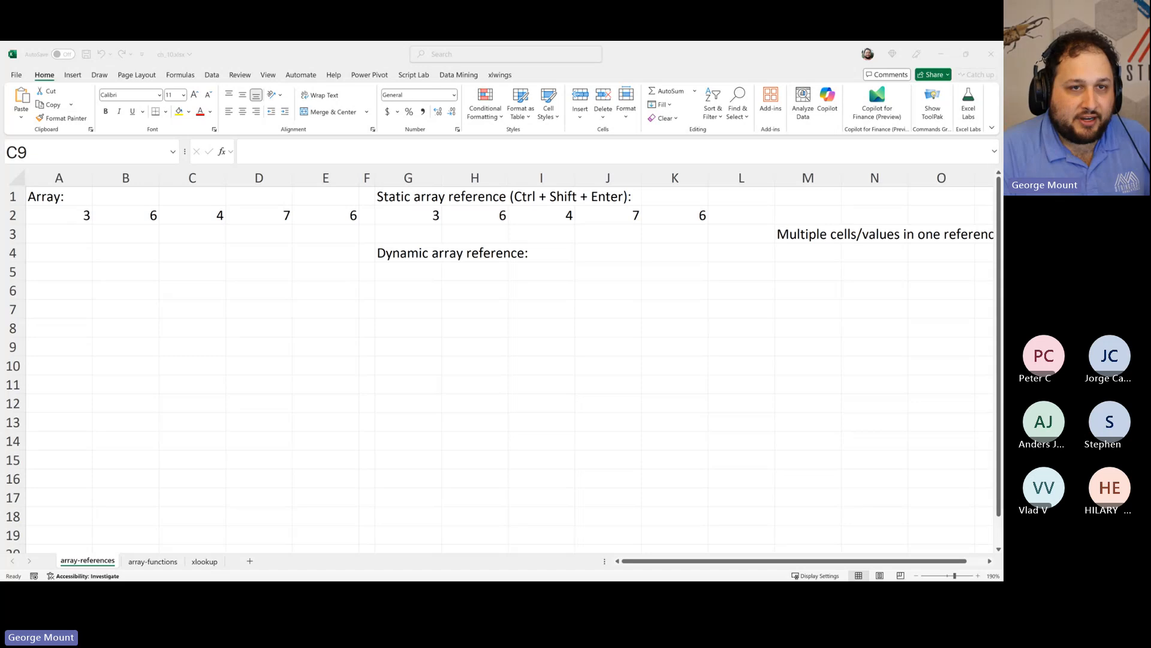
key(alt+Tab)
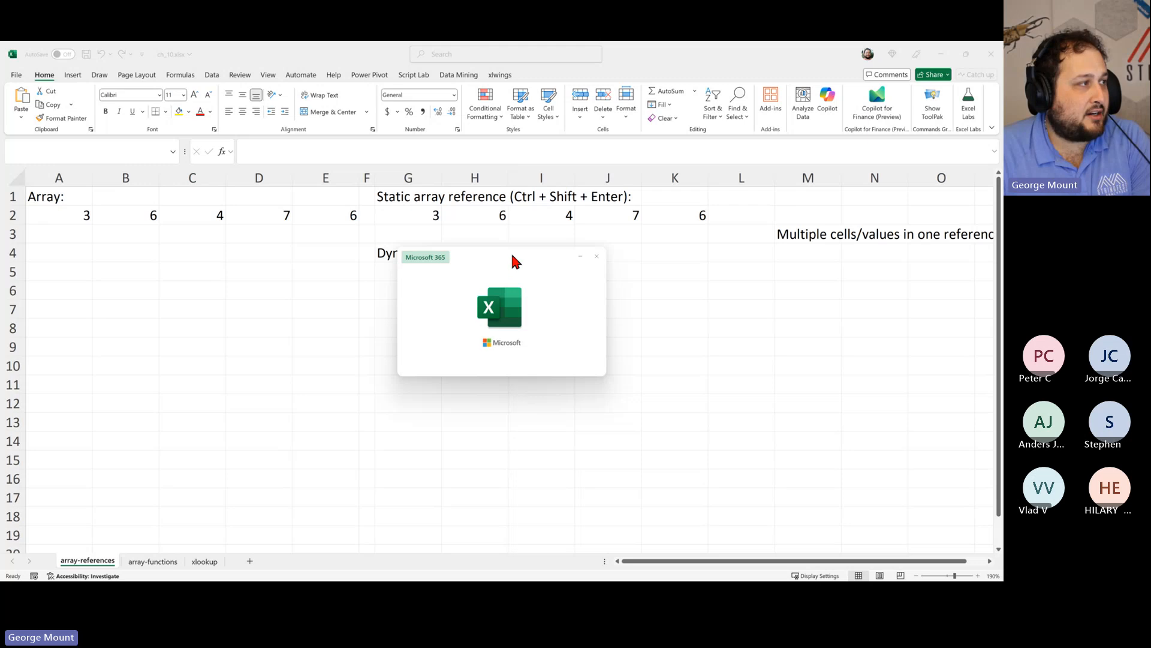
drag(753, 55, 1004, 137)
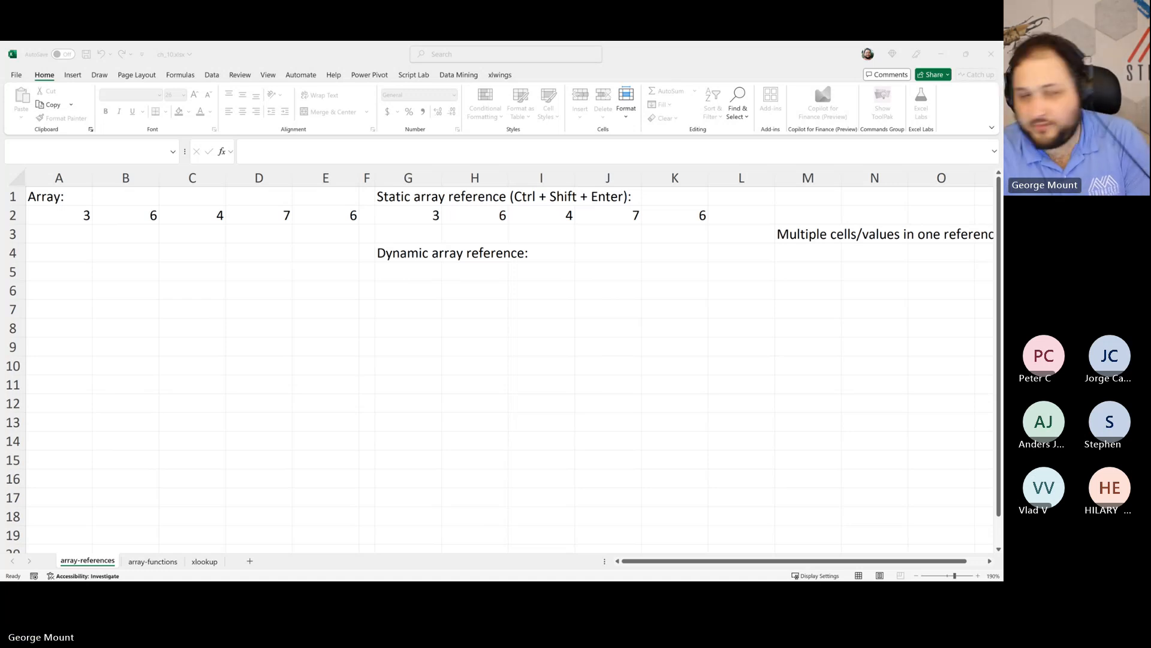
- Switch to the array-functions worksheet containing the sales transactions
click(144, 562)
ctrl+scroll(318, 350, up, 4)
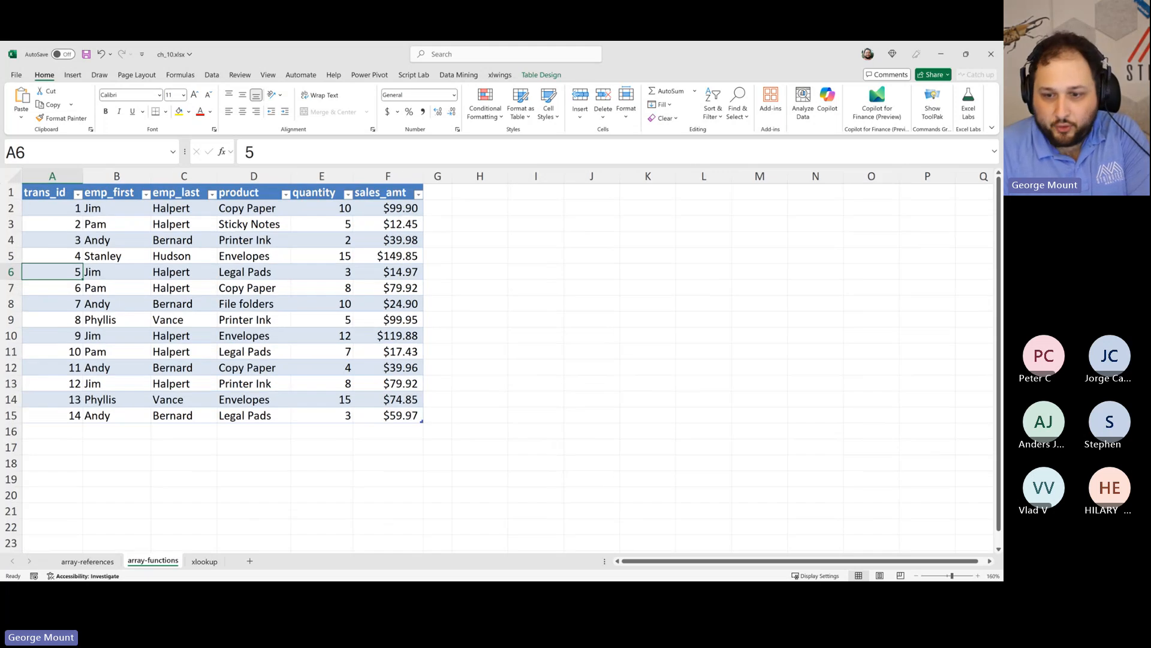
key(alt+Tab)
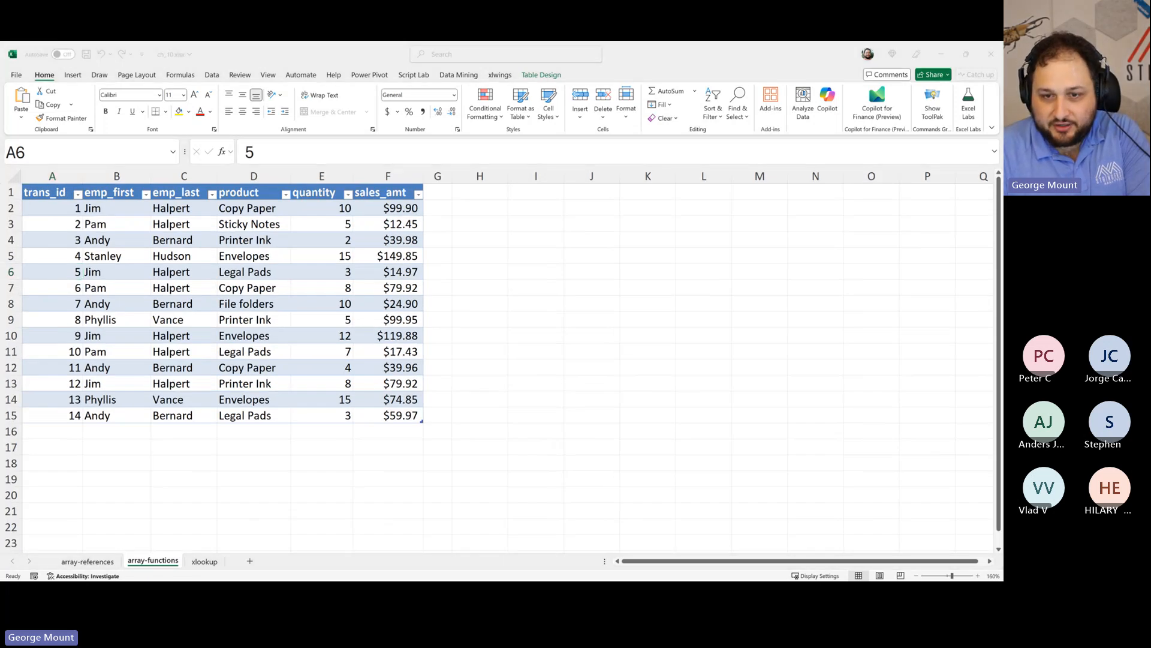
key(alt+Tab)
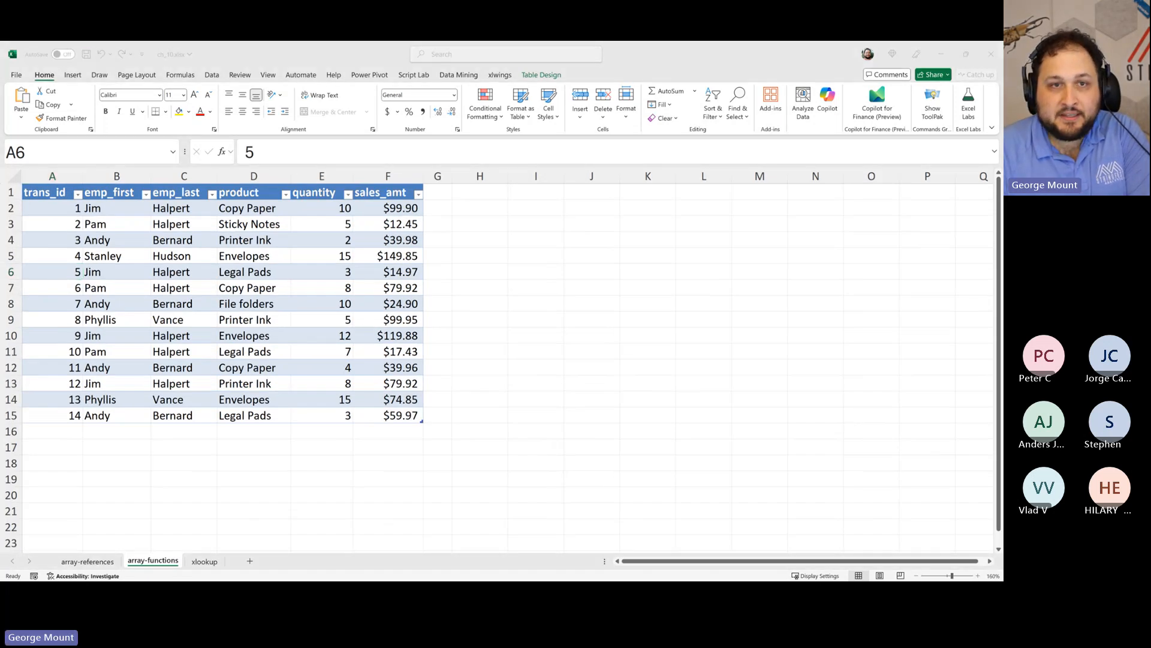
- Check that the sales data is an Excel table by selecting cells inside and outside its range
click(160, 258)
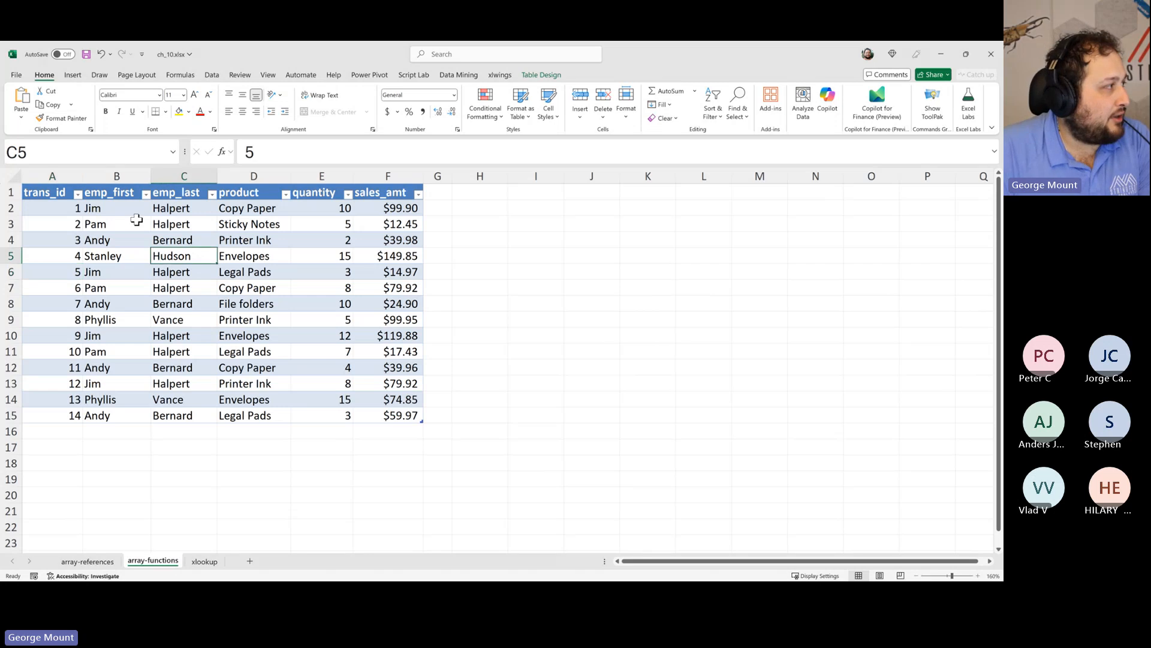
click(137, 225)
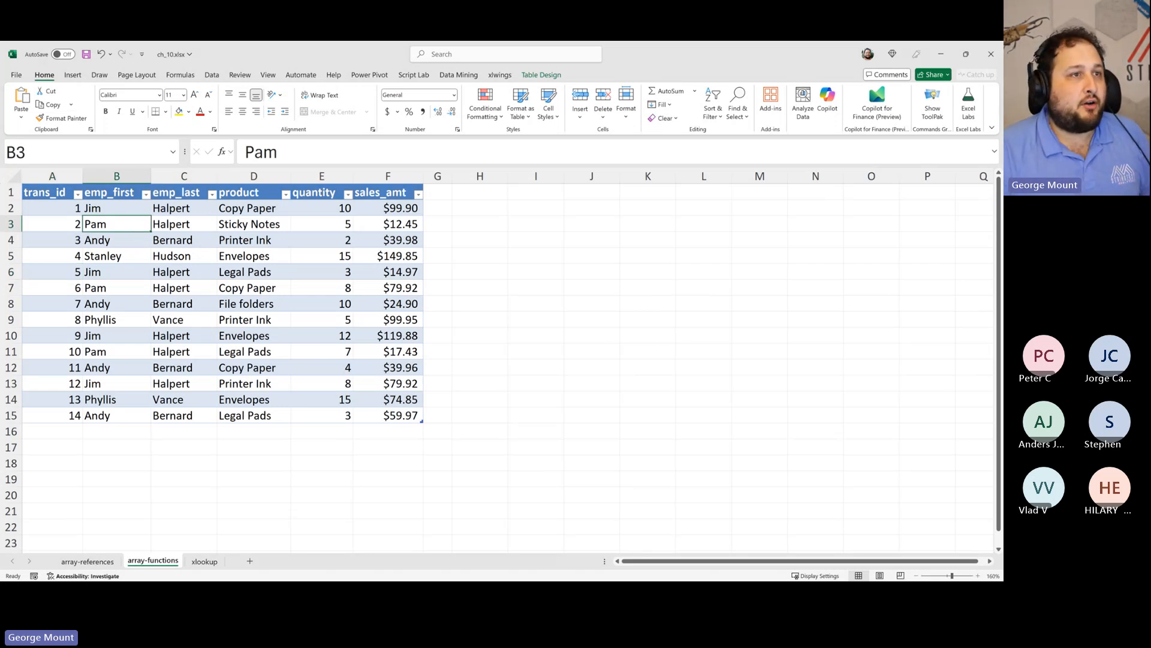
key(alt+Tab)
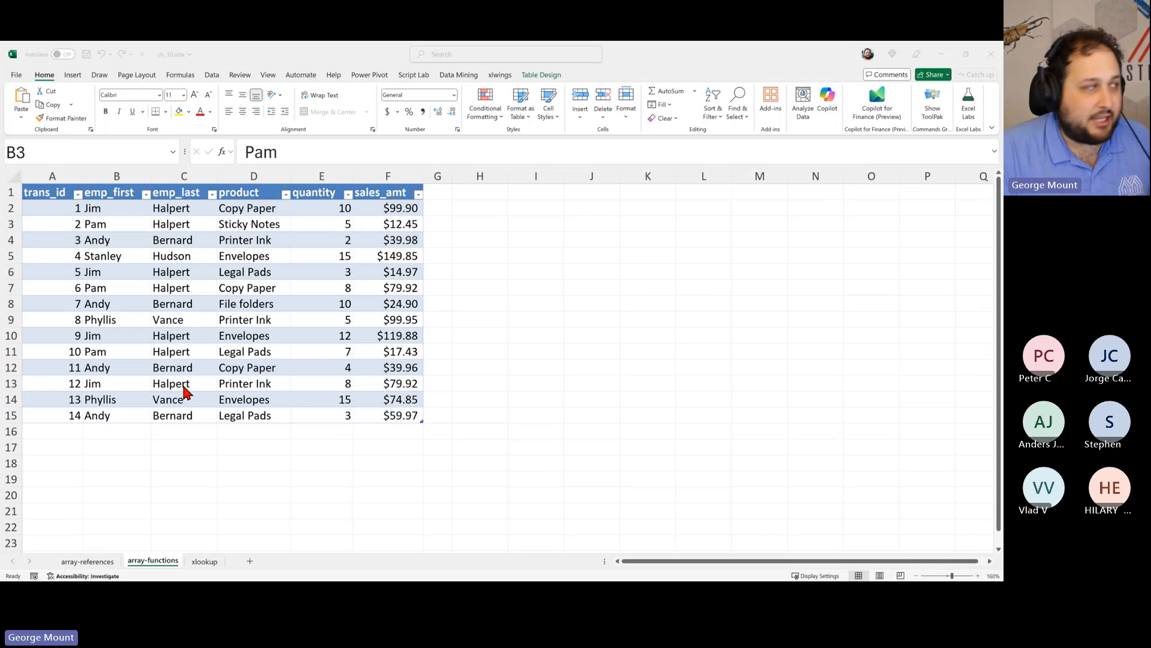
key(alt+Tab)
click(289, 389)
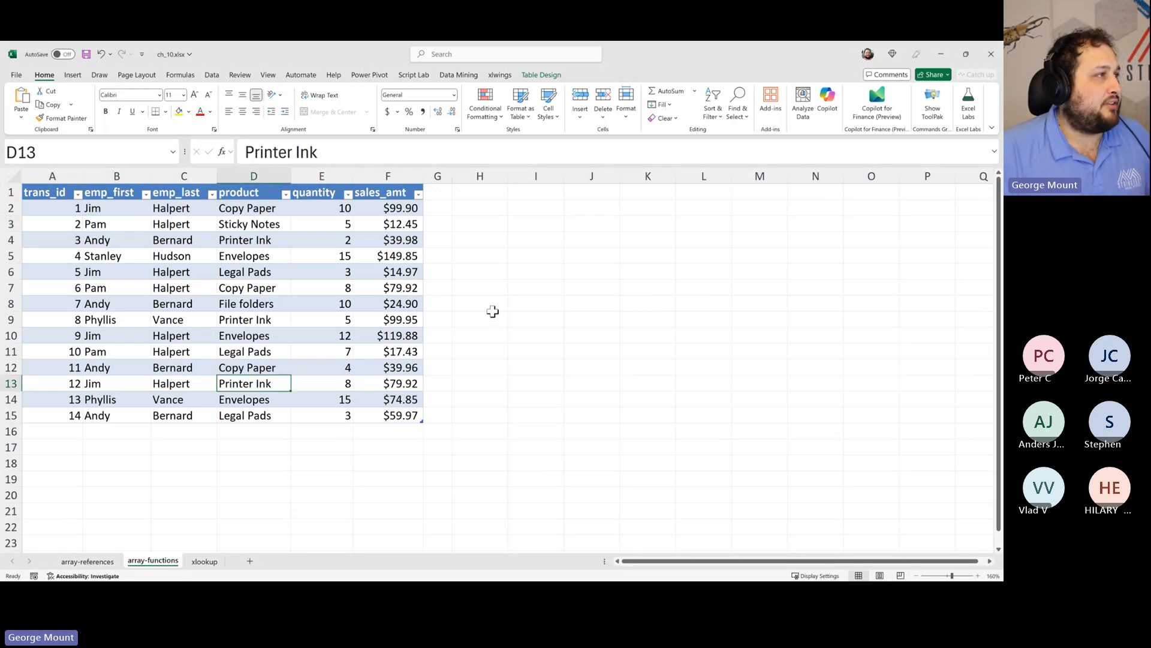
click(486, 208)
click(325, 306)
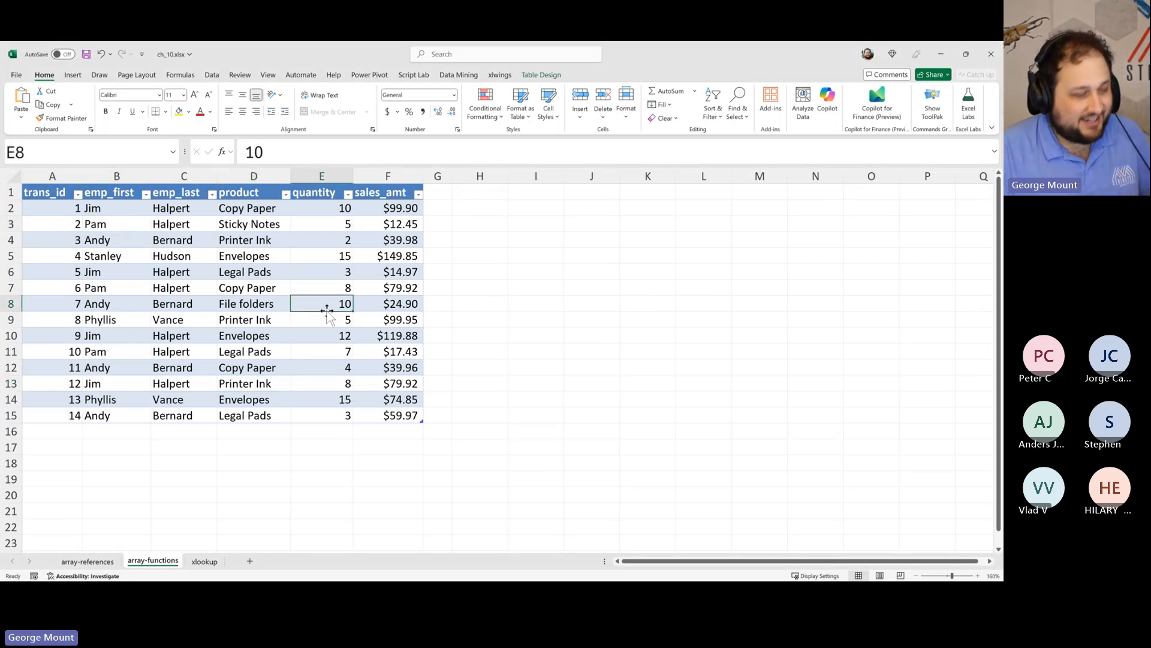
click(512, 306)
click(345, 335)
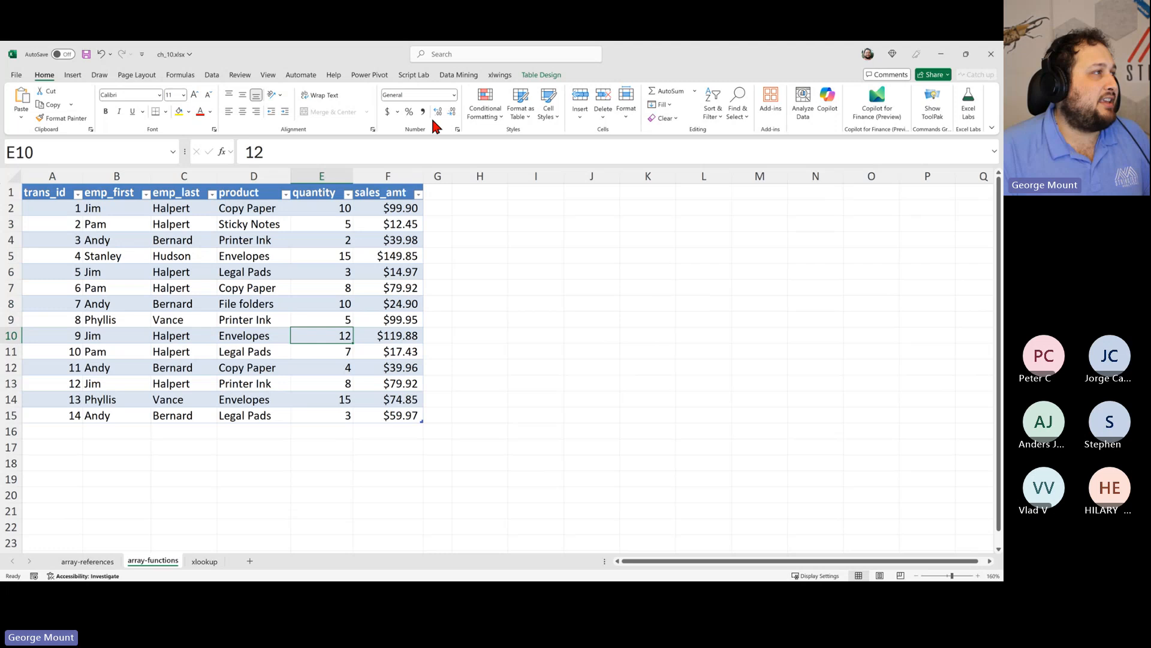
click(535, 76)
click(503, 318)
click(154, 305)
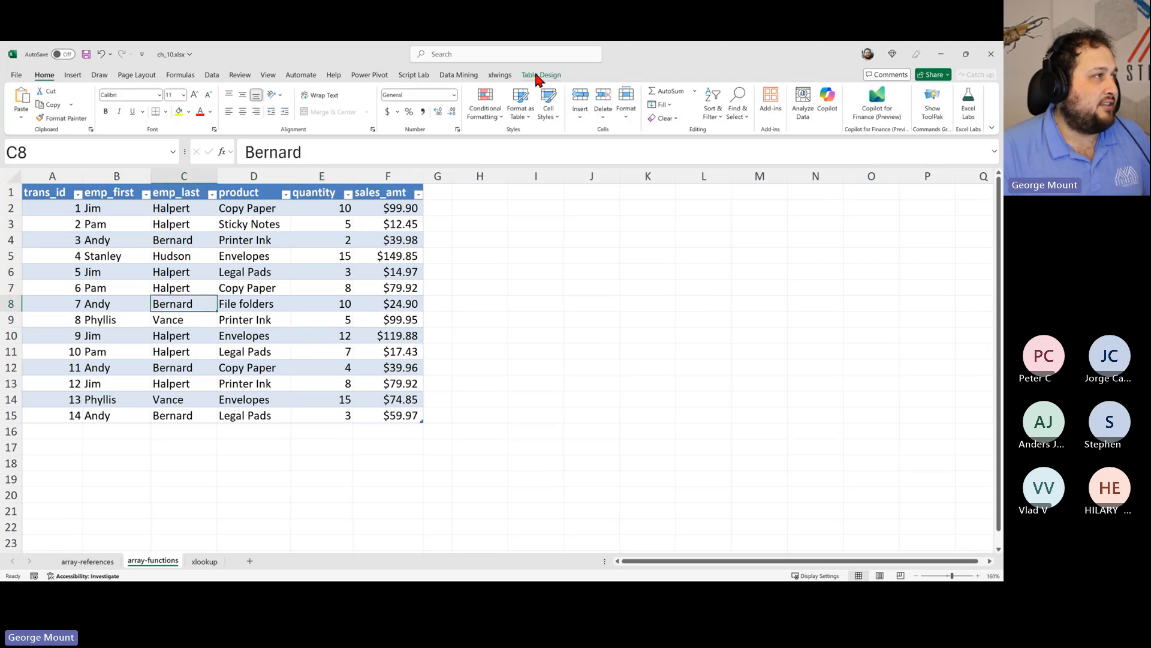
click(493, 308)
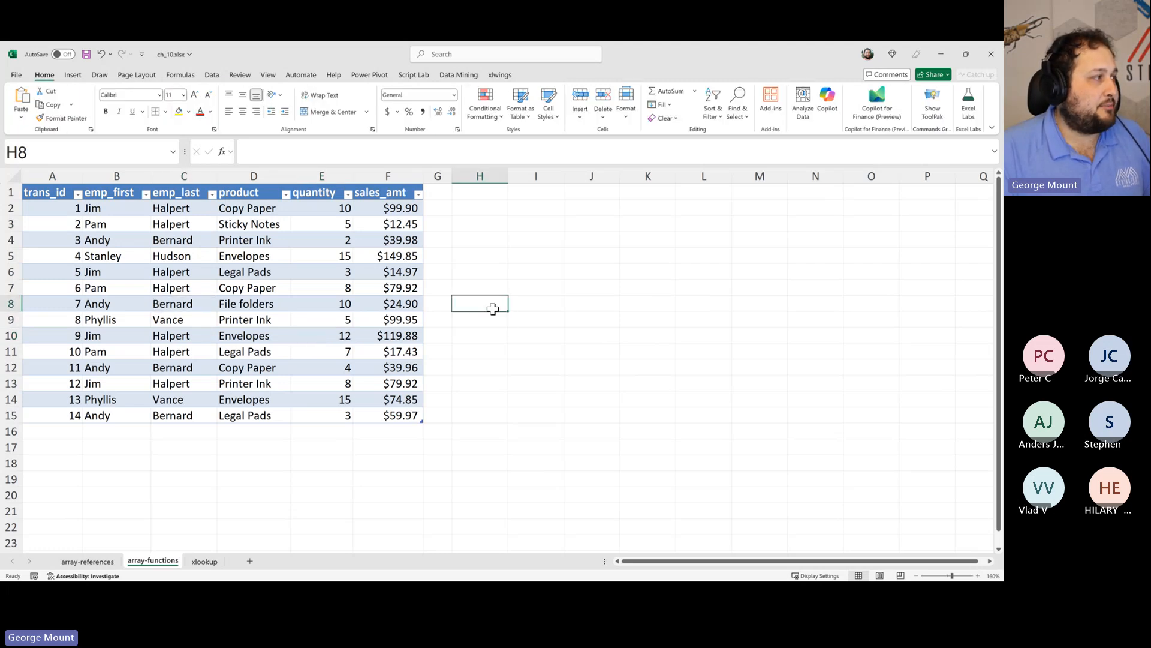
click(223, 300)
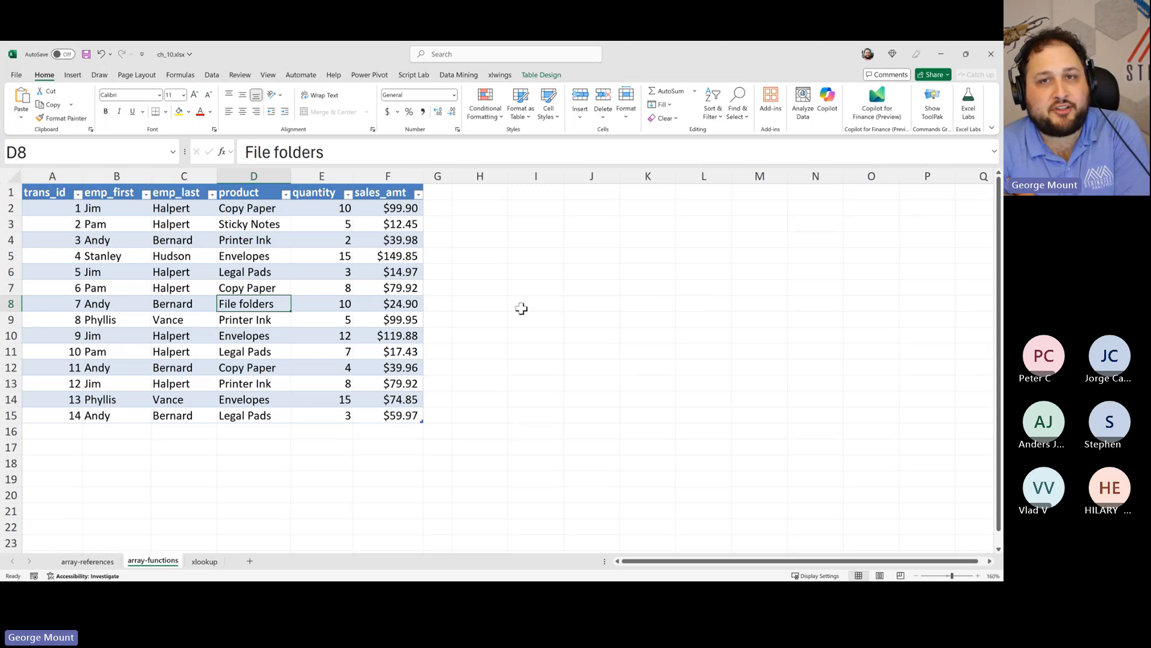
click(576, 286)
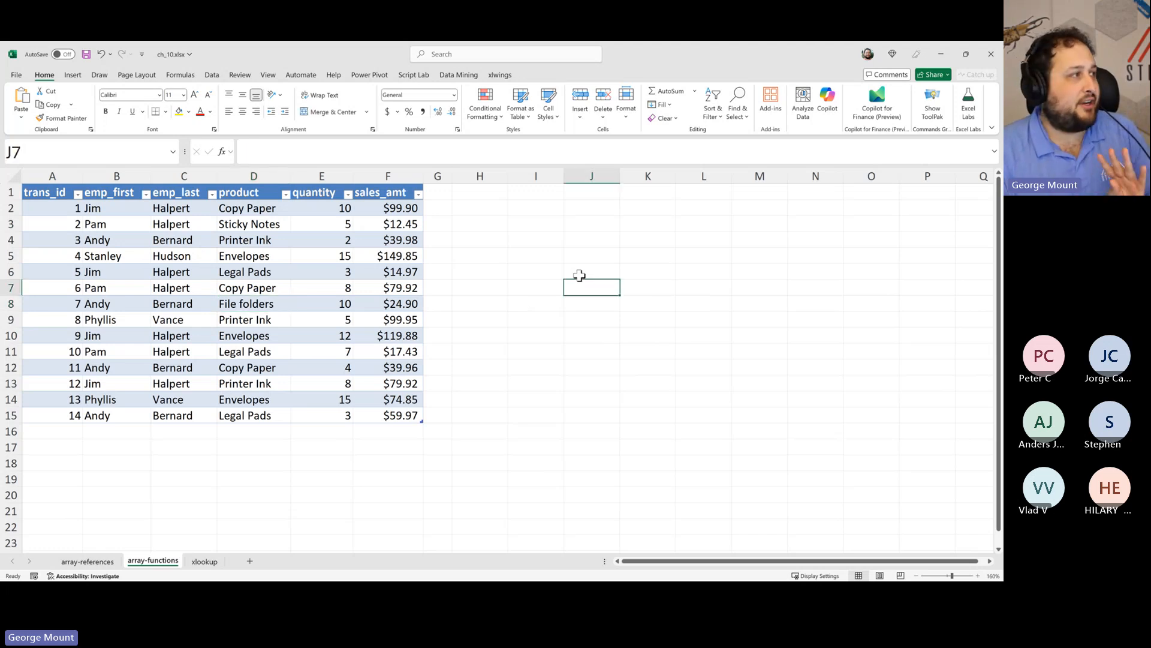
- Enter the heading "Unique product names:" in H1 and fit column H's width to it
click(474, 238)
click(474, 204)
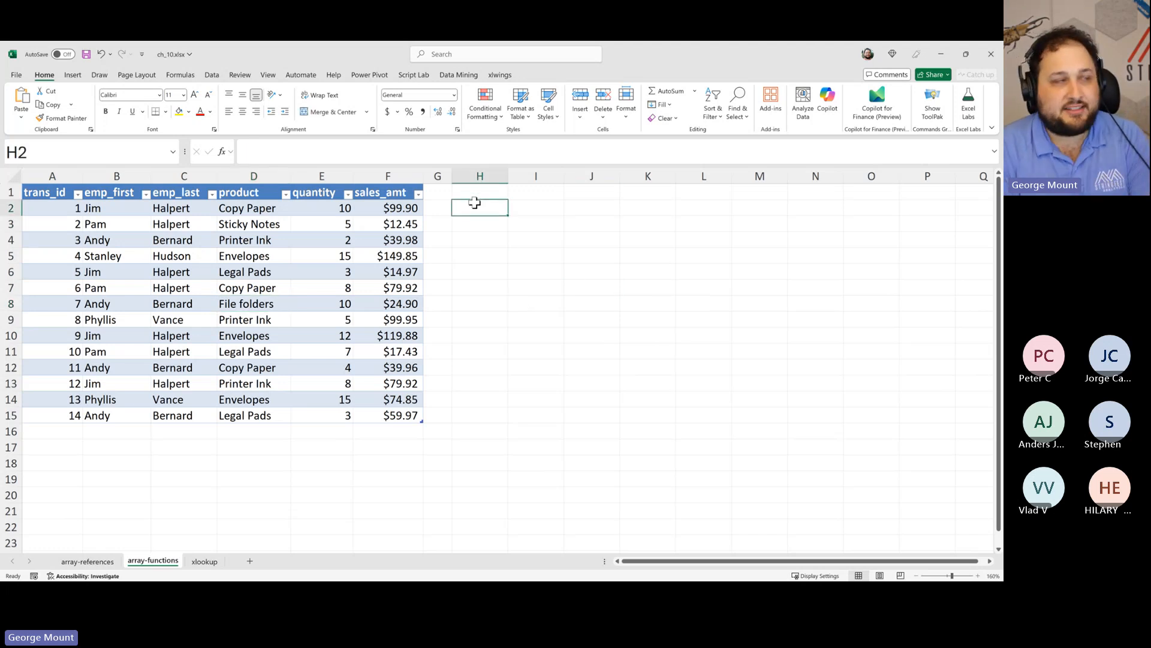
key(Up)
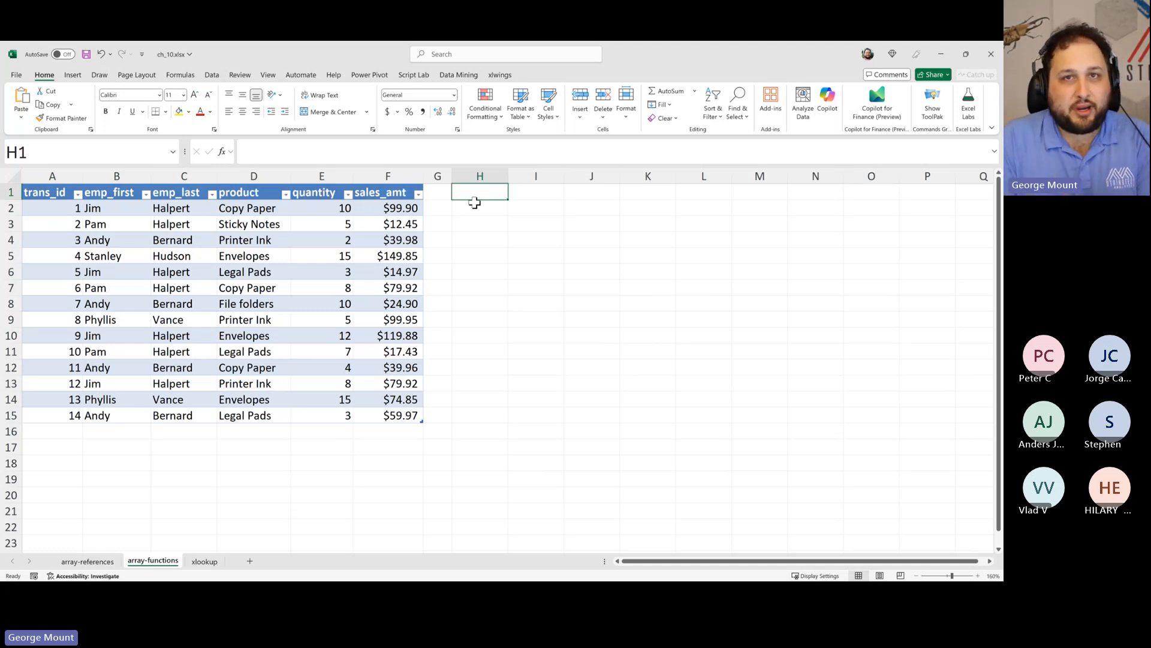
text(U)
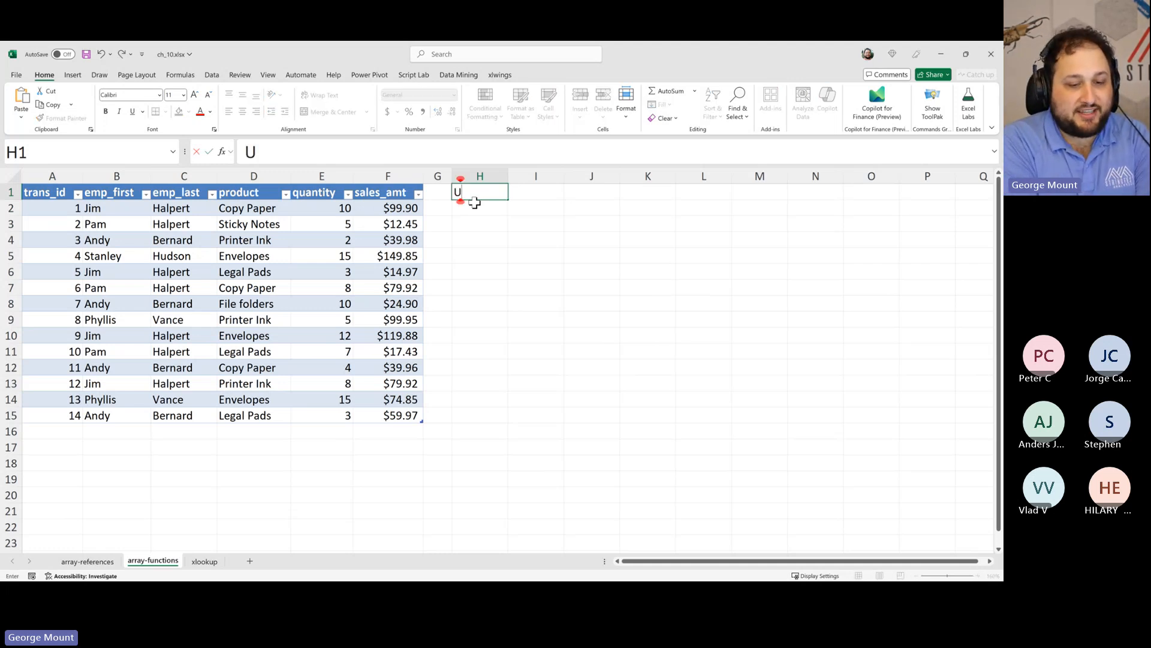
text(n)
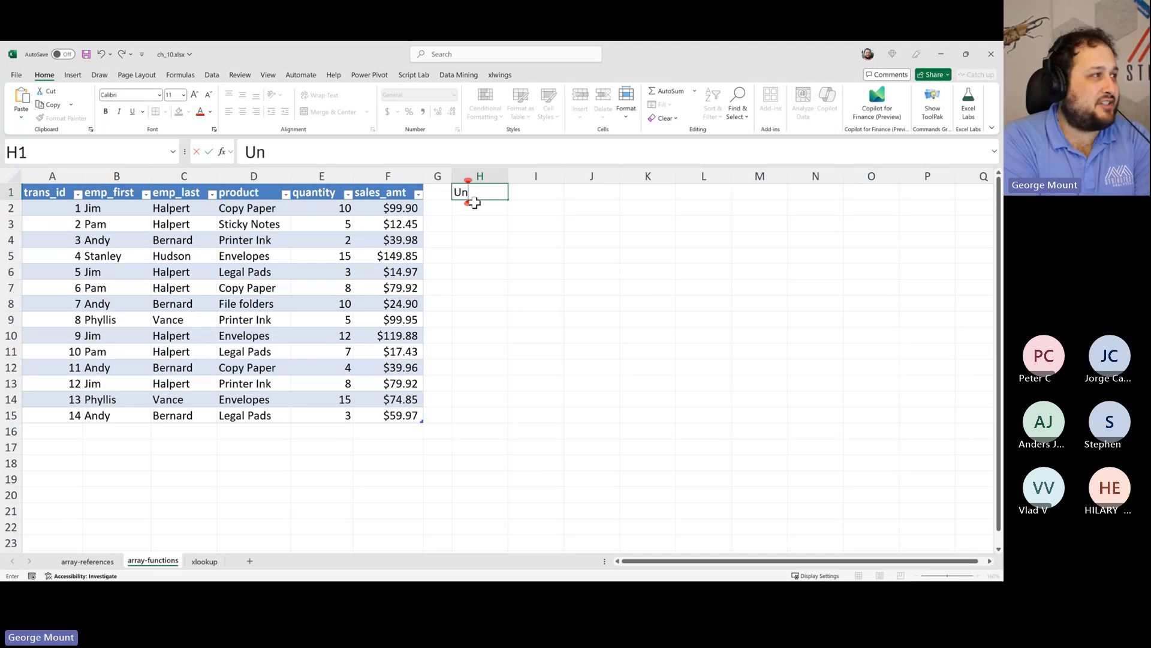
text(ique product names:)
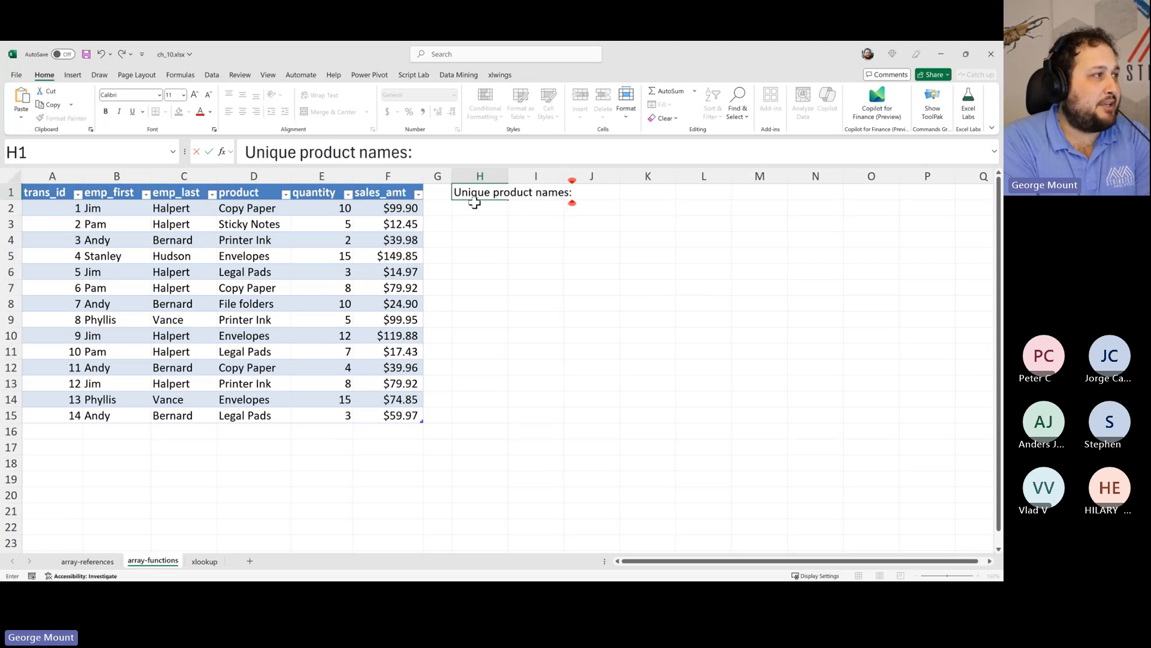
key(Return)
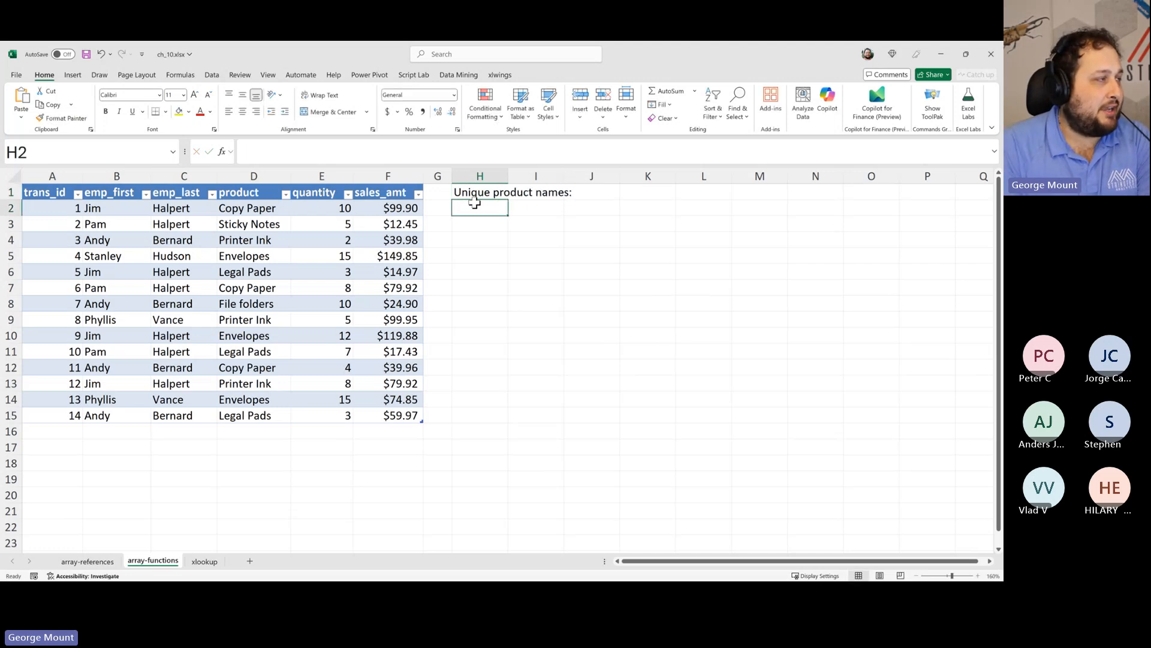
double_click(508, 176)
- Paste =INDEX(dm_sales[product],MATCH(0,COUNTIF($AQ$1:AQ1,dm_sales[product]),0)) into H2 as an array formula, accepting the suggested correction
key(alt+Tab)
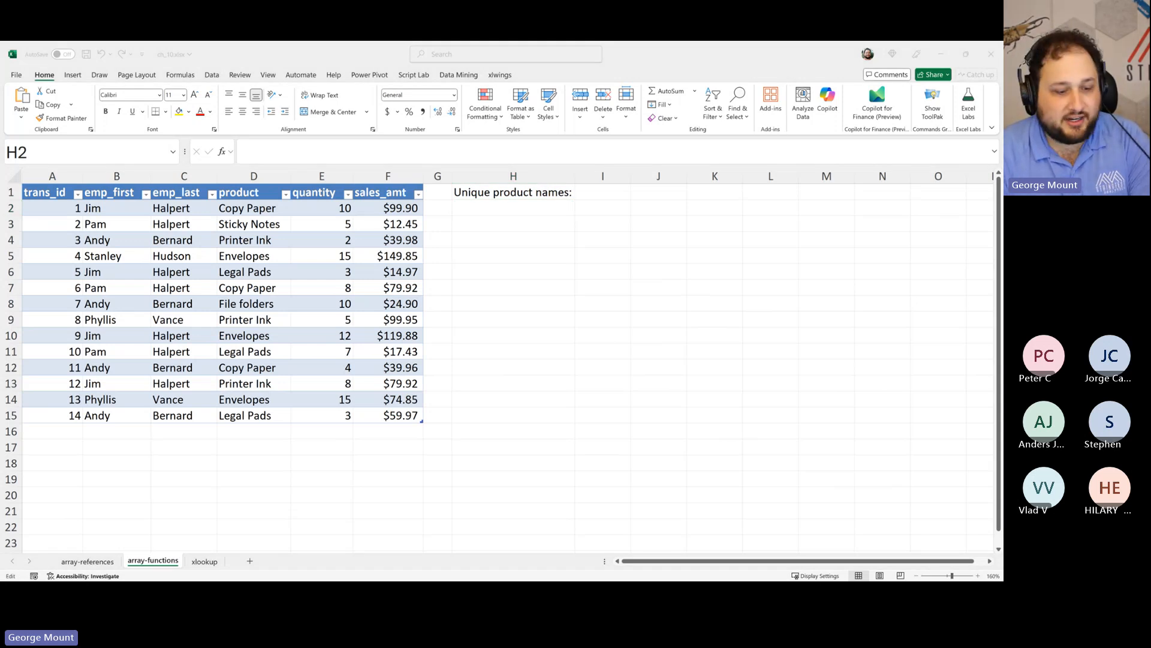
click(497, 208)
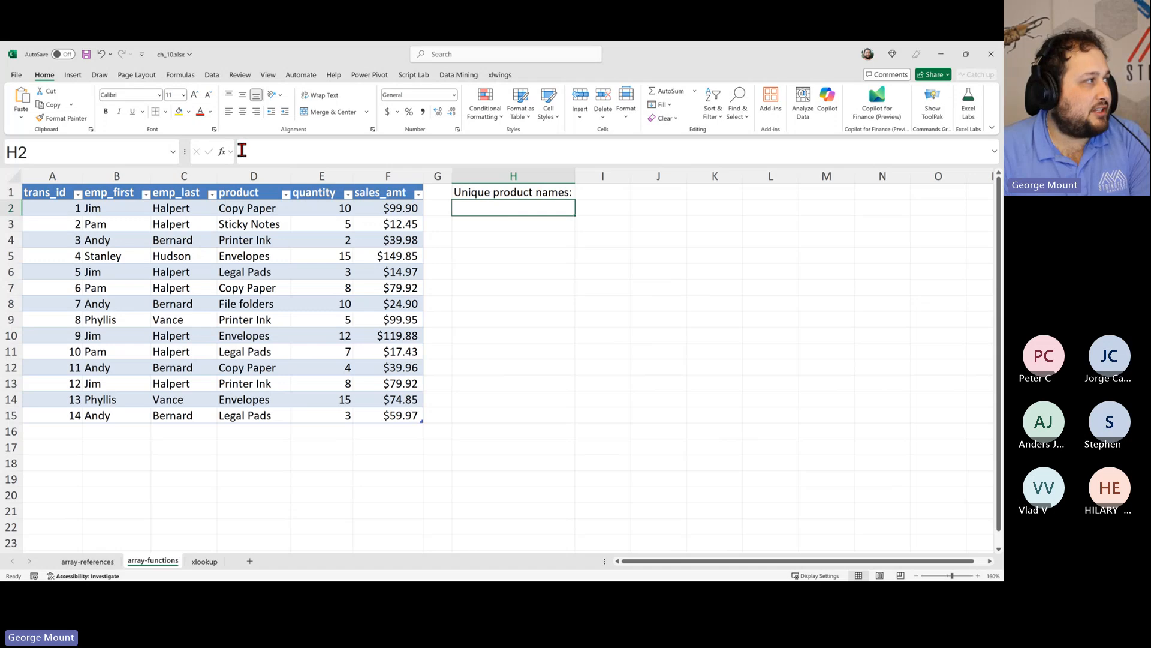
click(322, 157)
key(ctrl+v)
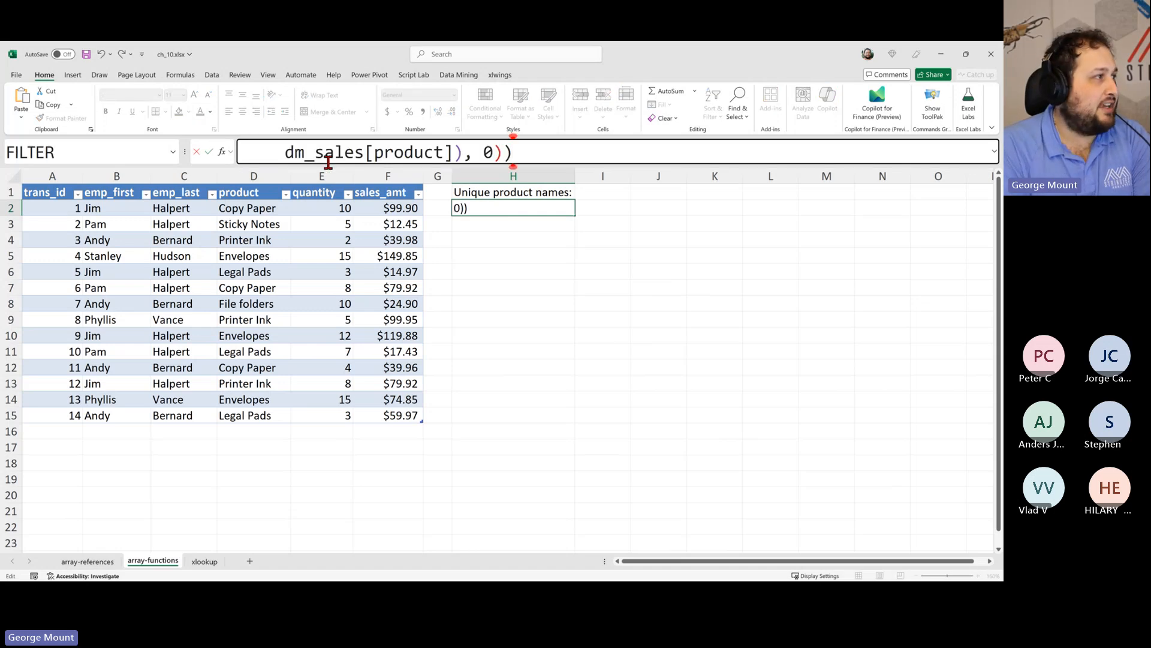
key(Return)
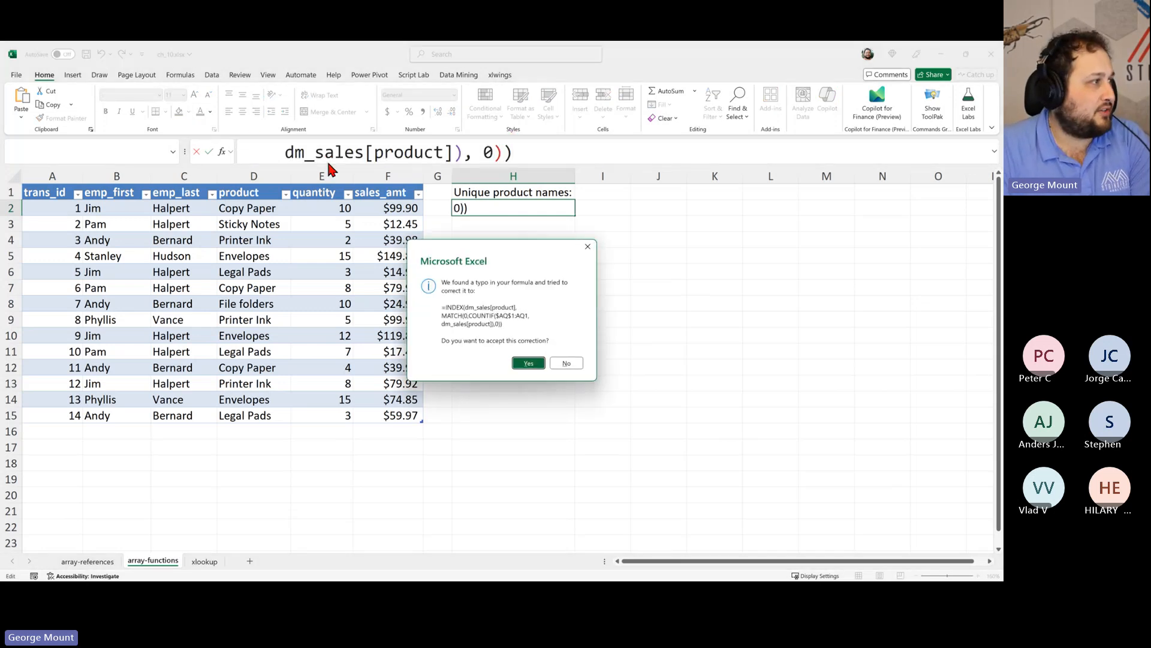
click(525, 364)
click(524, 365)
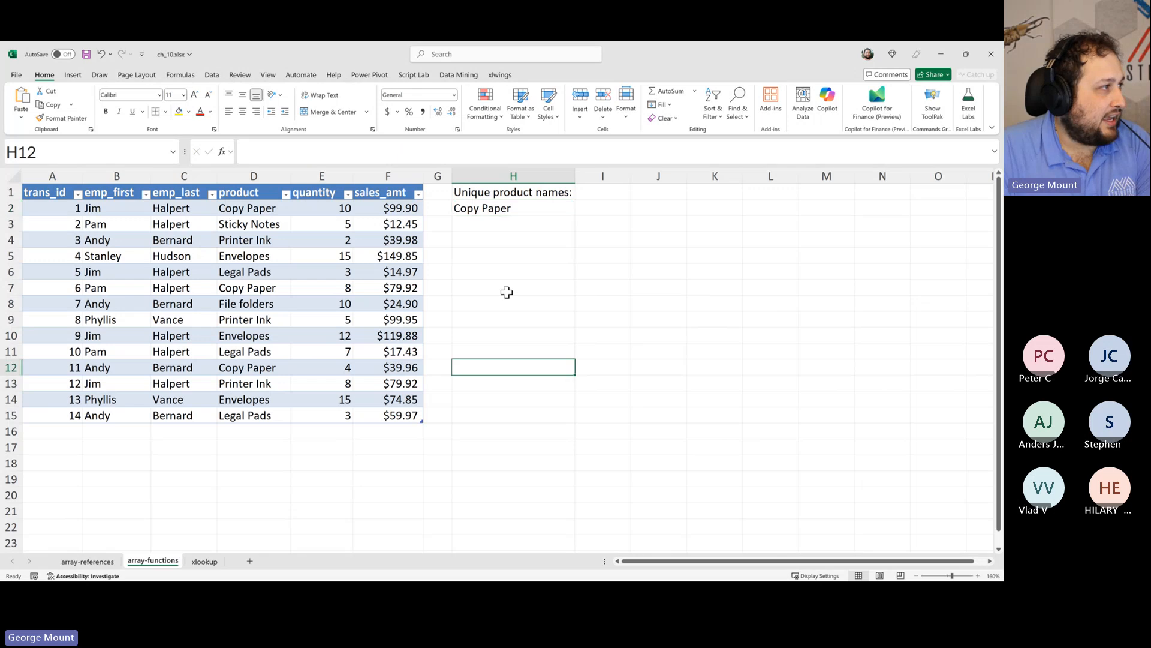
- Enlarge the formula display to read the complete array formula in H2
click(506, 207)
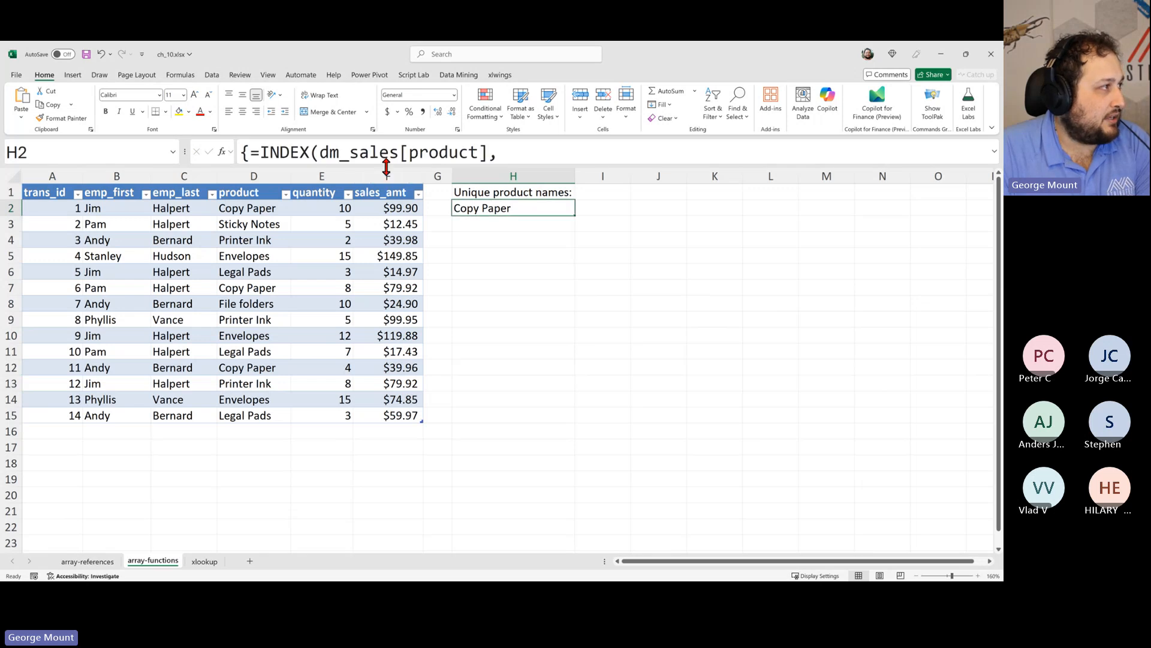
drag(386, 164, 386, 238)
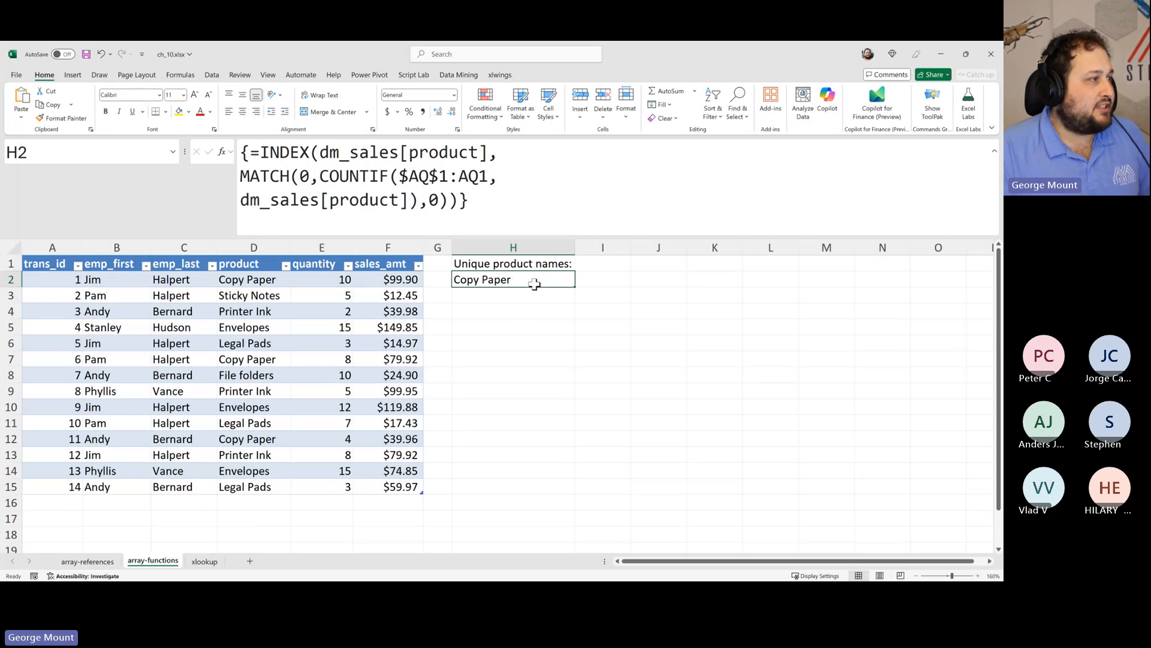
click(605, 313)
click(497, 279)
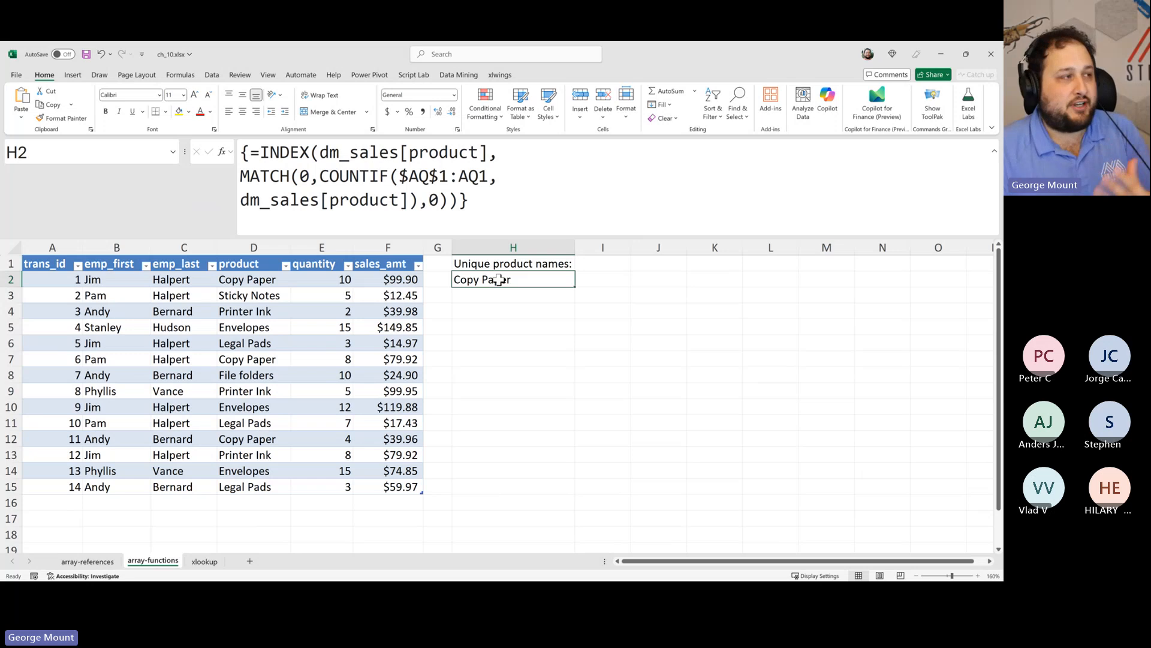
- Try filling the H2 formula down through H9, and clear the copies from H3:H9
drag(575, 287, 576, 401)
click(516, 296)
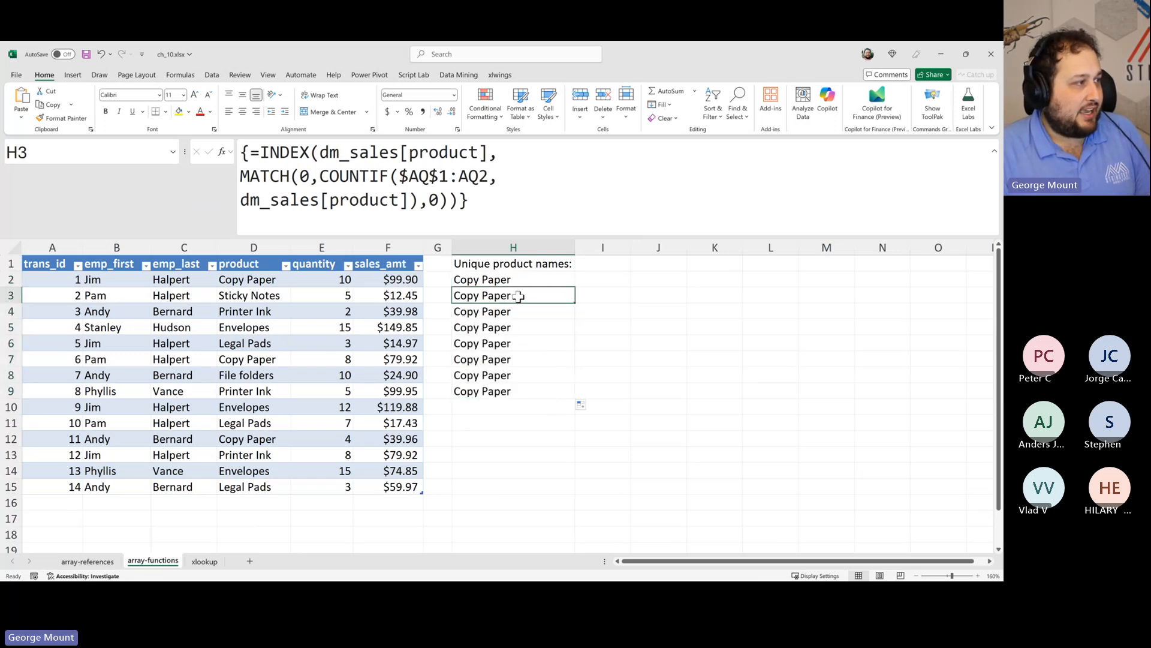
drag(518, 296, 516, 390)
key(Delete)
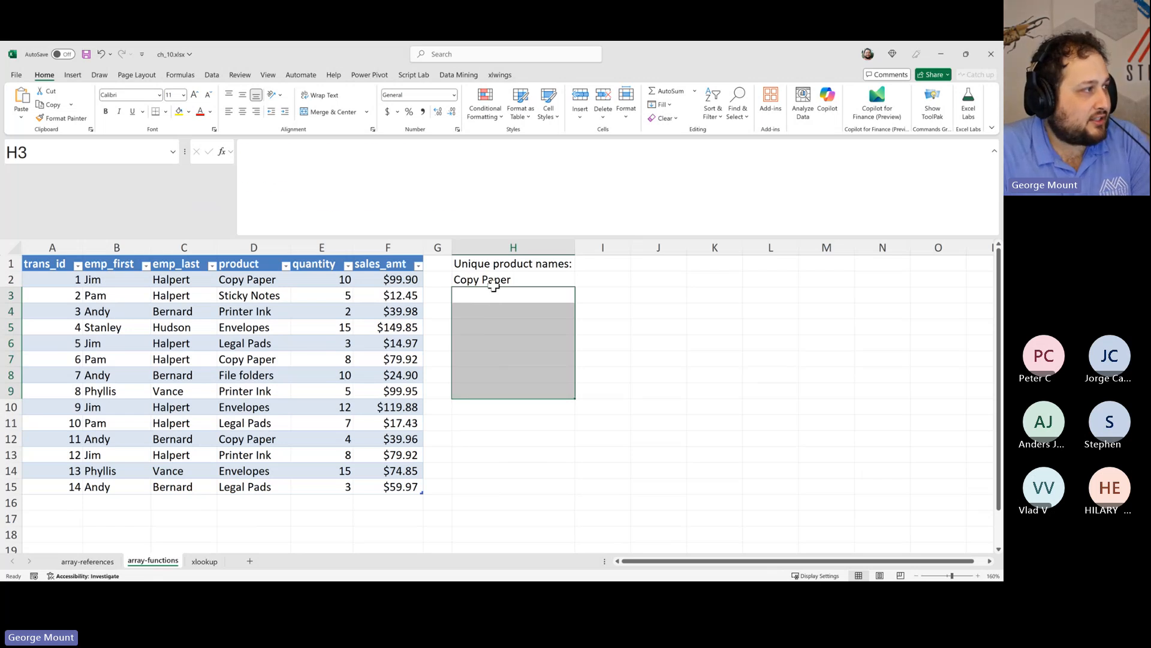
- Re-enter the H2 formula as a single array formula spanning H2:H11
drag(492, 286, 498, 423)
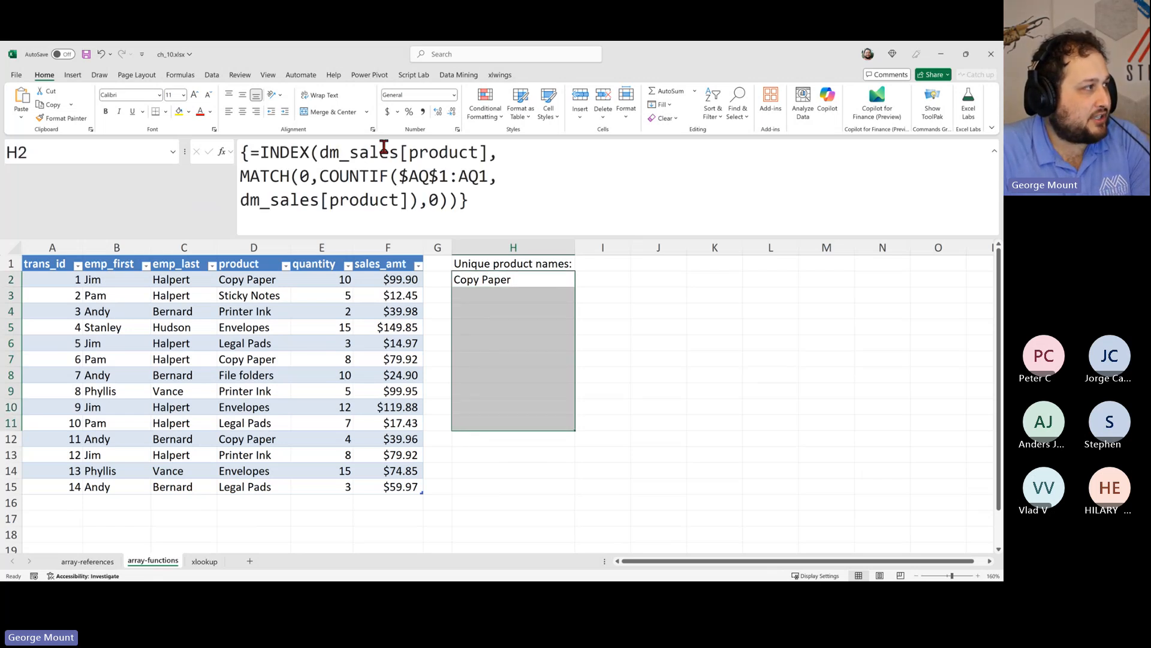
click(490, 204)
key(ctrl+shift+Return)
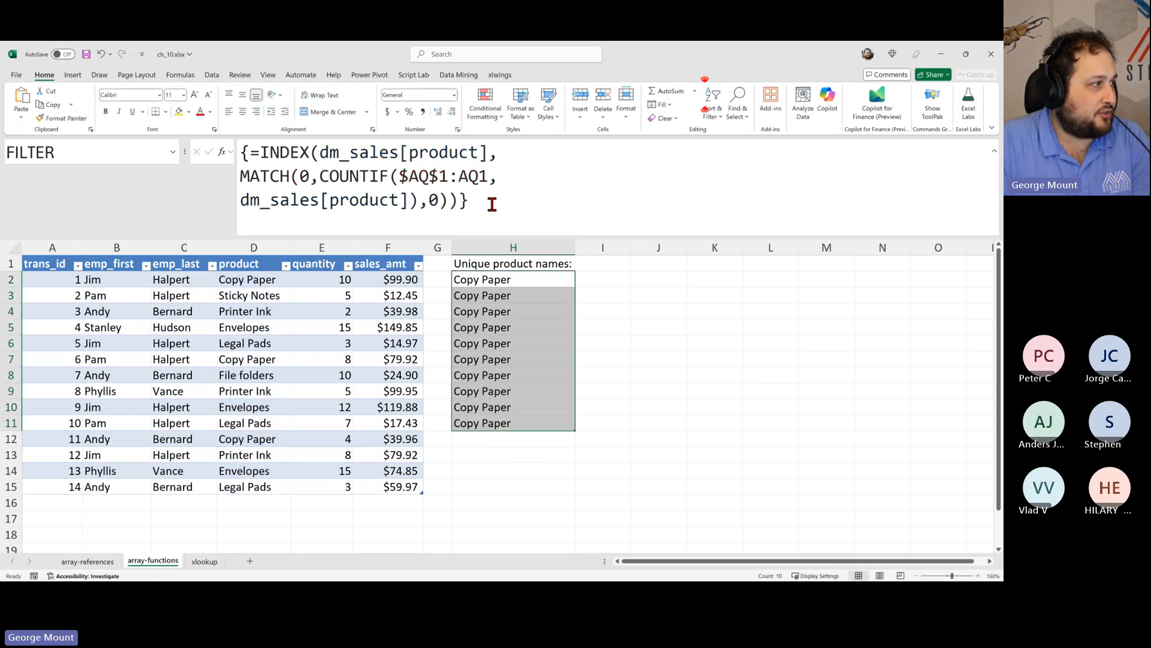
- Try to clear only H3:H8 of the array formula, and clear the whole H2:H11 array
click(513, 359)
drag(519, 295, 522, 376)
key(Delete)
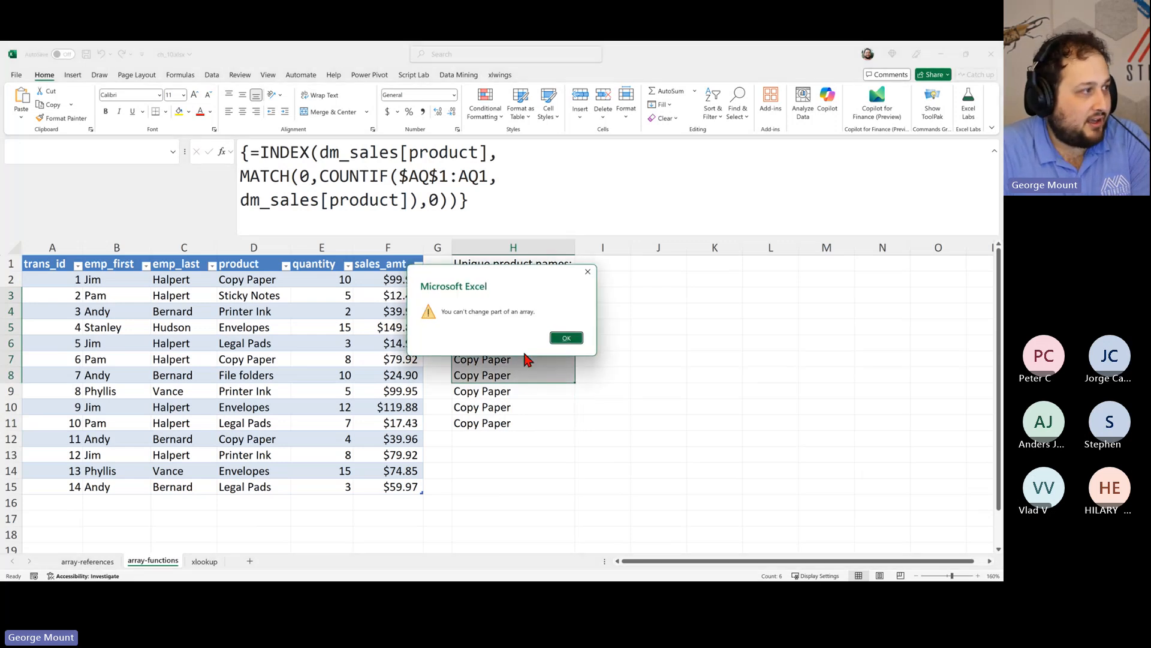
click(567, 337)
click(513, 279)
drag(511, 276, 519, 460)
key(Delete)
- Enter =INDEX(dm_sales[product], MATCH(0, COUNTIF($AQ$1:AQ1, dm_sales[product]), 0)) across H2:H11 as a single array formula
key(alt+Tab)
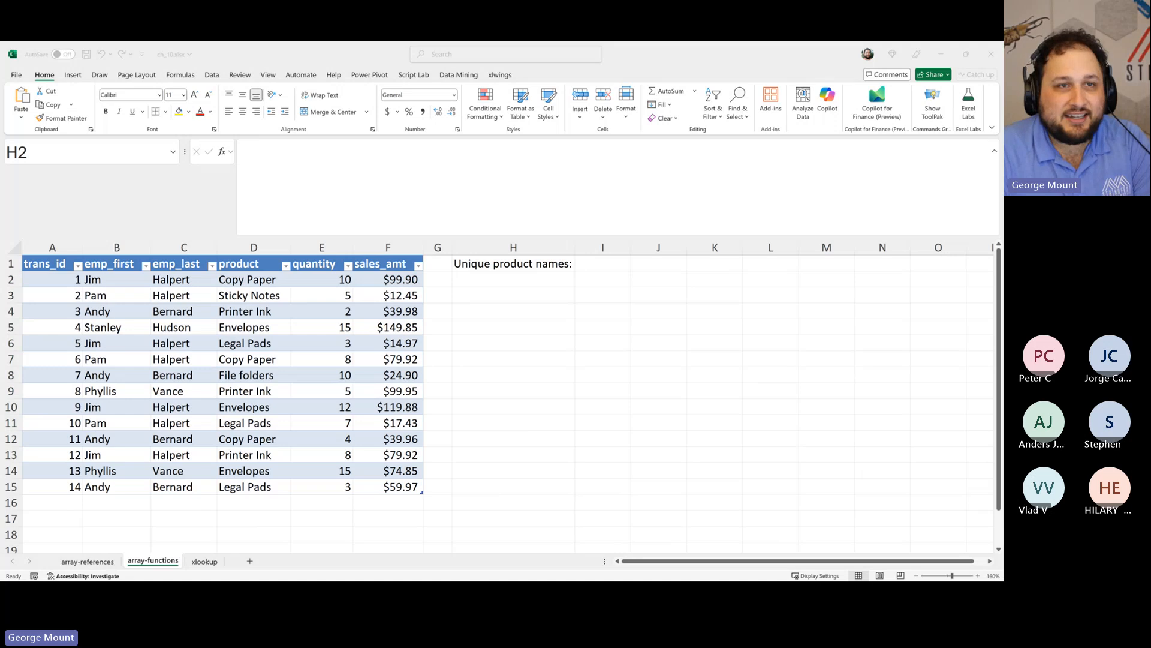
click(488, 279)
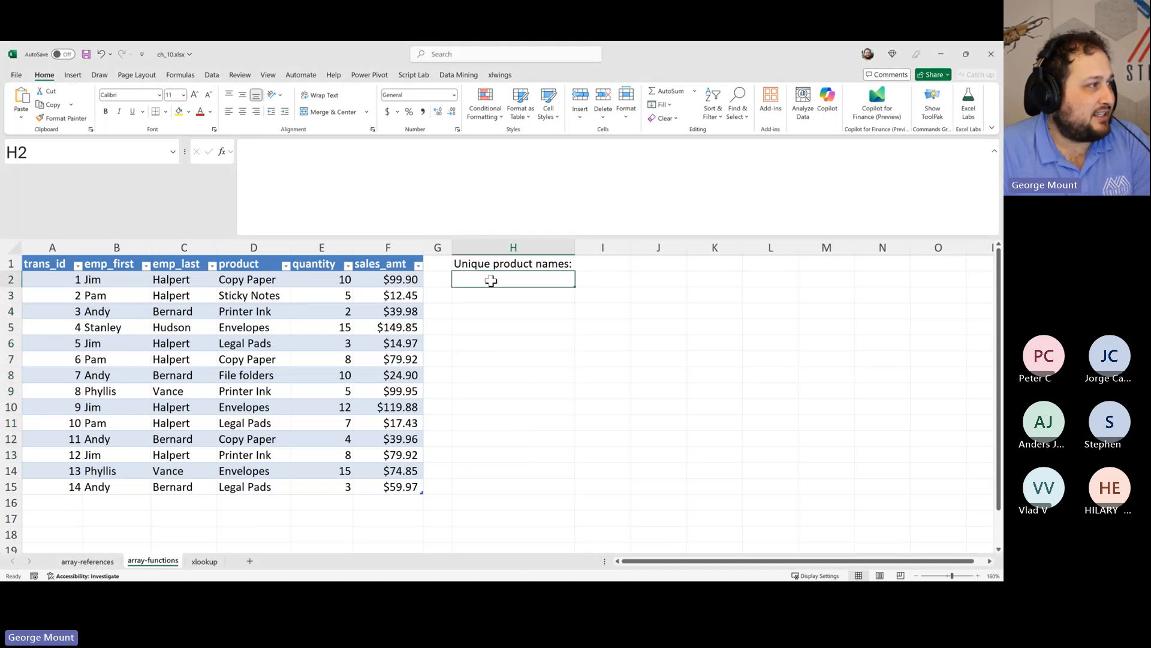
key(shift+Down)
key(shift+Down)
key(shift+Down)
key(shift+Down)
key(shift+Down)
key(shift+Down)
key(shift+Down)
key(shift+Down)
key(shift+Down)
click(373, 172)
text(=)
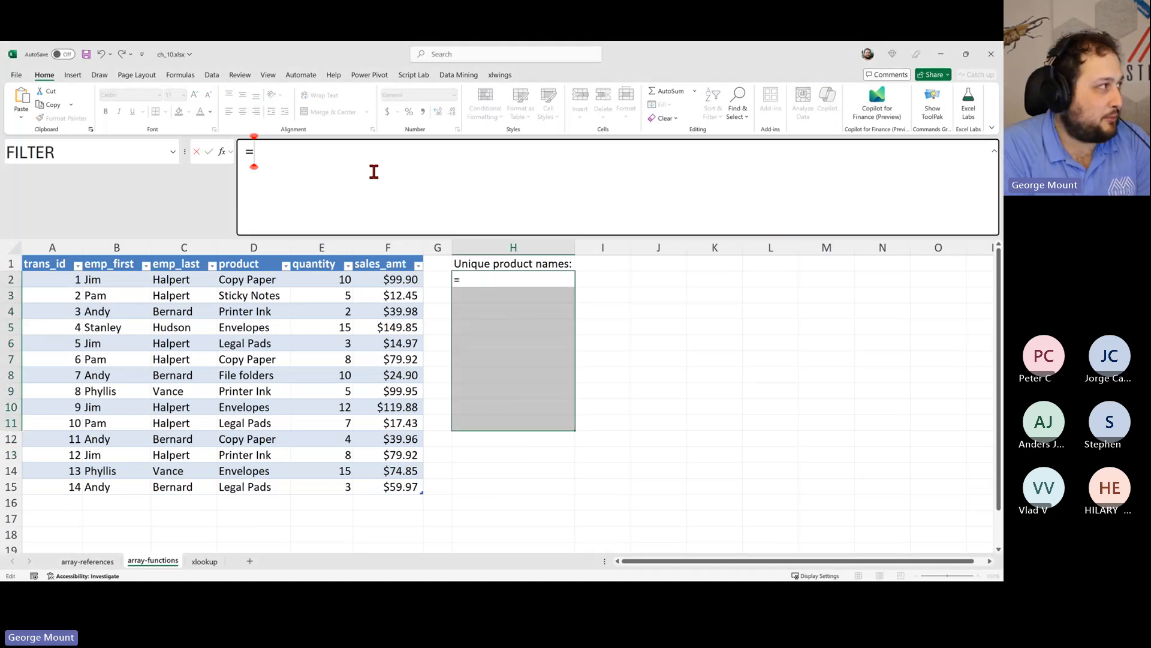
text(=INDEX(dm_sales[product], MATCH(0, COUNTIF($AQ$1:AQ1,     dm_sales[product]), 0)))
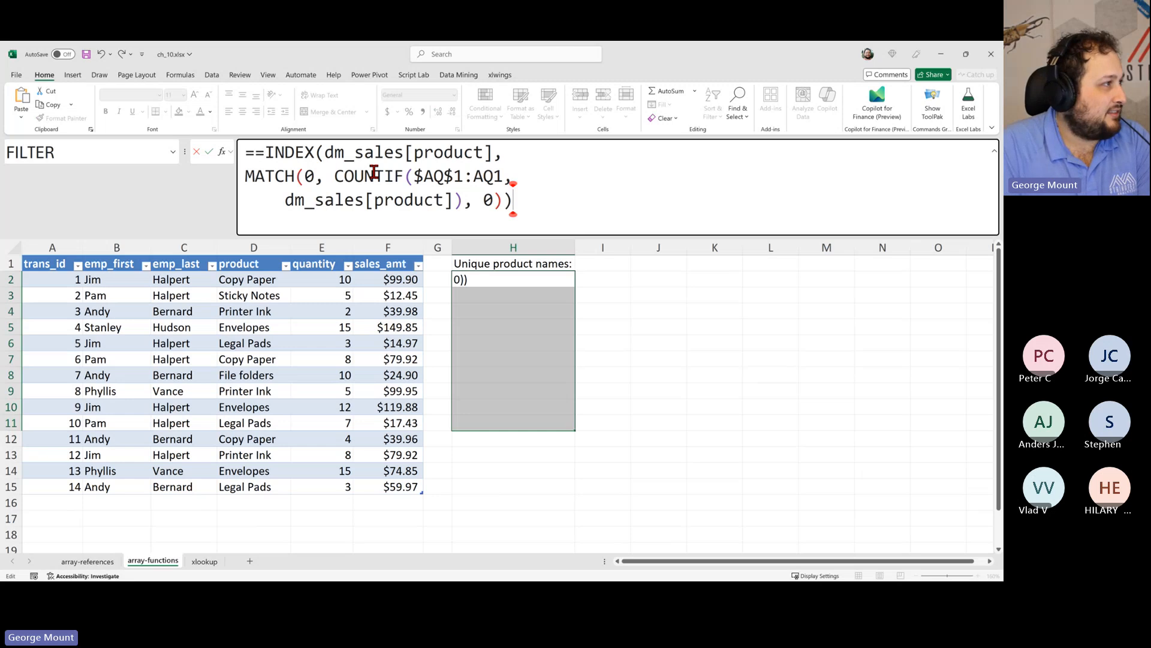
click(255, 153)
key(BackSpace)
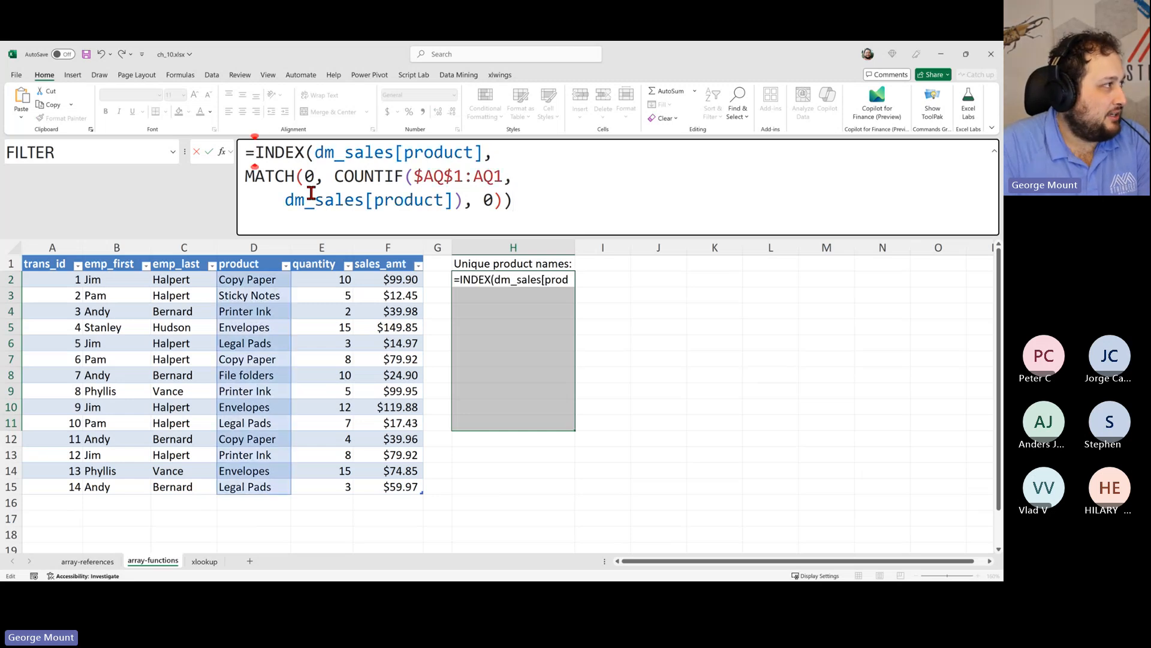
key(ctrl+shift+Return)
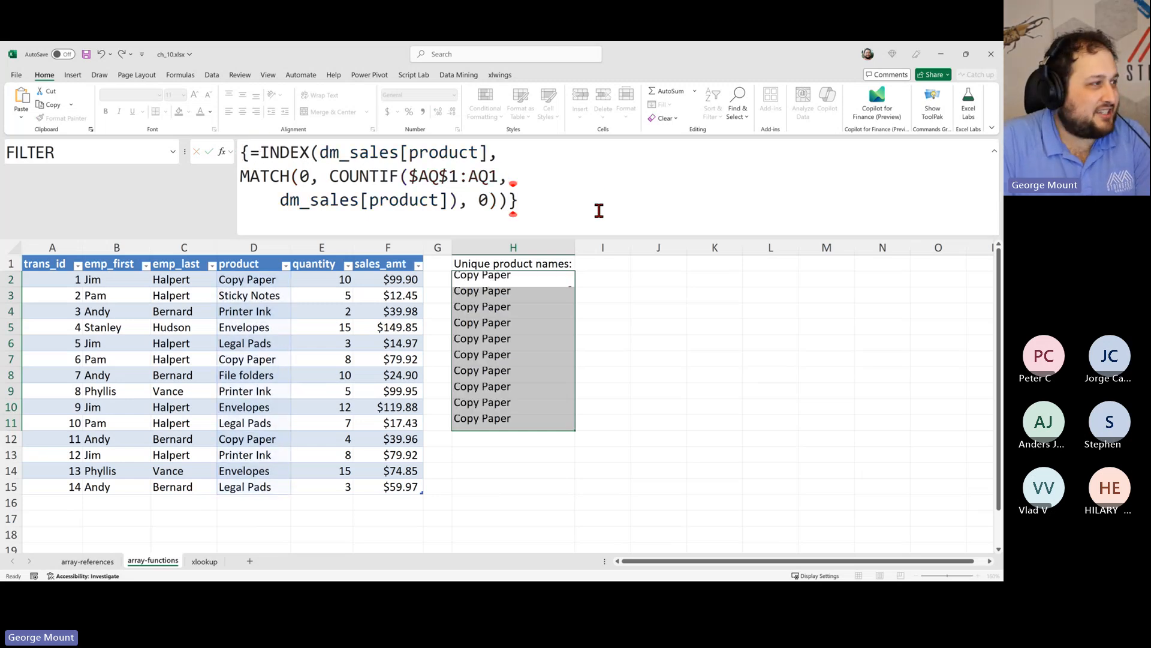
- Try filling the array formula in H2 down over the cells below it
key(Down)
key(Down)
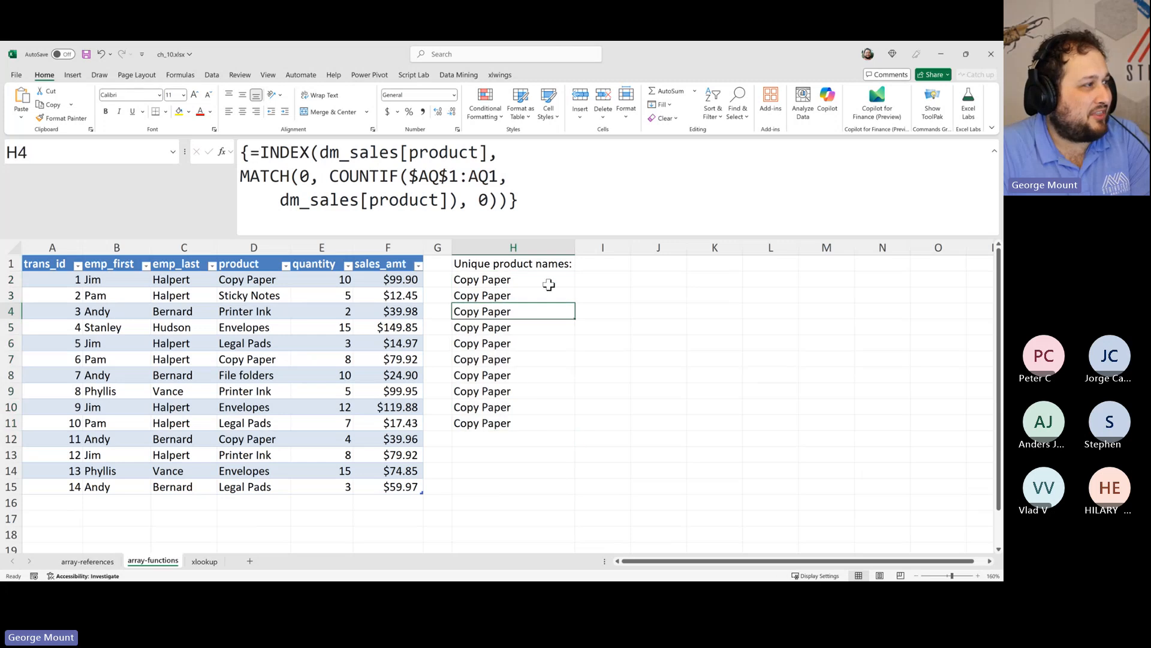
click(549, 285)
drag(577, 284, 584, 405)
click(569, 343)
click(570, 282)
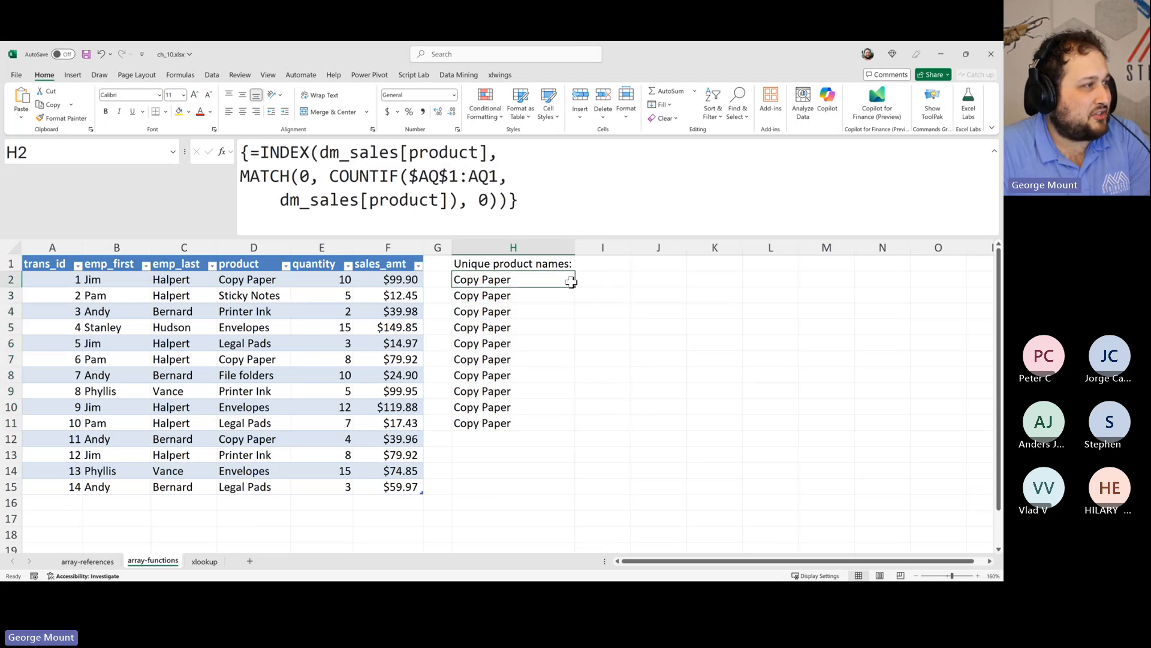
drag(575, 287, 561, 407)
click(566, 337)
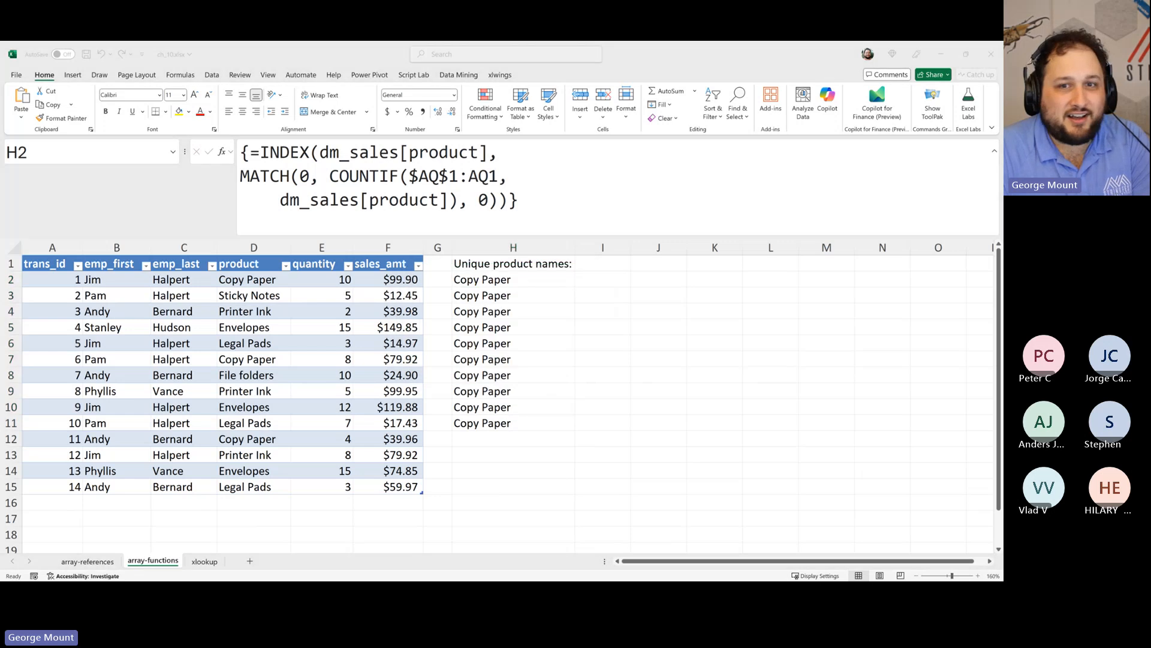
- Switch to the ch_10_solutions.xlsx workbook and delete columns Z through AP on array-functions
drag(1000, 354, 330, 41)
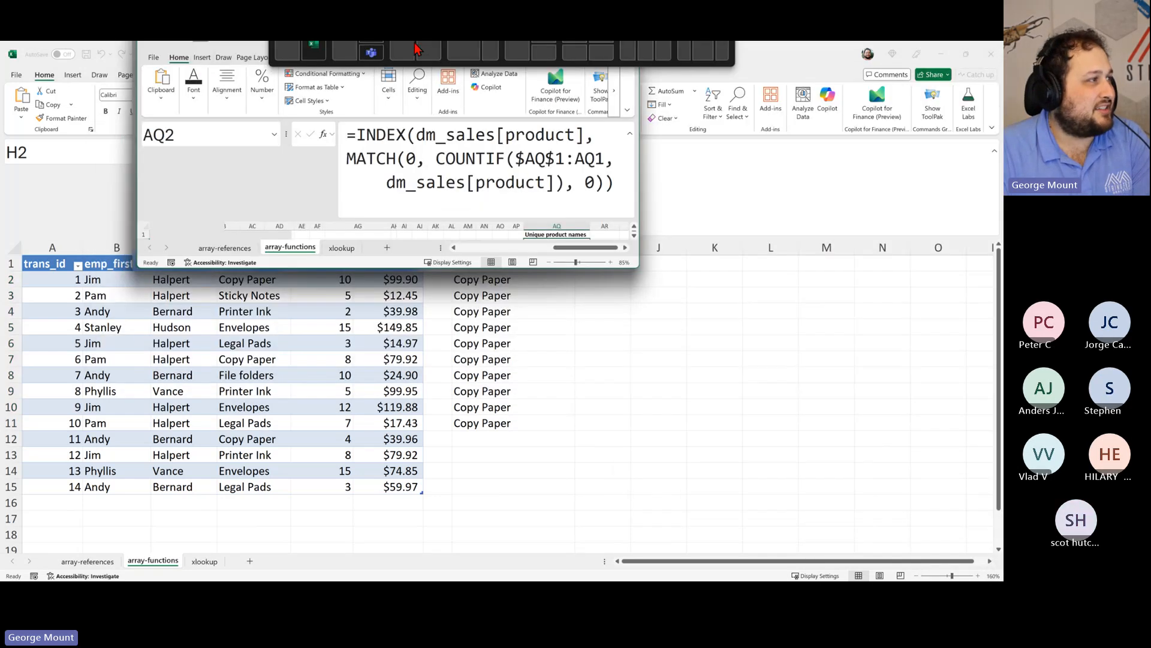
click(493, 366)
drag(379, 244, 235, 303)
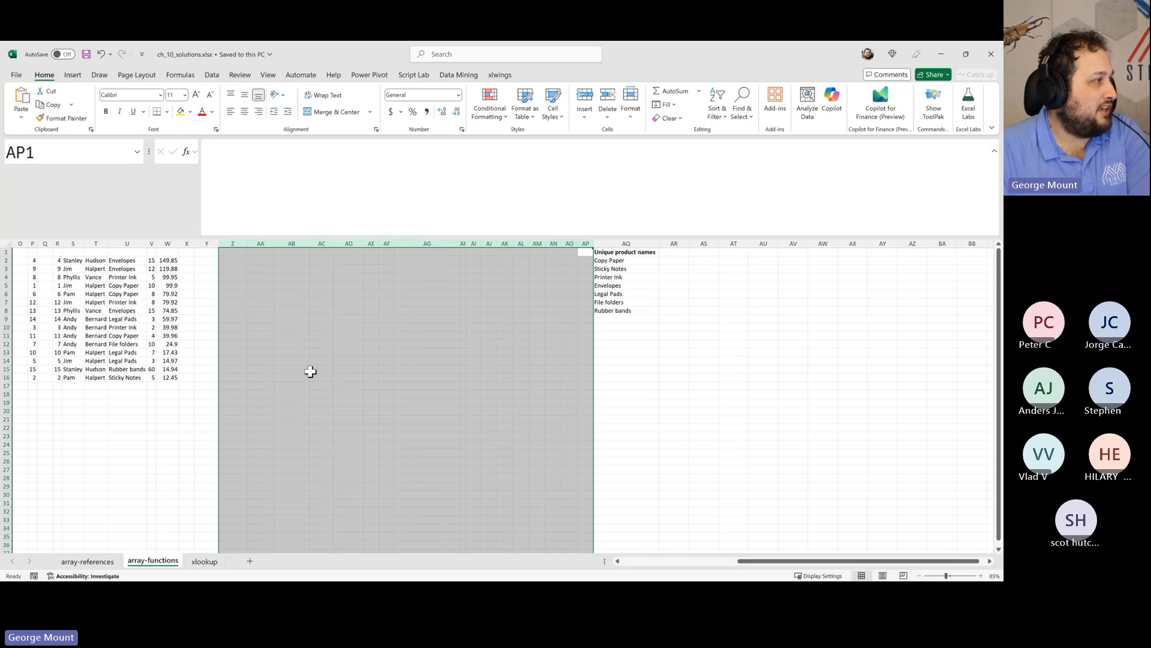
right_click(316, 296)
click(366, 434)
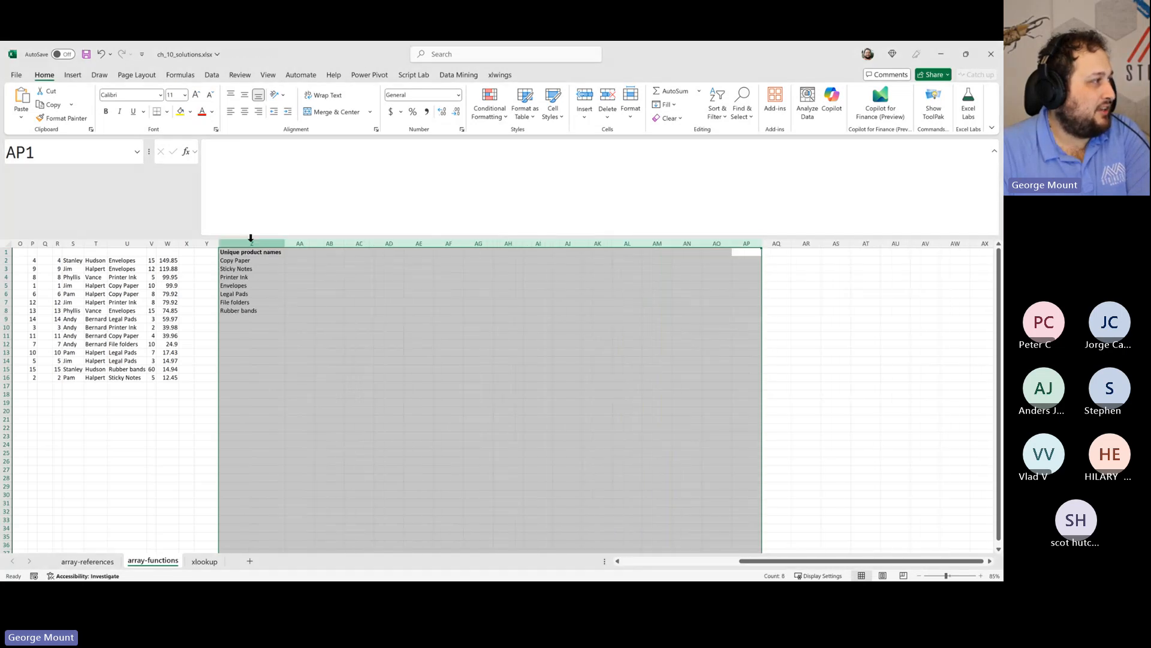
- Convert the INDEX, MATCH and COUNTIF formula in Z2 to a legacy array formula
click(251, 264)
click(568, 214)
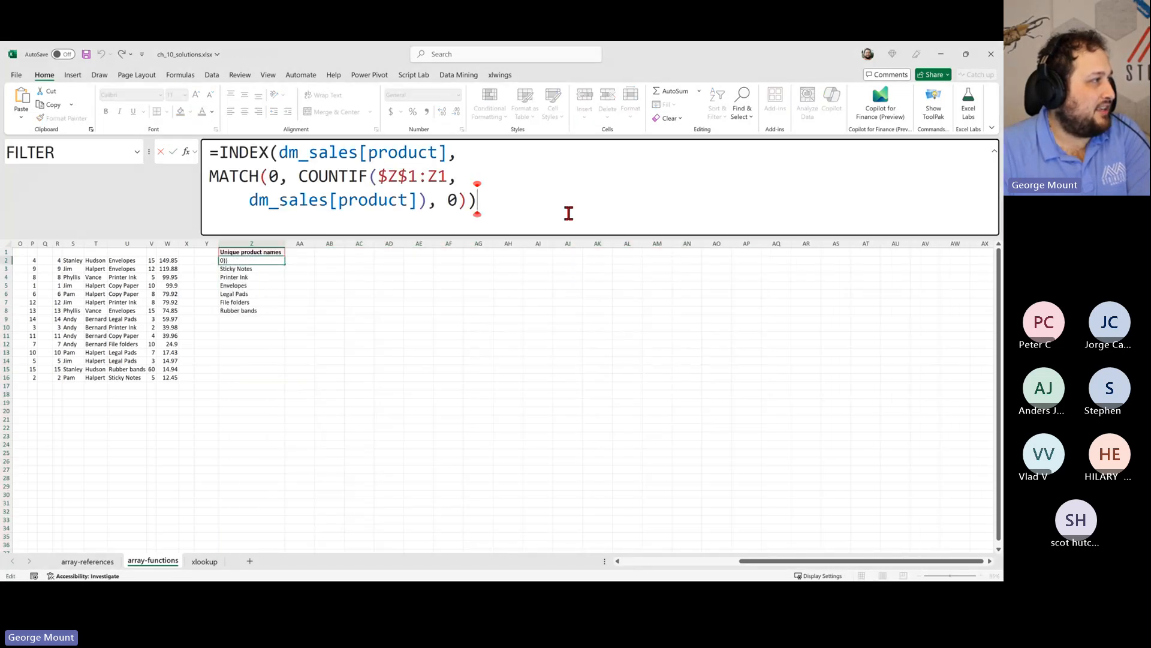
key(ctrl+shift+Return)
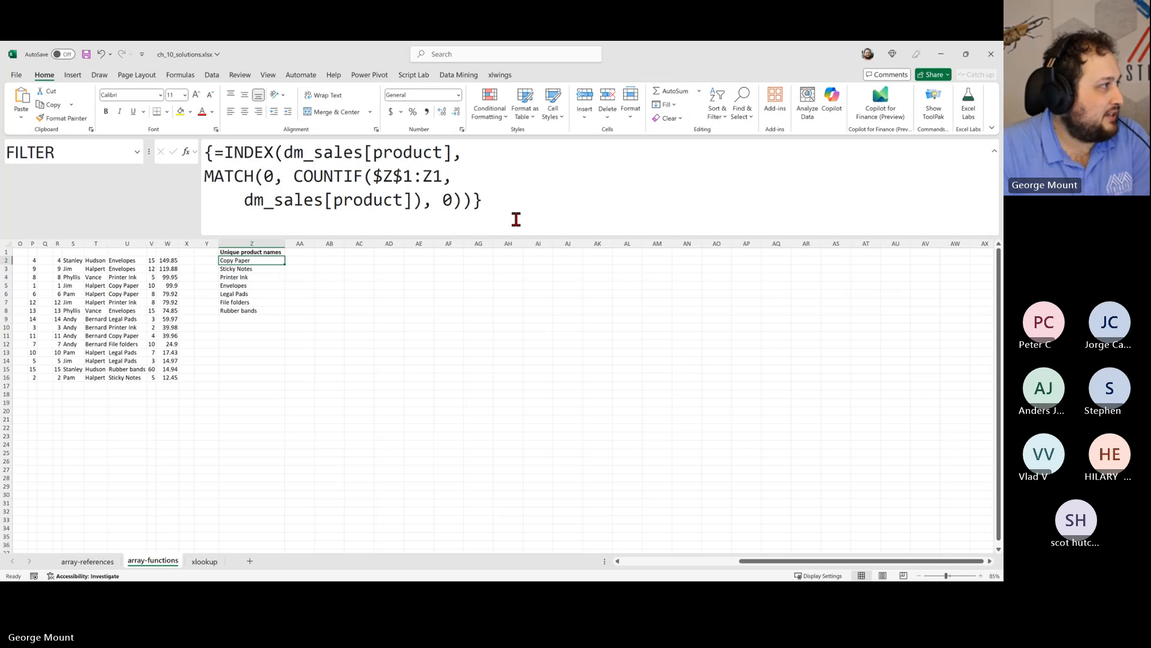
click(516, 218)
click(328, 179)
key(Escape)
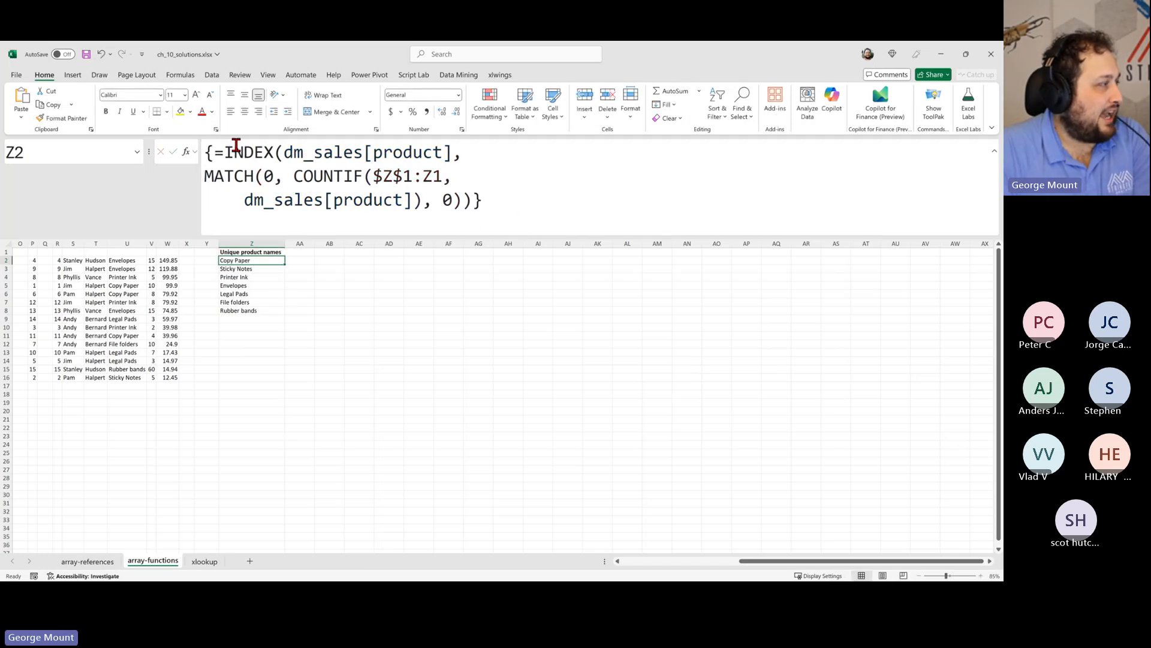
- Try replacing the product in D13 with New to test the unique product list, and undo the change
click(247, 335)
click(239, 278)
drag(243, 453, 3, 487)
scroll(747, 404, down, 1)
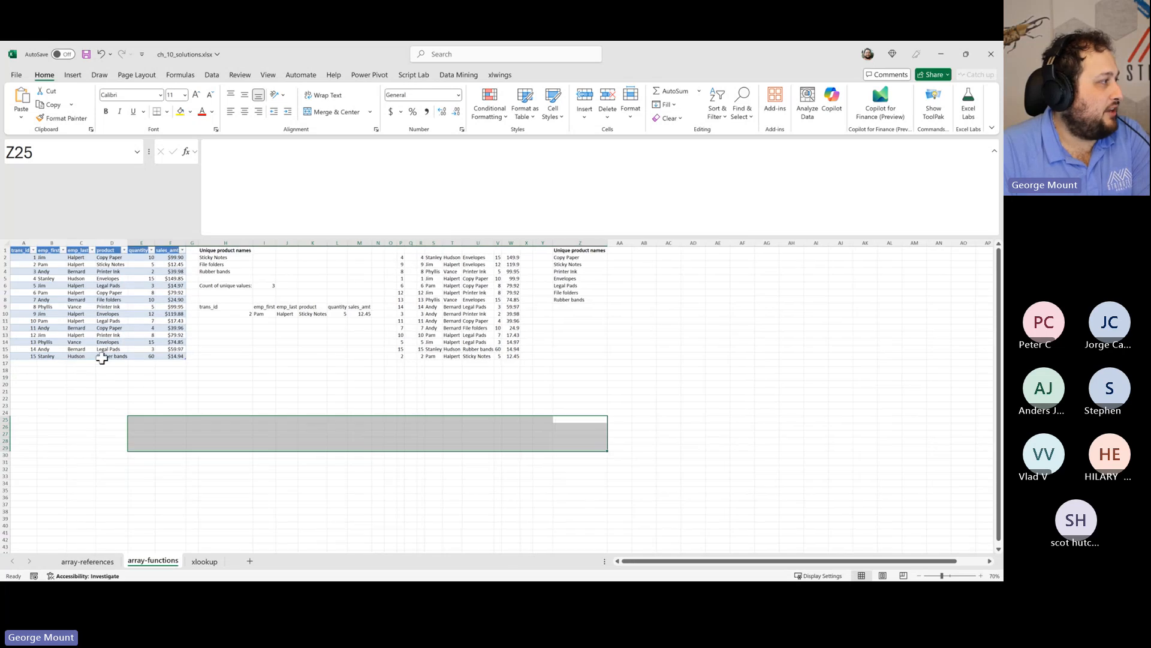
click(107, 370)
click(110, 356)
click(104, 334)
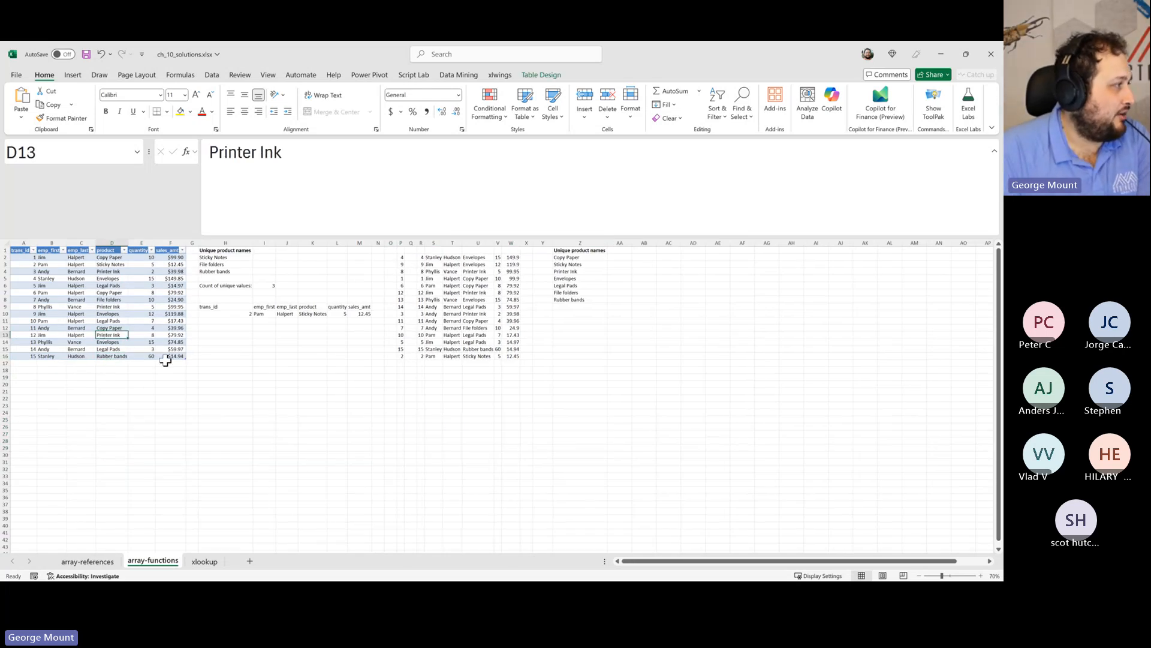
text(test)
key(Return)
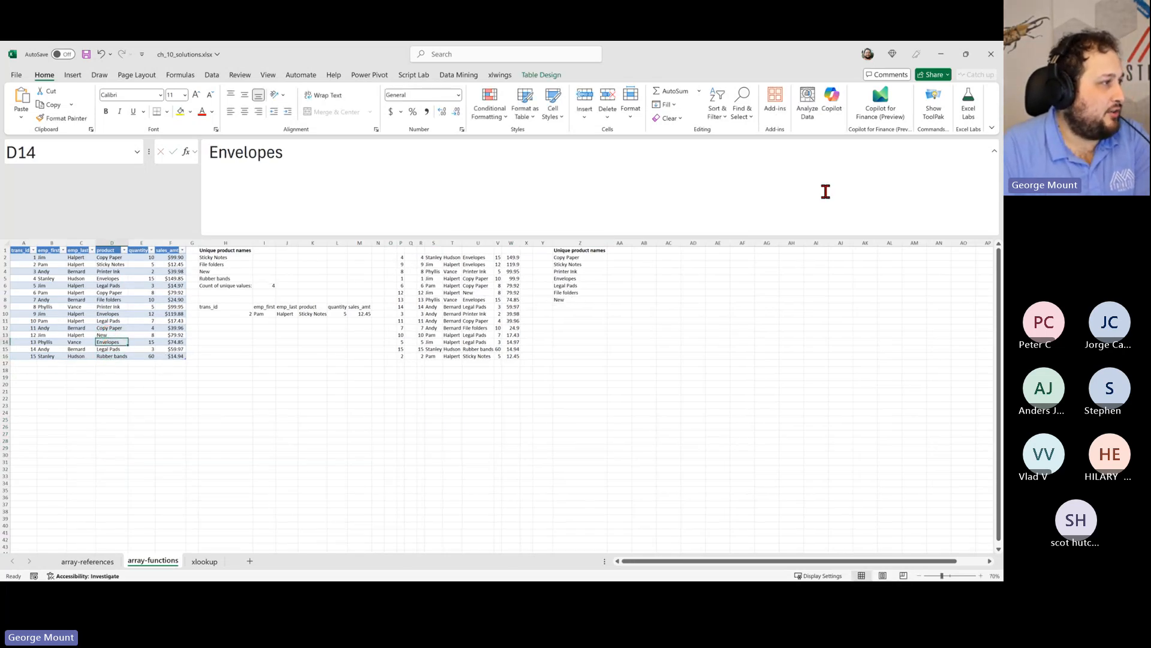
drag(594, 313, 542, 315)
key(ctrl+z)
click(586, 306)
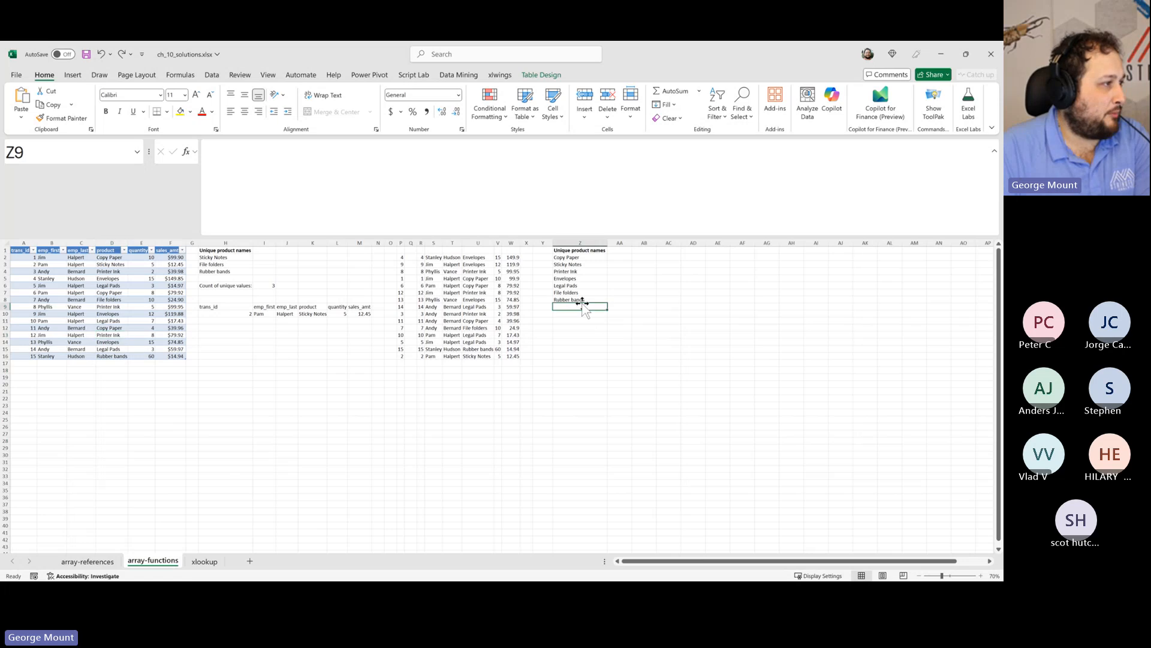
key(Up)
- Change the product in D10 to New and check the unique product list in column Z
click(87, 313)
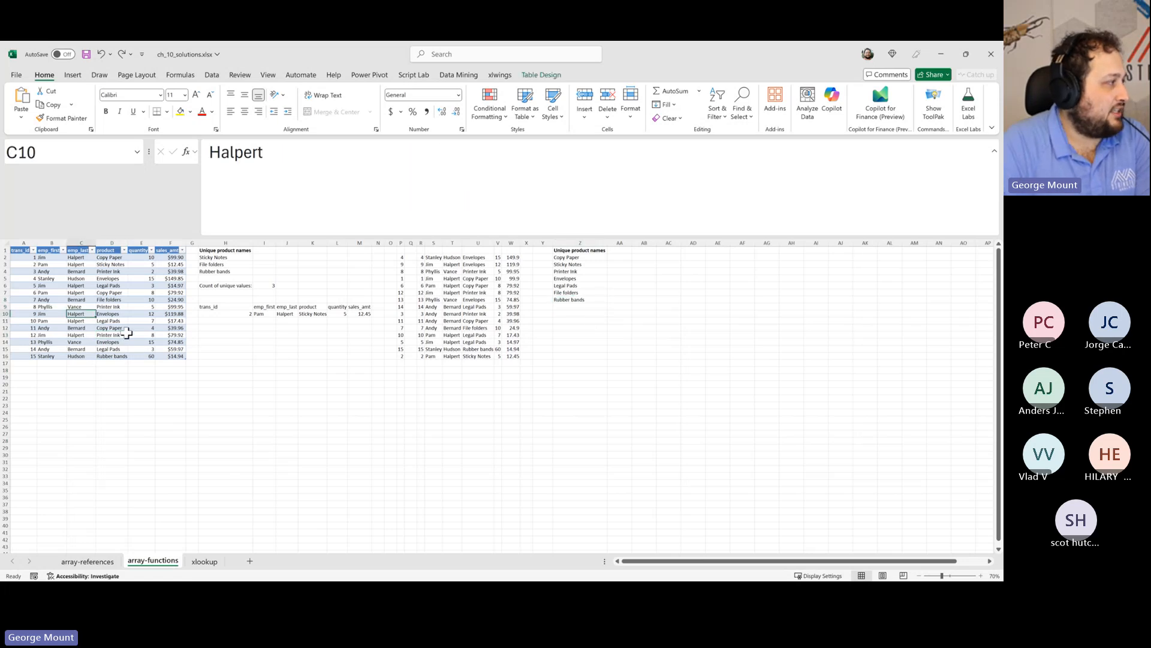
key(Right)
text(New)
key(Return)
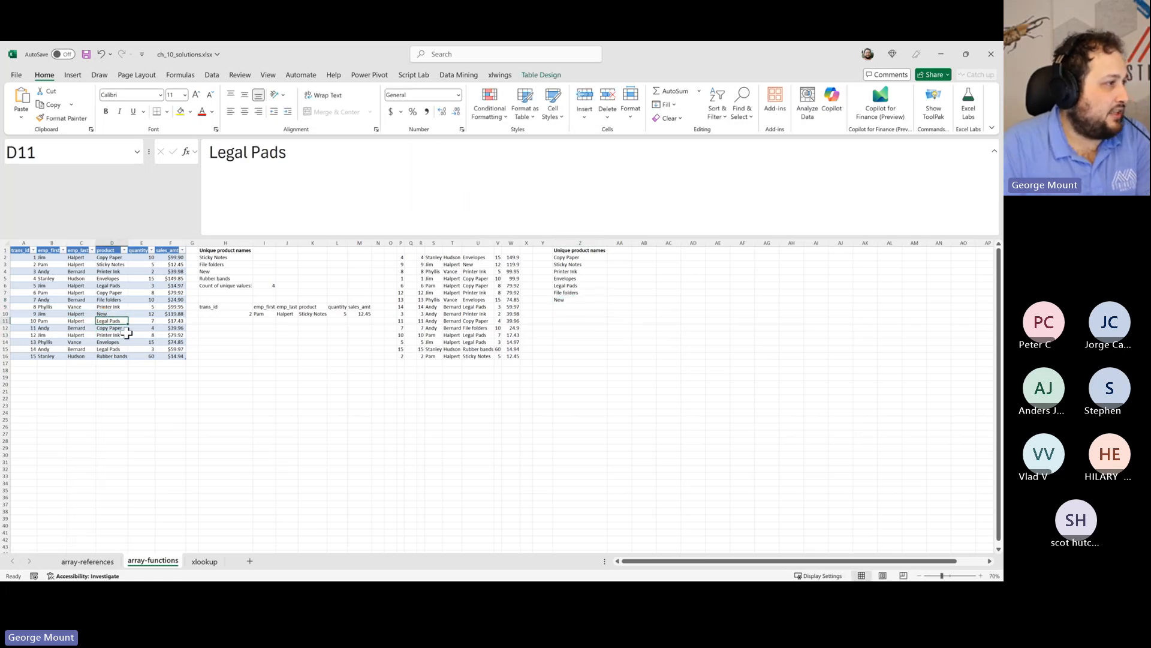
drag(568, 264, 568, 307)
click(578, 320)
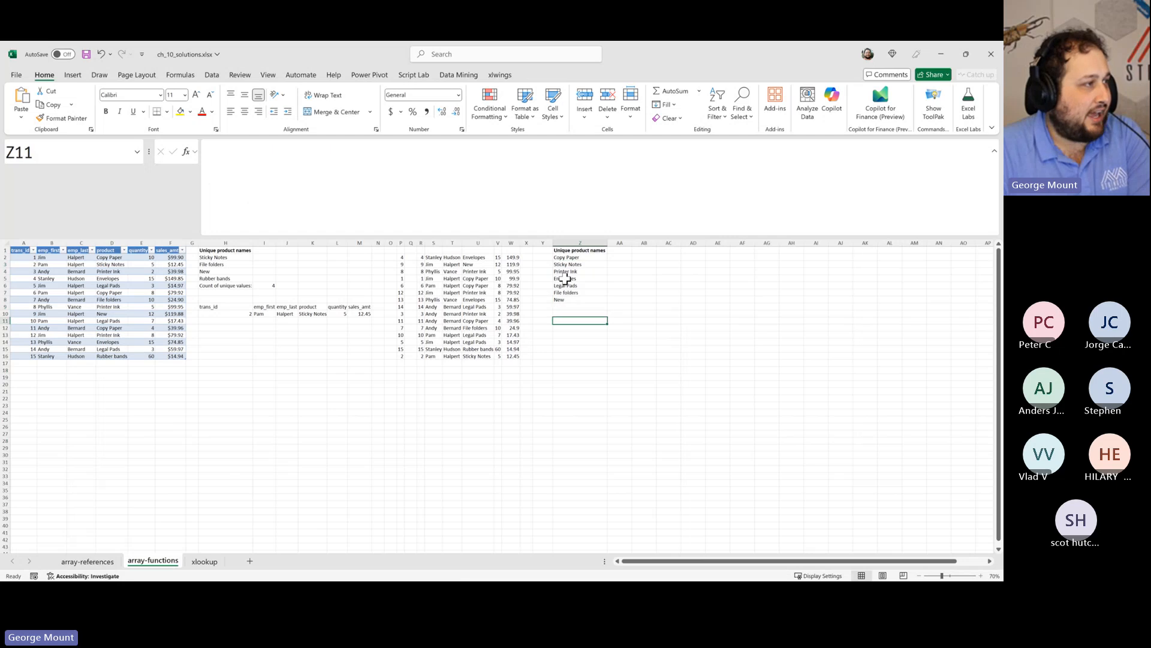
- Examine the array formula behind the unique product names in Z2:Z8
drag(567, 264, 570, 303)
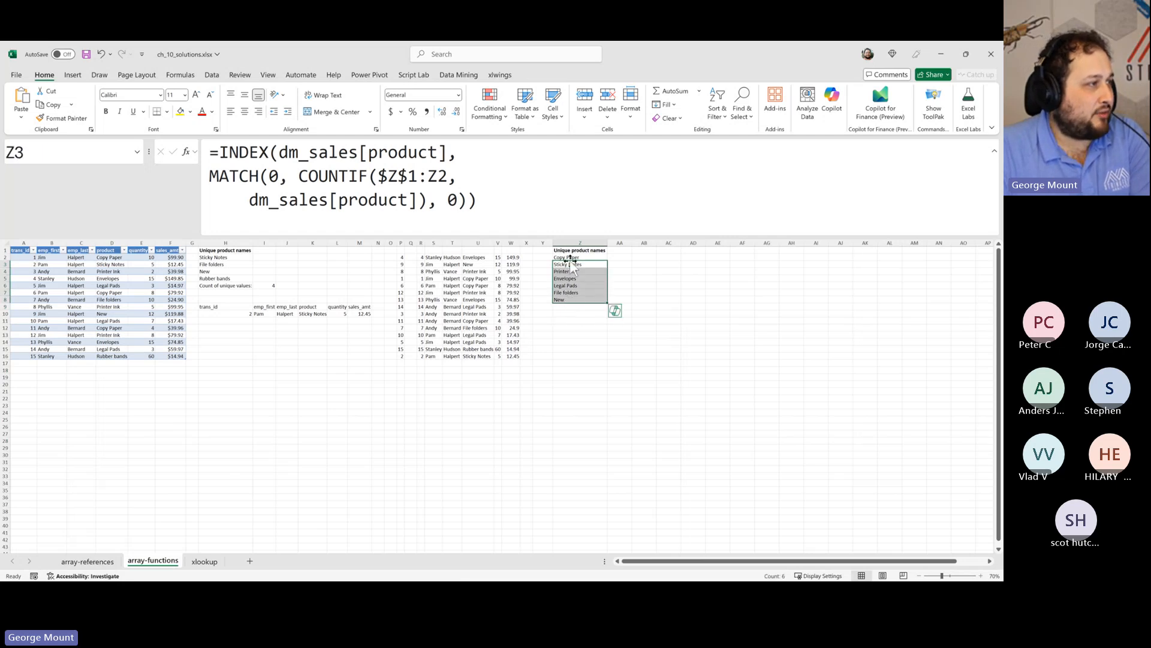
drag(564, 257, 565, 299)
click(273, 153)
key(ctrl+a)
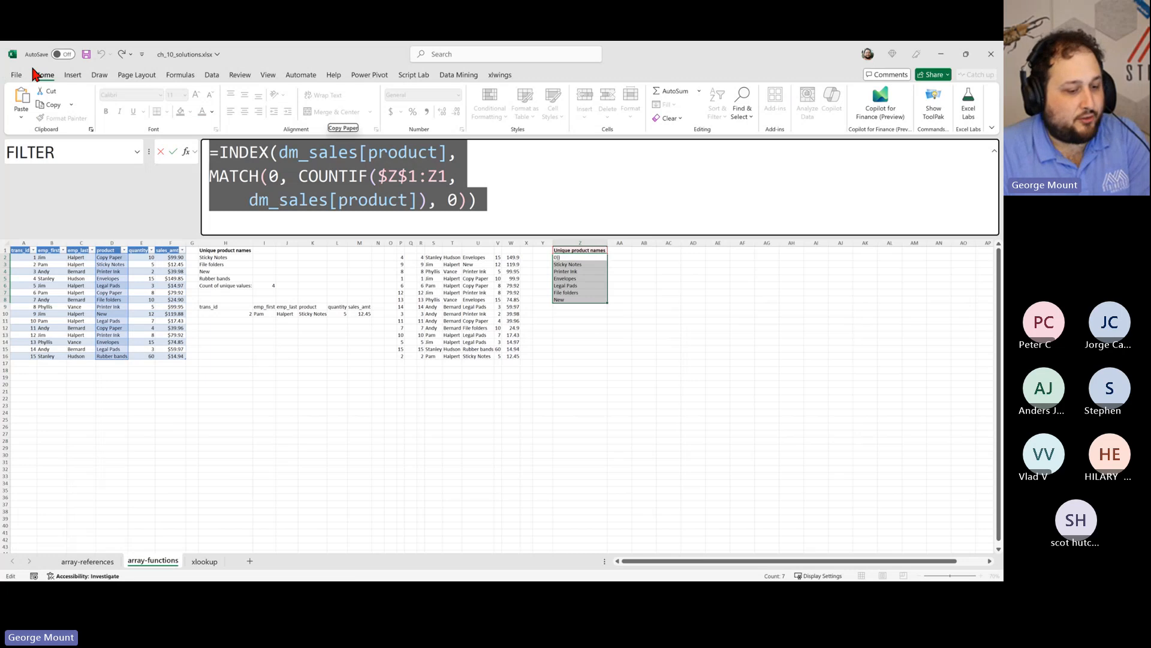
key(ctrl+shift+Return)
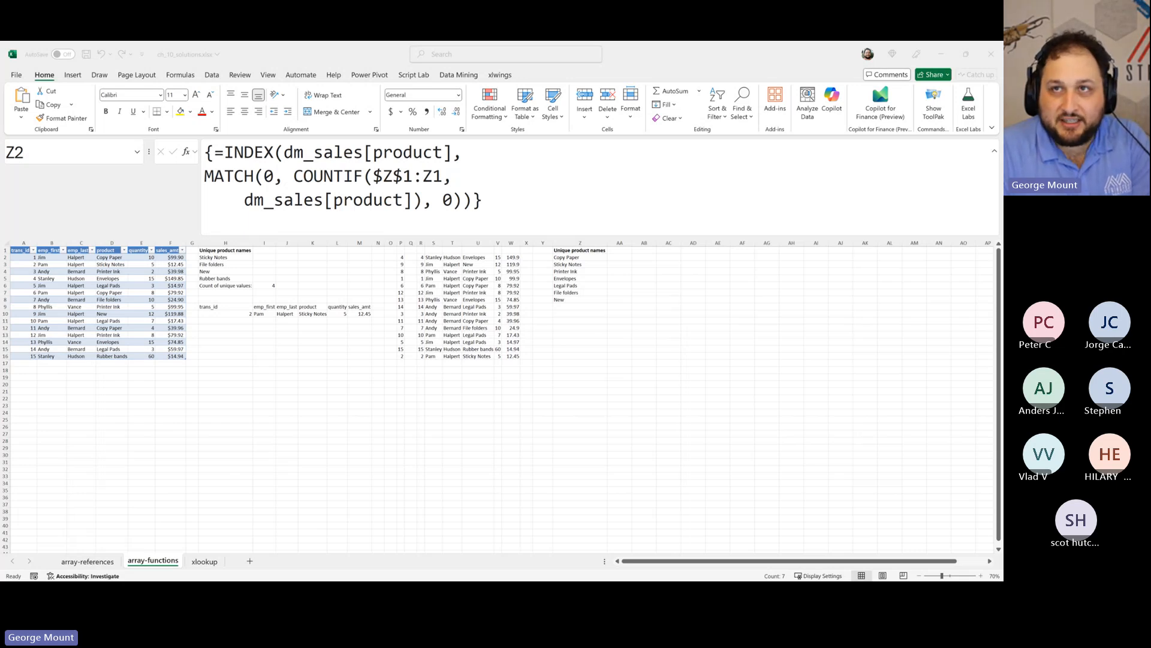
- Return to ch_10.xlsx and delete the unique product names column H
click(24, 505)
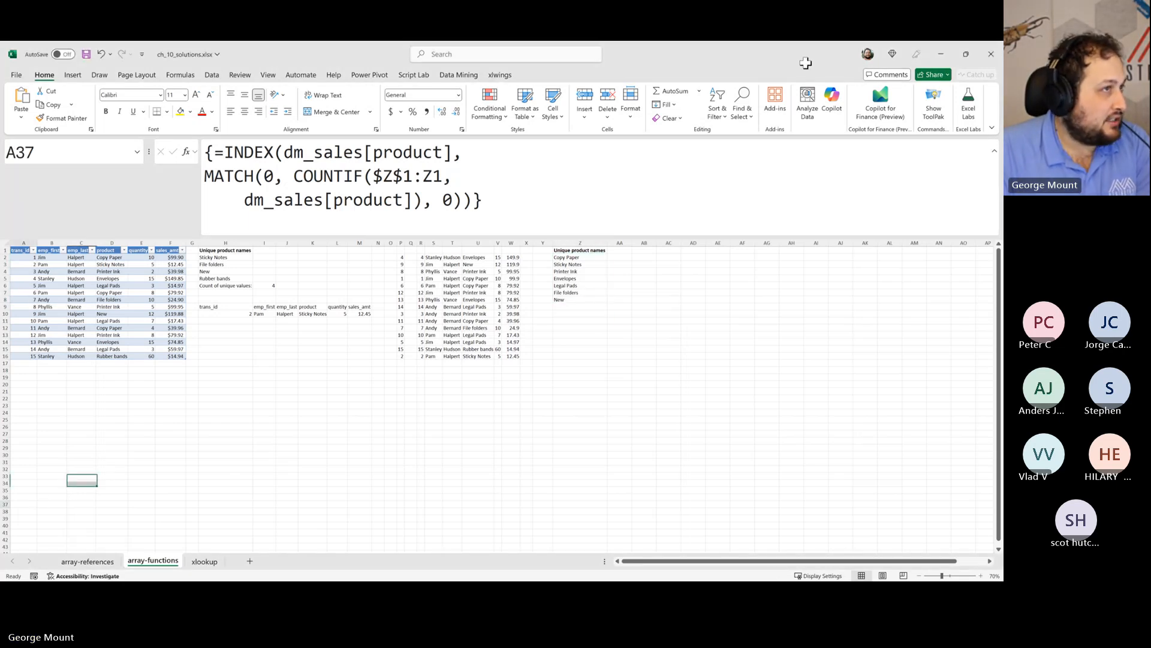
click(941, 54)
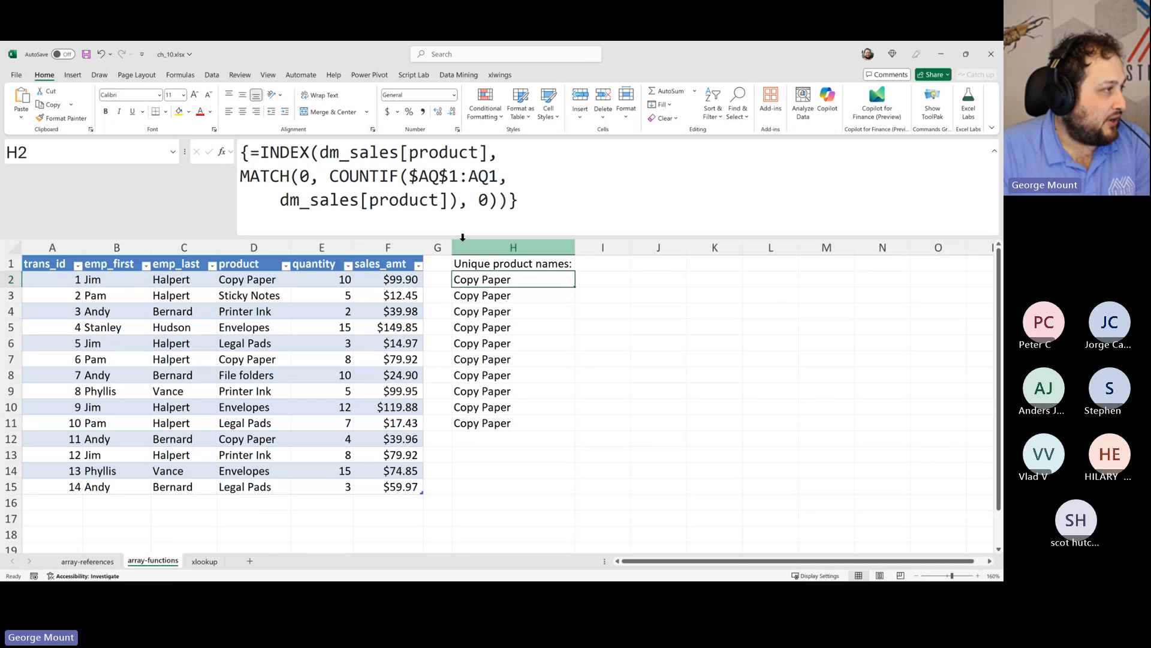
click(532, 329)
right_click(520, 249)
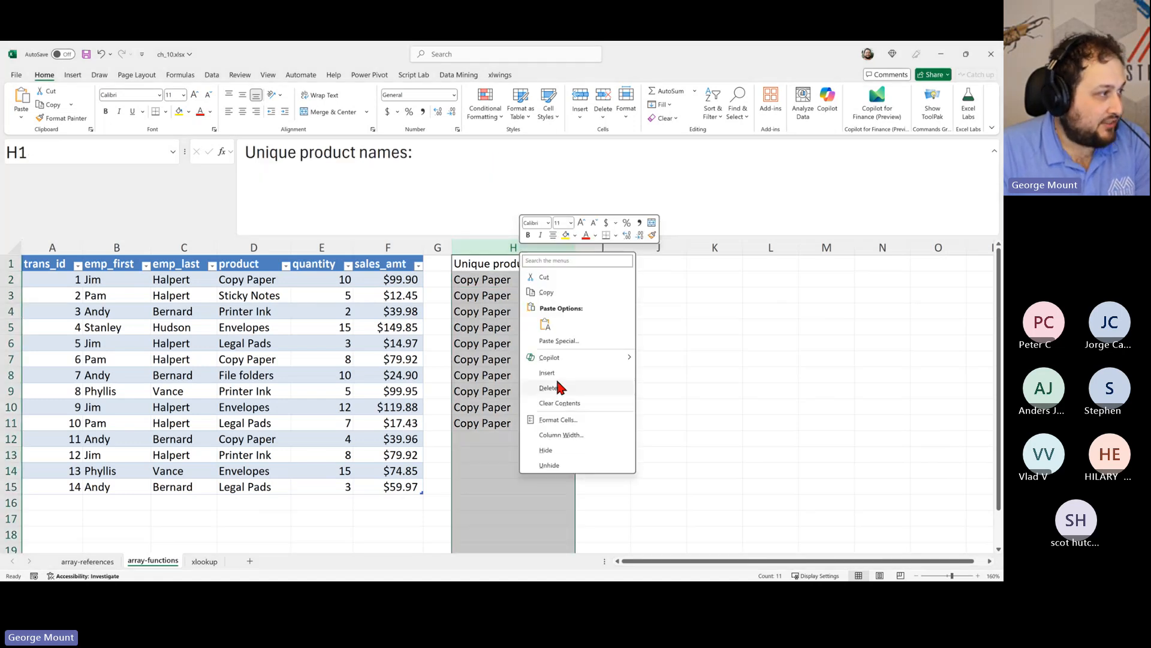
click(561, 385)
click(559, 377)
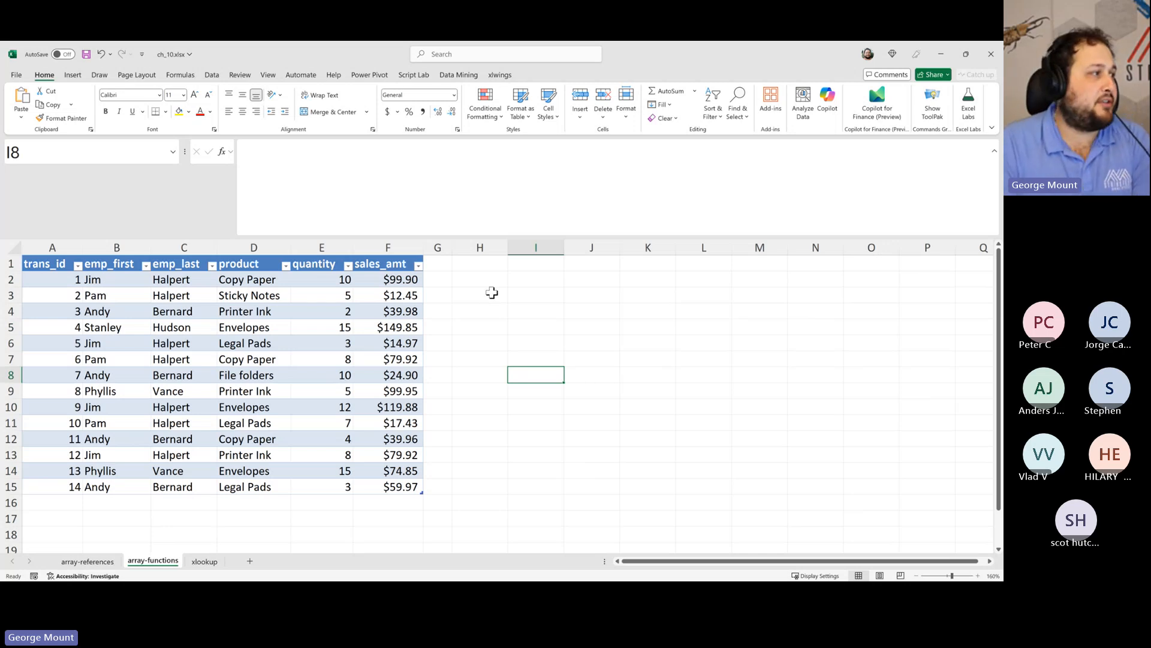
- Enter the labels VLOOKUP, SUMIF and COUNTA in J2:J4
click(567, 283)
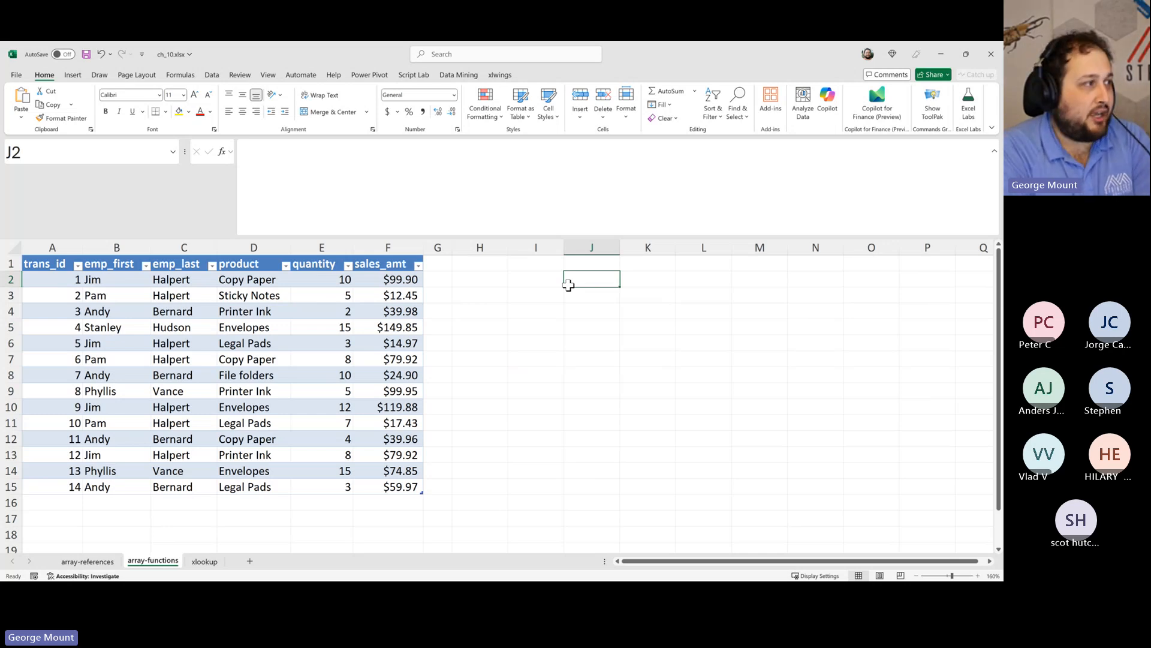
text(VLOOKUP)
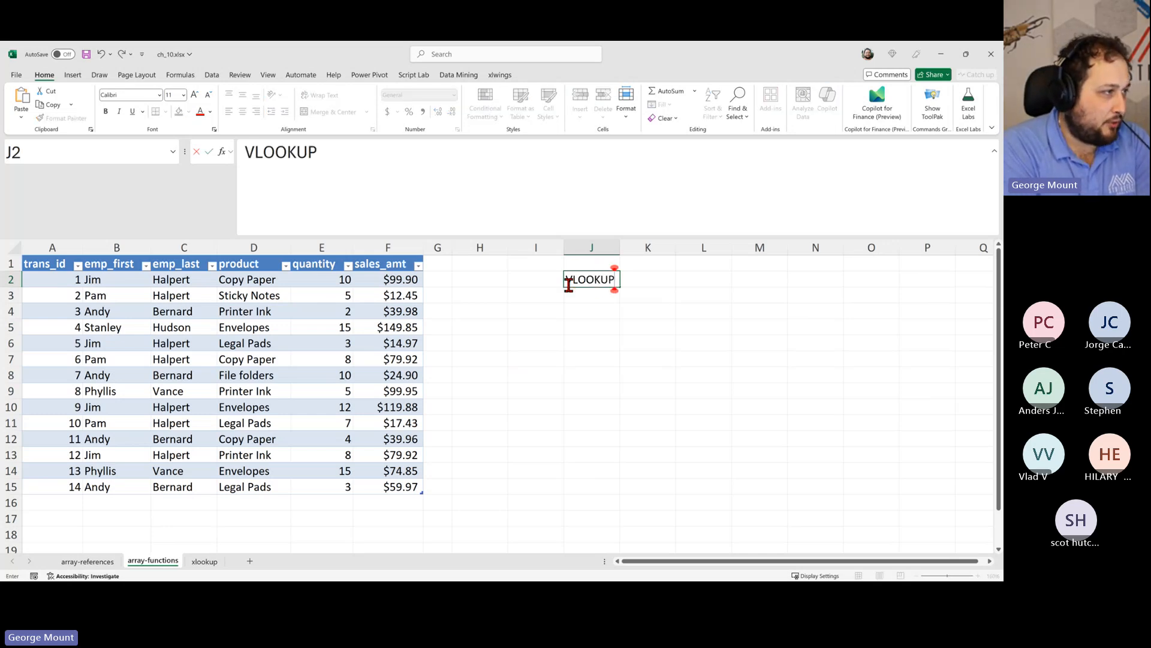
key(Return)
text(SUMIF)
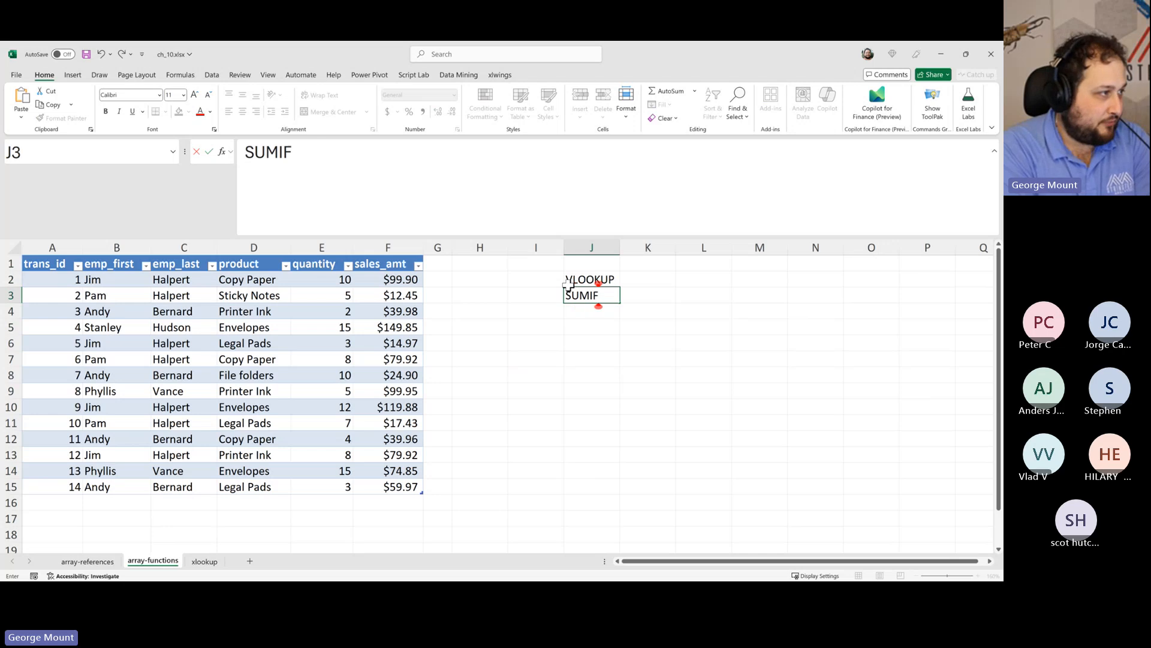
key(Return)
text(COUNTR)
key(BackSpace)
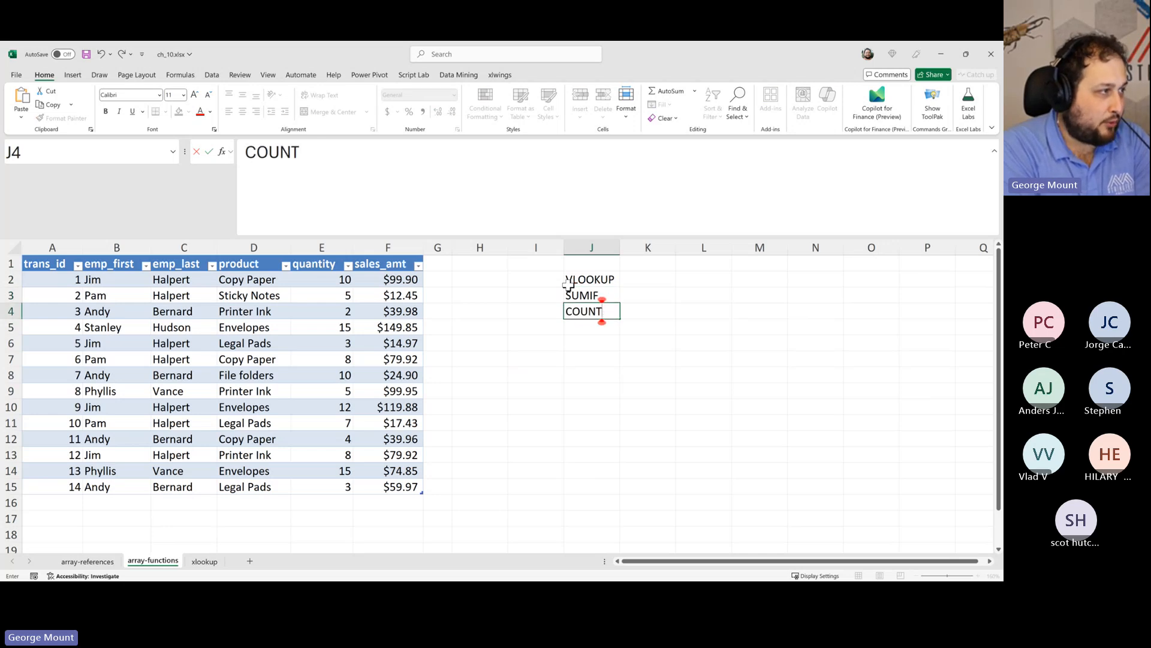
text(A)
key(Up)
key(Up)
key(Right)
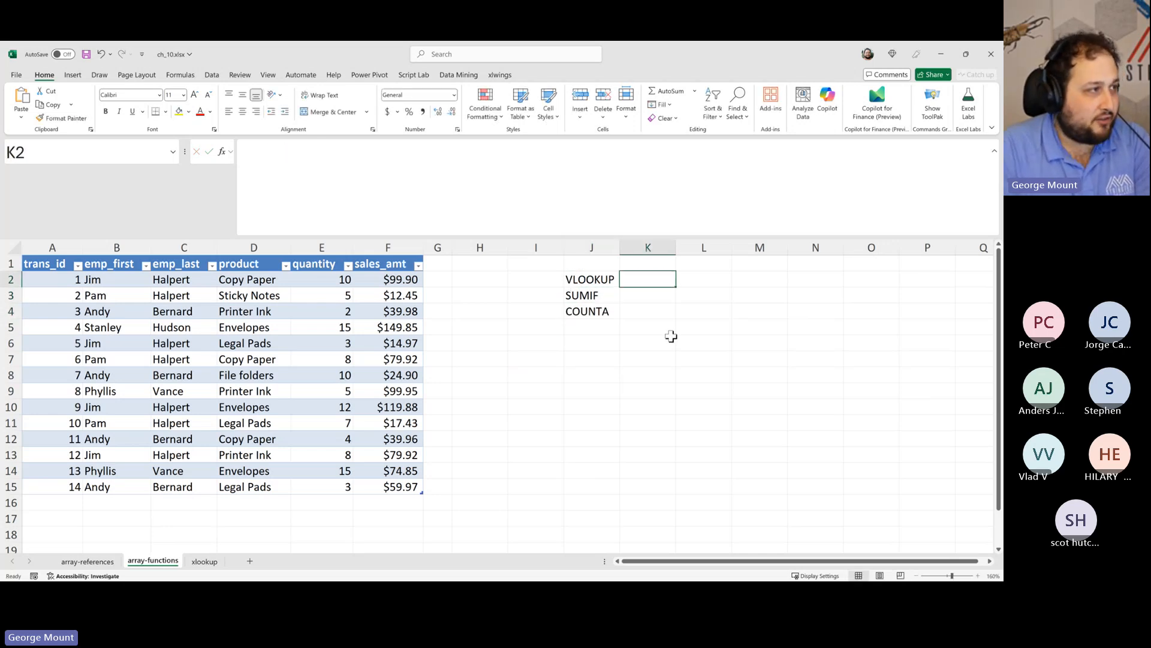
- Enter the note "Provide inputs, return outputs (dynamic arrays)" in K2 beside VLOOKUP
text(Ret)
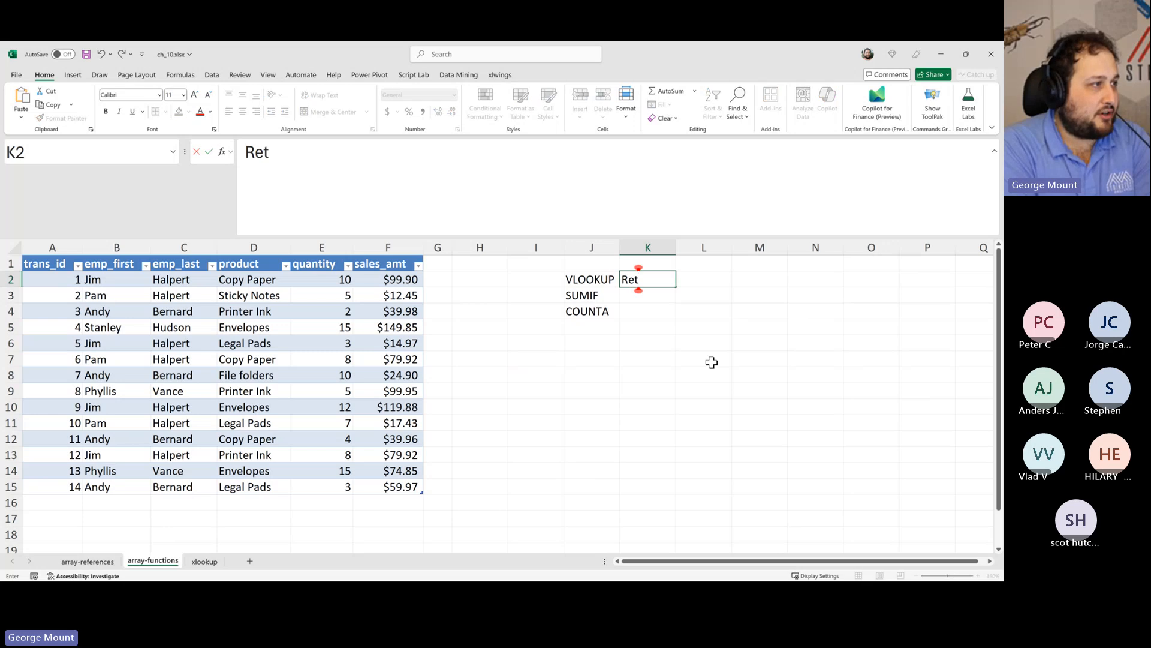
key(BackSpace)
key(BackSpace)
key(BackSpace)
text(Provide inputs)
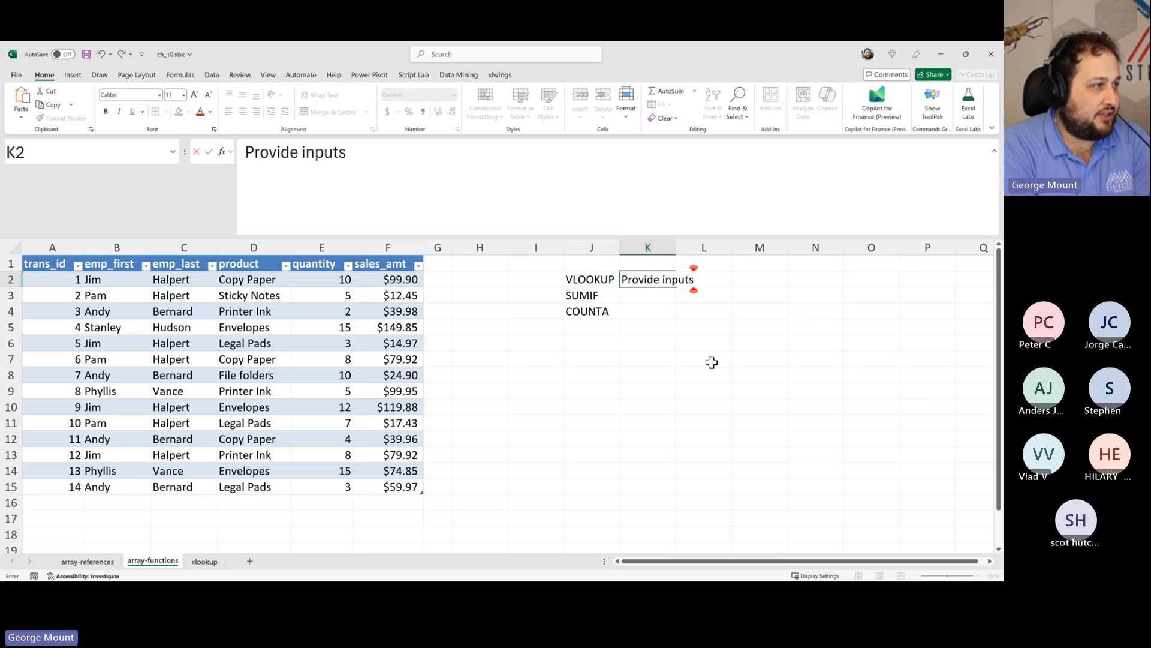
text(, return out)
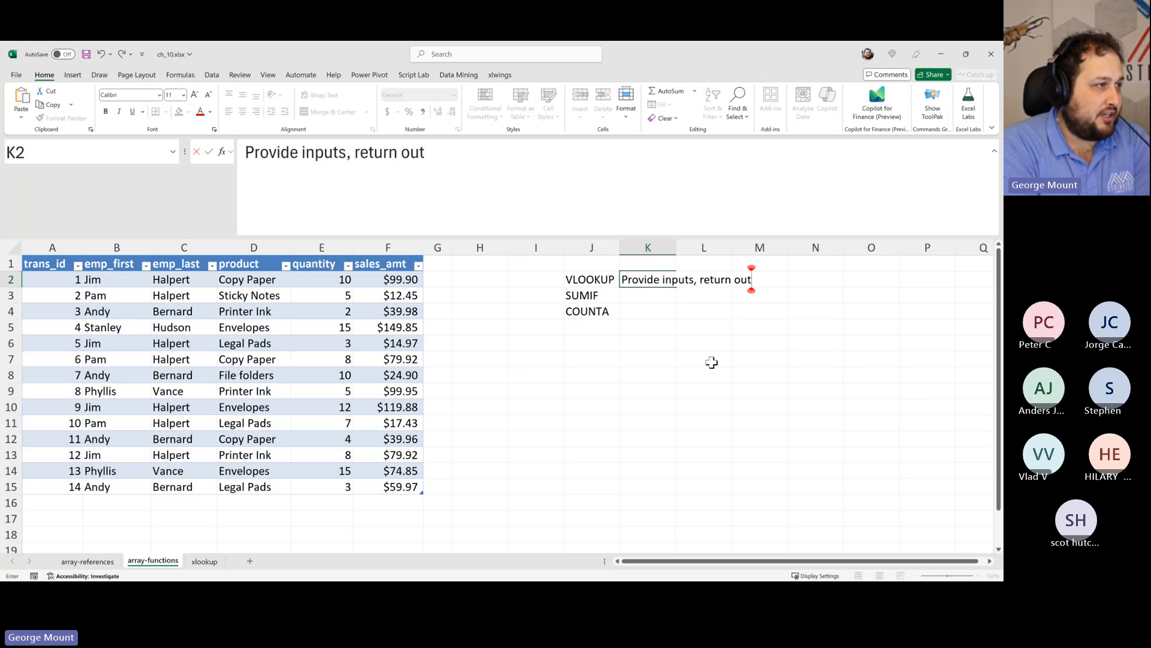
text(puts  (muilti)
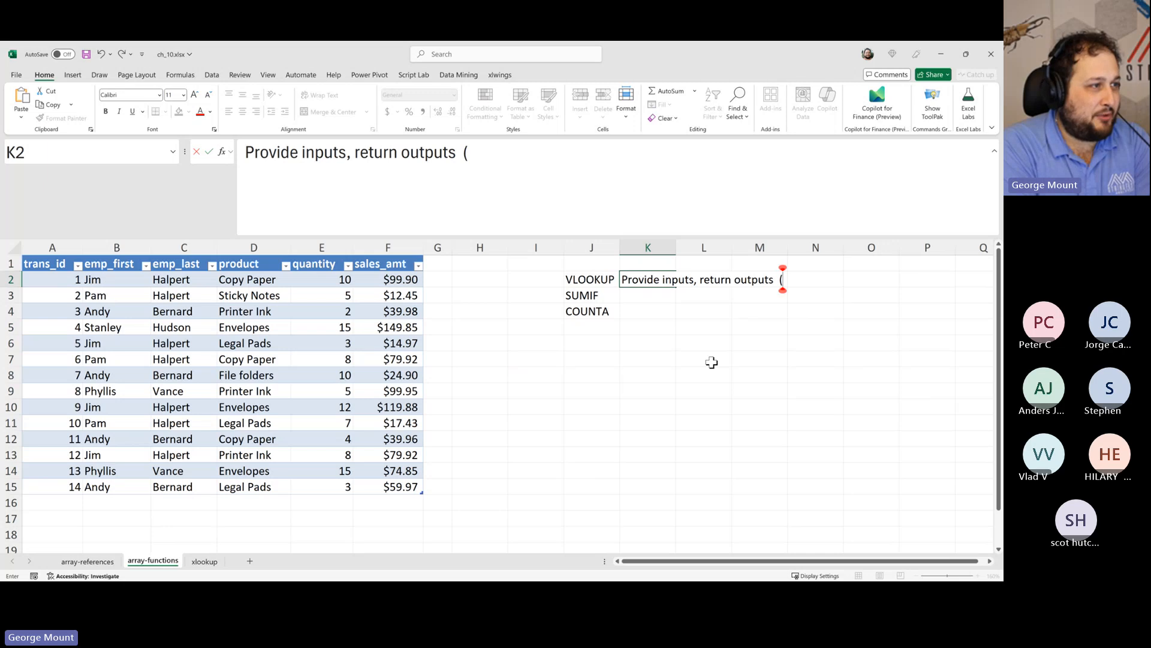
key(BackSpace)
key(BackSpace)
key(BackSpace)
key(BackSpace)
text(ltiple)
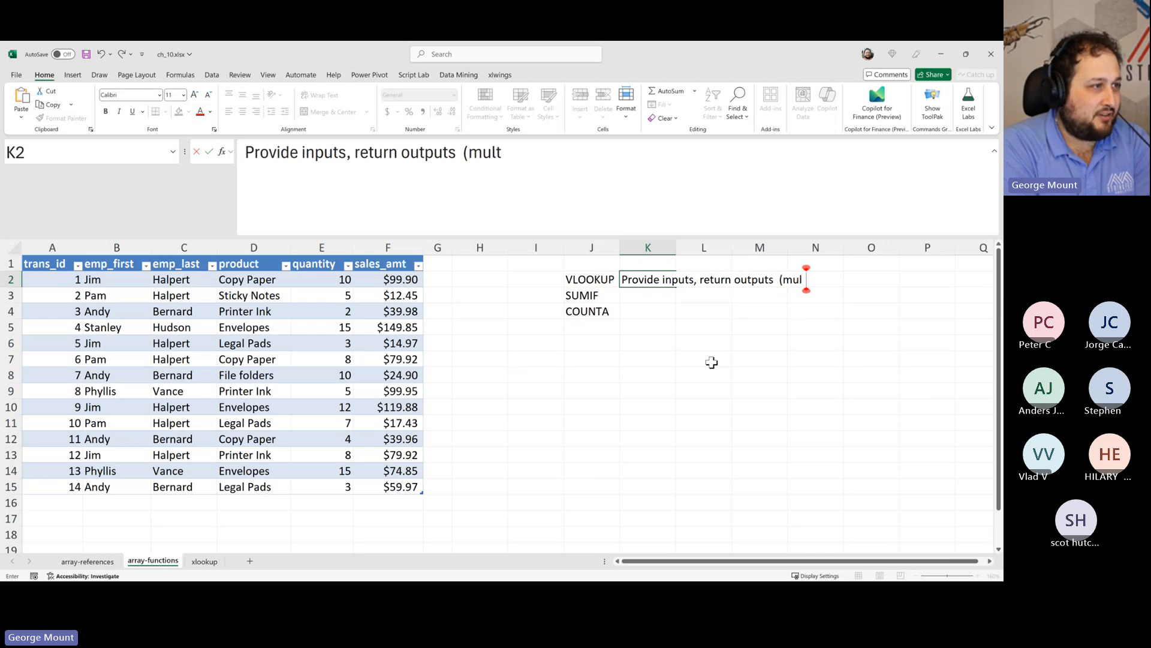
text( value)
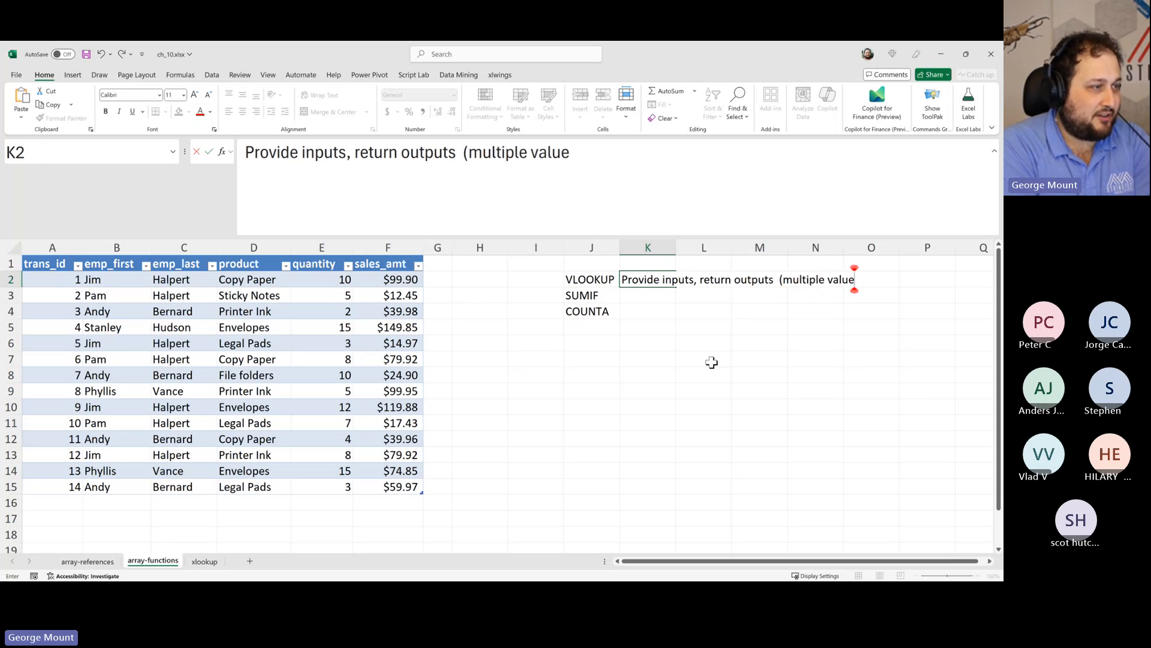
key(BackSpace)
key(BackSpace)
key(BackSpace)
key(BackSpace)
key(BackSpace)
key(BackSpace)
key(BackSpace)
key(BackSpace)
key(BackSpace)
key(BackSpace)
key(BackSpace)
key(BackSpace)
key(BackSpace)
key(BackSpace)
key(BackSpace)
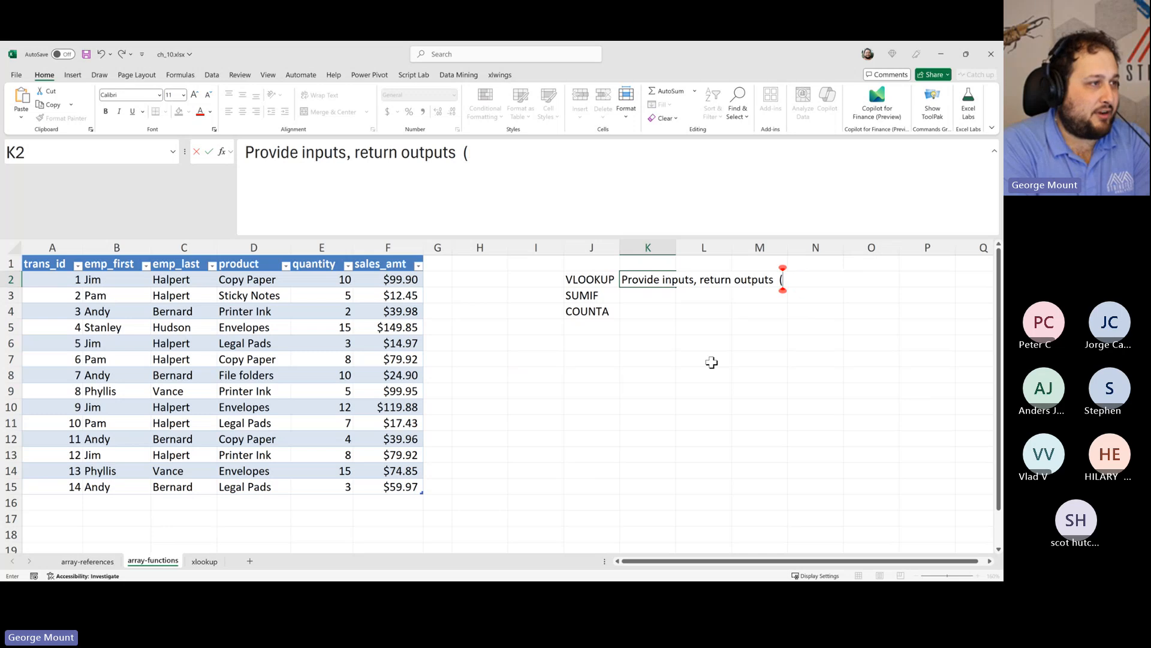
text(9)
key(BackSpace)
text((dyna)
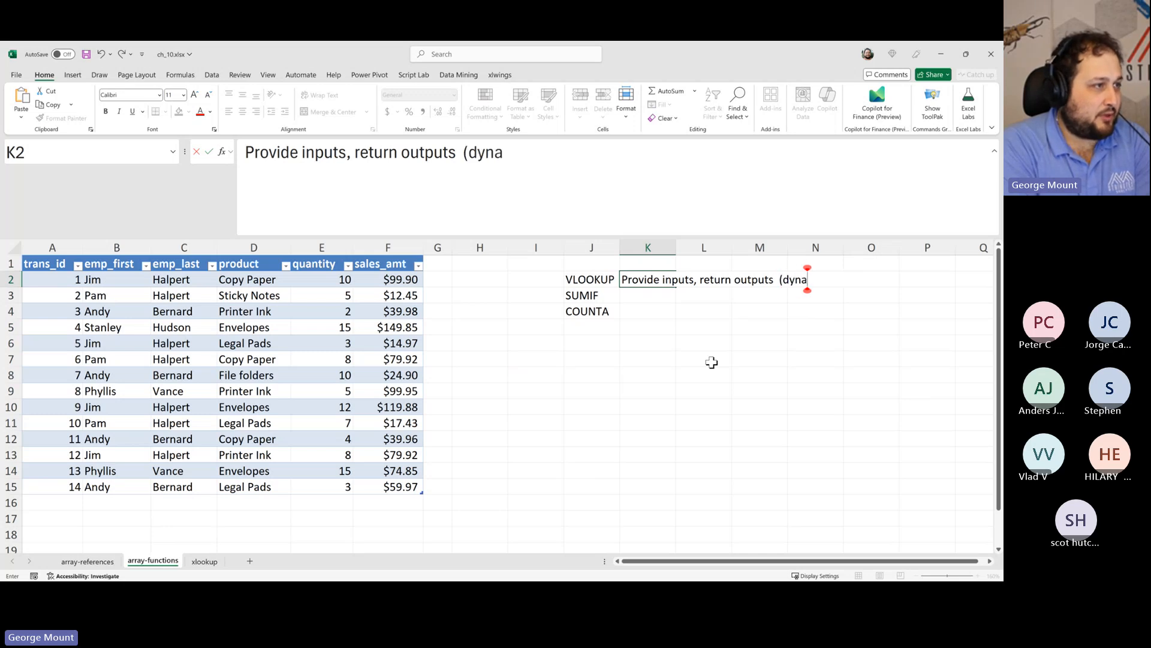
text(mic arrays))
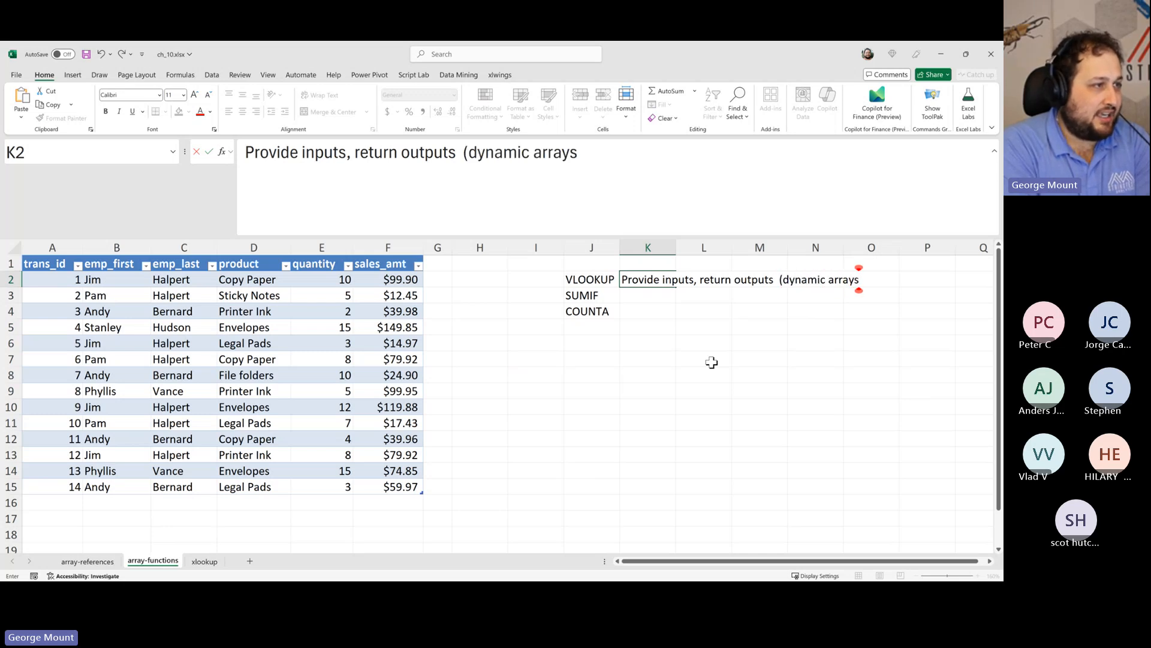
key(Return)
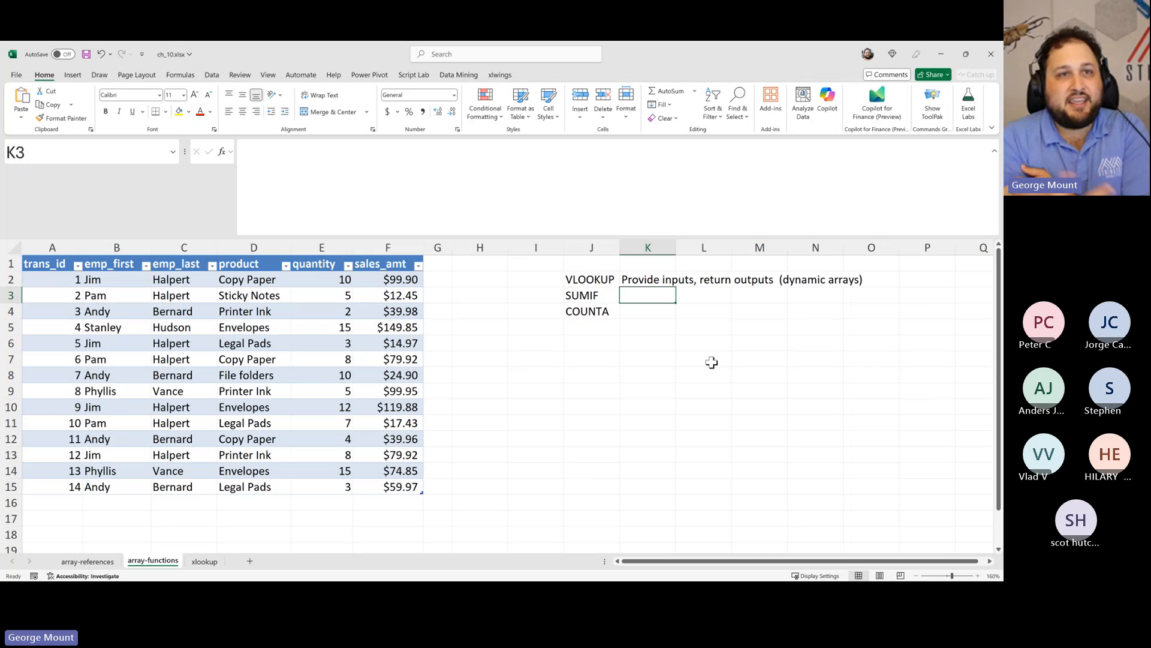
- Clear the function labels and the note from J2:K4
key(Up)
key(Left)
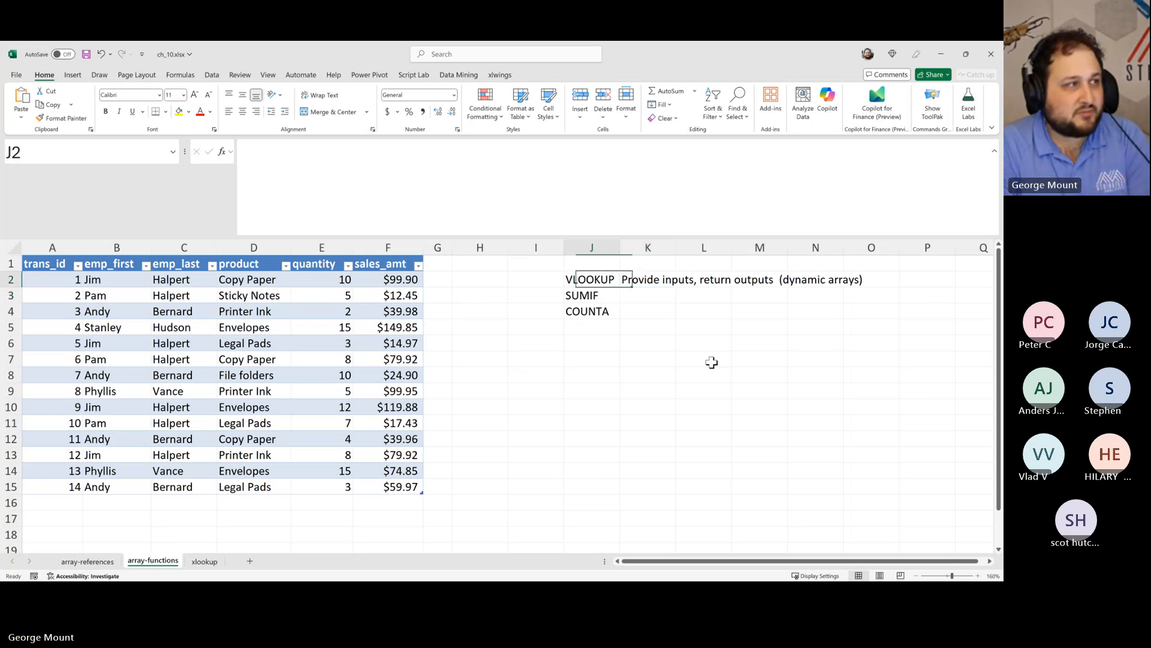
key(shift+Down)
key(shift+Down)
key(shift+Right)
key(Delete)
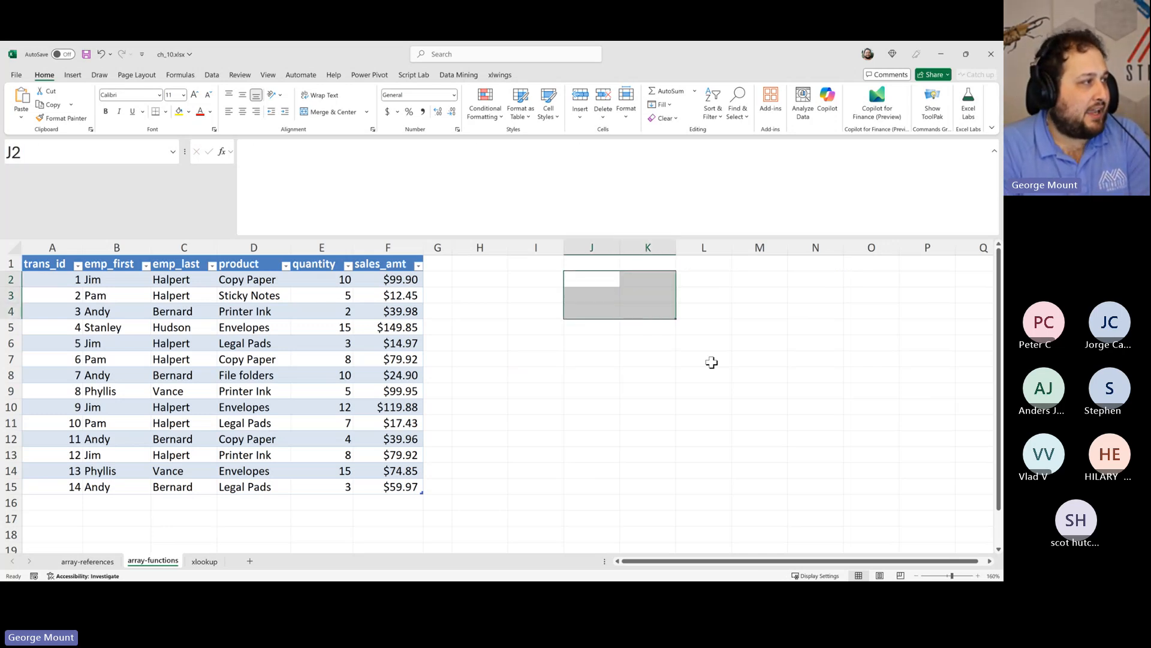
- Enter the note "Arguments/parameters optional, required, default" in J3
key(Up)
key(Left)
key(Left)
key(Left)
key(Down)
key(Right)
key(Down)
key(Right)
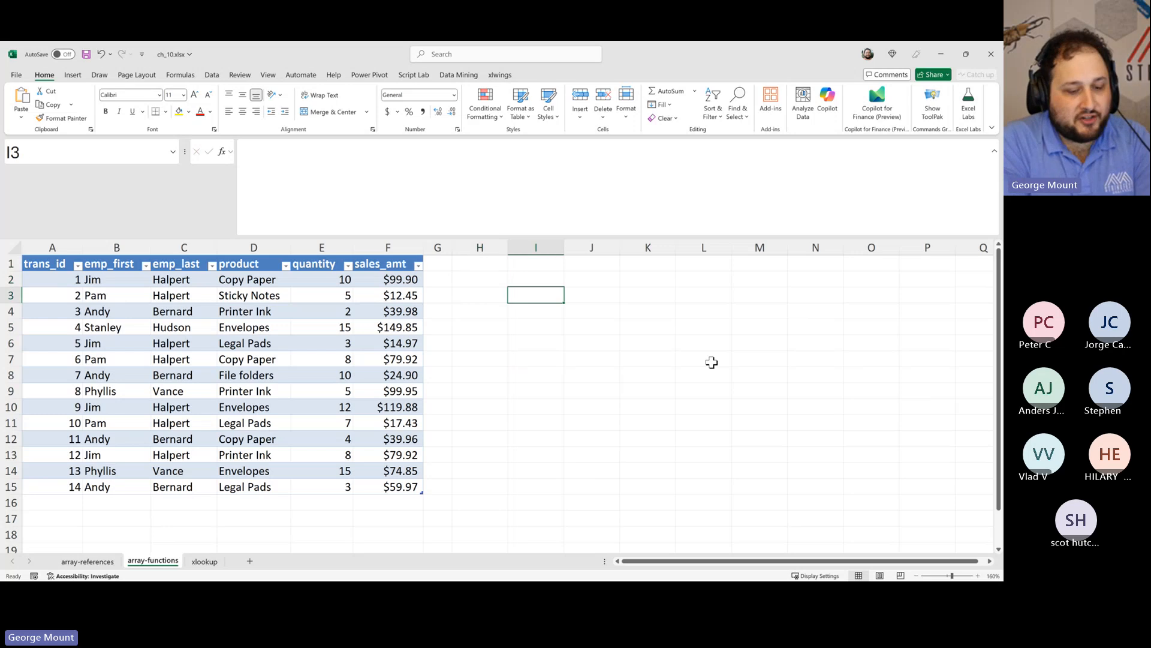
key(Right)
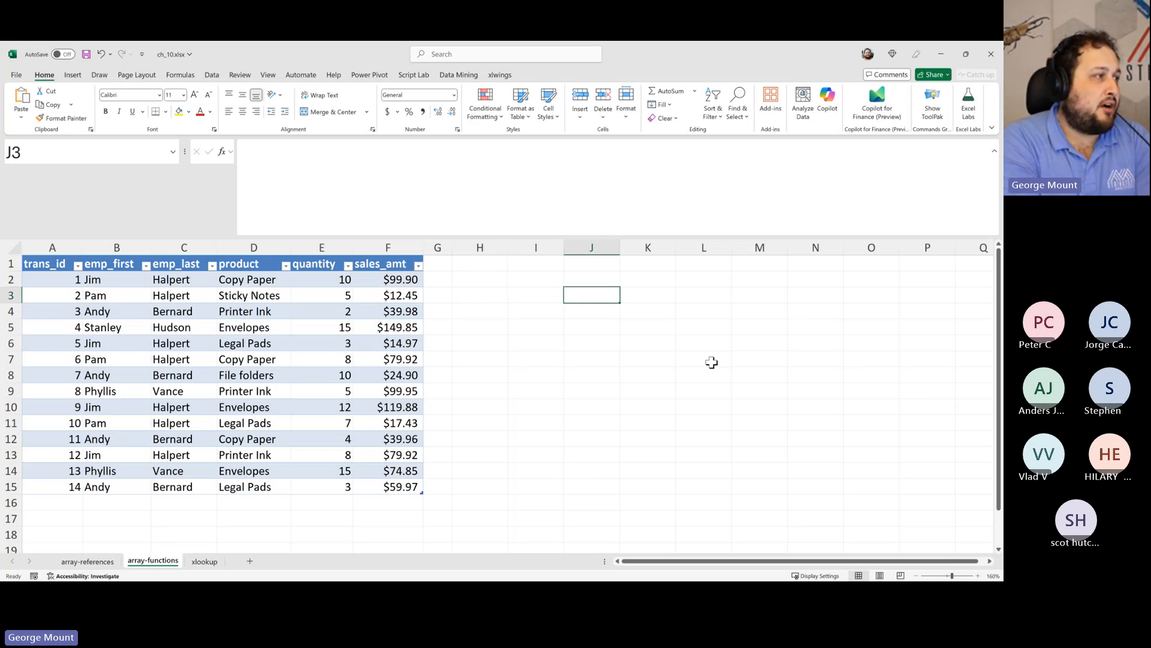
text(Arguments)
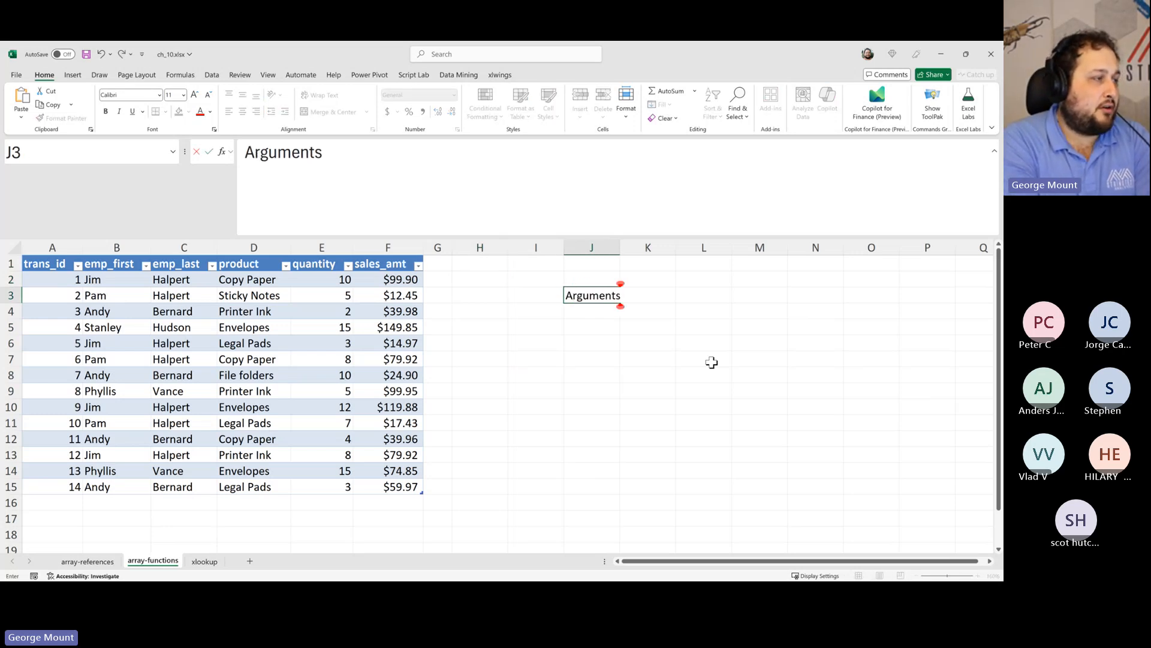
text(/parameters op)
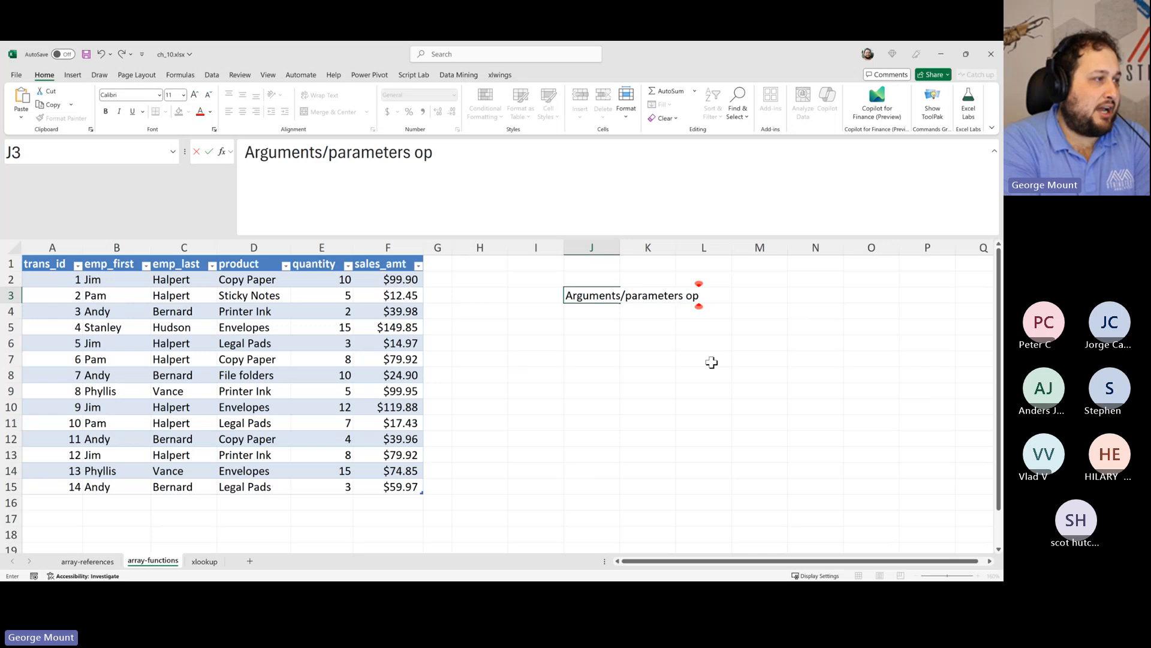
text(tional, re)
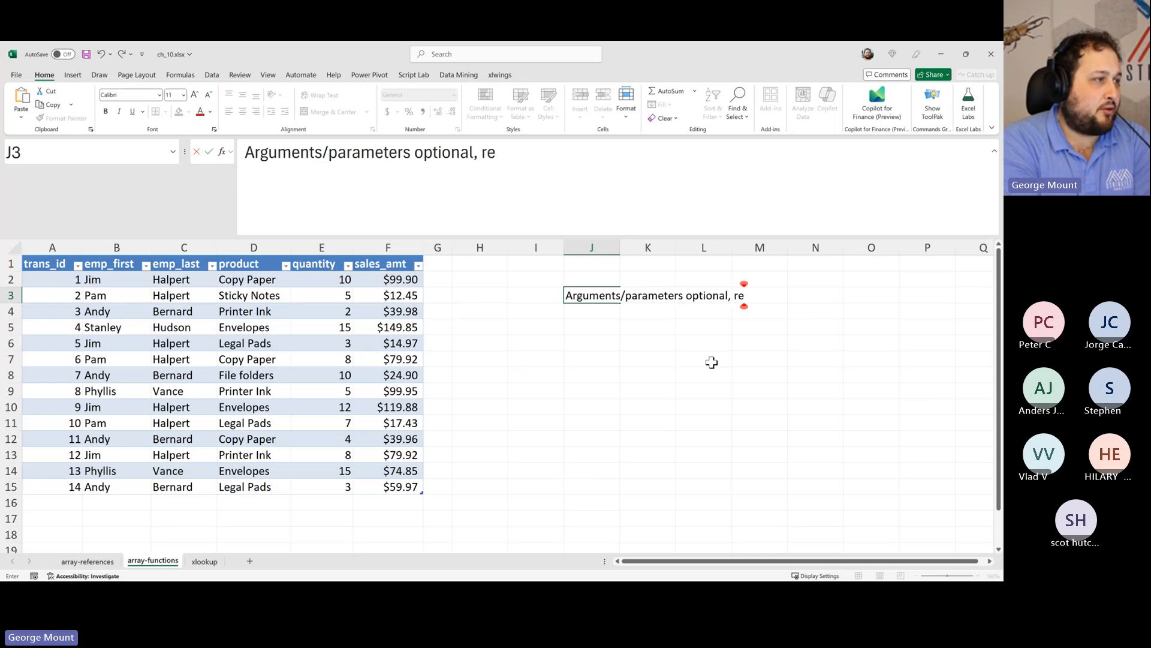
text(quired, default)
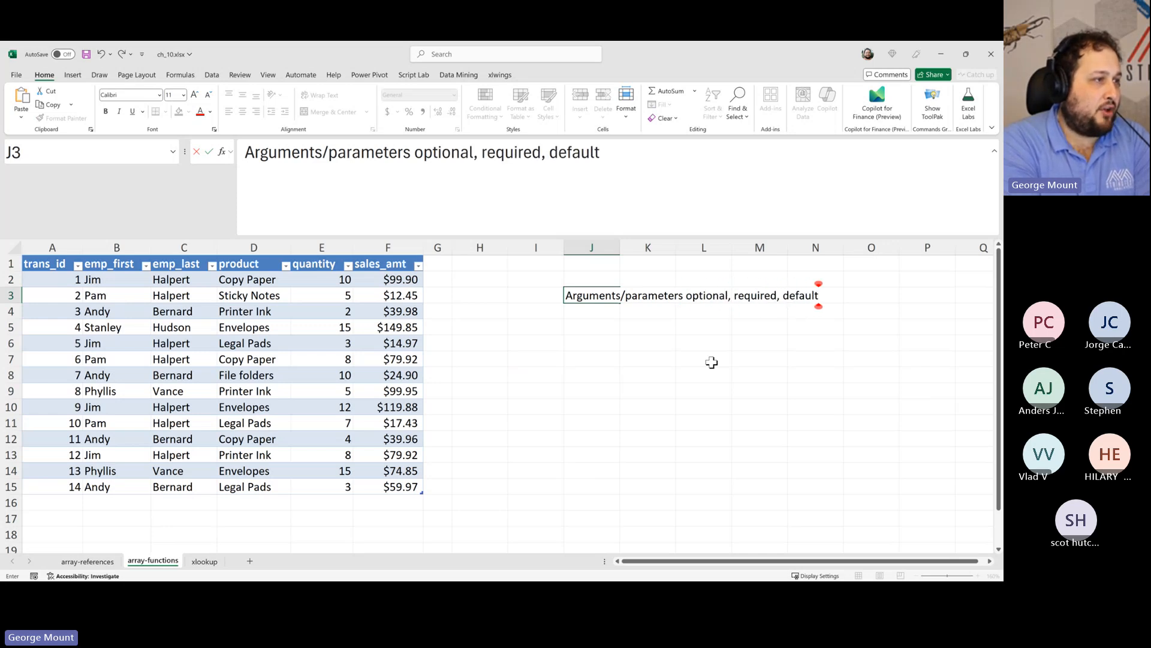
key(Return)
- Draft a VLOOKUP formula in J5 with blank leading arguments, try 0 and FALSE for range_lookup, and discard it
key(Return)
text(=)
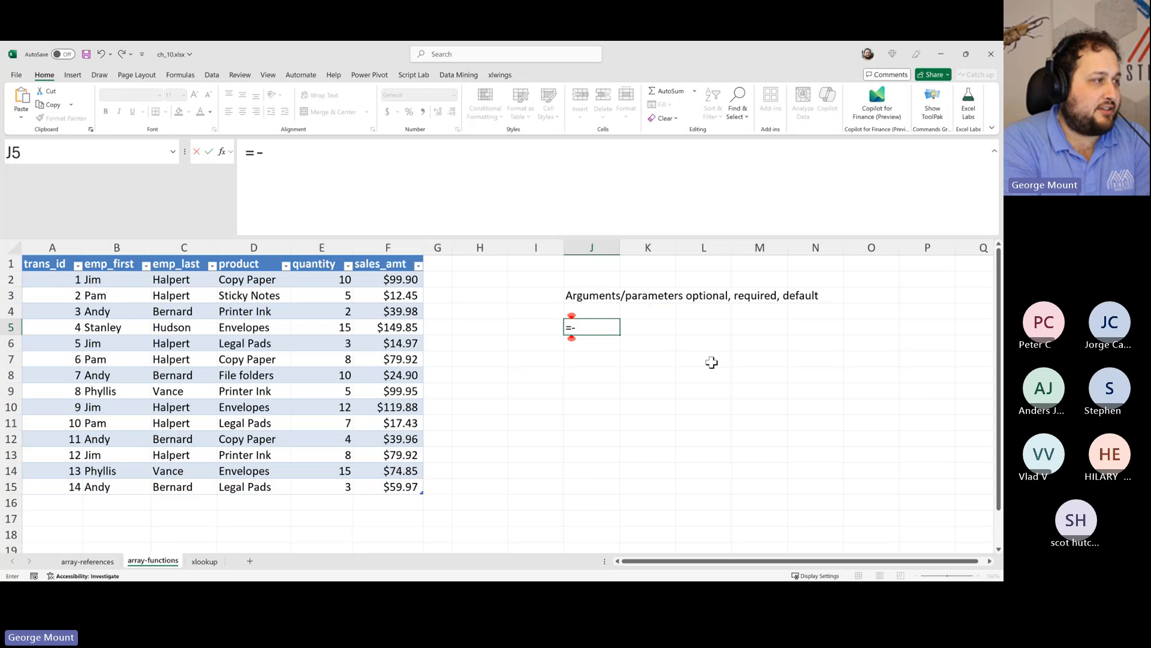
text(vlo)
key(Tab)
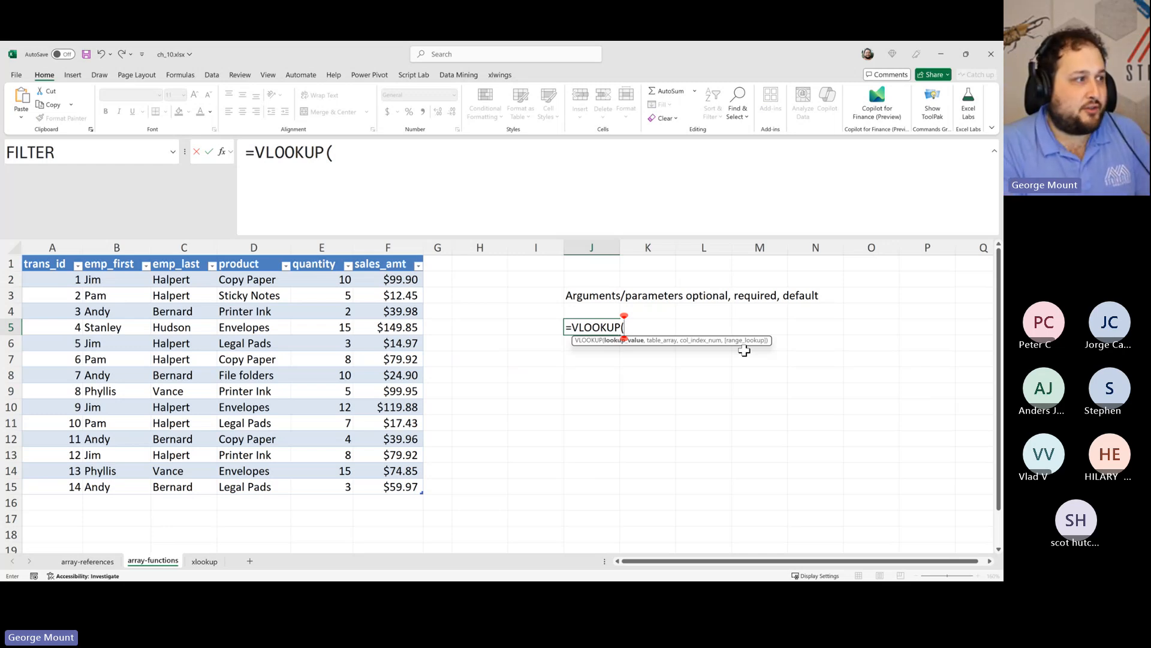
text(,,,0)
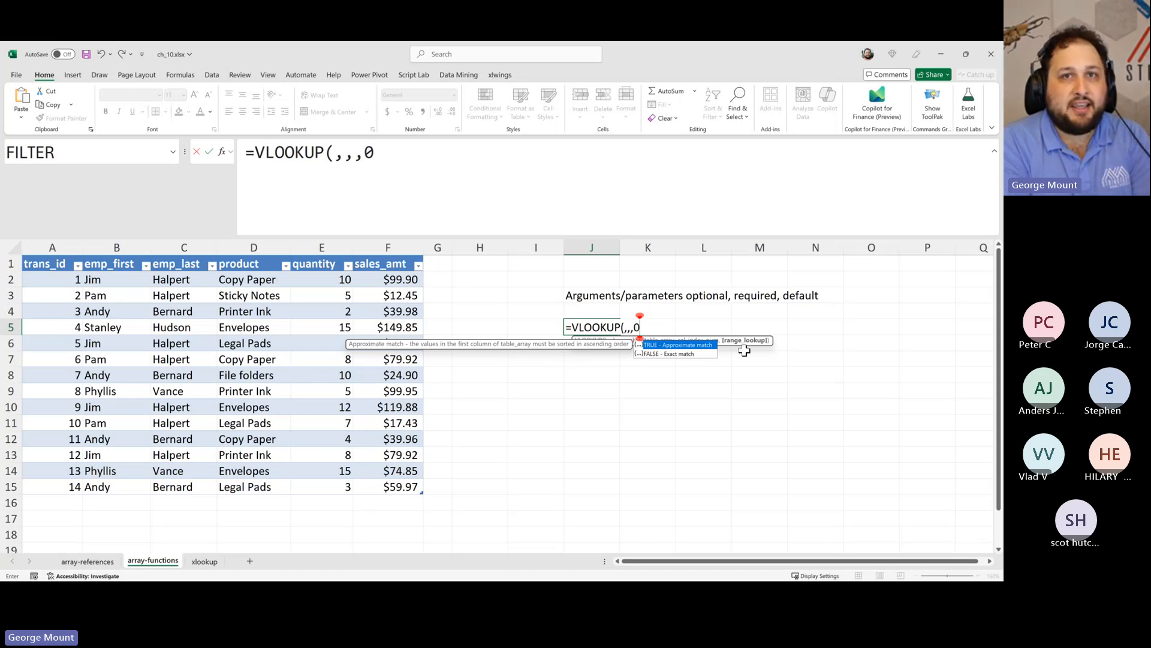
text(FALSE)
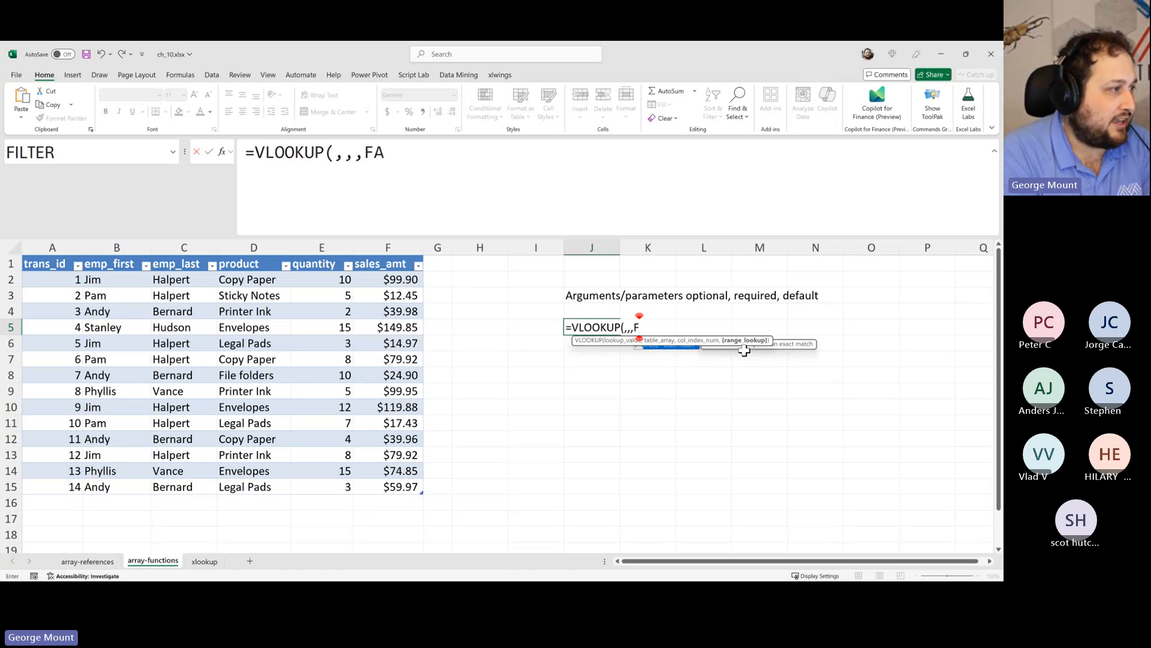
key(BackSpace)
key(BackSpace)
key(BackSpace)
key(BackSpace)
key(BackSpace)
text(0)
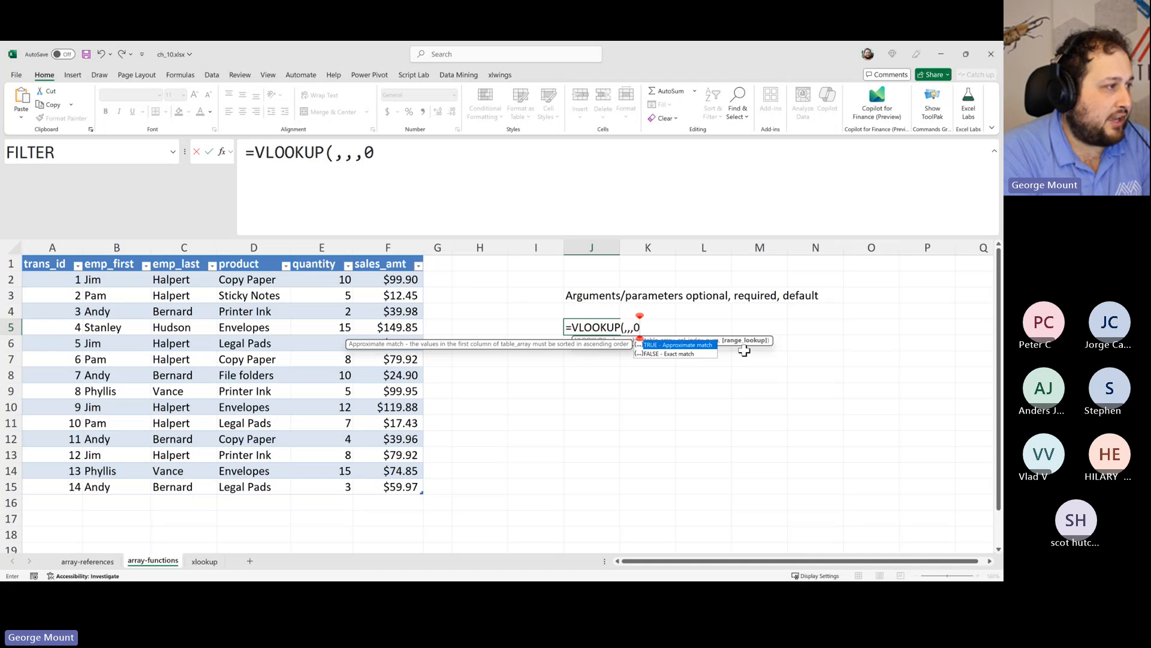
key(Escape)
- Delete the note about arguments and parameters from J3
key(Up)
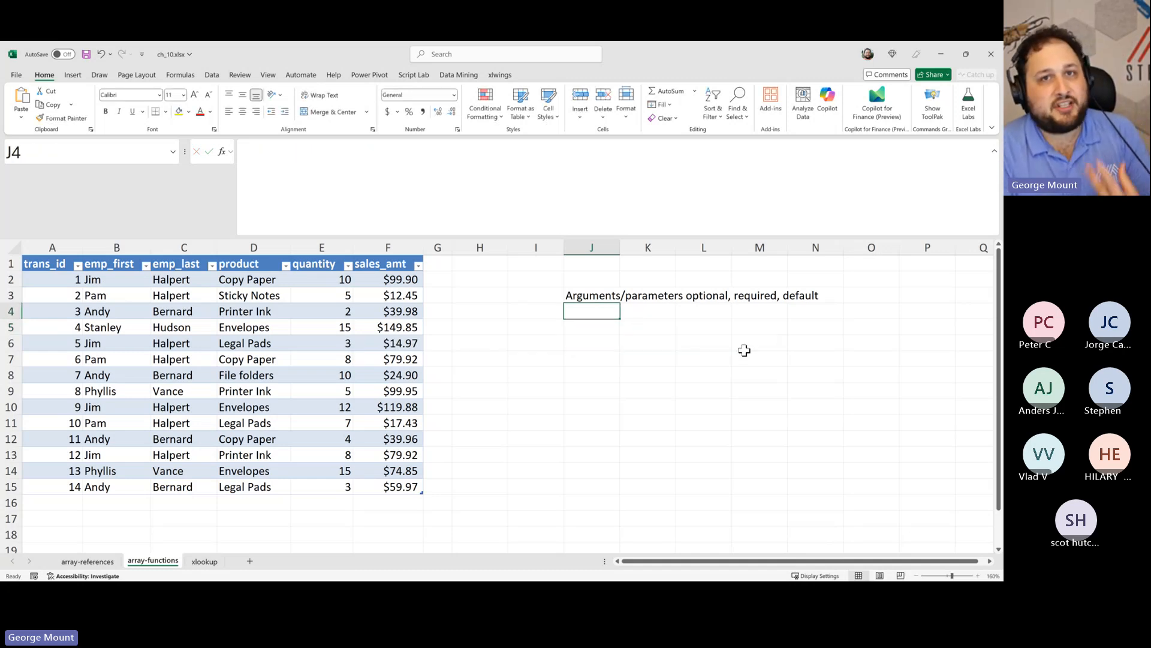
key(Up)
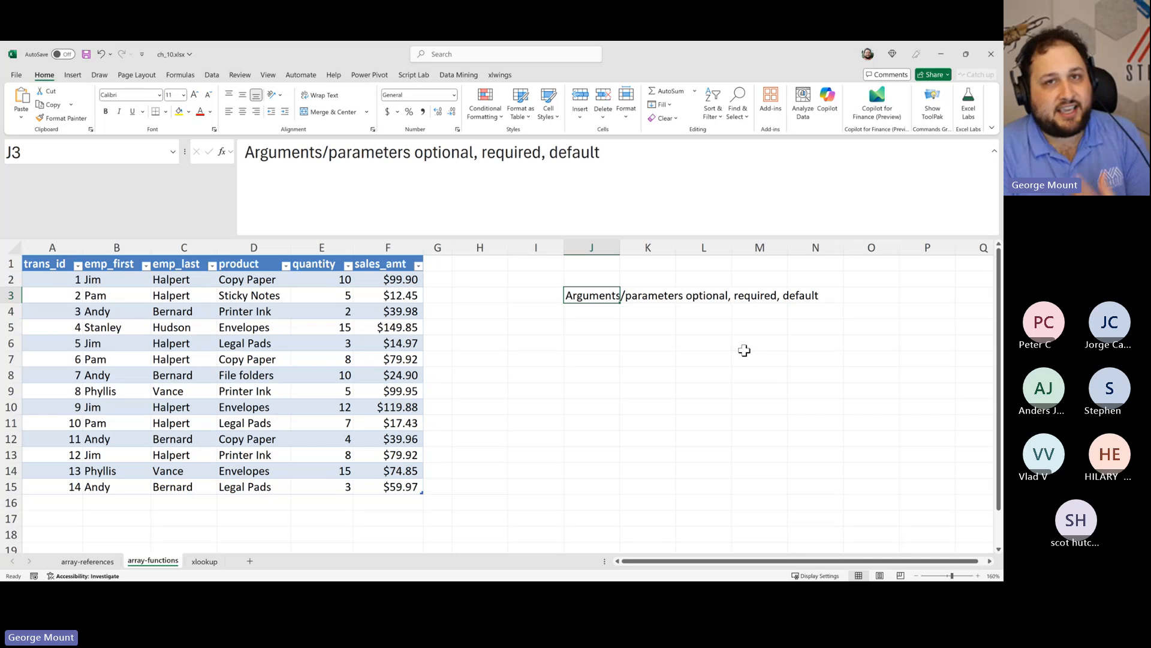
key(Delete)
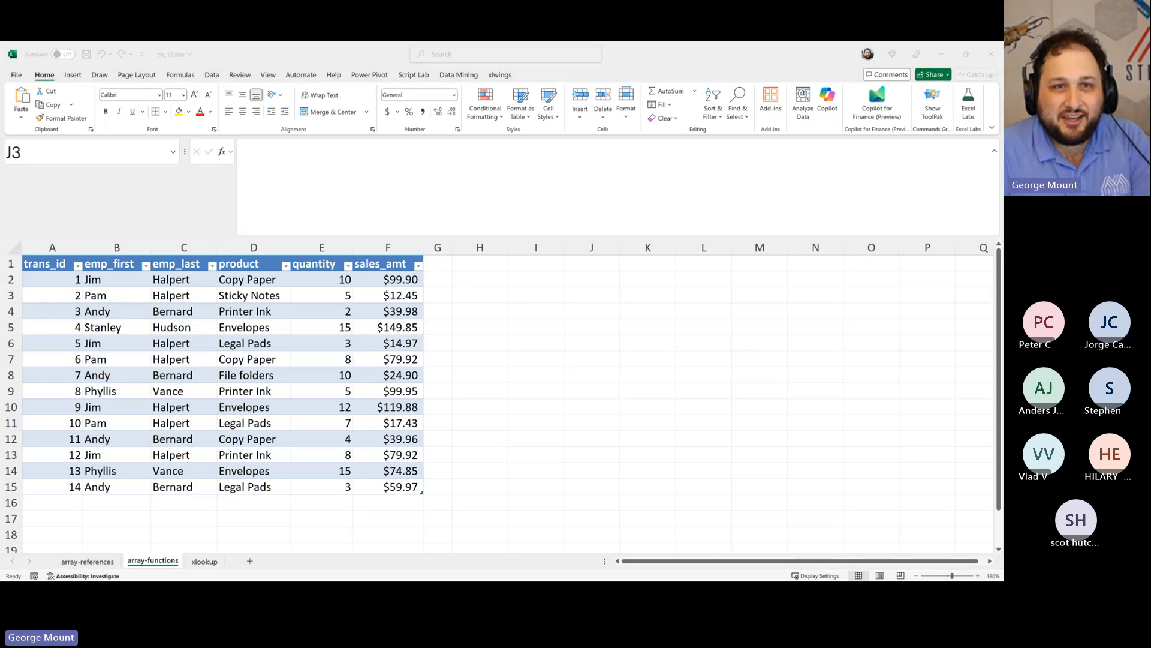
- Switch to ch_10_solutions.xlsx, examine the legacy array formula in Z2 and recommit it as an array formula
click(565, 257)
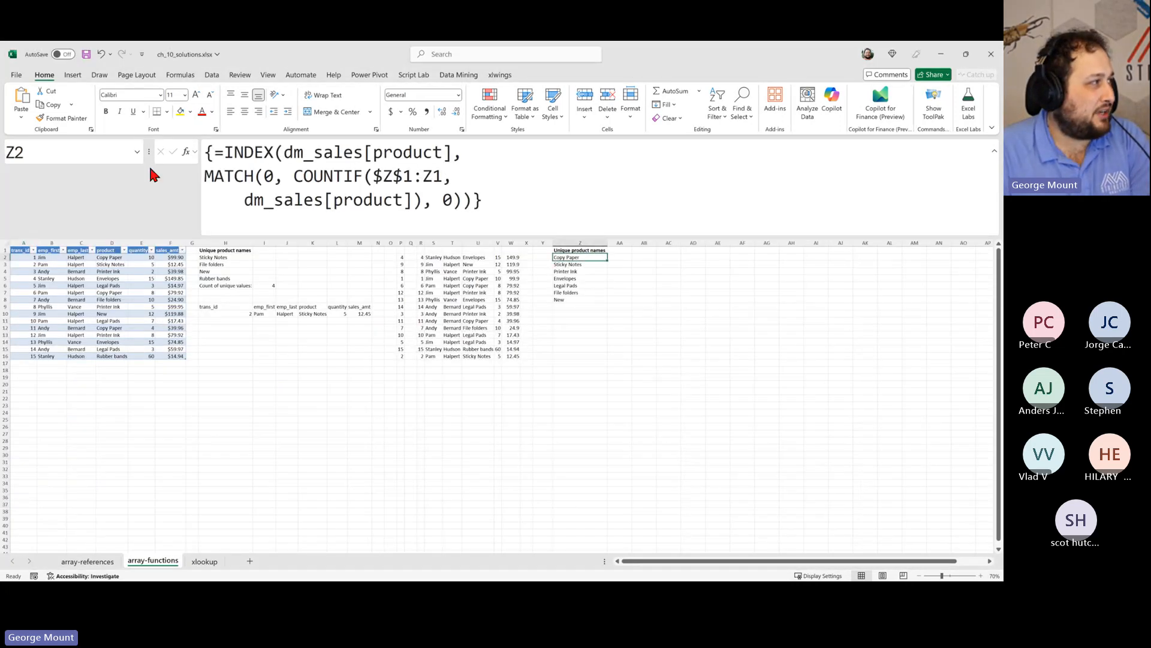
click(536, 201)
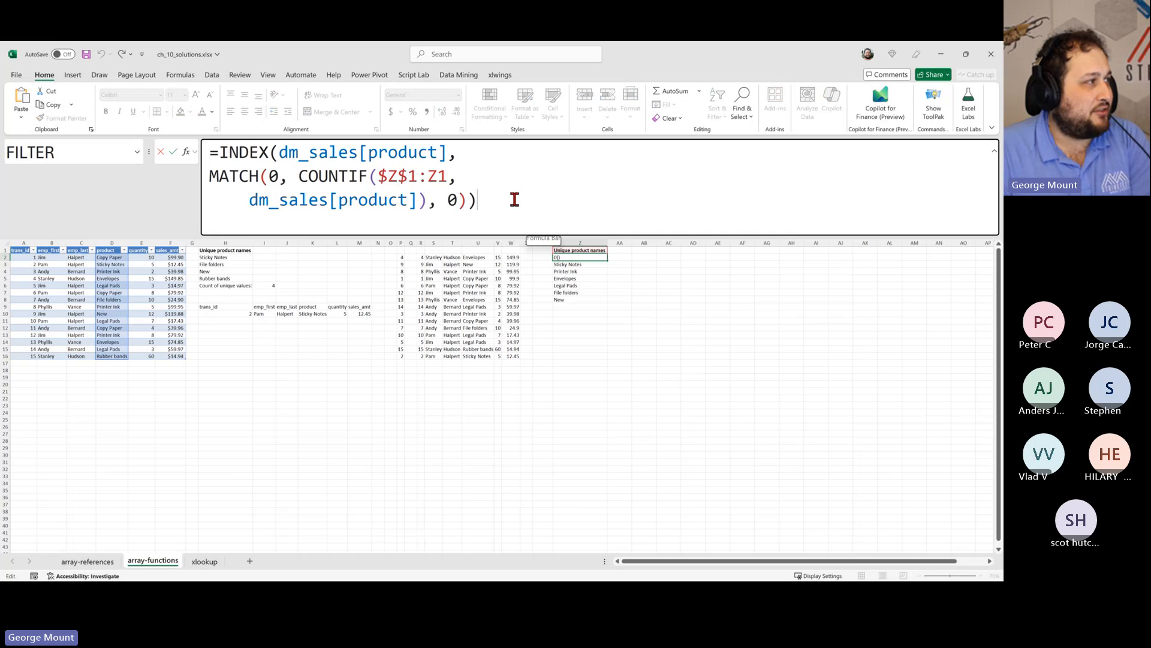
key(ctrl+shift+Return)
- Change the product in D12 to New 2
click(168, 313)
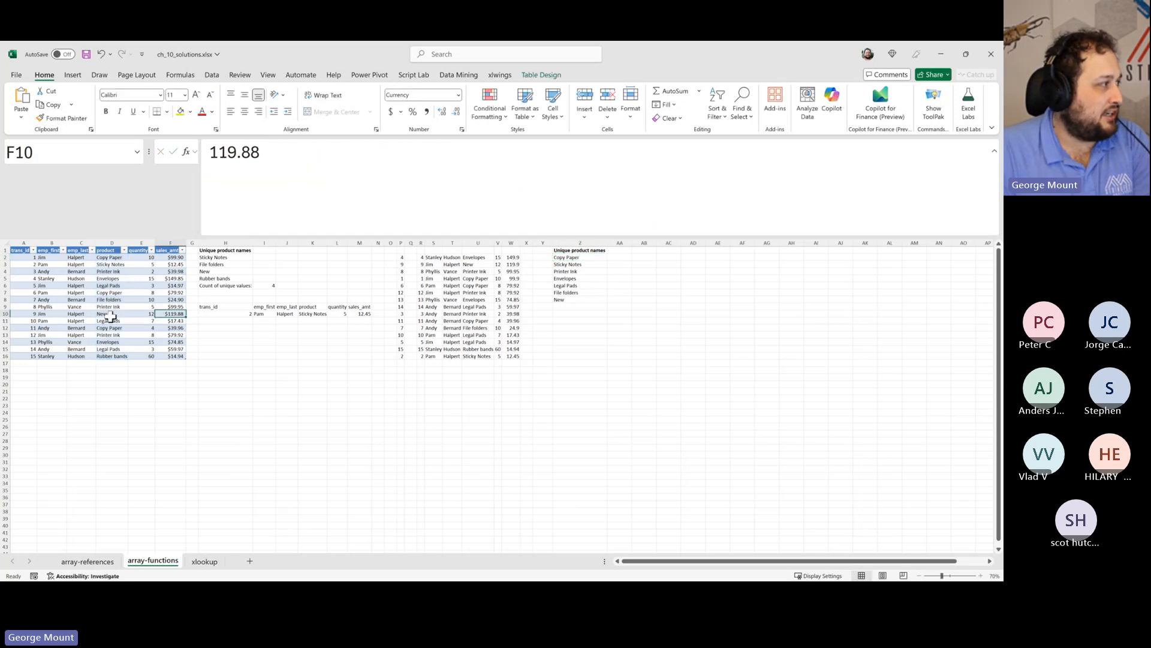
click(109, 316)
key(Down)
key(Down)
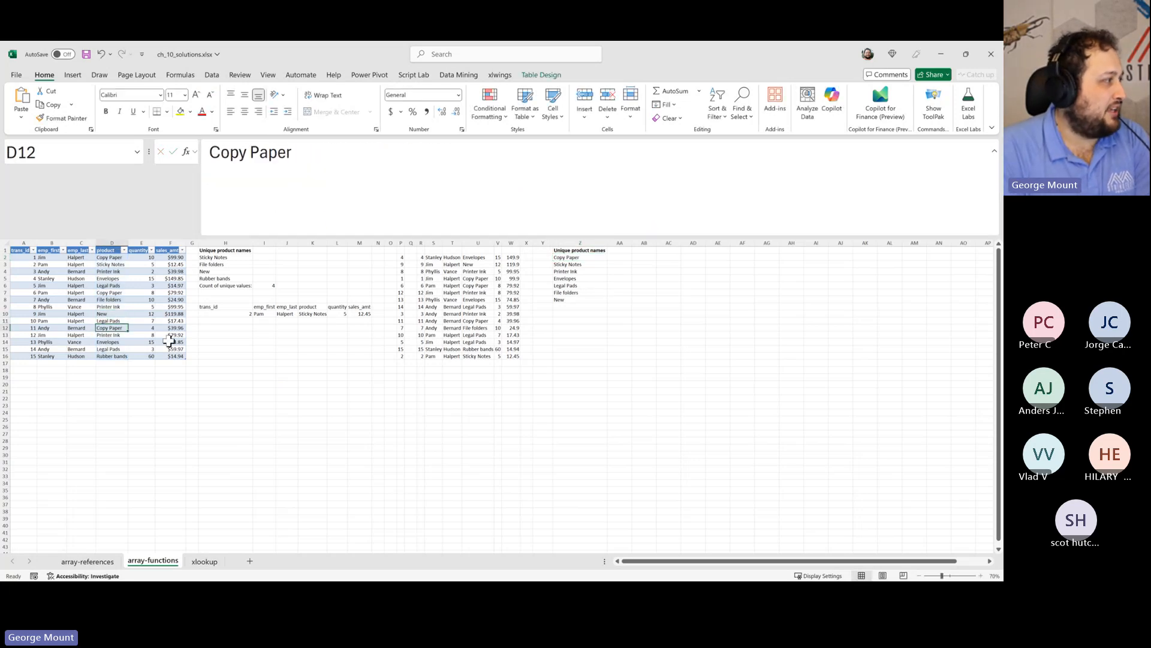
text(nEW 2)
key(Return)
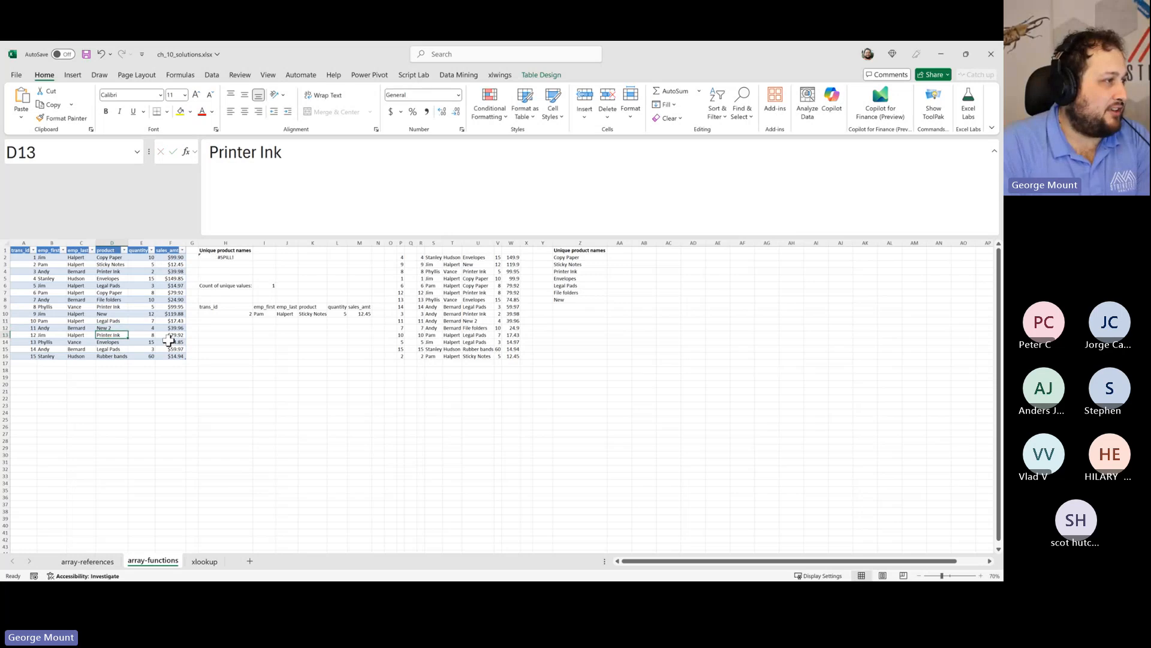
- Check the unique product list and its array formula in column Z against D12, and return to ch_10.xlsx
click(576, 264)
click(165, 376)
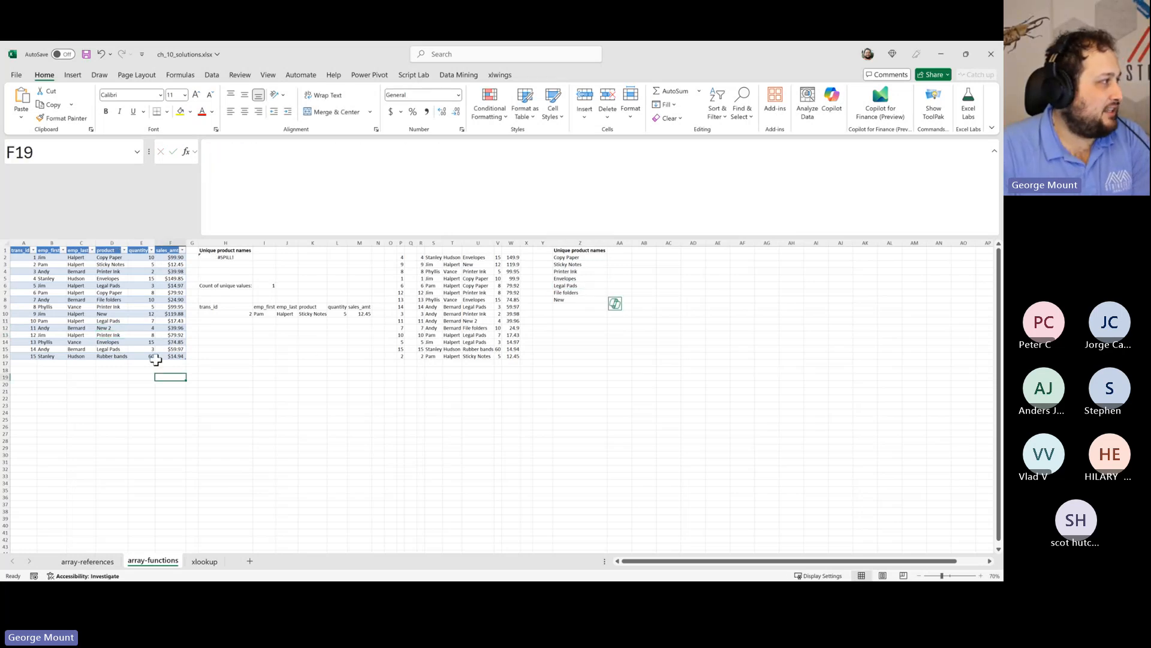
click(112, 328)
click(580, 243)
click(578, 286)
click(580, 257)
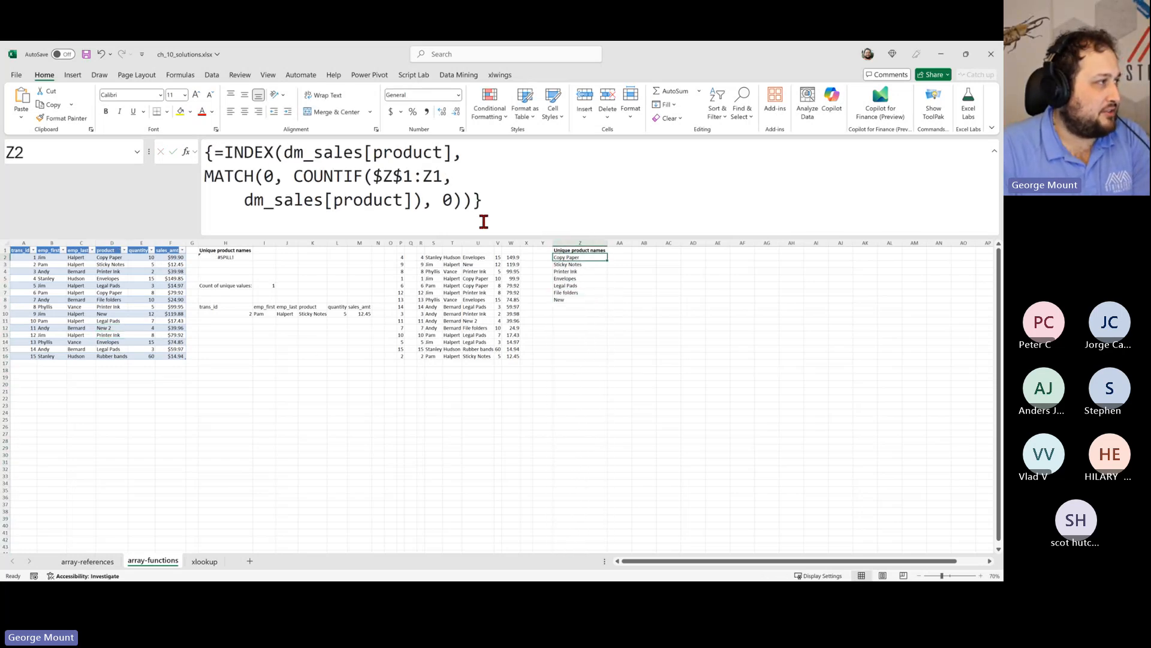
click(483, 202)
click(578, 328)
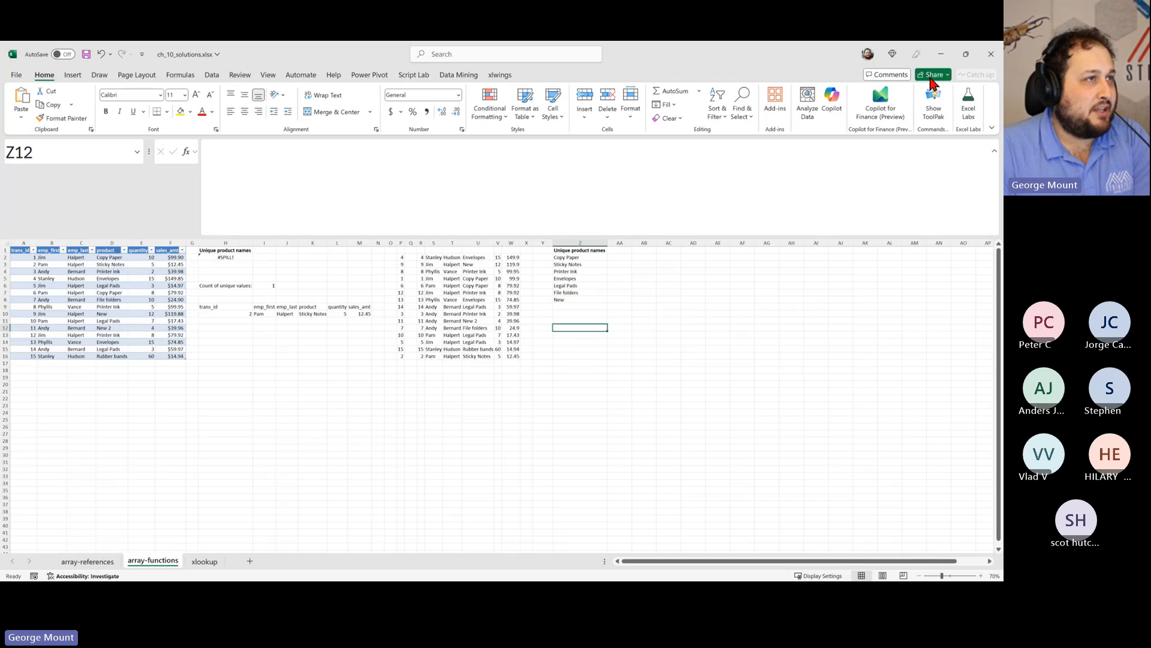
click(941, 54)
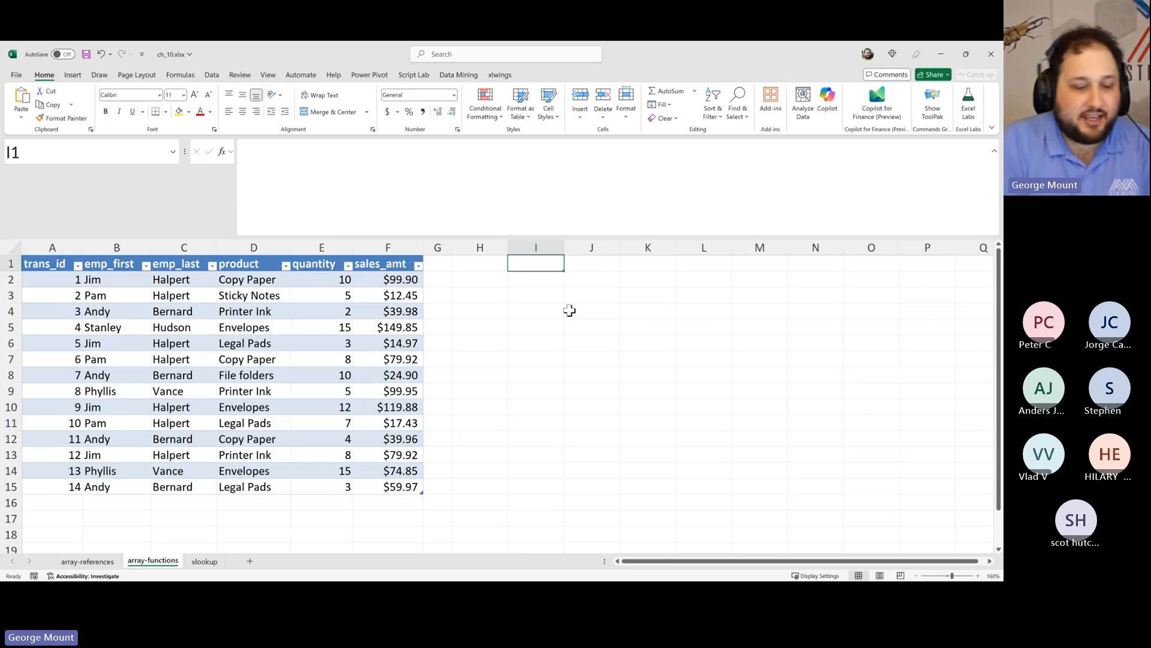
- Enter the header Unique product names in I1
text(Unique p)
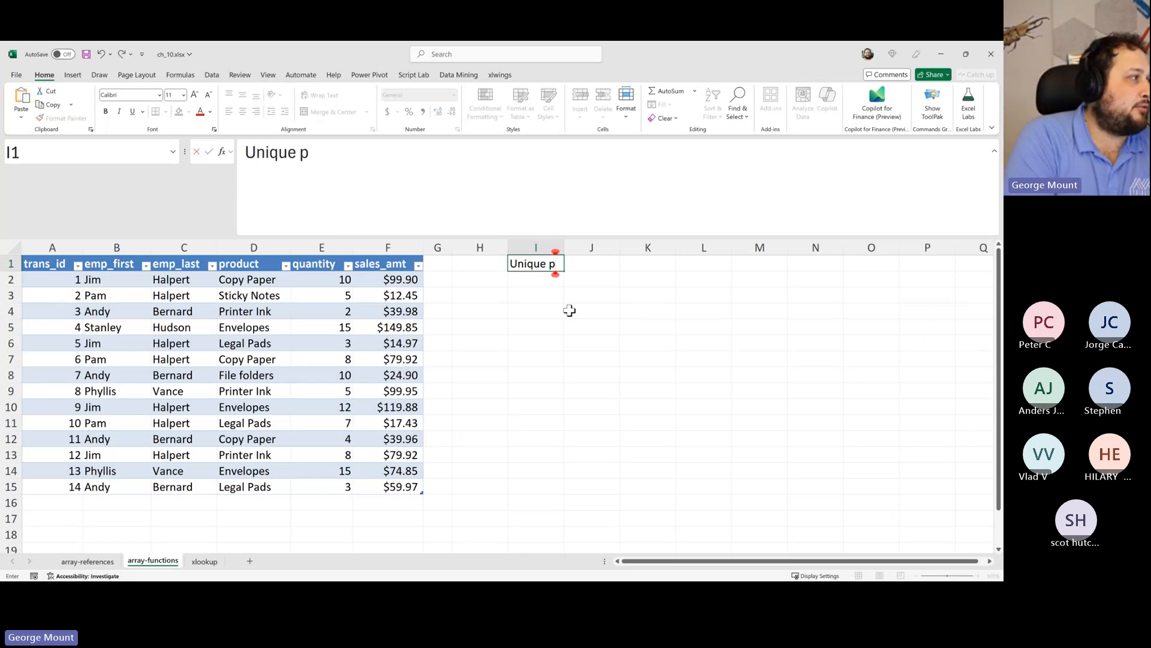
text(roduct names)
key(Return)
- Enter a UNIQUE formula in I2 on dm_sales[product], leaving by_col empty and setting exactly_once to TRUE
text(=un)
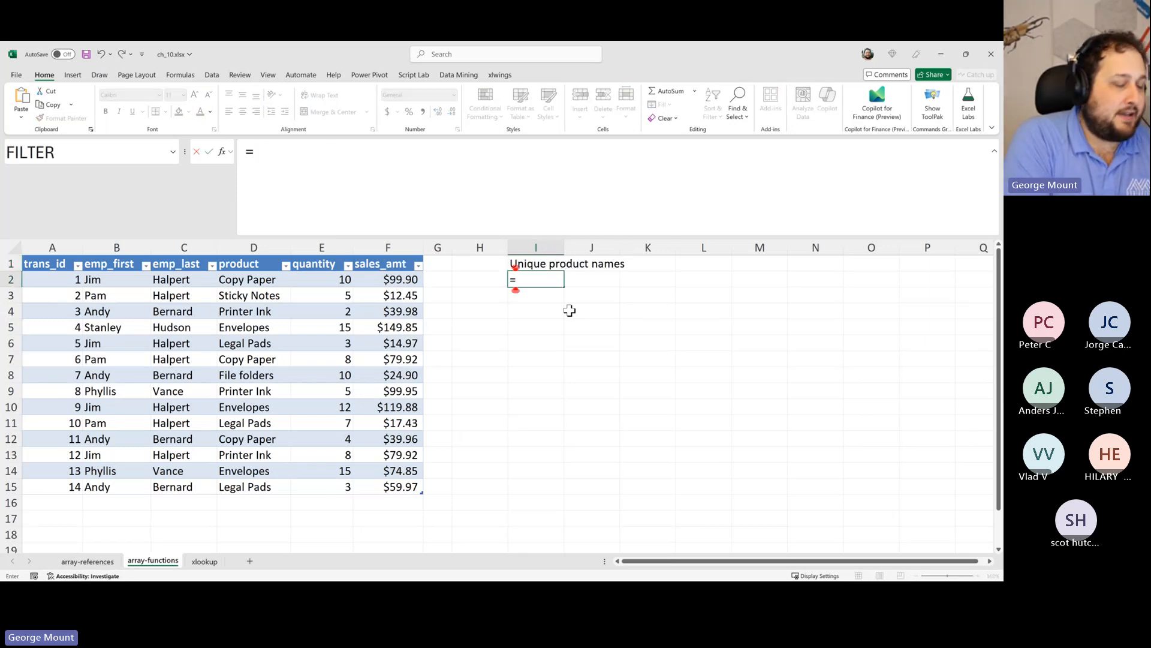
key(Down)
key(Down)
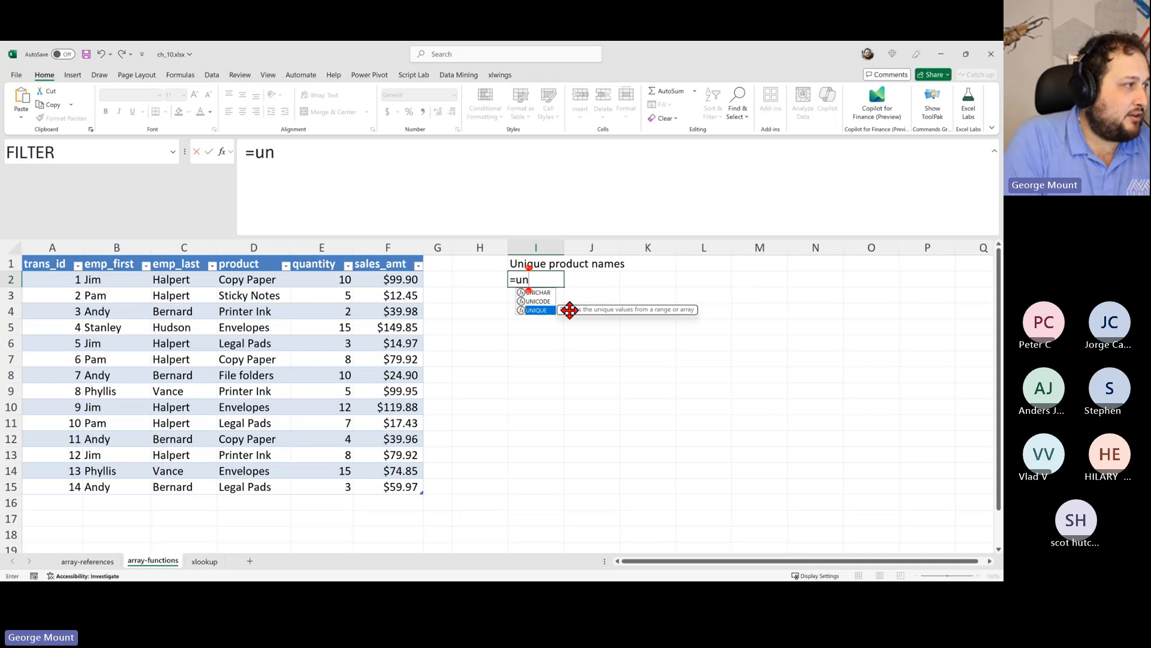
key(Tab)
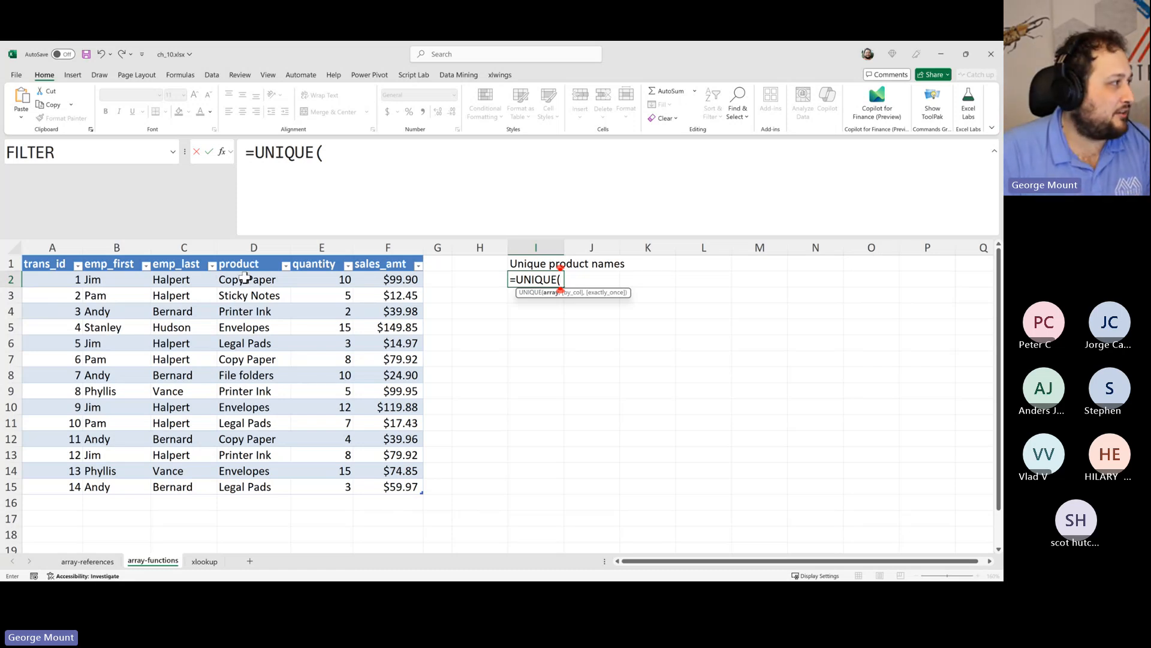
drag(245, 277, 226, 484)
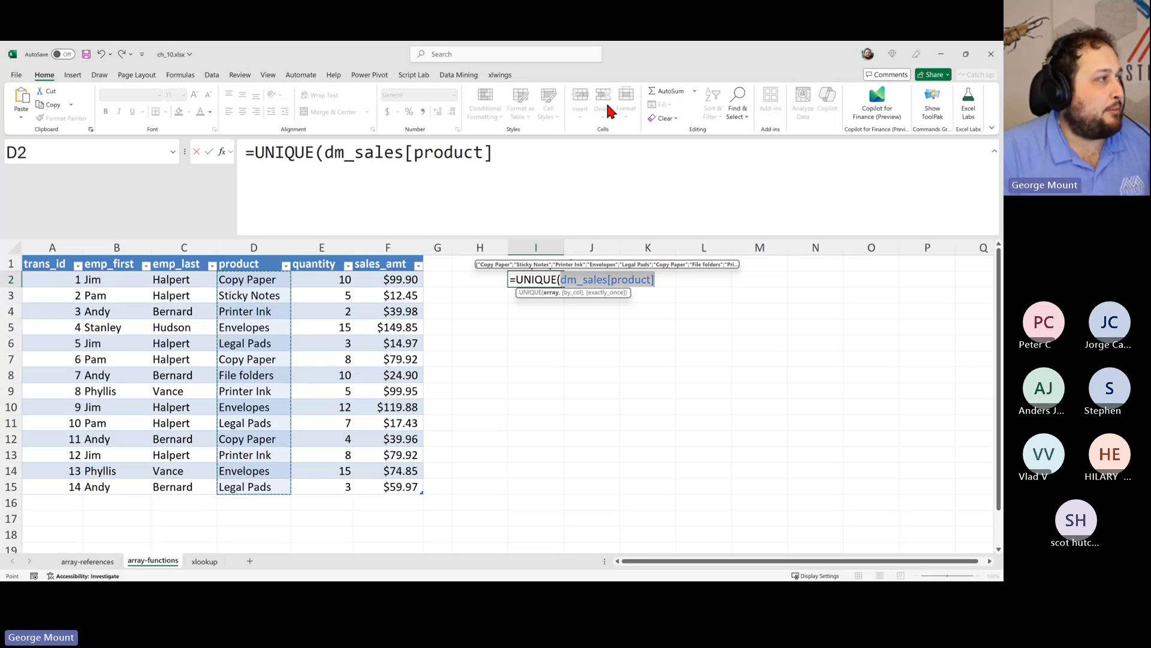
click(582, 166)
text(,)
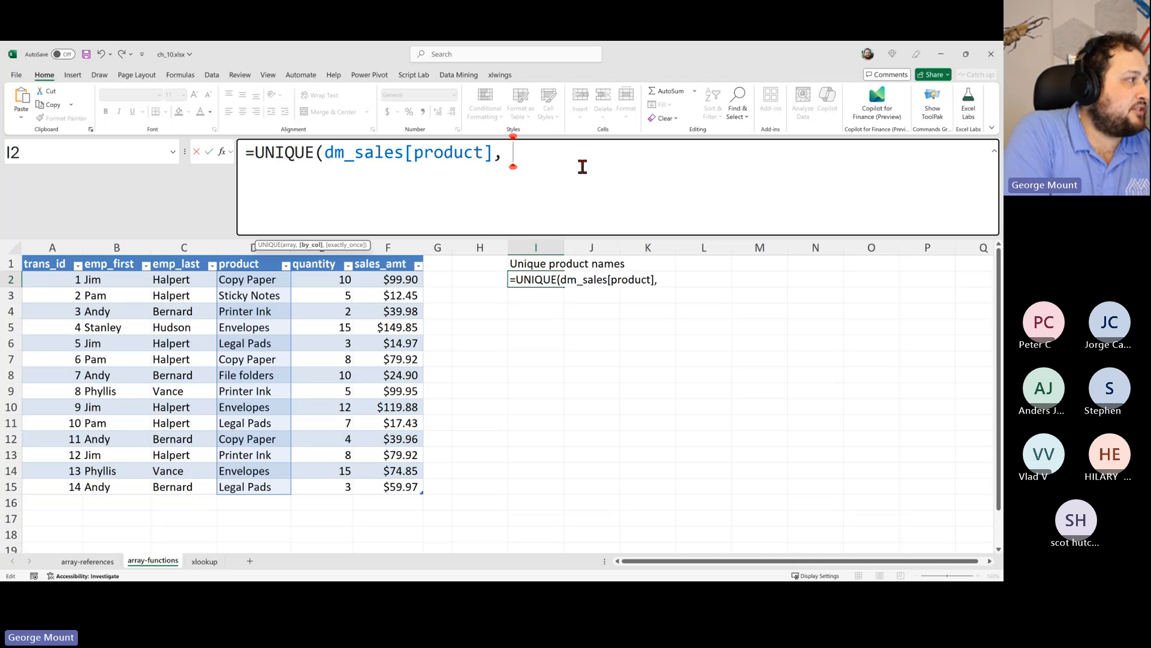
key(BackSpace)
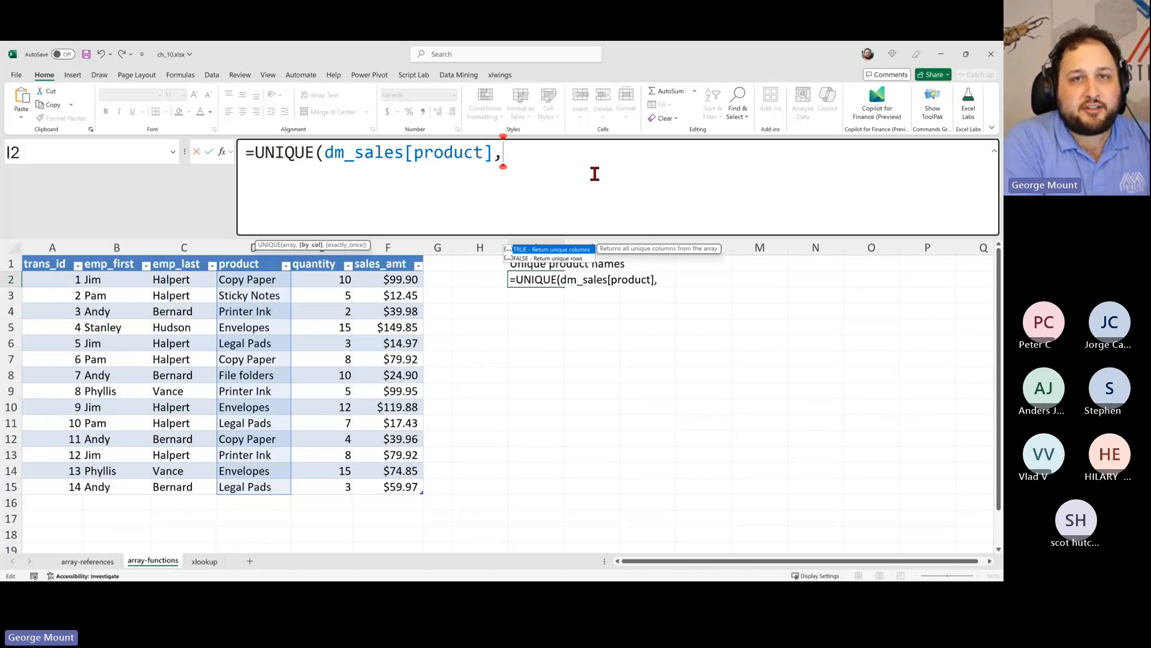
text(,)
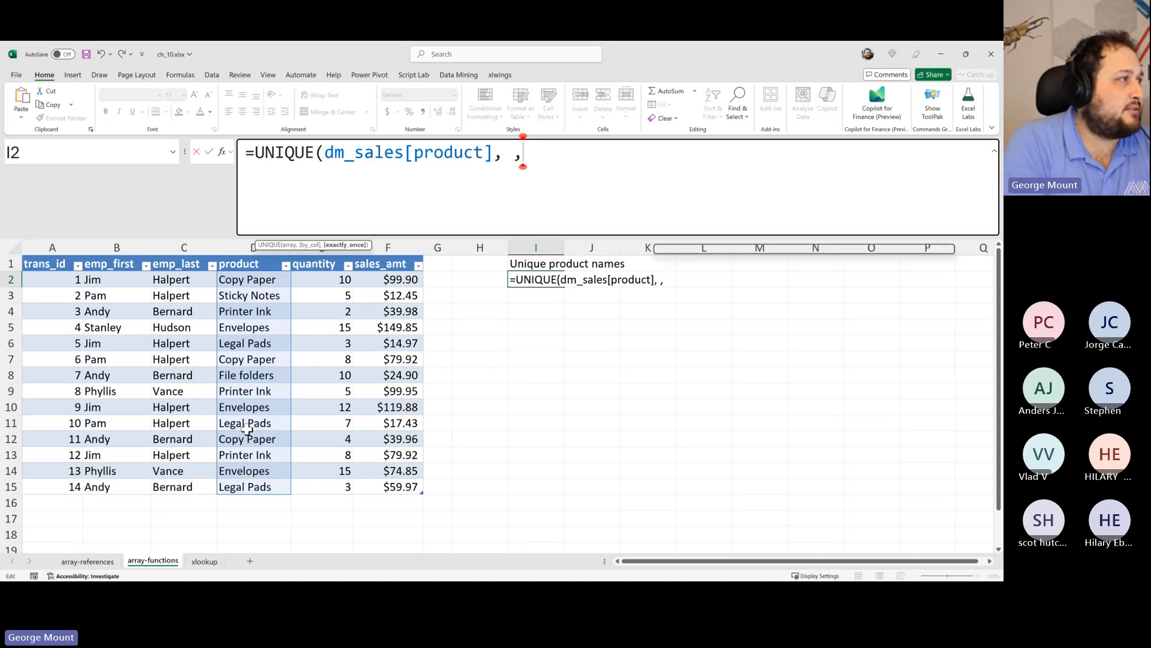
text(TRUE))
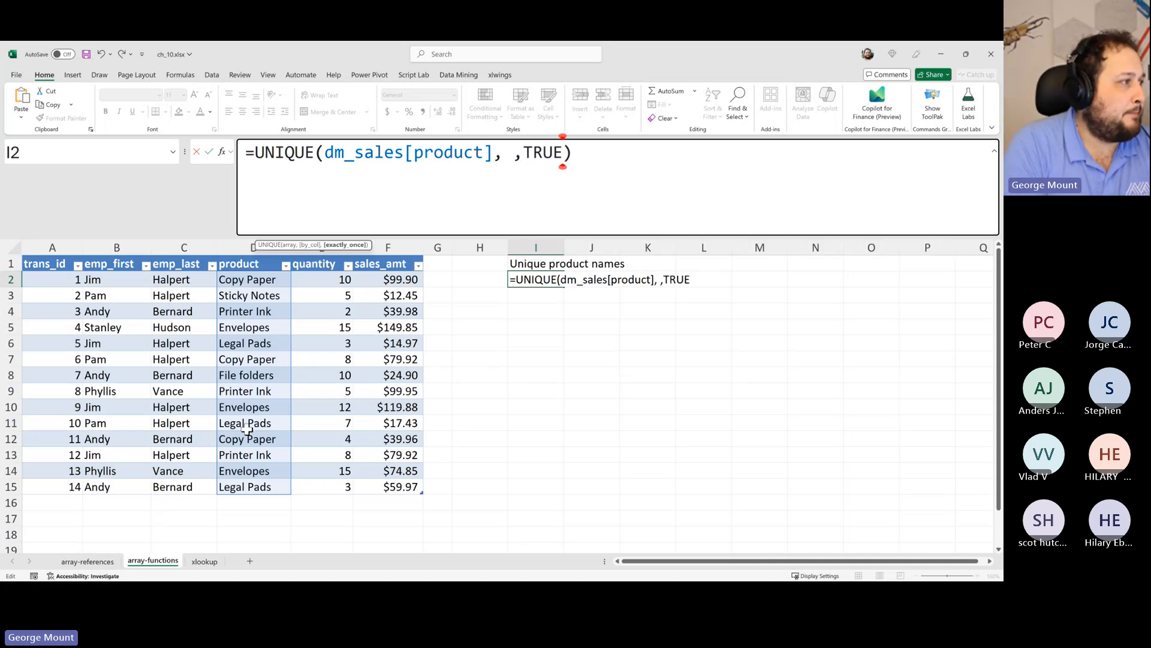
key(Return)
key(Up)
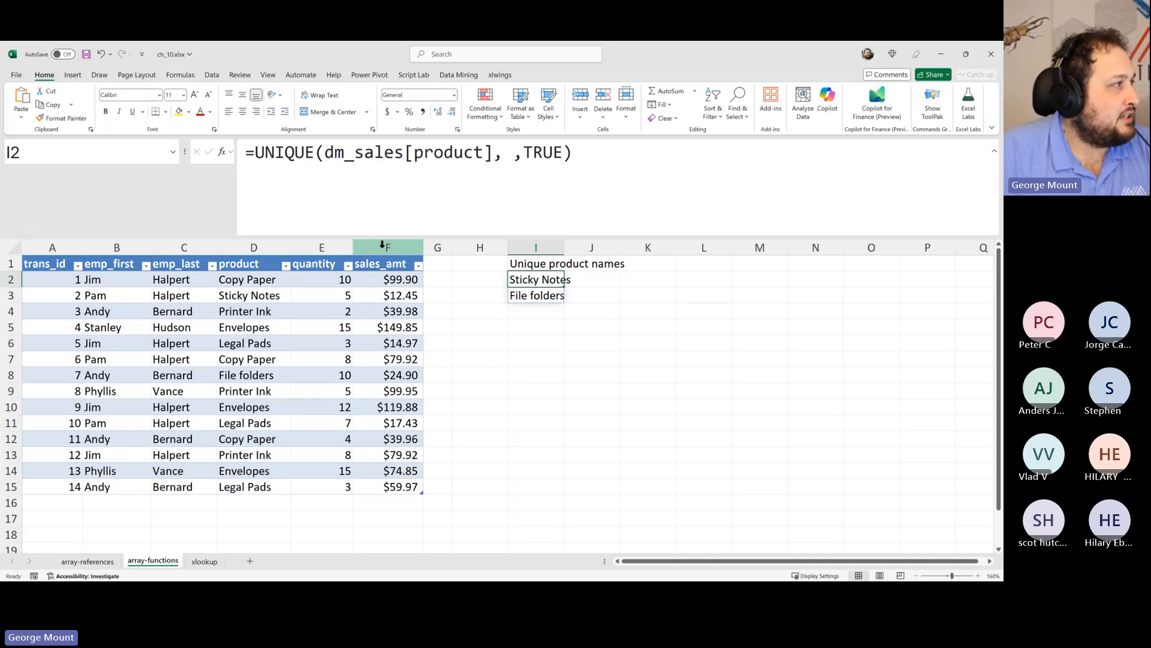
- Set the exactly_once argument of the UNIQUE formula in I2 to FALSE
click(566, 154)
key(BackSpace)
key(BackSpace)
key(BackSpace)
key(BackSpace)
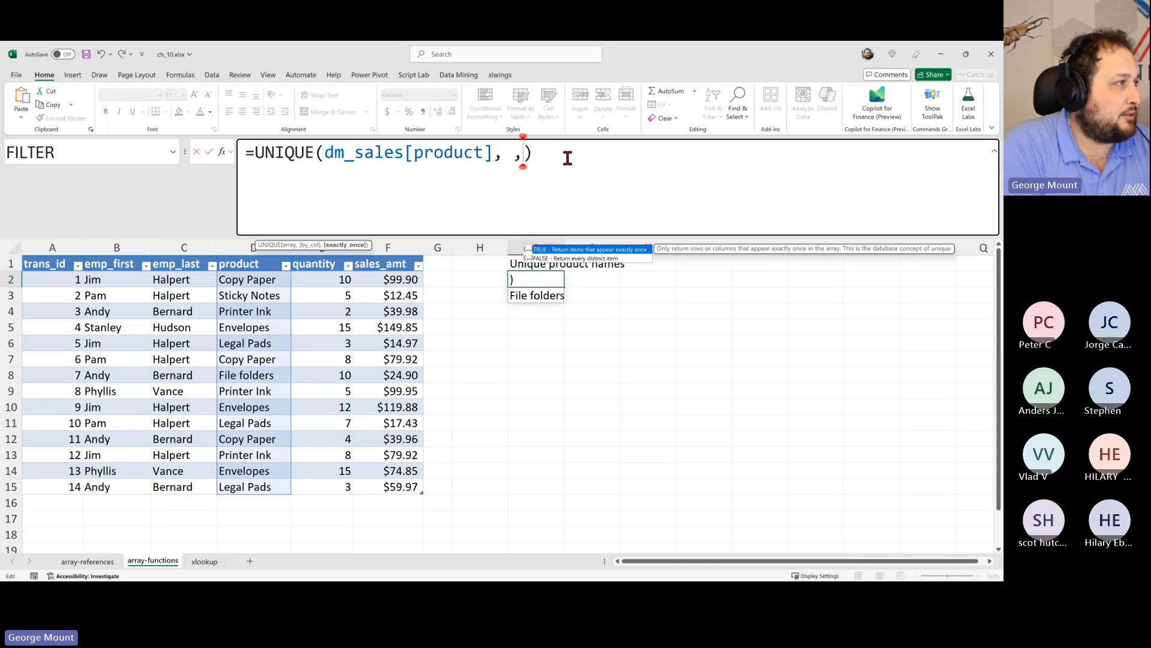
text(false)
key(Return)
key(Up)
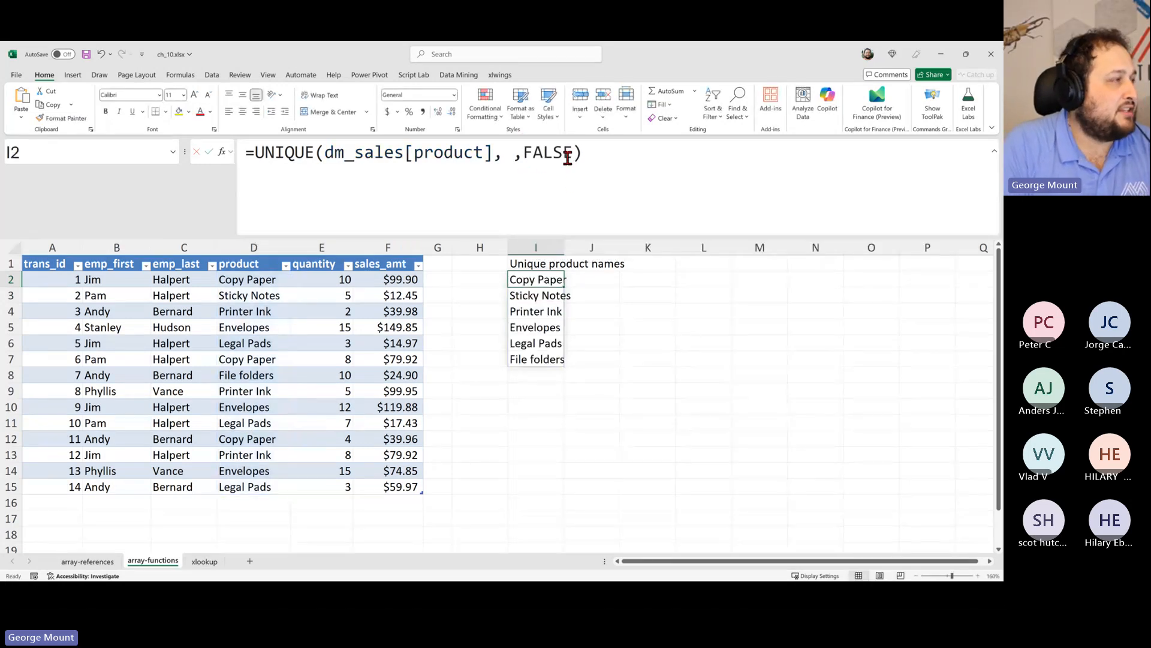
- Switch the exactly_once argument in I2 to TRUE and then back to FALSE to compare the two product lists
drag(567, 157, 524, 158)
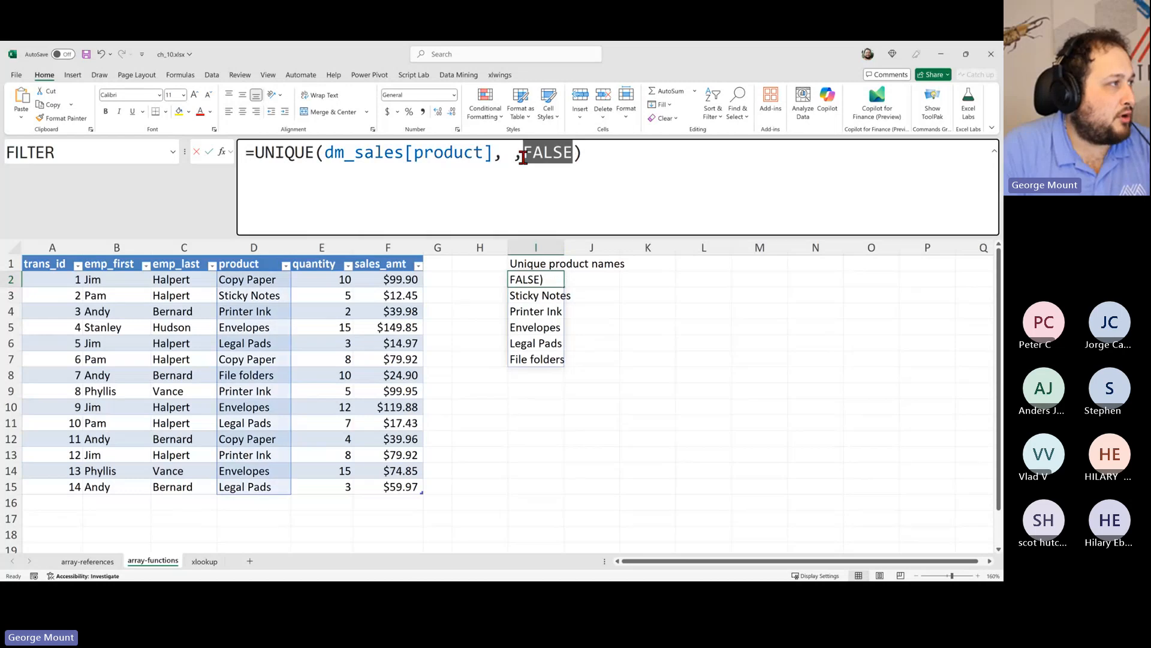
text(TRUE)
key(Return)
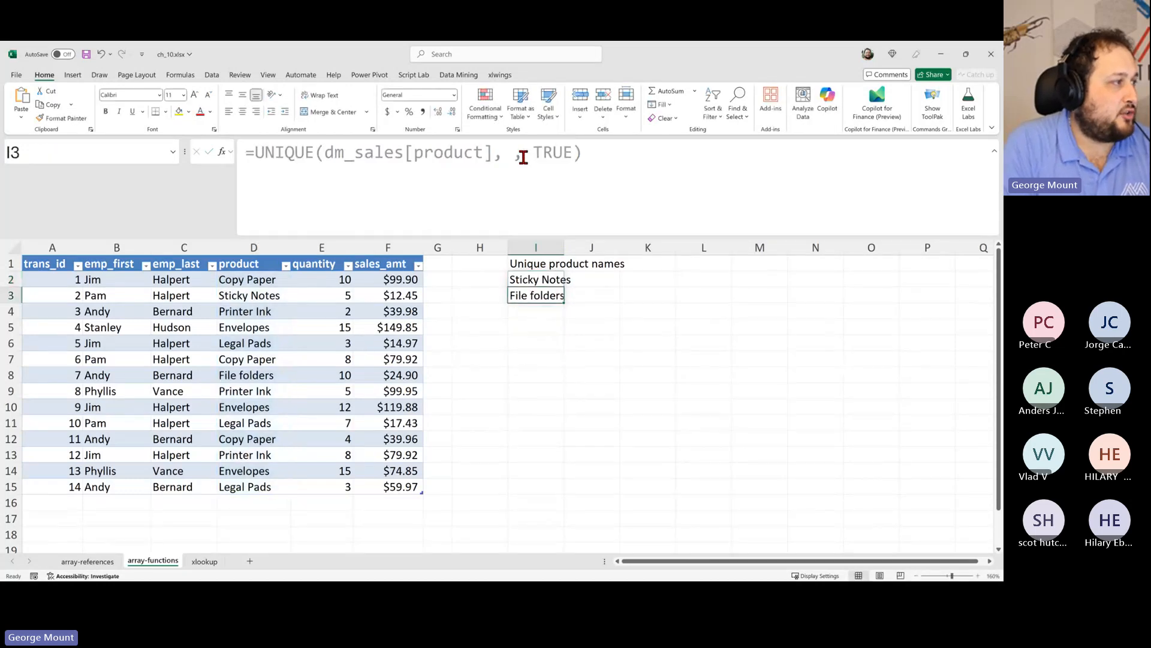
key(Up)
drag(573, 156, 534, 156)
text(false)
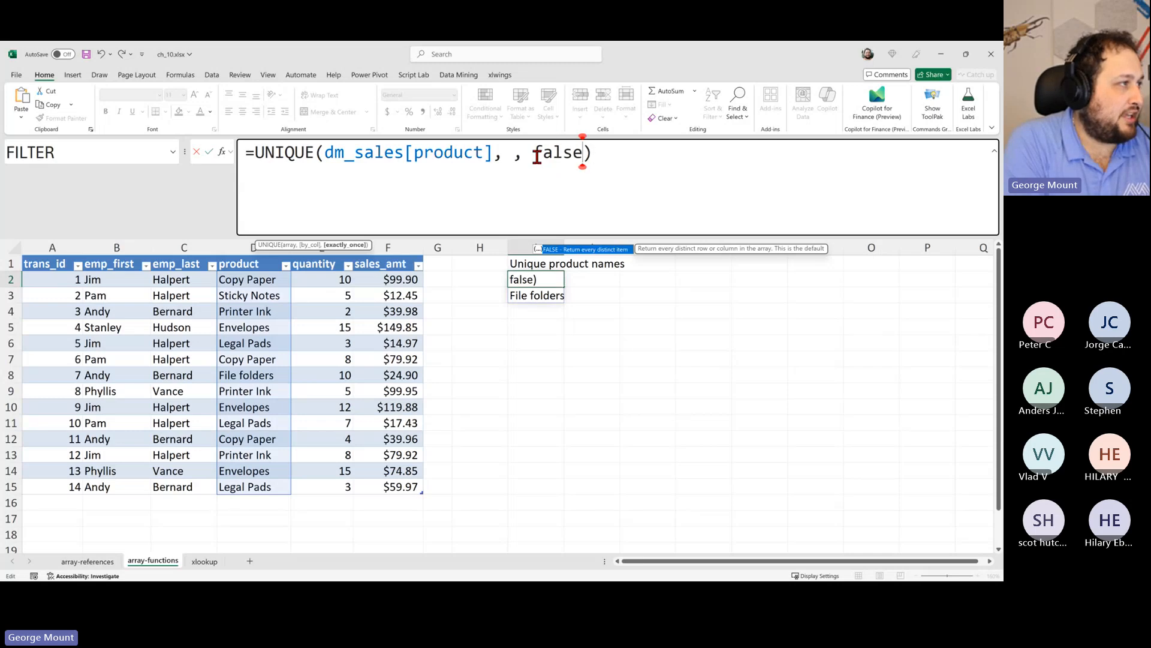
key(Return)
key(Up)
- Compare the UNIQUE formula in I2 and its spilled list with the source values in the product column
triple_click(580, 205)
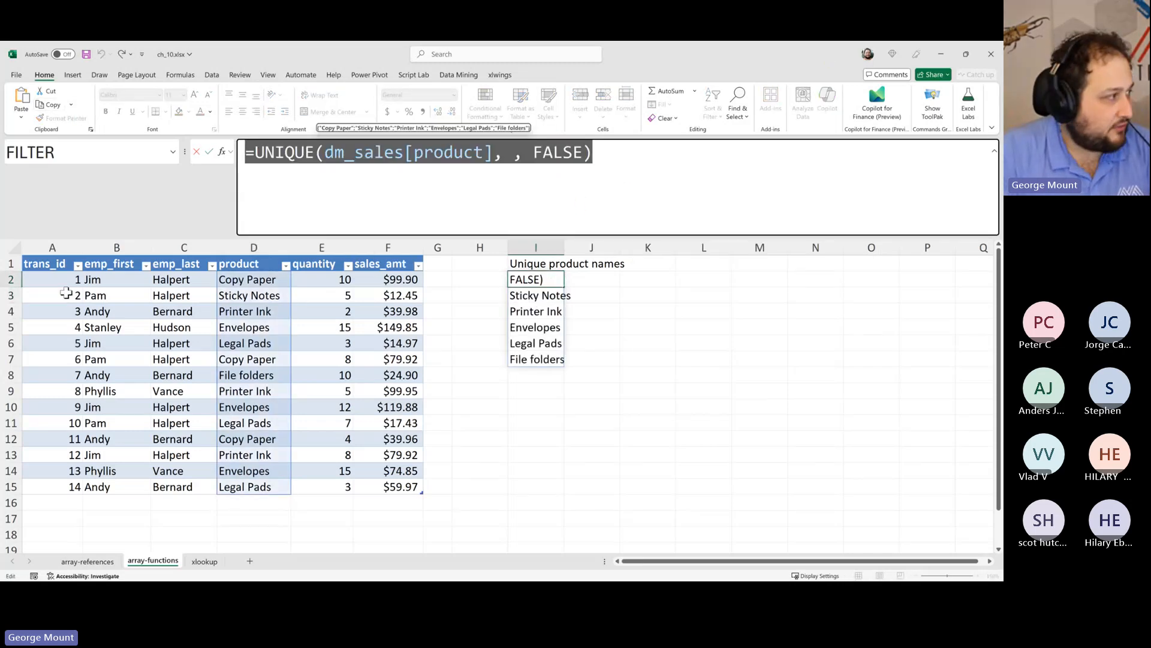
key(Escape)
drag(268, 288, 231, 490)
click(211, 75)
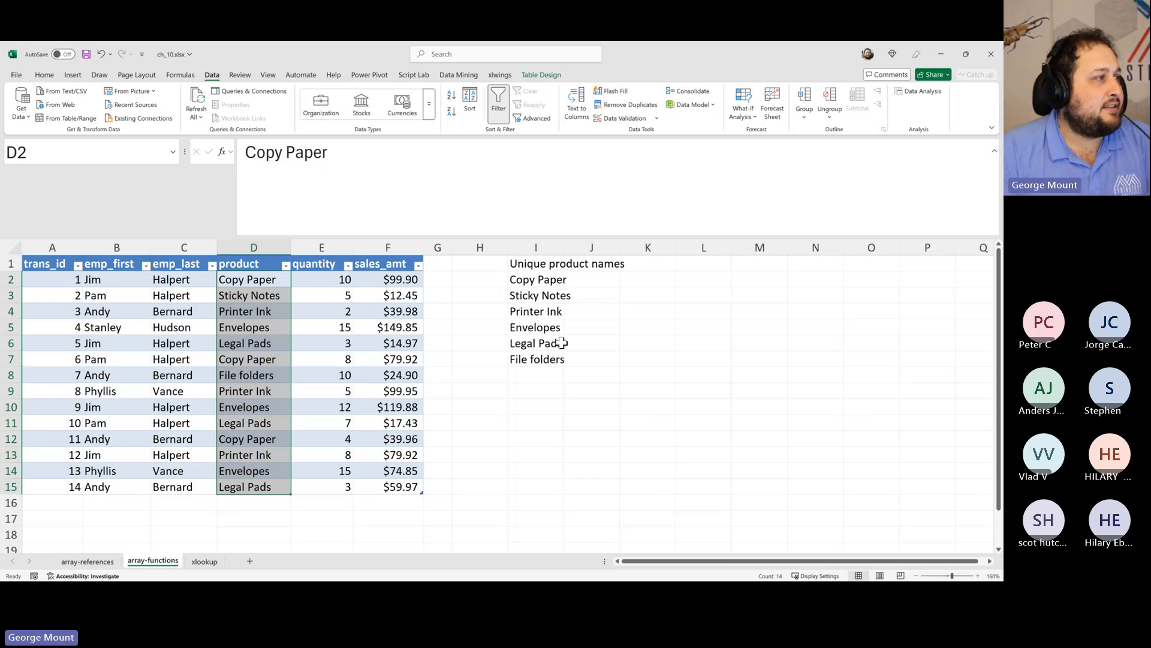
click(530, 281)
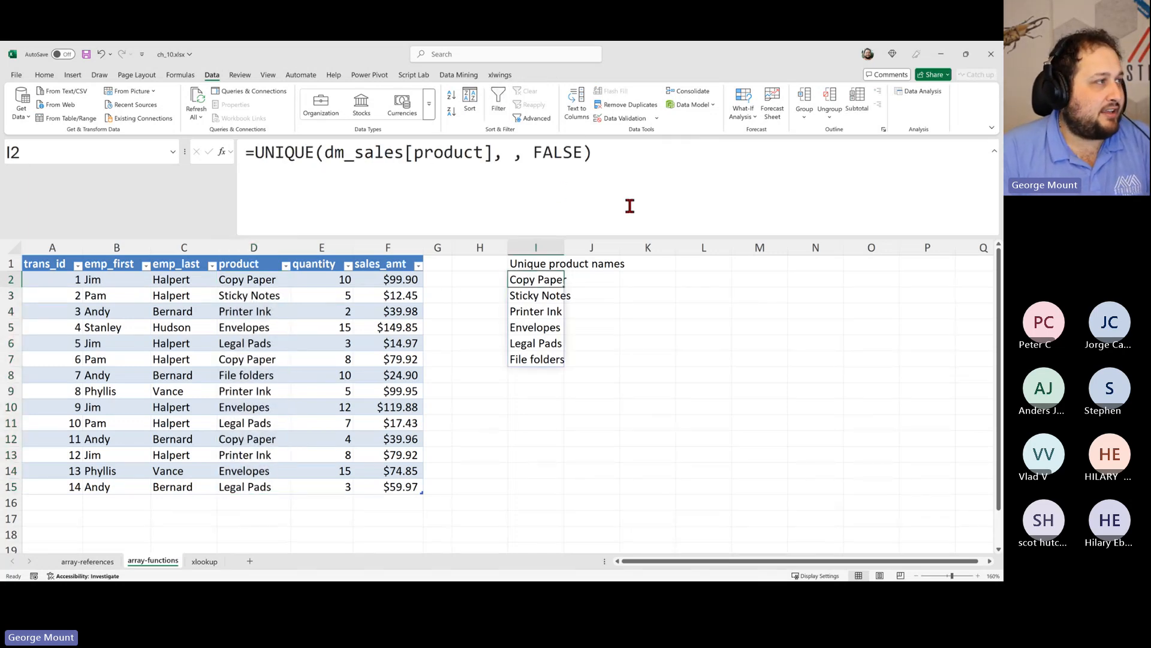
click(260, 377)
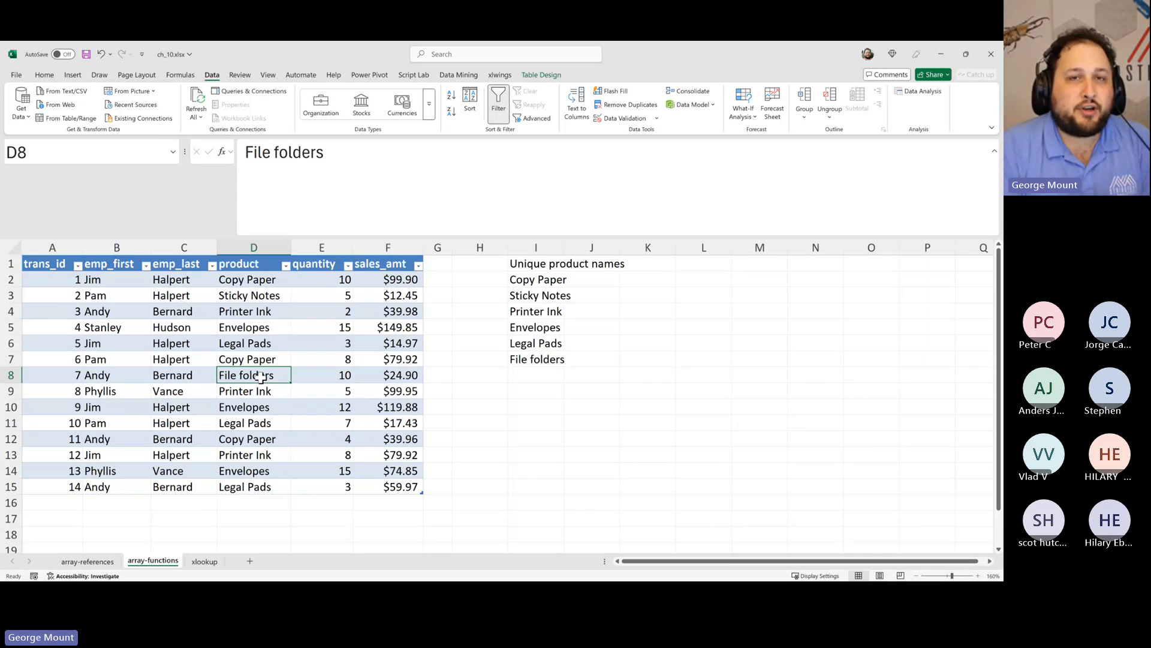
click(531, 295)
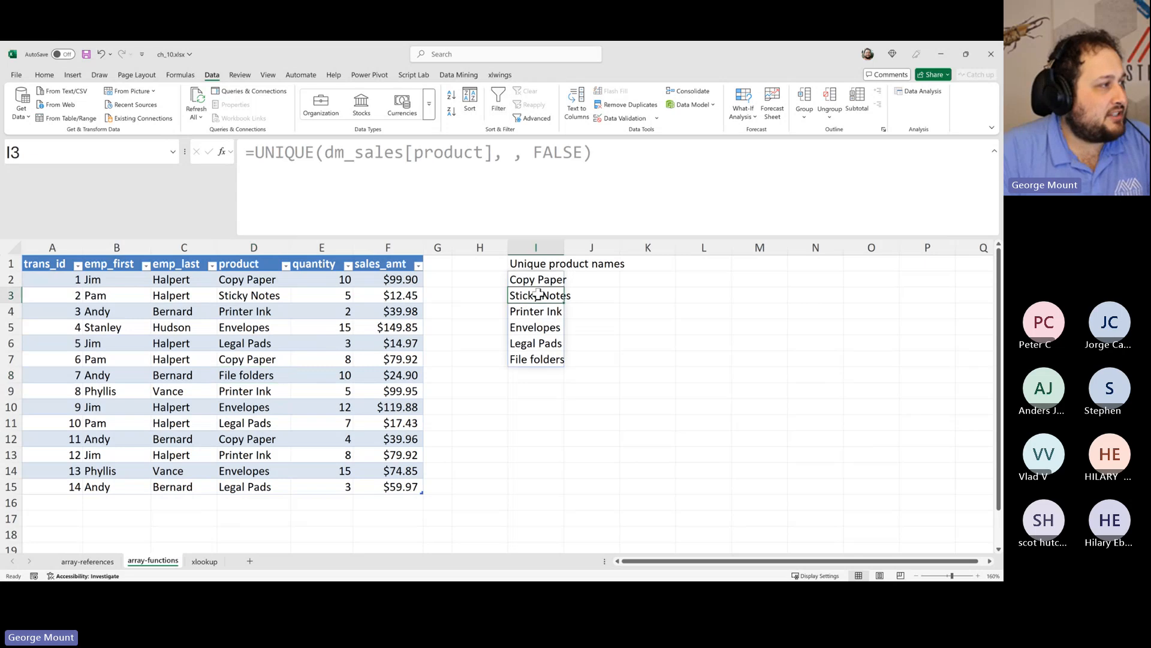
click(517, 281)
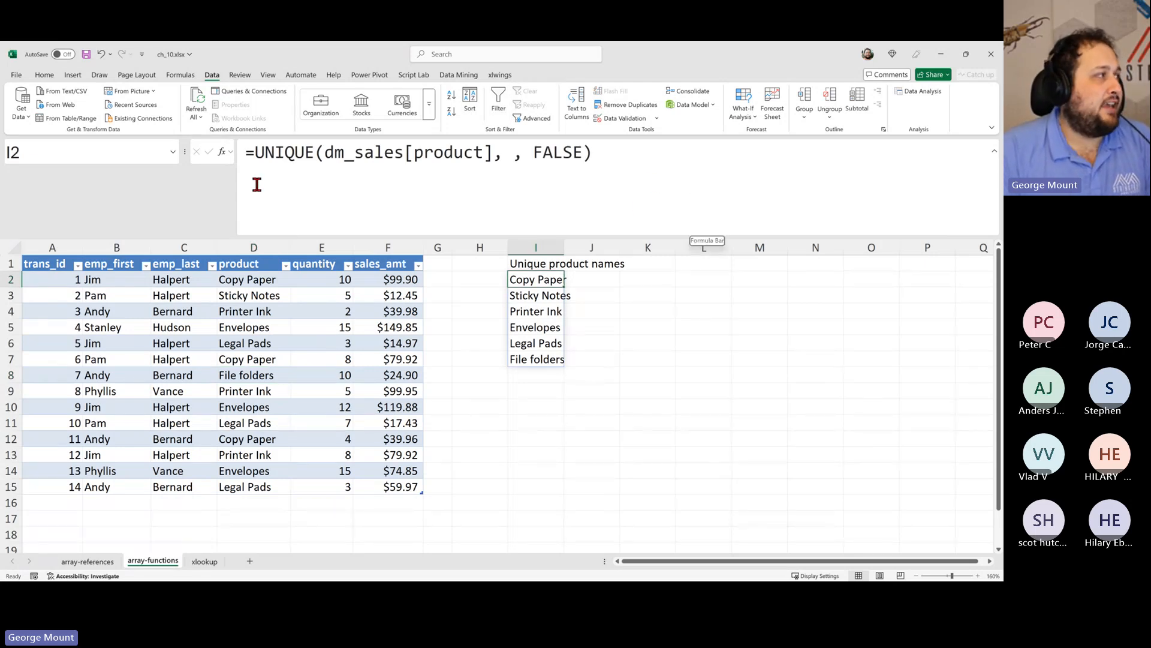
click(338, 327)
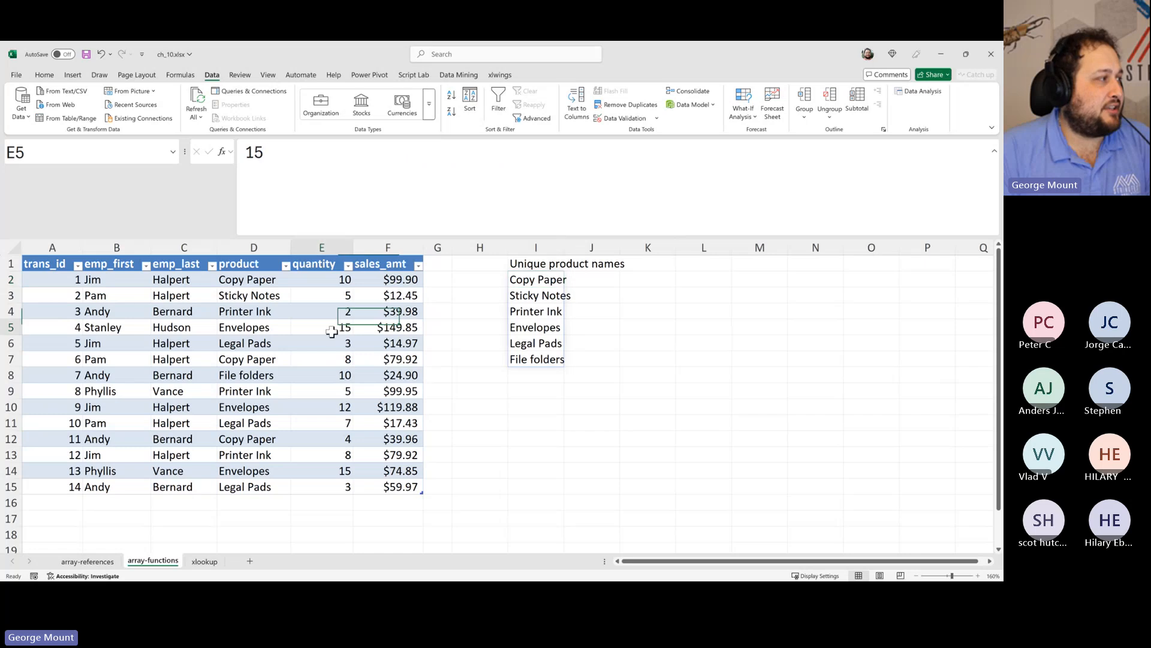
click(237, 359)
- Add the products New and New 2 in D16 and D17, directly below the table
click(249, 499)
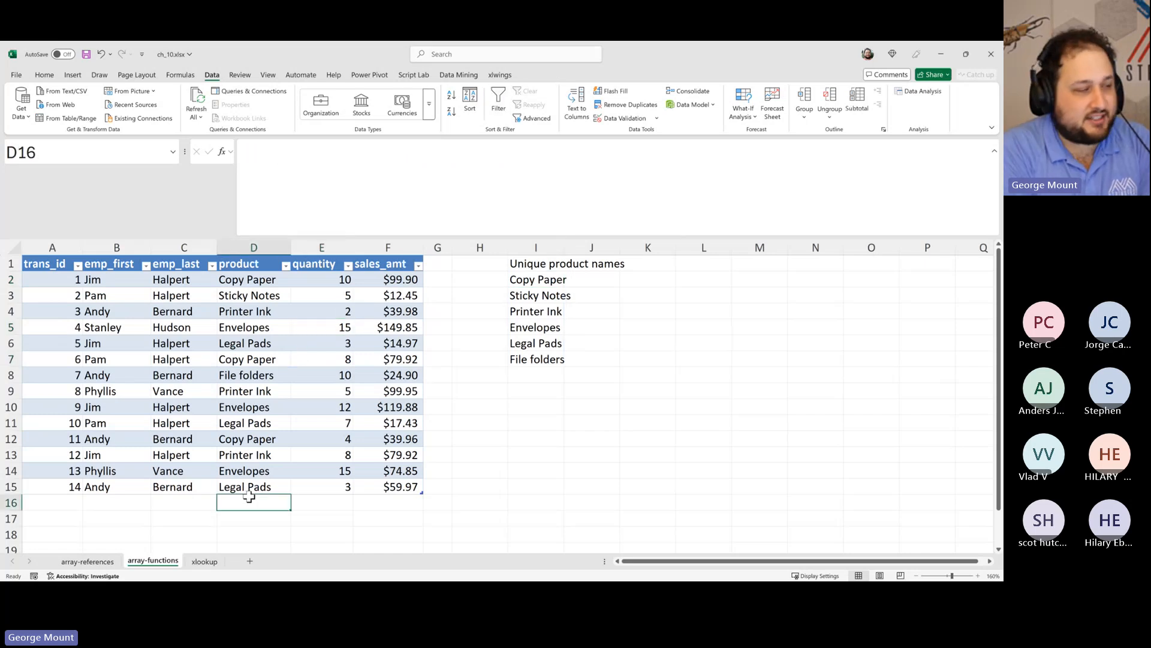
text(New)
key(Return)
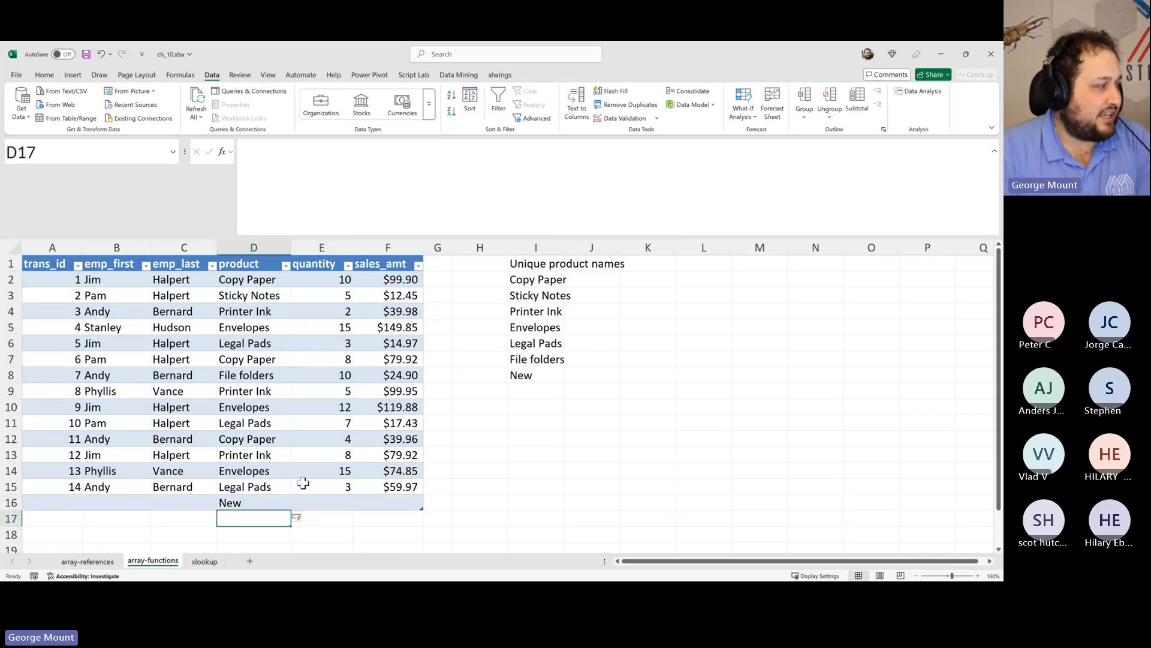
text(New 2)
key(Up)
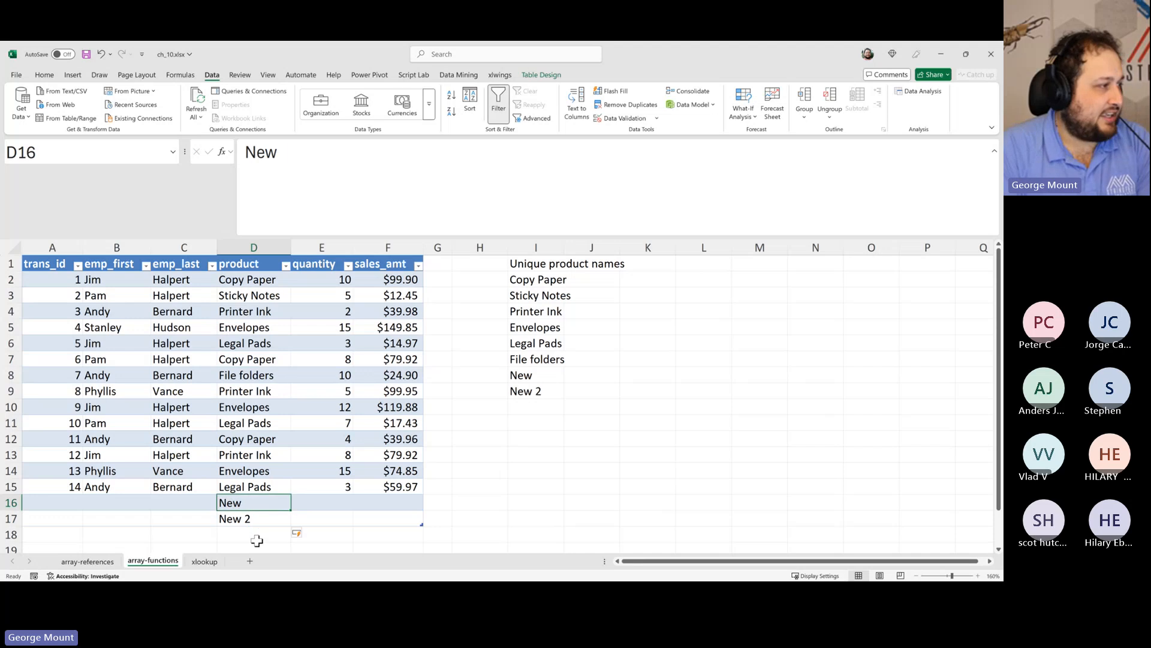
- Clear the product in D13
key(Up)
key(Up)
key(Up)
key(Delete)
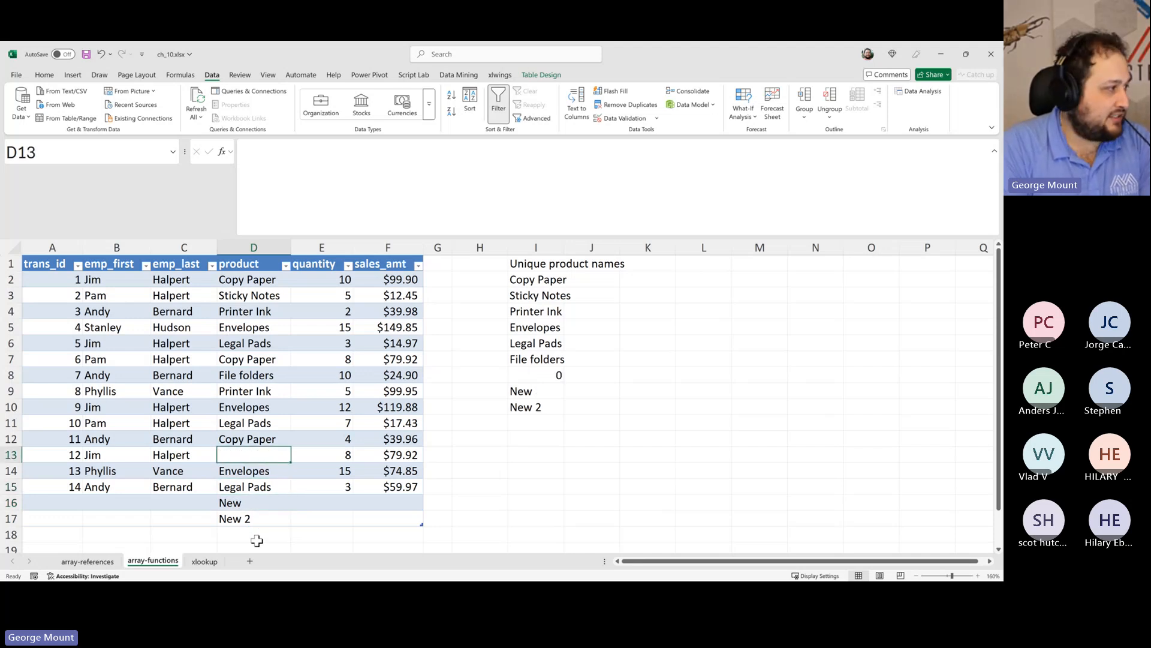
- Undo the clearing of D13 and the addition of the two test products below the table
key(Up)
key(ctrl+z)
key(ctrl+z)
key(ctrl+z)
key(ctrl+z)
key(ctrl+z)
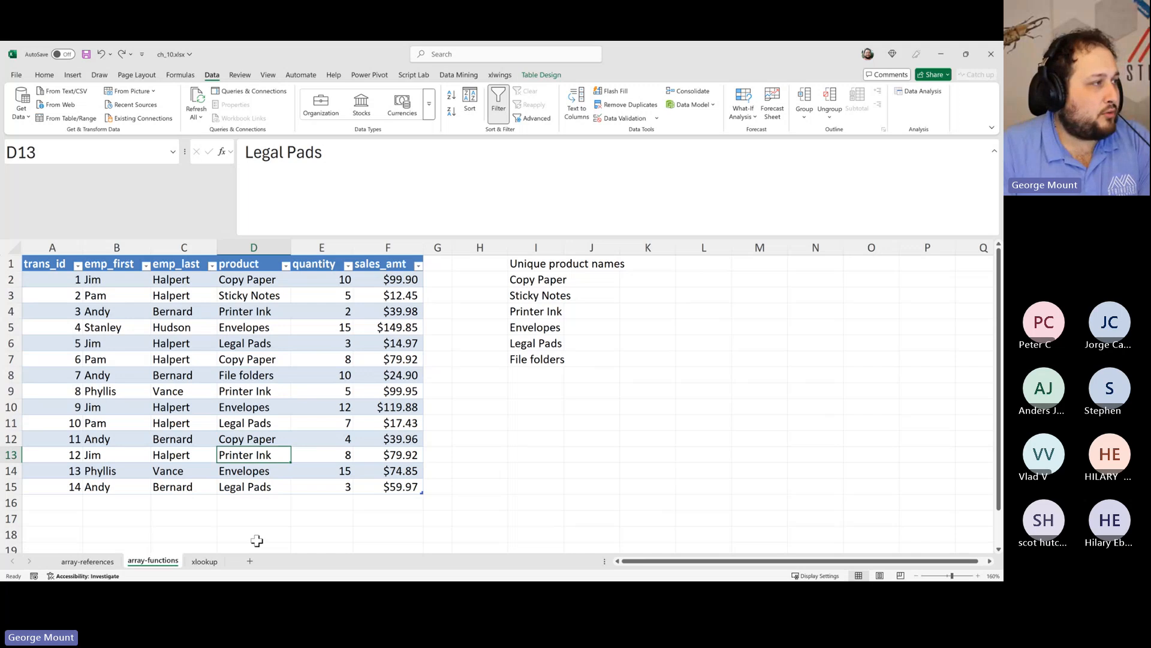
- Review the full UNIQUE formula in I2 under the Unique product names header, leaving it unedited
click(549, 263)
click(552, 280)
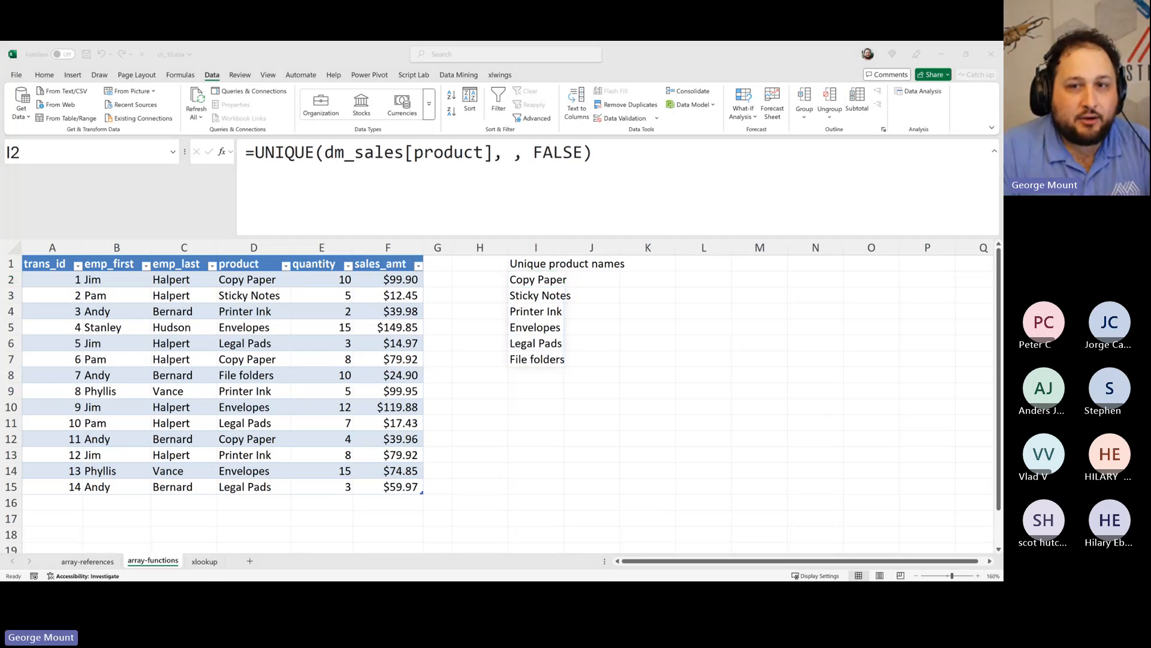
key(alt+Tab)
key(alt+Tab)
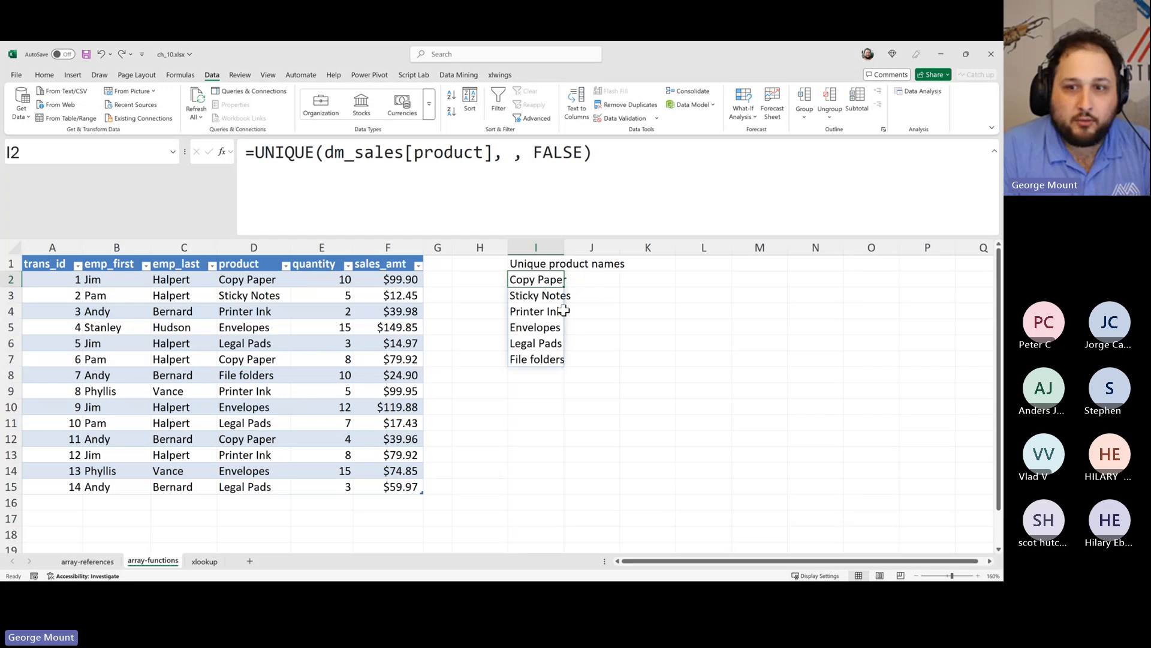
triple_click(439, 147)
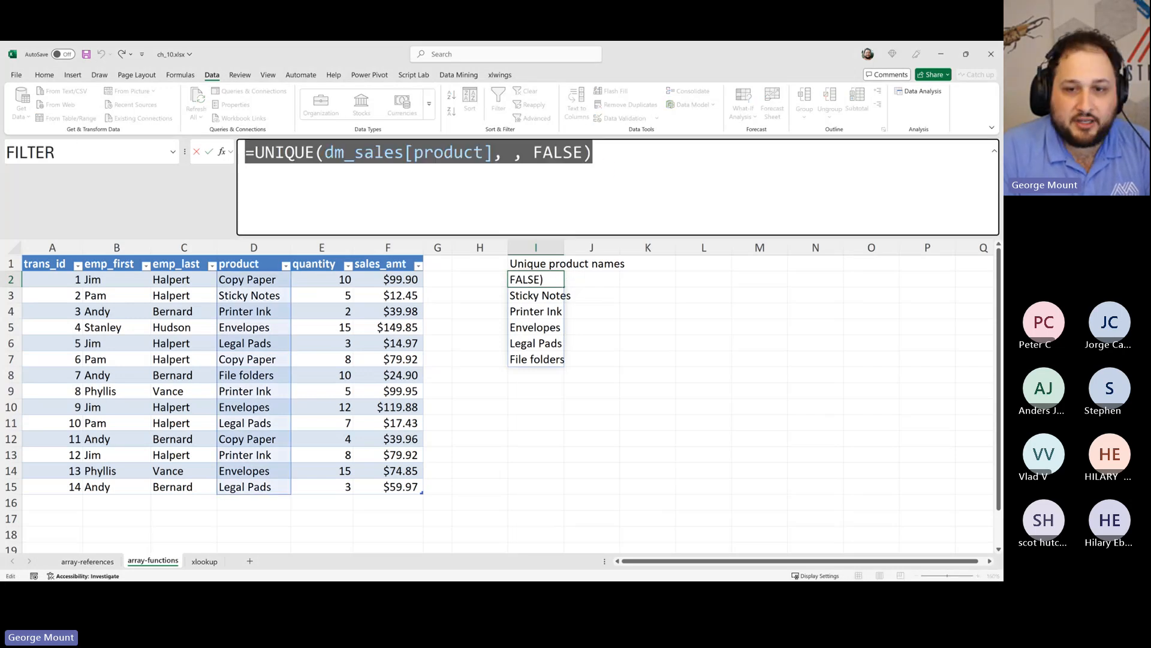
key(alt+Tab)
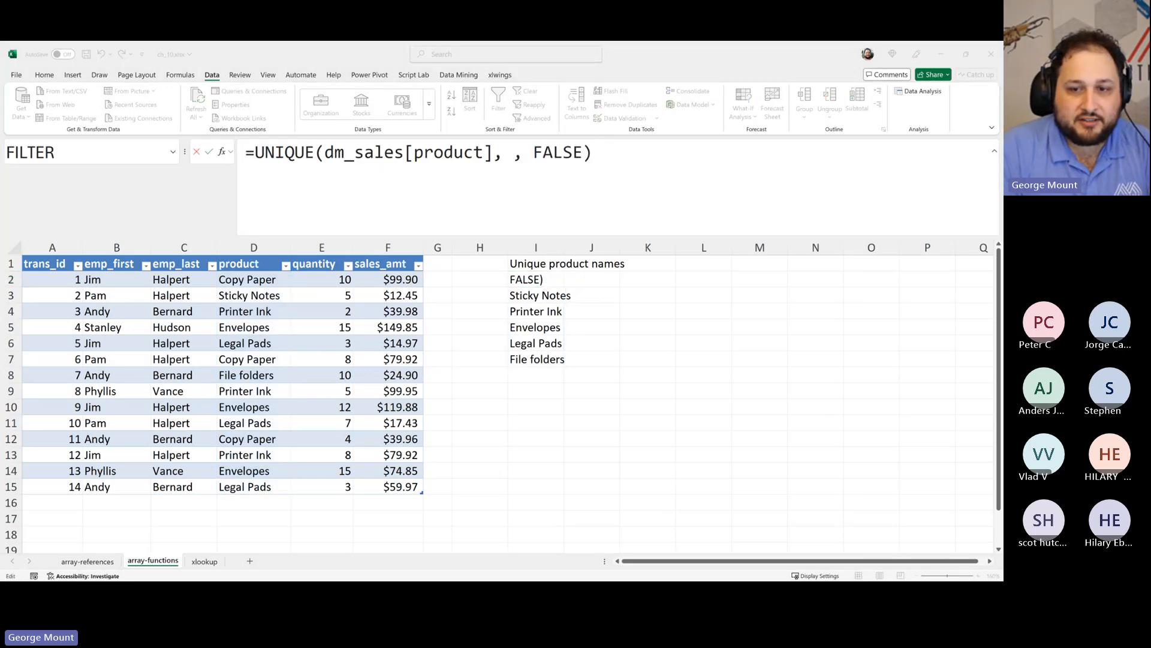
key(alt+Tab)
key(Escape)
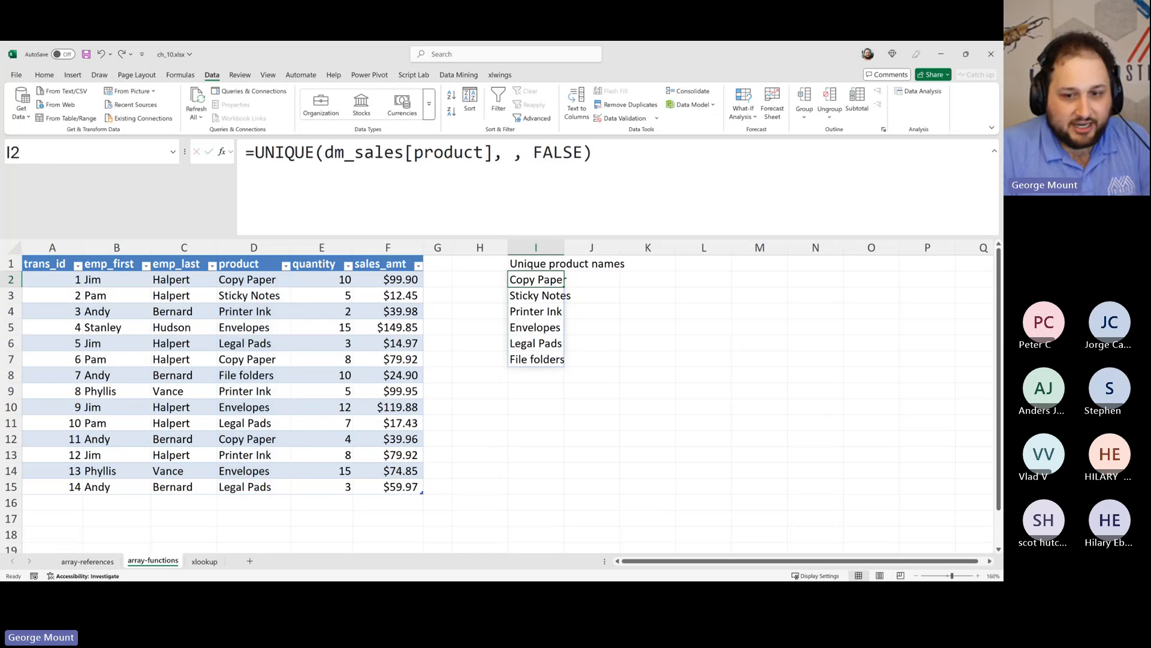
- Switch to ch_10_solutions.xlsx, view its array-functions sheet, and minimize that workbook to return to ch_10.xlsx
key(alt+Tab)
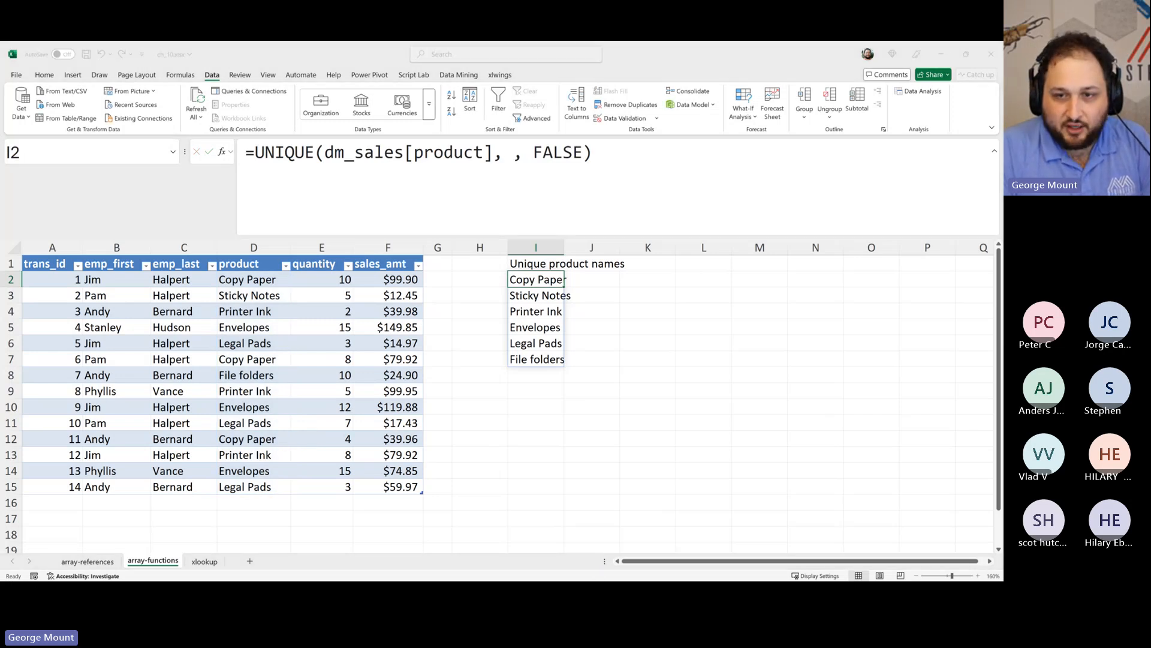
click(191, 334)
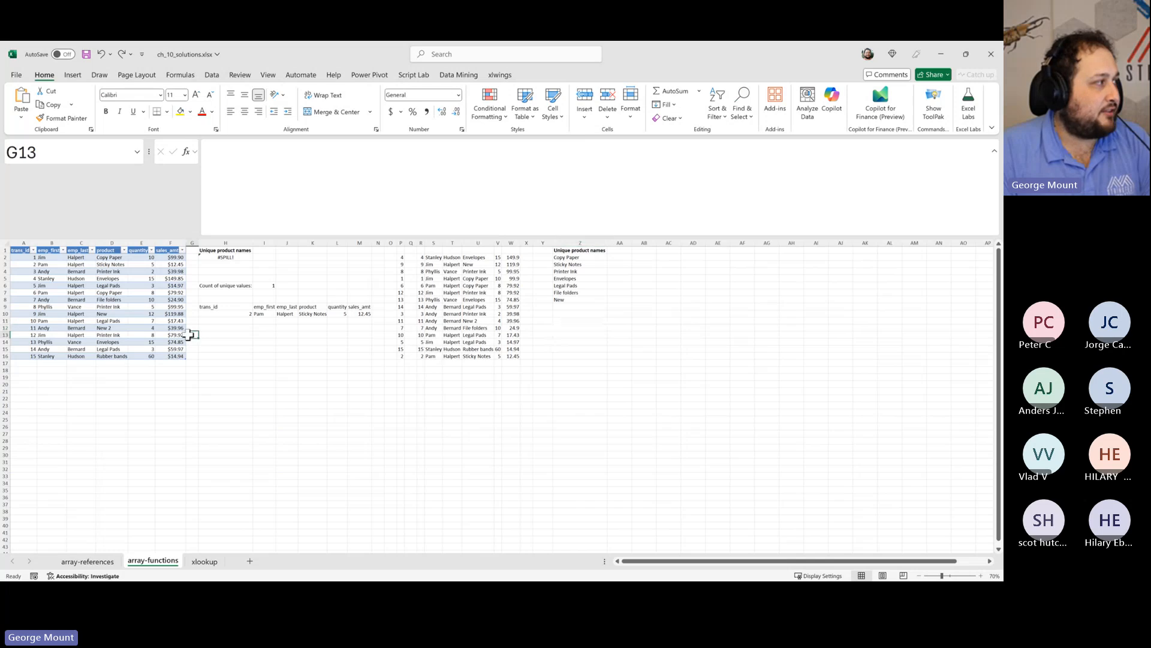
click(942, 54)
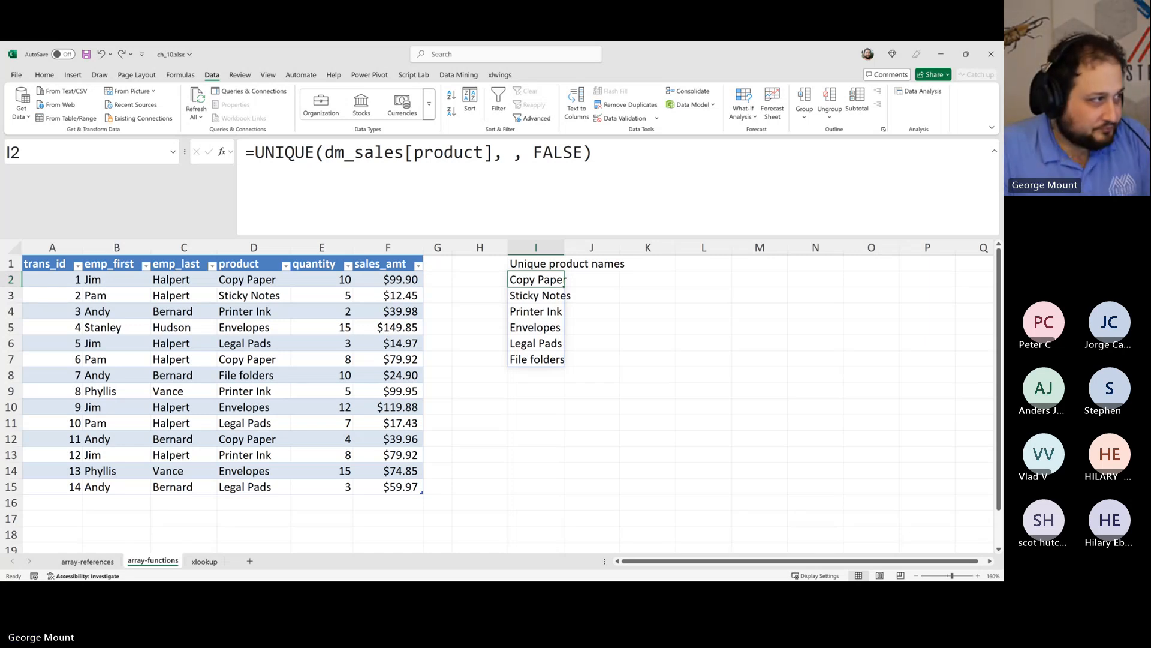
- Auto-fit column I to the width of its Unique product names header and list
click(638, 421)
click(553, 281)
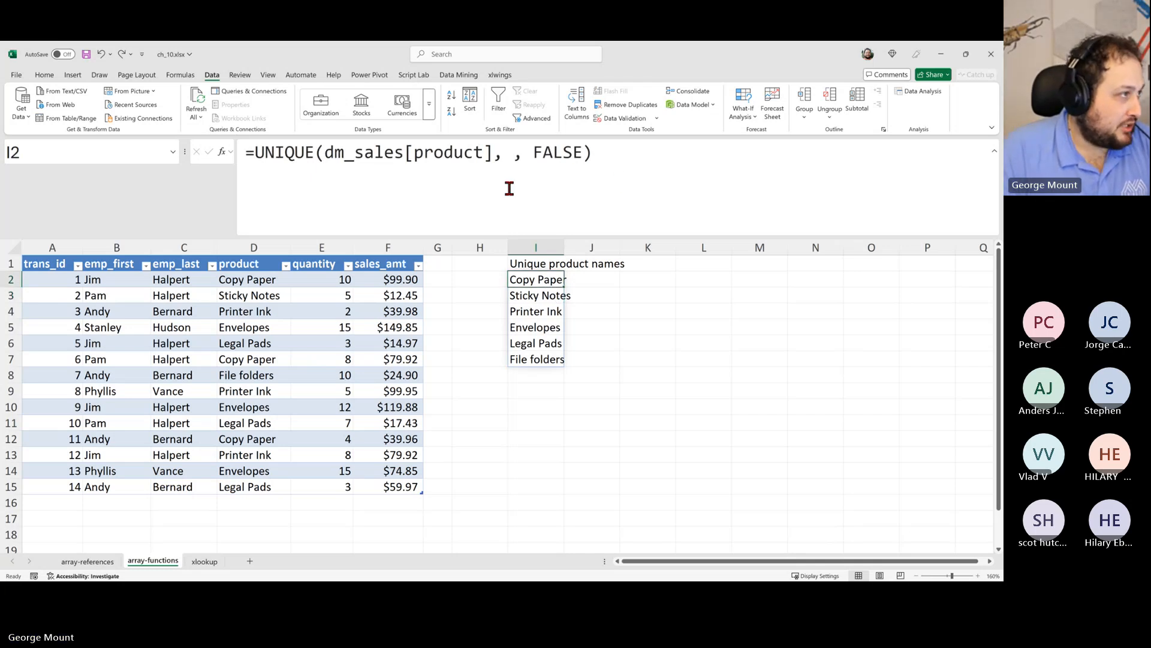
double_click(564, 248)
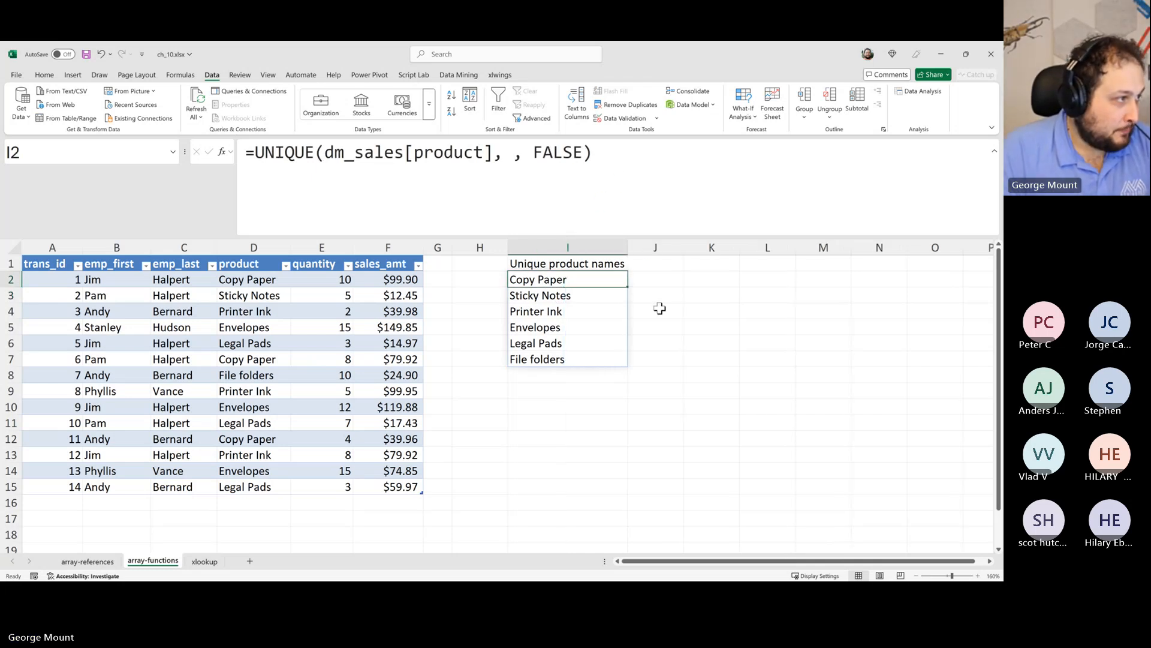
click(689, 356)
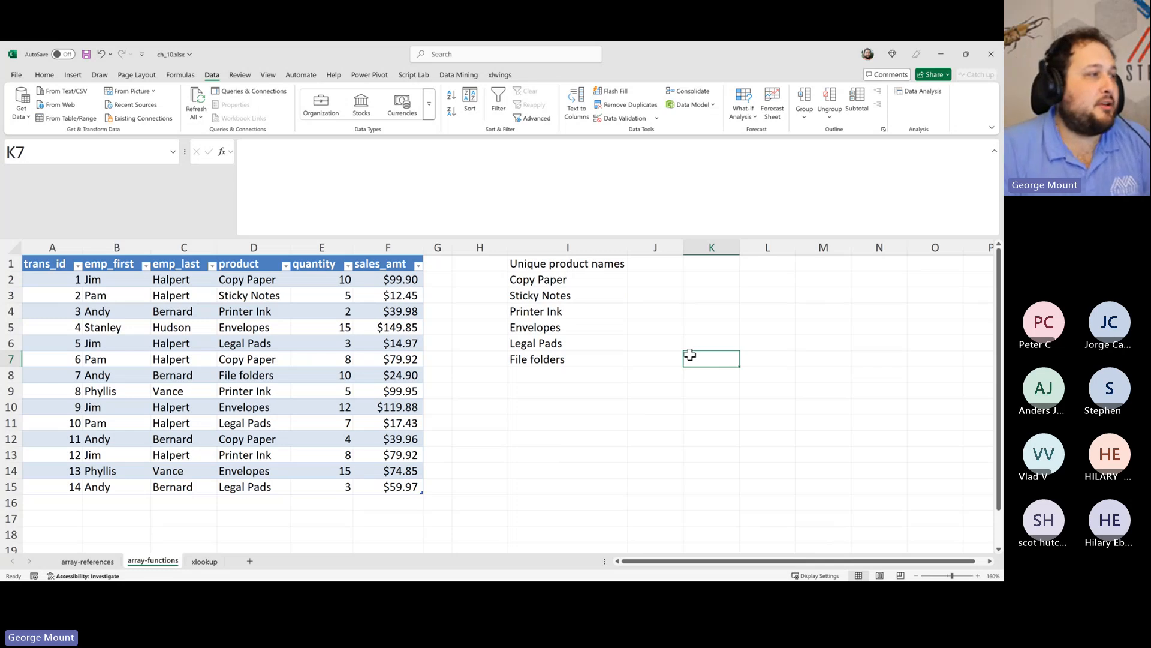
- Enter =SUM(dm_sales[sales_amt]) in I13 to total the table's sales amounts
click(578, 283)
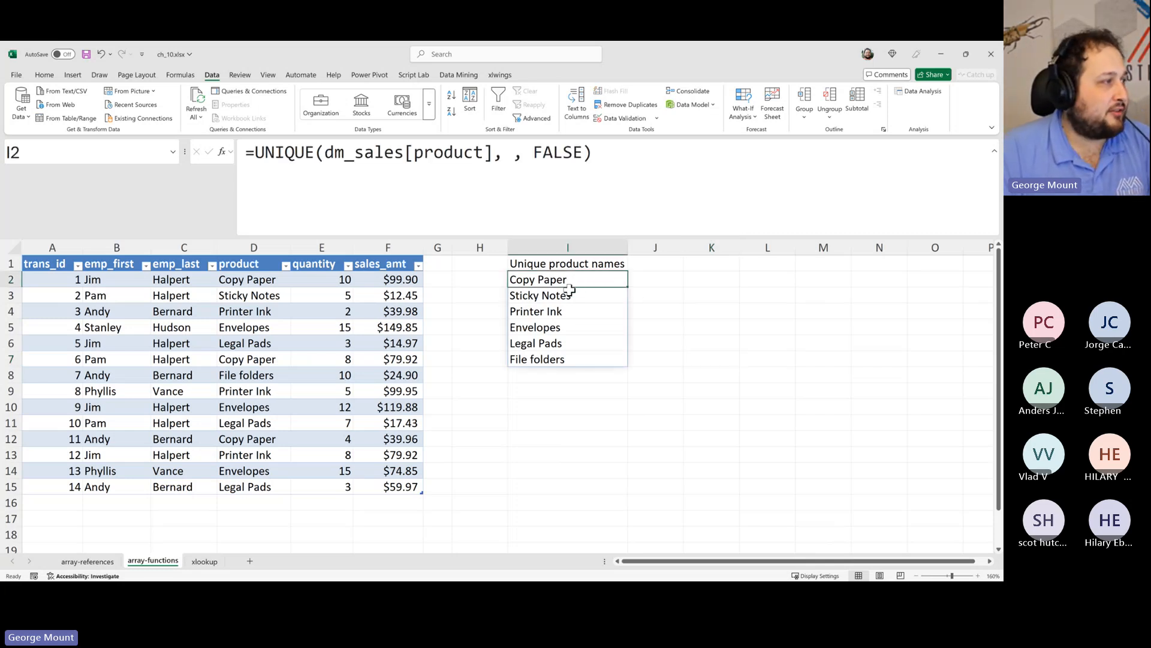
click(197, 296)
click(569, 459)
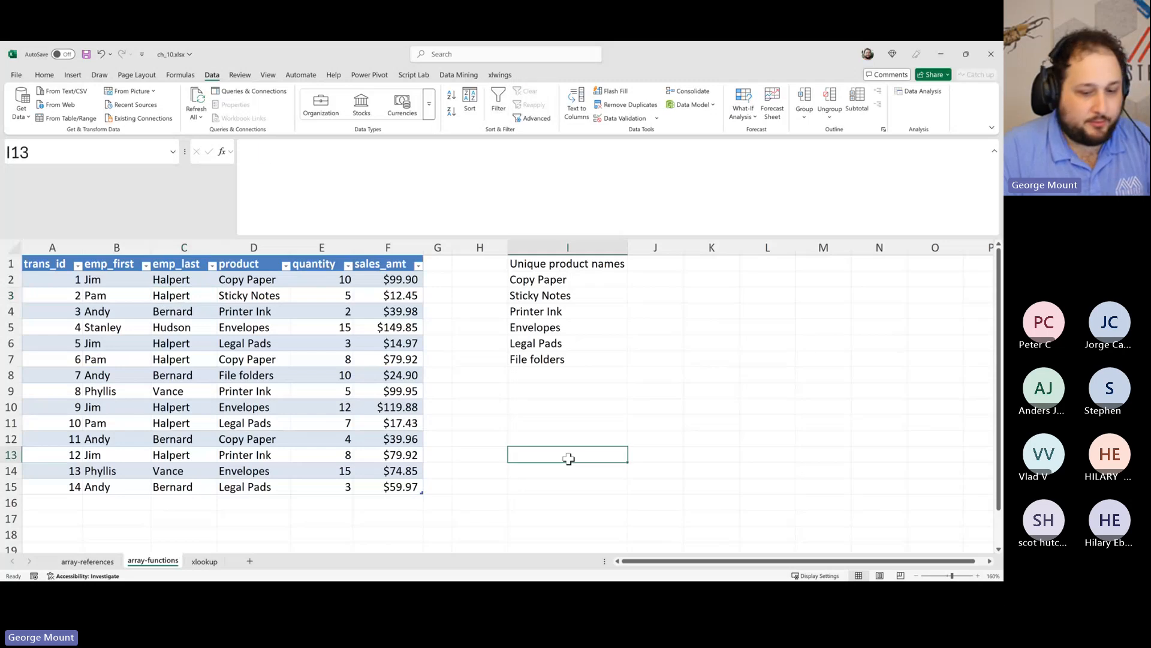
text(=sum)
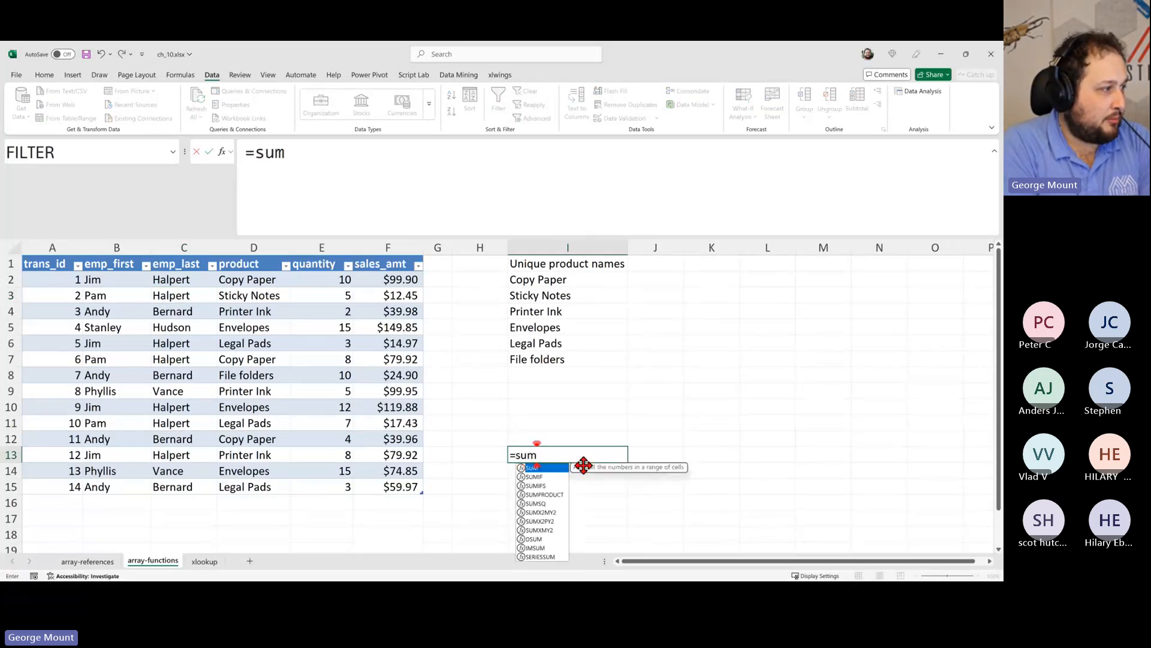
key(Tab)
drag(403, 290, 386, 483)
key(Return)
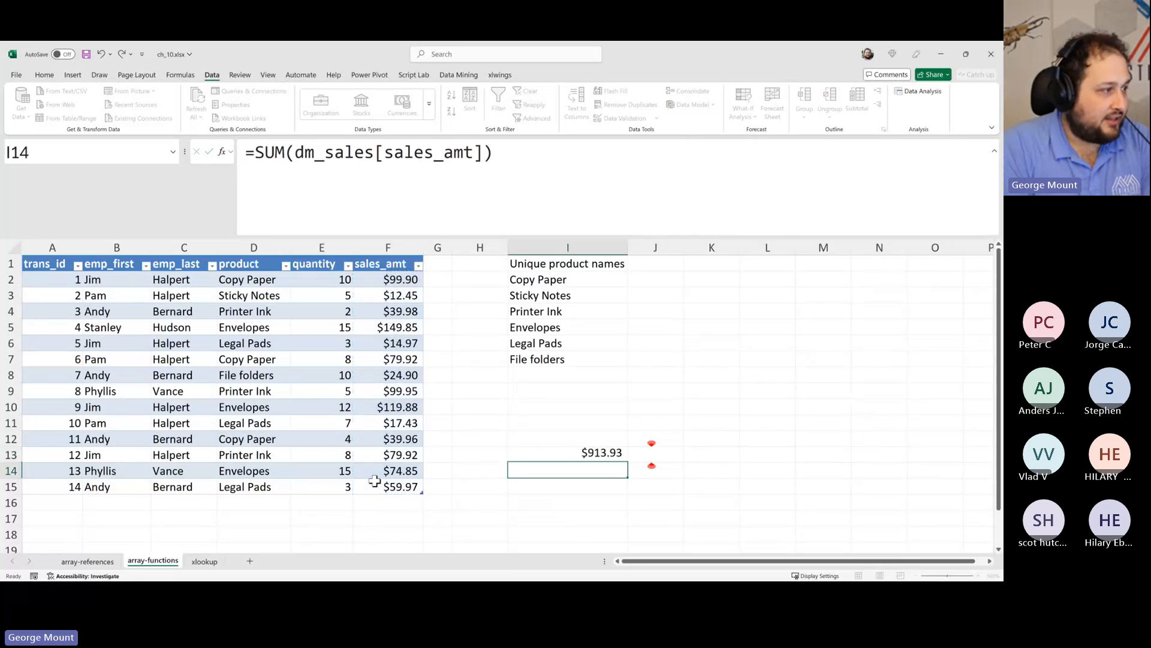
- Enter =I13 * 0.05 in I14 to calculate five percent of the sales total
text(=)
key(Up)
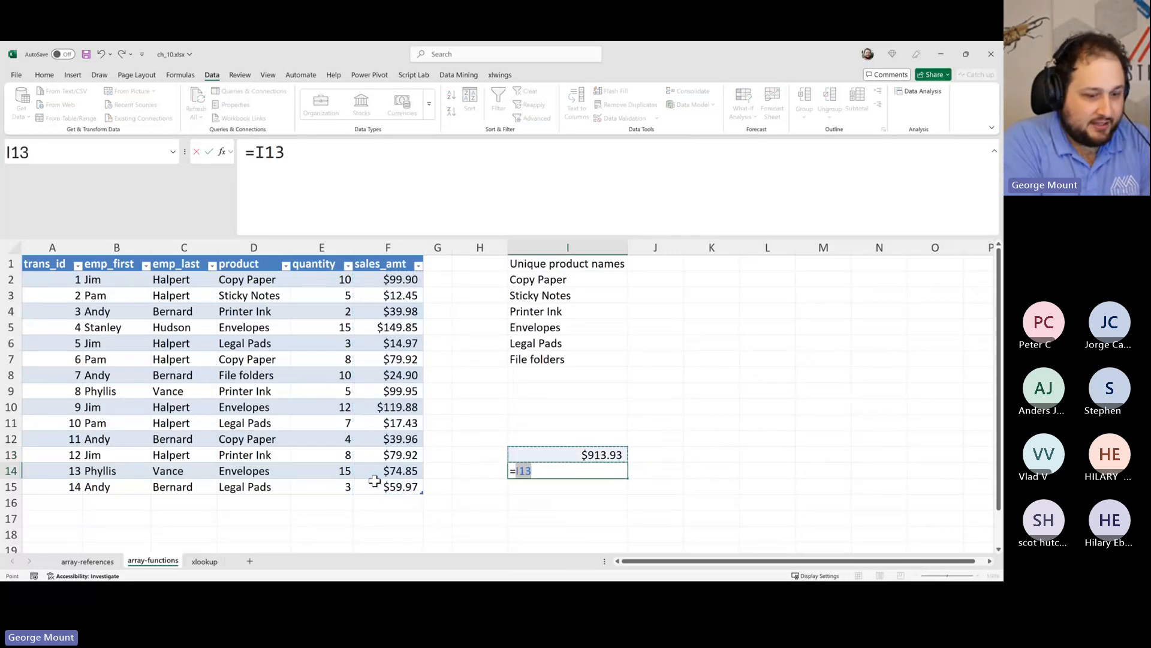
text(*)
text( 0)
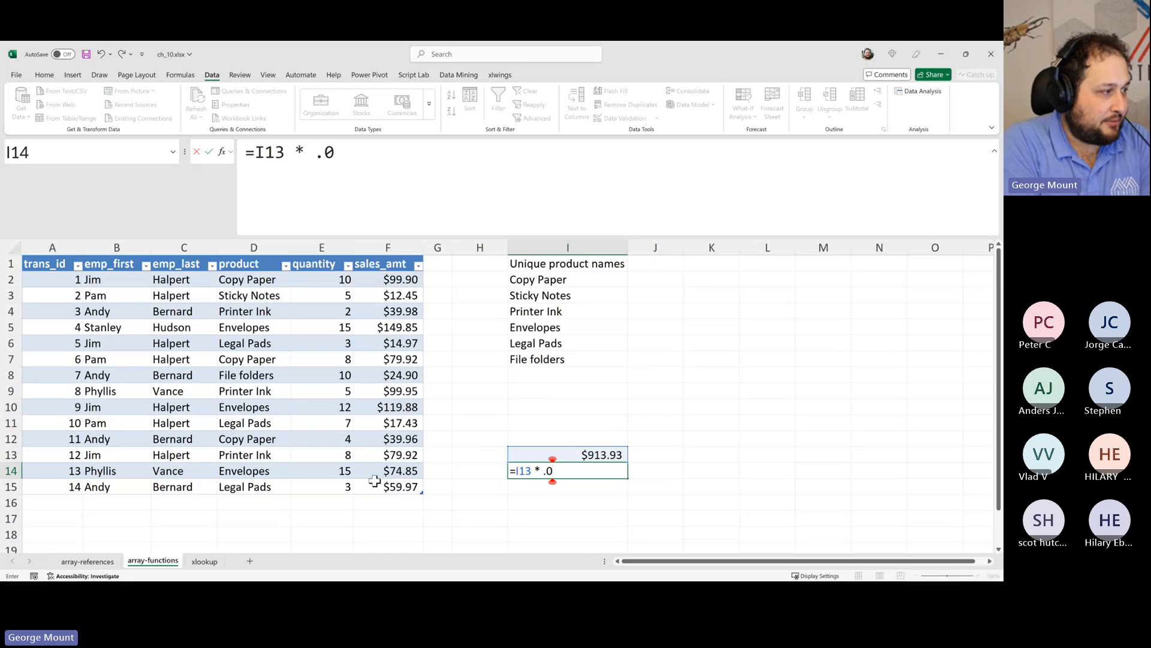
text(.05)
key(ctrl+Return)
- Review the sales_amt range and the two formulas in I13 and I14, and clear both formula cells
key(Up)
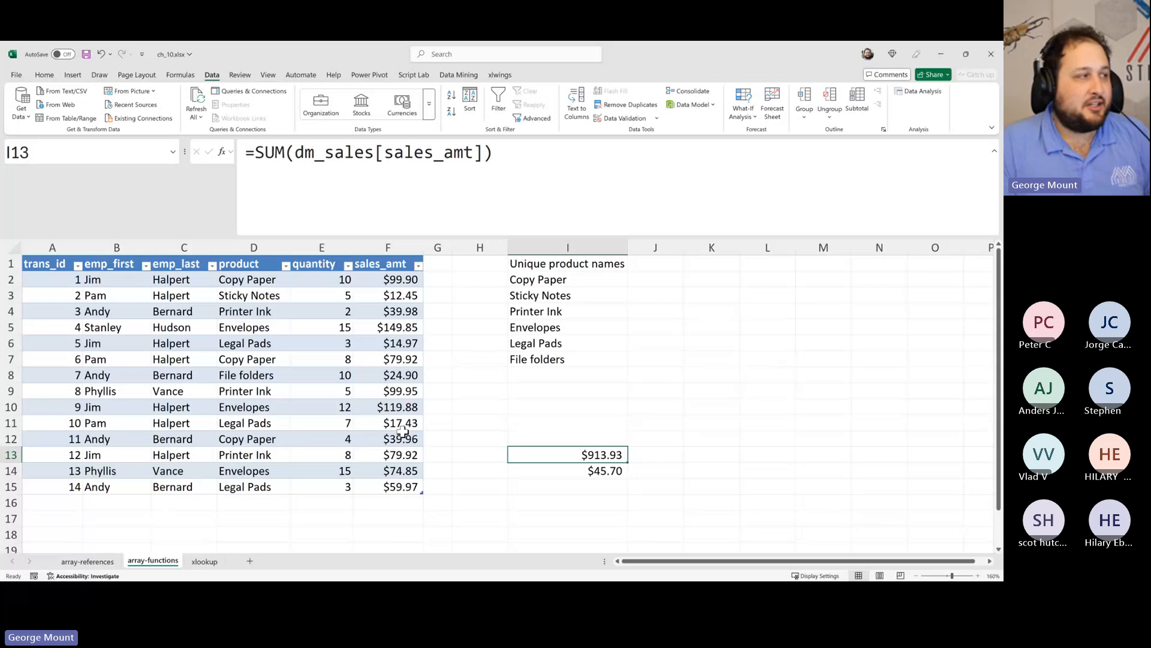
drag(388, 279, 393, 484)
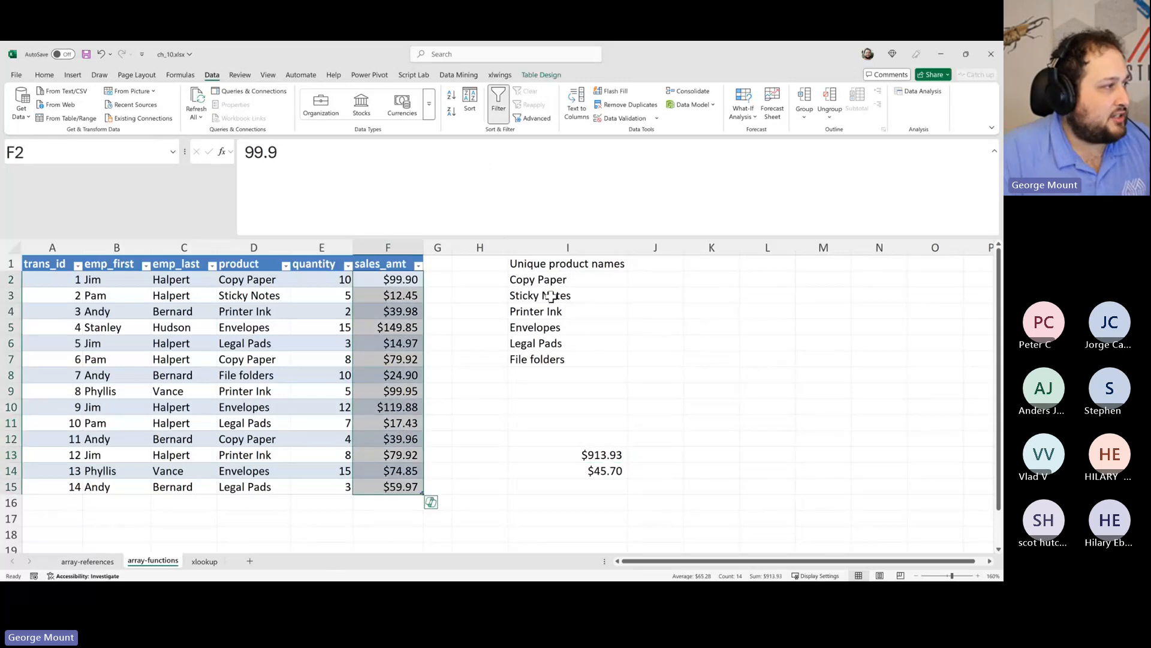
click(586, 454)
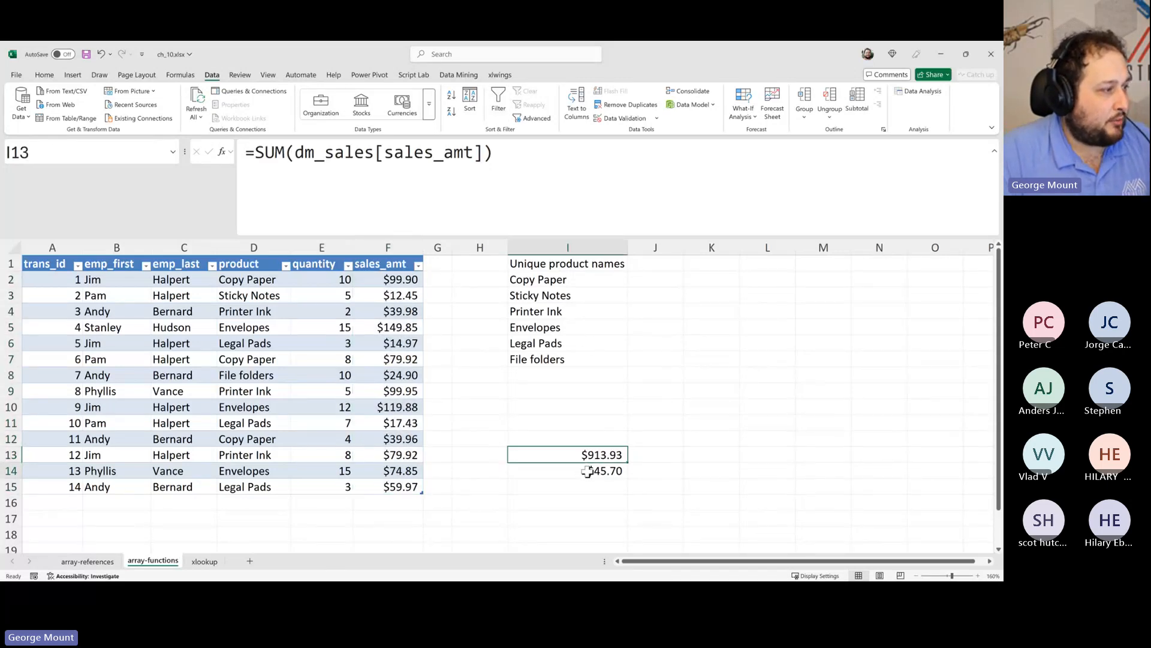
click(587, 471)
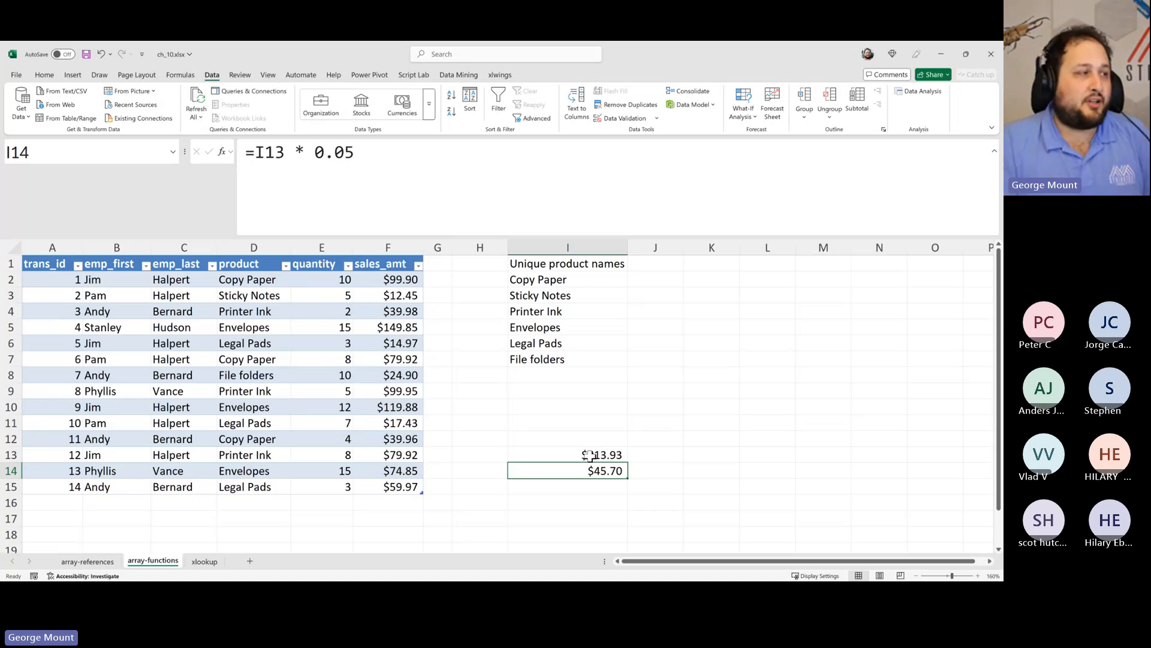
drag(589, 455, 599, 468)
key(Delete)
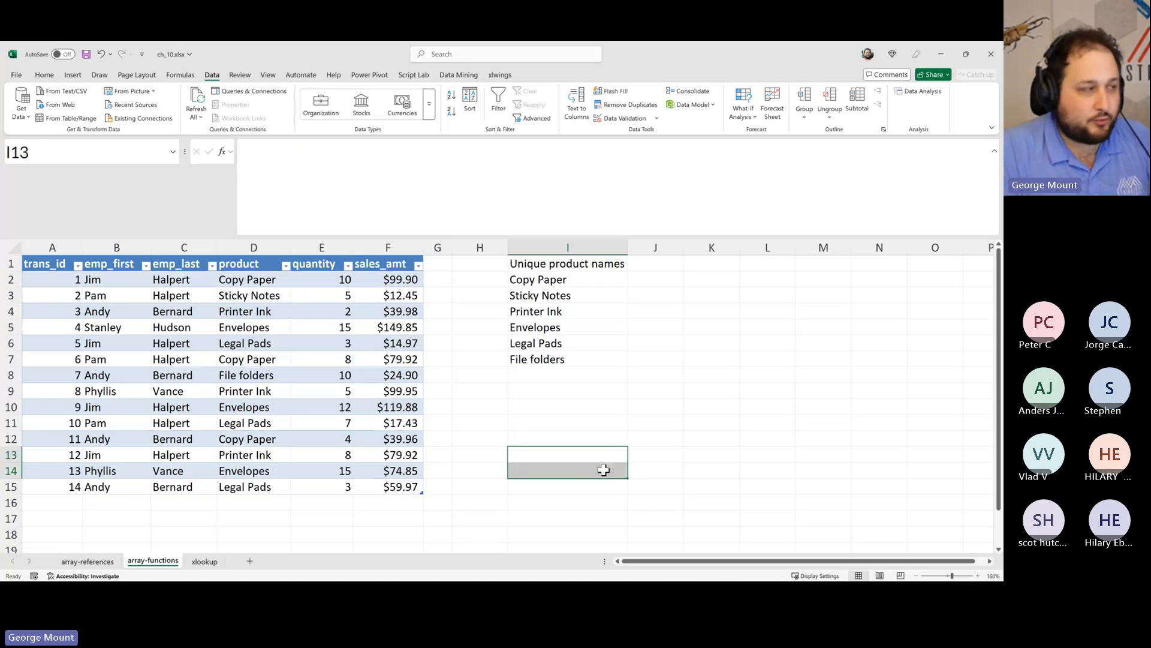
- Examine the UNIQUE function's spill range in I2:I7 by selecting cells inside and outside it
drag(586, 283, 563, 357)
click(575, 296)
click(745, 298)
click(574, 307)
drag(563, 285, 560, 327)
click(728, 328)
click(593, 317)
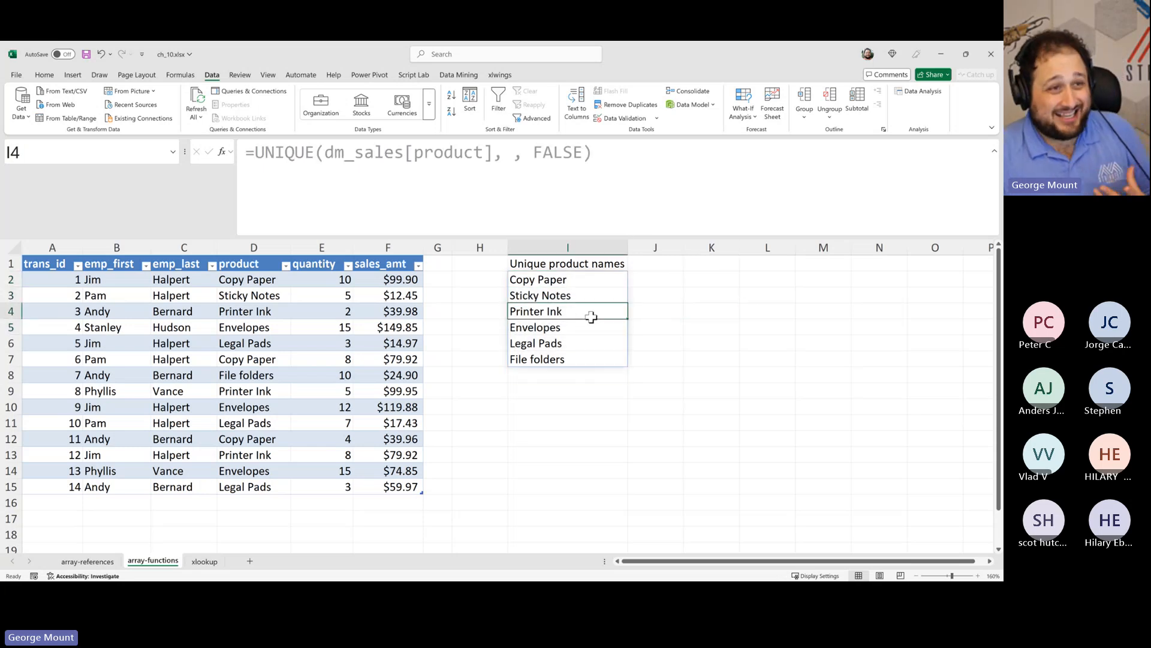
click(575, 321)
click(669, 312)
click(692, 320)
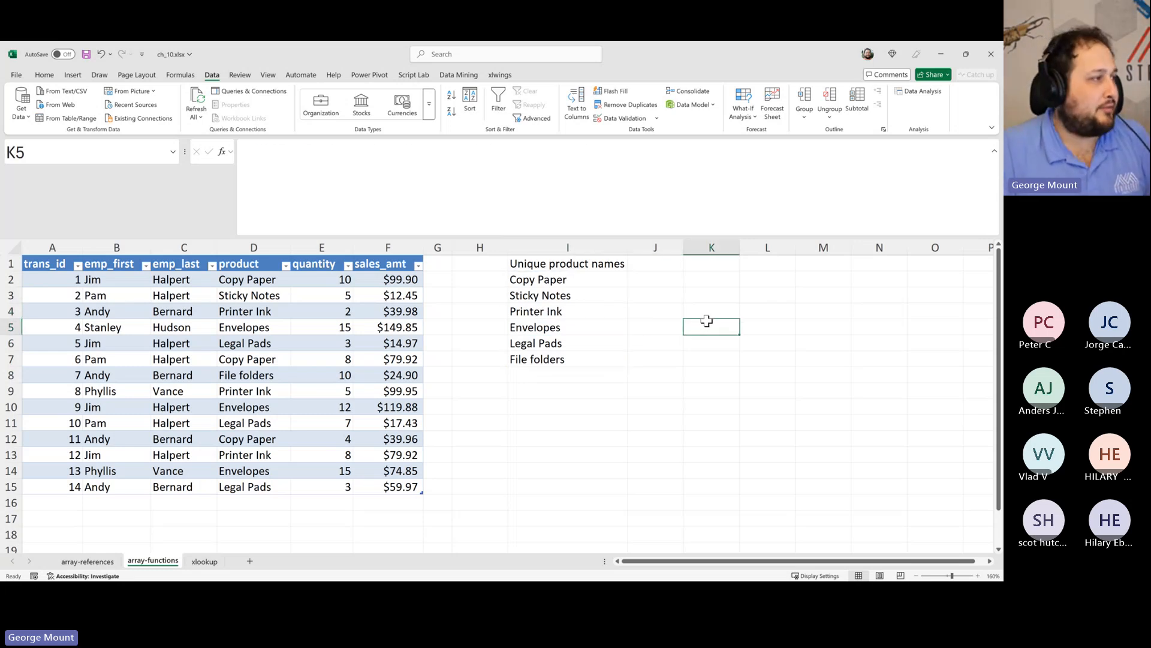
click(606, 298)
click(738, 323)
click(487, 326)
click(578, 314)
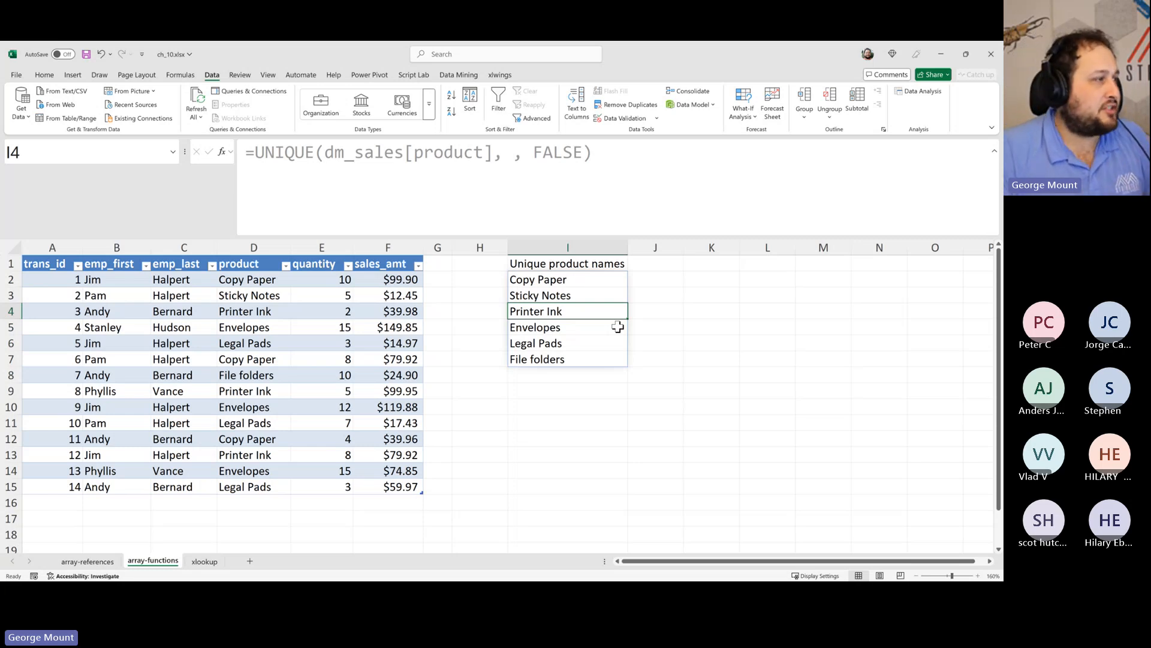
- Compare how the formula bar shows the UNIQUE formula for I2 and for the spilled cells below it
click(603, 290)
click(582, 283)
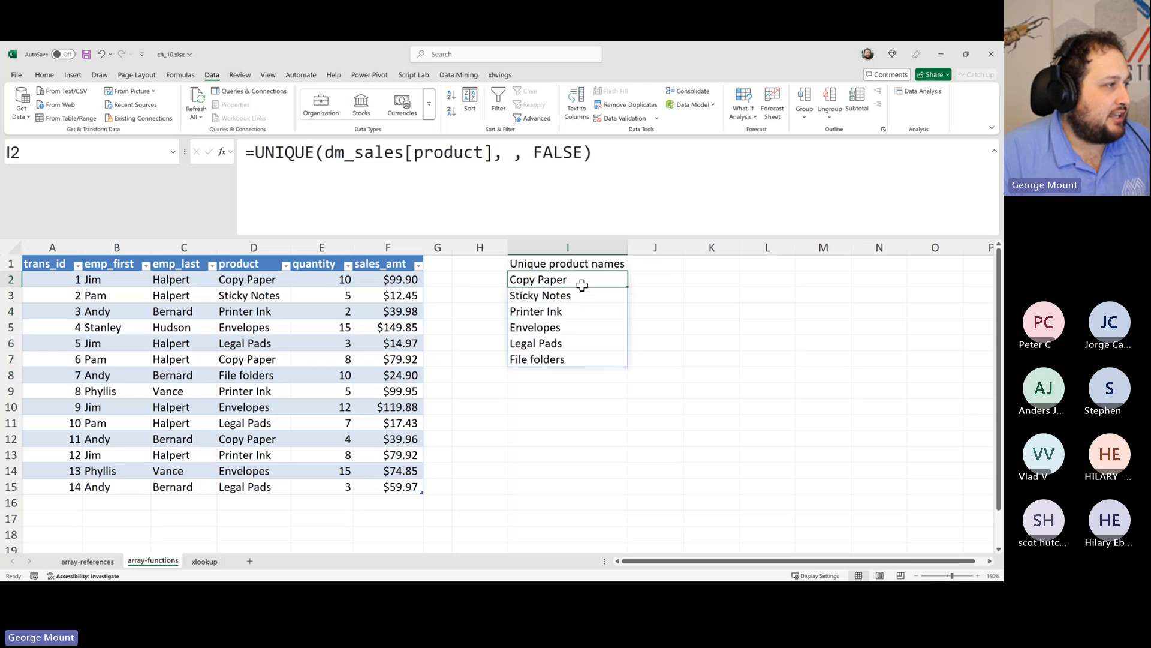
click(585, 293)
click(565, 276)
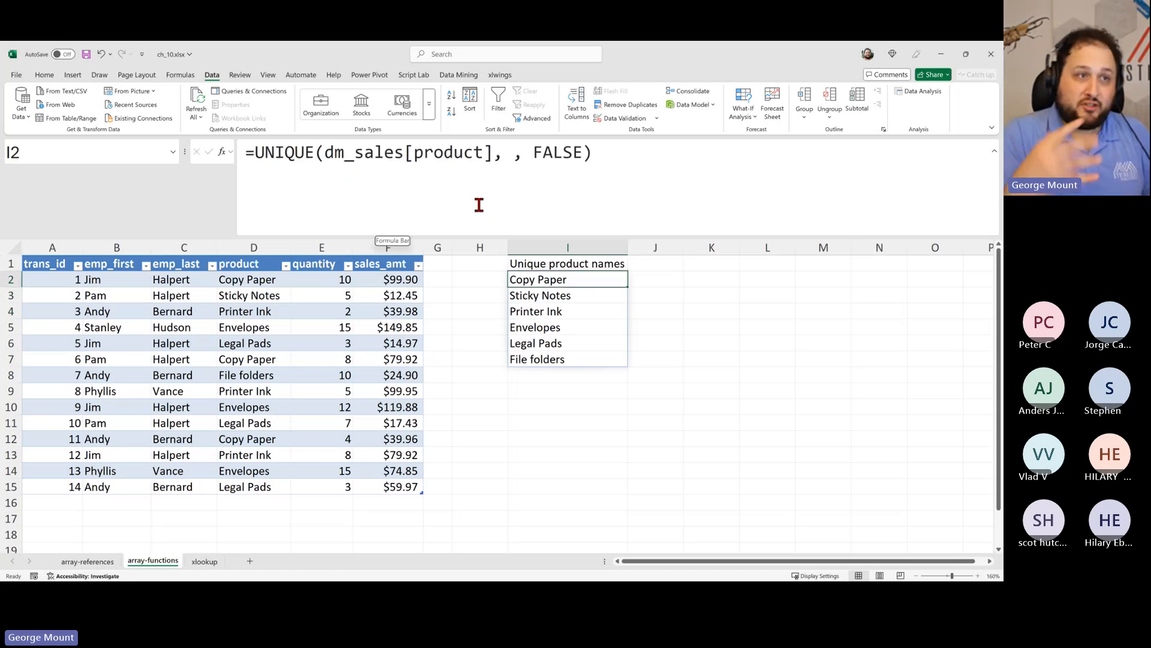
key(Down)
key(Down)
key(Down)
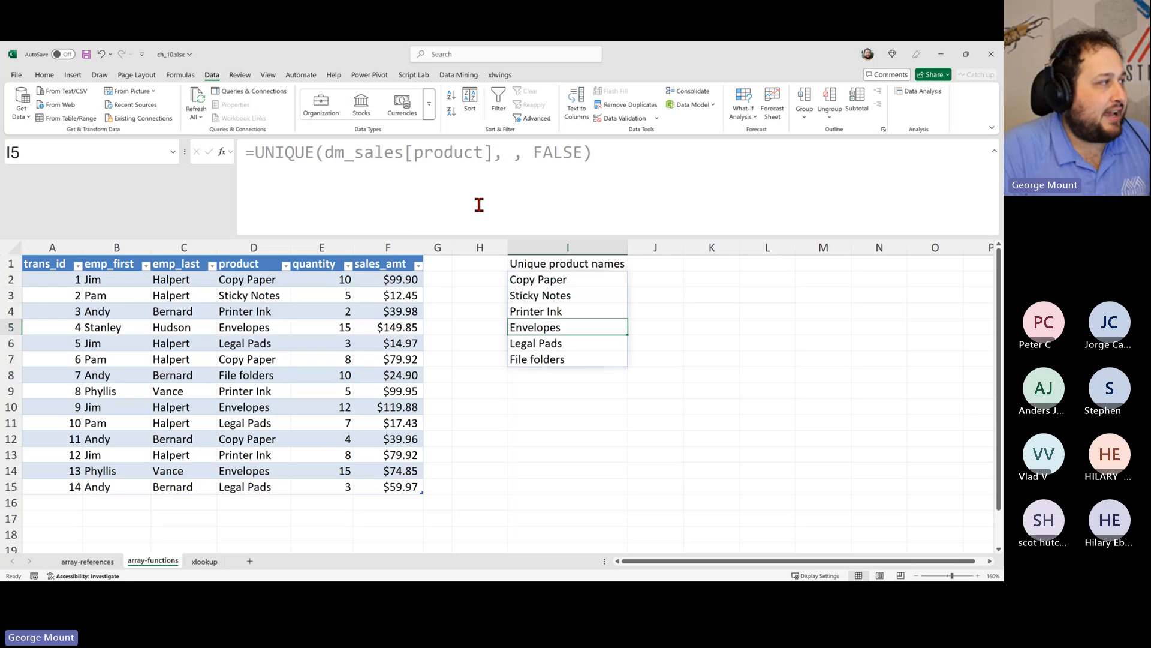
key(Up)
key(Up)
click(576, 312)
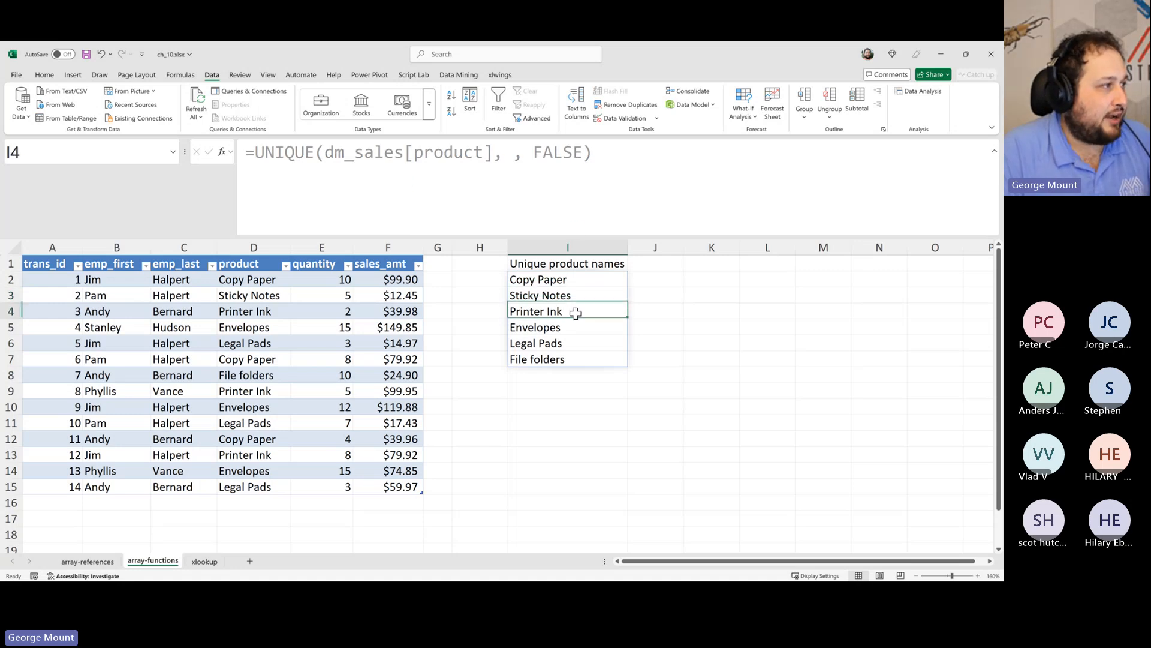
key(Down)
key(Down)
key(Down)
click(552, 327)
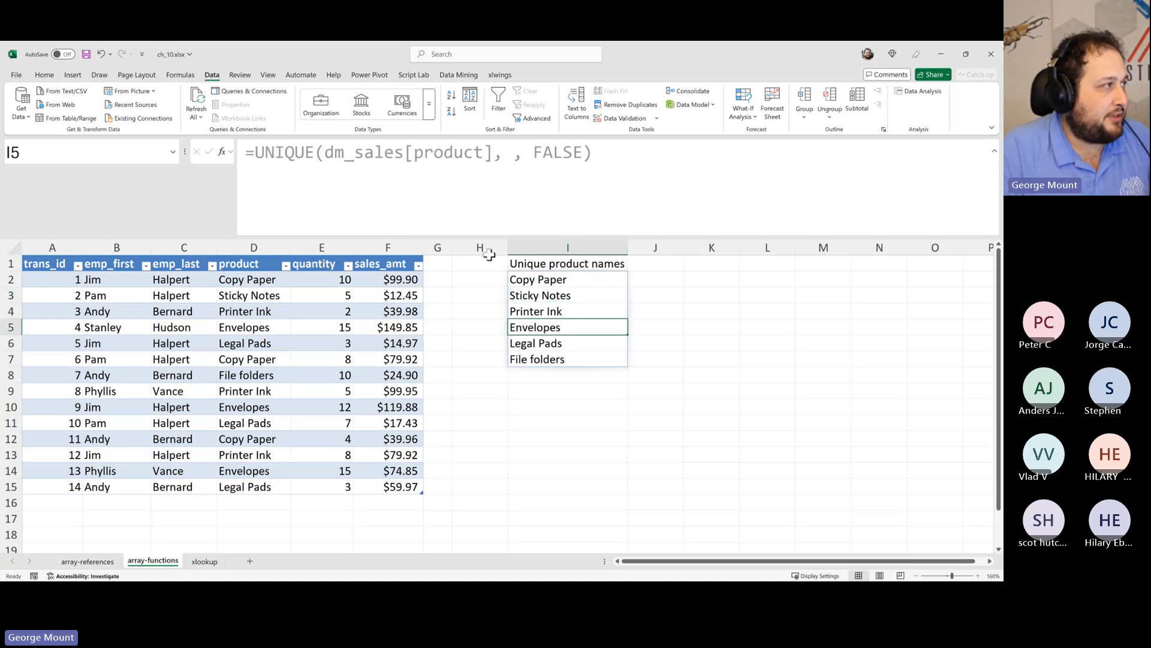
click(577, 281)
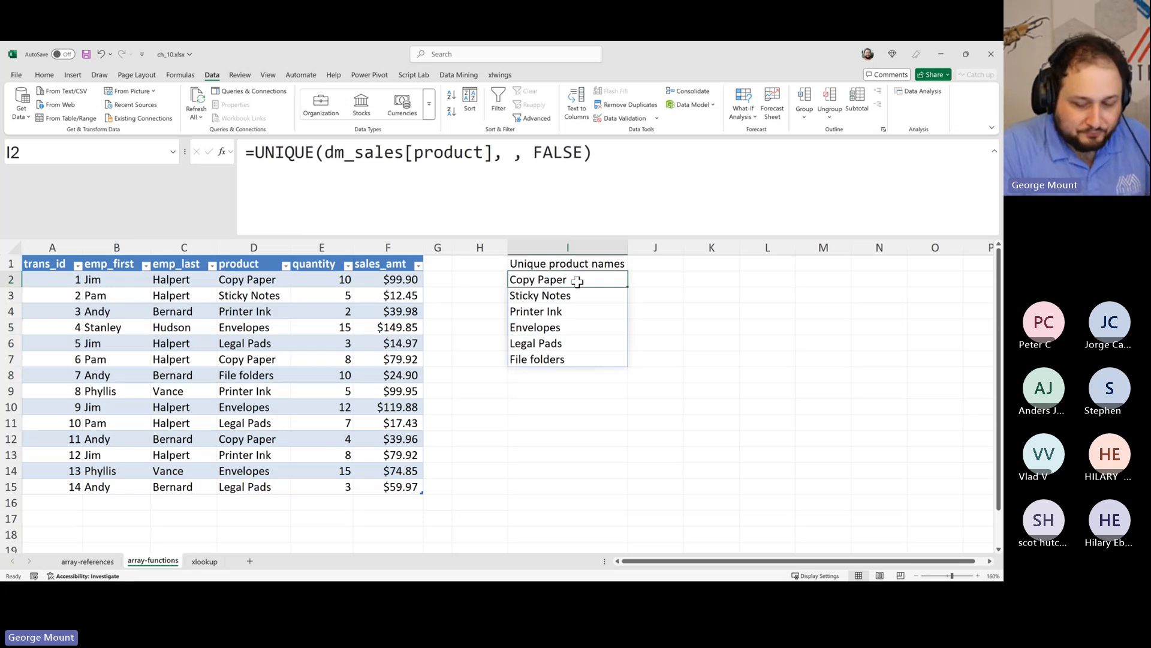
key(Down)
key(Down)
key(Up)
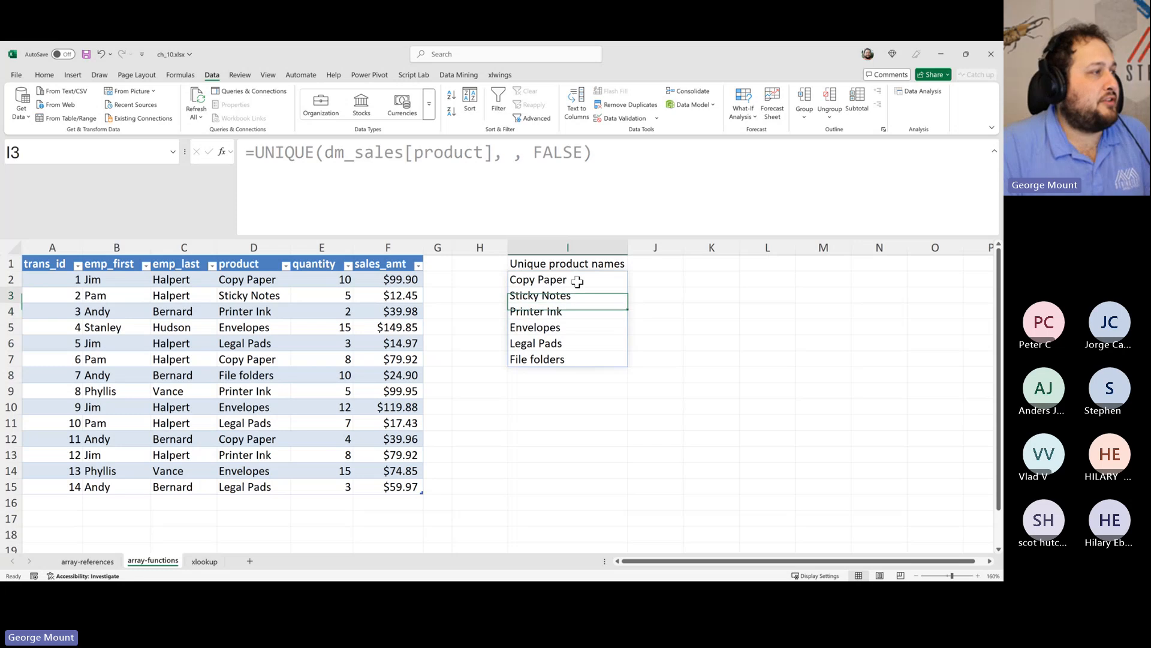
key(Down)
key(Down)
key(Up)
key(Up)
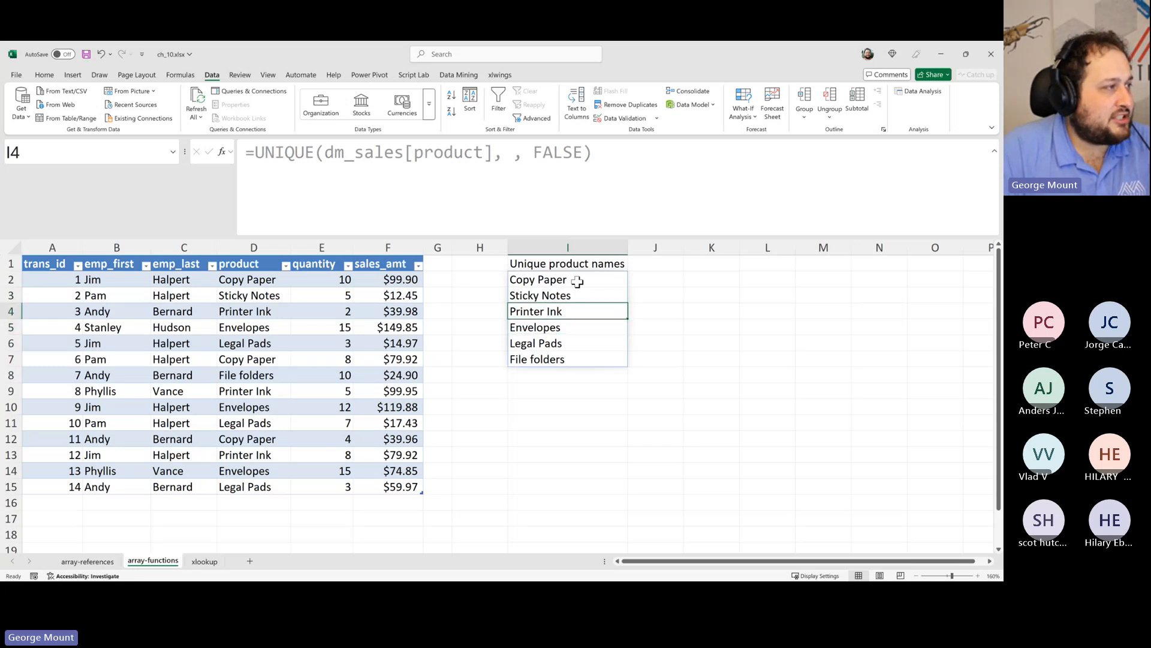
key(Up)
key(Down)
key(Down)
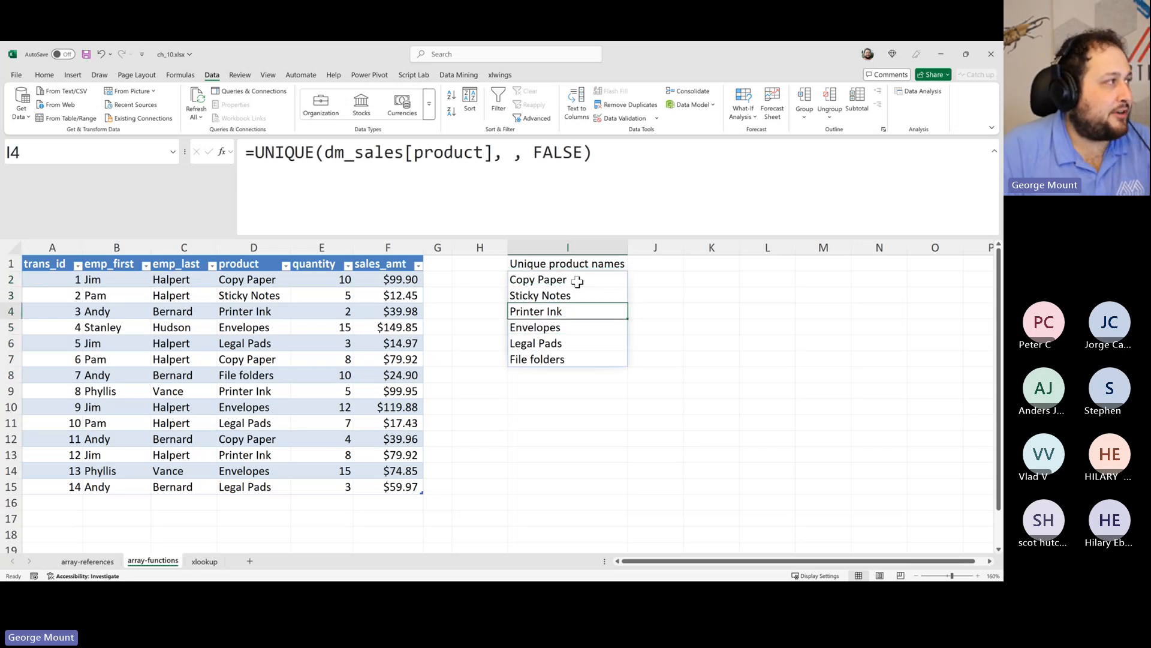
key(Right)
key(Left)
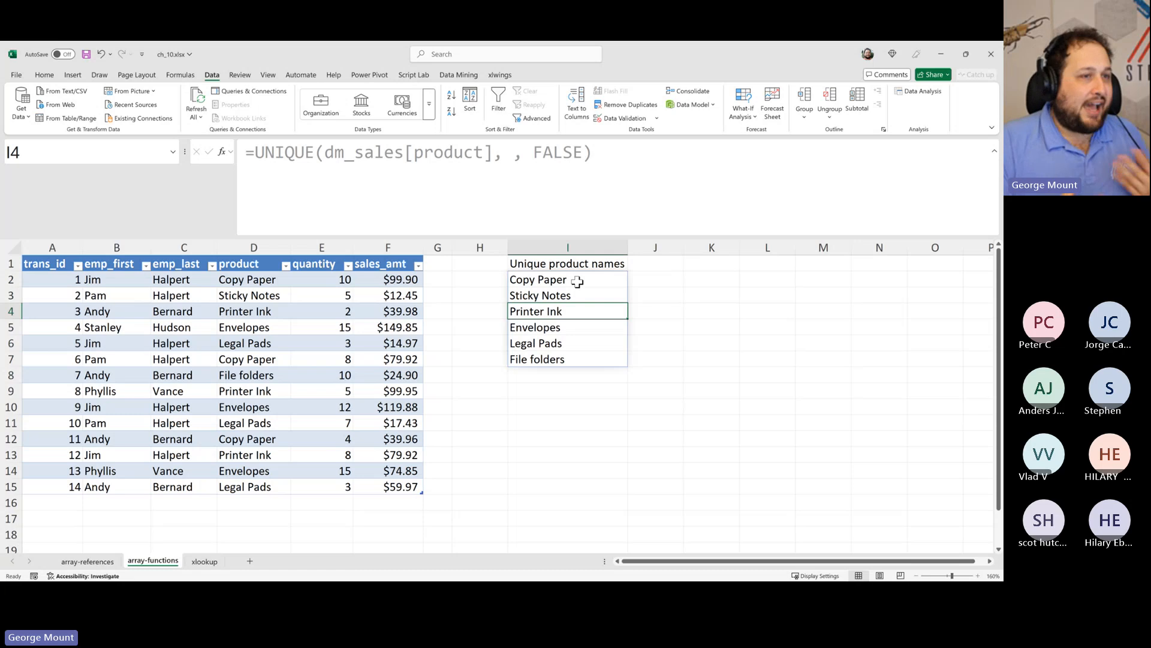
- Enter Block in I8, directly below the last spilled product name
key(Down)
key(Down)
key(Down)
key(Down)
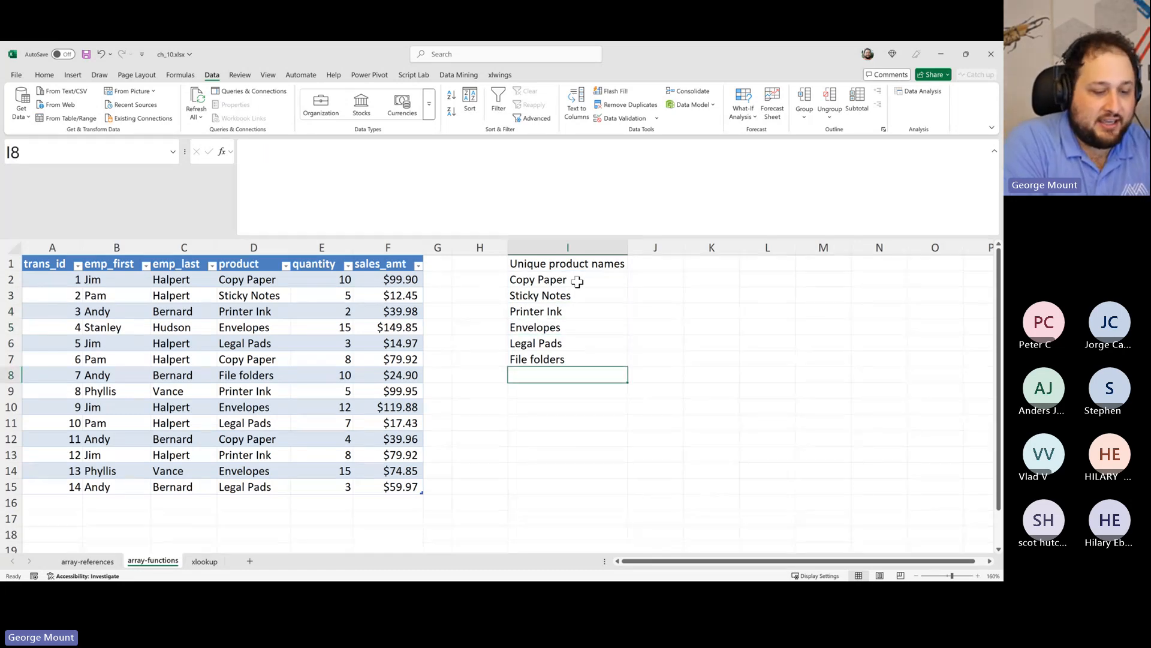
text(Block)
key(Return)
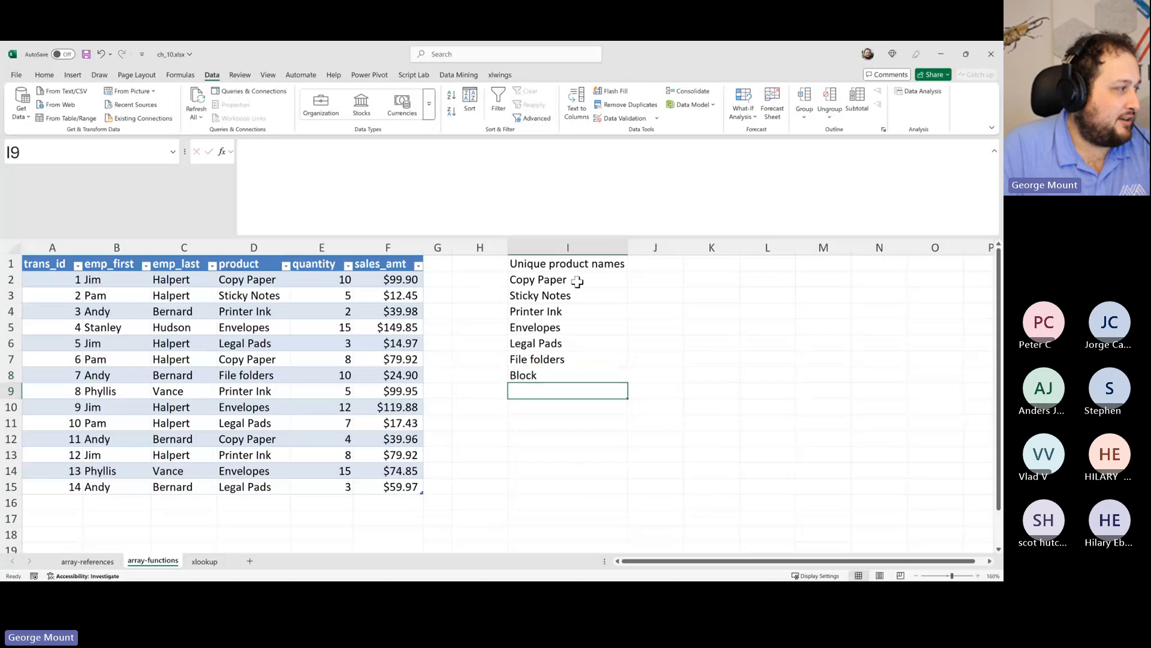
- Add New product in D16 directly below the sales table's product column and inspect the UNIQUE formula cell I2
click(254, 503)
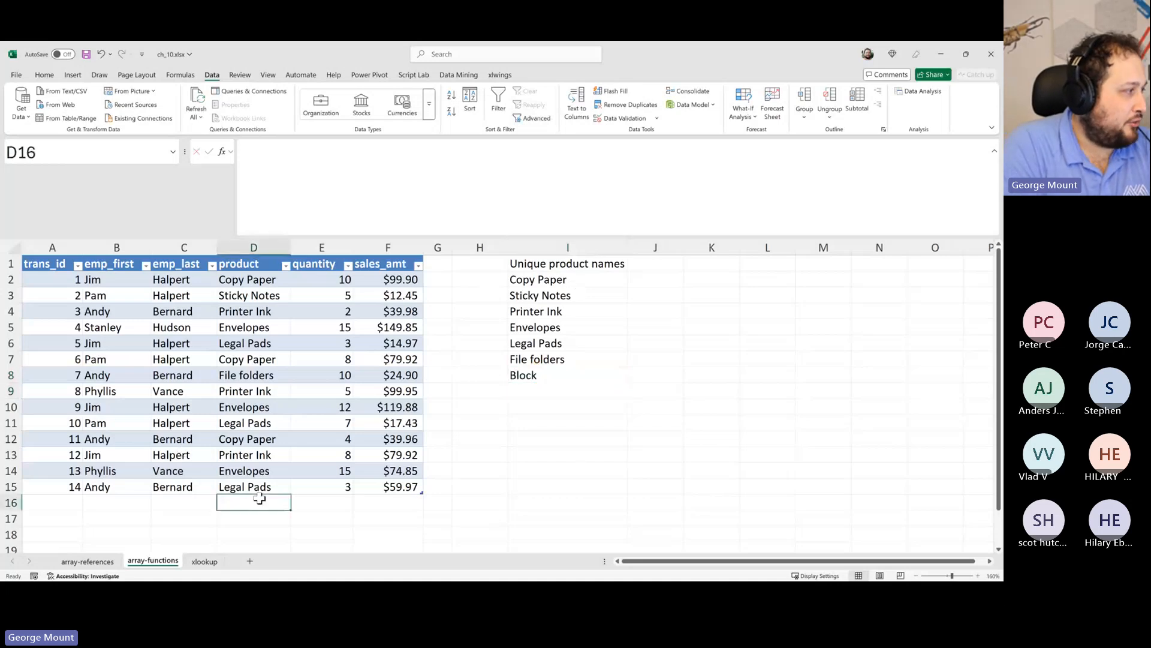
text(New proidu)
key(BackSpace)
key(BackSpace)
key(BackSpace)
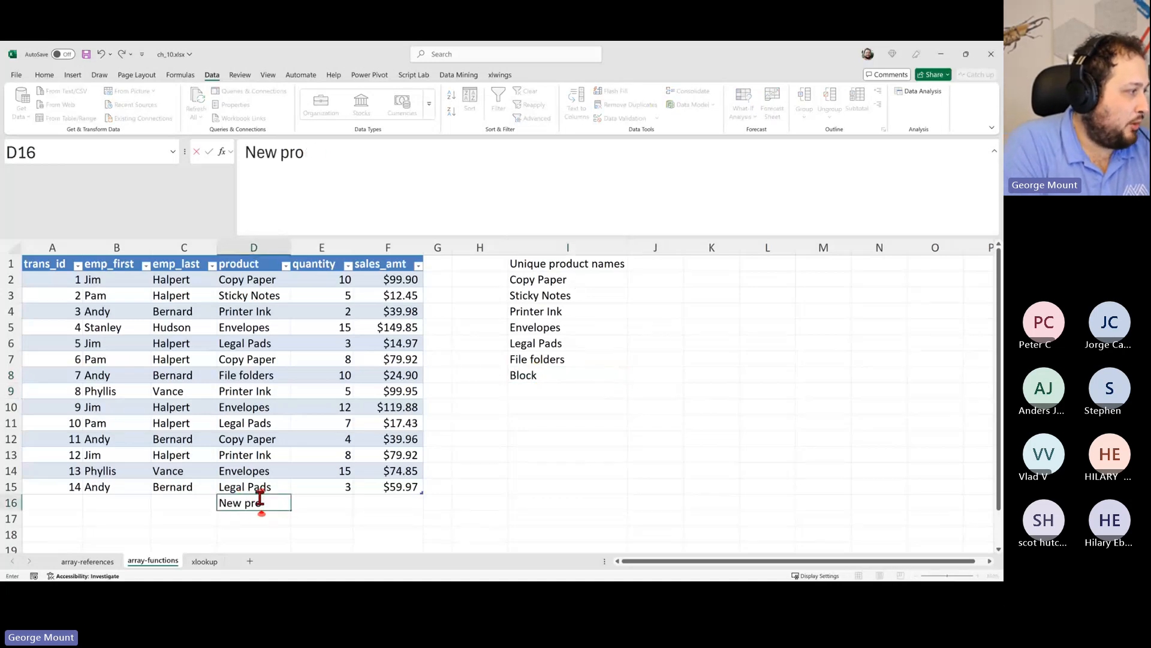
text(duct)
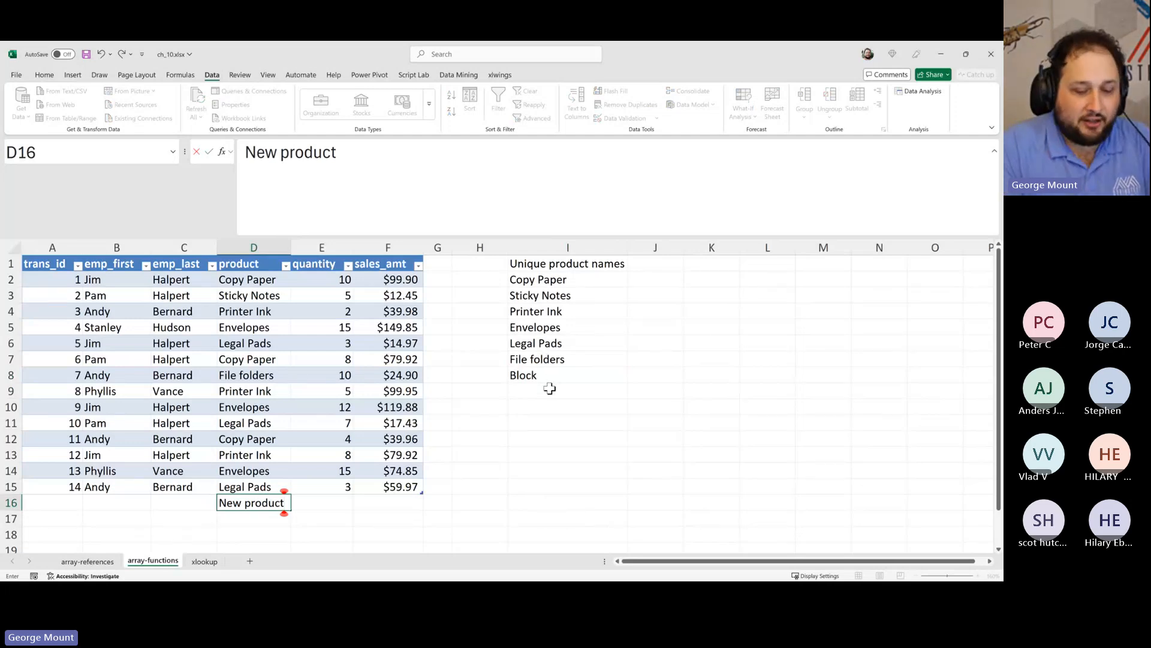
key(Return)
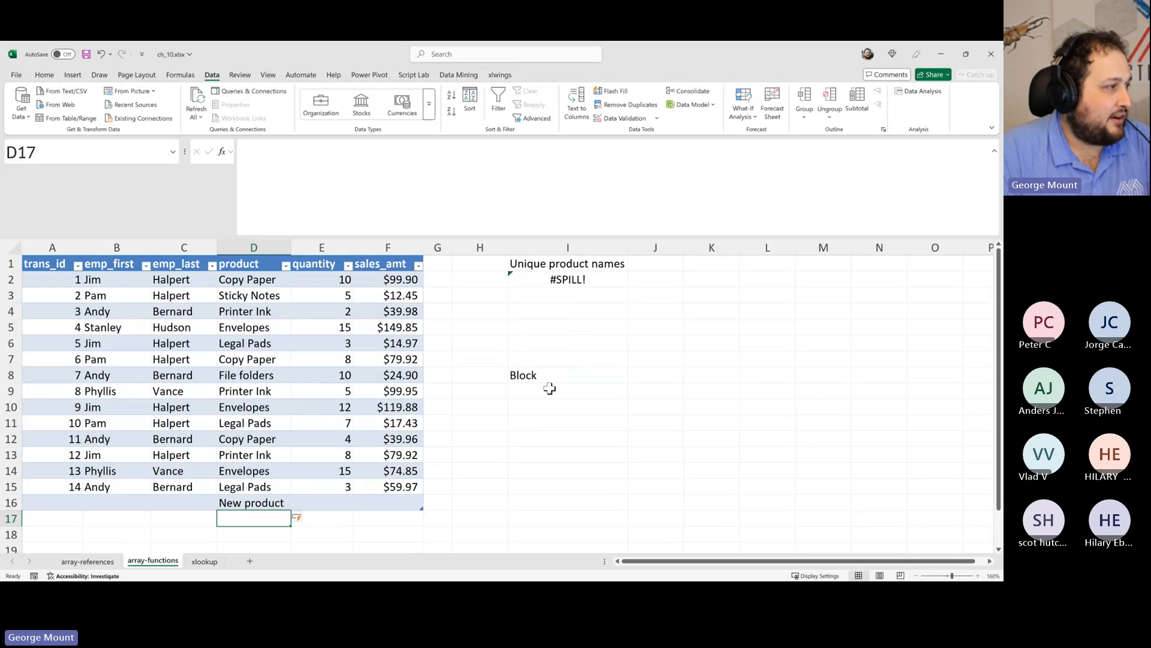
click(568, 280)
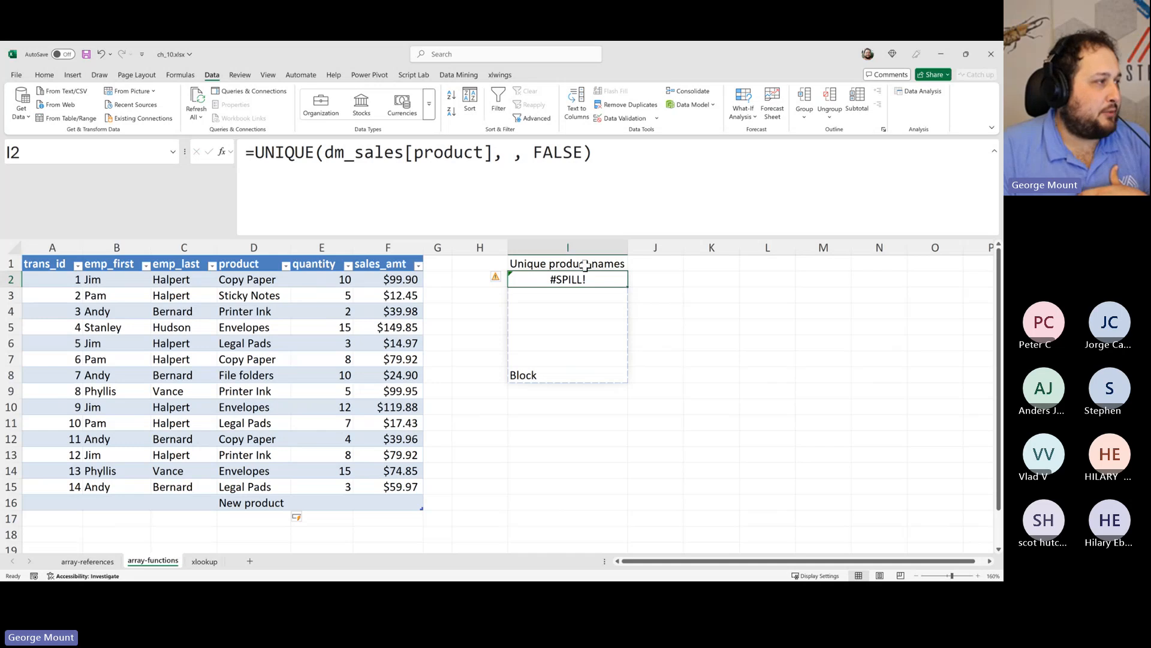
mouse_move(498, 280)
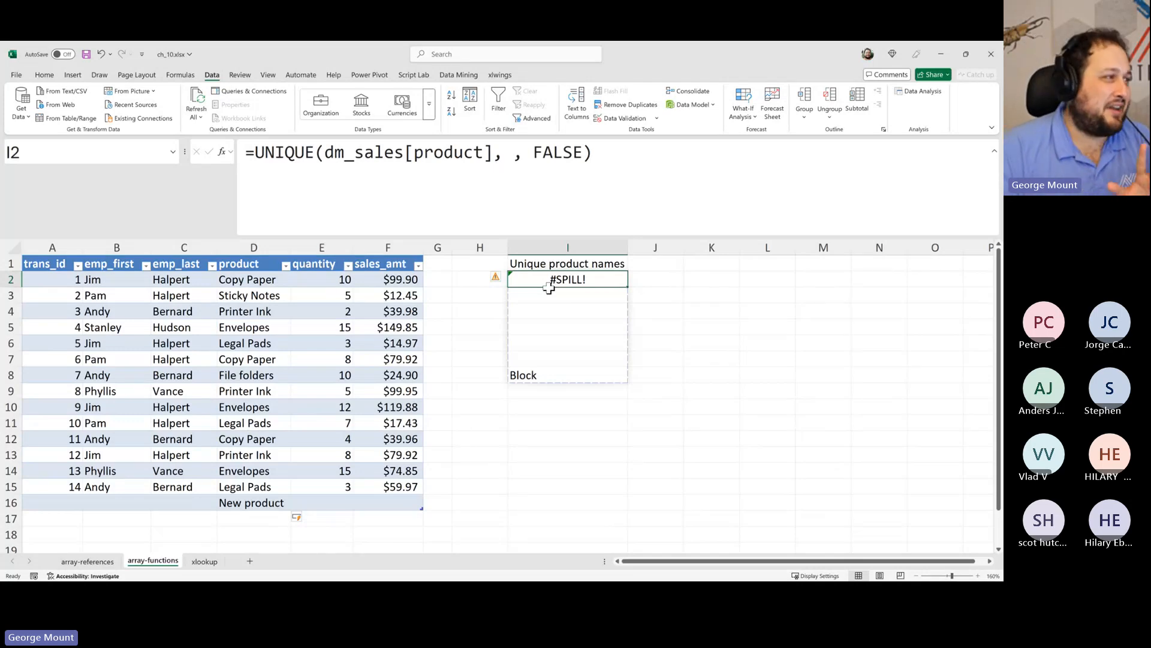
- Inspect the spill error in I2 and delete the Block entry from I8
click(549, 375)
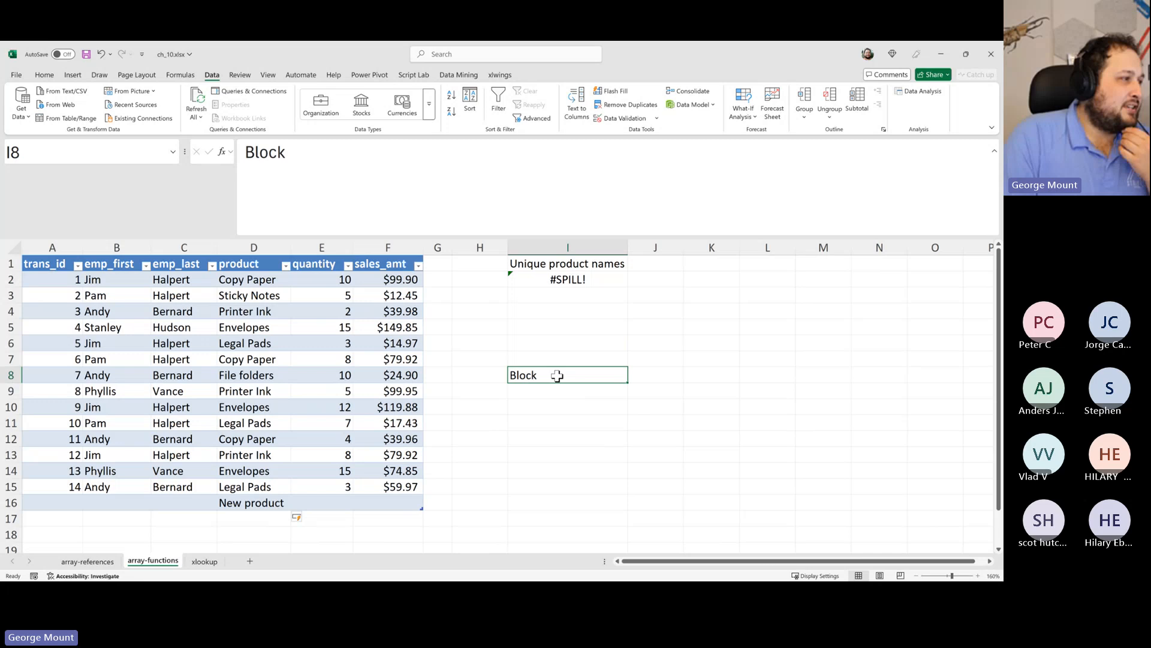
click(558, 277)
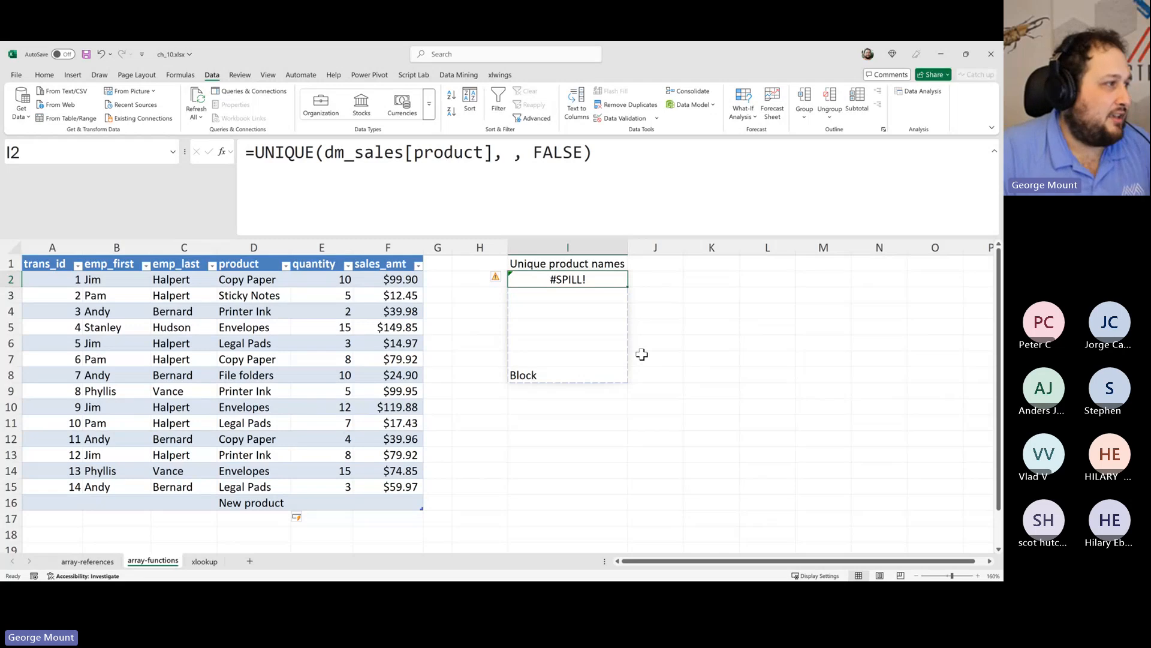
click(547, 297)
click(543, 387)
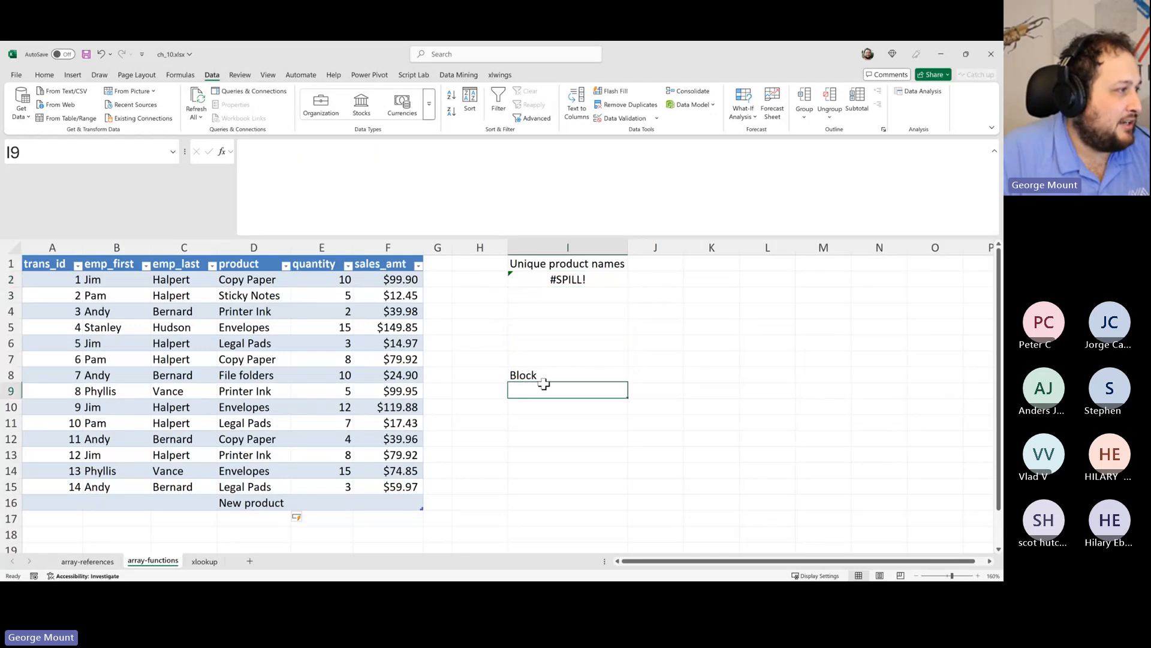
click(541, 375)
key(Delete)
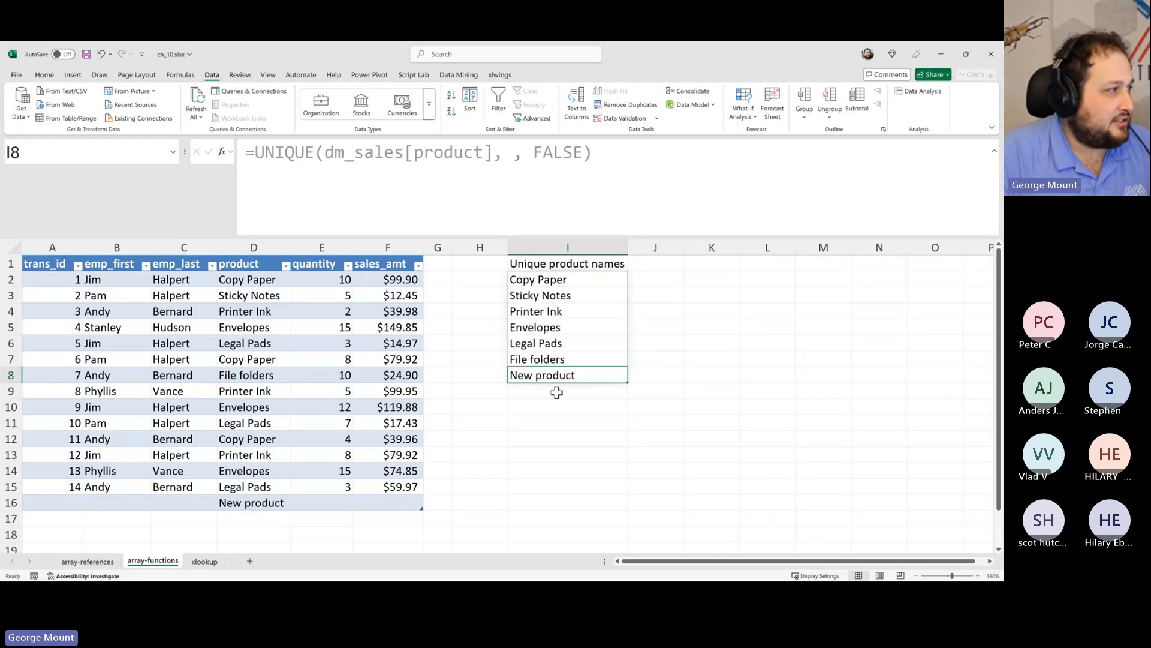
- Examine the formula shown across the spilled product names and select the whole spill range from I2 to I8
key(Up)
key(Up)
key(Up)
key(Up)
key(Up)
key(Up)
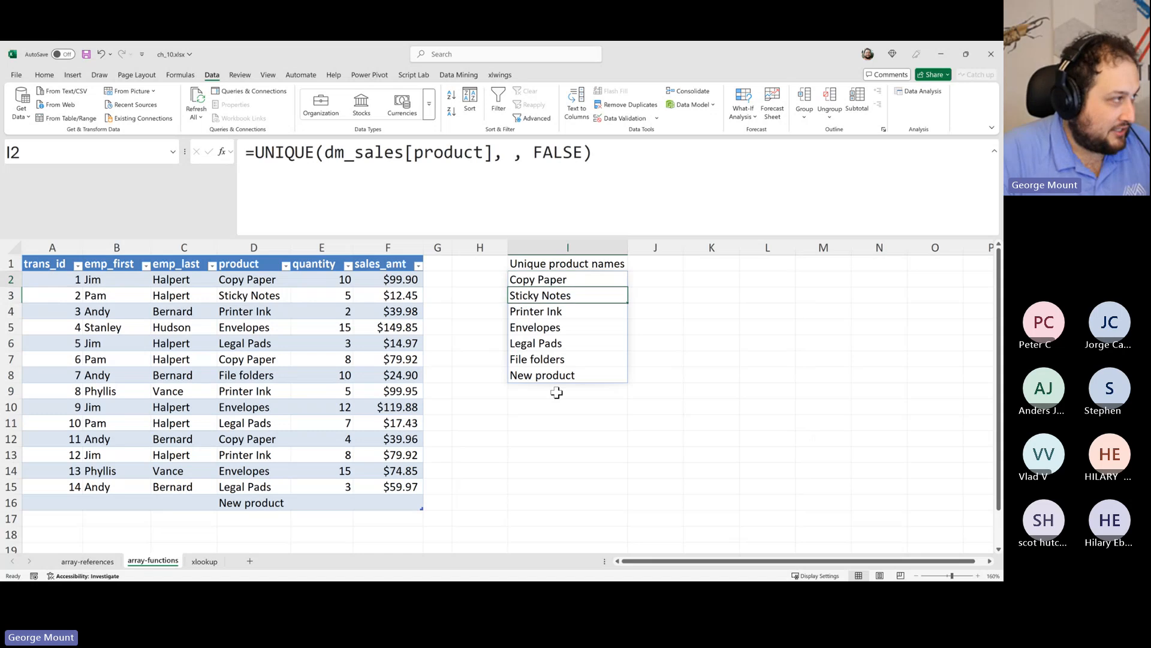
key(Down)
key(Down)
key(Up)
key(Up)
key(Up)
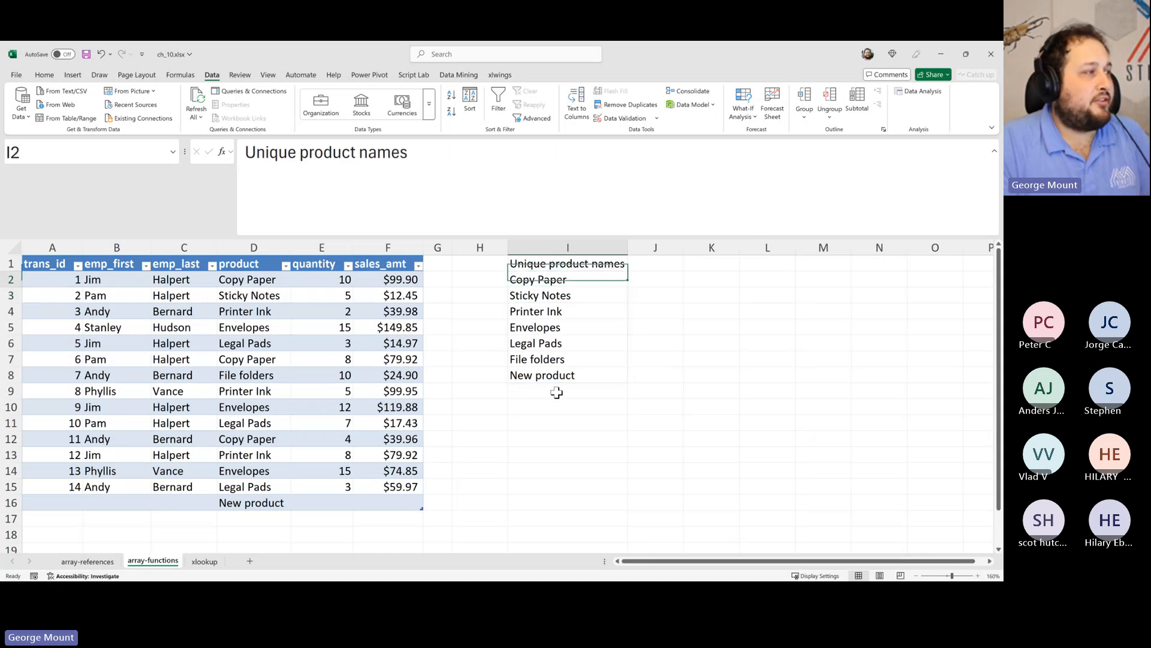
key(Down)
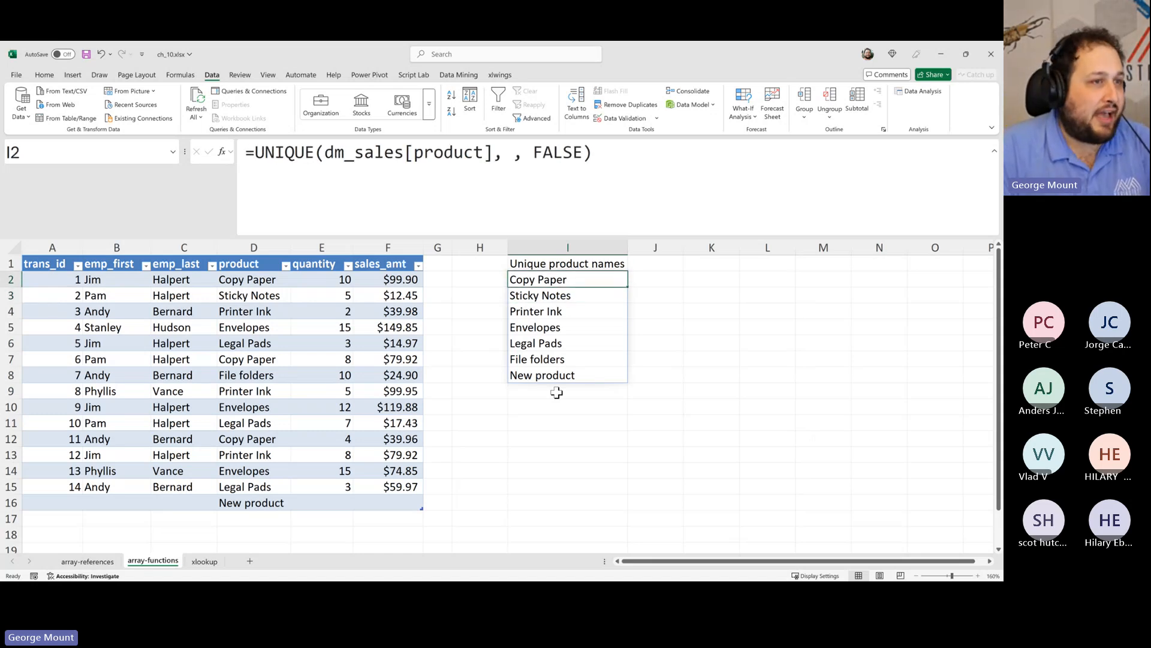
key(ctrl+shift+Down)
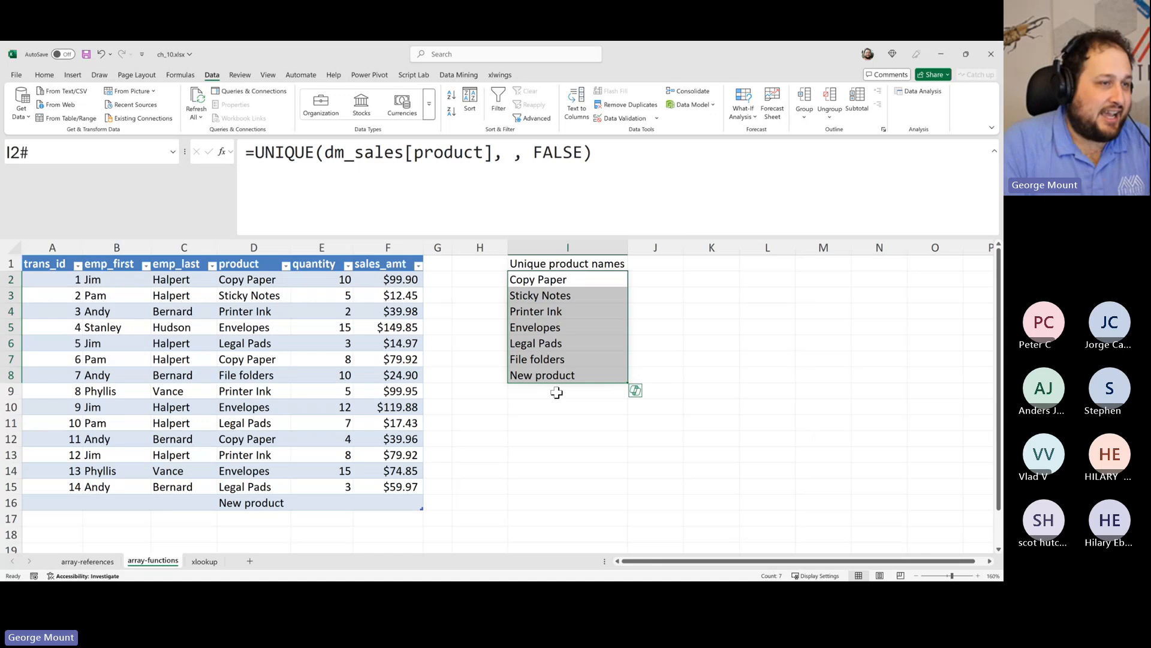
click(890, 325)
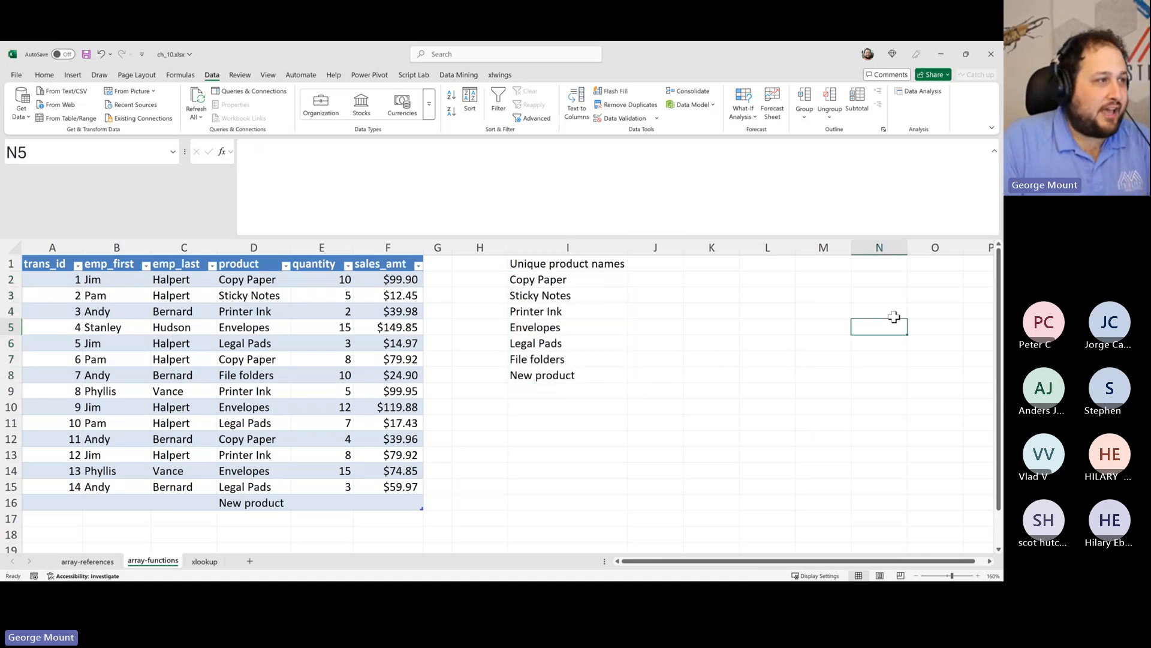
key(Left)
key(Left)
text(=se)
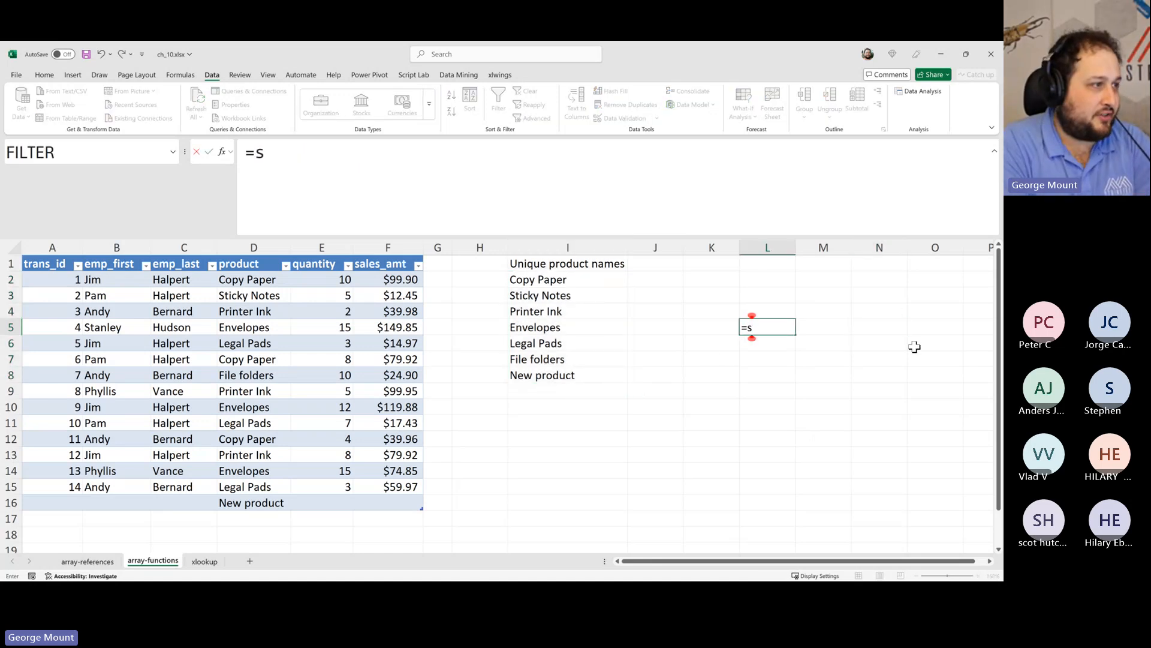
key(Escape)
- Enter Block in N8 as an obstacle in the empty area beside the unique product list
key(Down)
key(Down)
key(Right)
key(Right)
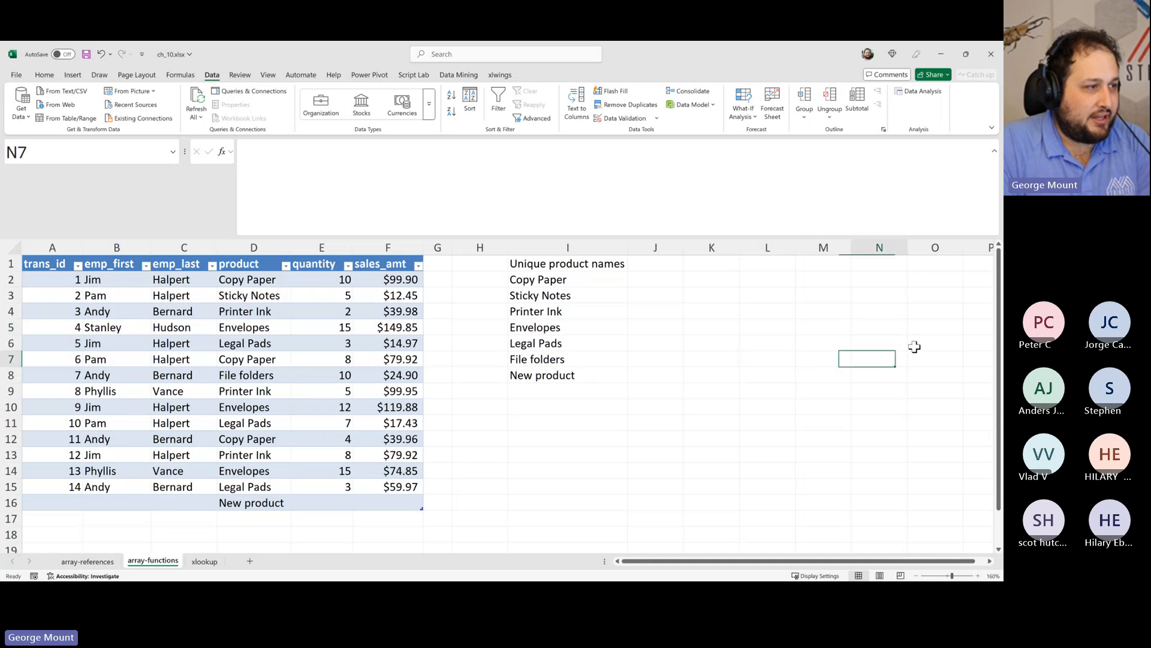
key(Down)
text(Block)
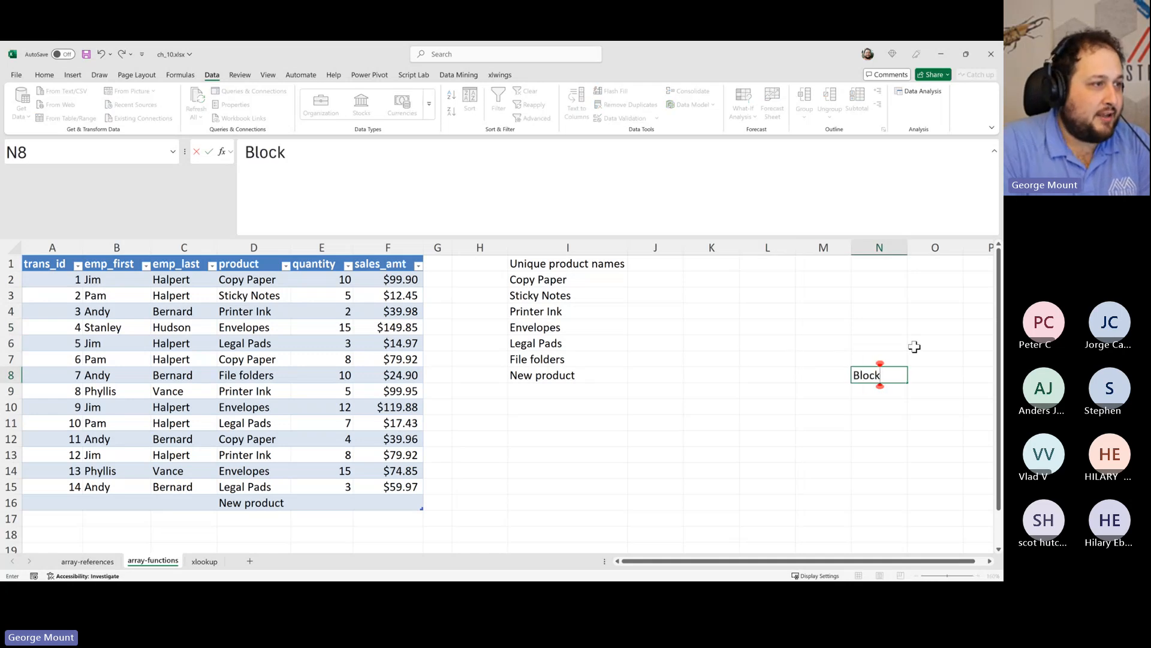
- Enter the formula =SEQUENCE(10, 10) in L5, so that its output range overlaps the Block cell
key(Up)
key(Up)
key(Up)
key(Left)
key(Left)
key(Left)
key(Right)
key(Up)
key(Down)
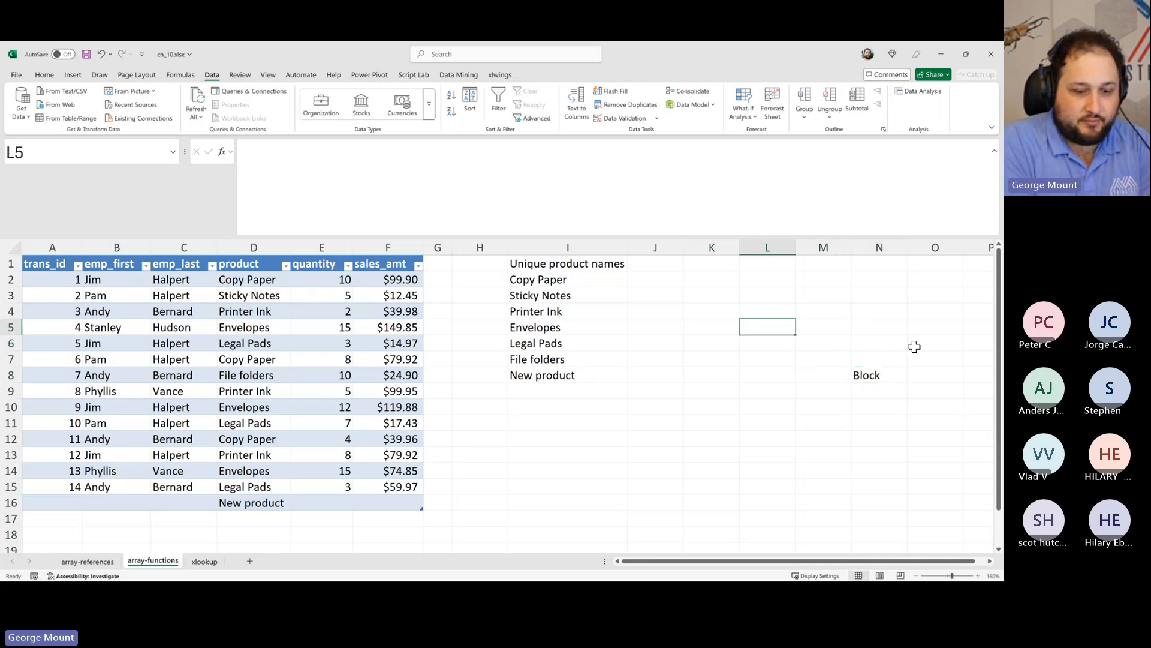
text(=seq)
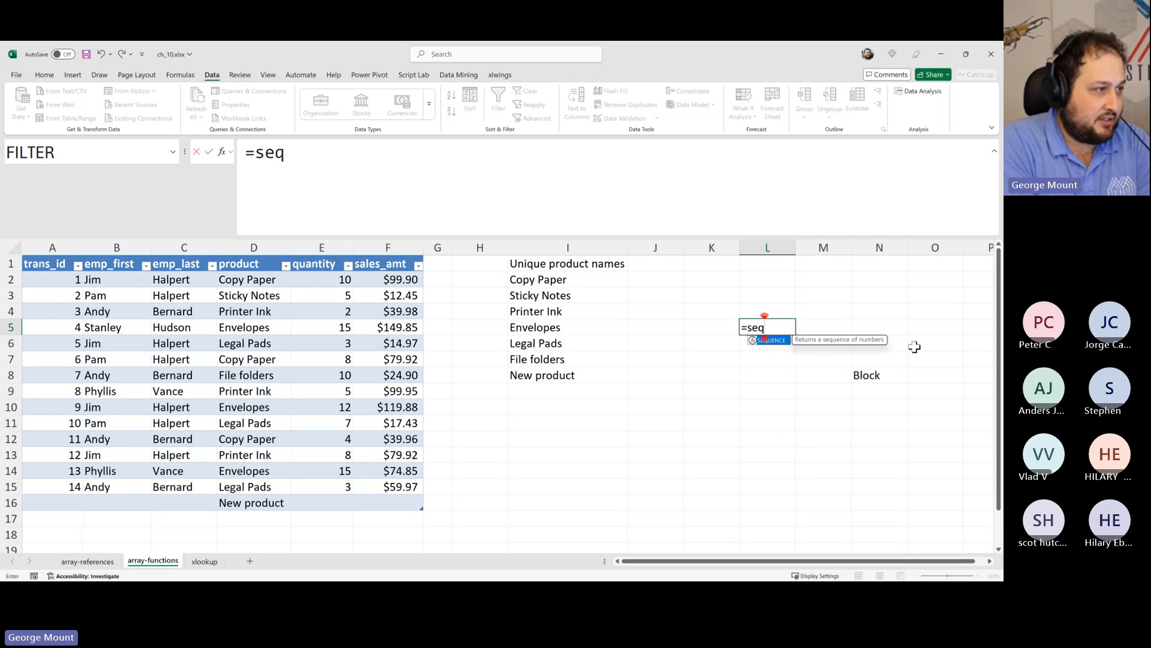
key(Tab)
key(Escape)
text(=)
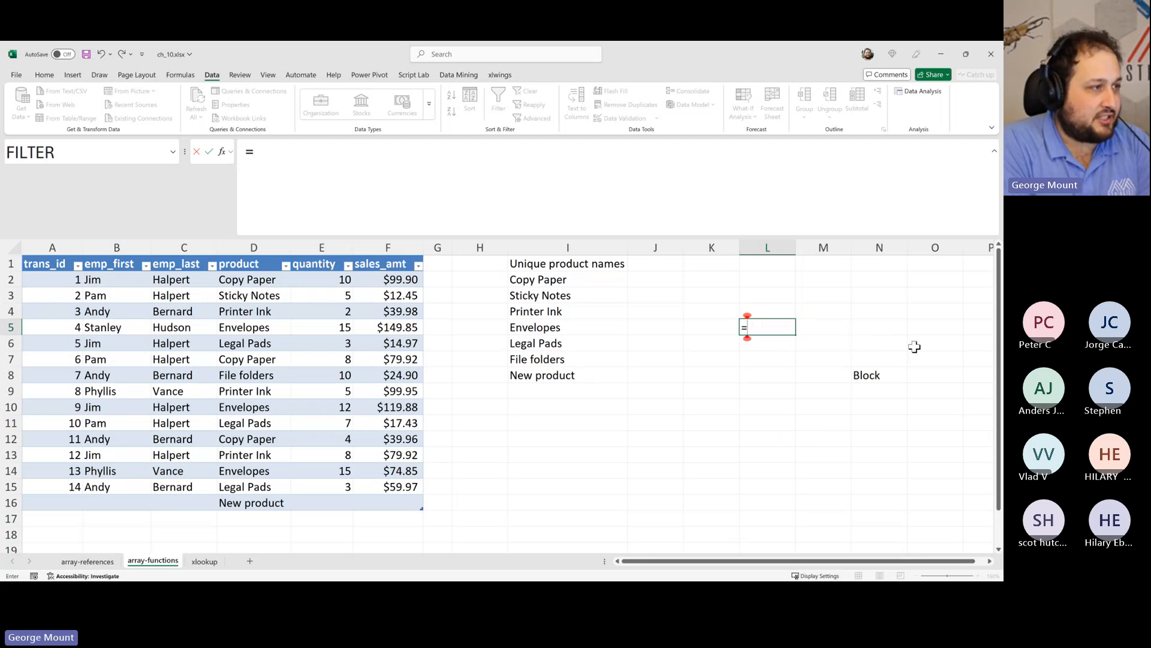
text(seq)
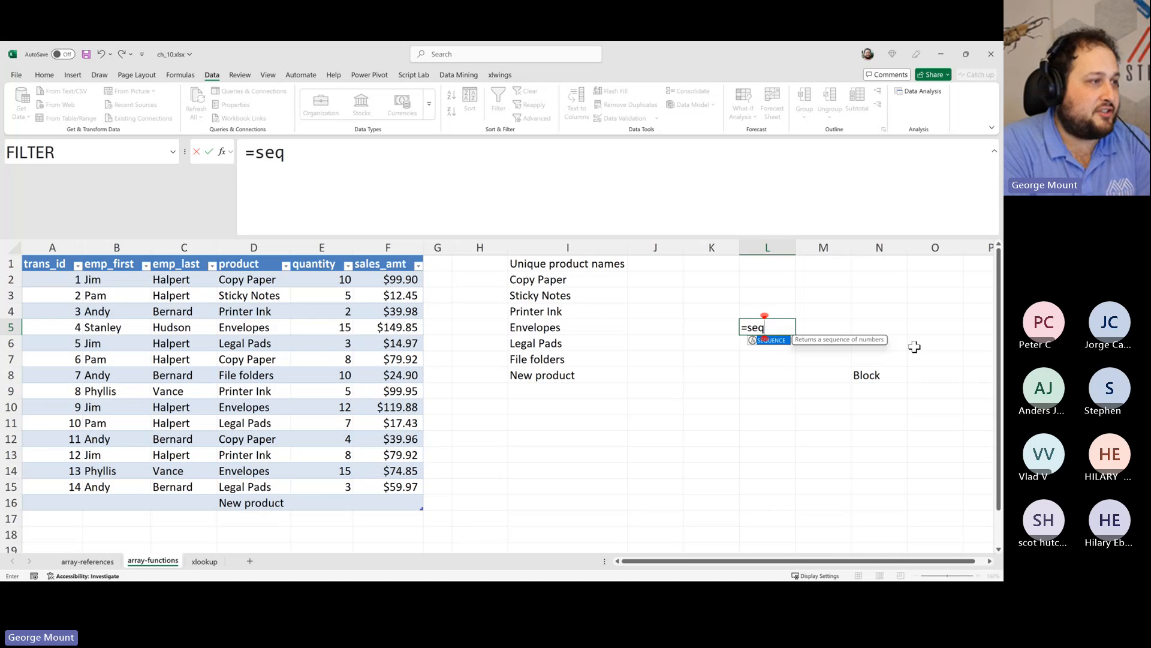
key(Tab)
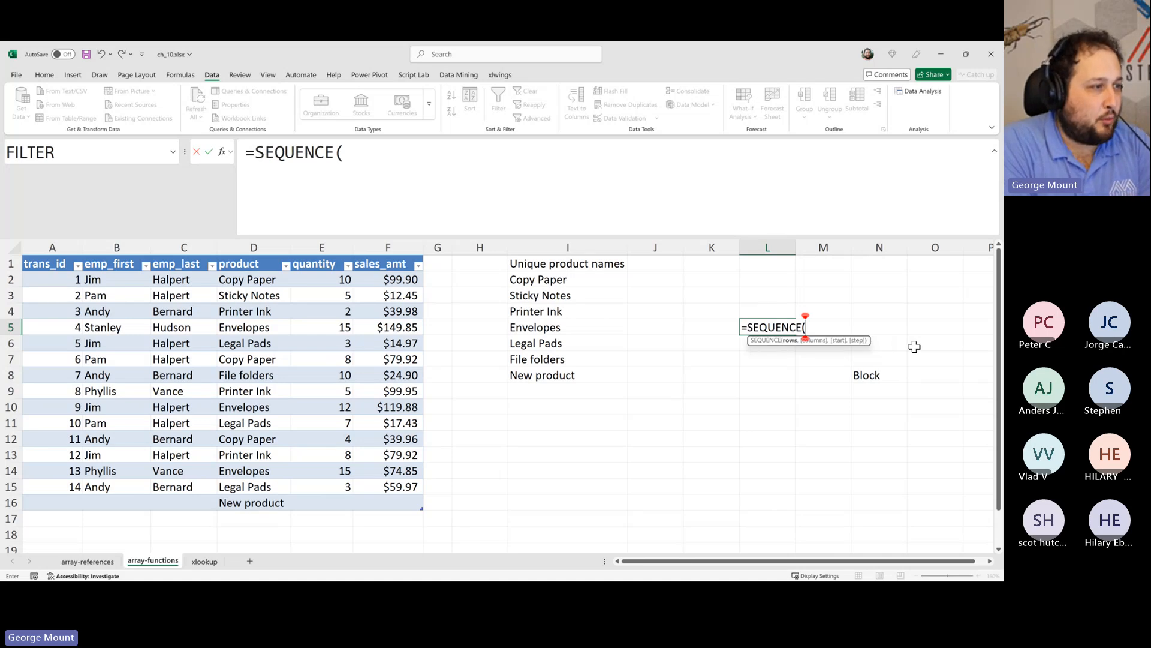
text(10, 10)
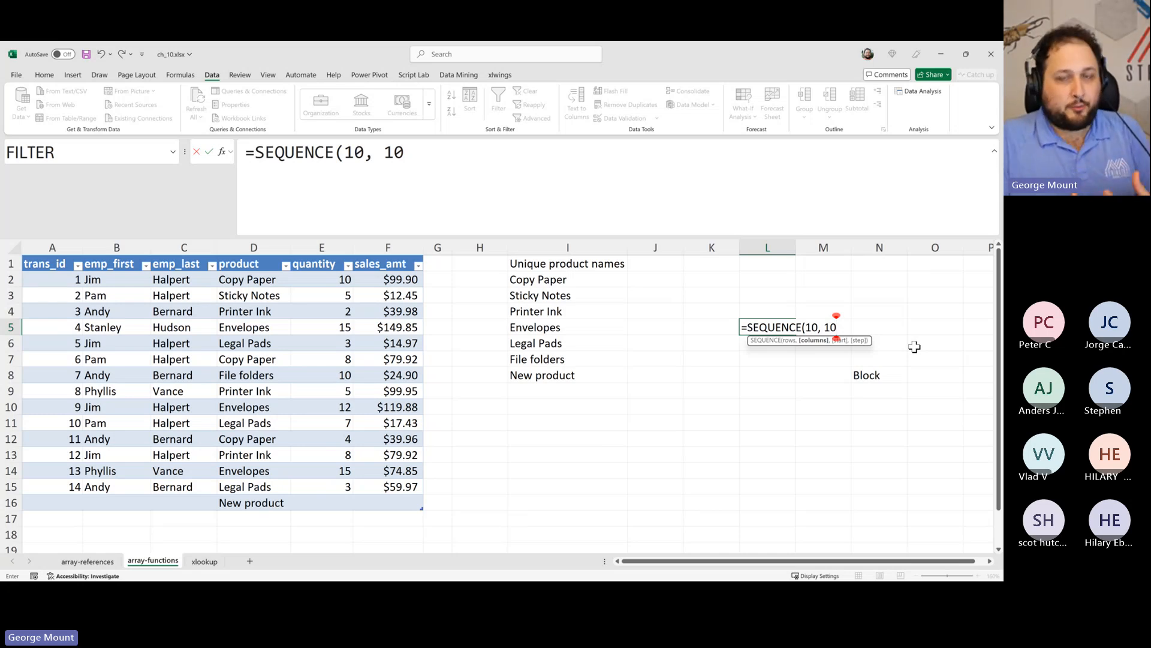
text())
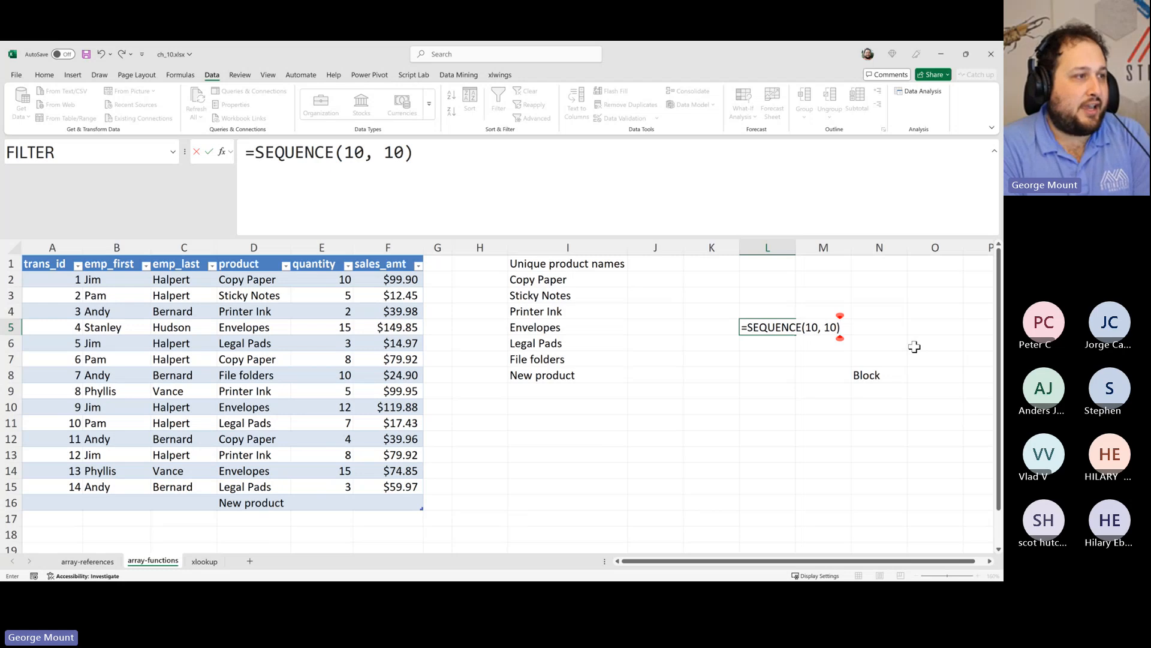
key(Return)
key(Up)
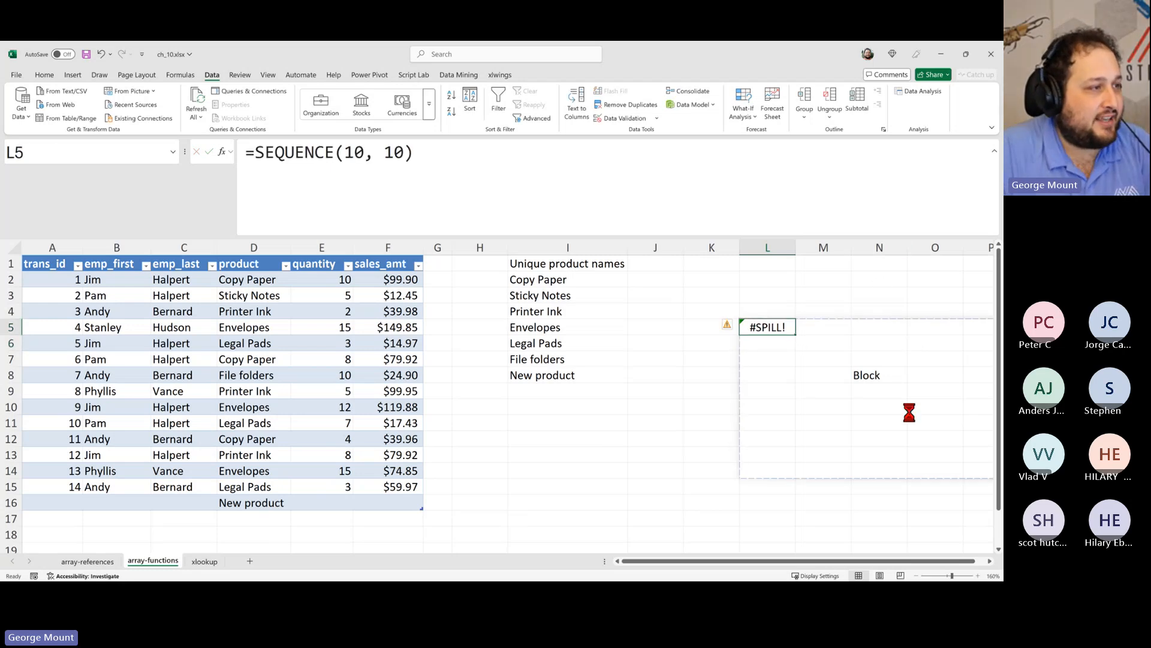
- Inspect the blocking cell N8 and the SEQUENCE formula in L5 against its intended spill range
ctrl+scroll(910, 412, down, 5)
click(543, 323)
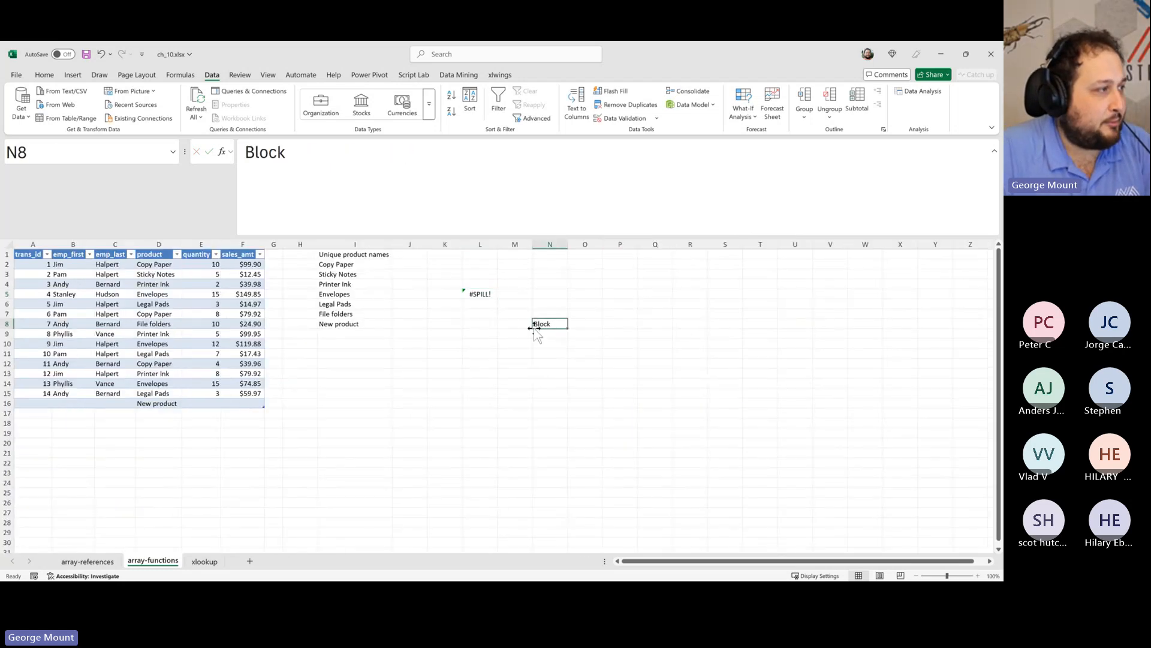
click(483, 293)
drag(429, 173, 9, 135)
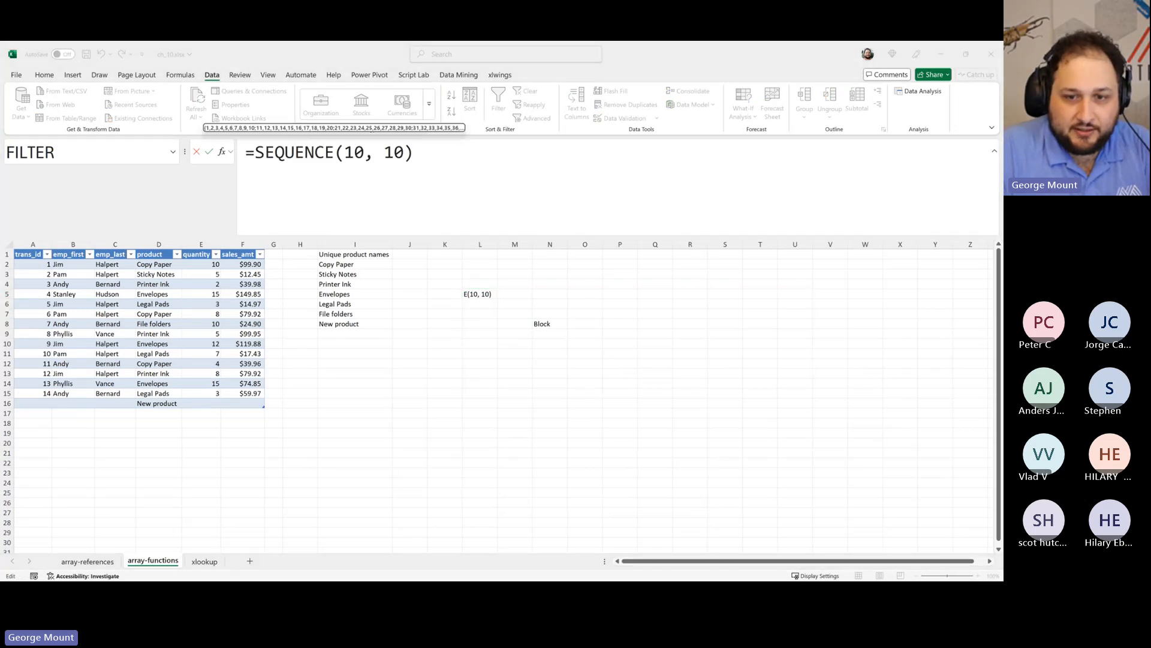
click(545, 336)
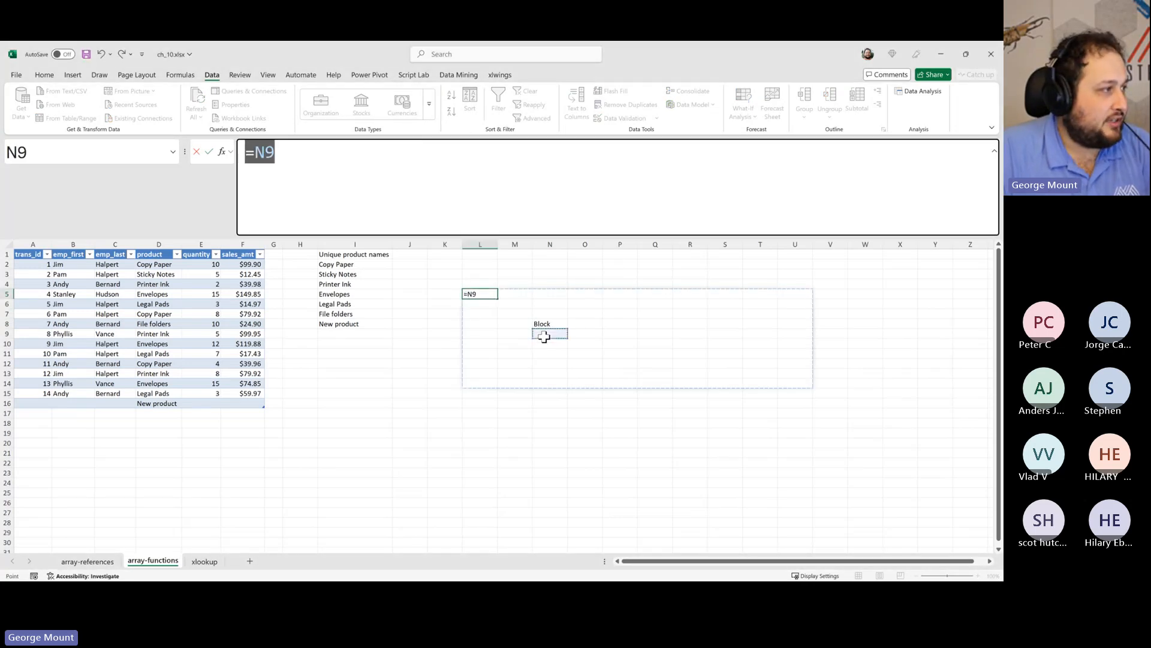
key(Escape)
- Clear Block from N8 to free the spill range of the SEQUENCE formula
click(549, 324)
key(Delete)
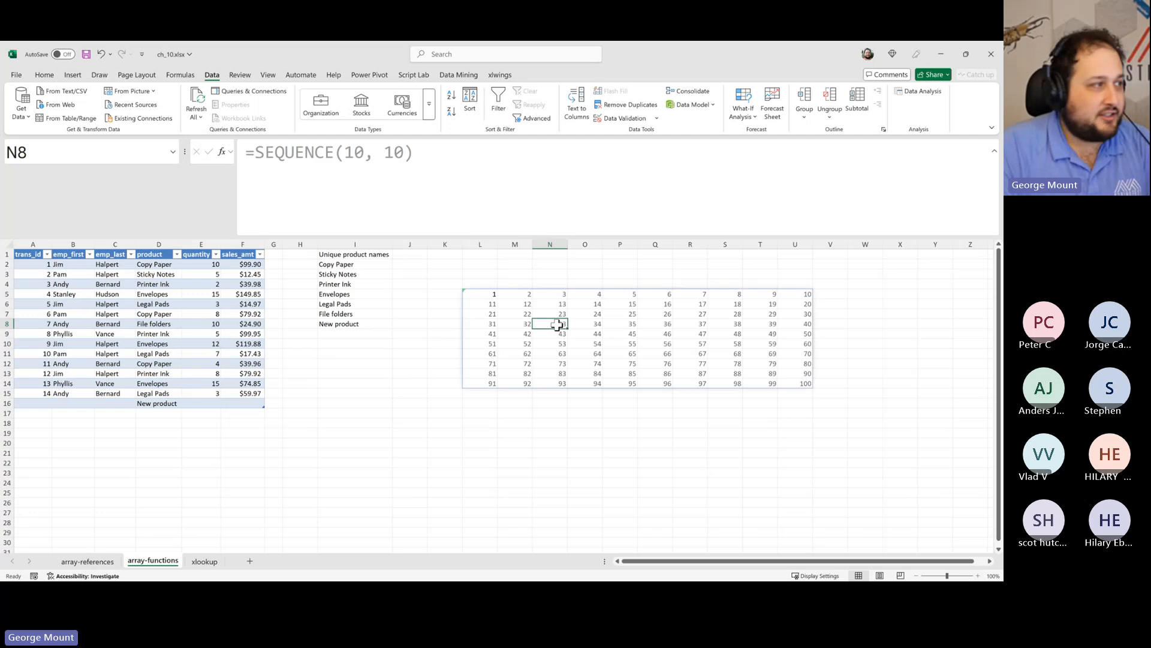
key(Left)
key(Left)
key(Left)
key(Left)
key(Left)
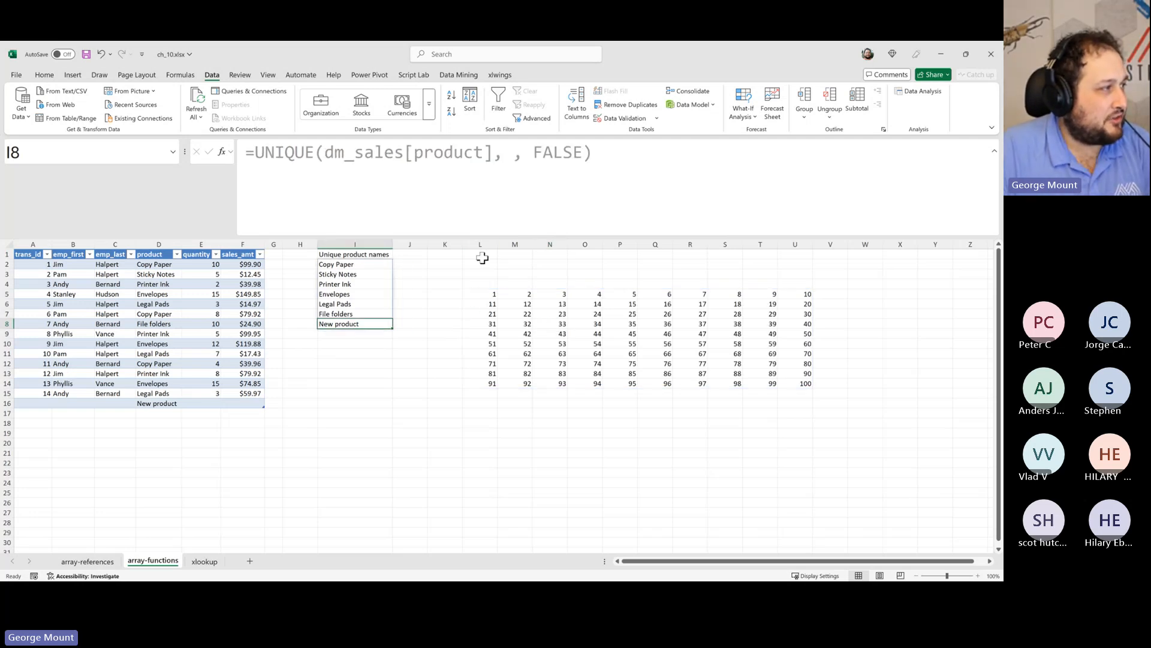
- Delete columns L through V, which contain the SEQUENCE array
drag(480, 244, 848, 295)
right_click(543, 348)
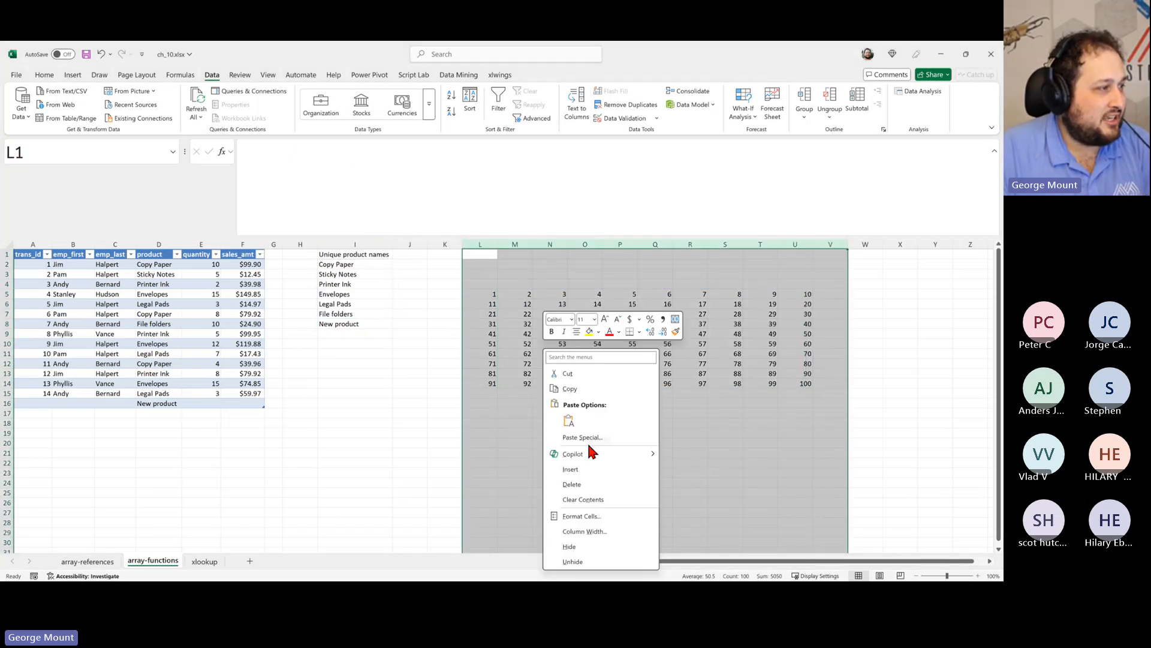
click(604, 489)
click(435, 413)
scroll(417, 410, up, 3)
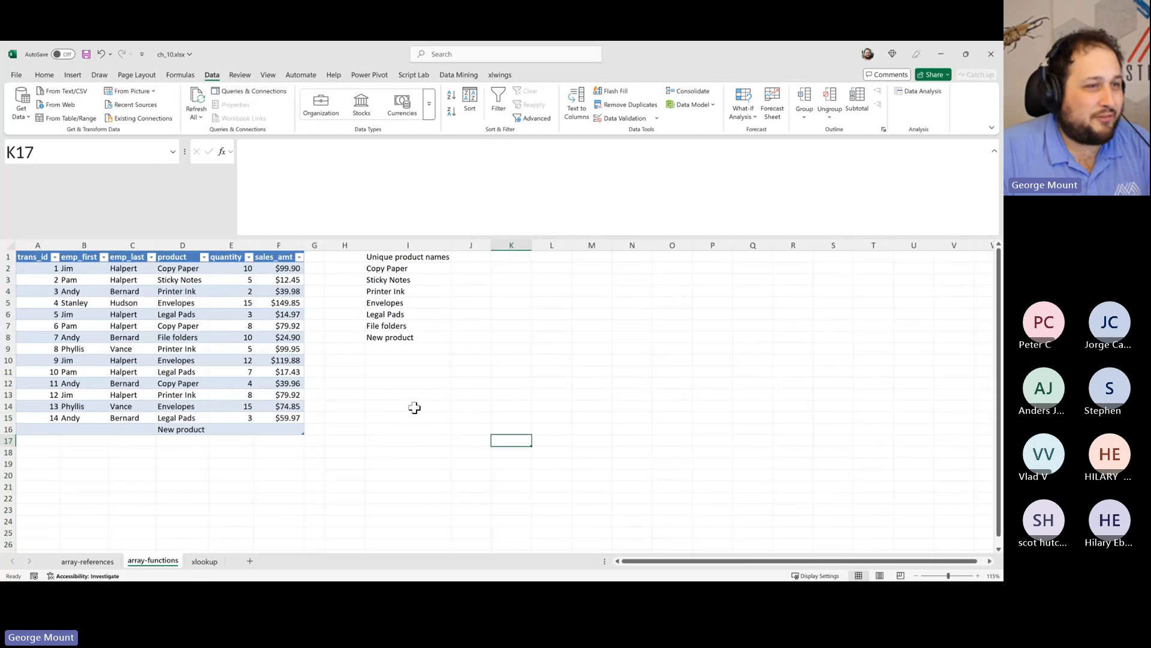
drag(400, 421, 474, 445)
drag(523, 277, 529, 435)
drag(516, 317, 532, 449)
click(648, 402)
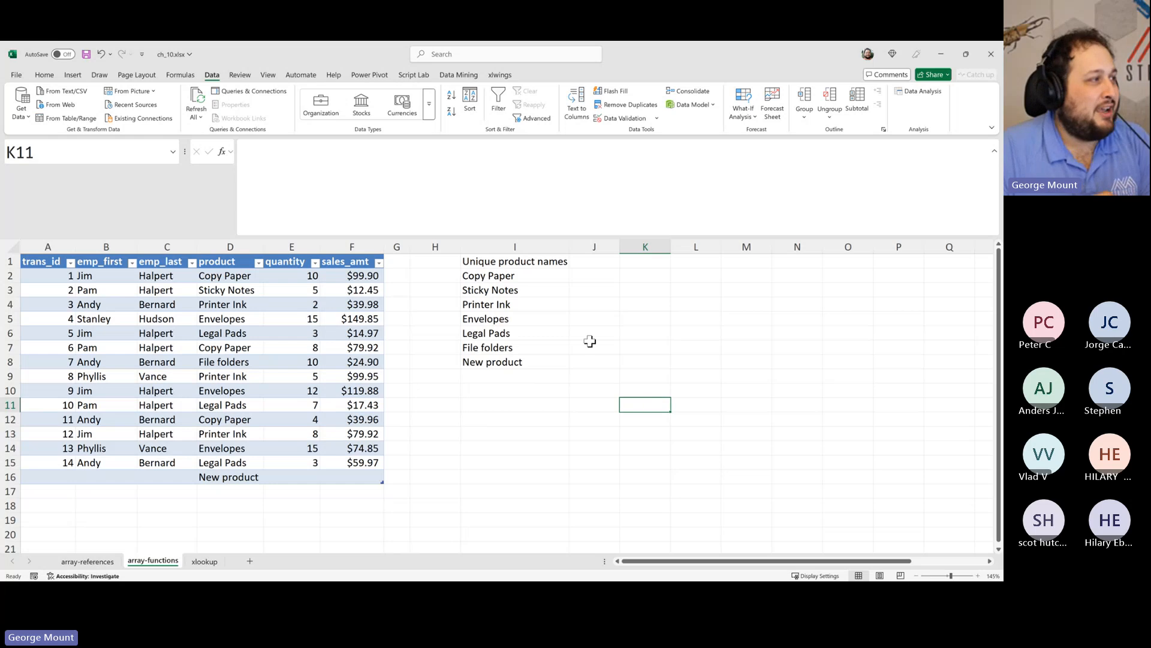
click(567, 337)
click(642, 319)
click(632, 278)
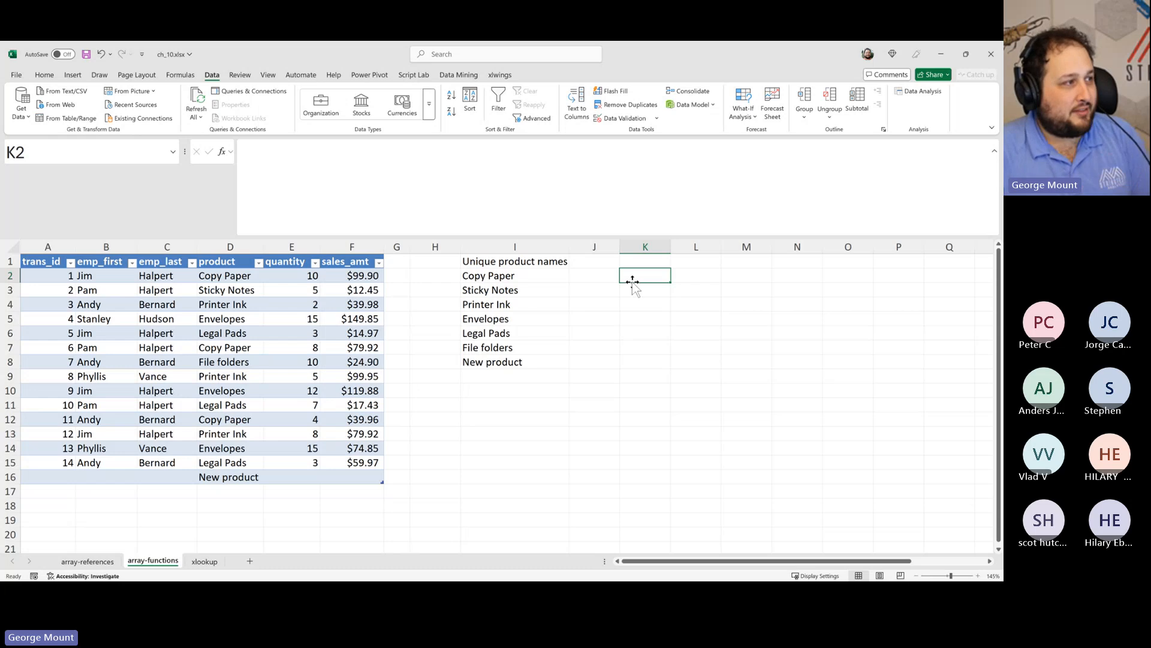
key(Left)
key(Left)
key(Left)
key(Right)
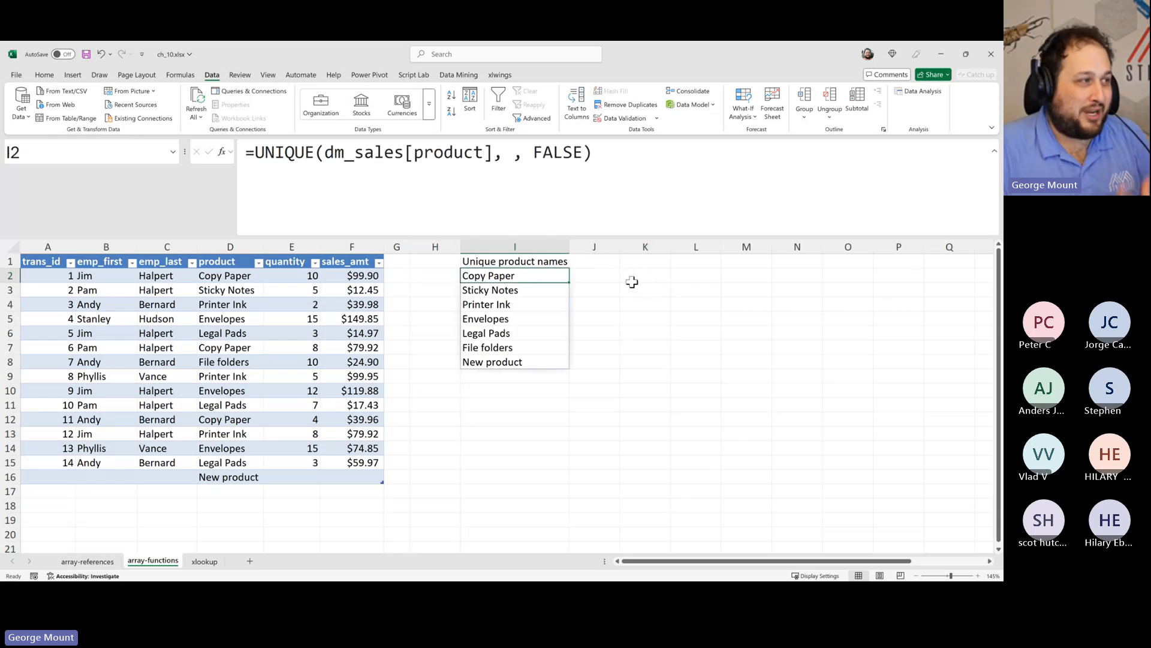
- Enter the label "Count unique product names:" in K2
click(632, 282)
text(Count)
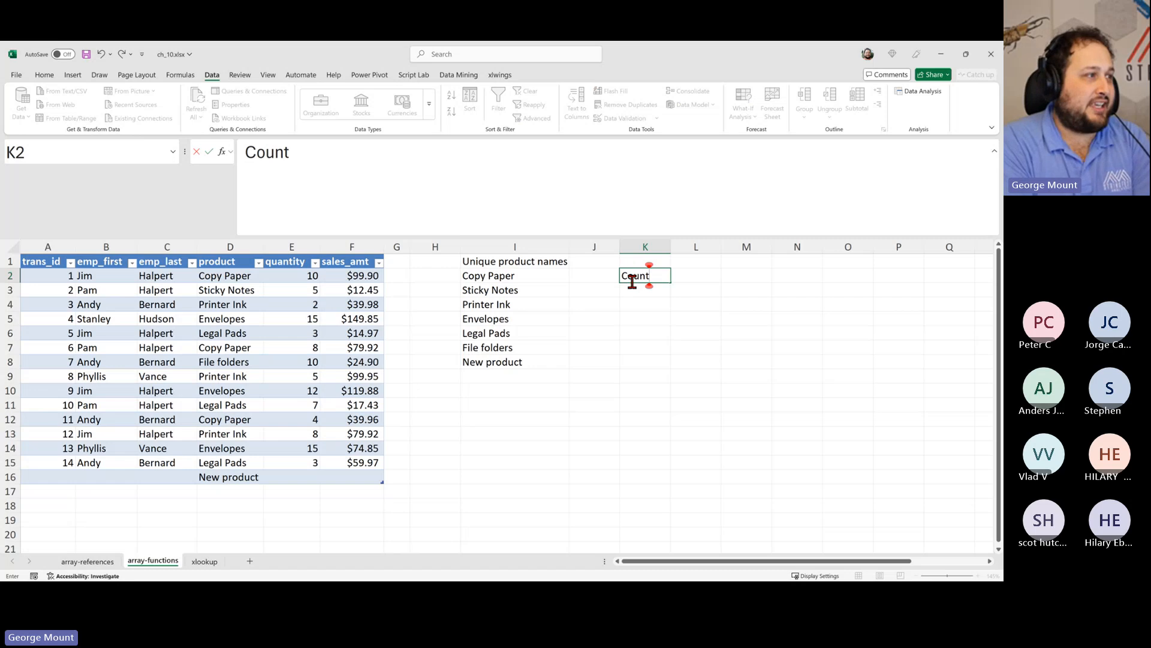
text( unique productr nqam)
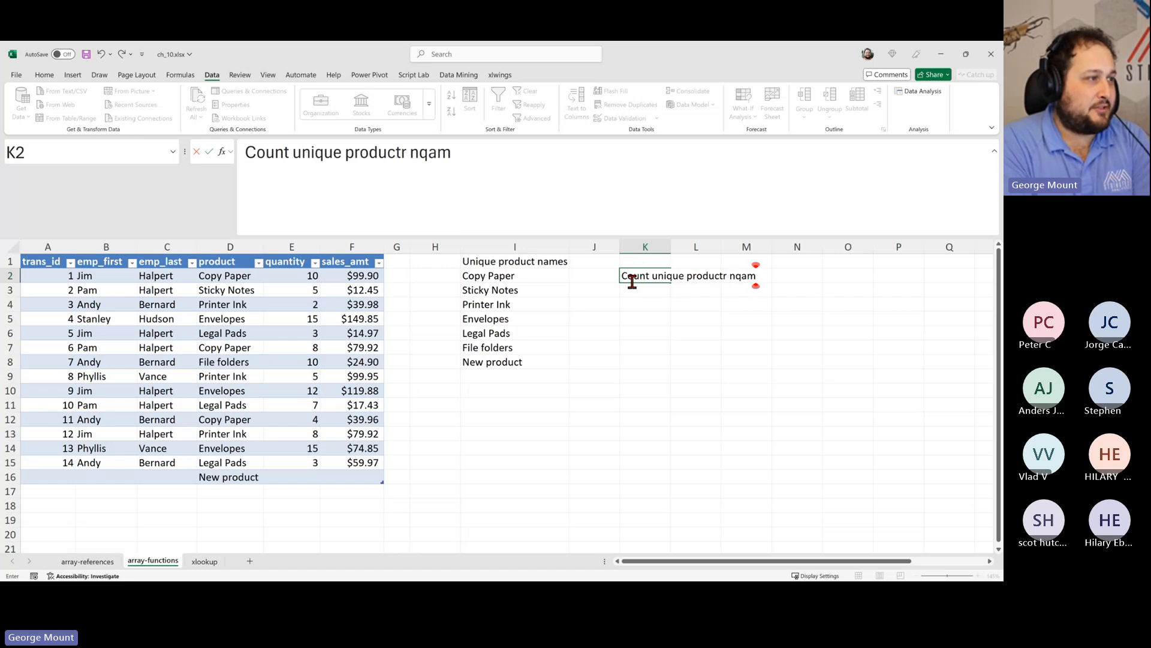
key(BackSpace)
key(BackSpace)
key(BackSpace)
key(BackSpace)
key(BackSpace)
key(BackSpace)
text(names:)
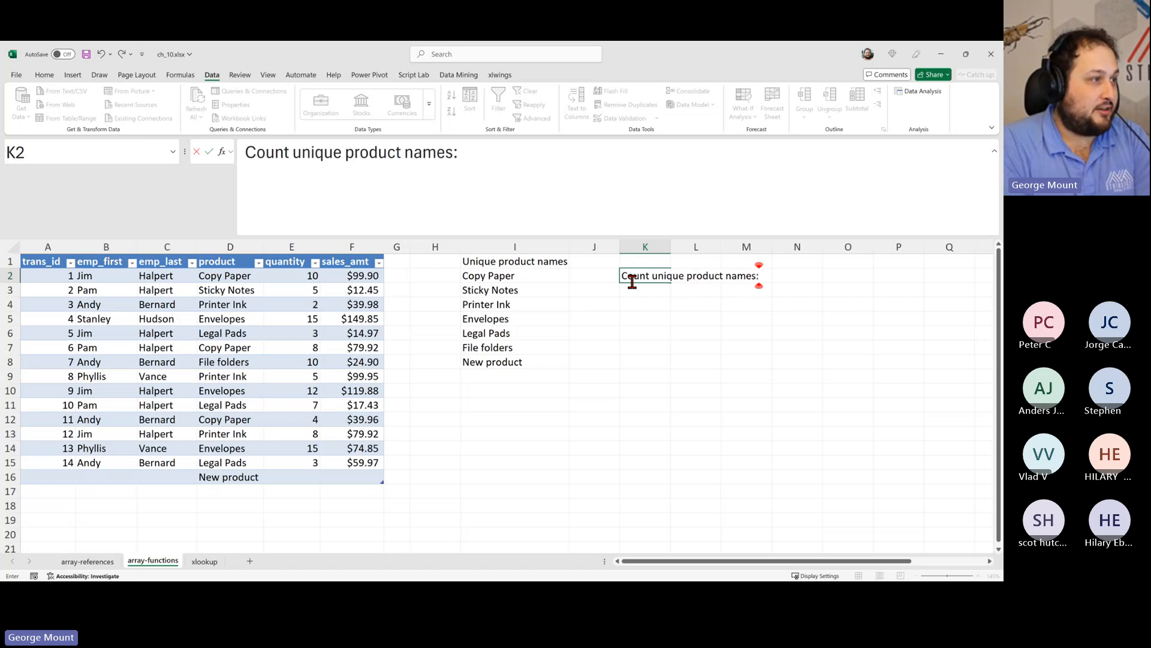
key(Return)
- Compare the spilled product names with the sales table's product column, and select K3 below the count label
drag(491, 278, 489, 348)
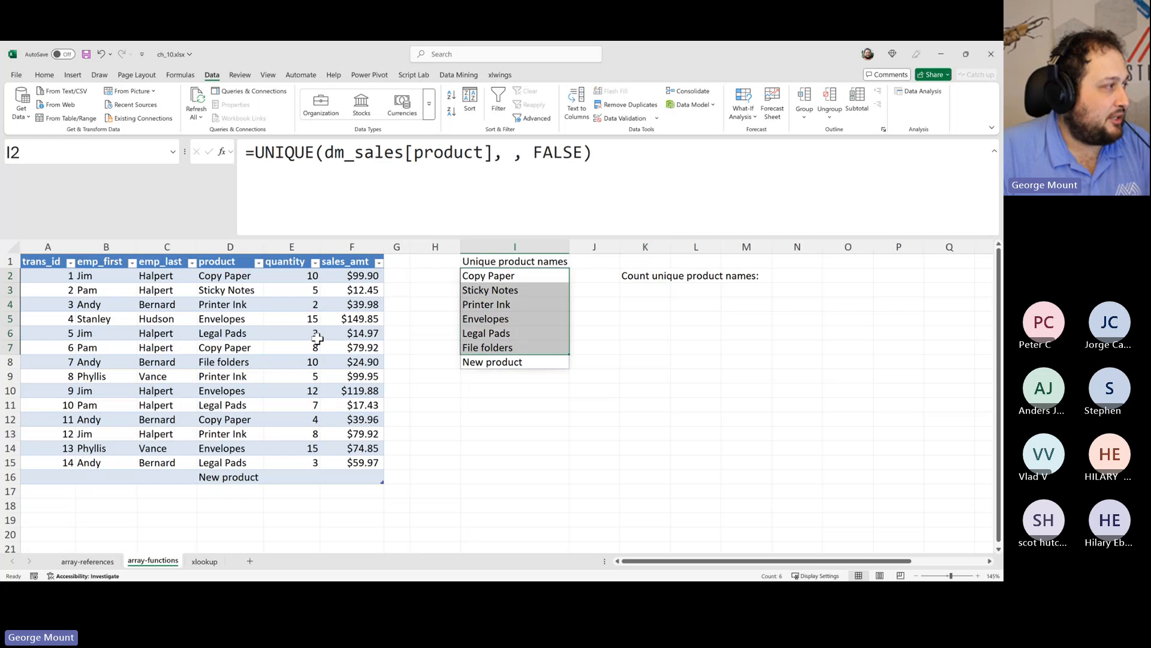
drag(240, 334, 239, 405)
click(784, 307)
click(652, 295)
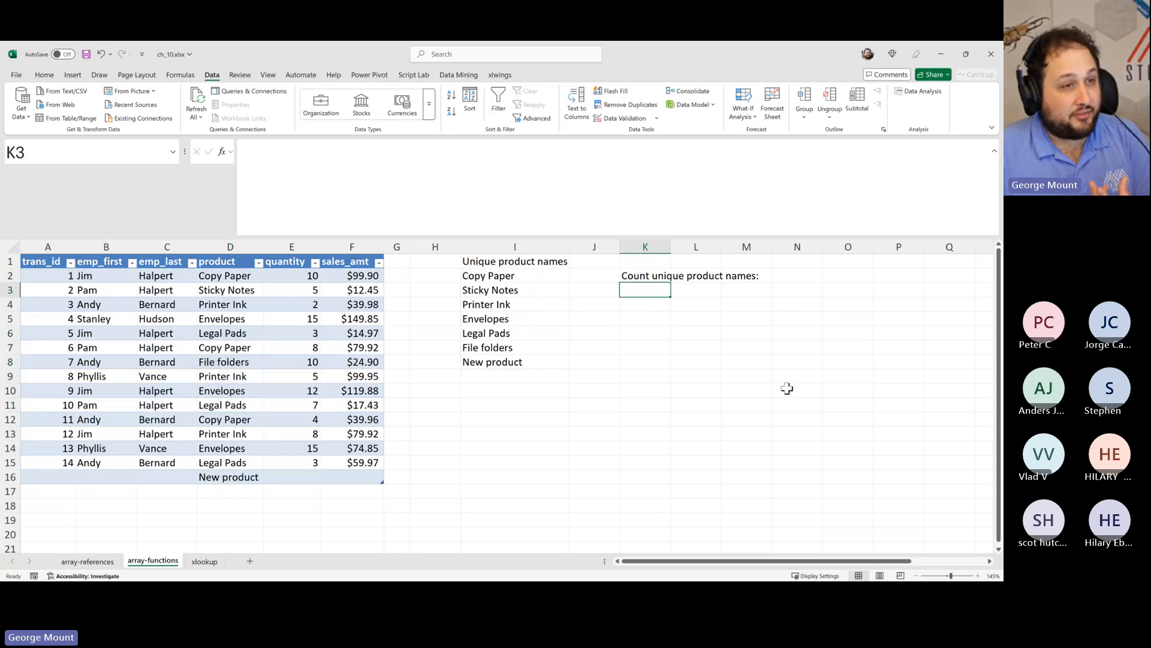
- Enter the formula =COUNT(I2#) in K3 to count the spilled unique product names
text(=coun)
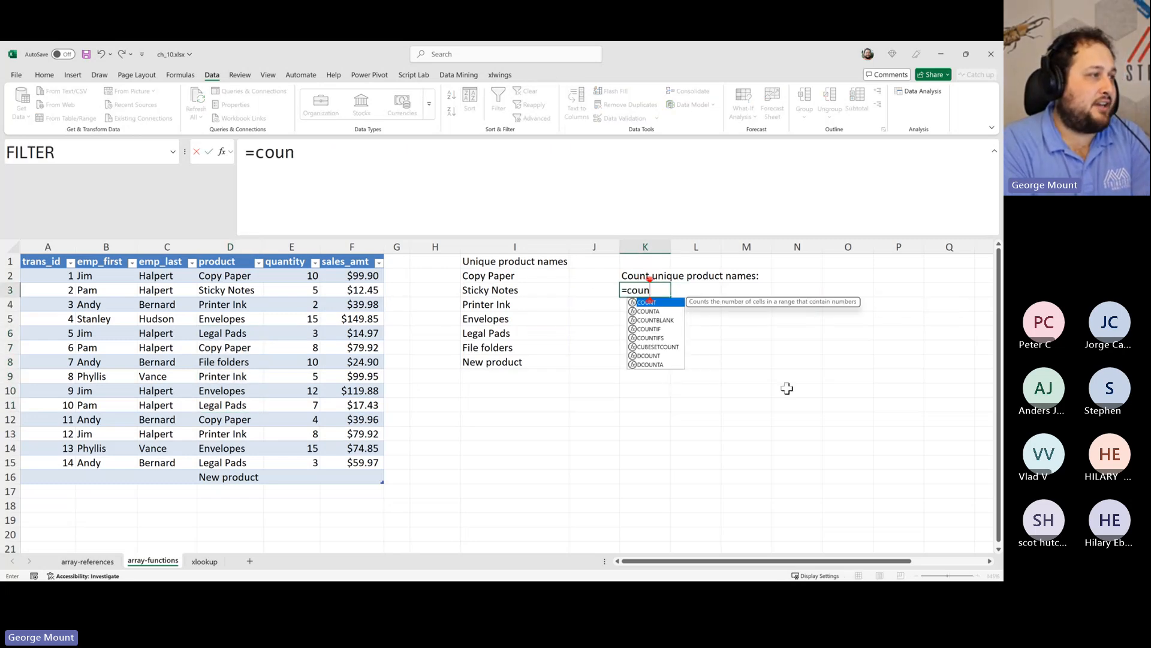
key(Down)
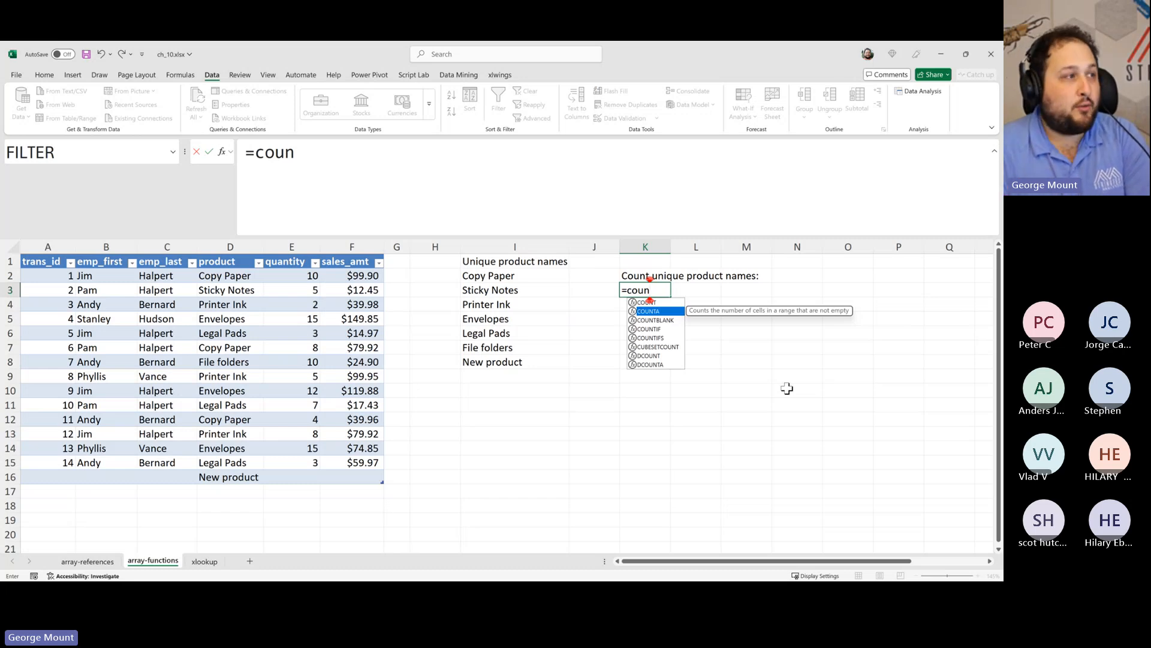
key(Up)
key(Tab)
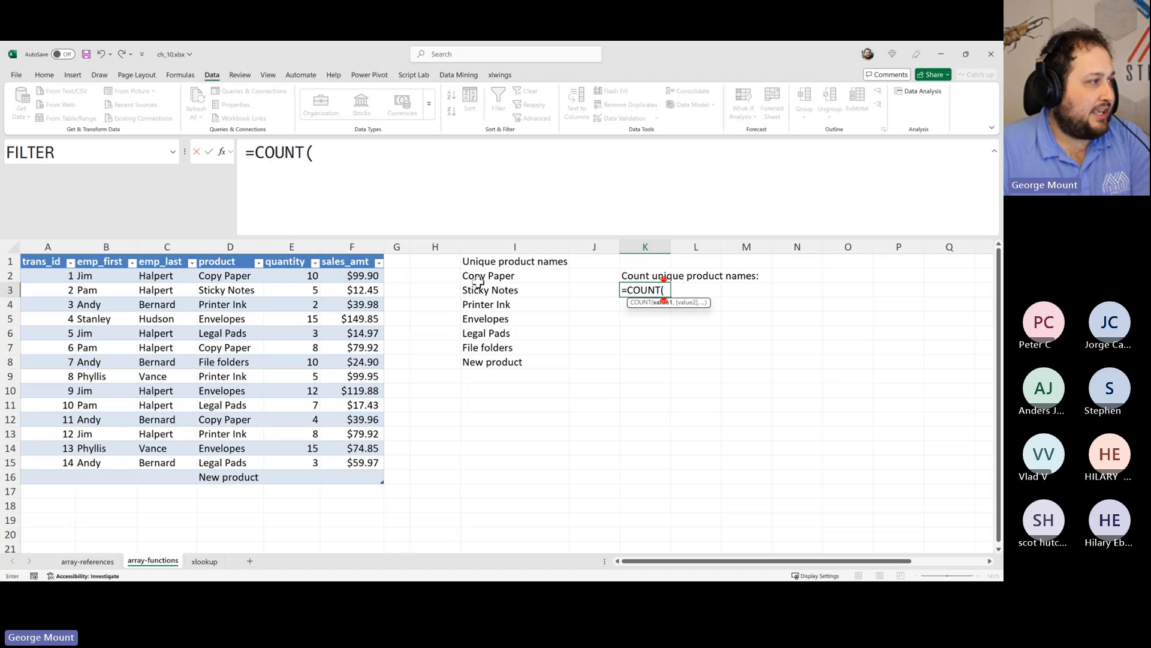
drag(486, 280, 491, 362)
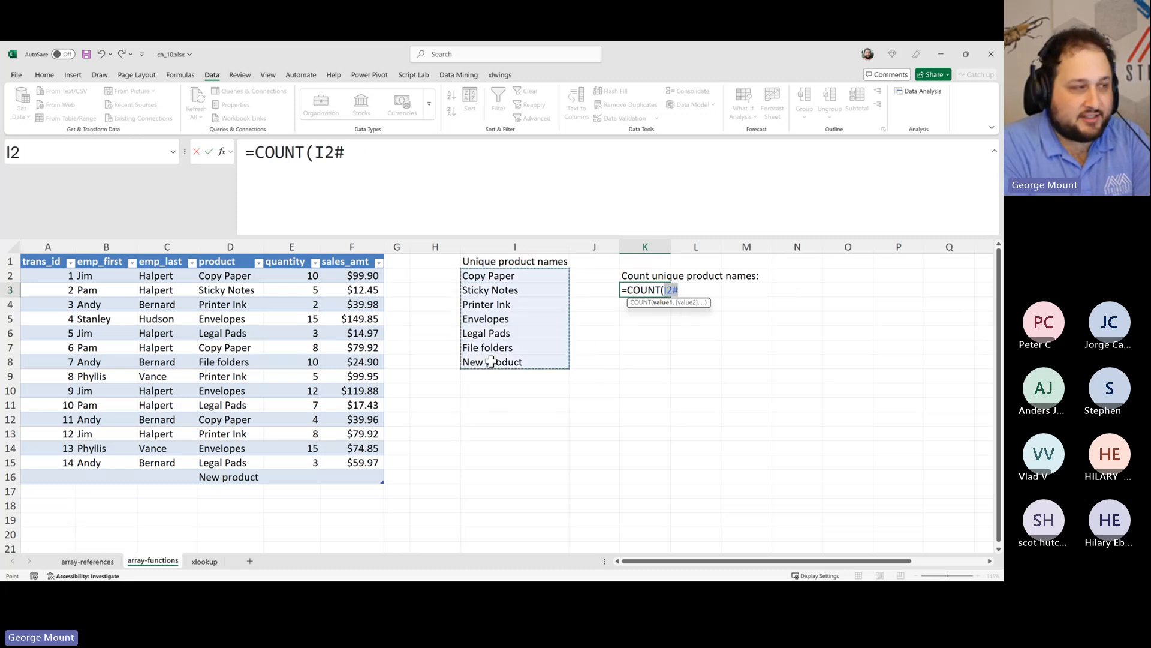
text())
key(Return)
key(Up)
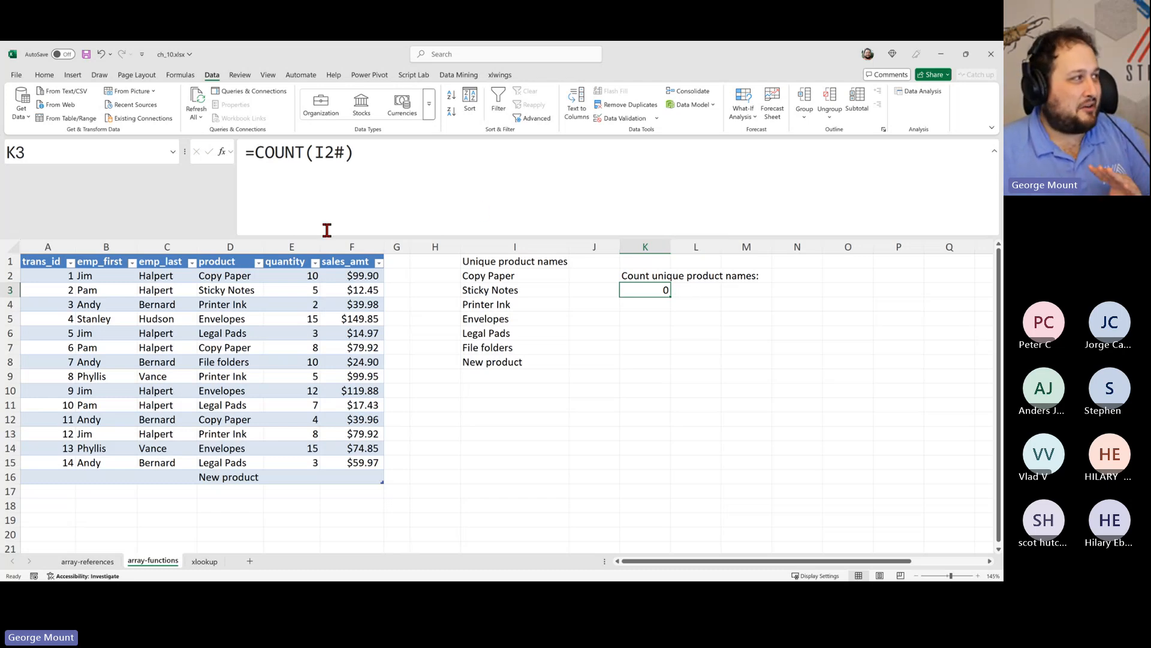
- Change the function in K3 to COUNTA so the formula is =COUNTA(I2#)
click(304, 155)
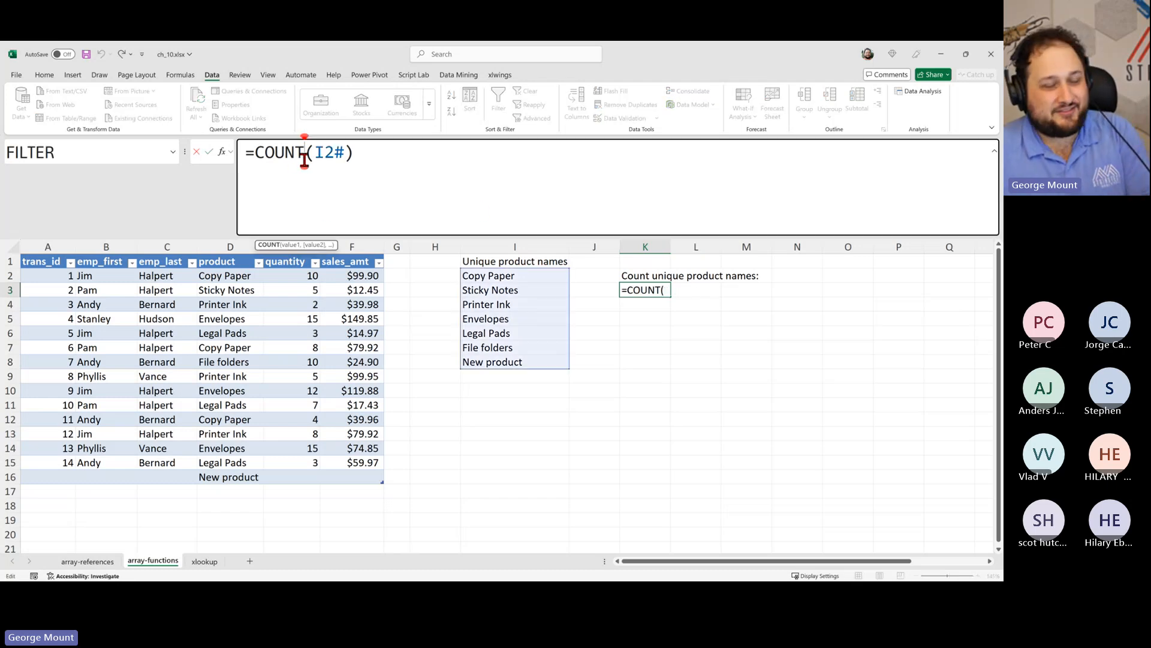
text(a)
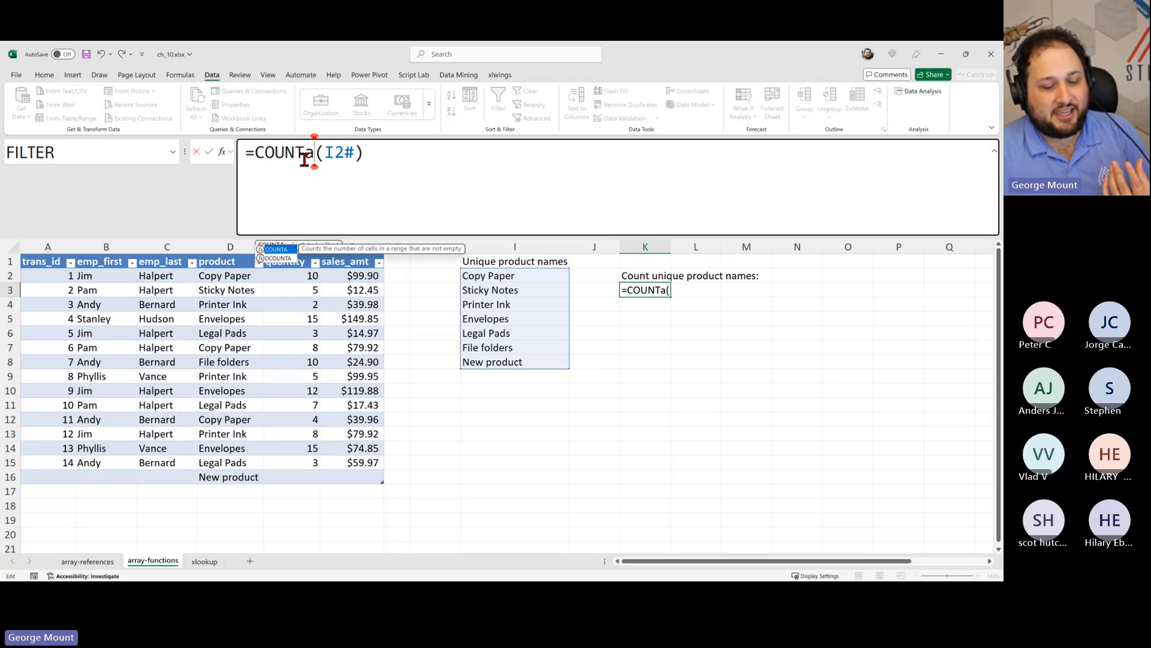
key(Return)
key(Up)
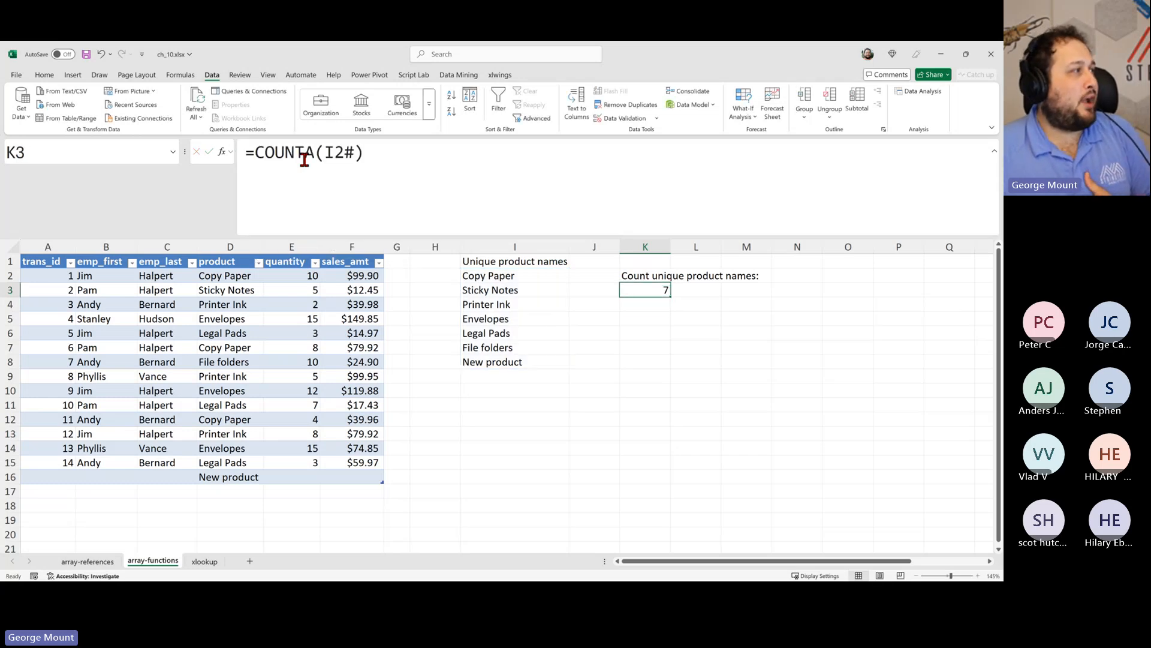
- Replace the spill reference in K3 with a fixed range so the formula is =COUNTA(I2:I8)
click(350, 155)
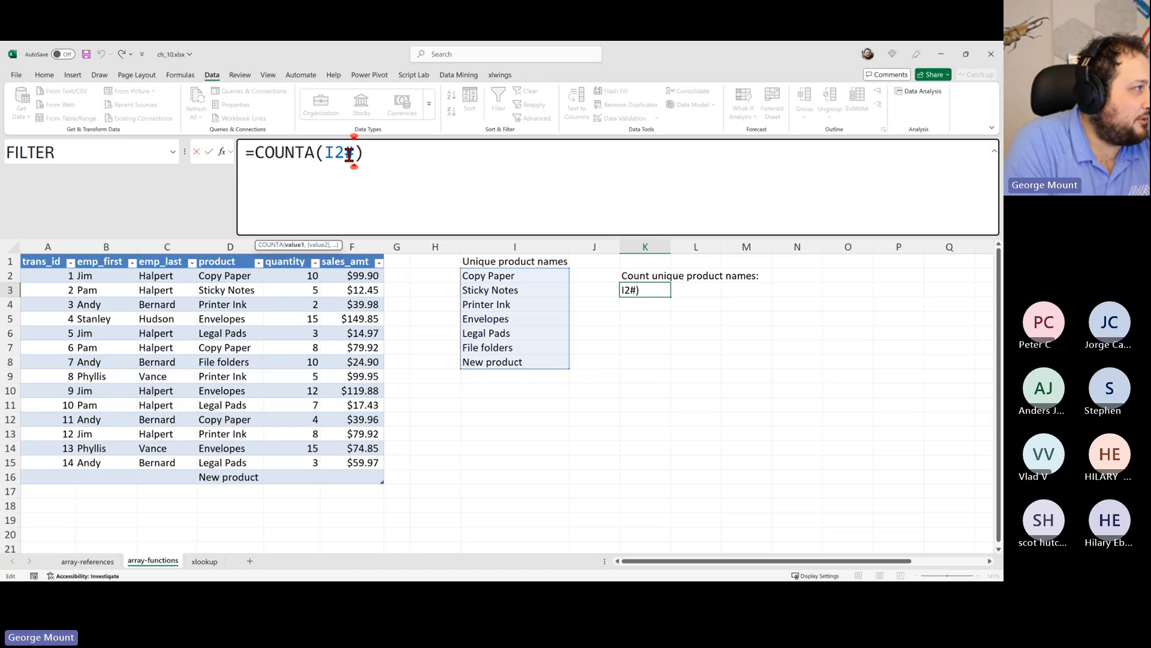
key(BackSpace)
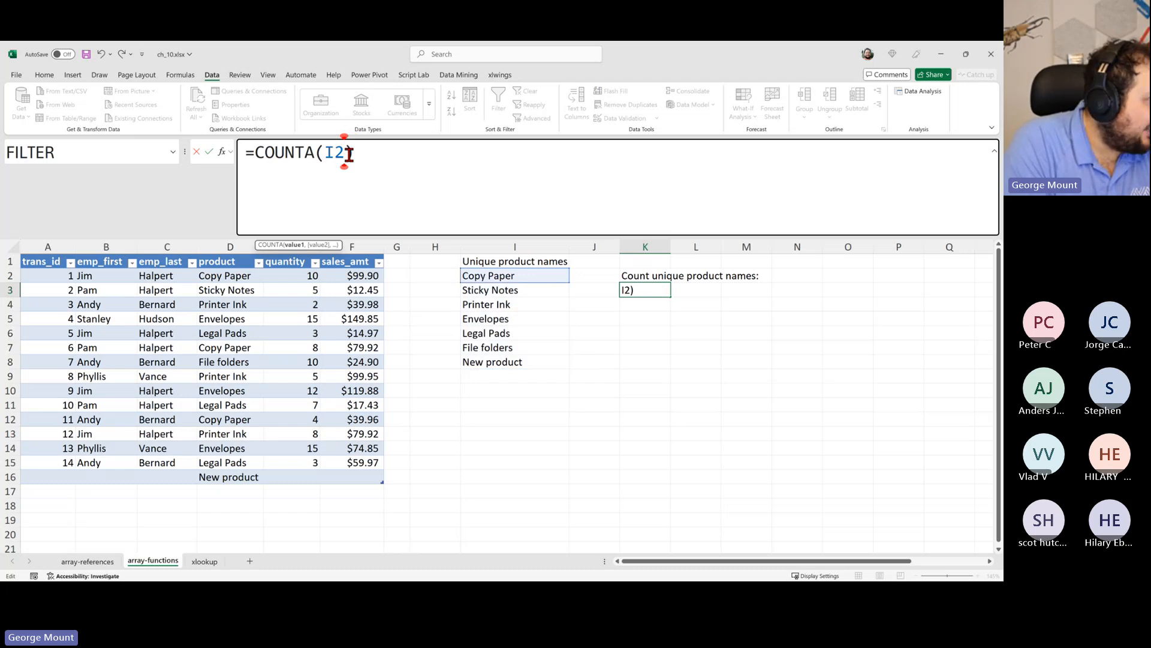
text(:I8)
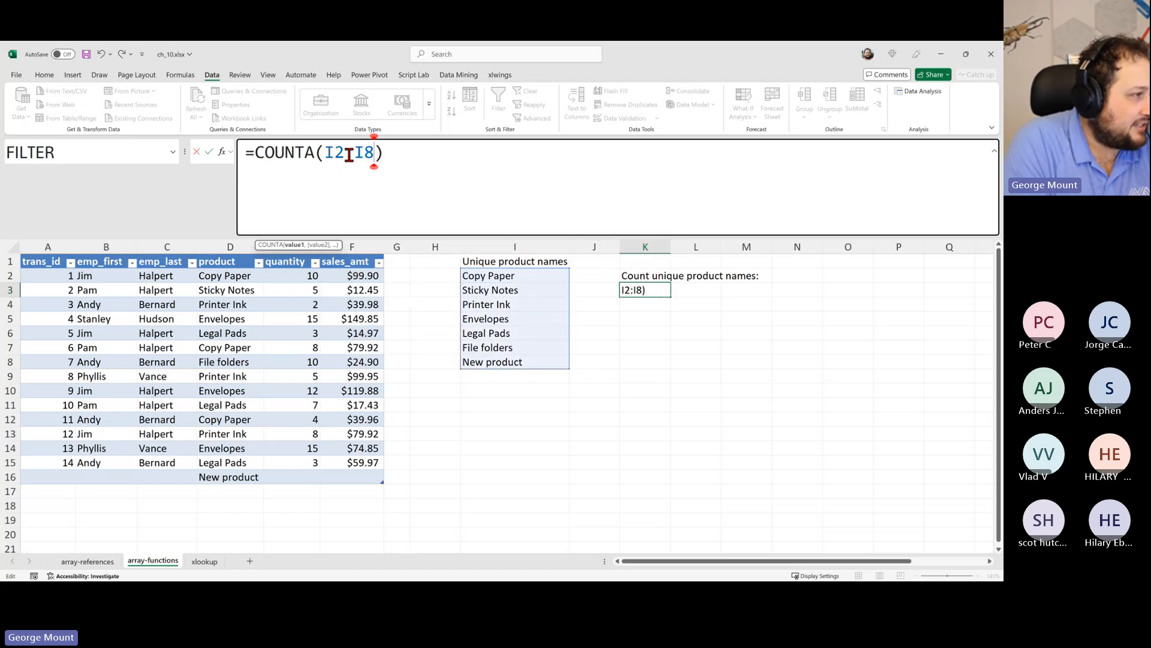
key(Return)
key(Up)
- Add "New product 2" in D17, directly below the last entry in the sales table's product column
click(478, 439)
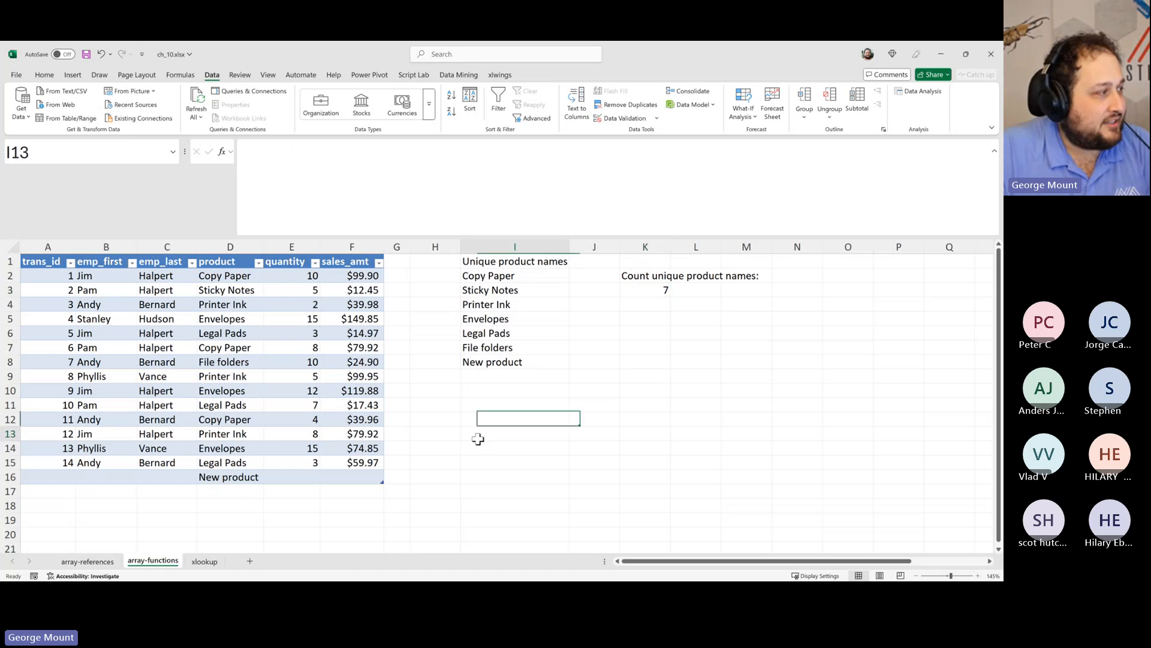
click(208, 477)
click(225, 490)
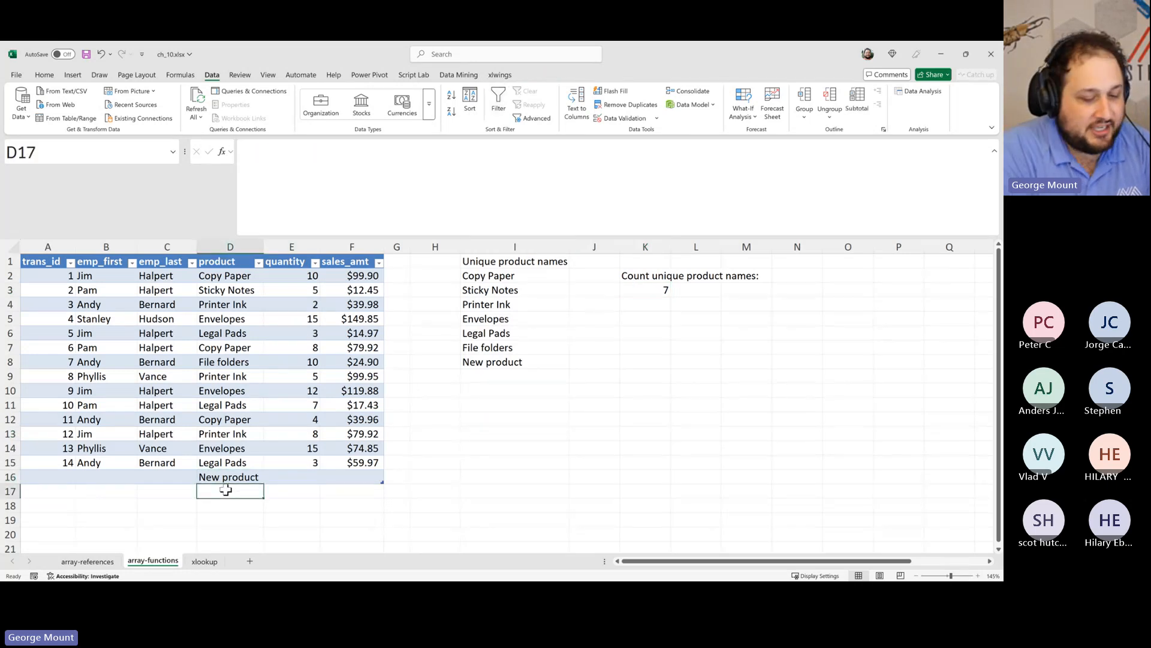
text(New product 2)
key(Return)
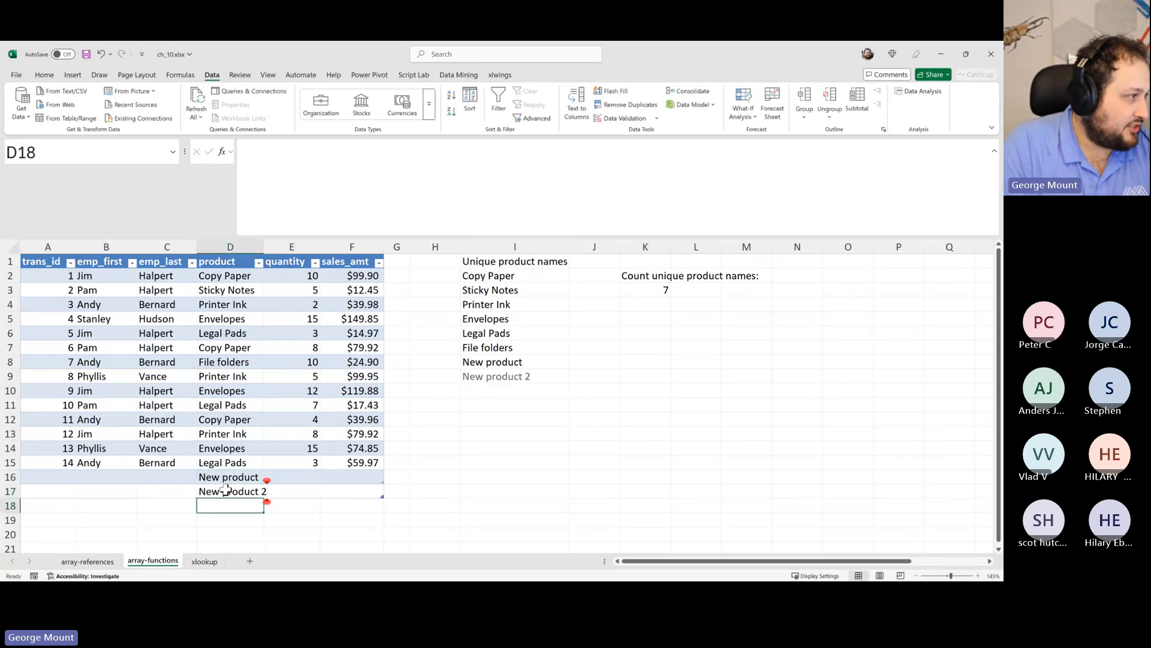
- Replace the fixed range in K3 with the spill reference so the formula is =COUNTA(I2#)
click(495, 333)
click(651, 290)
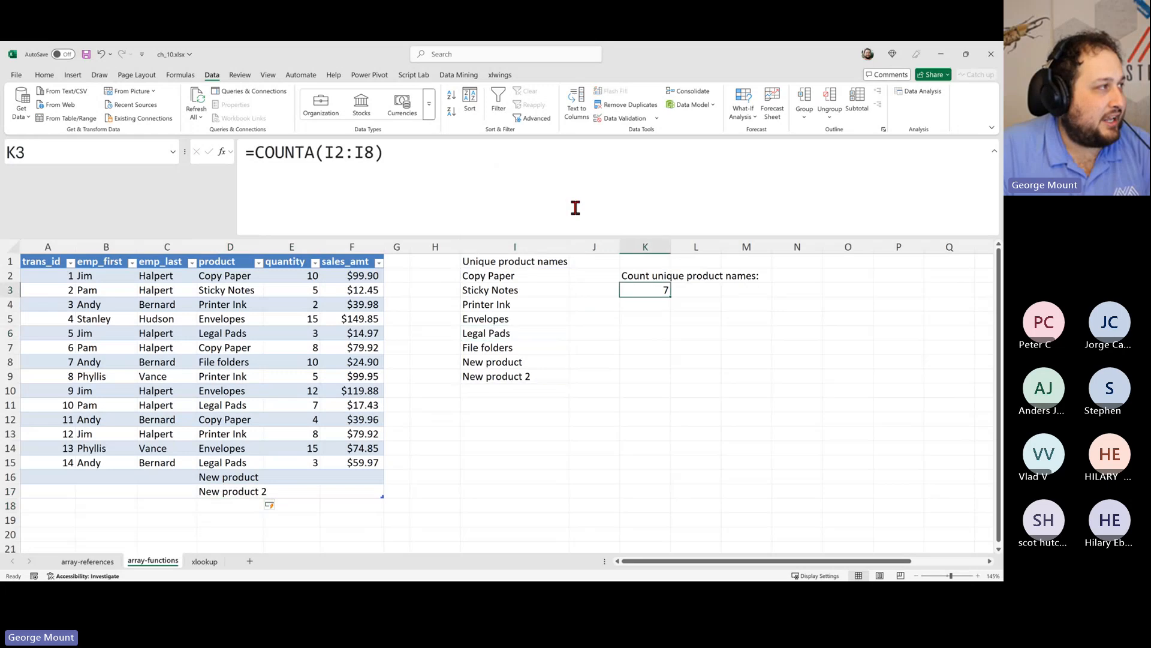
click(527, 177)
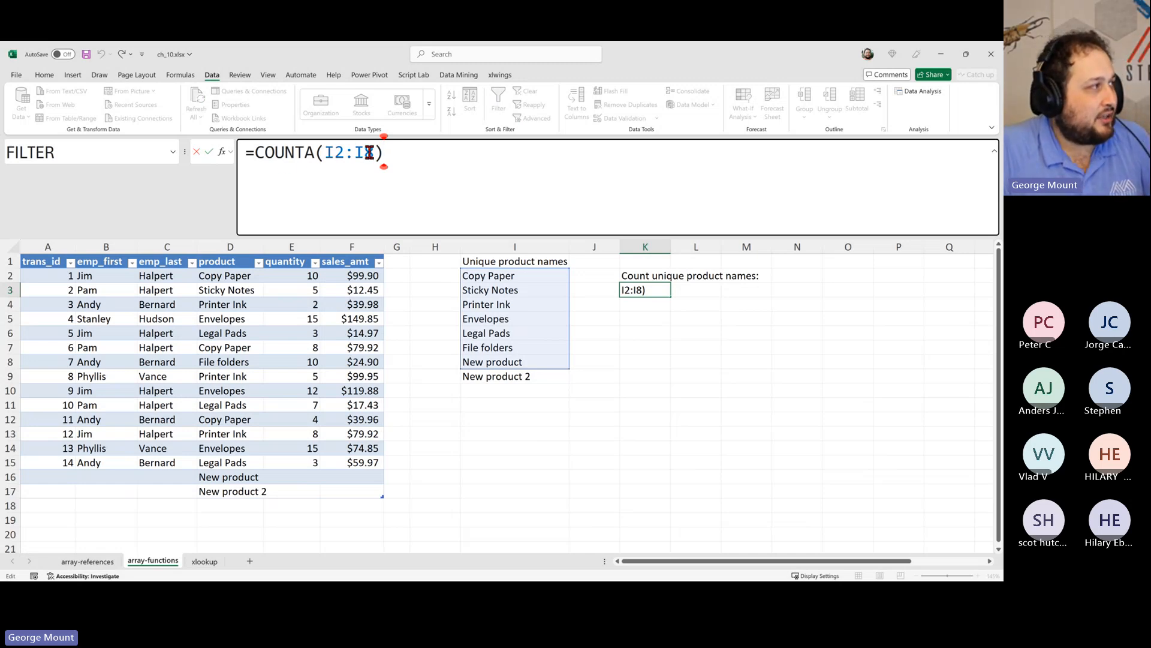
drag(376, 152, 345, 152)
key(BackSpace)
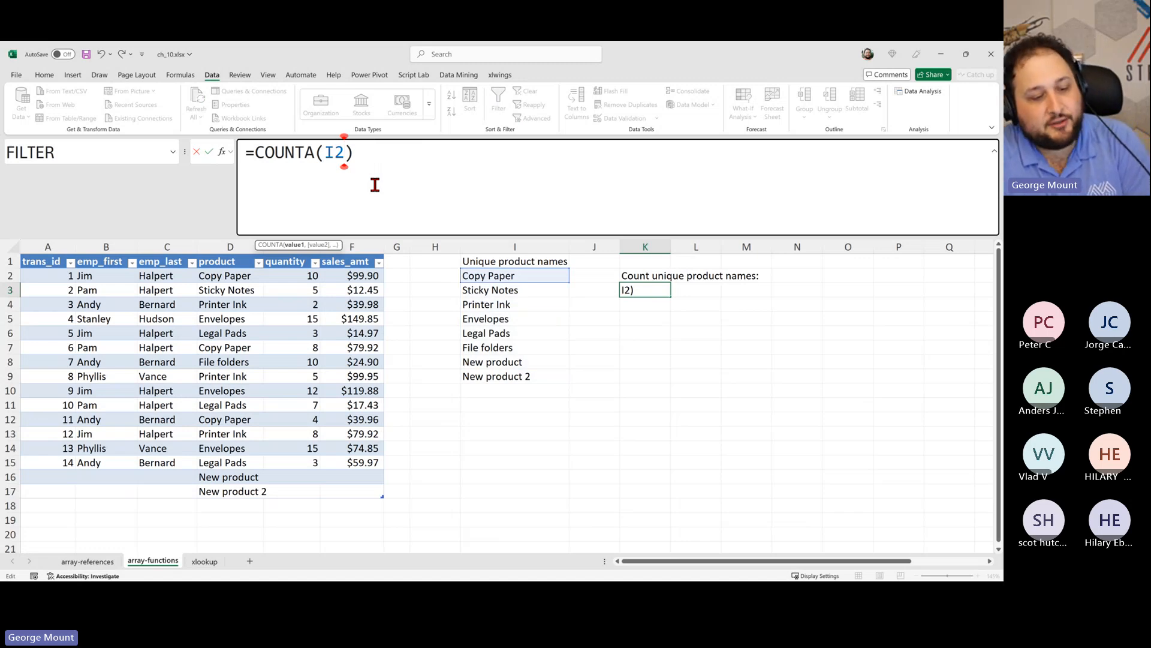
text(#)
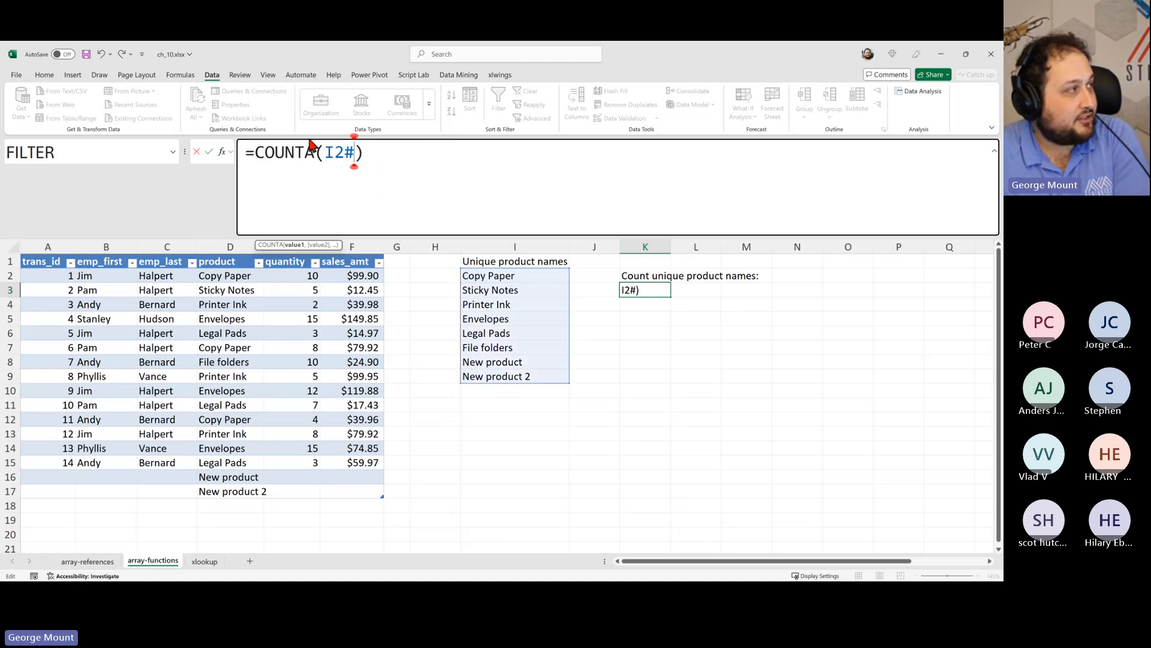
text(+)
key(Return)
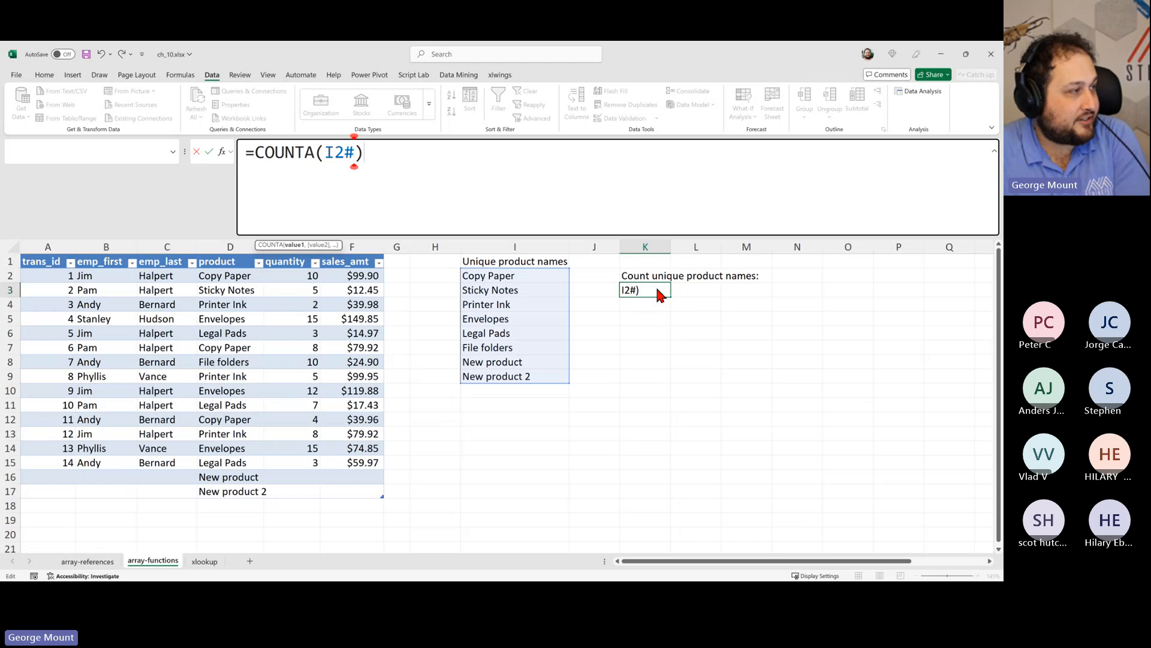
key(Return)
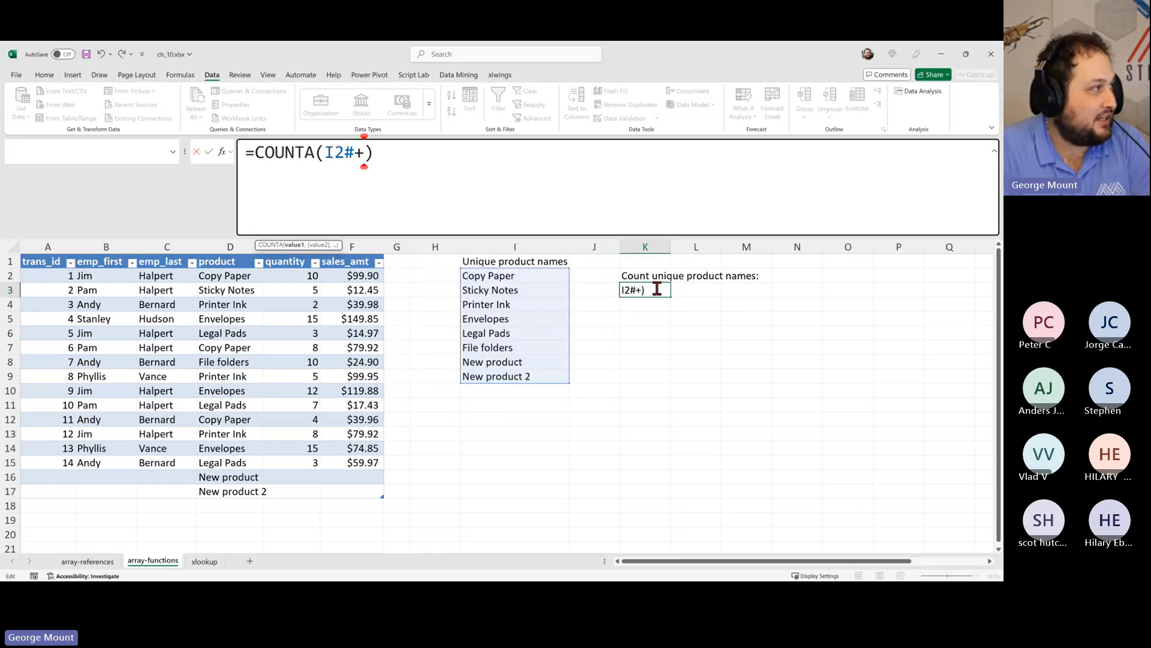
key(BackSpace)
key(Return)
click(660, 290)
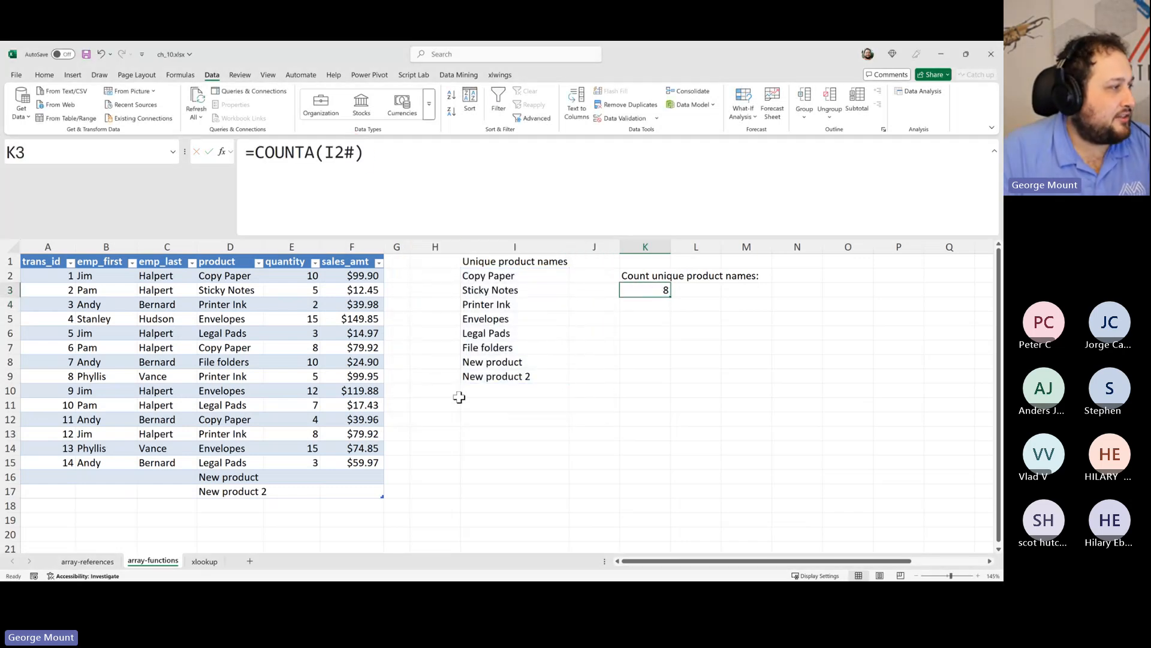
- Add a duplicate "New product" entry in D18, directly below the sales table's last product
click(221, 506)
text(New rpd)
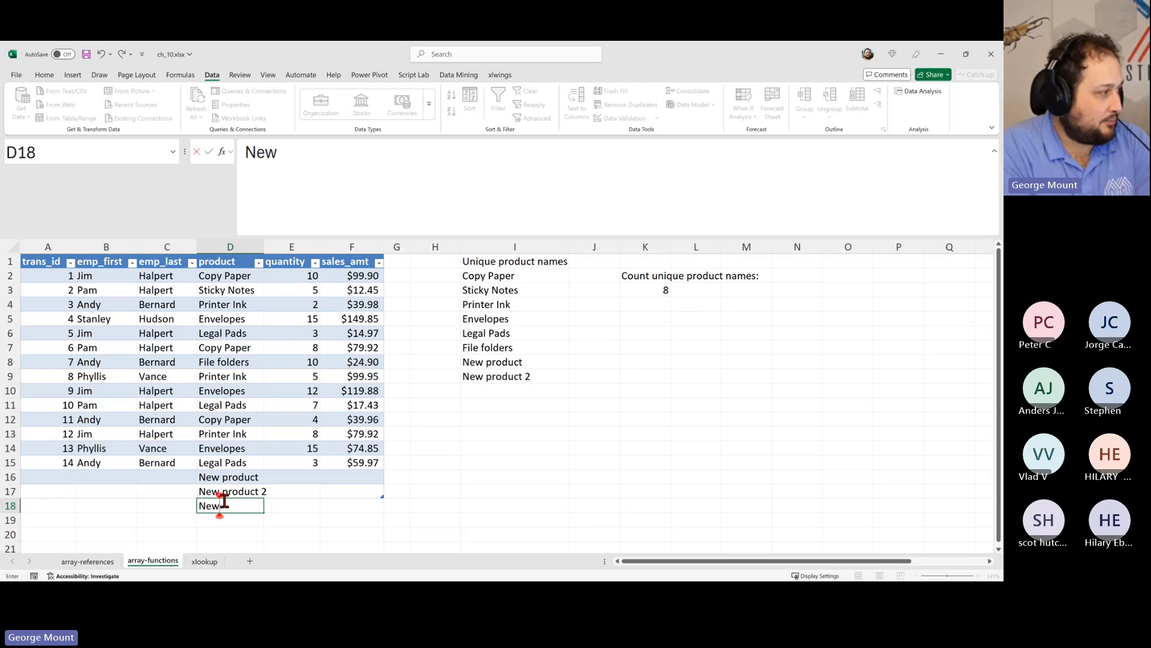
key(BackSpace)
text(r)
key(BackSpace)
key(BackSpace)
key(BackSpace)
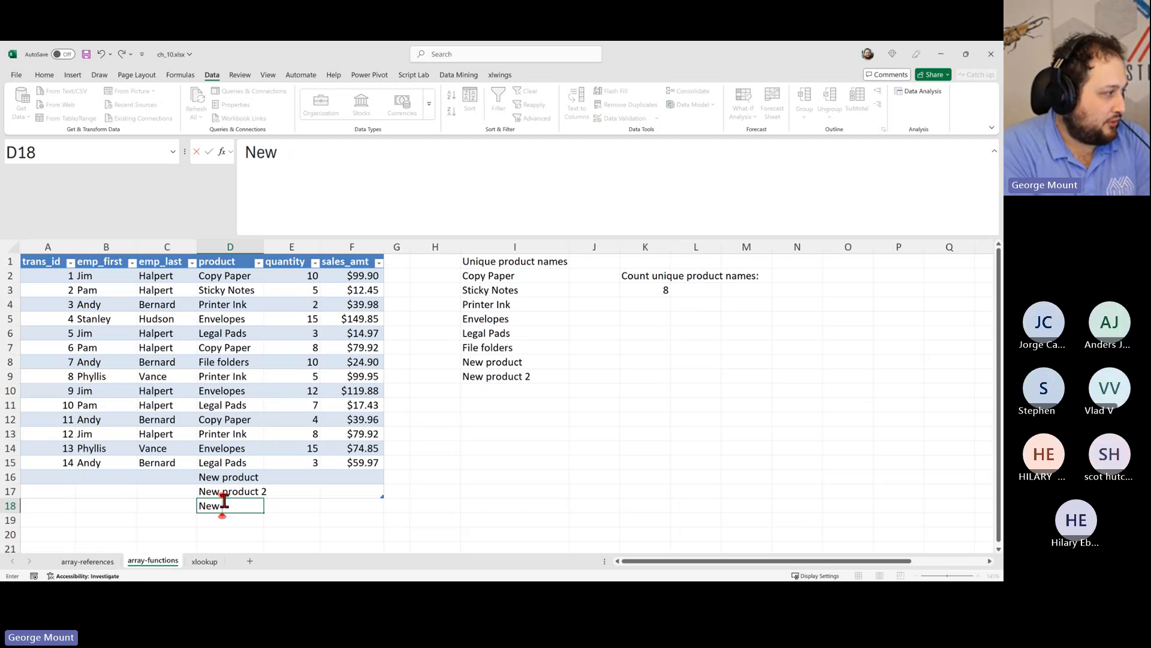
text(produ)
key(BackSpace)
text(ct)
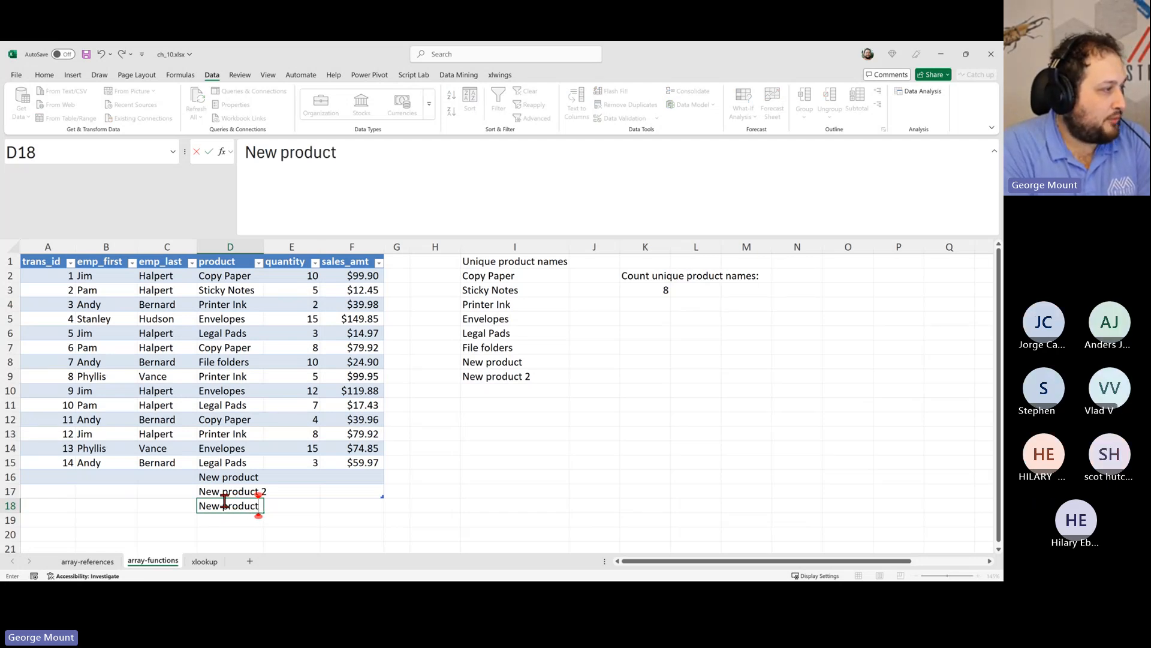
key(Return)
- Compare the COUNTA formula in K3 with the spilled names and the product column, and inspect the UNIQUE formula in I2
click(648, 290)
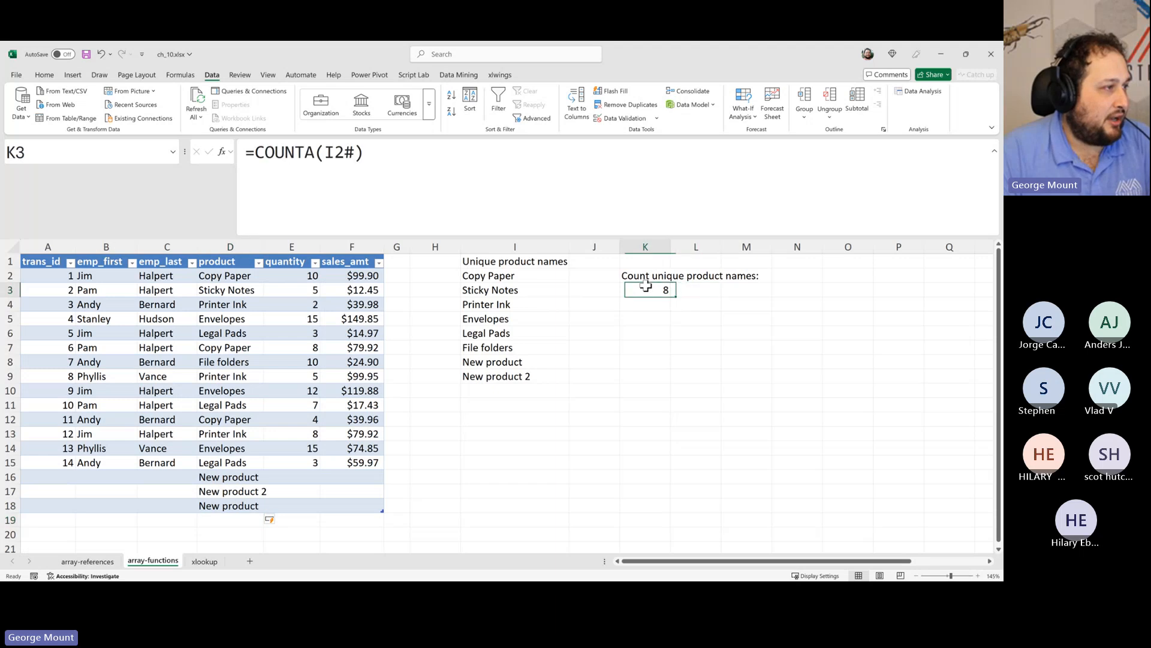
click(504, 347)
click(634, 162)
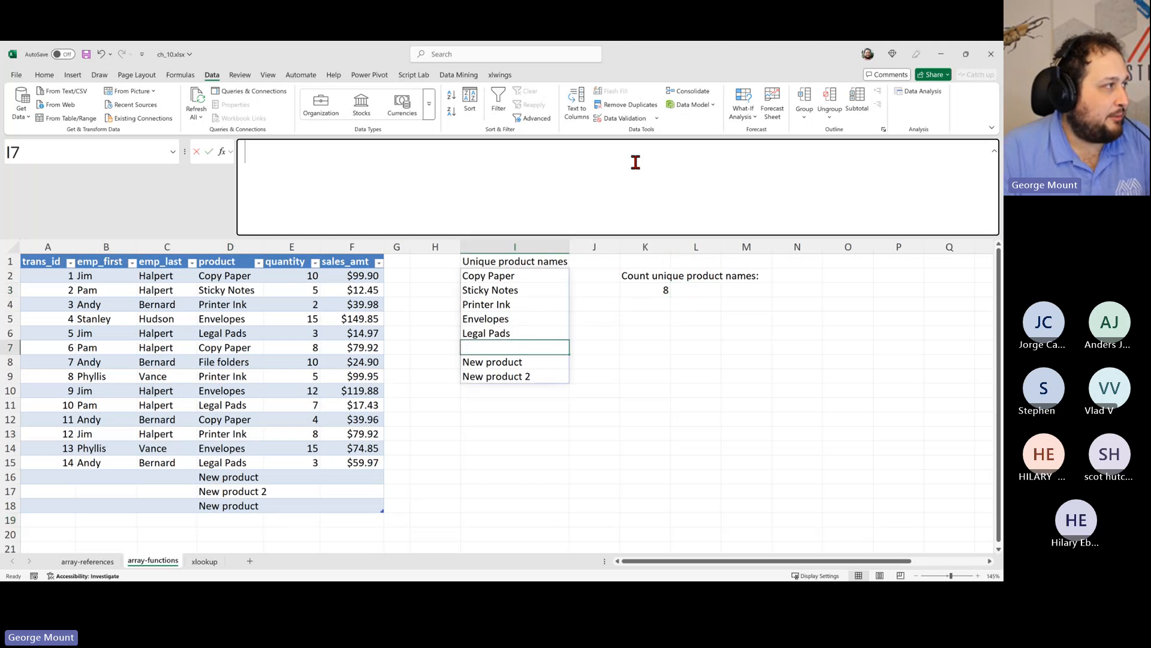
key(Escape)
click(221, 492)
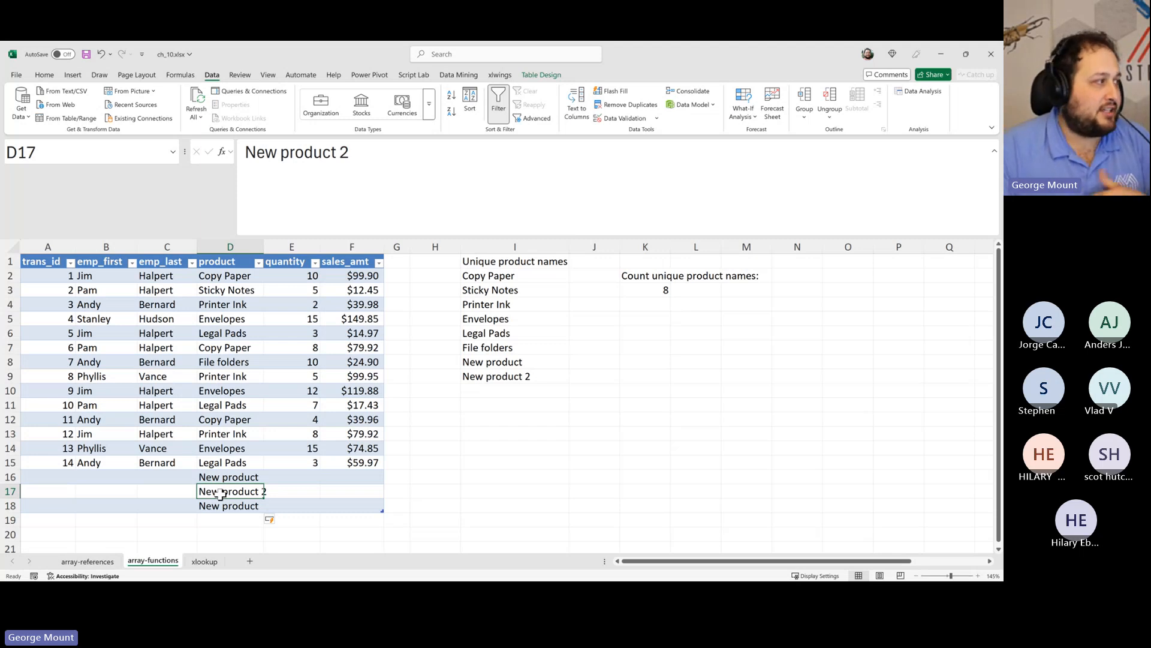
click(231, 362)
click(514, 291)
click(663, 288)
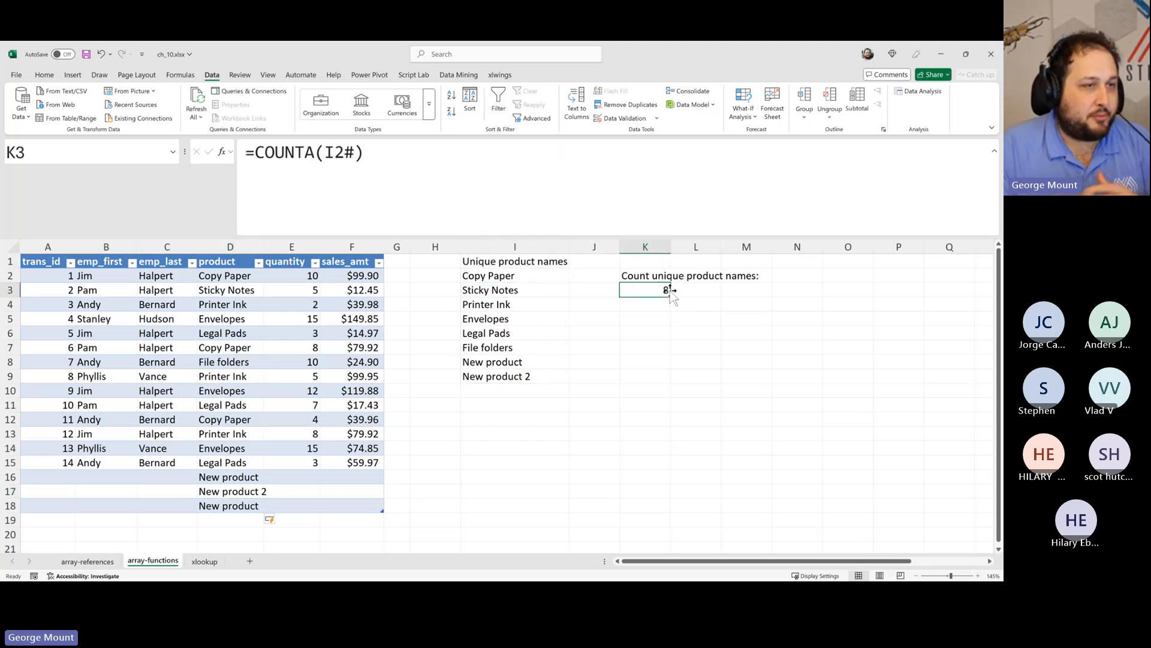
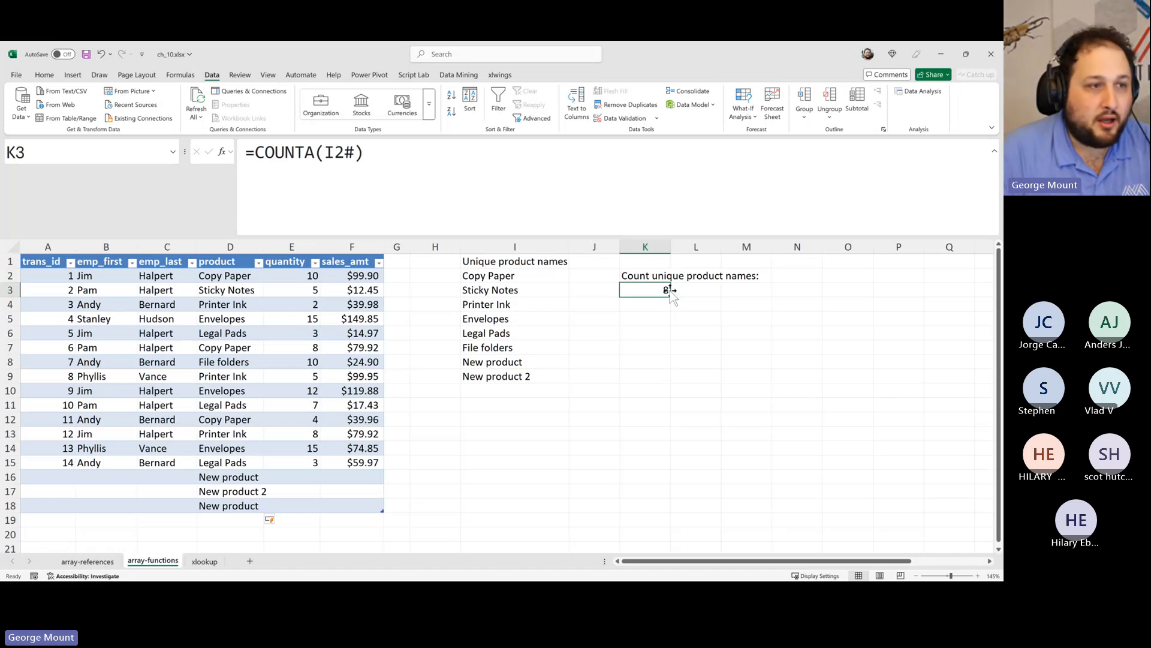
click(696, 390)
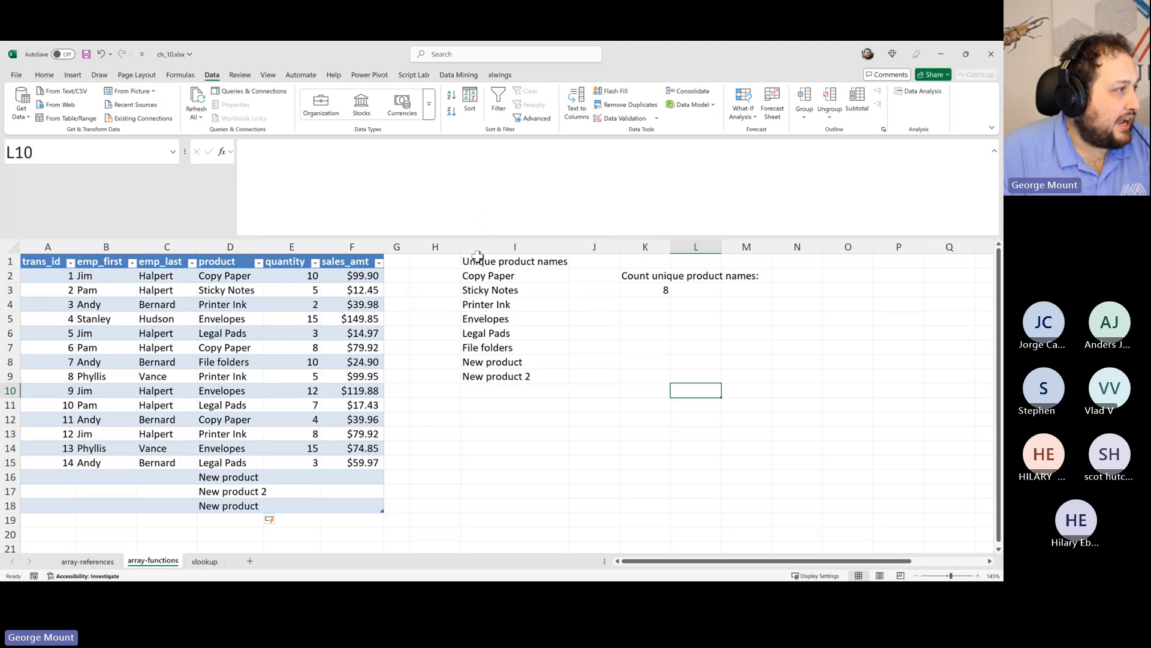
click(487, 273)
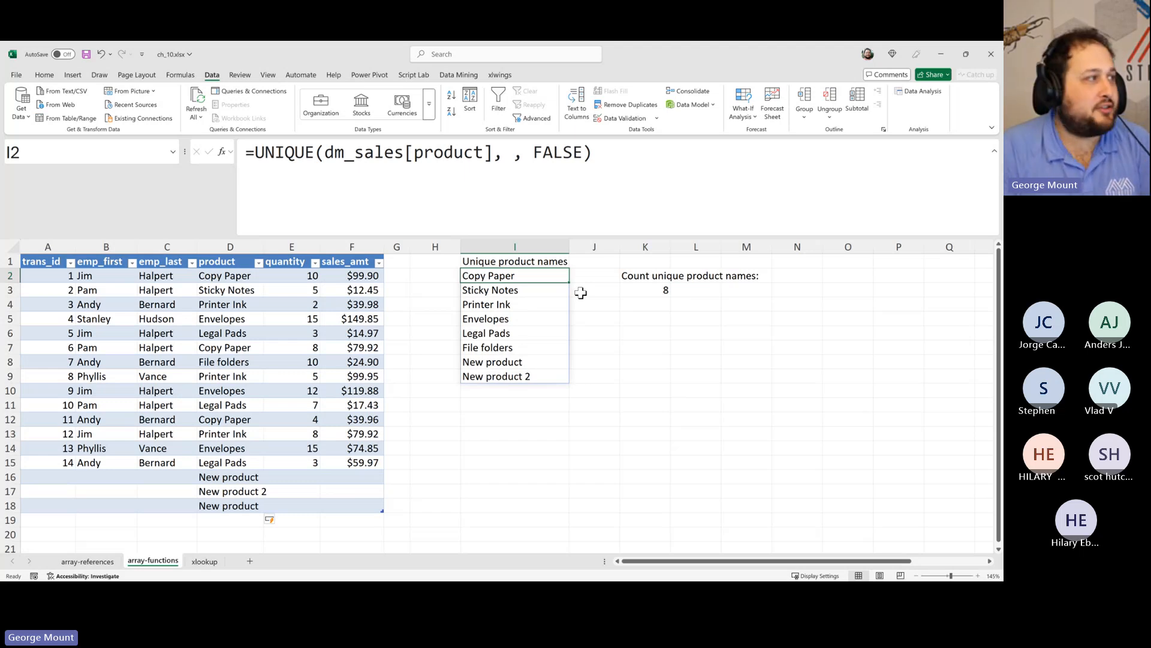
- Delete columns I through L, which contain the unique product names and their count, and select I2
key(ctrl+Up)
key(ctrl+Right)
key(ctrl+Left)
key(ctrl+Left)
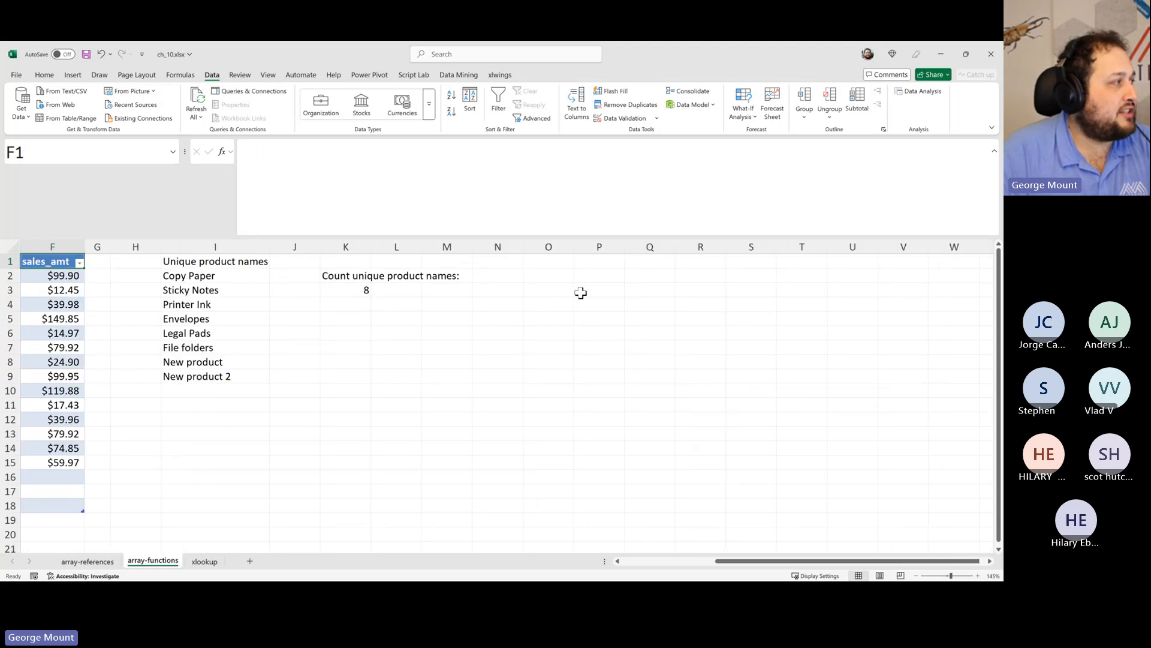
drag(344, 421, 763, 486)
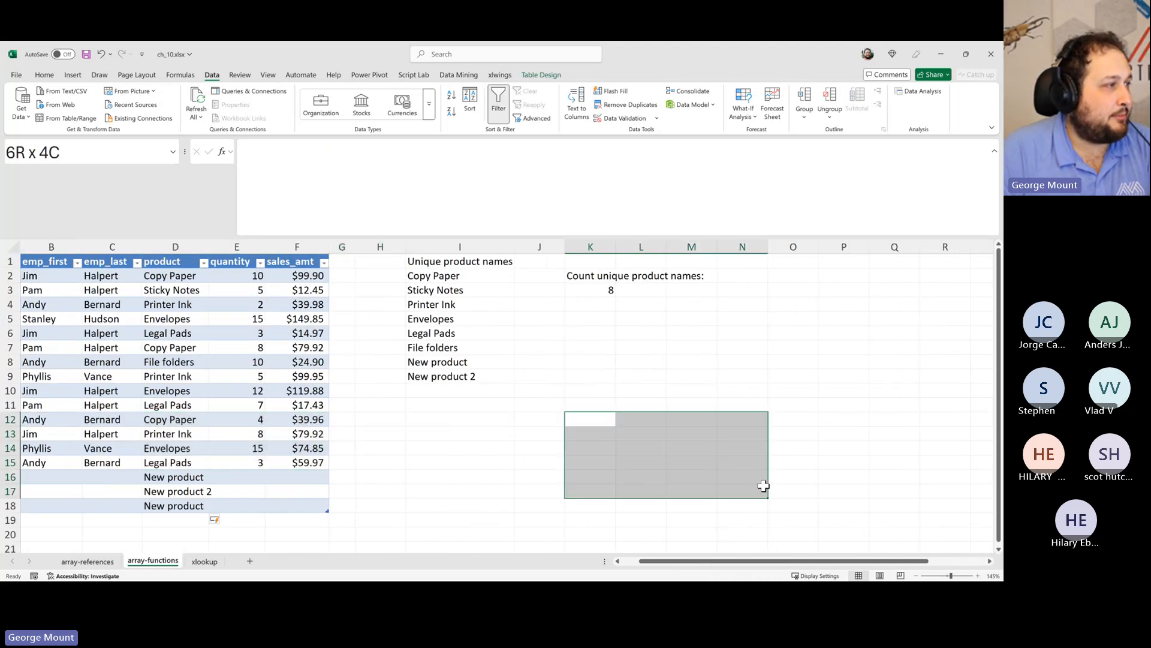
drag(641, 247, 460, 247)
right_click(480, 353)
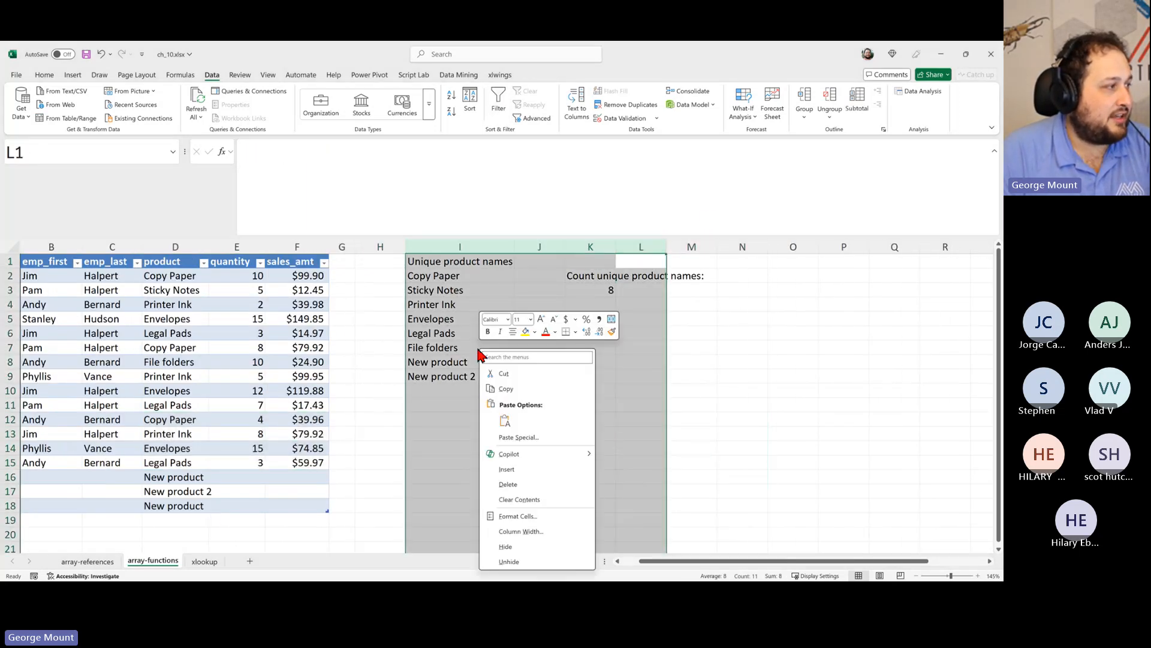
click(508, 485)
click(419, 278)
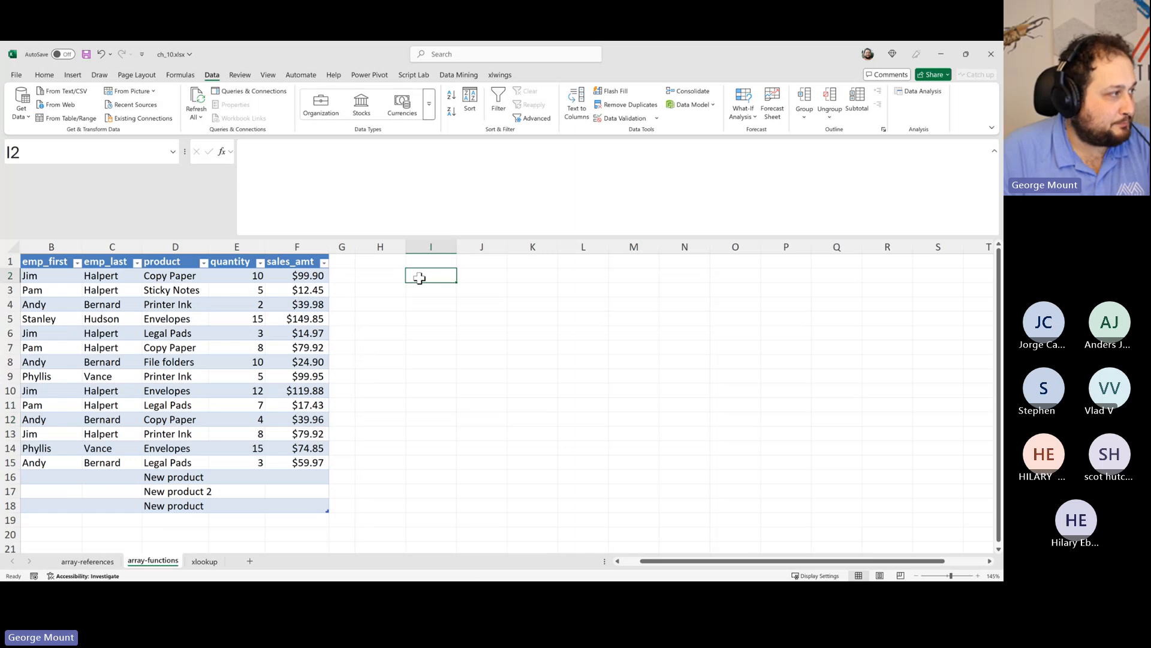
- Enter the text label FILTER() in cell I2 as the heading for the next example
text(Filter)
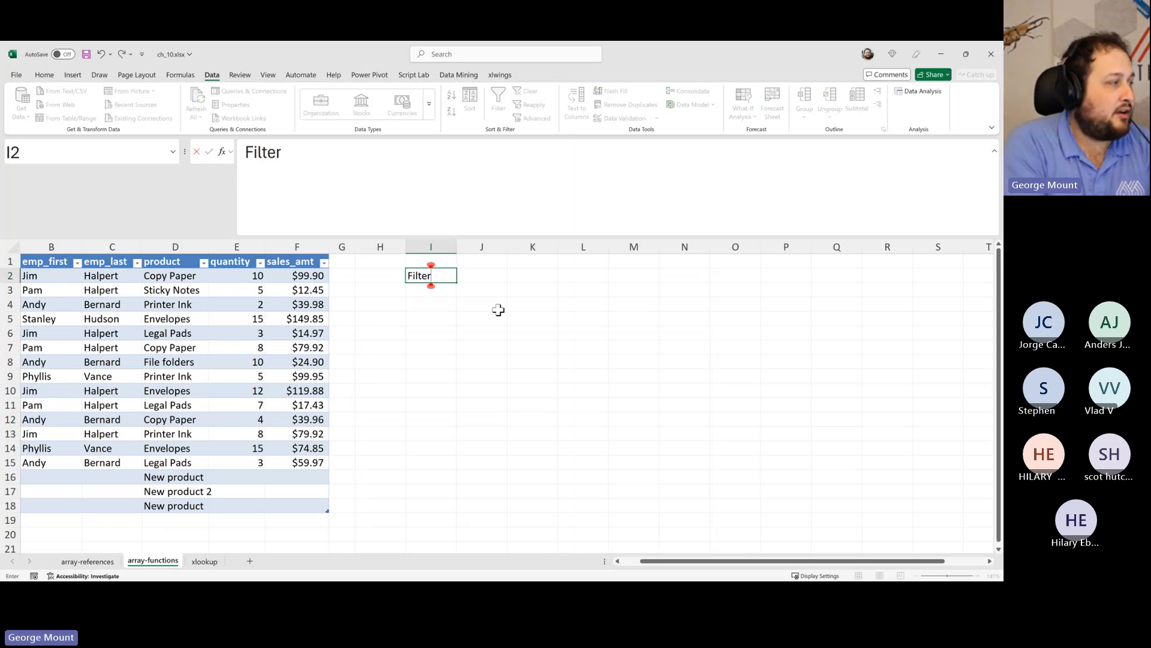
key(BackSpace)
key(BackSpace)
key(BackSpace)
key(BackSpace)
key(BackSpace)
text(ILTER())
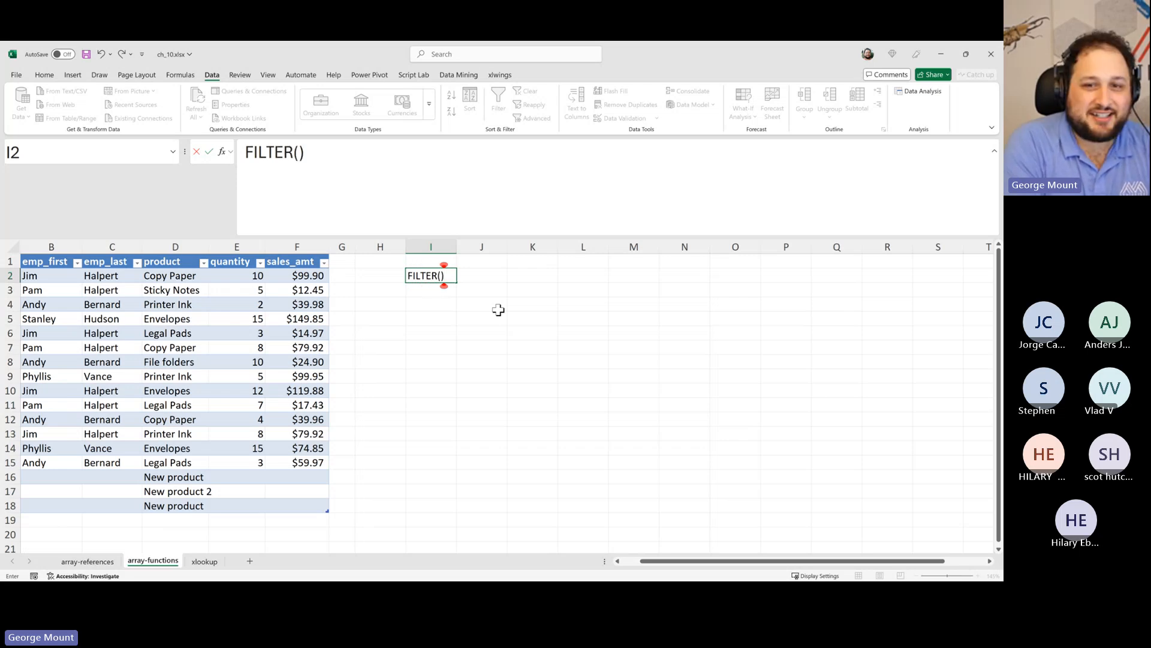
key(Return)
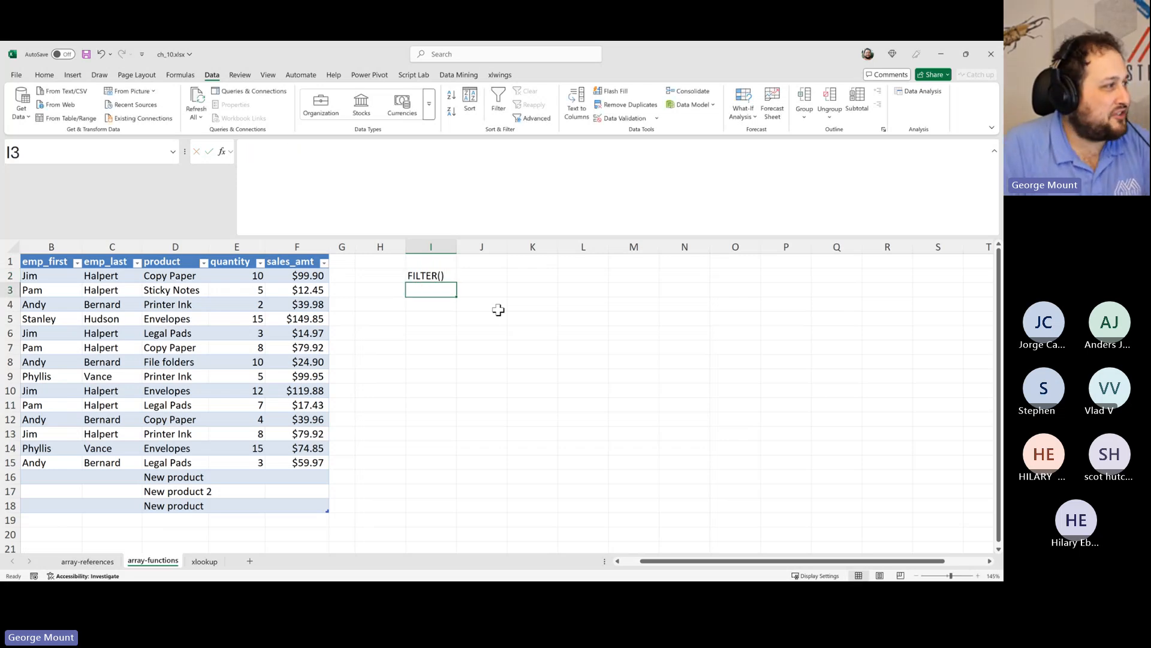
- Delete sheet rows 16 through 19, which hold the added "New product" test entries, and select cell C3
key(Left)
key(Left)
key(Left)
key(Left)
key(Left)
key(Left)
key(Left)
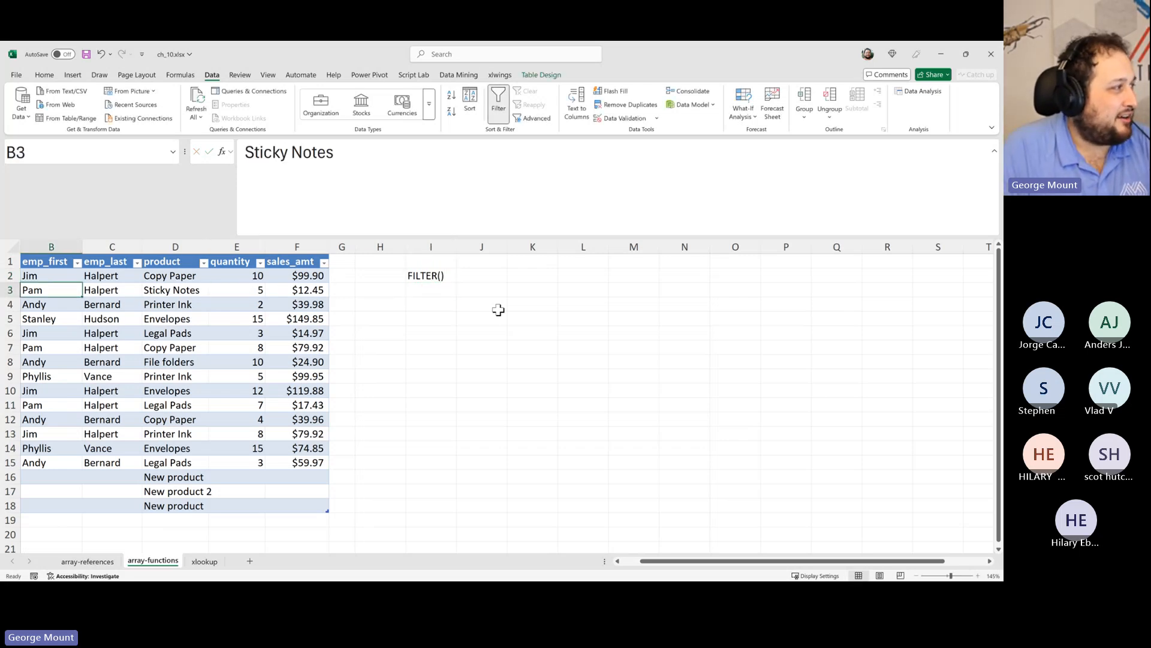
key(Left)
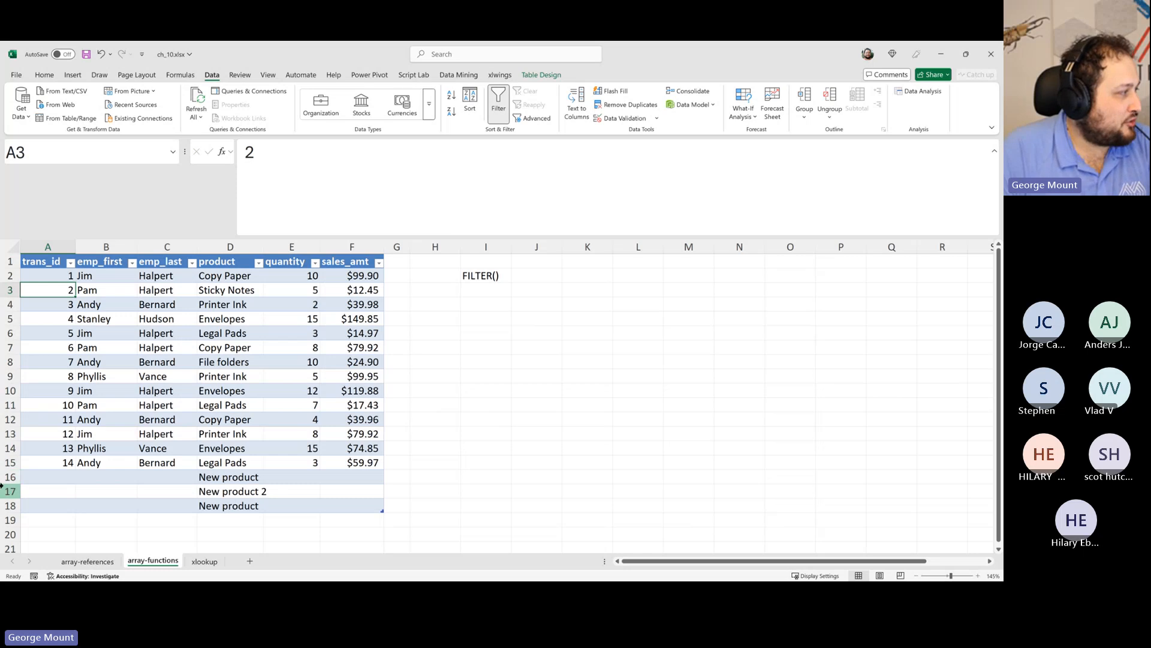
drag(4, 476, 30, 520)
right_click(32, 520)
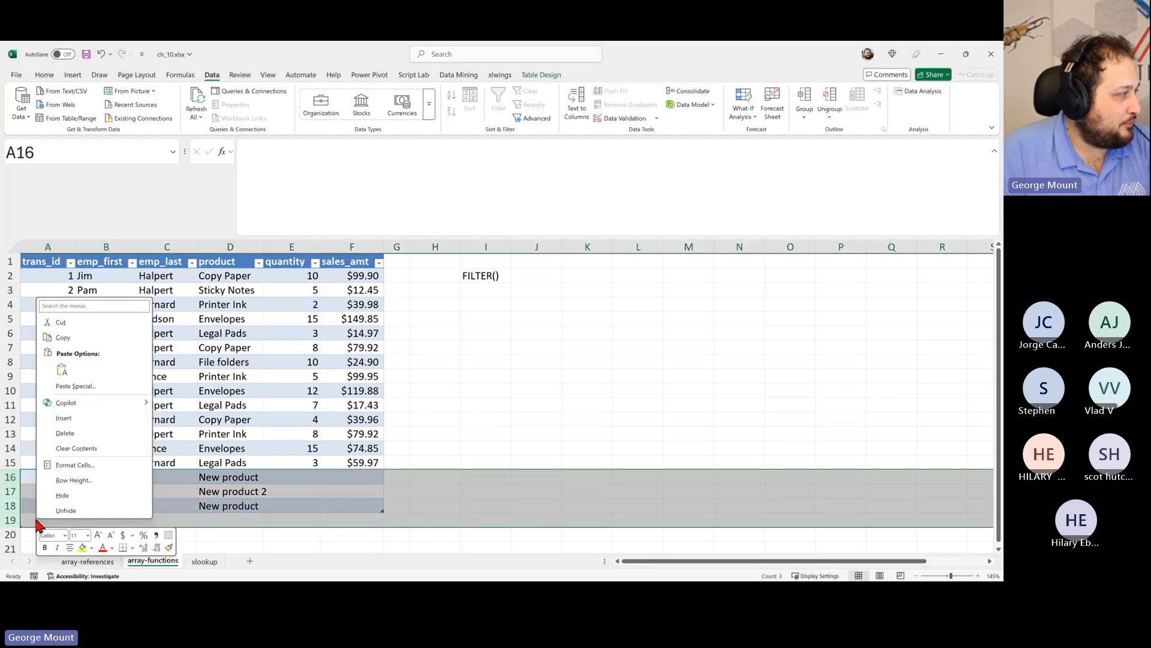
click(82, 433)
drag(231, 393, 23, 404)
click(157, 293)
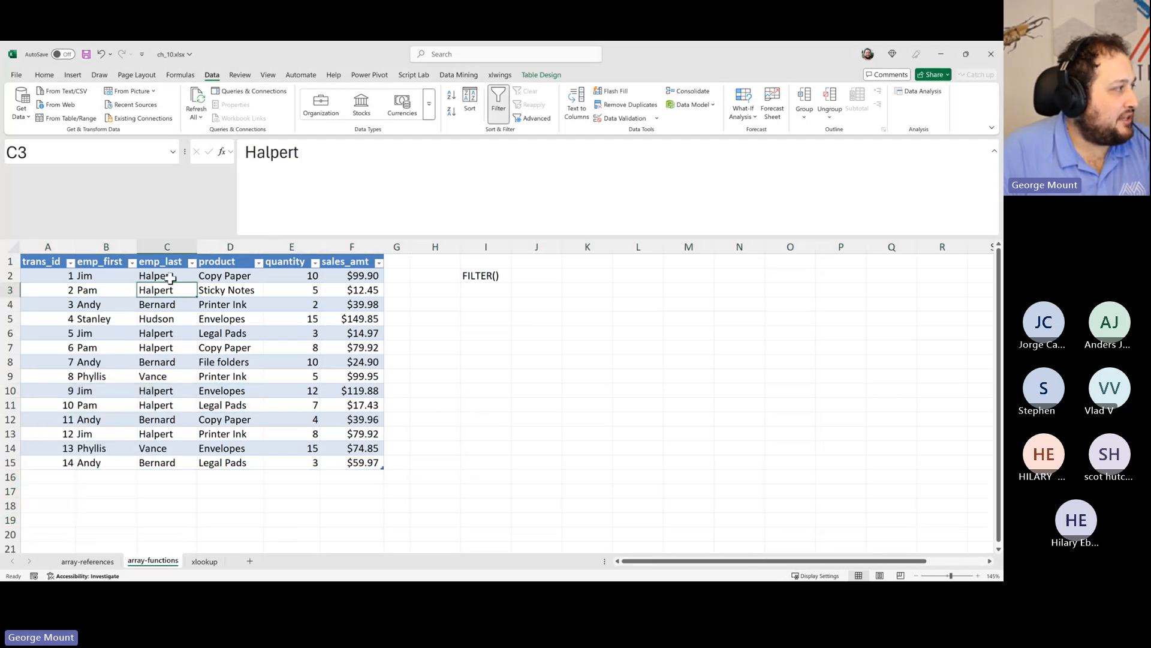
- Add a blank worksheet after the array-functions sheet and return to array-functions
drag(171, 278, 157, 408)
click(157, 391)
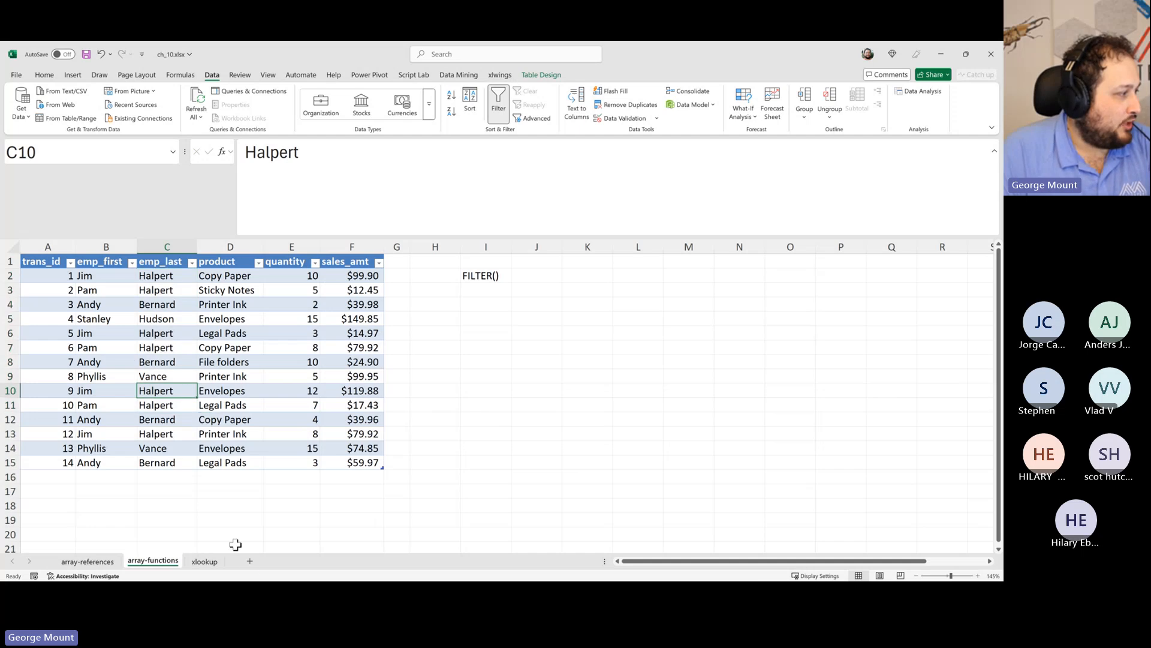
click(248, 561)
click(154, 562)
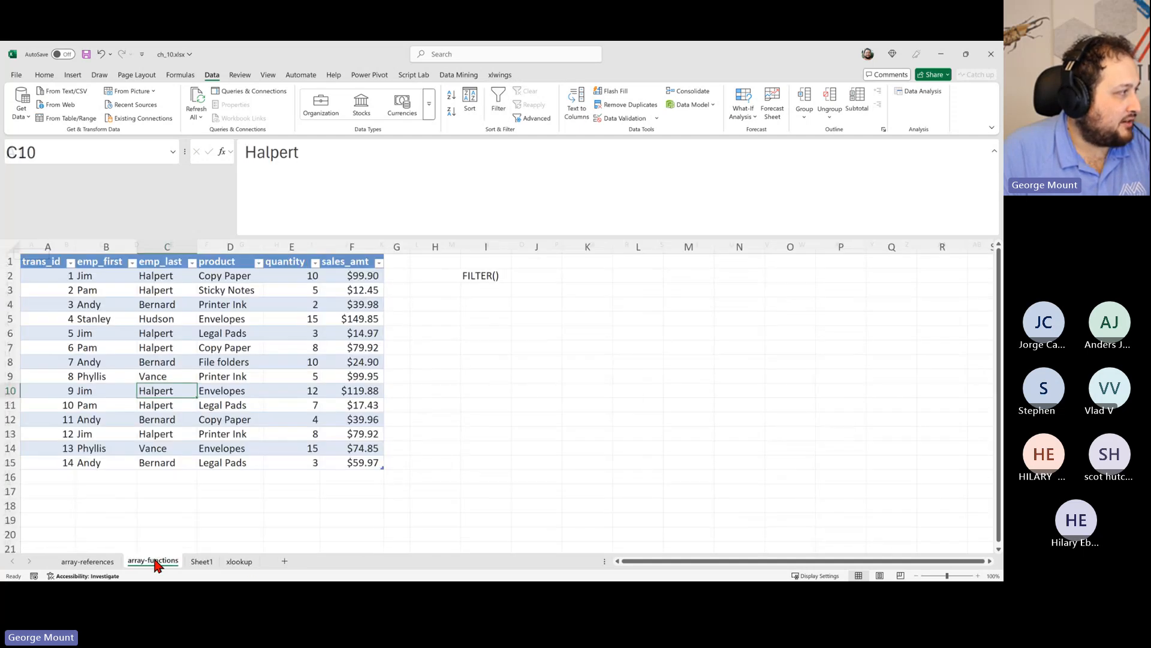
click(154, 275)
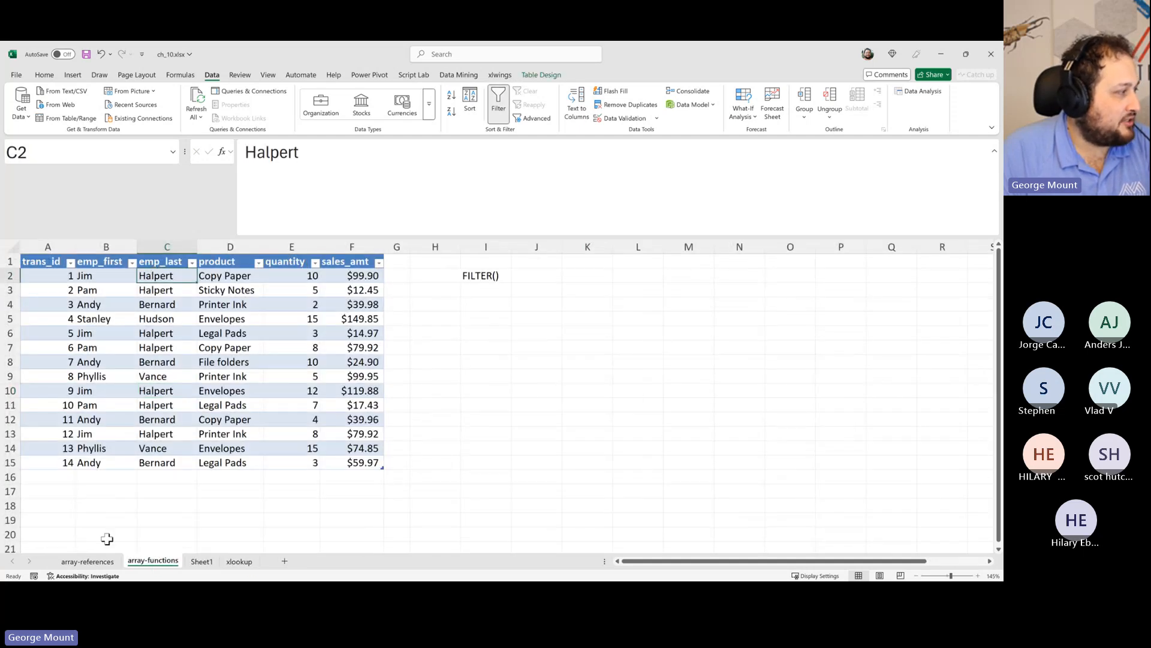
click(203, 562)
click(151, 561)
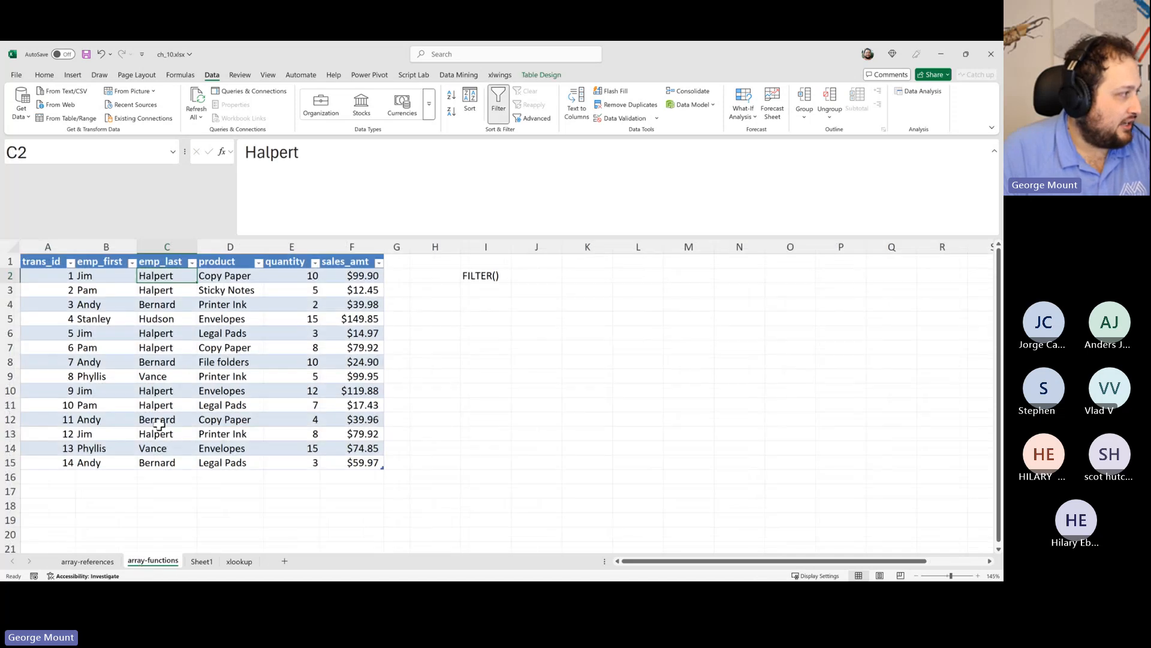
click(155, 376)
click(201, 561)
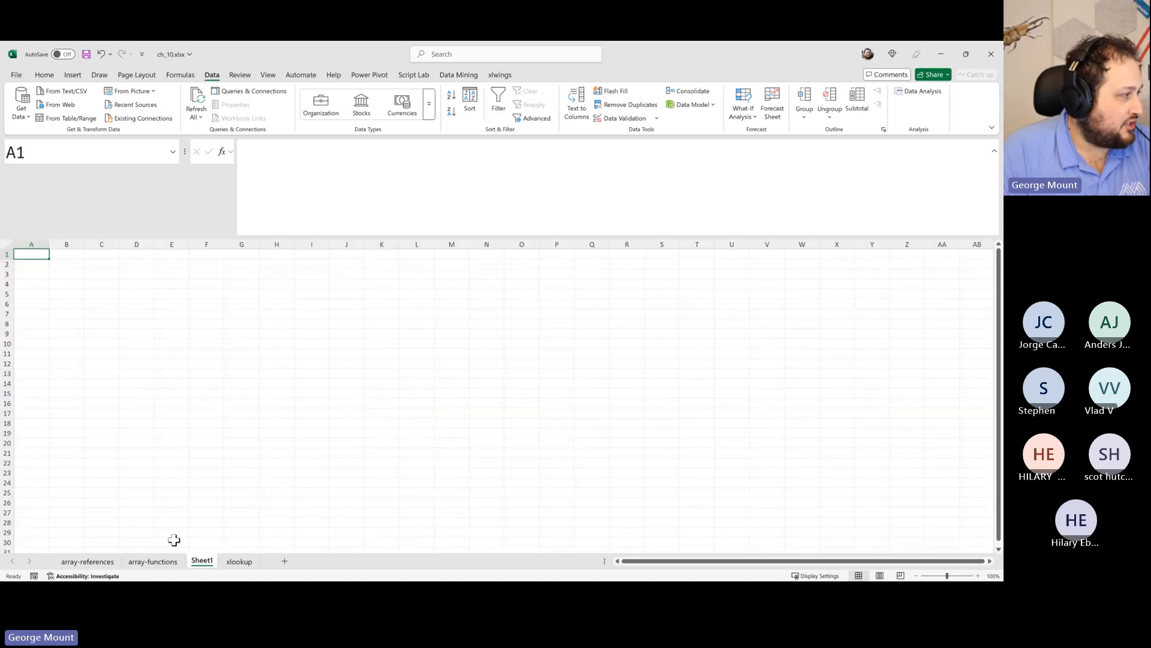
click(153, 561)
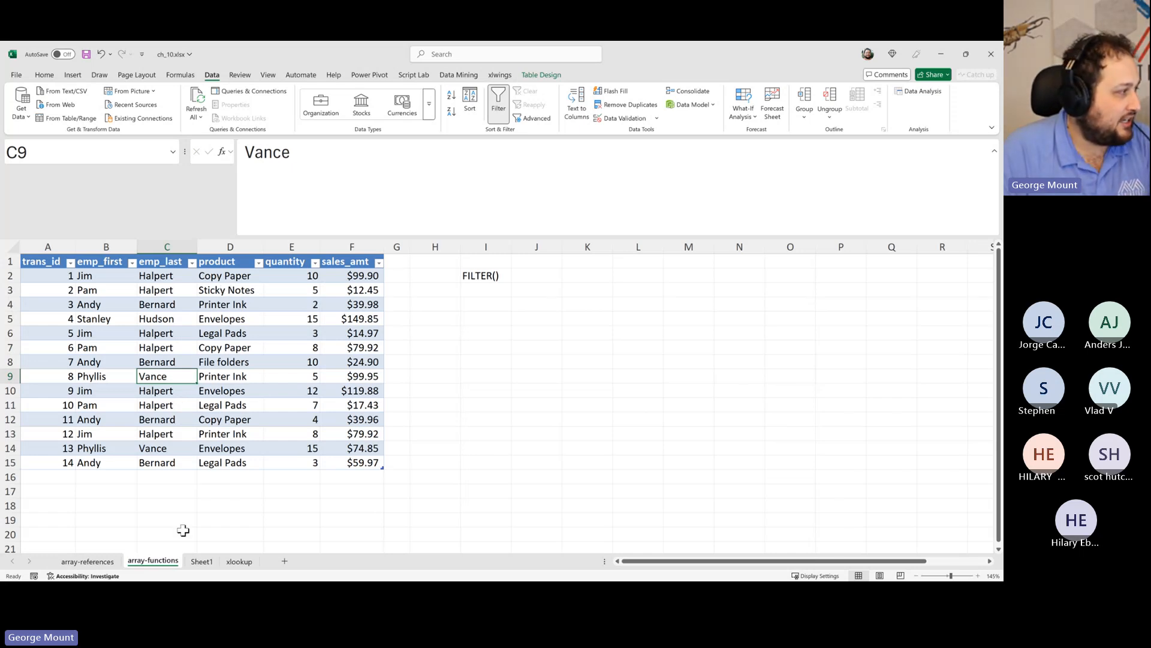
click(192, 263)
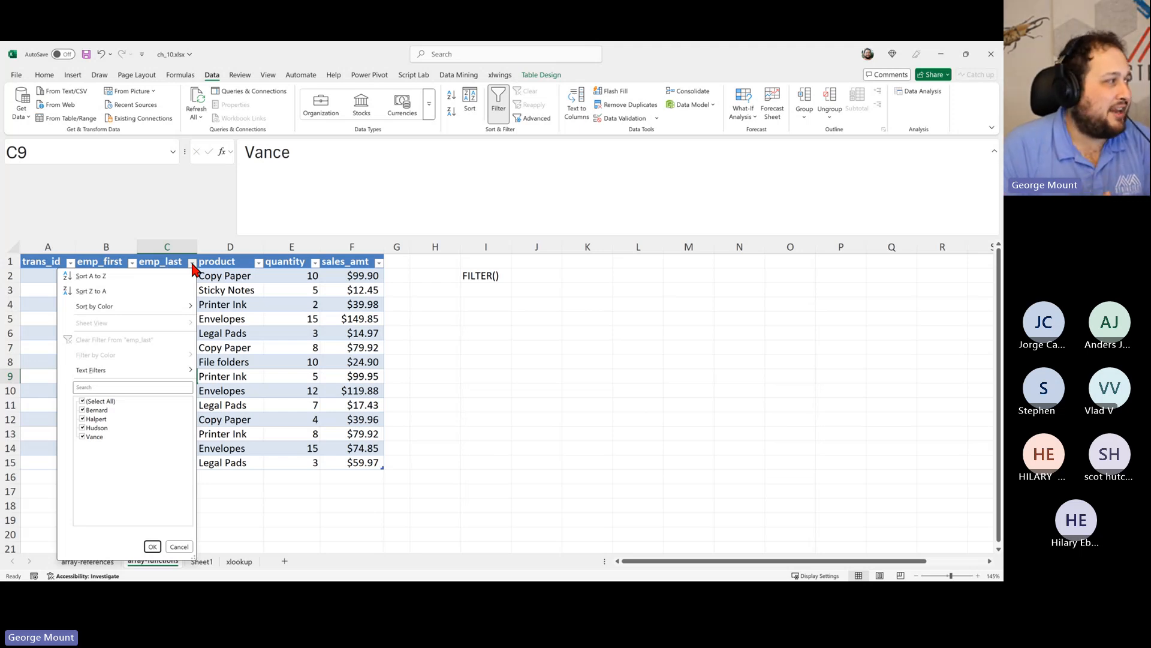
click(297, 333)
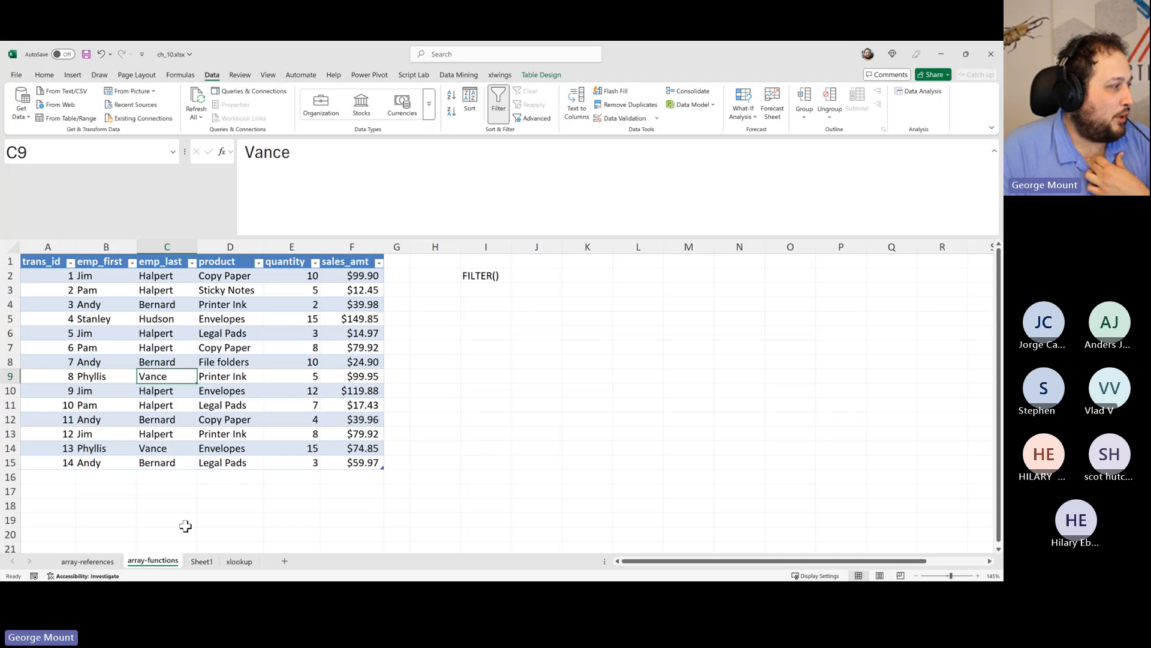
click(180, 329)
drag(168, 290, 17, 381)
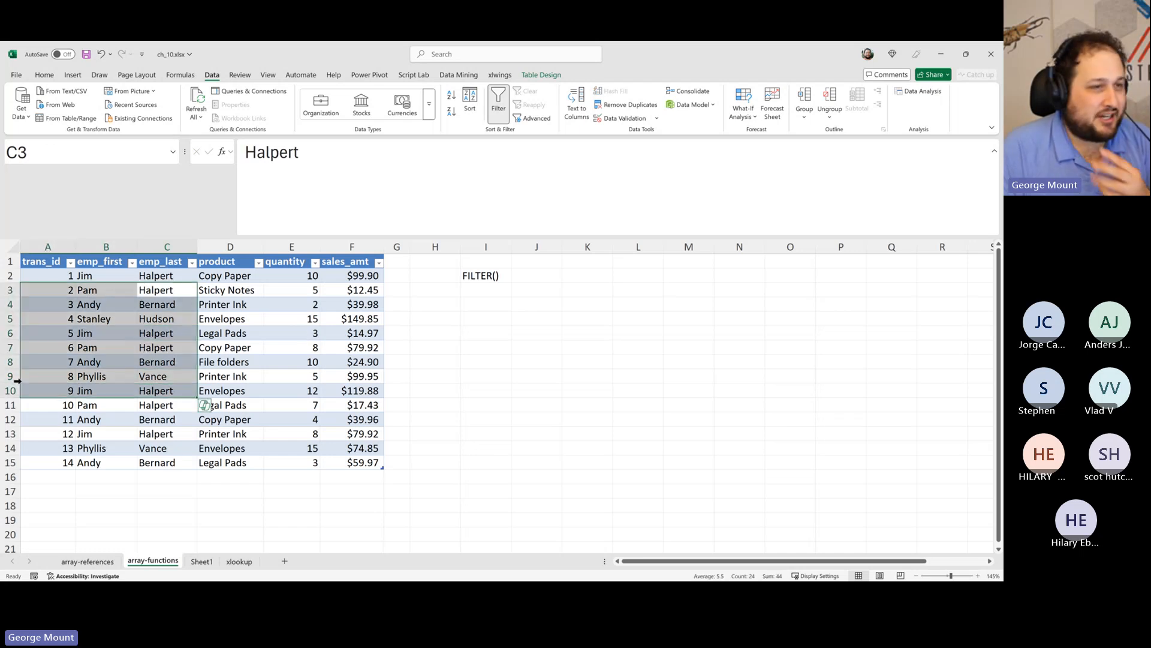
click(539, 369)
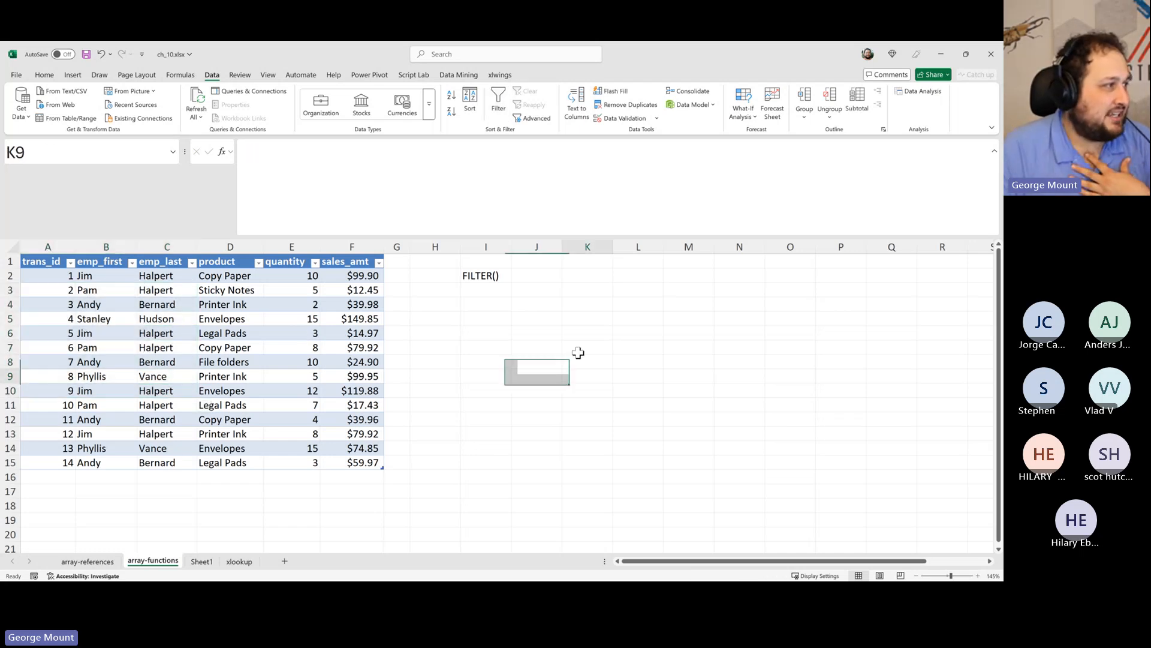
click(480, 277)
click(211, 561)
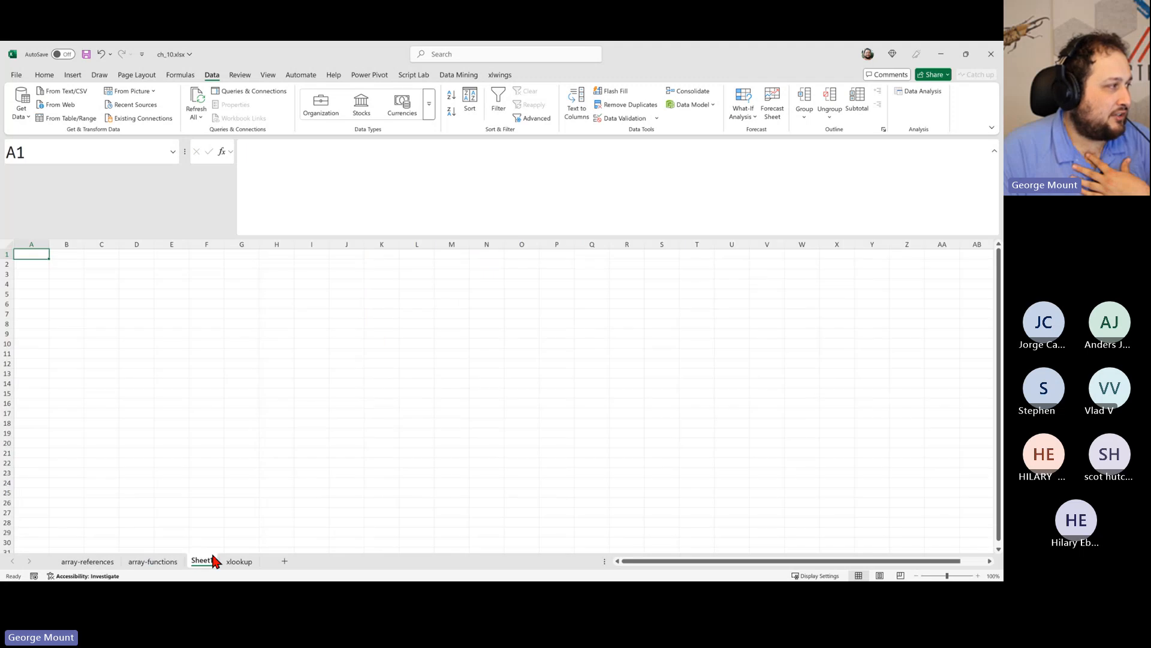
click(150, 564)
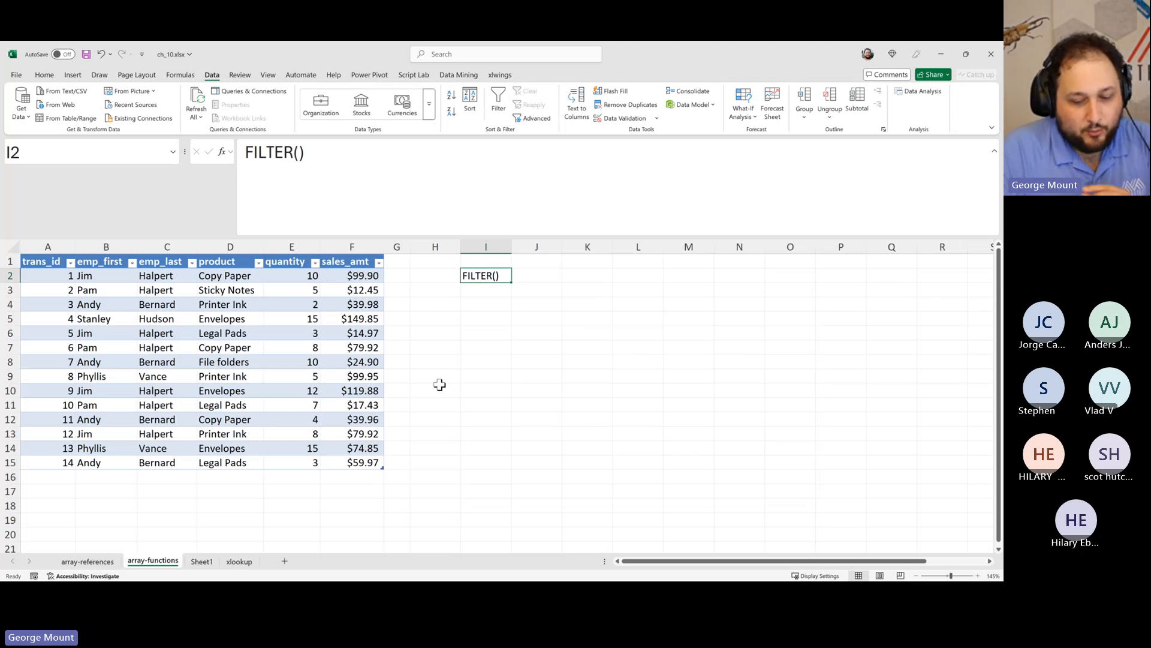
- Begin a function formula in cell I4, two rows below the FILTER() label
key(Down)
key(Down)
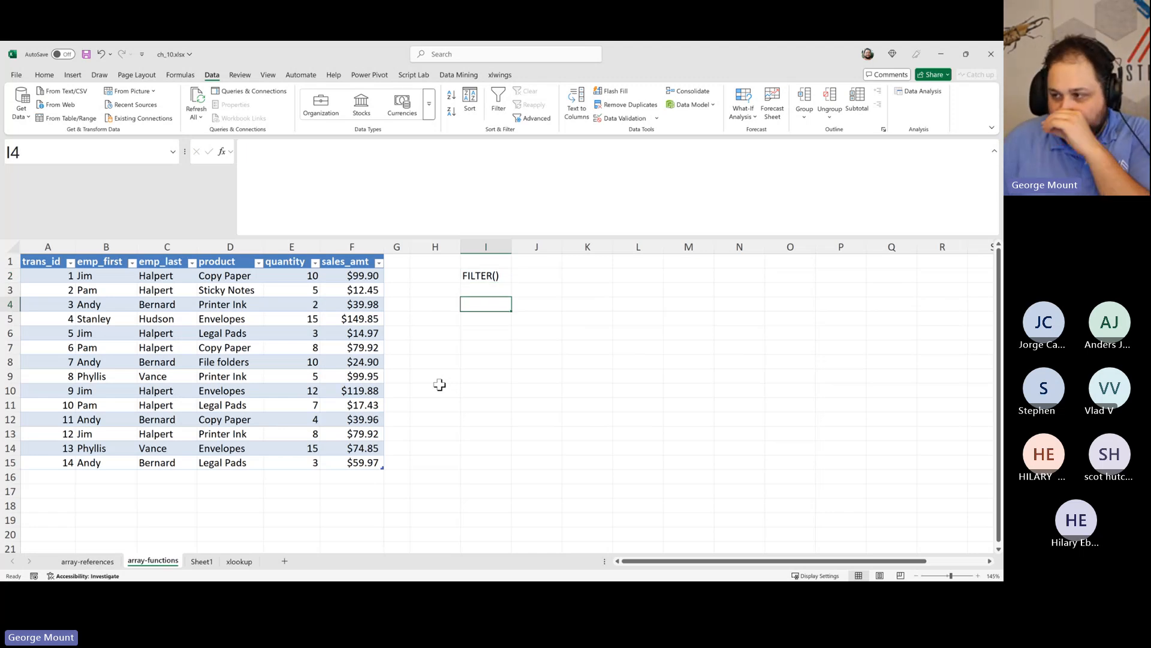
text(=FIL)
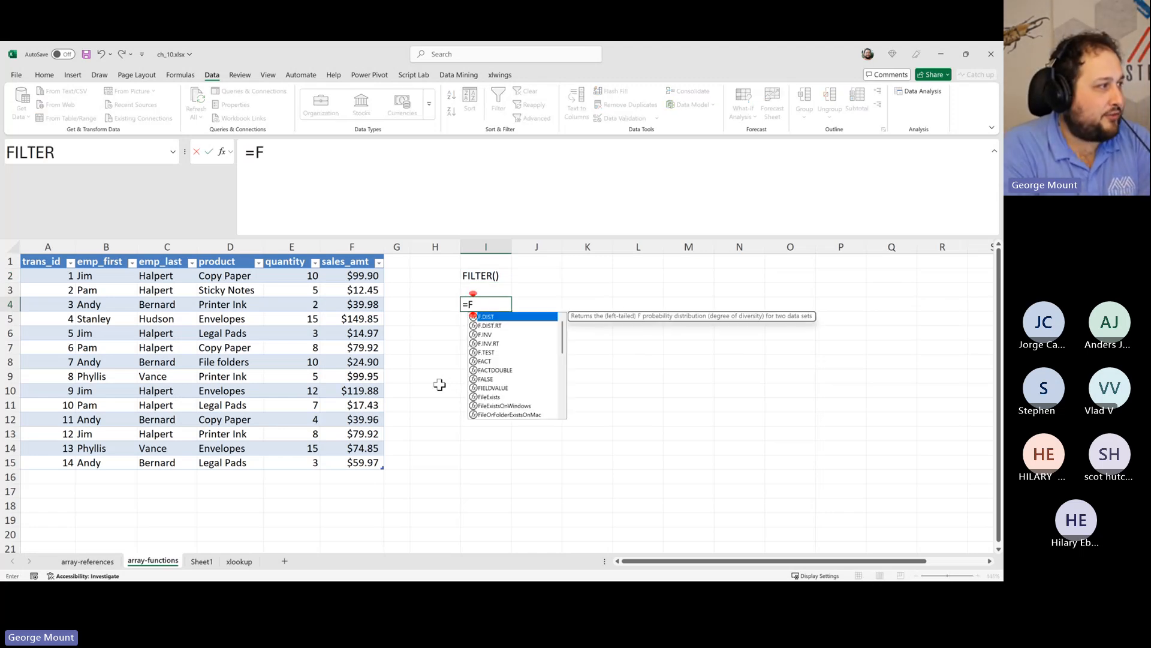
key(Tab)
key(BackSpace)
key(BackSpace)
key(BackSpace)
key(BackSpace)
key(BackSpace)
key(BackSpace)
key(BackSpace)
key(BackSpace)
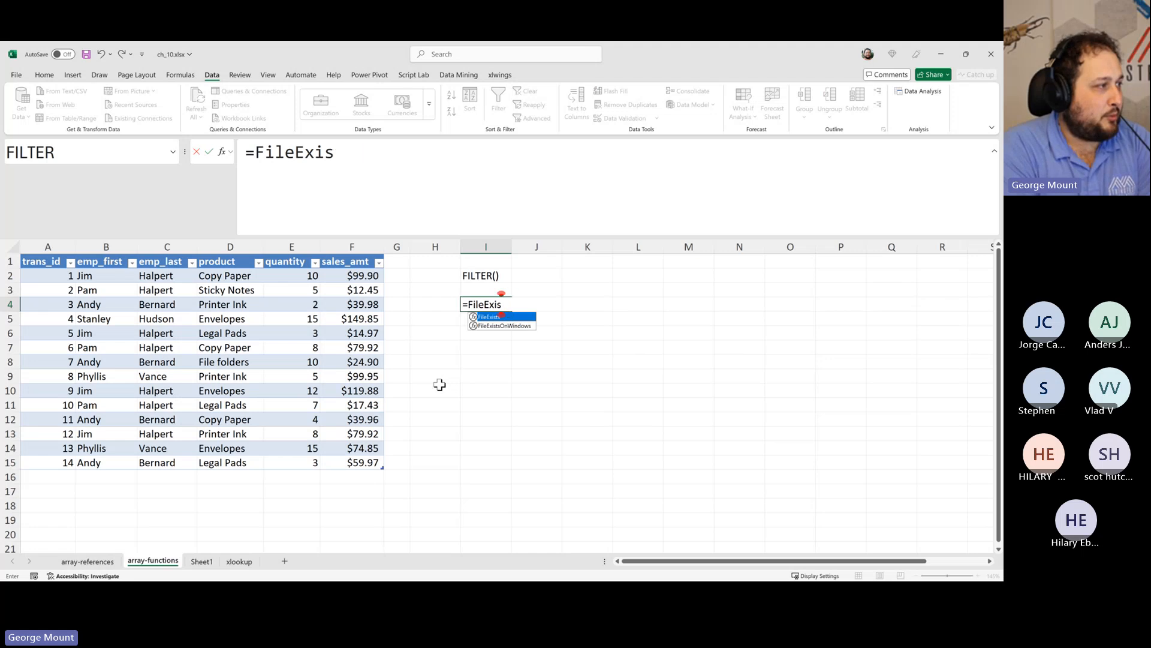
key(BackSpace)
key(BackSpace)
- Complete the function in I4 as FILTER with the whole dm_sales table as its array argument
text(ILT)
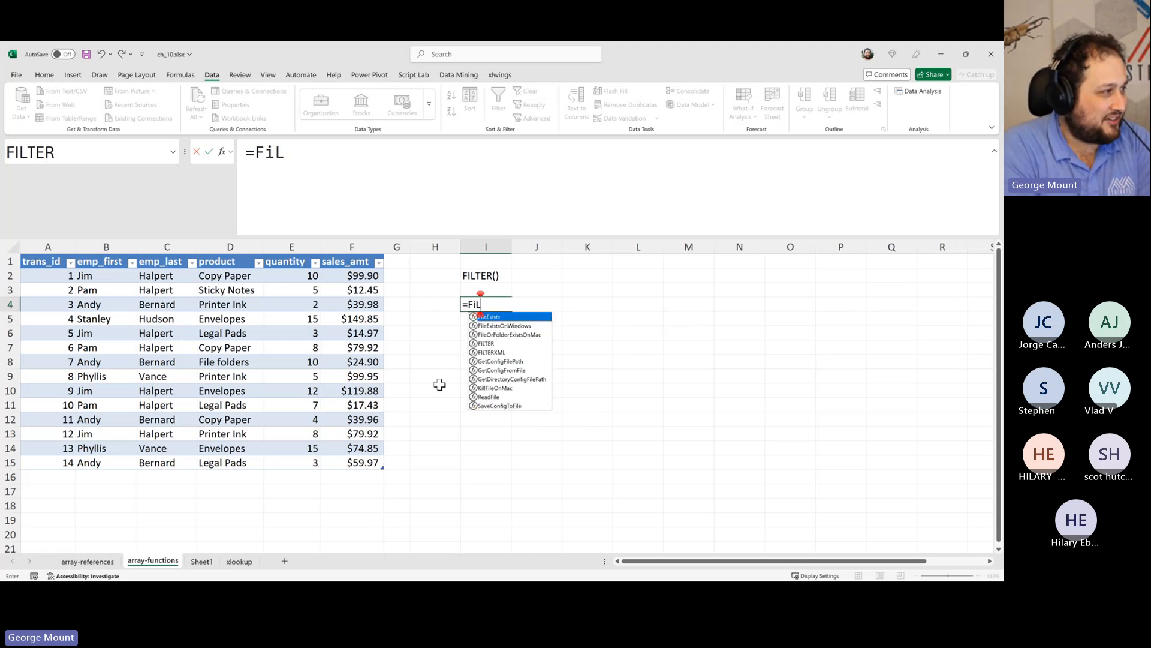
key(Tab)
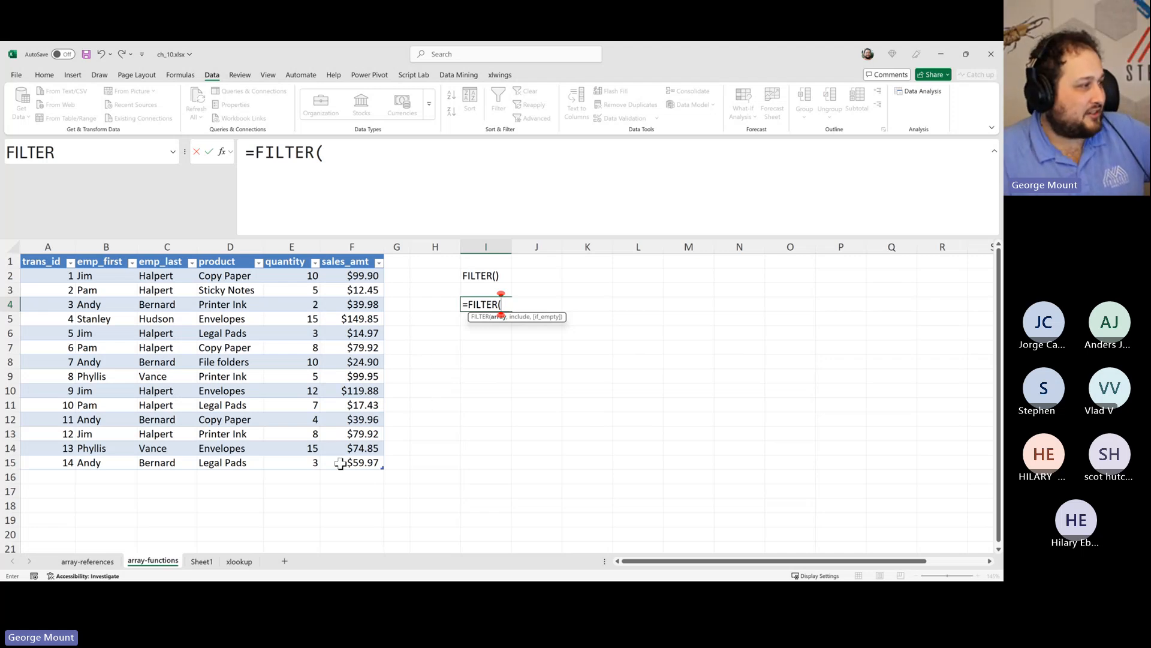
drag(350, 462, 21, 275)
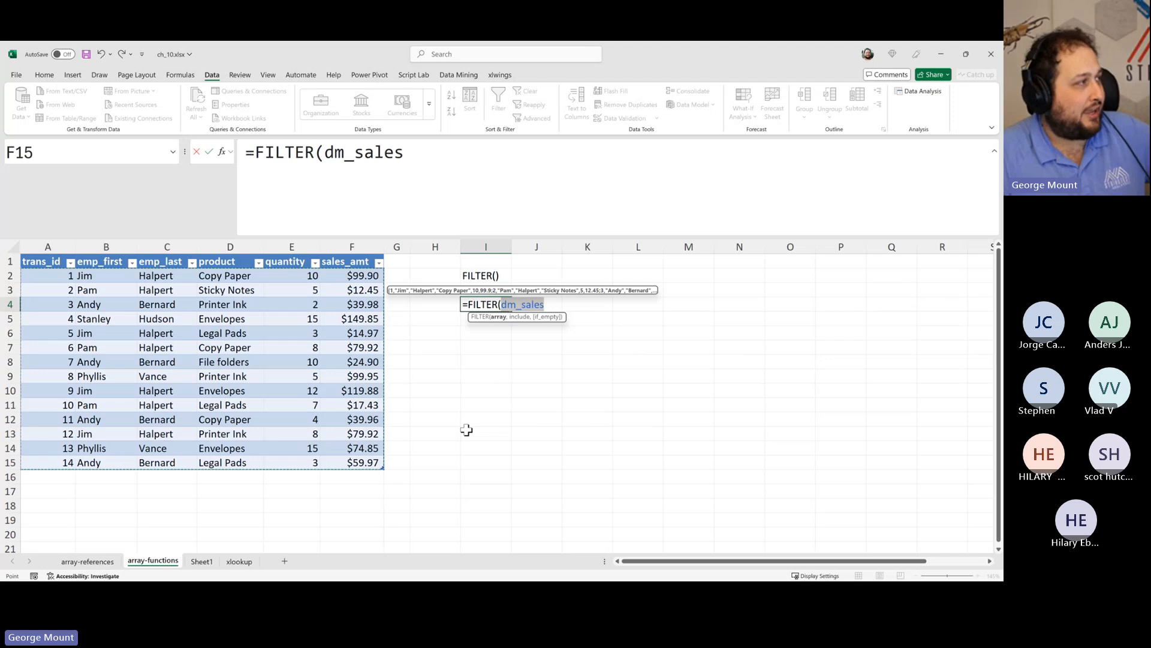
click(450, 165)
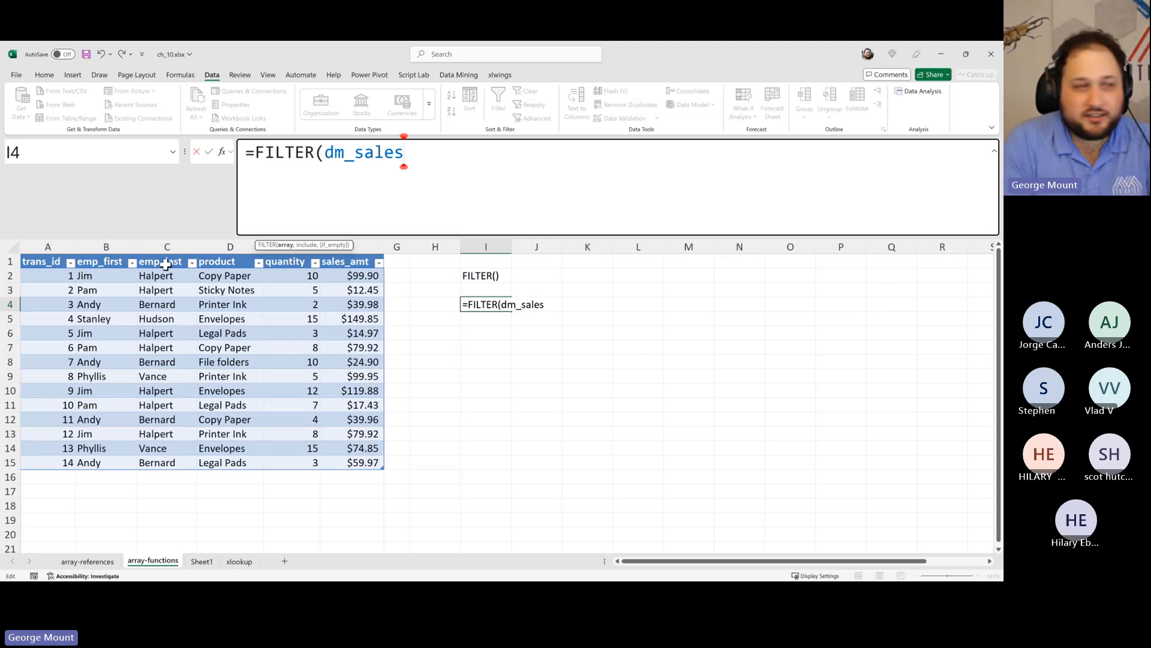
text(,)
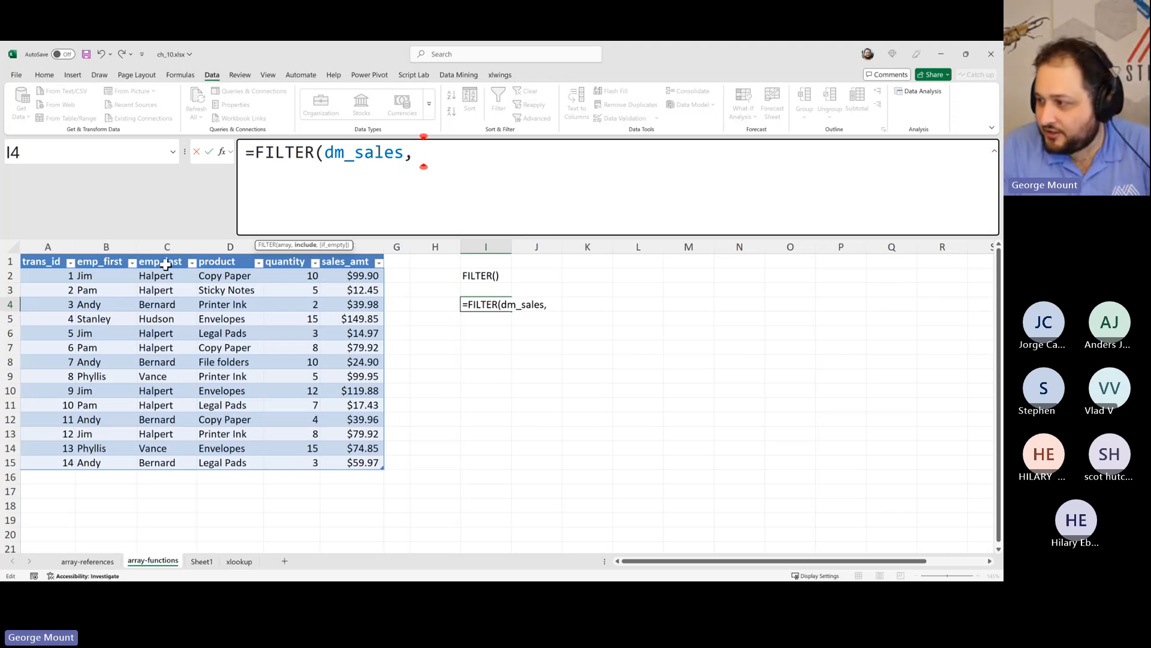
- Reference the dm_sales[product] column as the start of the formula's include argument
drag(224, 277, 220, 463)
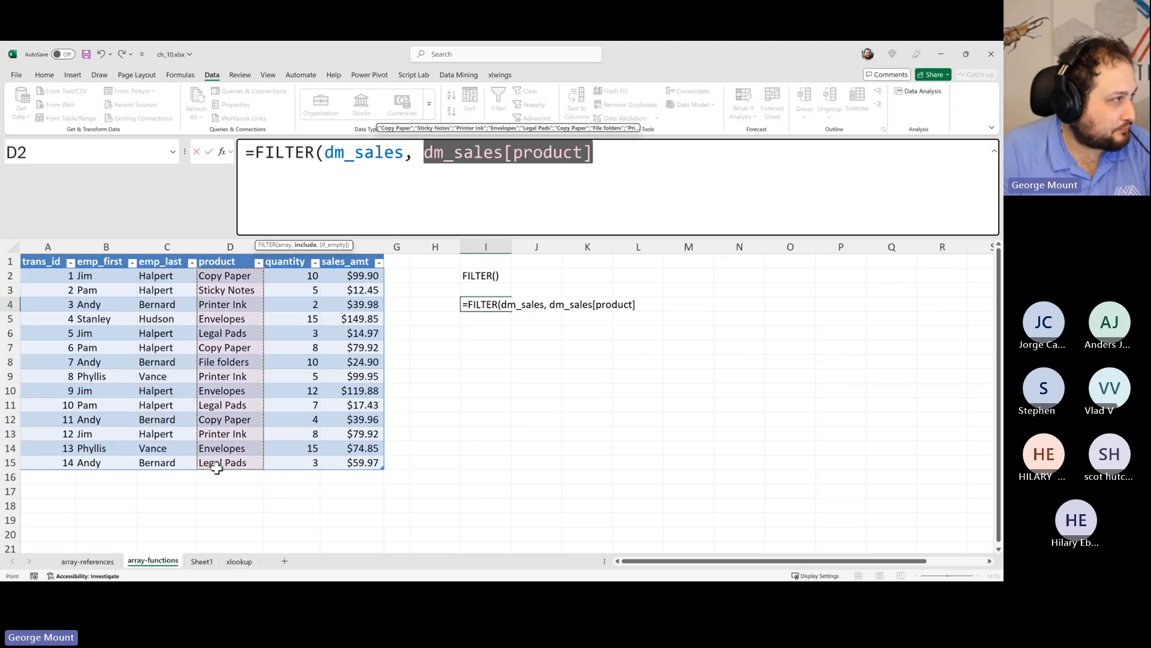
click(598, 168)
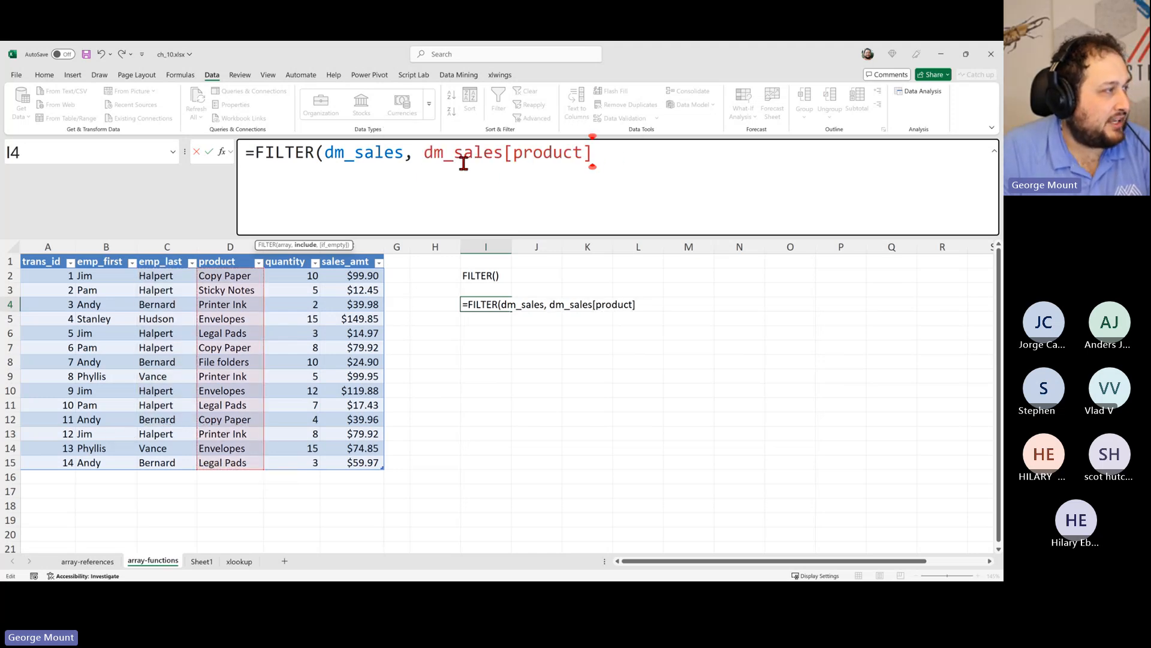
drag(424, 154, 540, 157)
click(609, 155)
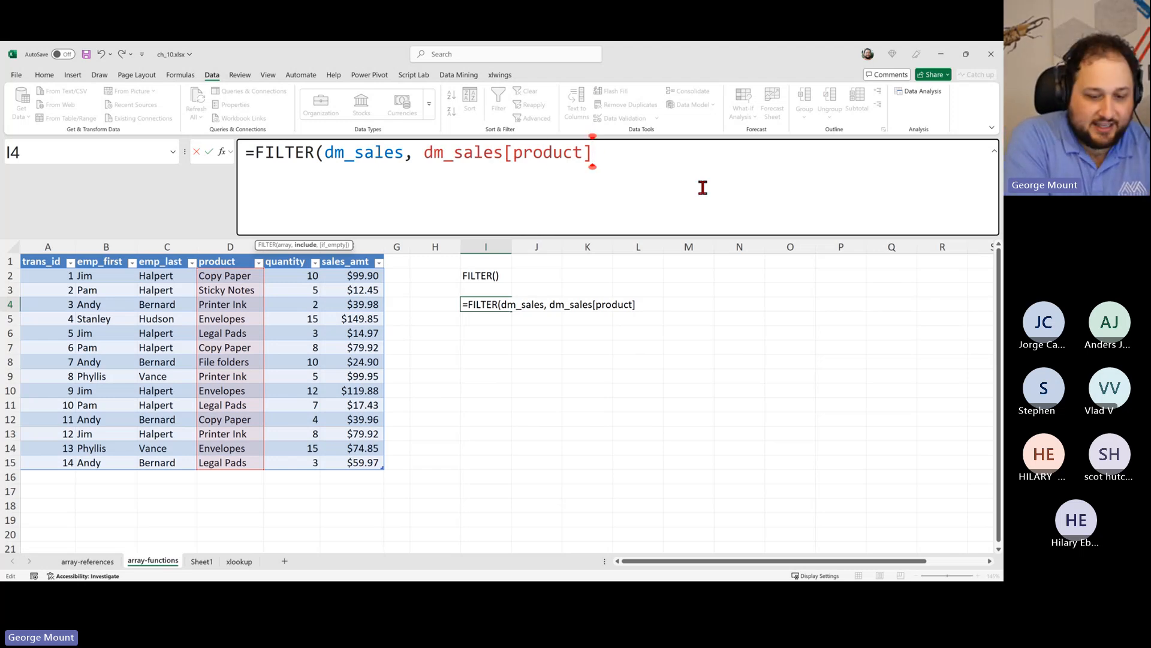
- Set the condition to = "Sticky Notes", close the FILTER formula and enter it in I4
text(= "sTIC)
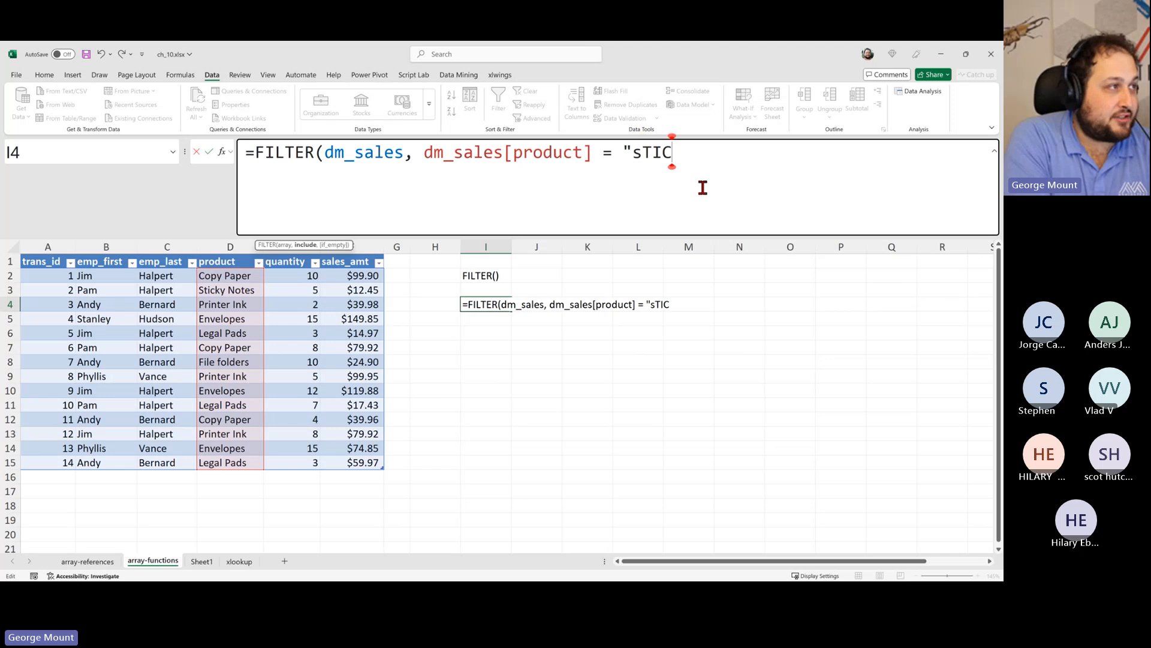
key(BackSpace)
key(BackSpace)
key(BackSpace)
key(BackSpace)
text(Stick )
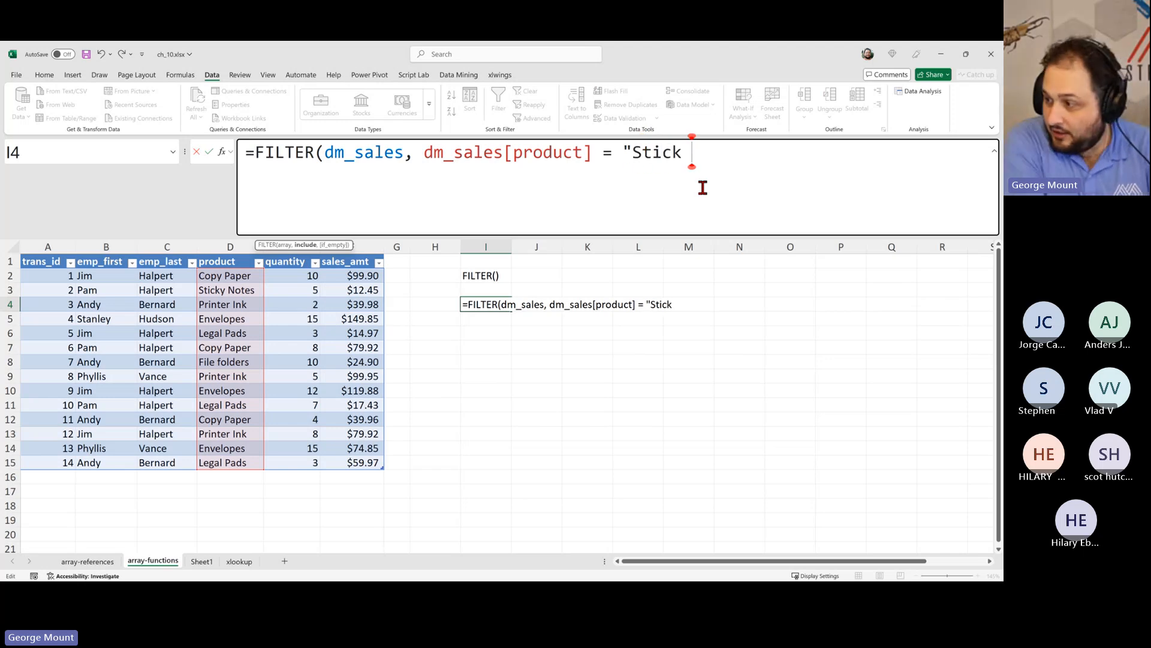
text(Notes")
key(BackSpace)
key(BackSpace)
key(BackSpace)
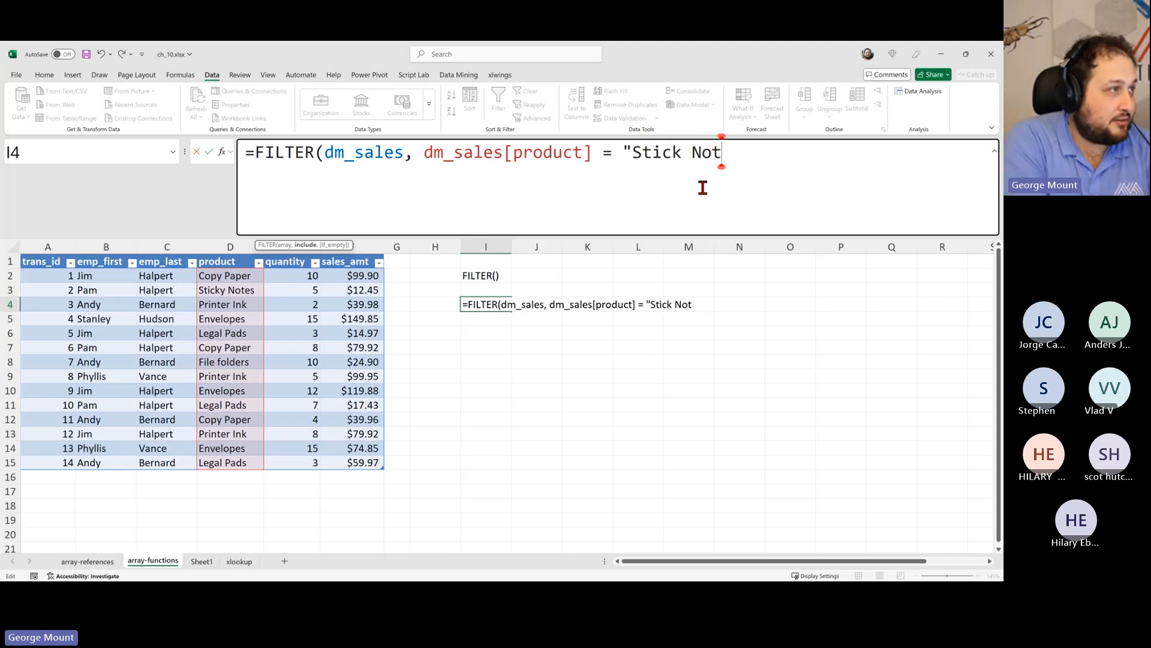
key(BackSpace)
key(BackSpace)
key(BackSpace)
key(BackSpace)
text(y Not)
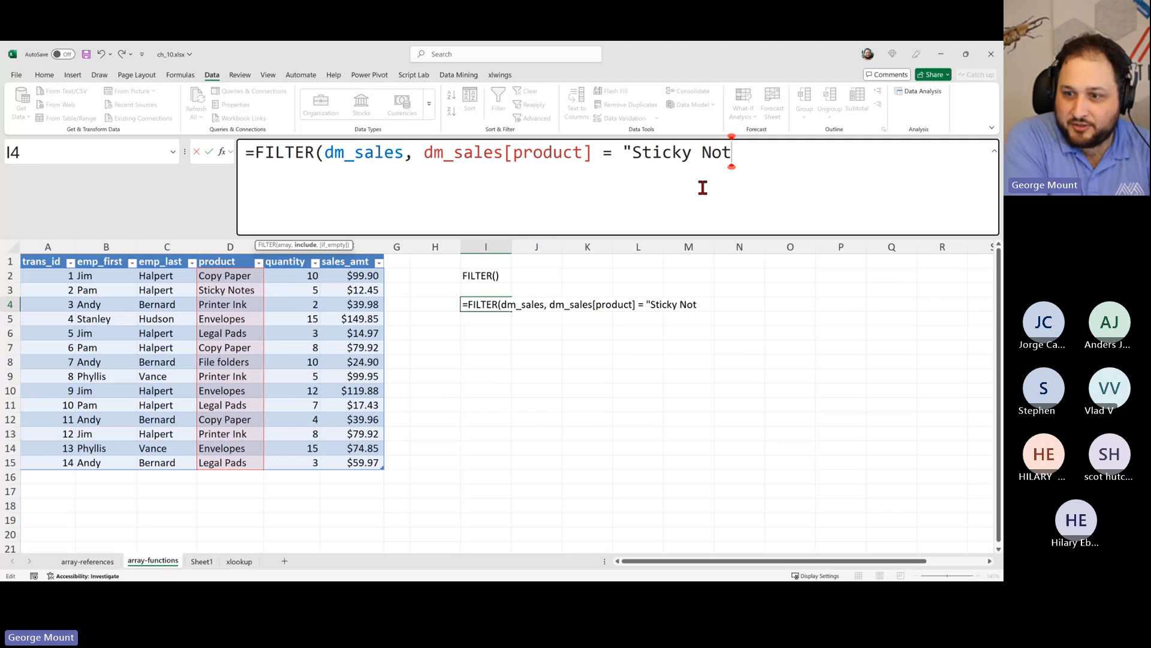
text(es"))
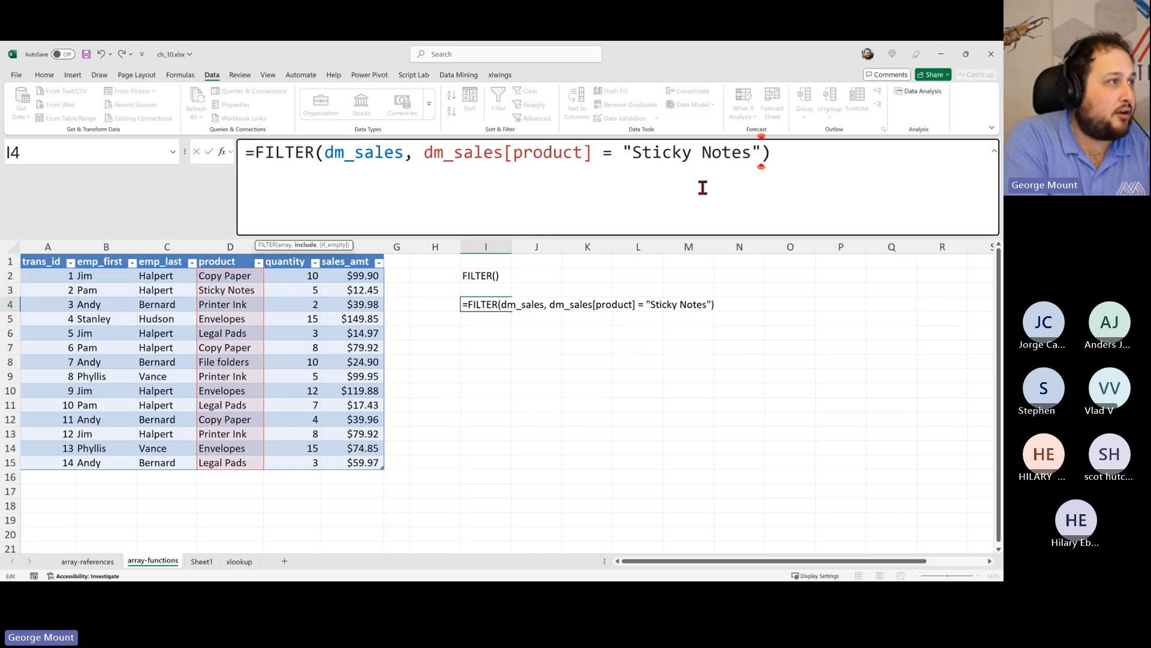
key(Return)
key(Up)
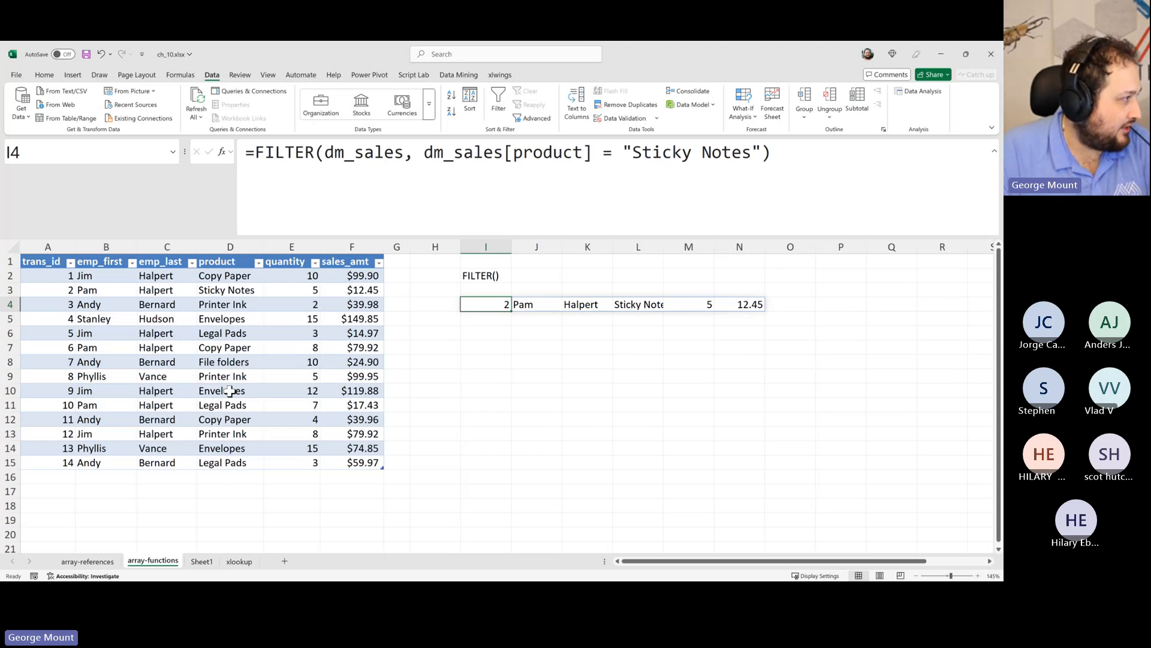
click(221, 292)
click(240, 400)
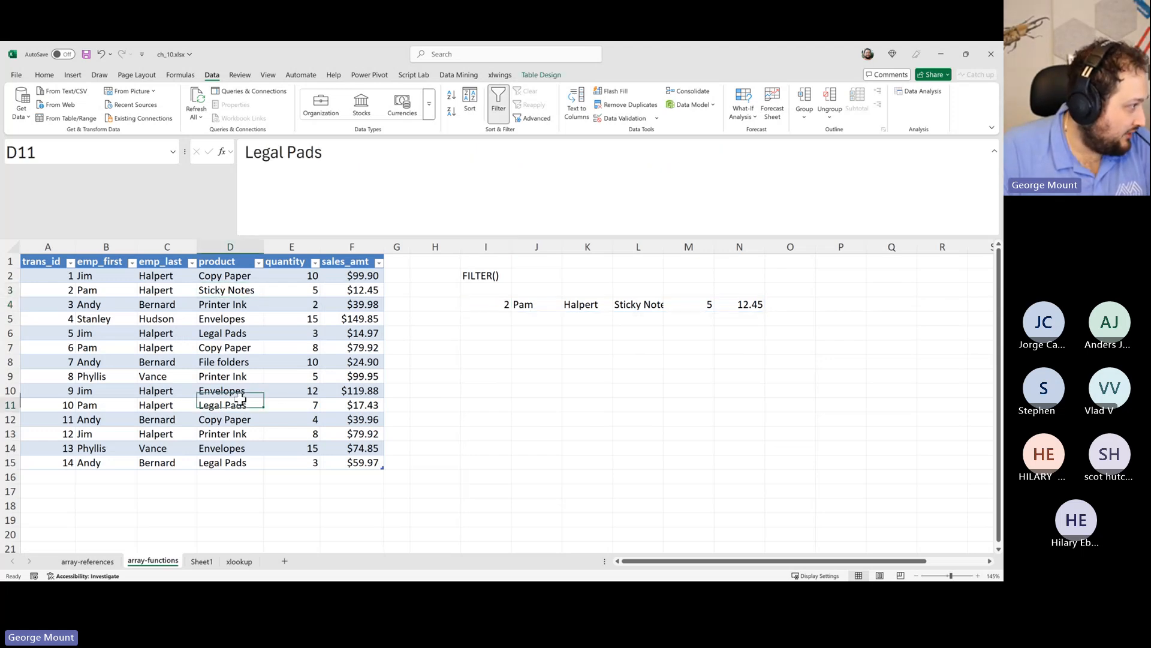
- Change the column tested in I4's FILTER formula to dm_sales[emp_last]
click(506, 304)
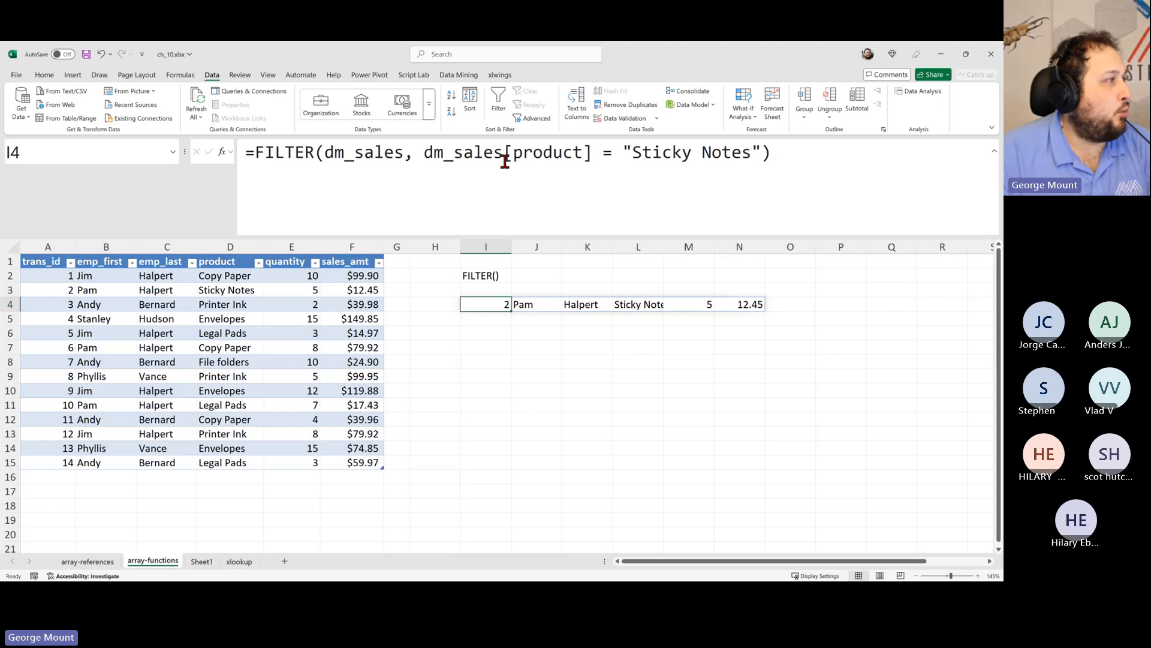
drag(580, 153, 516, 153)
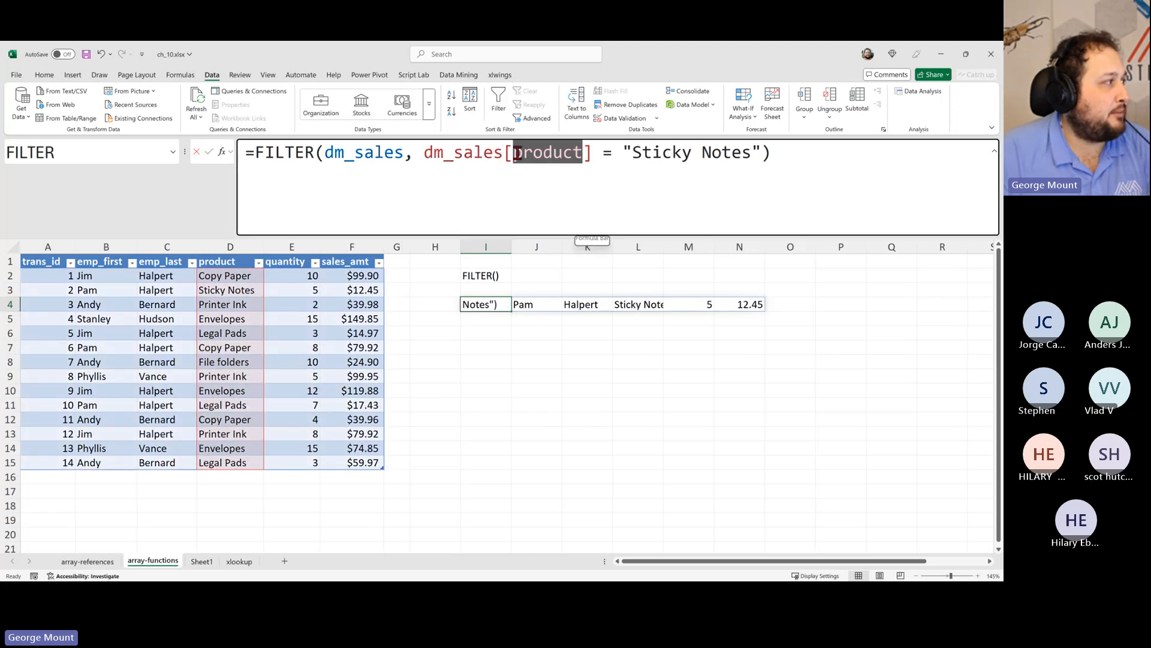
text(emp)
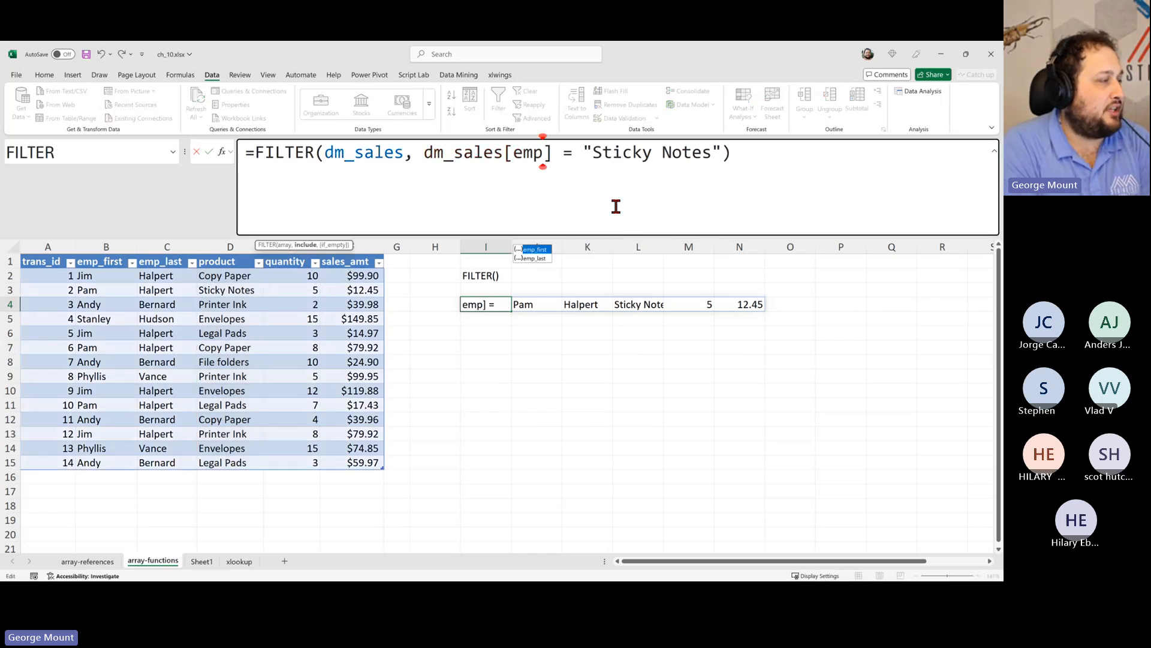
key(Down)
key(Tab)
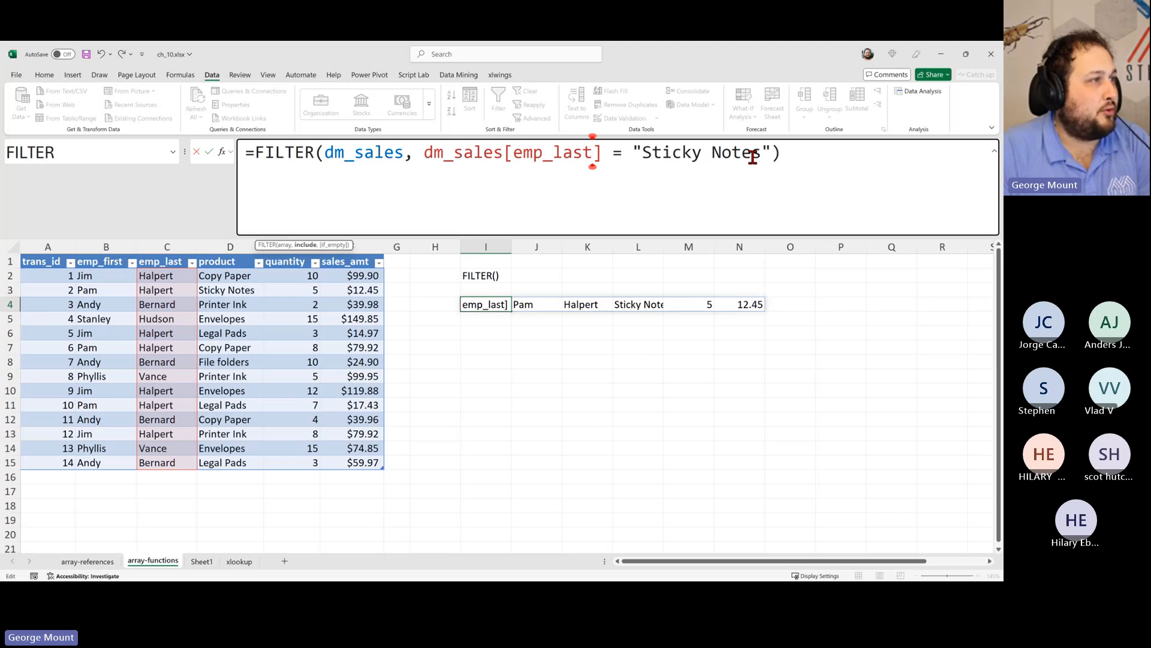
- Replace the "Sticky Notes" criterion in I4's formula with the employee last name from cell C2 and enter the formula
drag(760, 154, 643, 155)
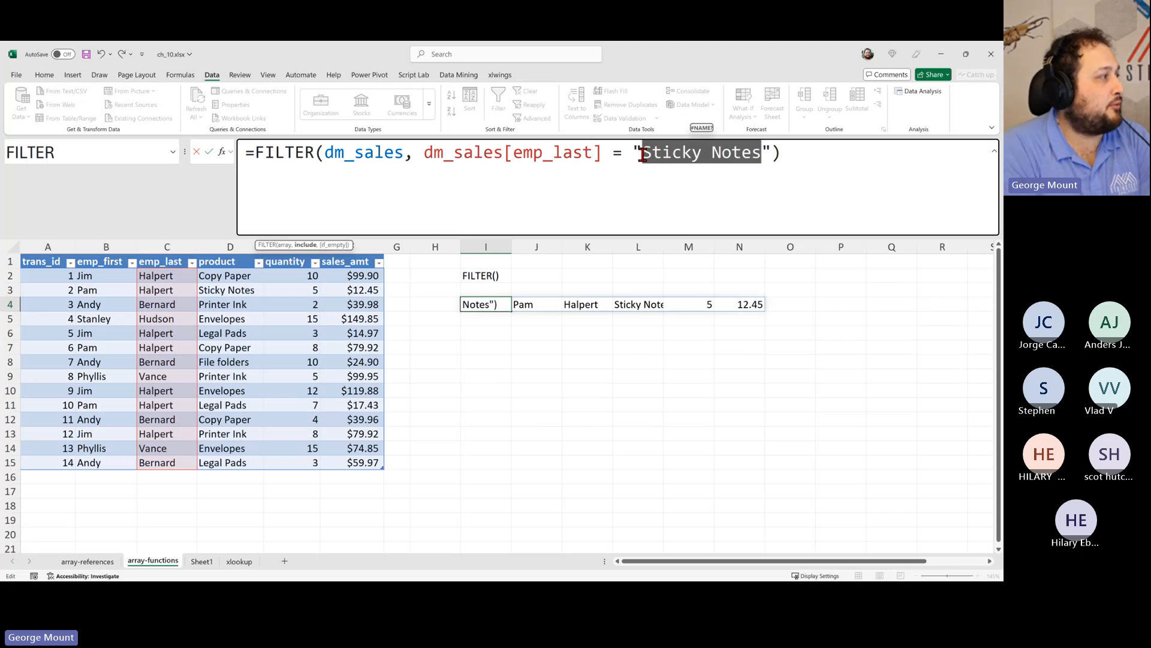
text(Halpert)
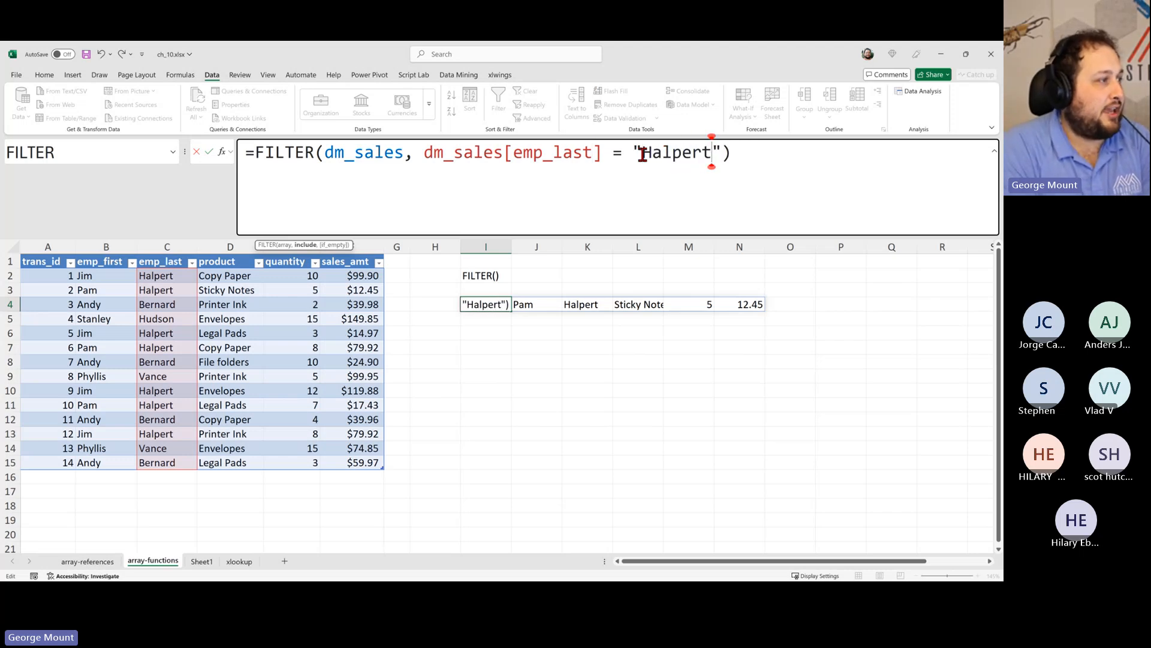
key(ctrl+Return)
- Select the full text of I4's FILTER formula and leave editing without changing it
click(765, 161)
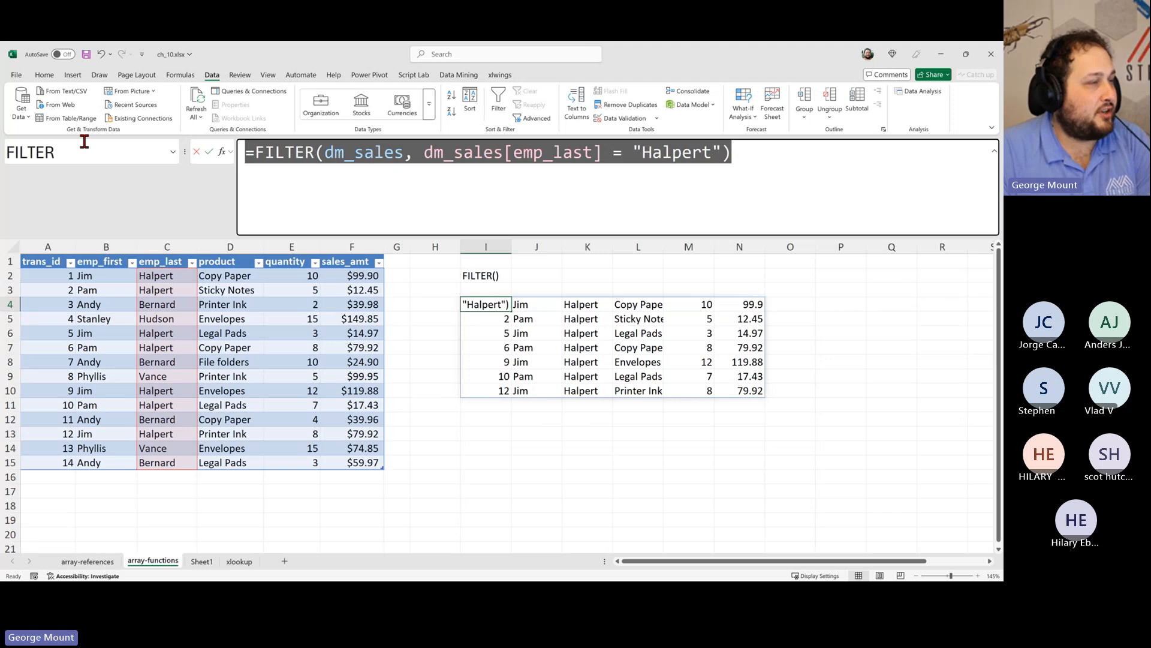
key(shift+Home)
key(End)
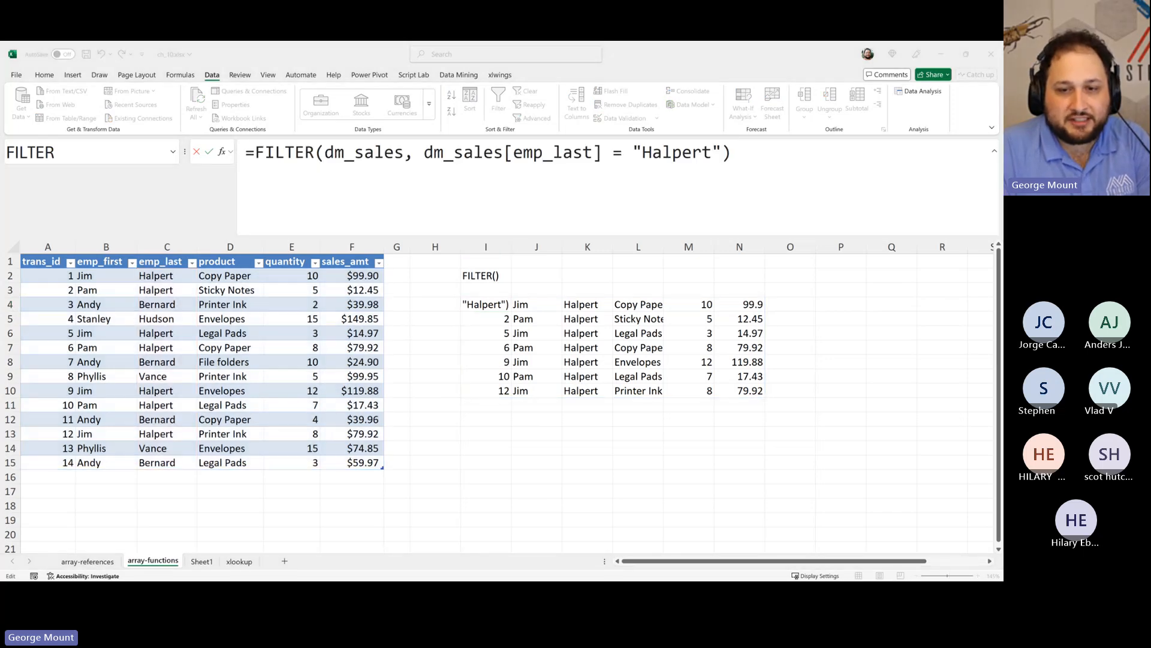
key(Escape)
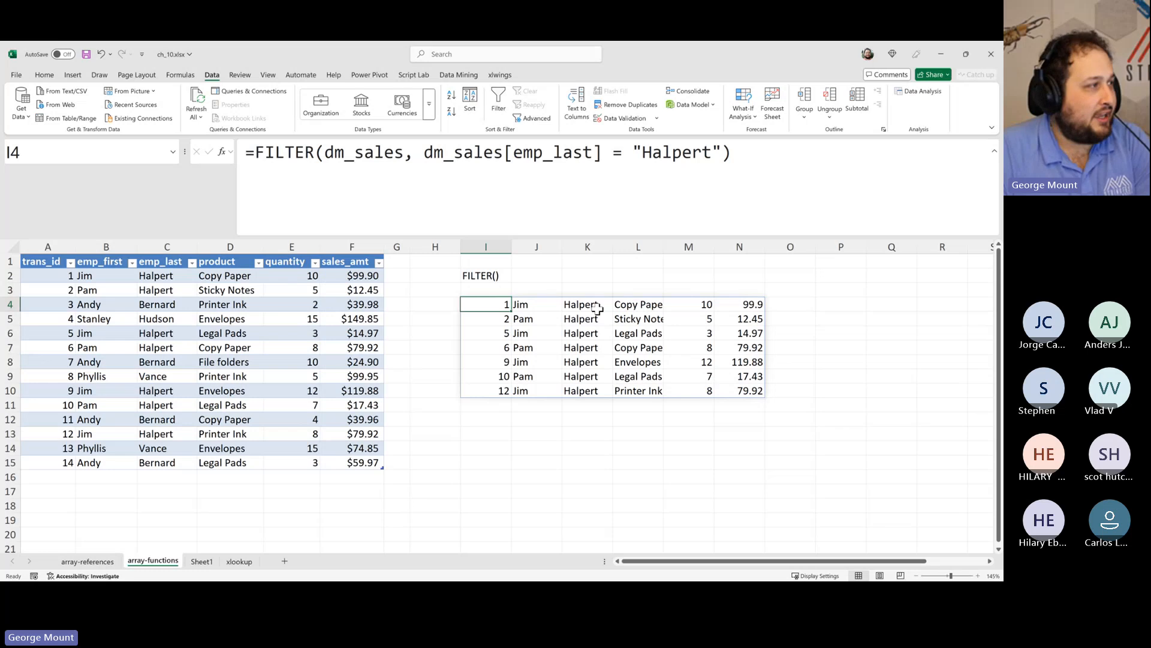
- Clear the FILTER() label in cell I2 above the filtered results
key(Up)
key(Up)
key(Delete)
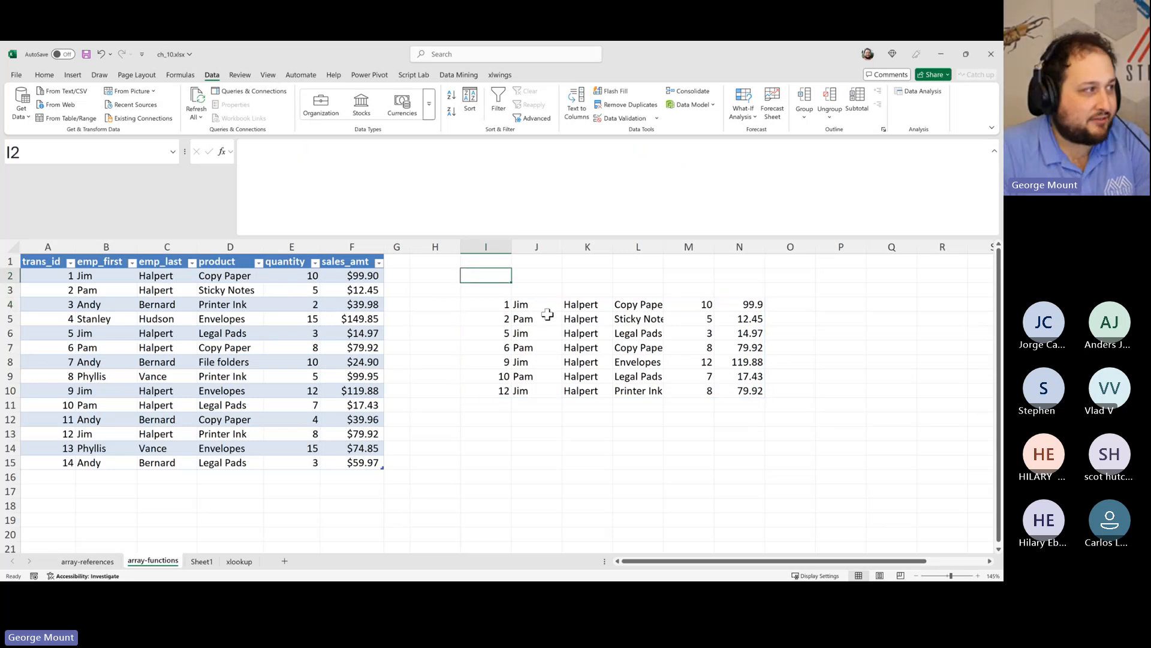
- Enter =dm_sales[#Headers] in cell I3 to place the table's column headers above the filtered rows
key(Down)
key(Down)
key(Up)
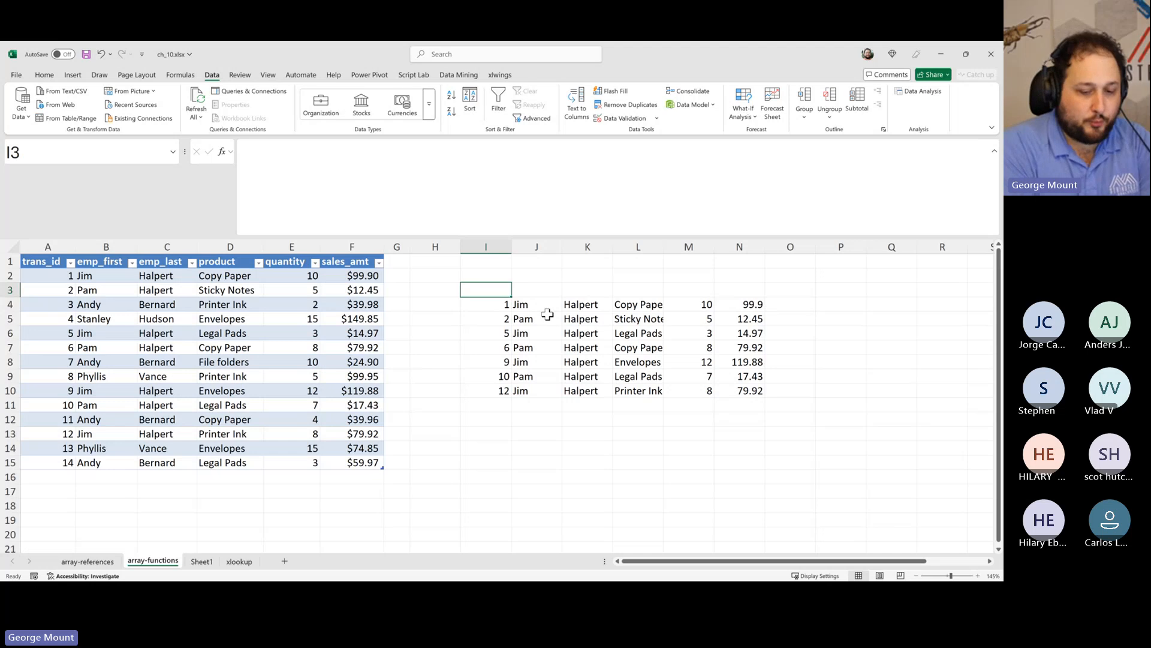
text(=)
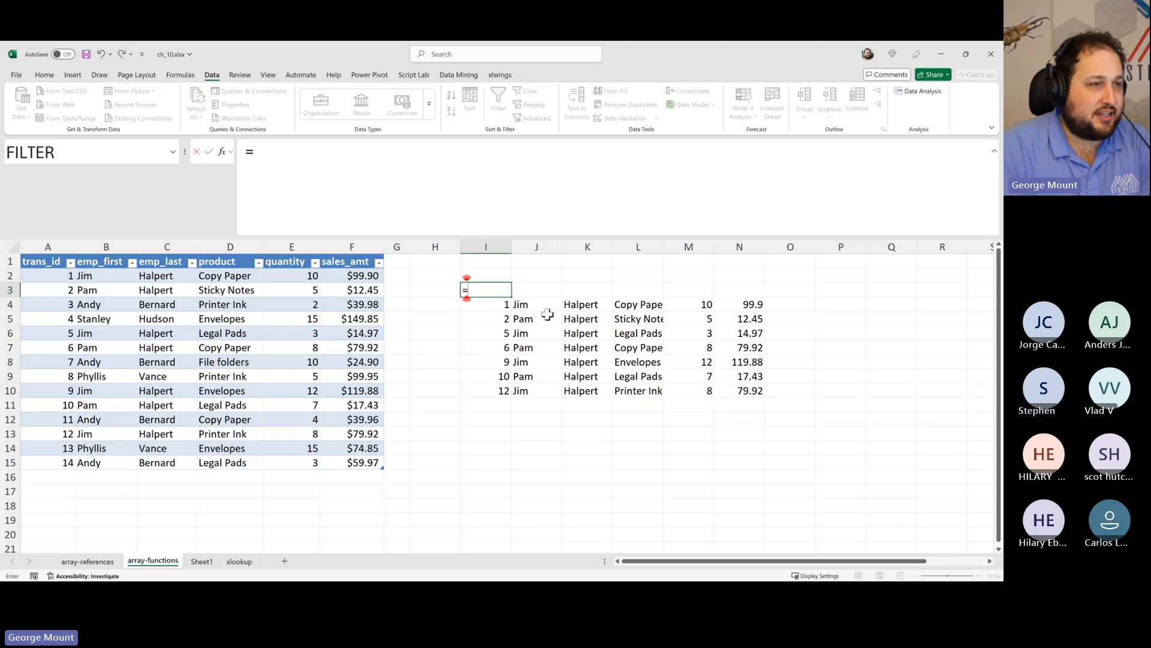
drag(352, 261, 42, 261)
key(ctrl+Return)
text(=)
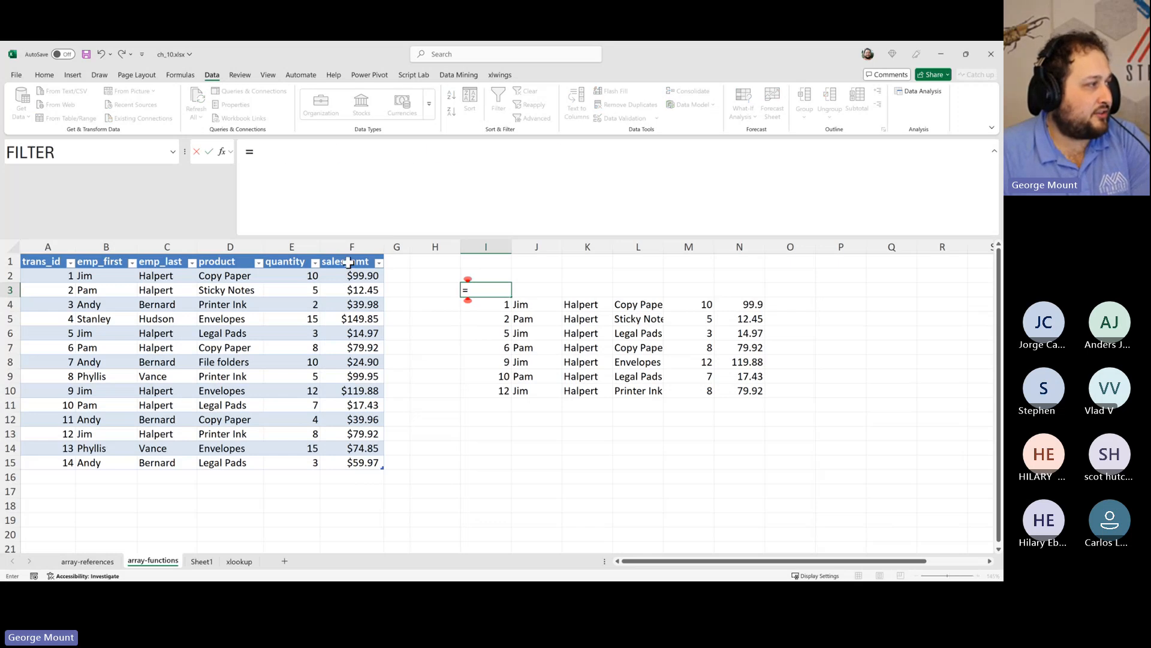
drag(348, 262, 12, 271)
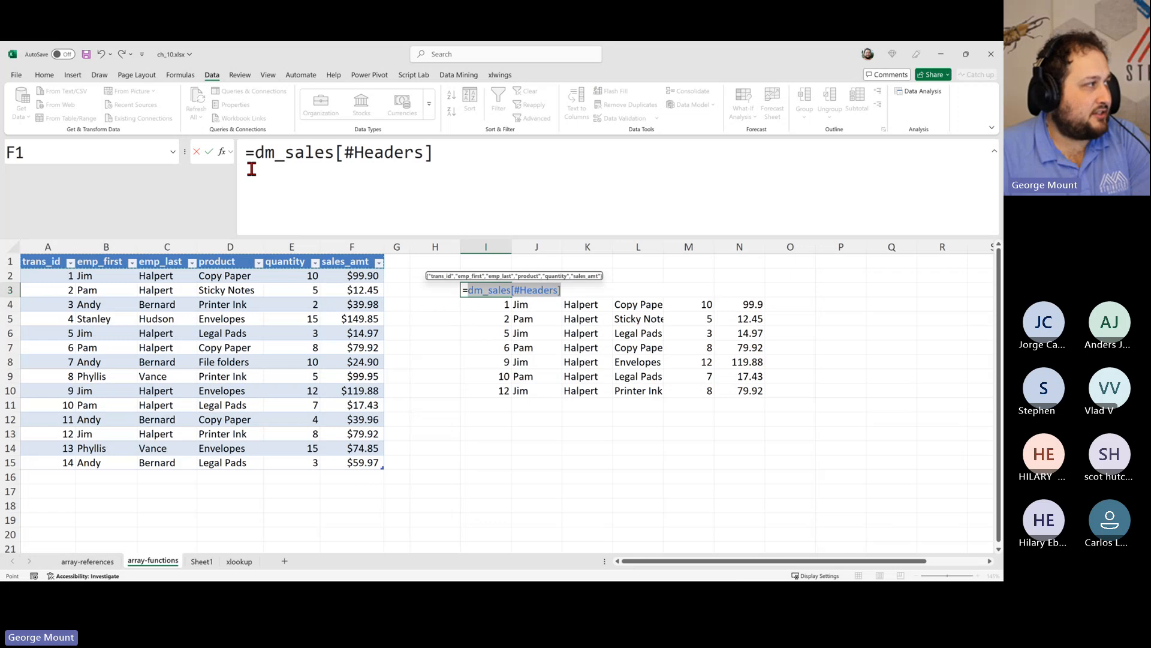
key(Return)
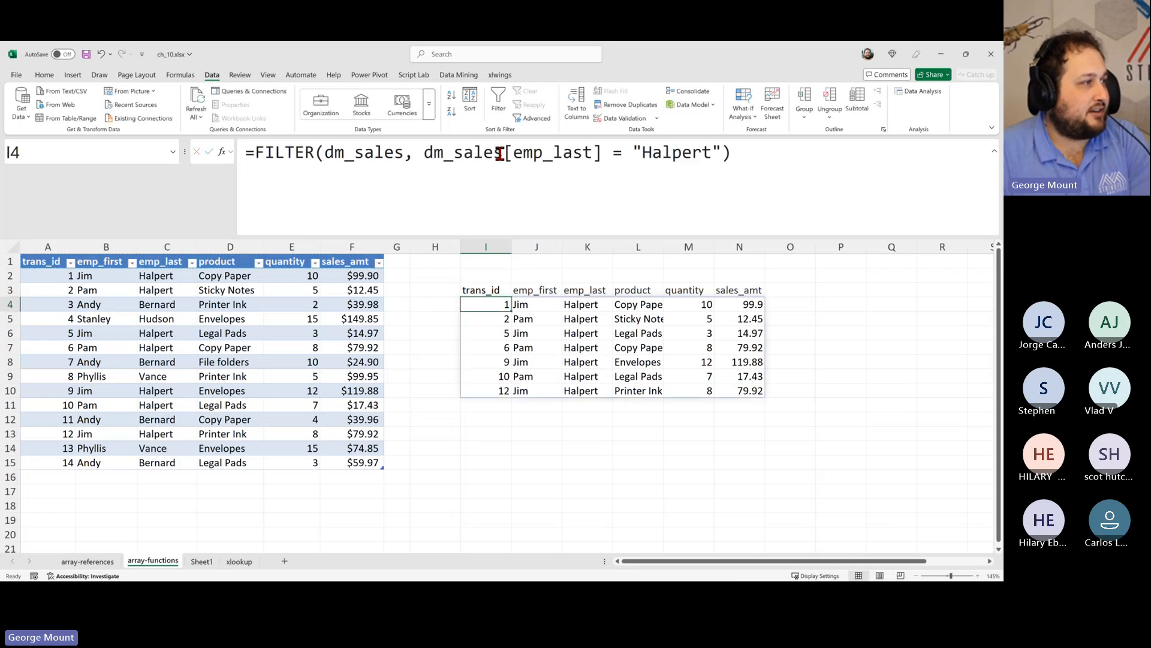
- Select the full text of the header formula in I3 and leave editing without changing it
click(480, 289)
drag(566, 201, 226, 142)
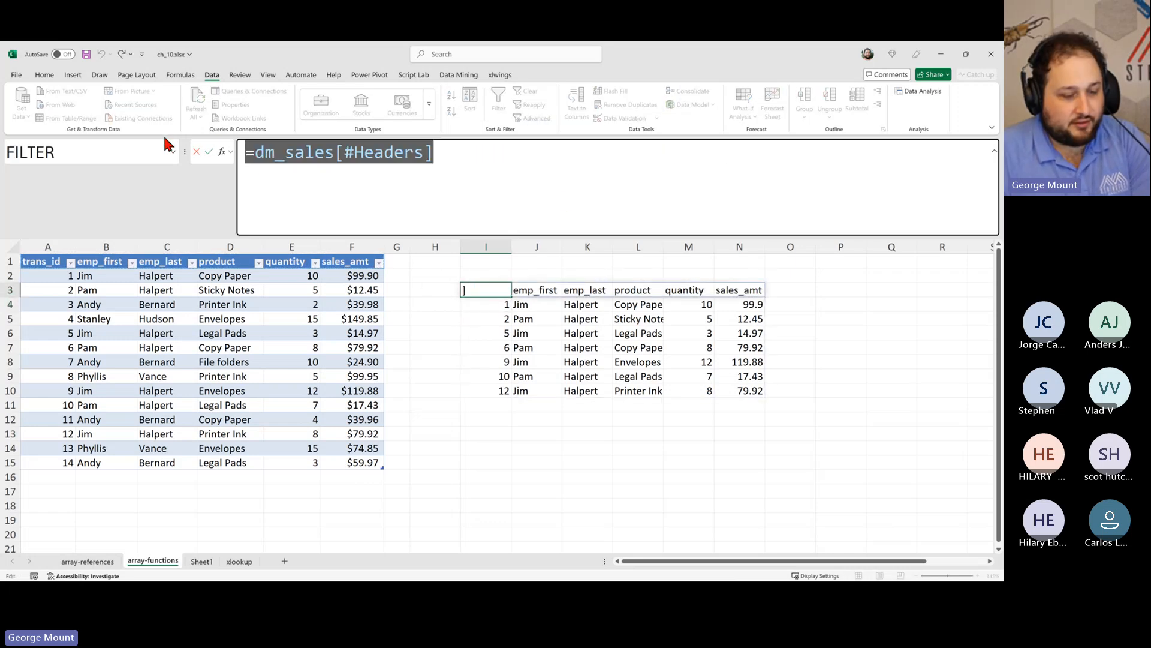
key(alt+Tab)
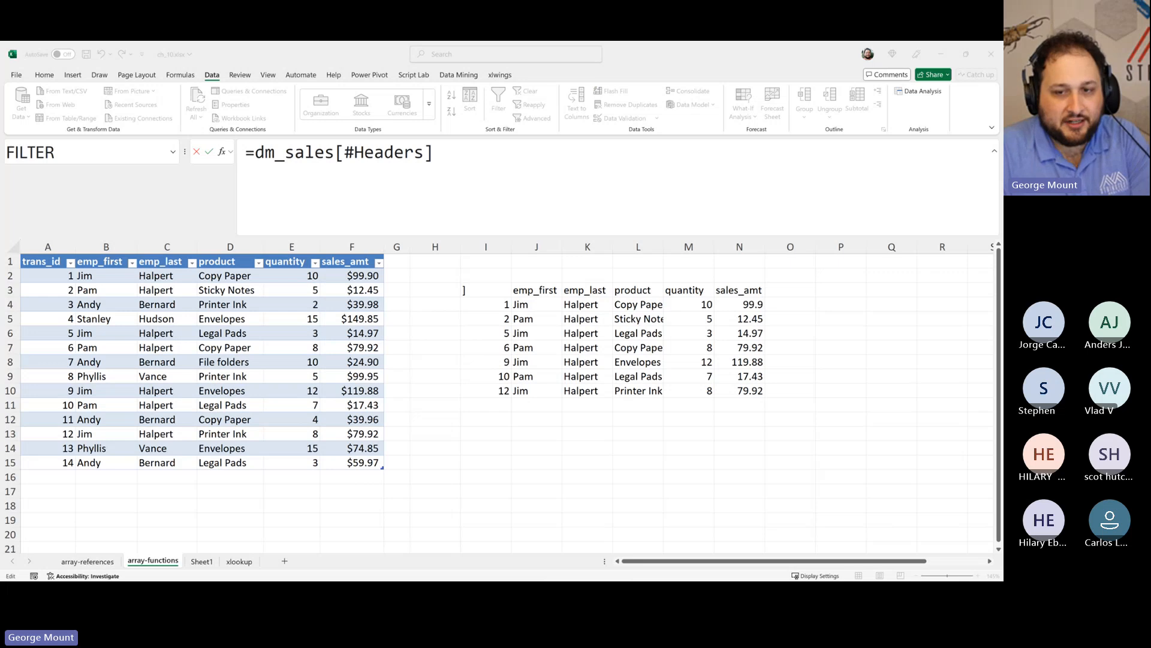
key(alt+Tab)
key(Escape)
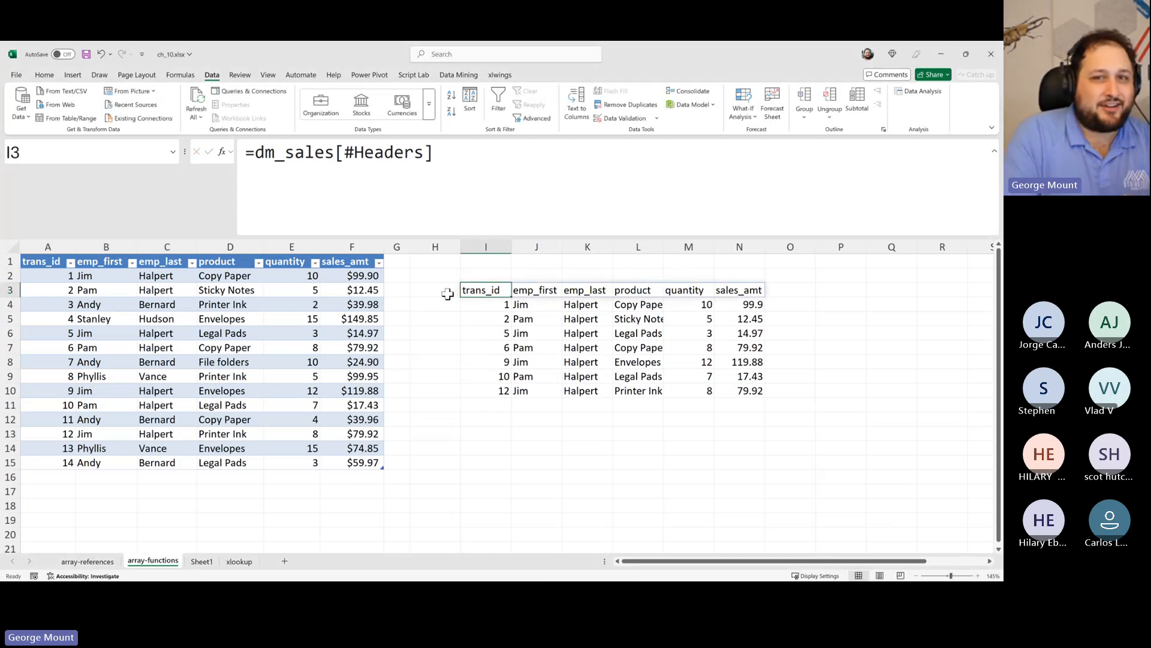
- Insert an empty column before emp_last in dm_sales to test the dynamic output, and remove it again
click(270, 318)
click(167, 245)
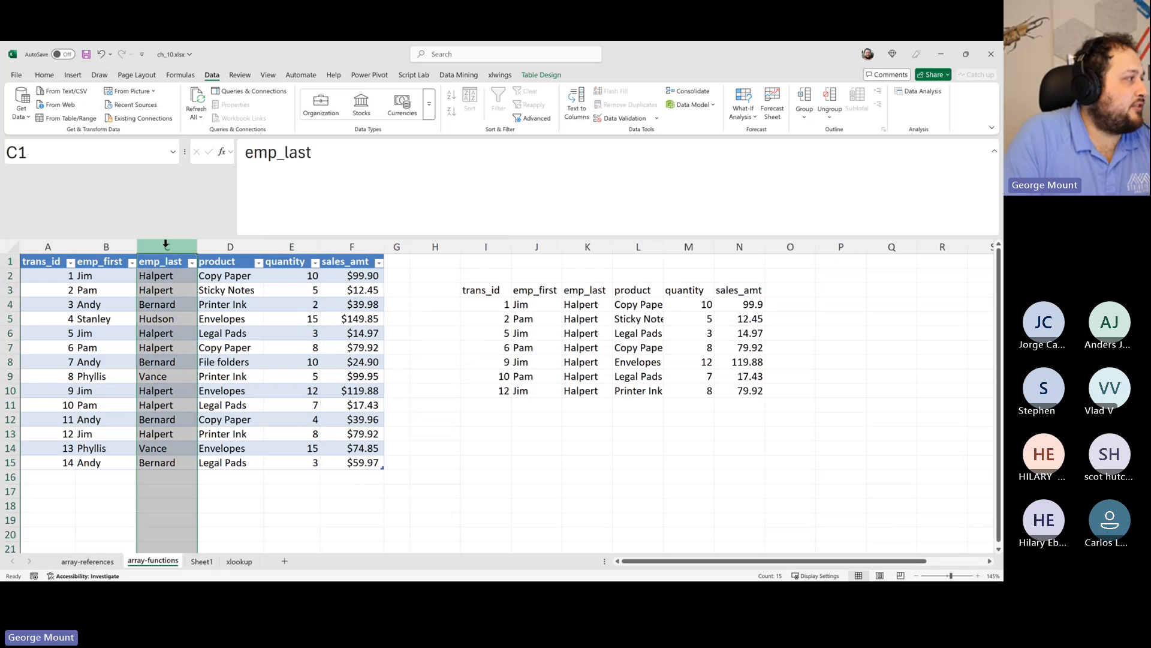
right_click(166, 246)
click(219, 370)
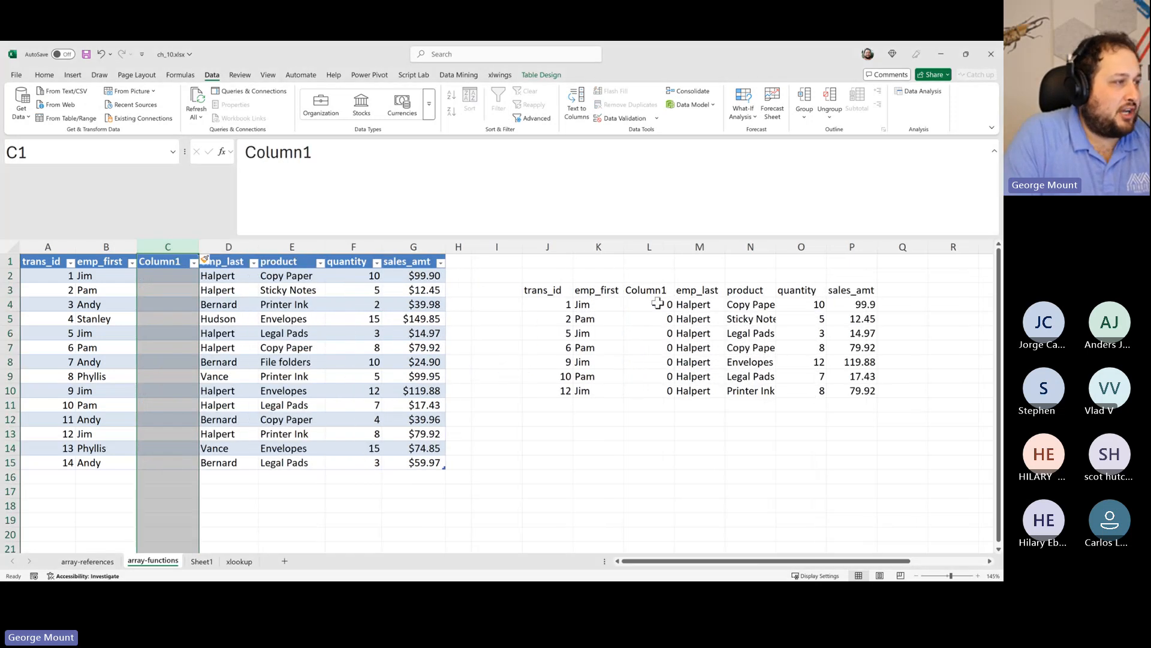
drag(658, 304, 700, 376)
click(638, 346)
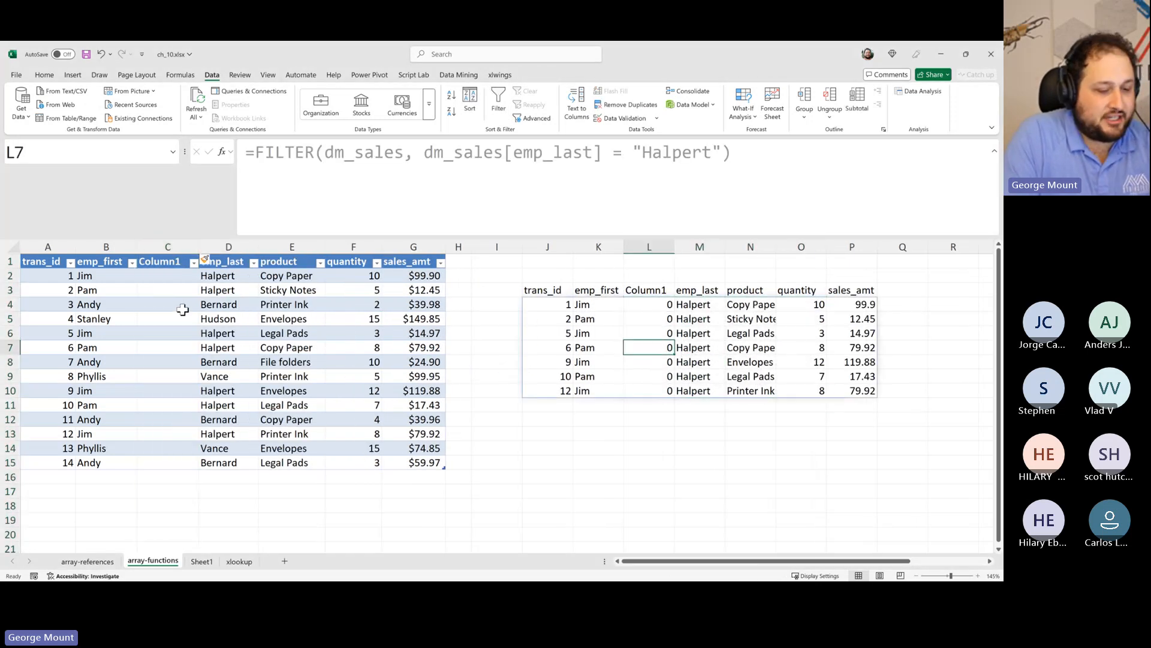
click(168, 247)
key(ctrl+minus)
- Delete the quantity column from dm_sales to test the dynamic output, and undo the deletion
right_click(288, 247)
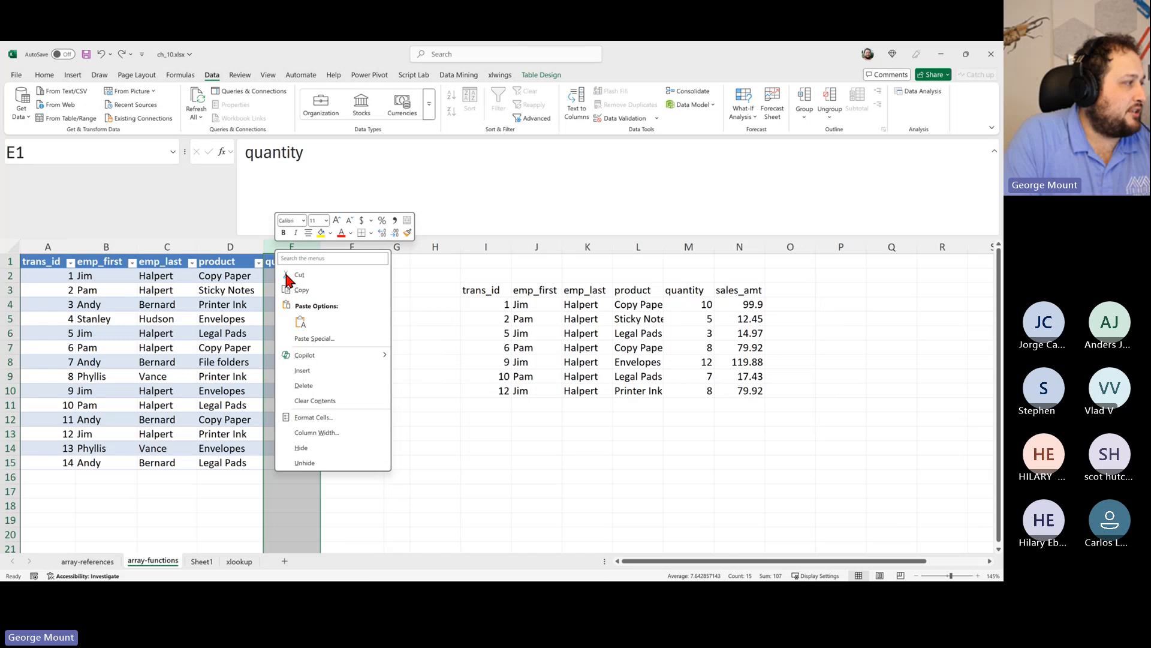
click(322, 390)
click(548, 363)
click(585, 305)
key(ctrl+z)
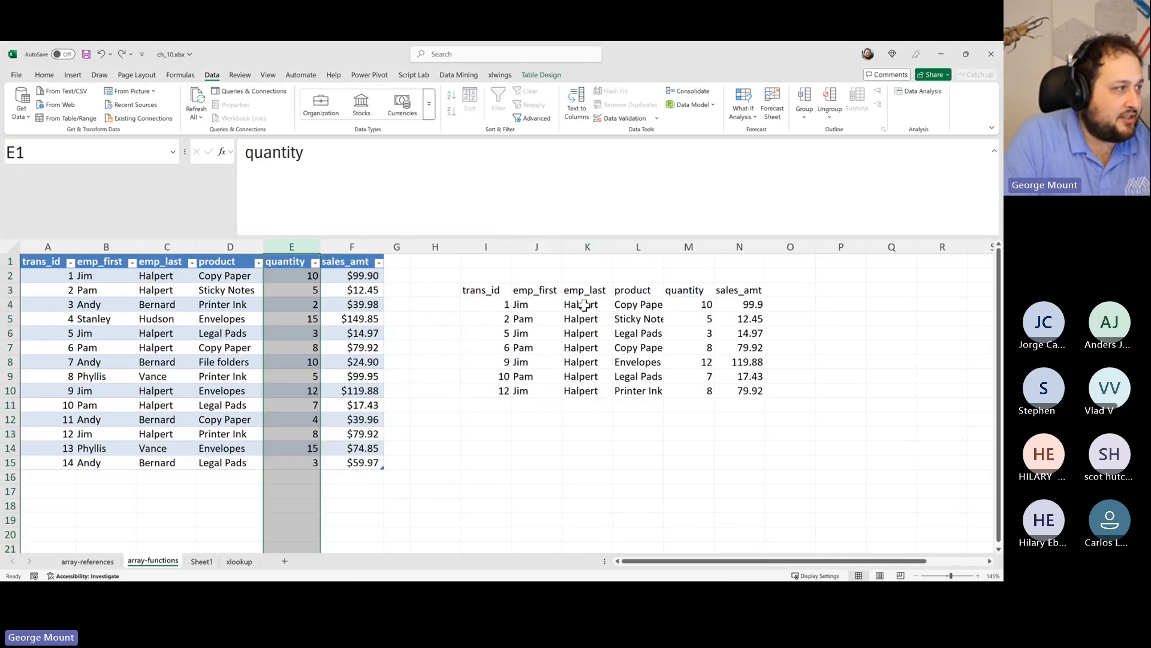
- Compare the header formula in I3 with the FILTER formula behind the spilled result cells below it
click(478, 290)
click(484, 331)
click(478, 289)
click(486, 332)
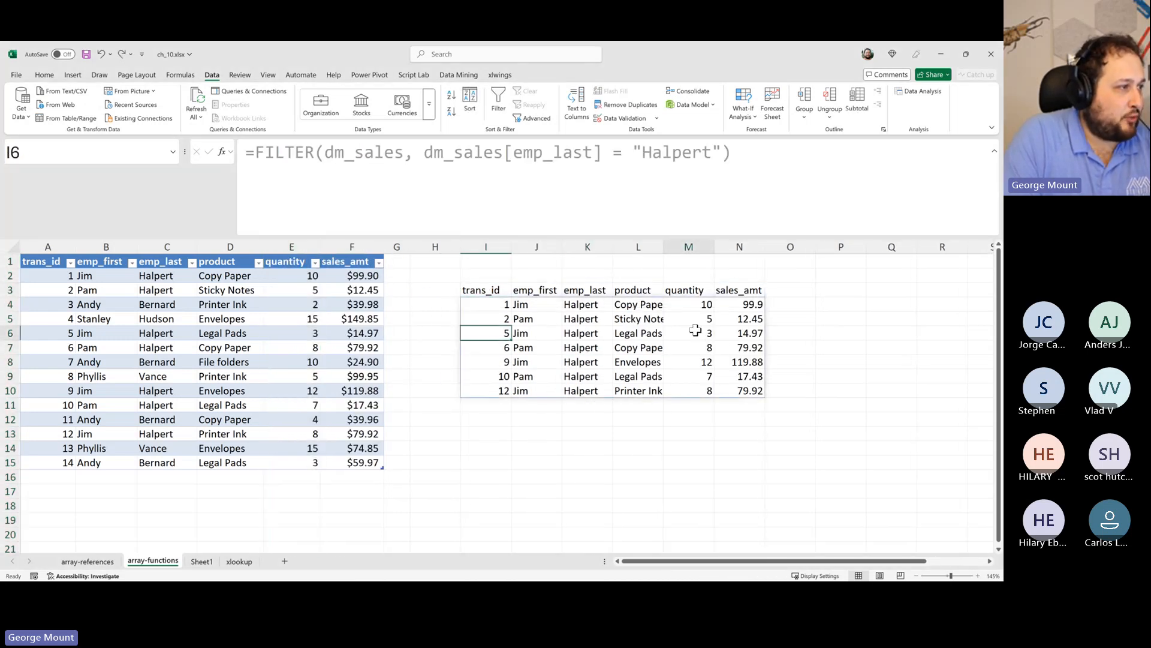
click(433, 277)
click(478, 289)
click(496, 333)
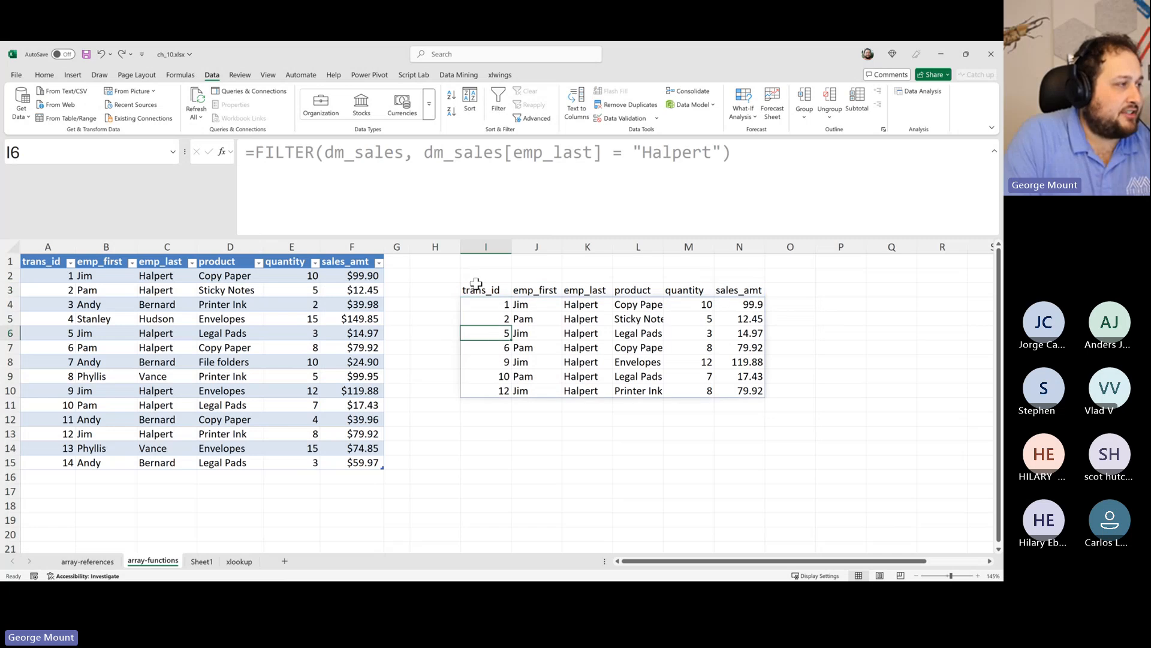
click(478, 289)
click(540, 384)
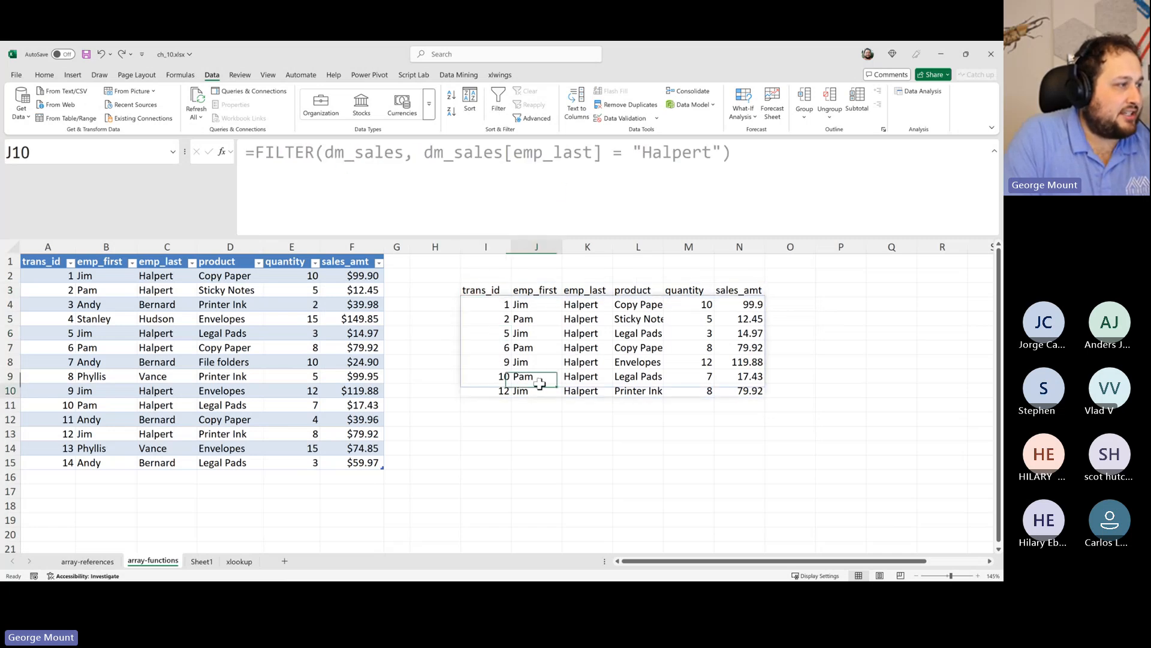
click(483, 290)
click(495, 347)
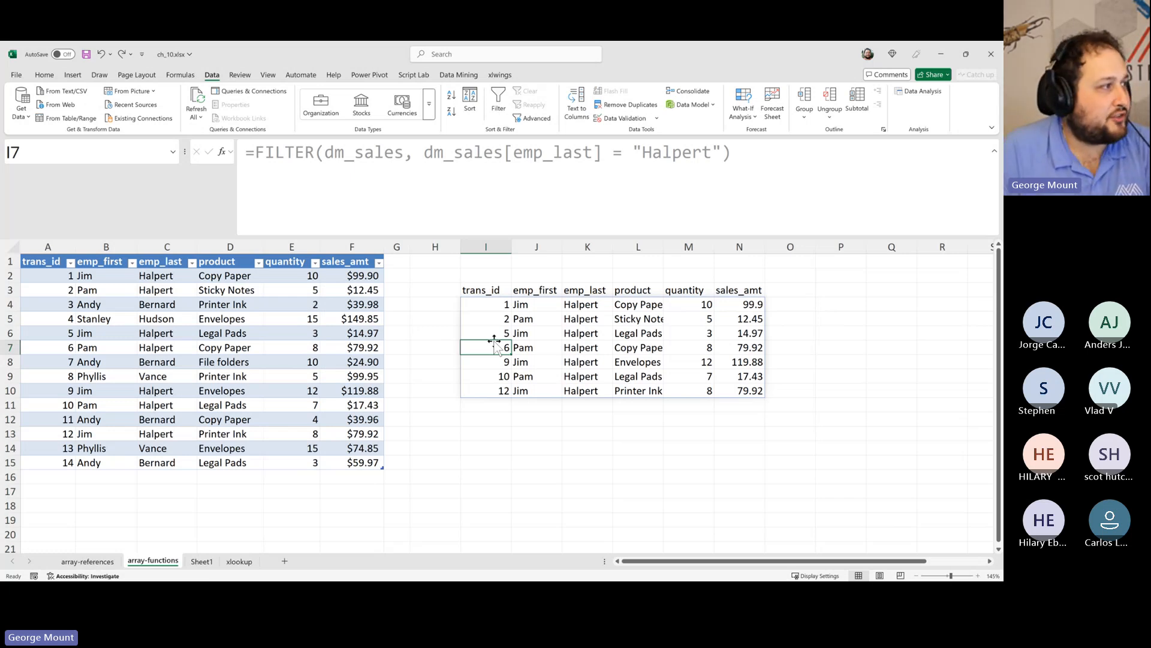
- Clear the FILTER formula from cell I4, keeping the header row above it
click(500, 301)
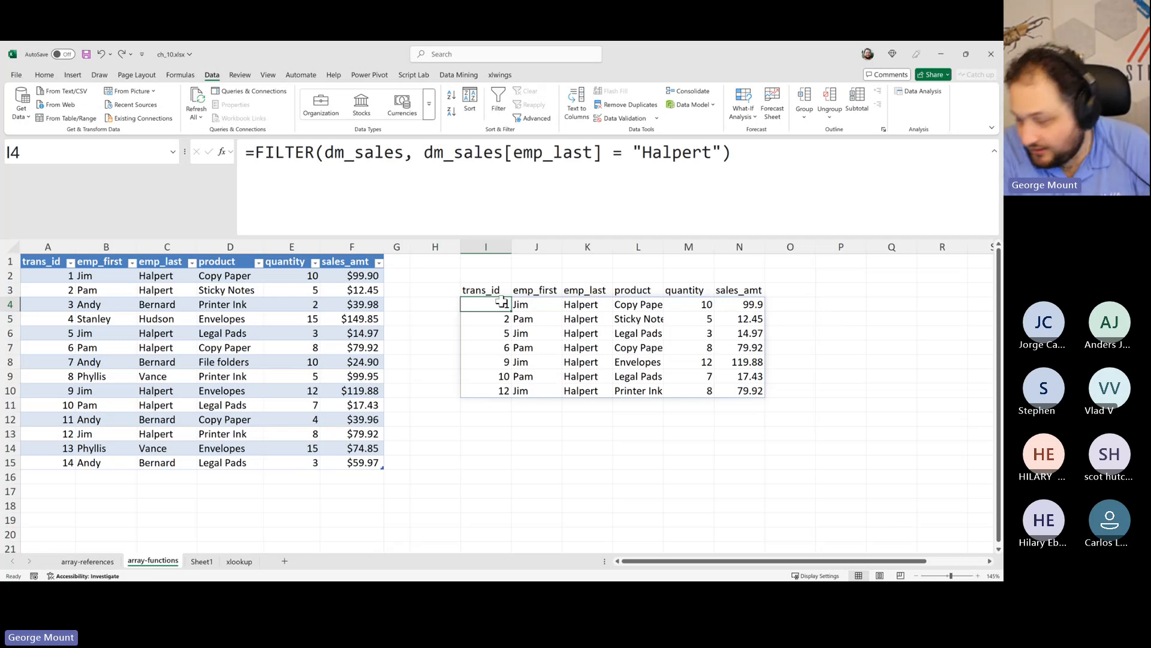
key(Delete)
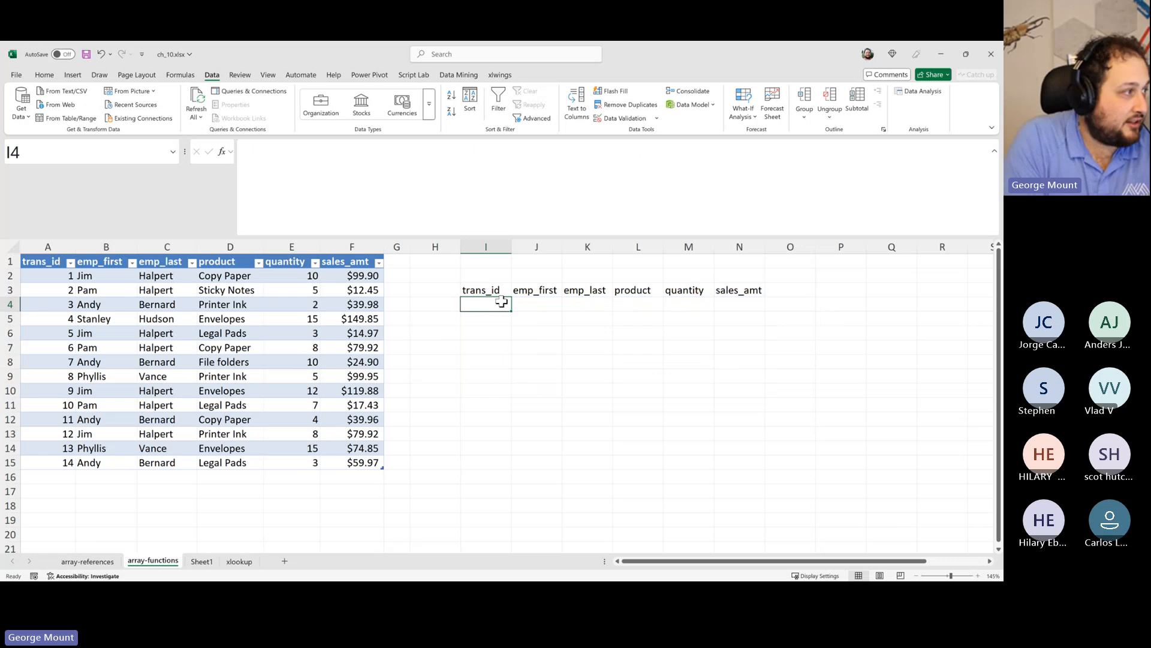
key(Up)
key(Down)
- Start a new FILTER formula in I4 with the whole dm_sales table as its array argument
text(=filter()
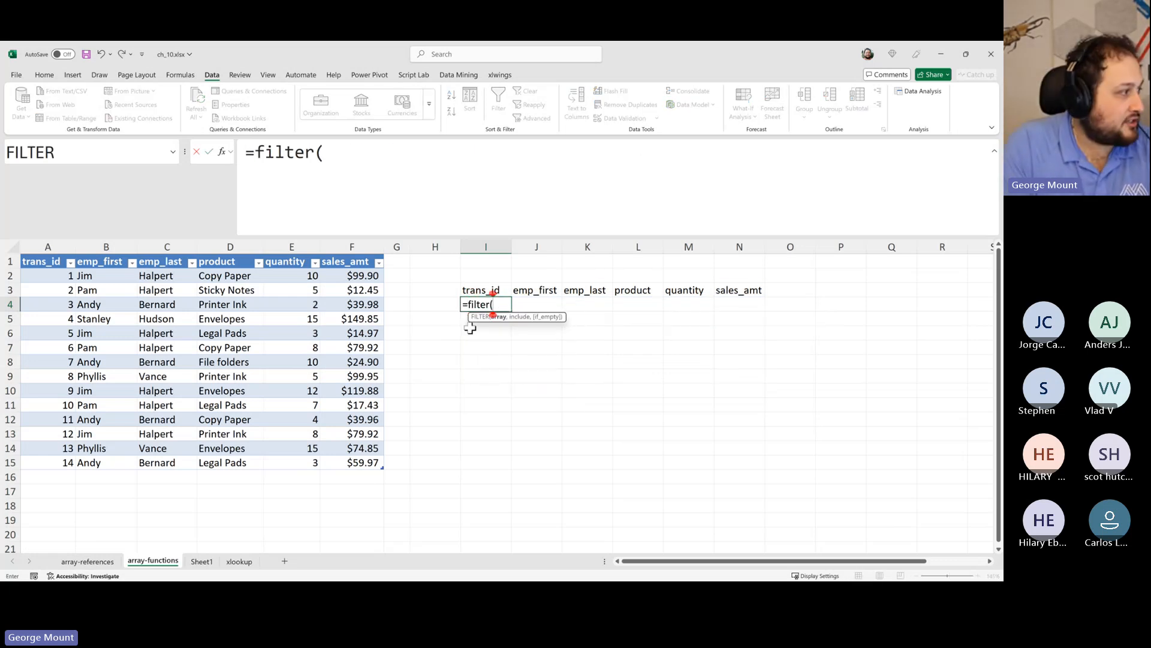
drag(362, 462, 32, 281)
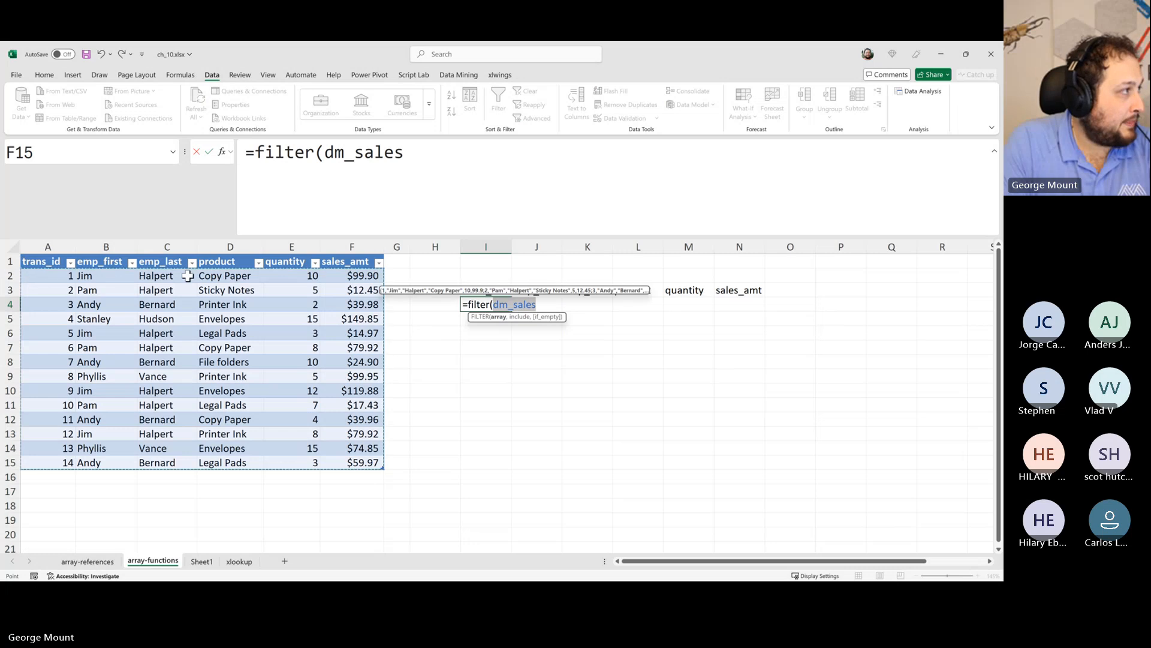
click(433, 154)
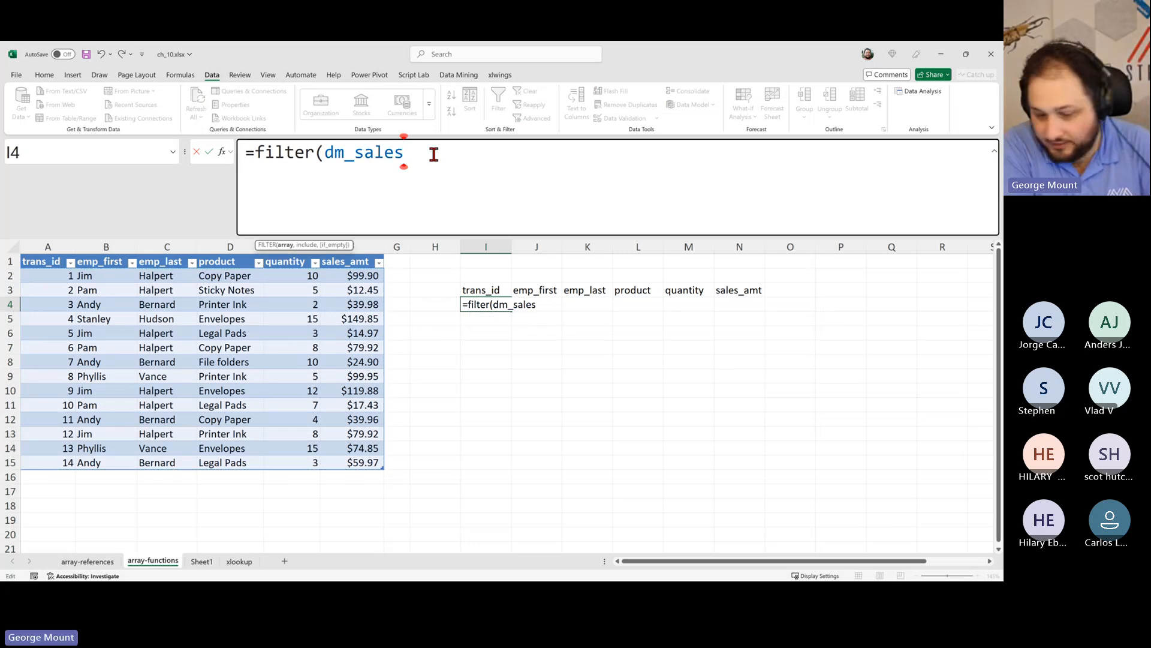
- Add the parenthesized condition dm_sales[product] = "Copy Paper" as the include argument of the FILTER formula in I4
text(, (dm_)
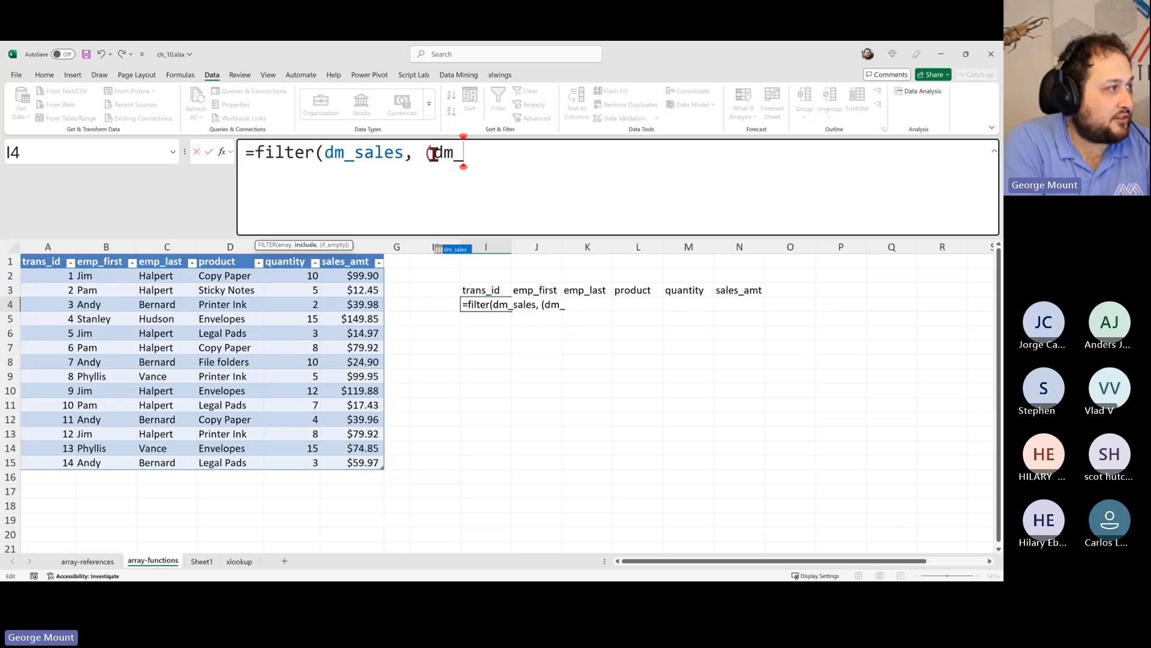
key(Tab)
text([)
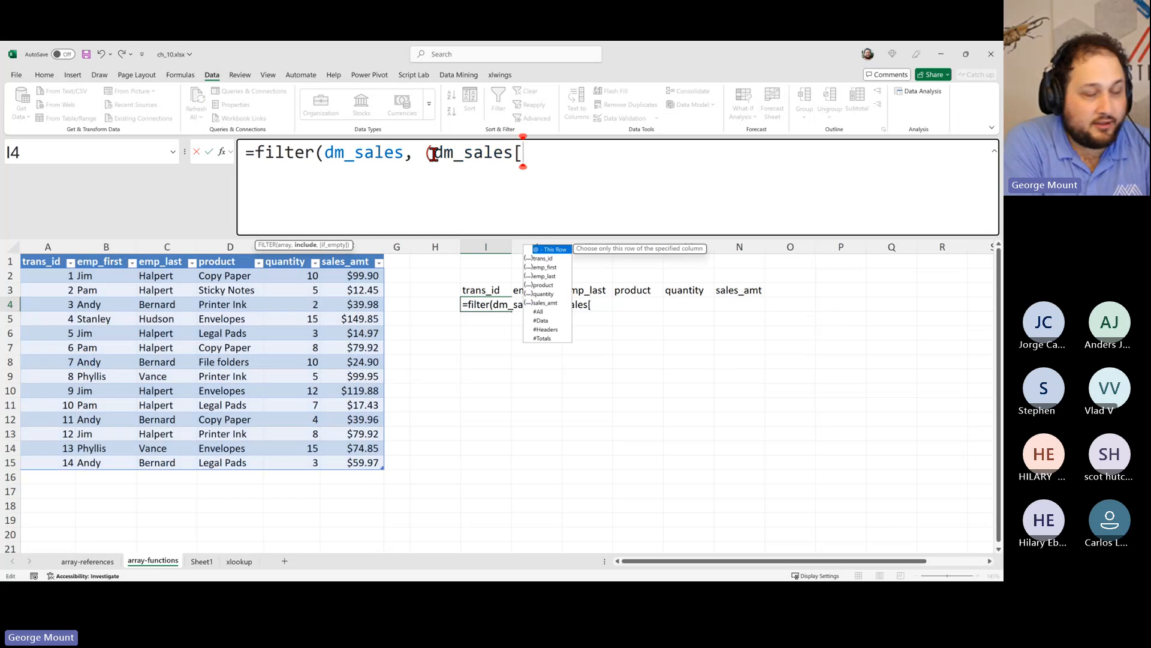
text(pro)
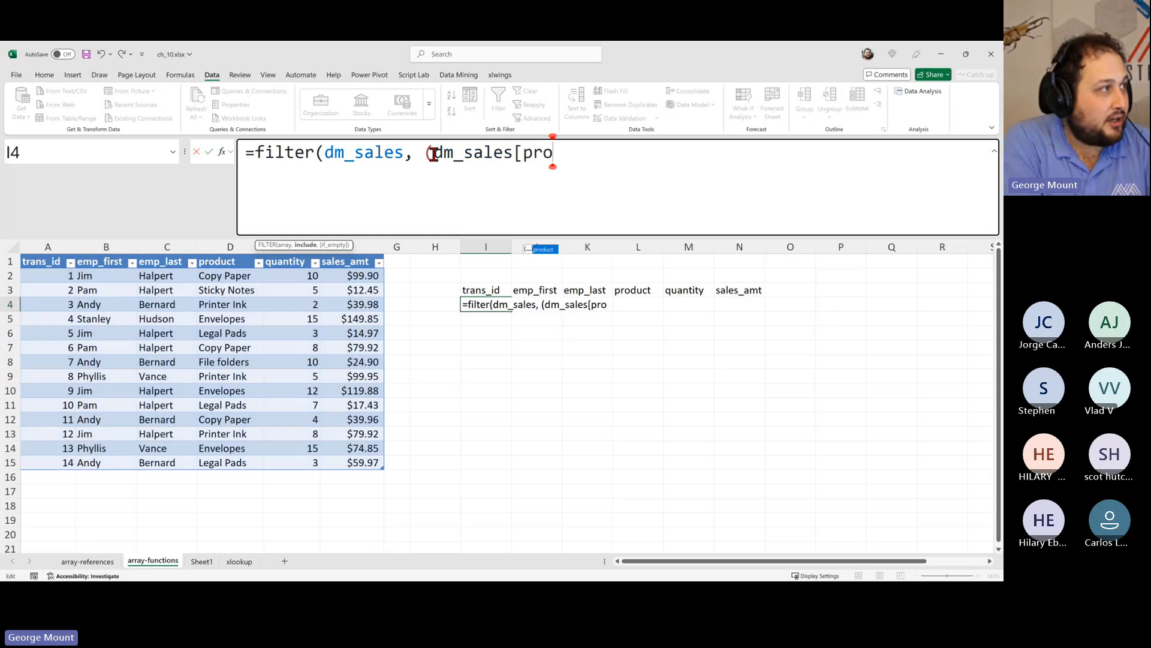
key(Tab)
text(])
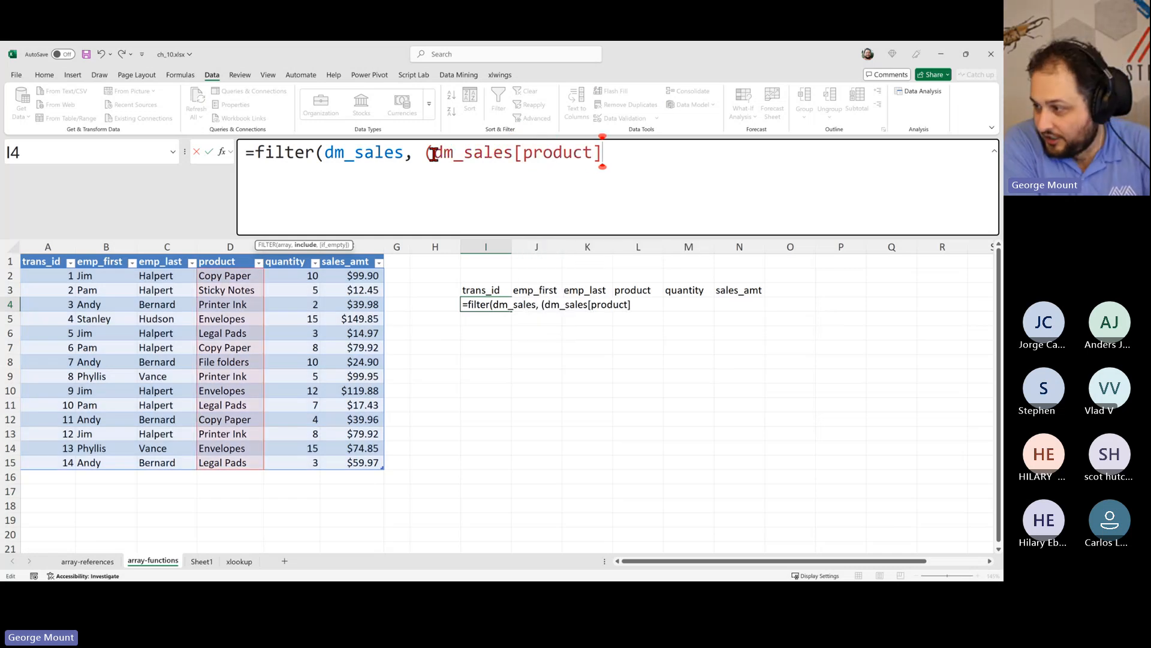
text( = "Copy P)
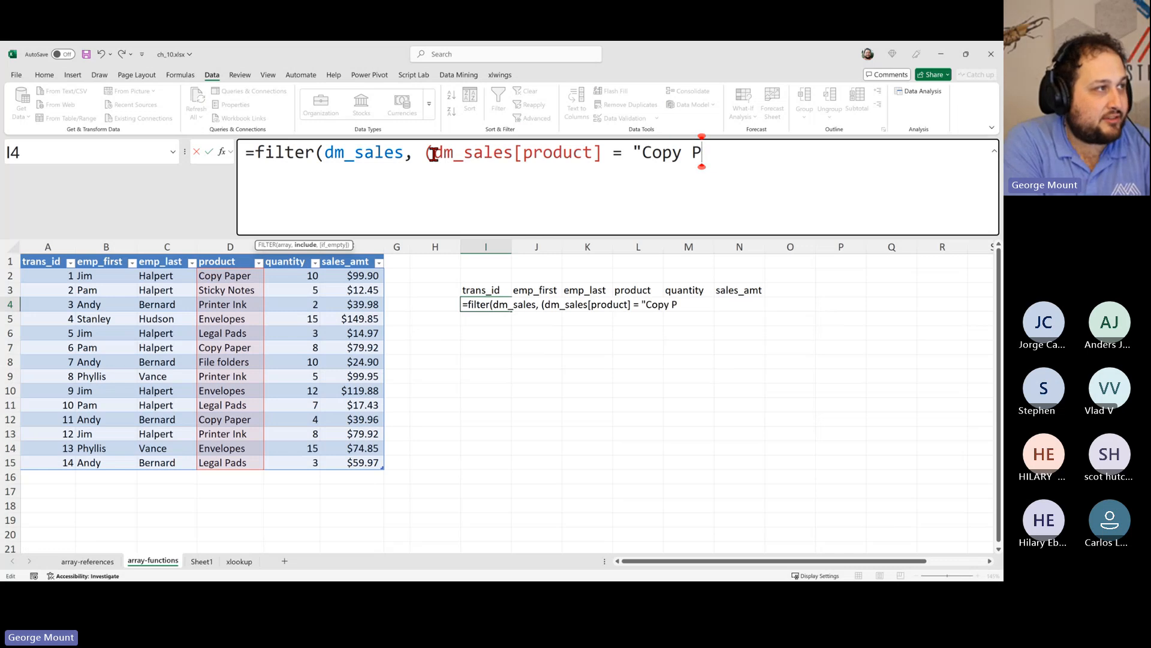
text(aper)
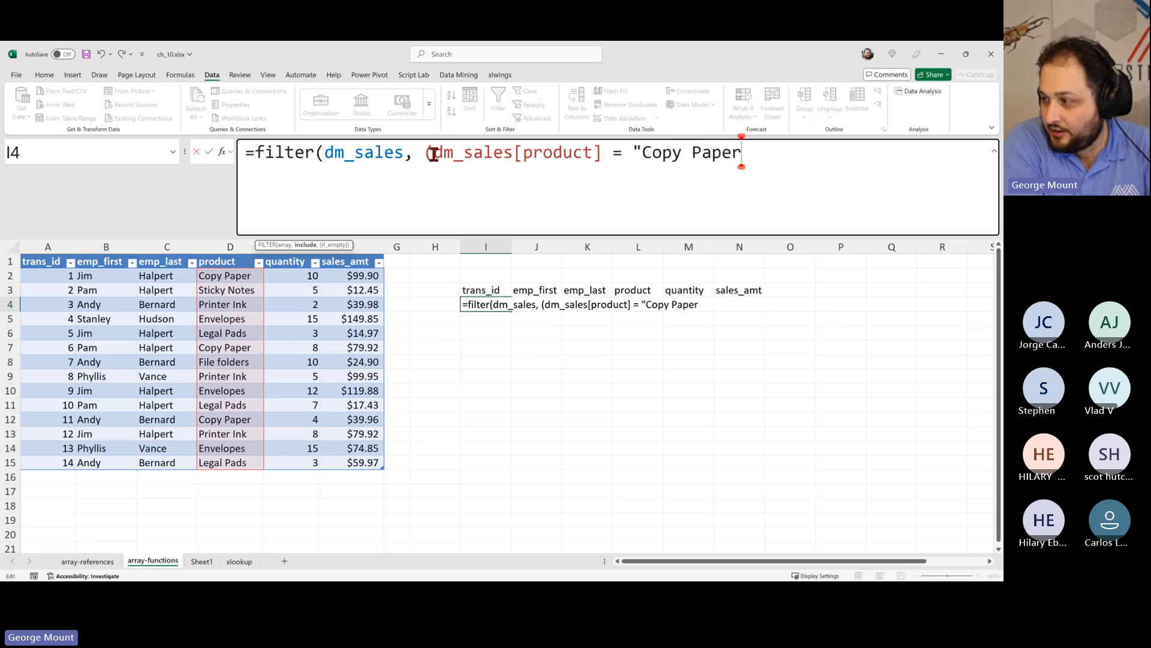
text(")_)
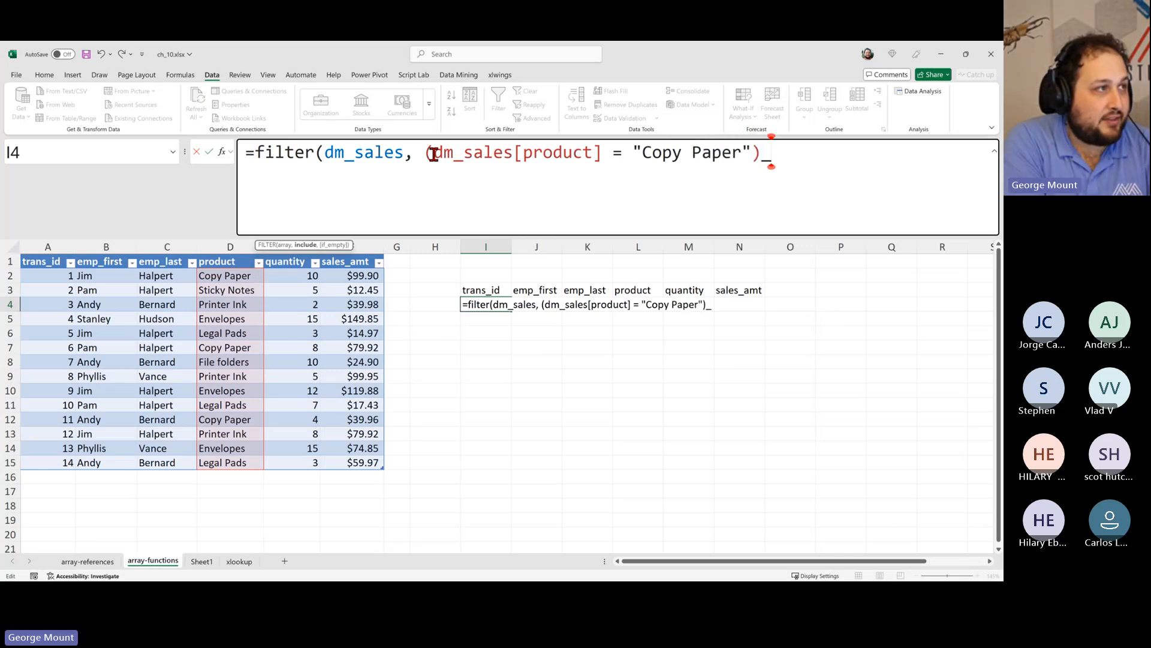
key(BackSpace)
- Multiply the product condition by (dm_sales[quantity] > 5), placed on a new line, and close the FILTER formula
text(*)
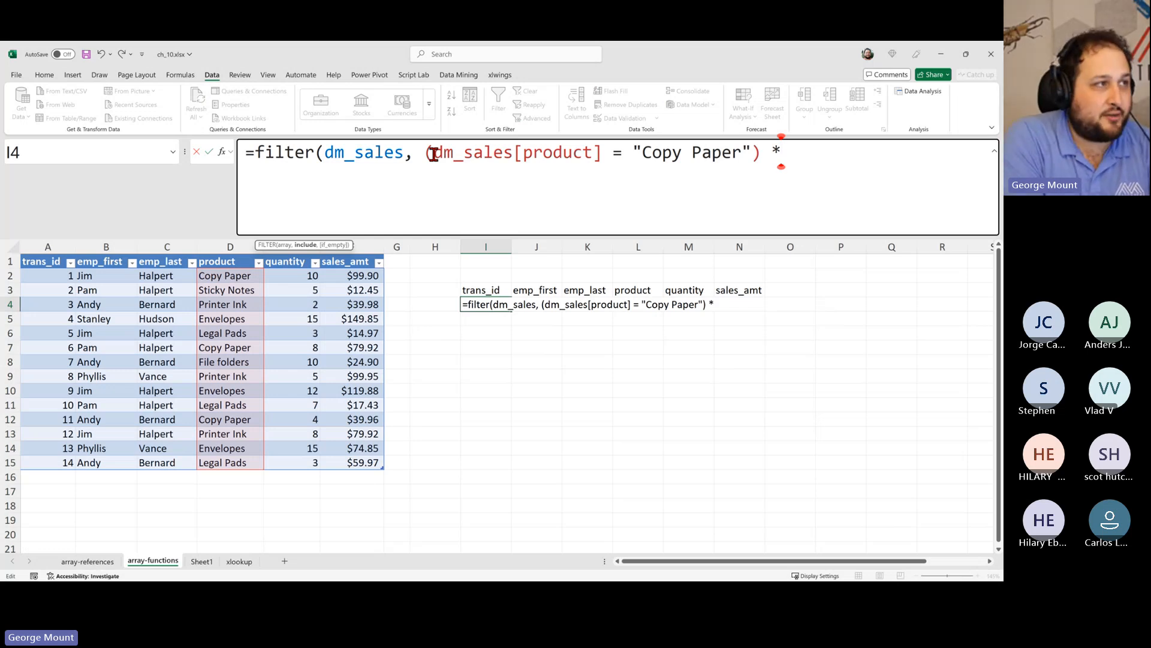
key(alt+Return)
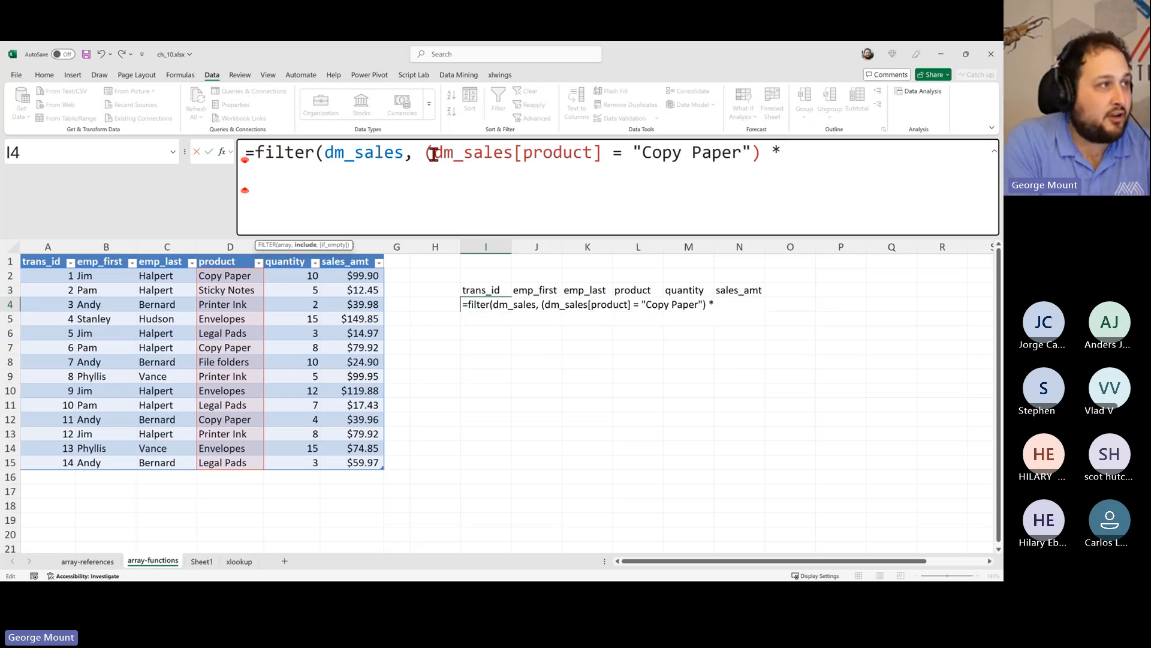
text(()
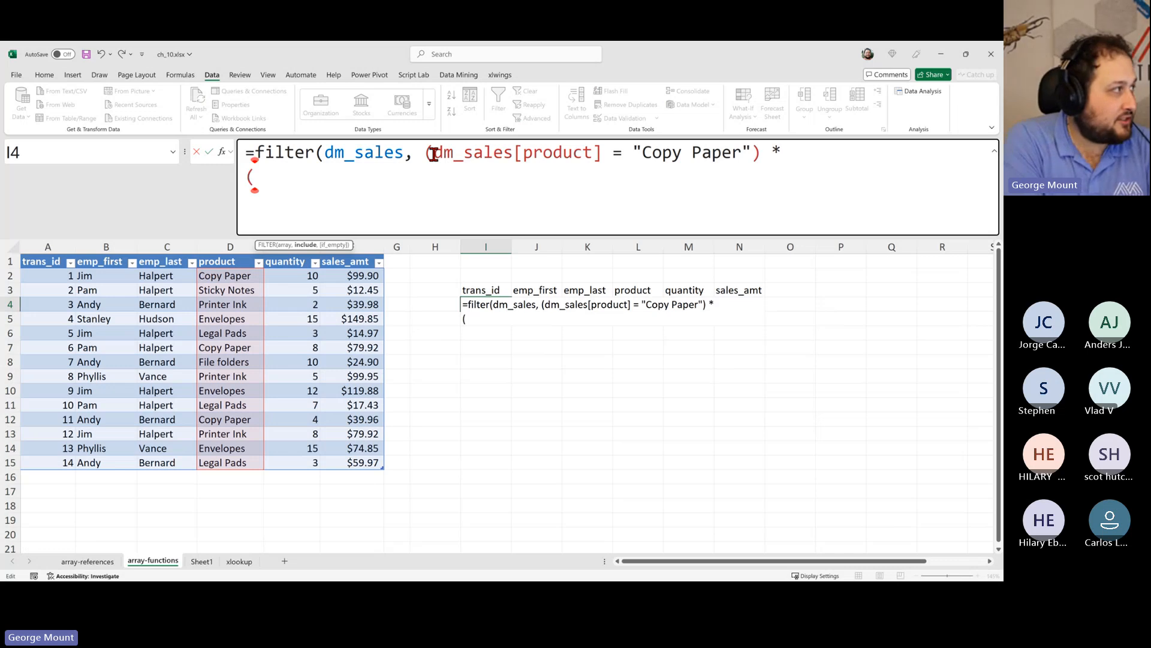
text(dm_sales[p)
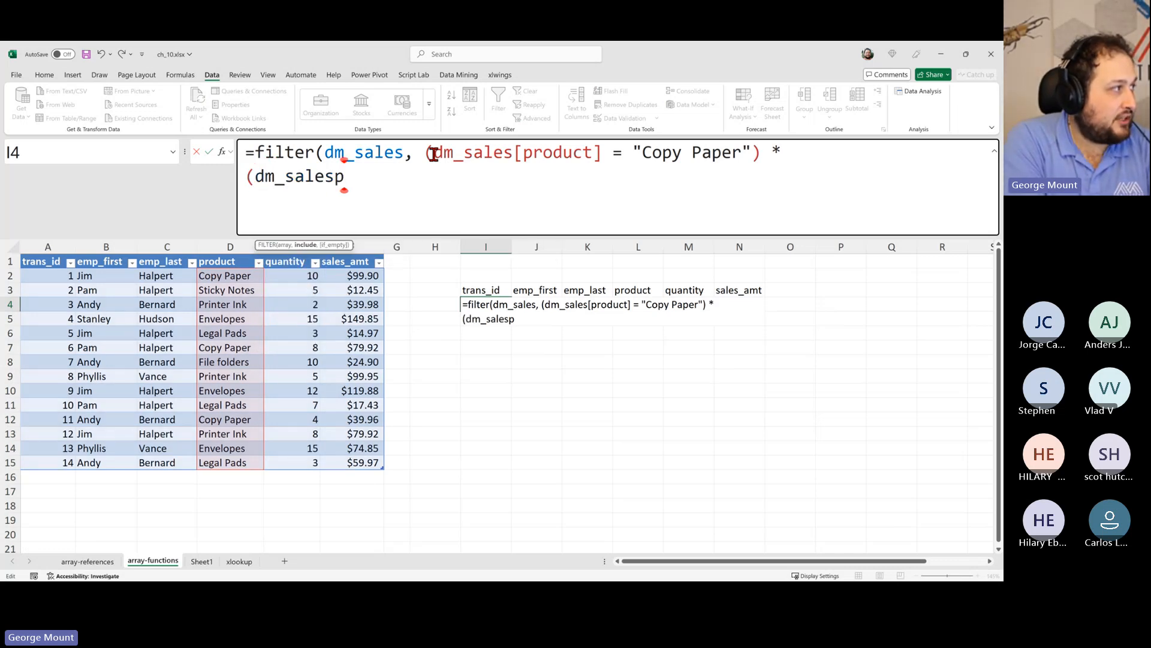
key(BackSpace)
text([p)
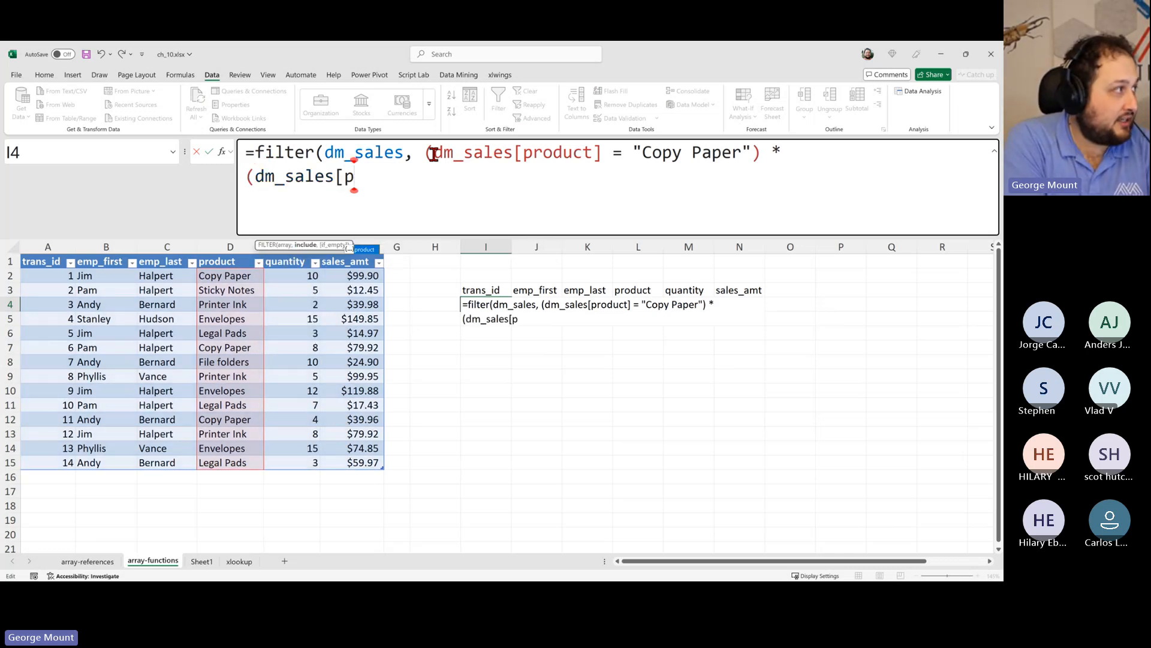
key(BackSpace)
text(quantity] >)
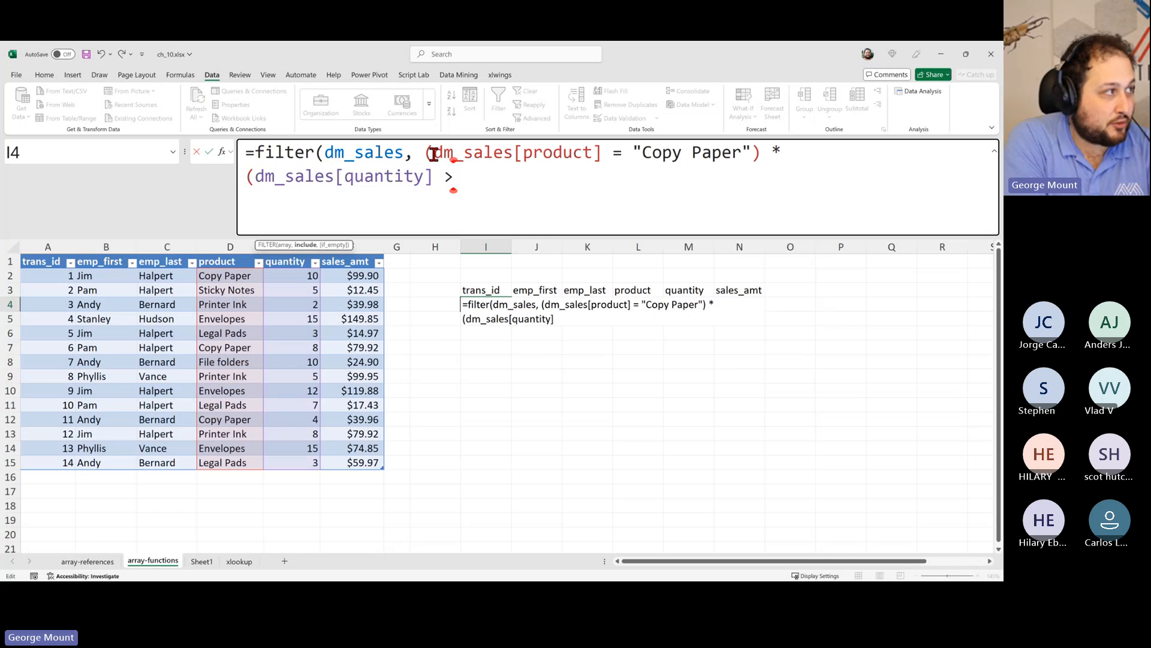
text( 5)))
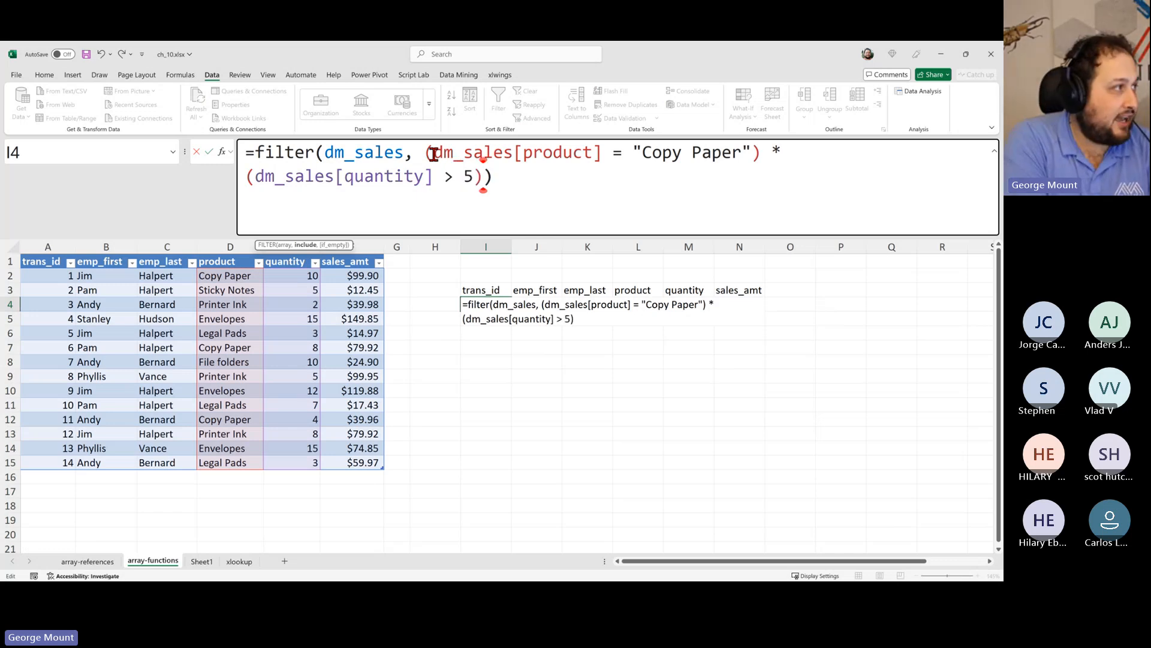
- Select the whole formula text, return to editing it, and enter the two-condition FILTER formula in I4
key(ctrl+a)
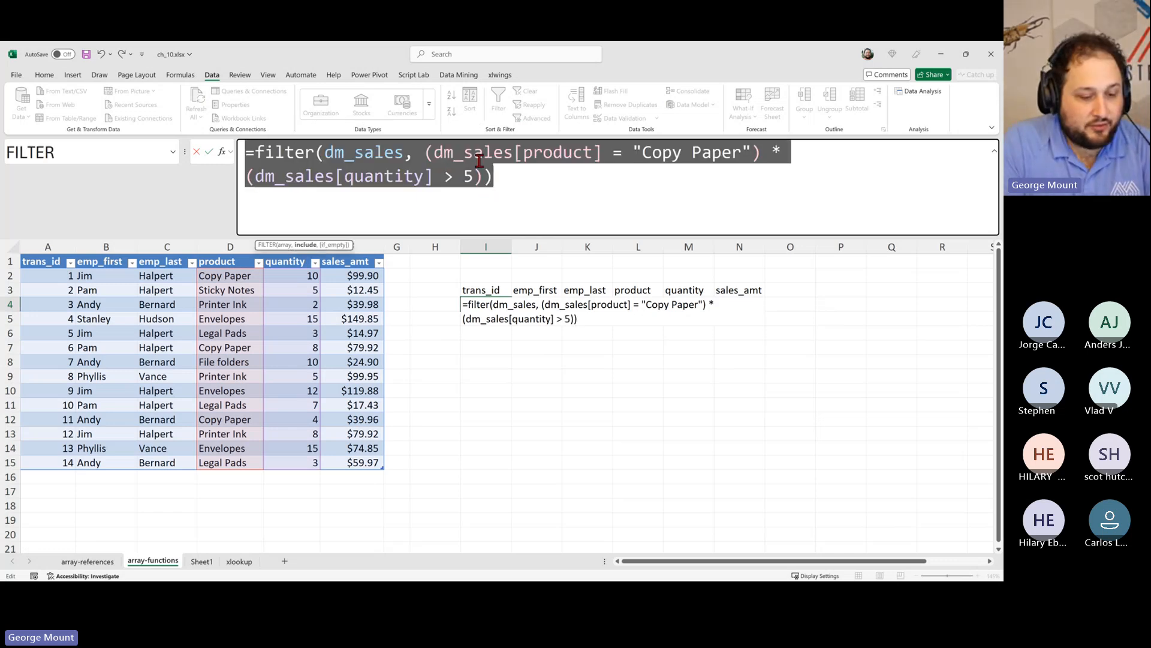
key(alt+Tab)
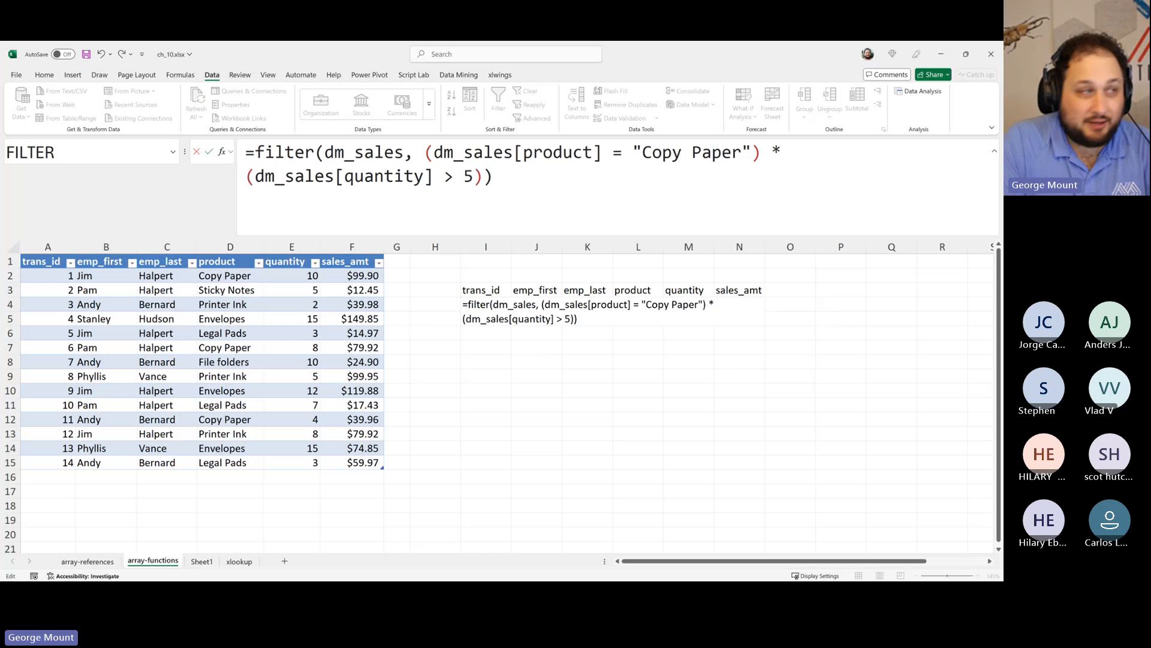
click(551, 179)
click(552, 180)
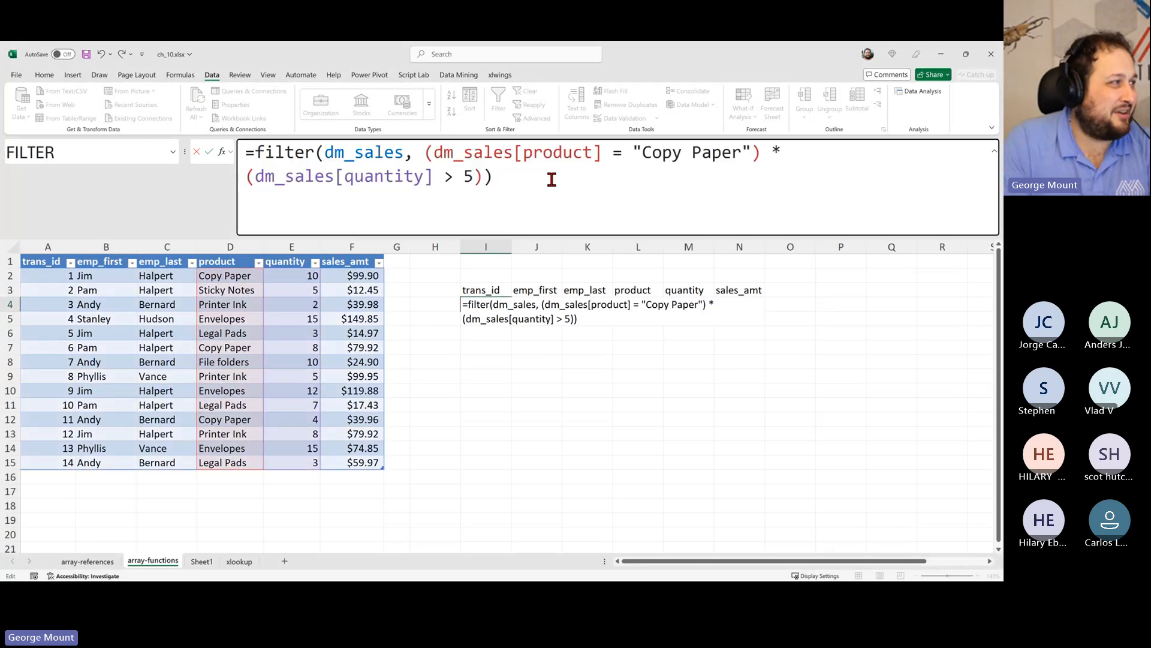
key(Return)
key(Up)
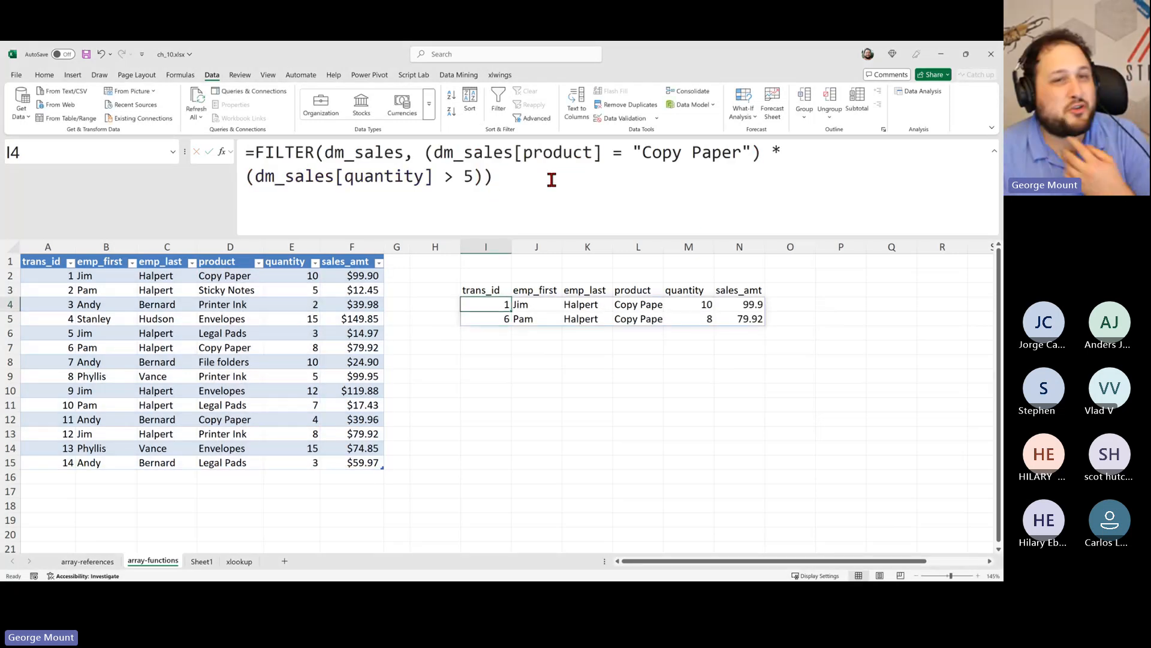
- Highlight the asterisk joining the product and quantity conditions in the I4 formula, leaving the formula as it is
click(771, 155)
double_click(775, 152)
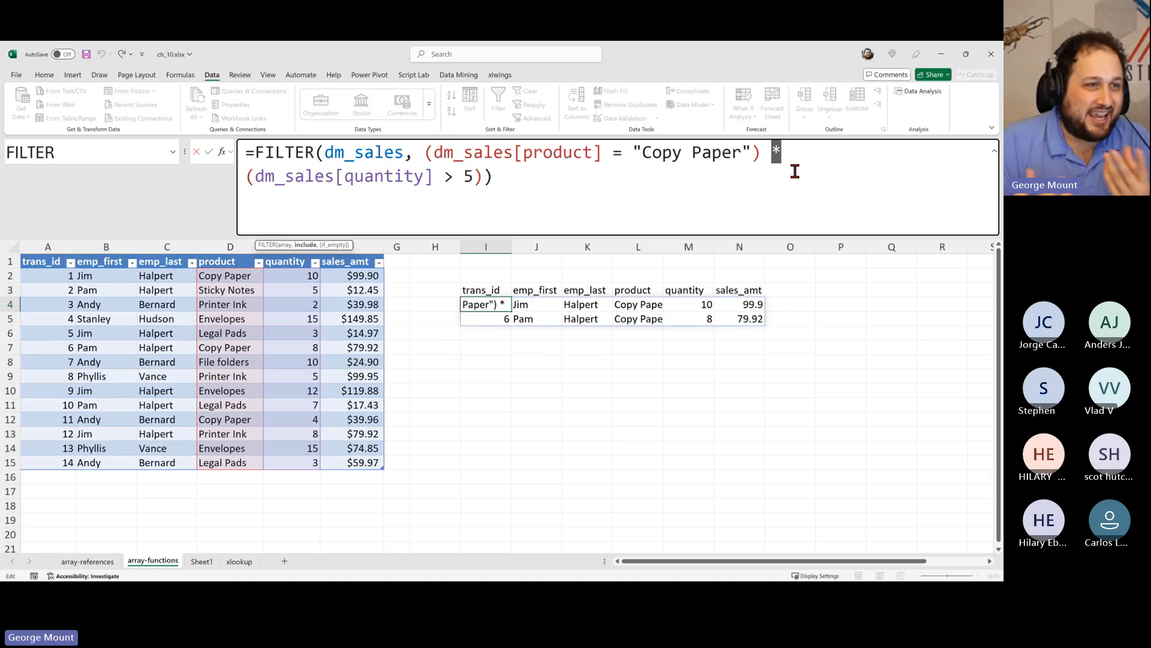
key(Escape)
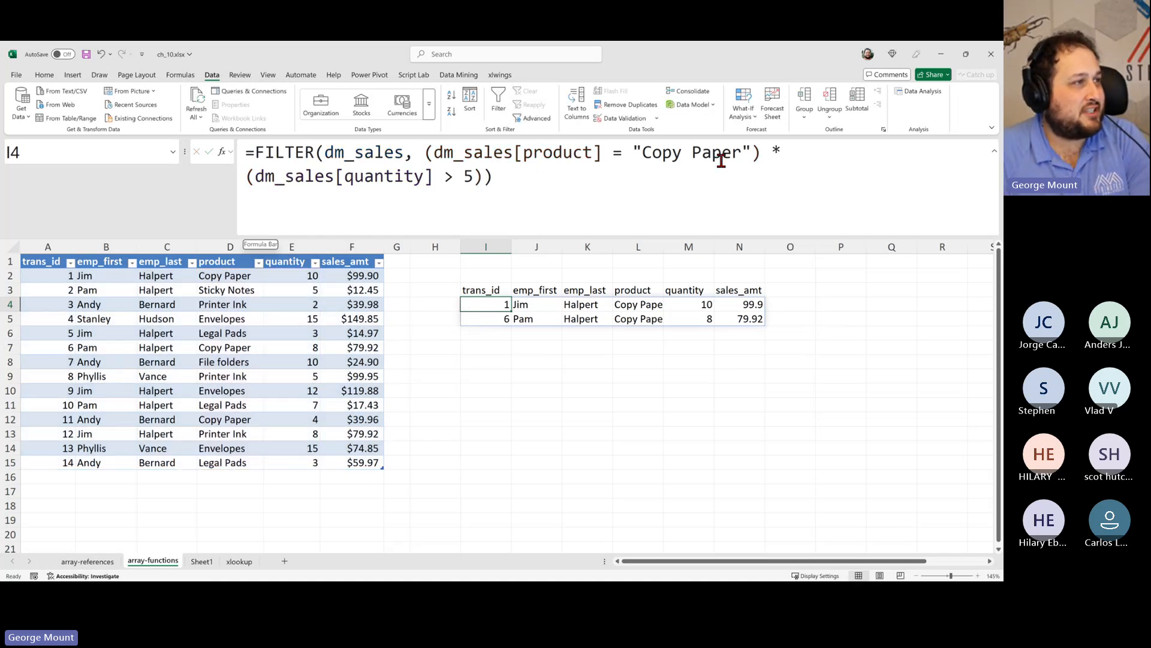
- Insert an extra line break between the two conditions of the I4 formula, and remove it again
click(813, 159)
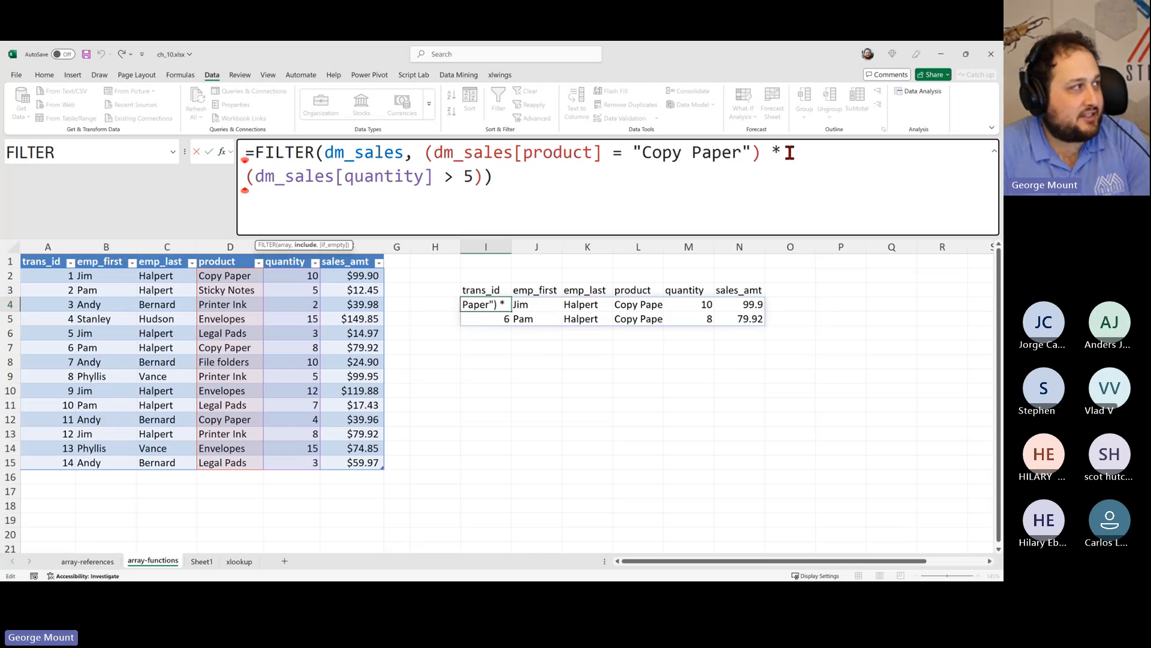
key(alt+Return)
key(Return)
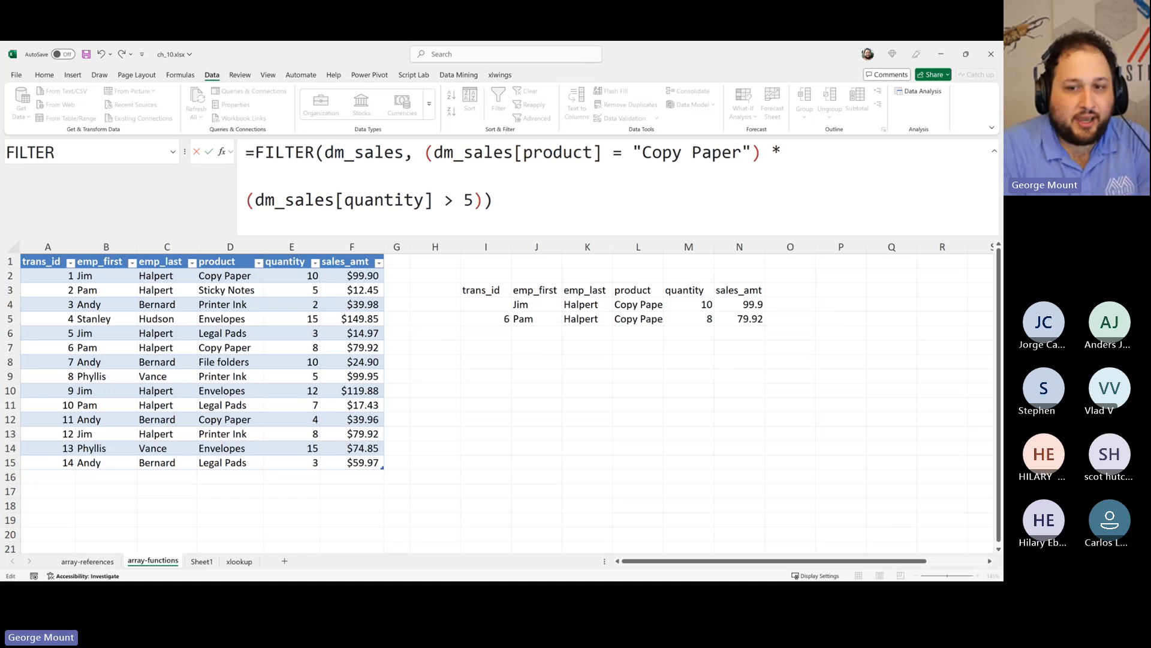
click(444, 176)
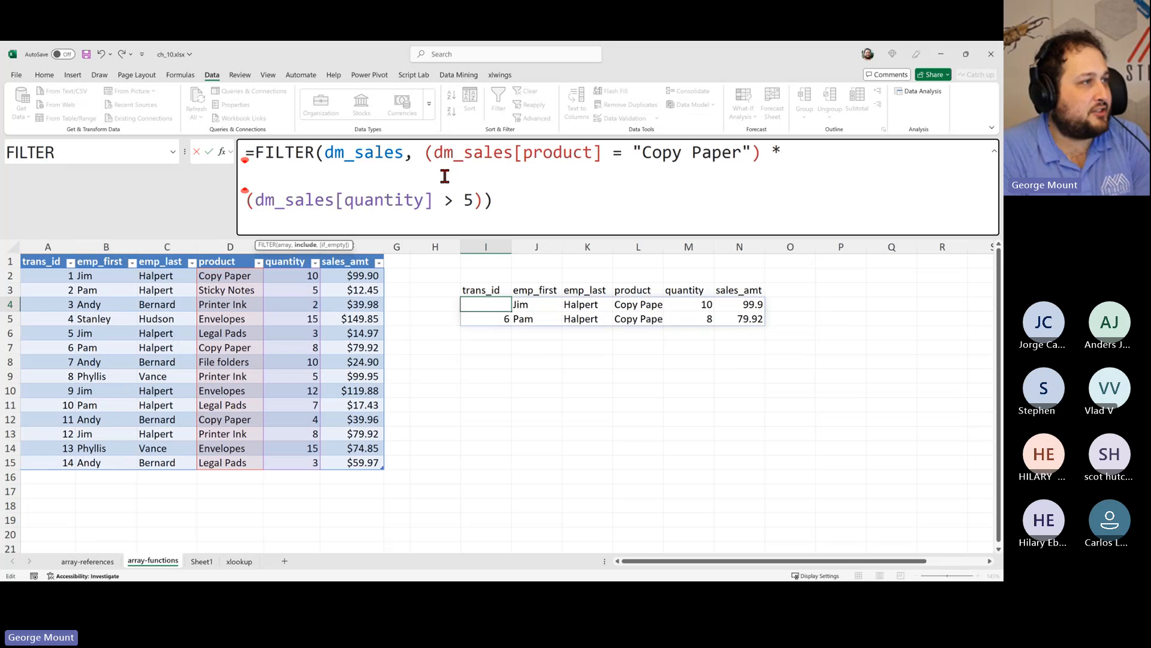
click(564, 201)
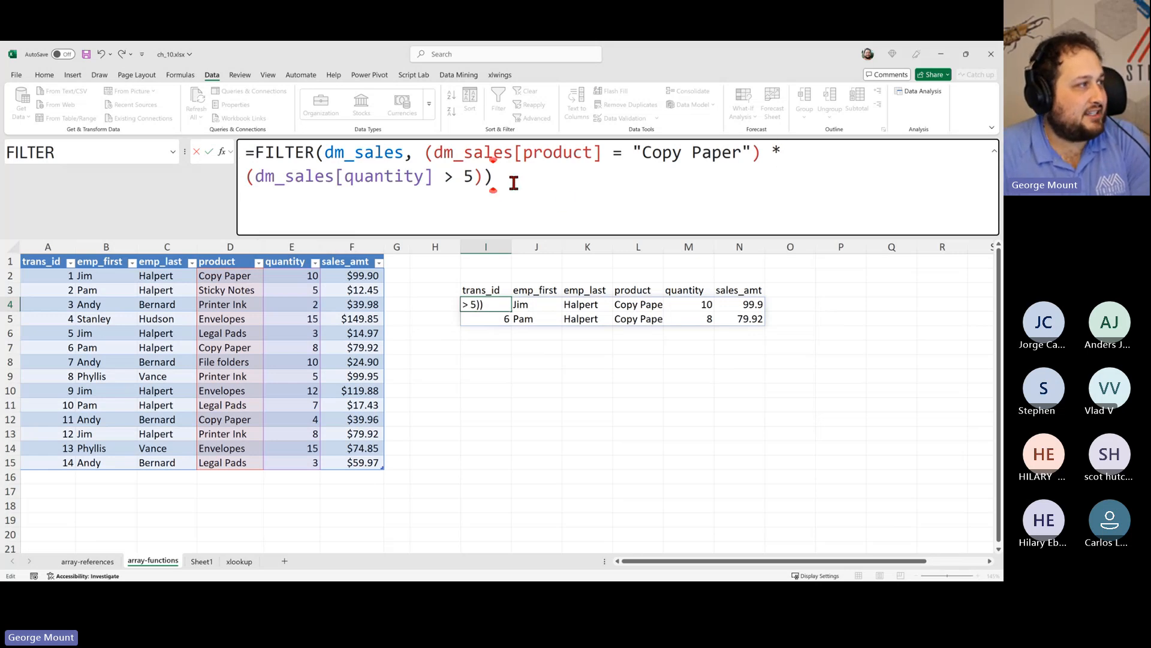
key(shift+Home)
click(602, 187)
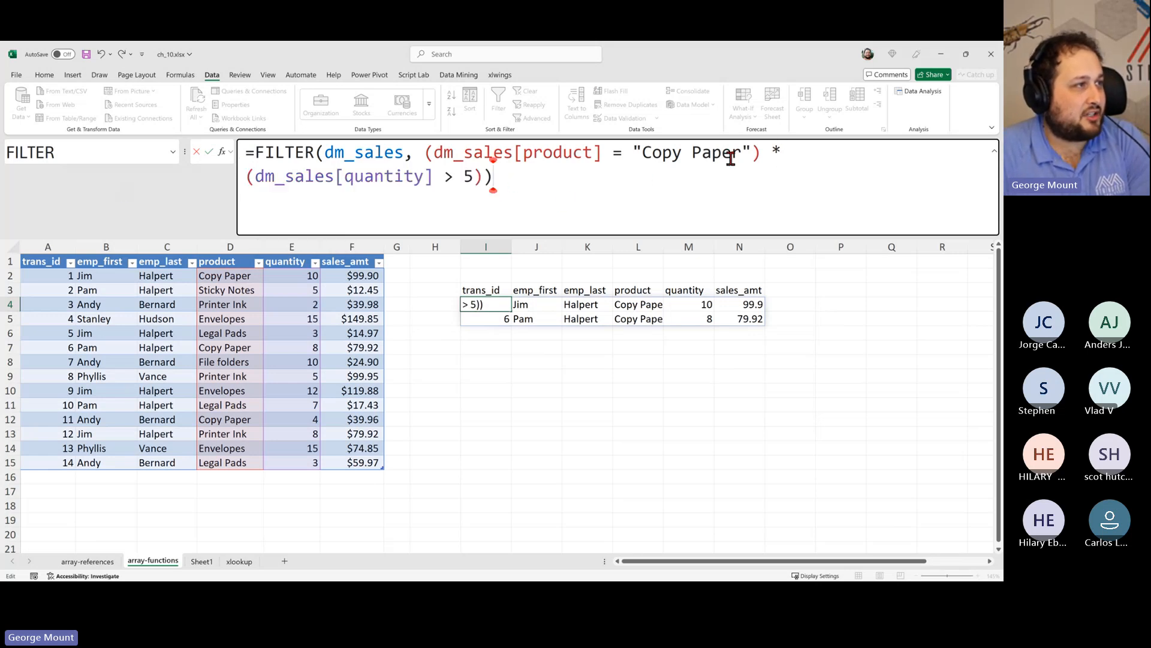
- Break the I4 formula before the product condition so each condition has its own line, and enter the formula
click(423, 149)
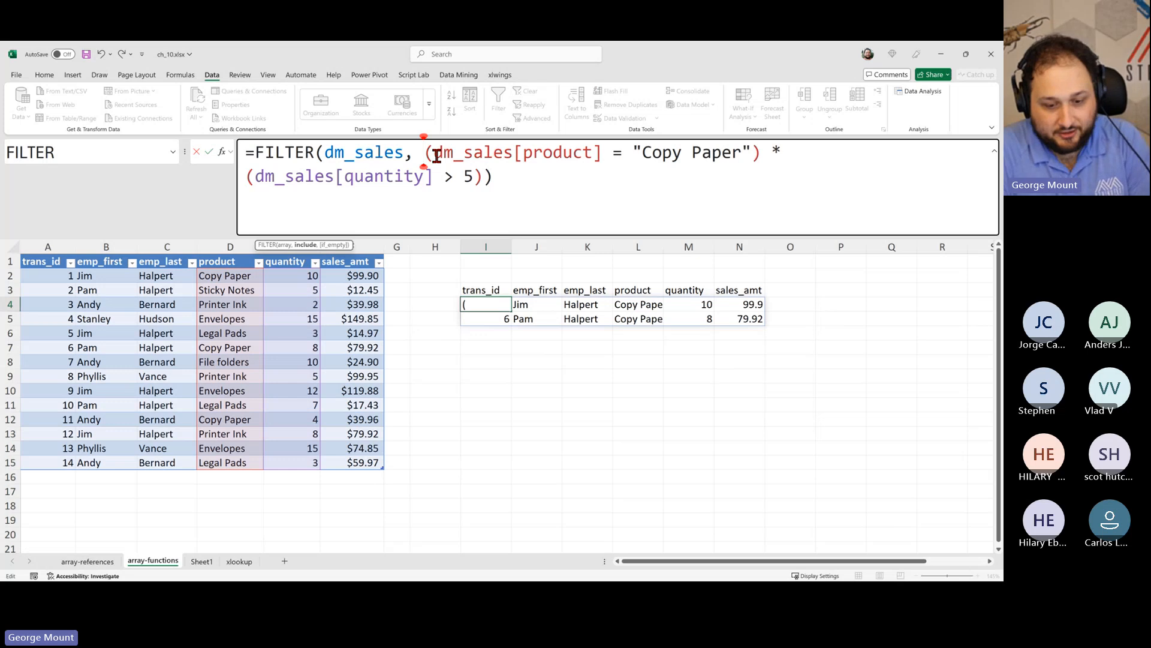
key(alt+Return)
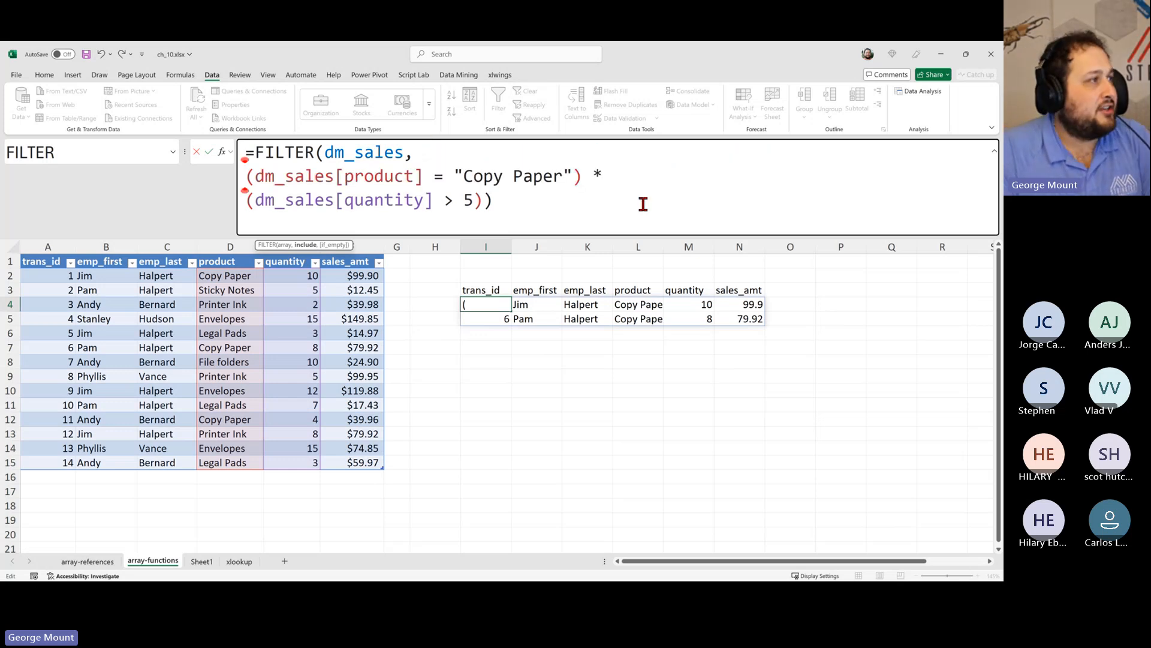
click(579, 183)
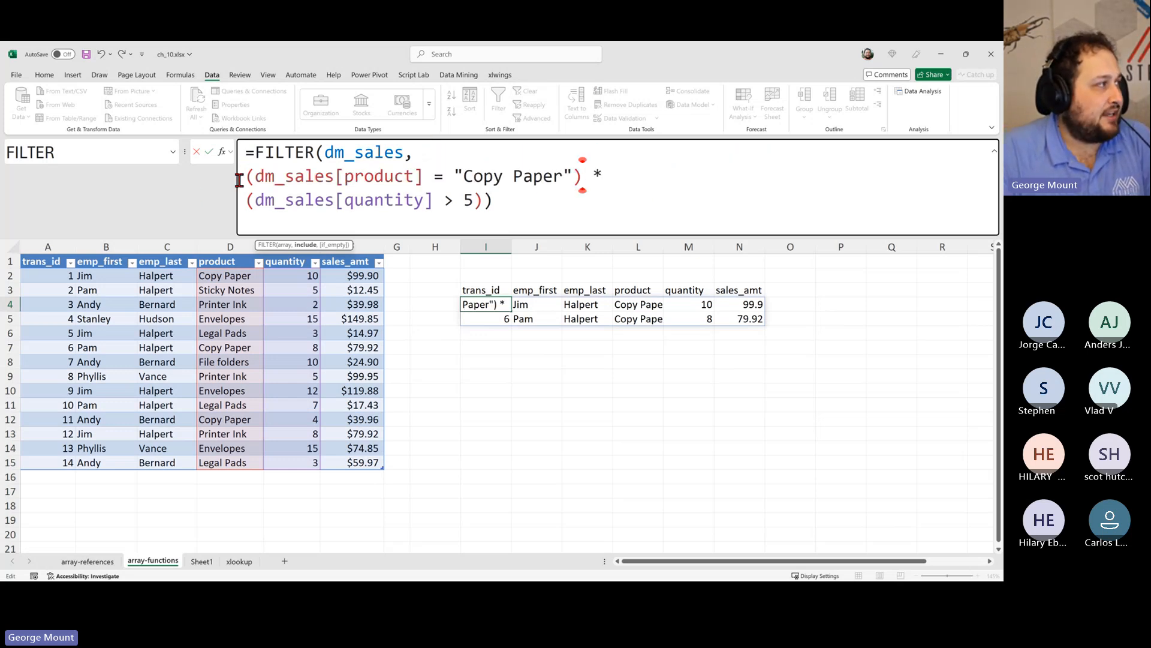
click(243, 180)
click(581, 205)
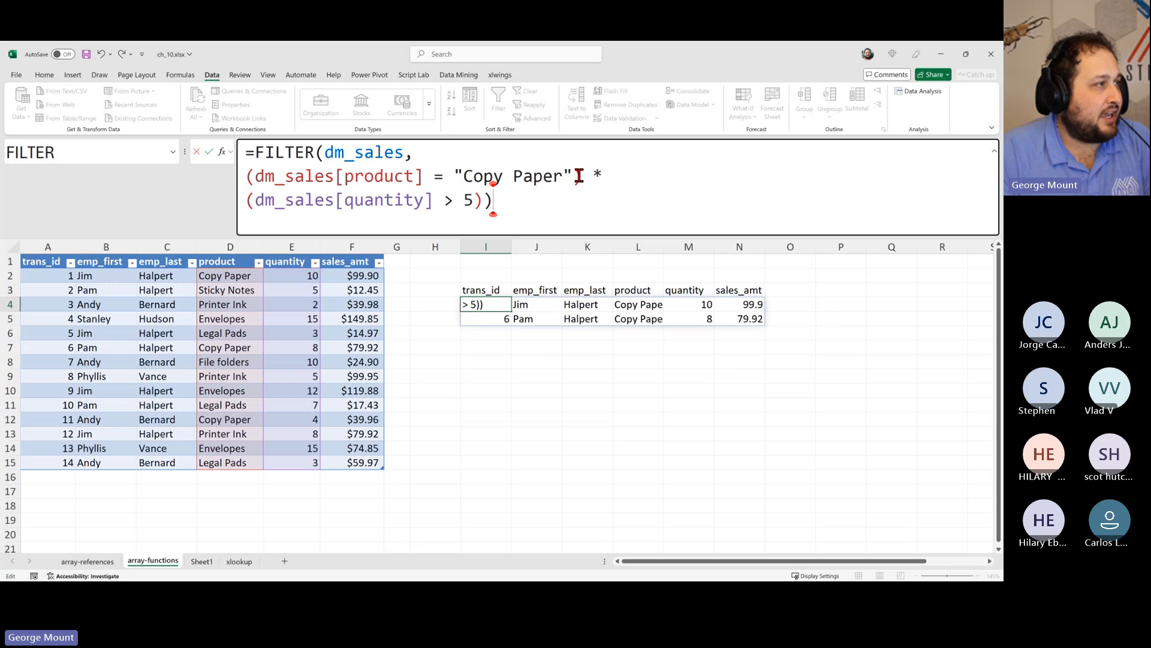
drag(593, 177, 602, 178)
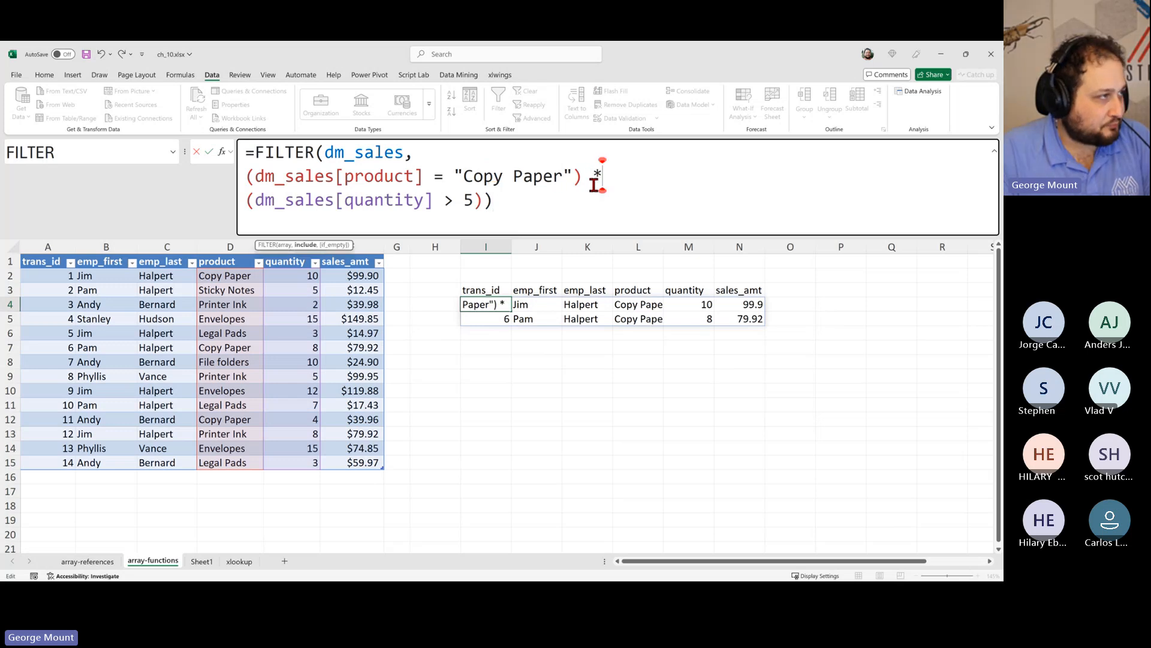
click(546, 215)
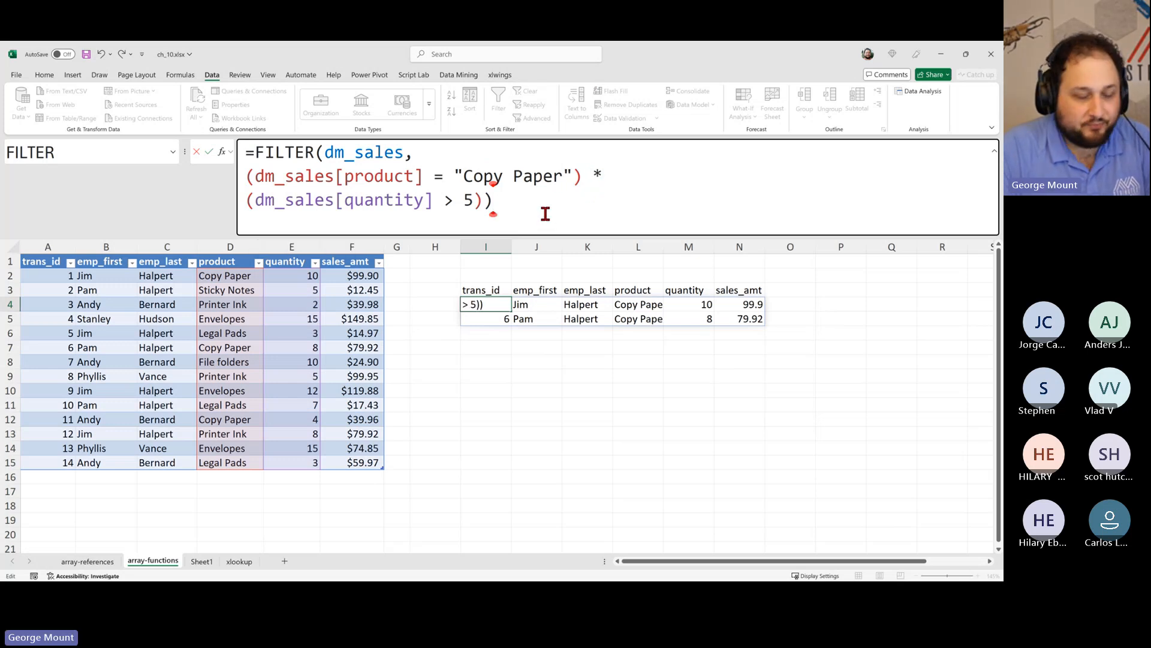
key(Return)
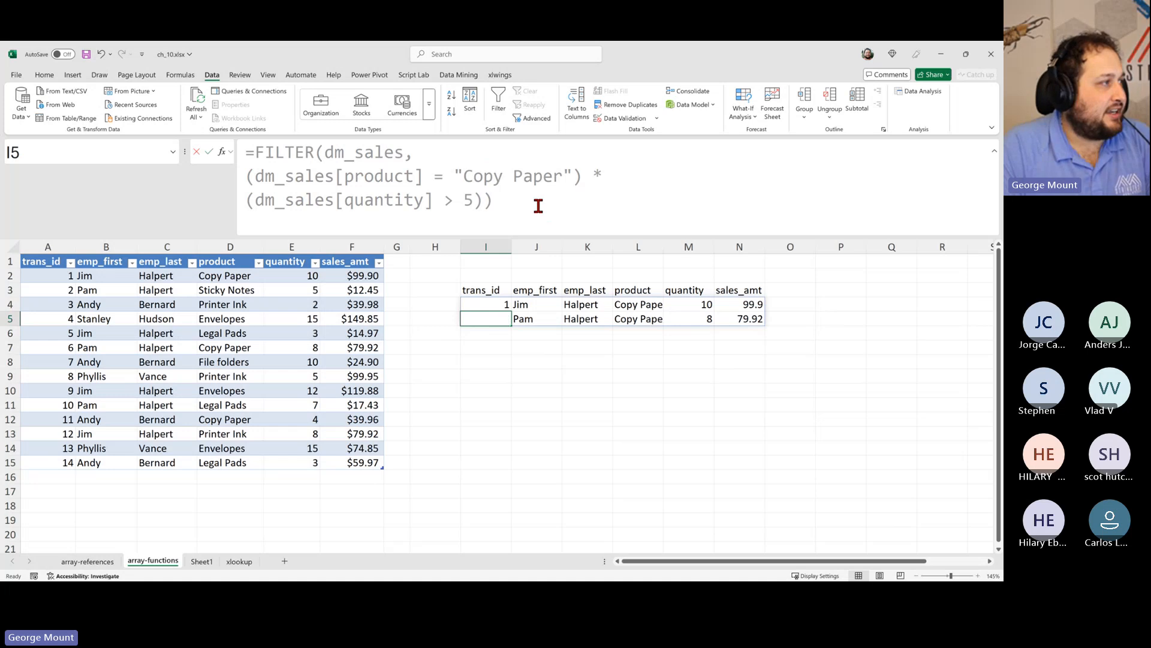
- Replace the asterisk between the two conditions in I4 with a plus sign for OR logic, and enter the formula
click(477, 304)
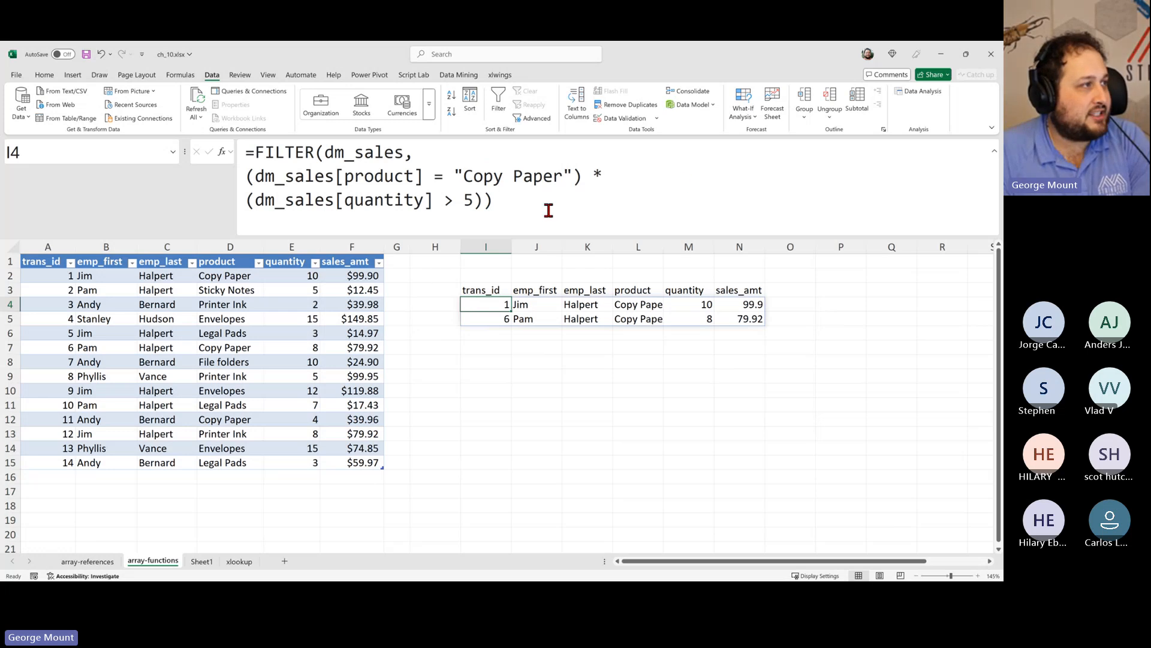
click(662, 179)
text(+)
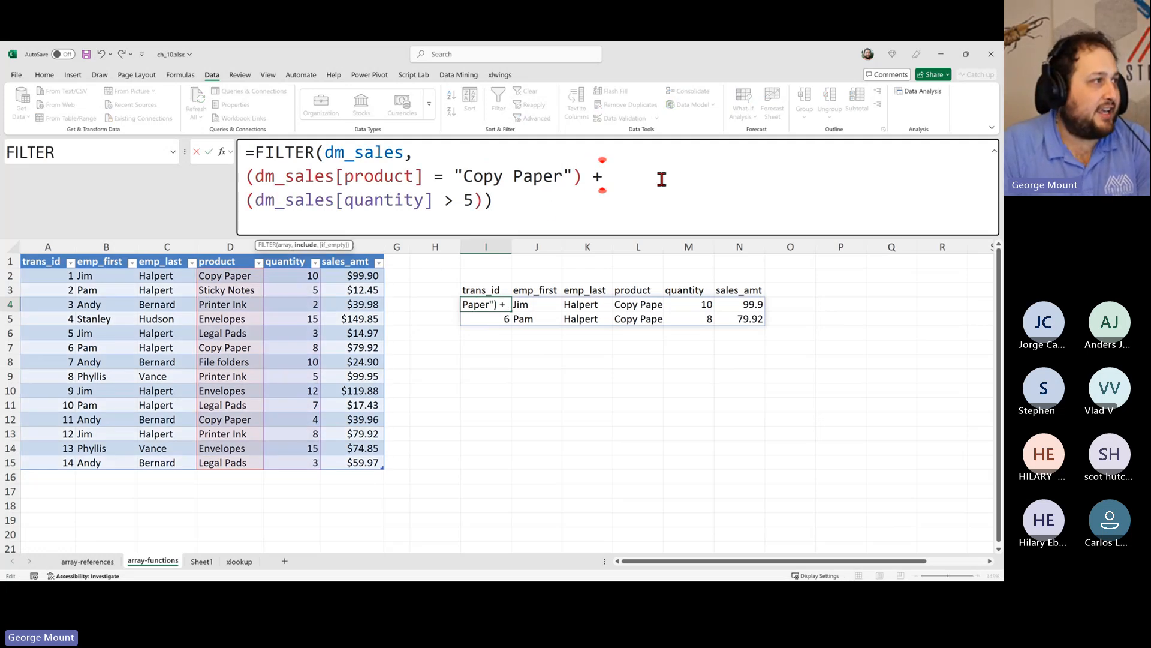
key(Down)
key(Return)
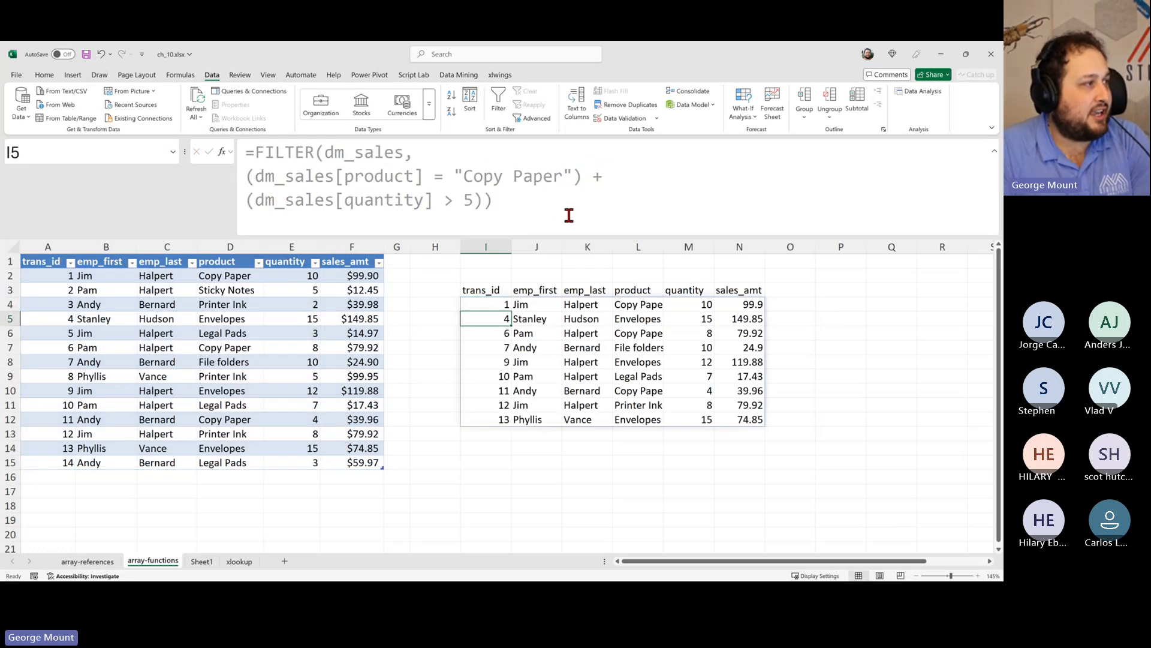
- Highlight the entire FILTER formula in I4, leaving the formula as it is
click(493, 303)
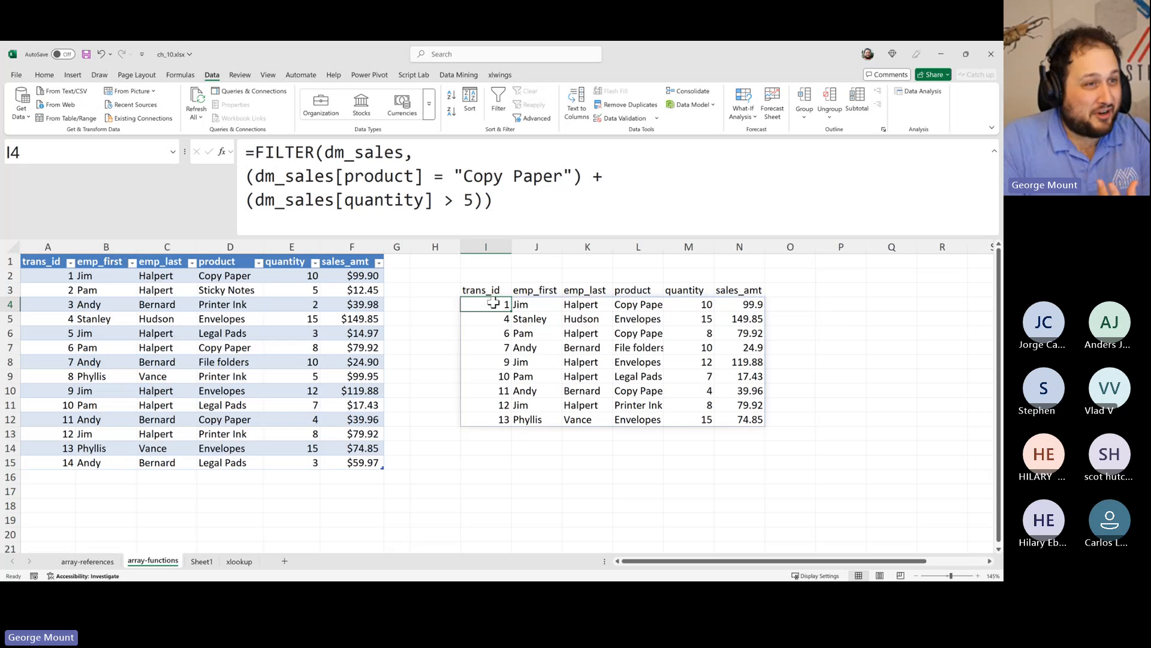
drag(511, 200, 74, 121)
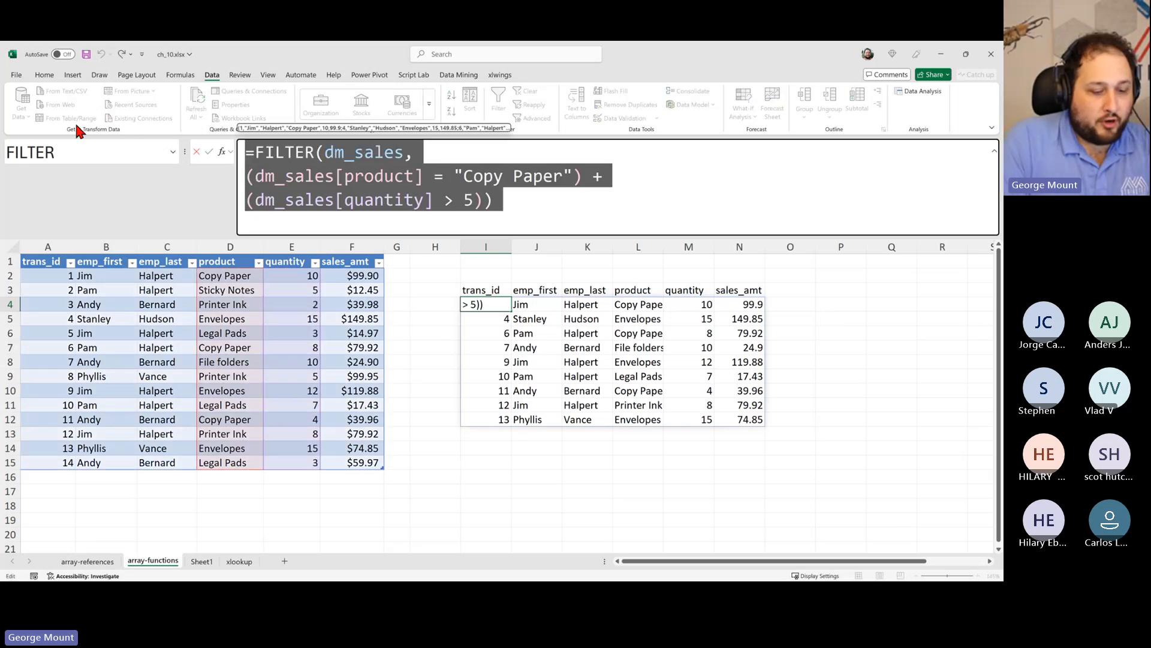
key(alt+Tab)
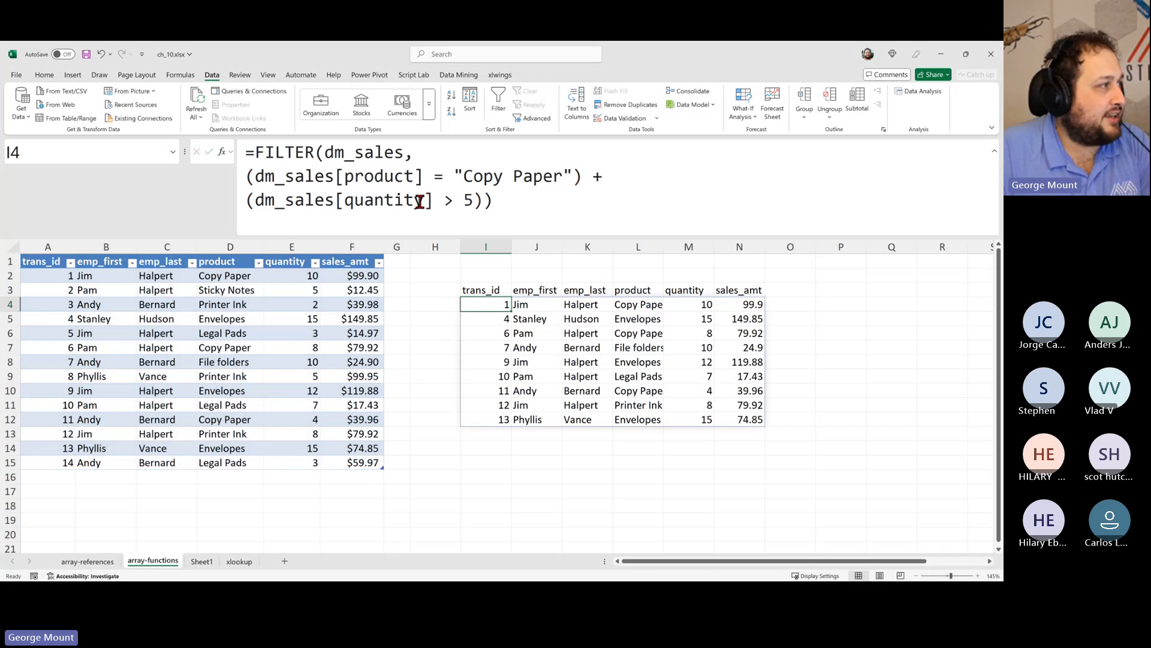
- Change the quantity condition in the I4 formula to >= 5, enter the formula, and return to I4
click(450, 201)
click(455, 200)
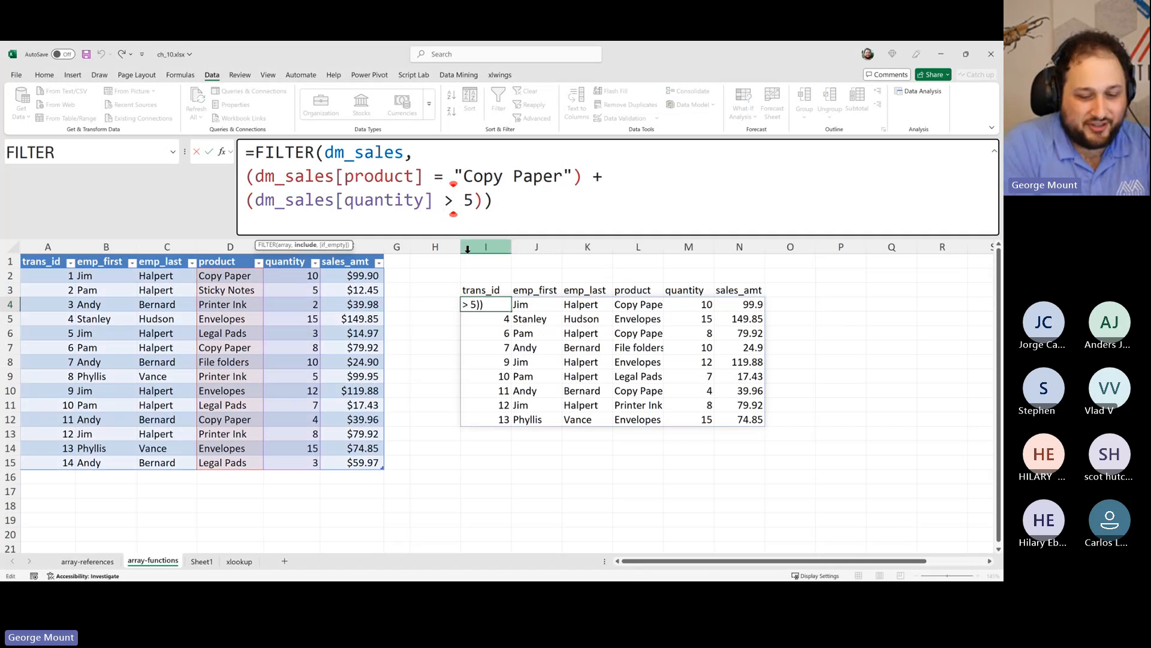
text(=)
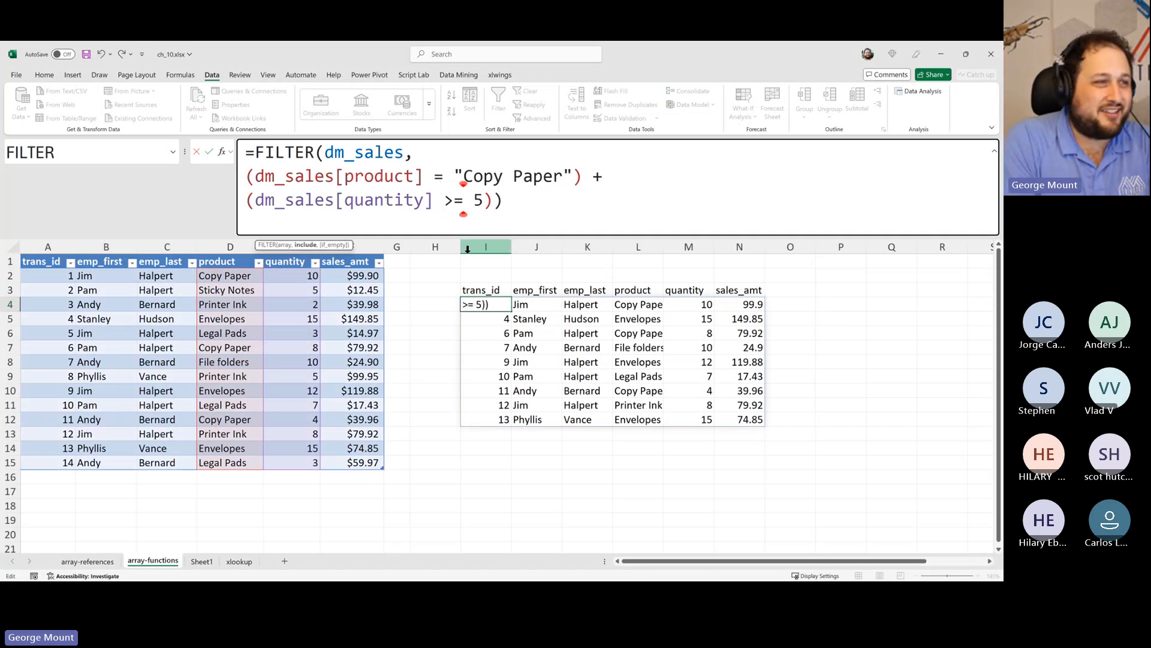
key(Return)
key(Up)
key(Up)
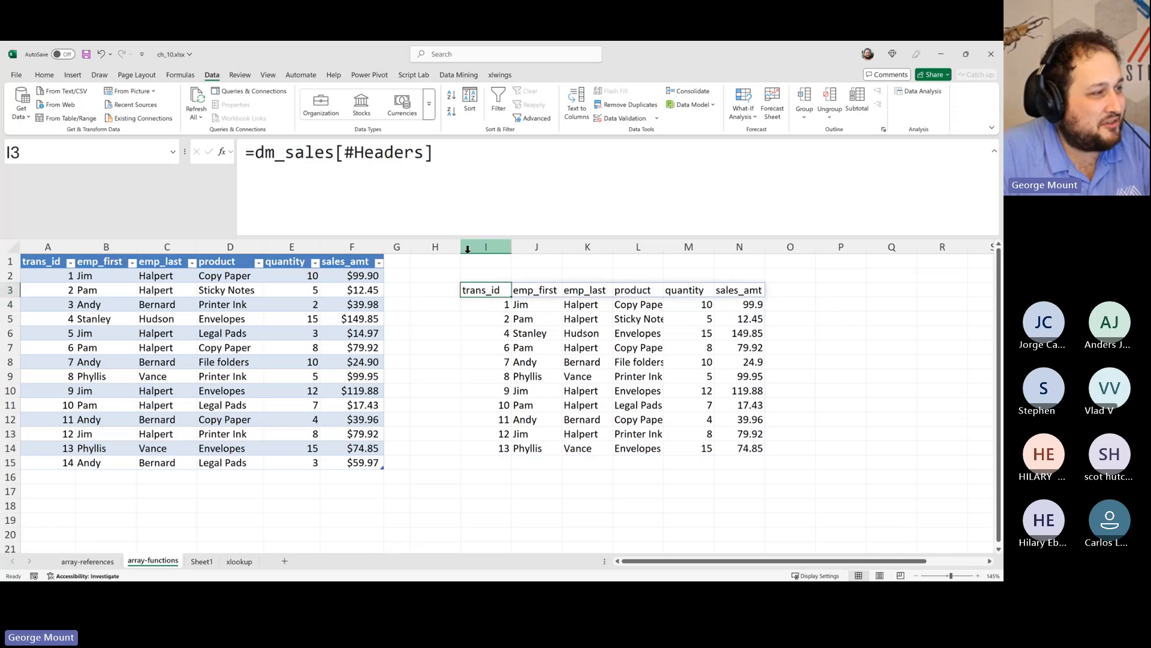
key(Down)
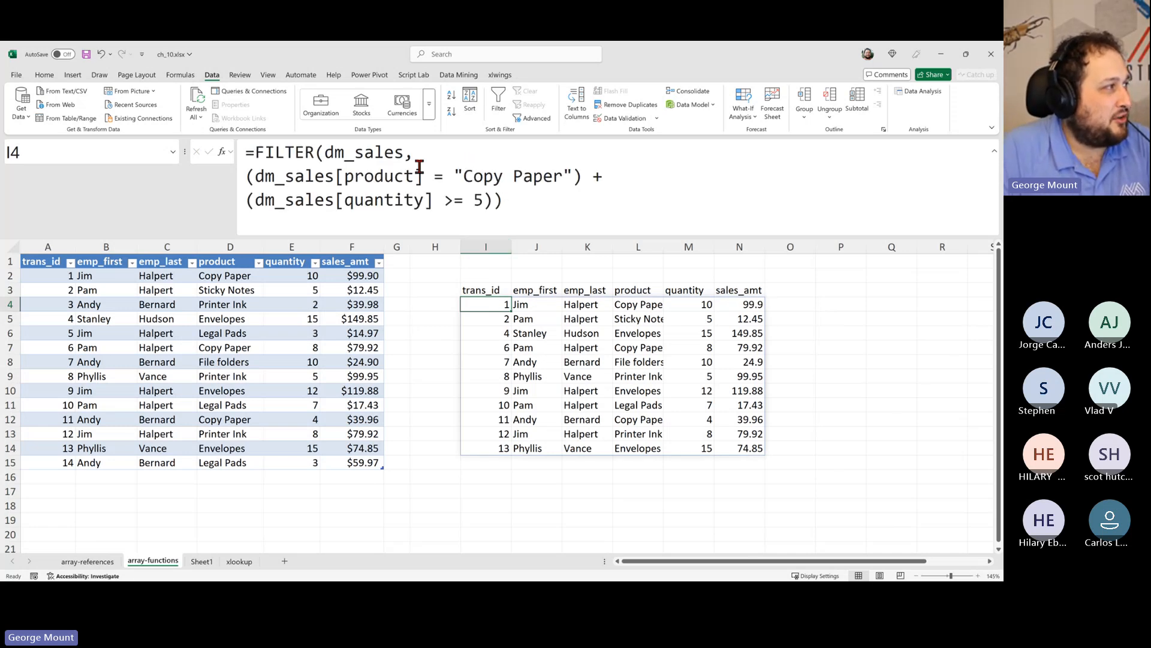
- Highlight the product and quantity conditions within the I4 formula for review, leaving the formula as it is
click(418, 176)
drag(508, 210, 631, 231)
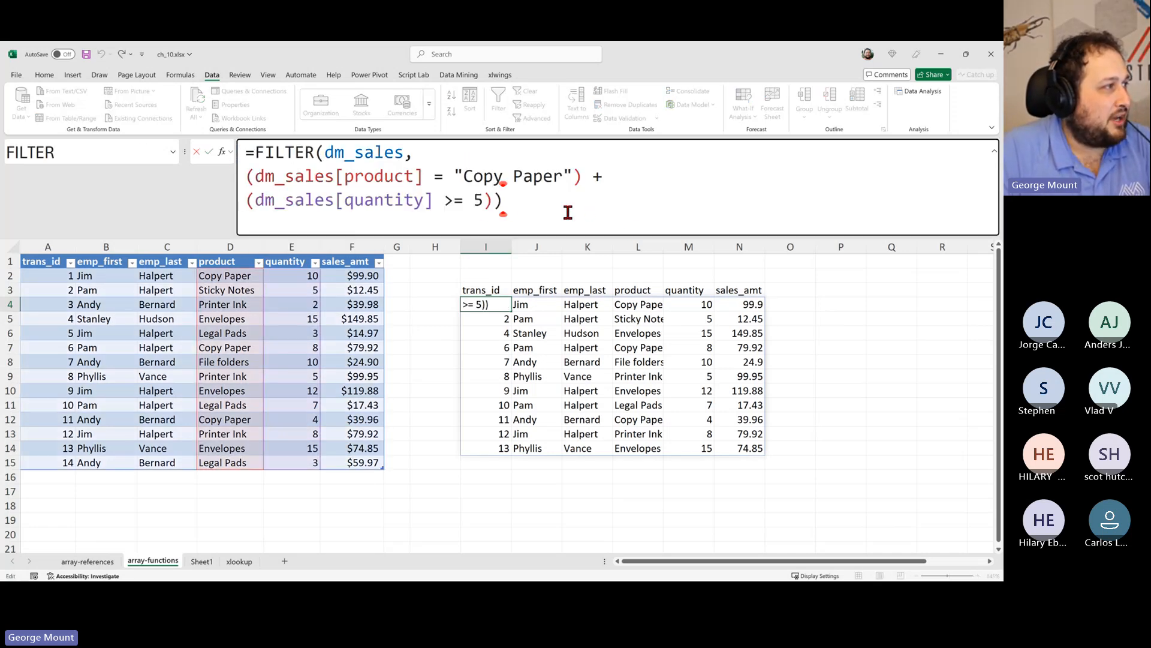
key(Escape)
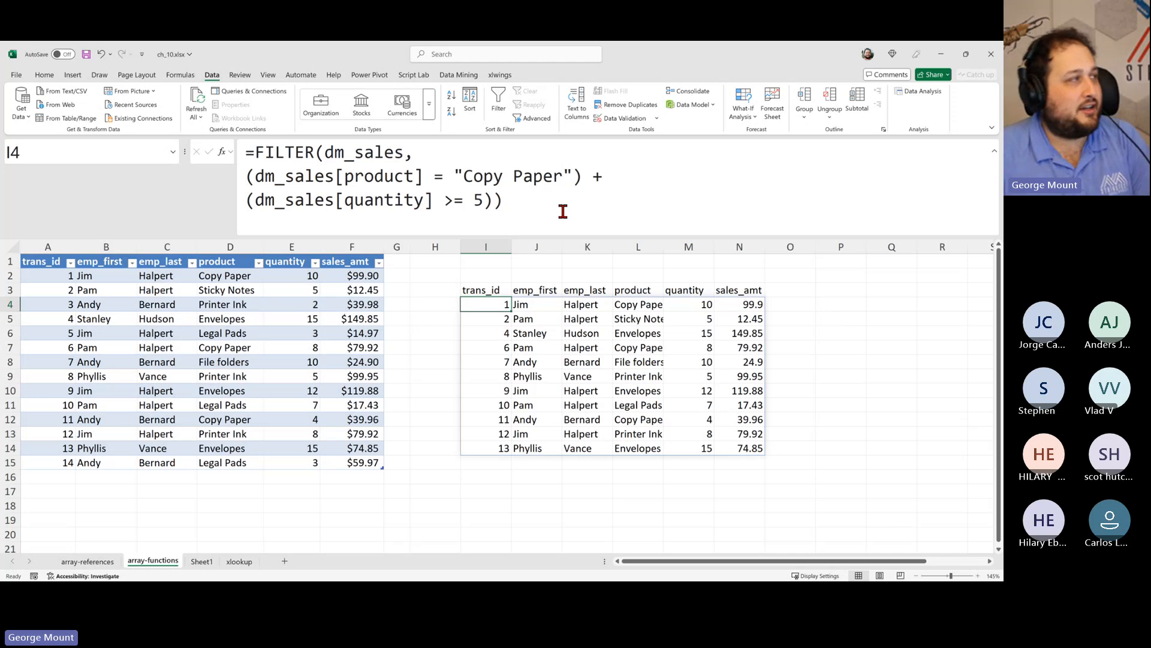
drag(568, 216, 174, 180)
click(402, 178)
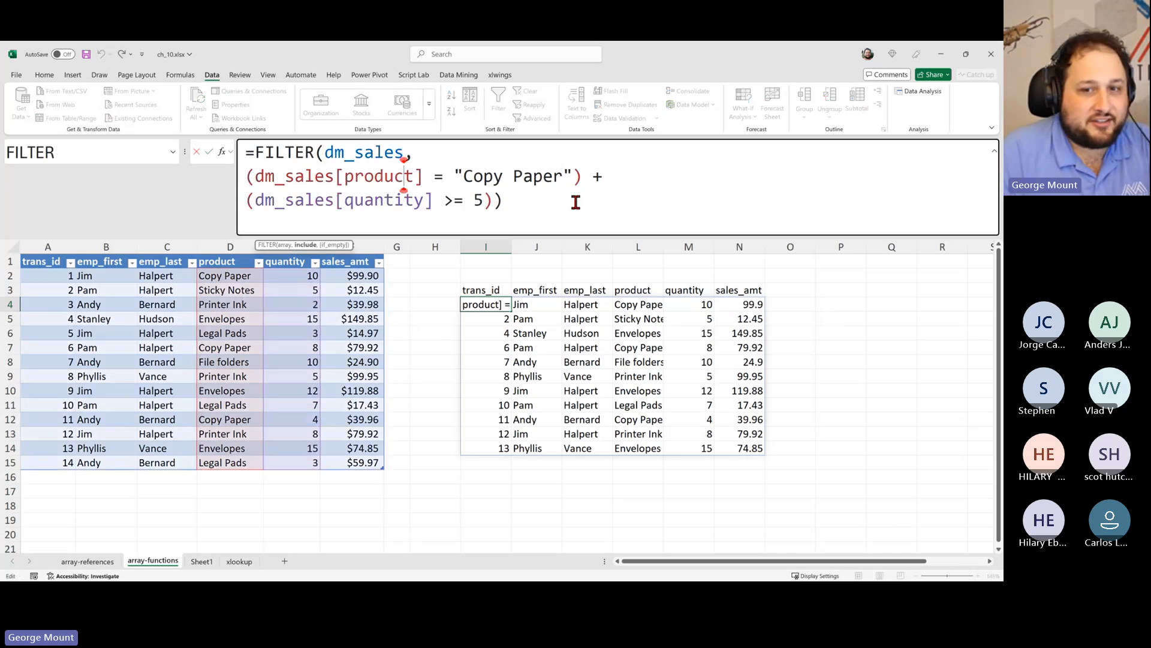
key(Escape)
- Open the custom sort settings for the dm_sales table, view the sort options, and cancel without sorting
click(231, 304)
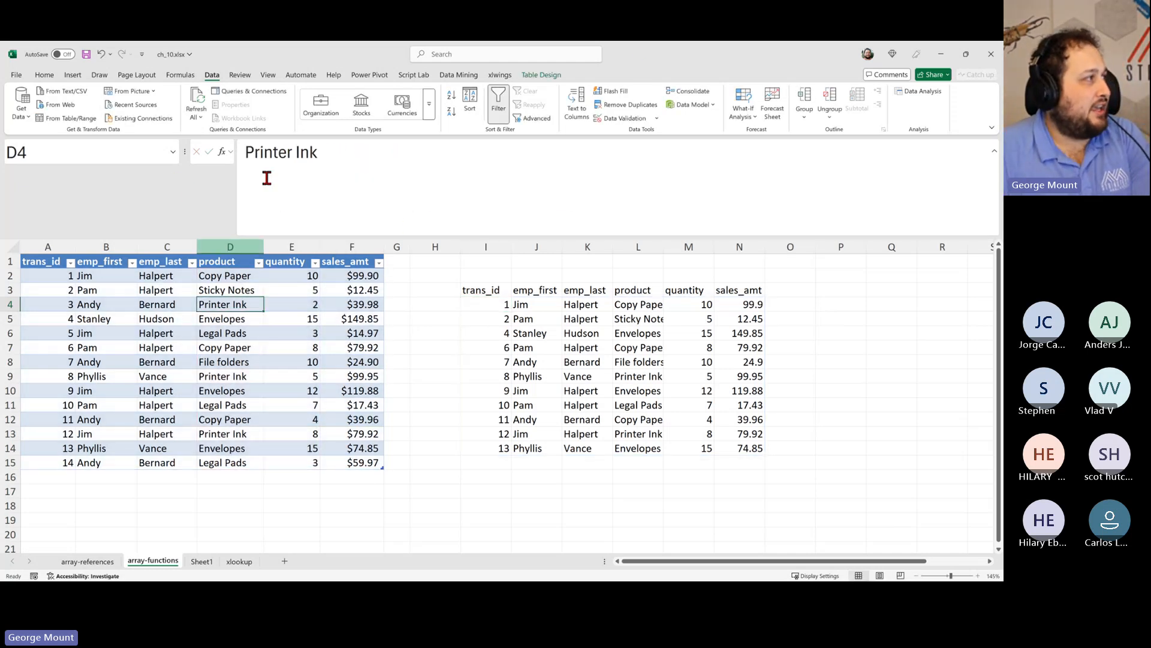
click(45, 76)
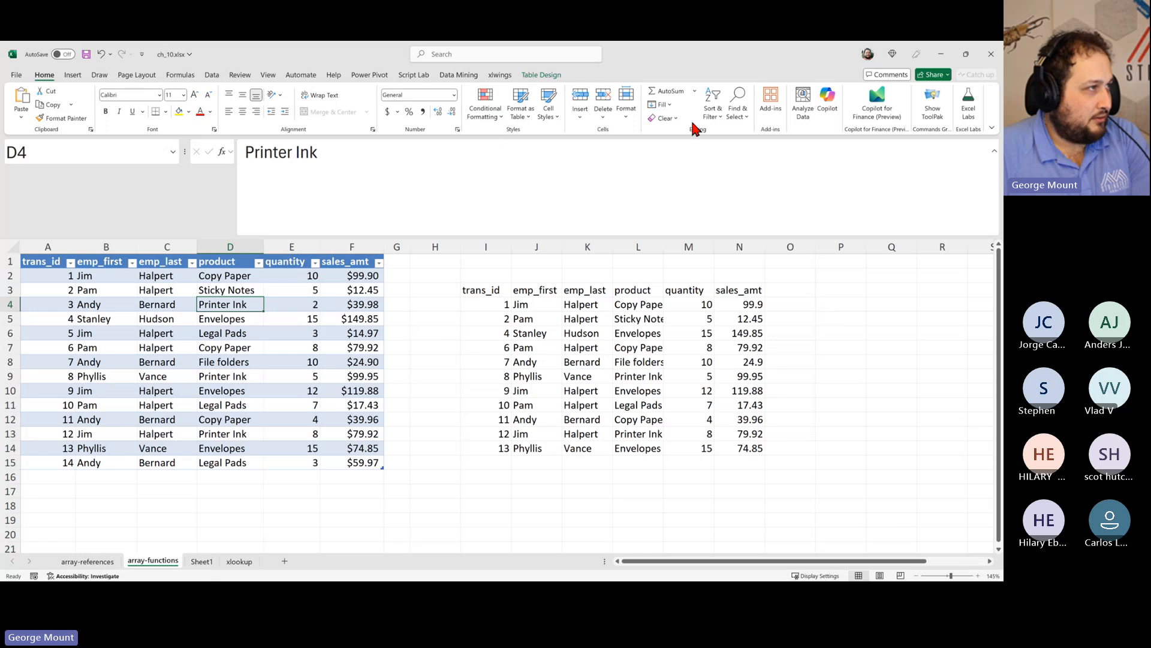
click(744, 163)
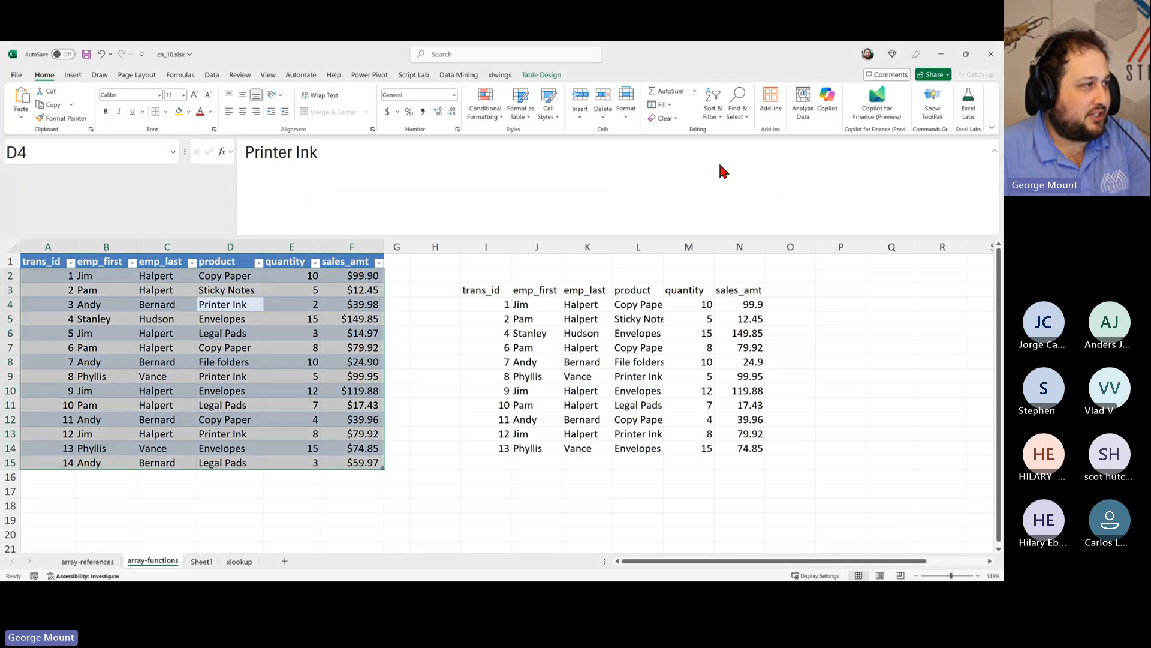
click(387, 253)
click(386, 271)
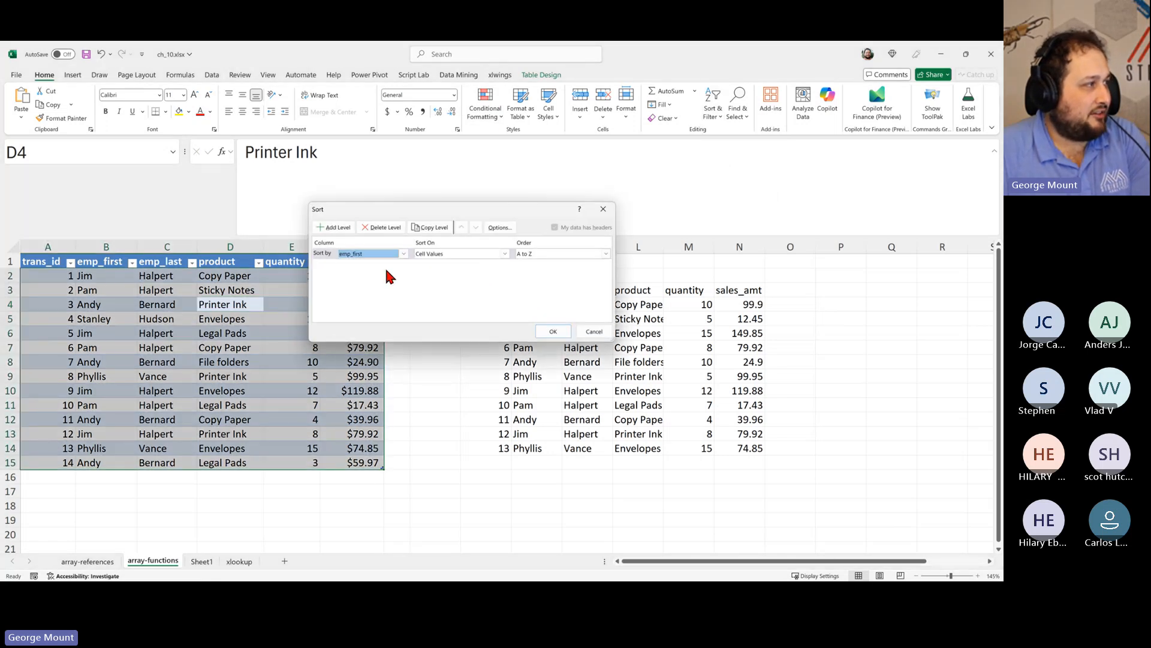
click(511, 228)
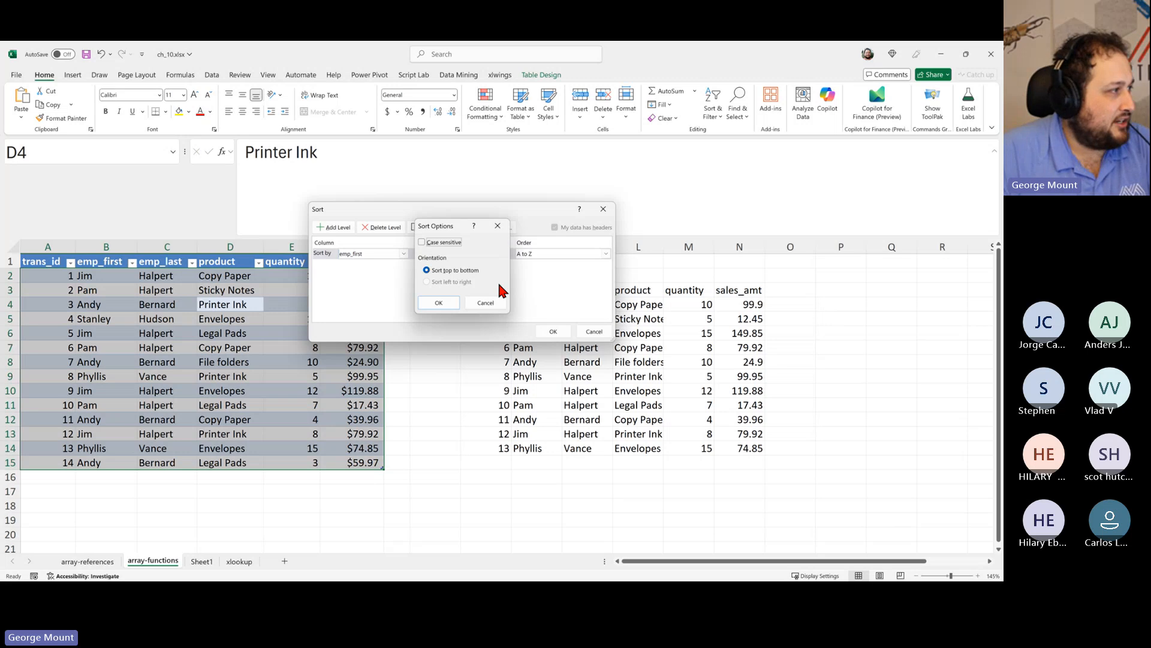
click(494, 303)
click(594, 332)
click(496, 360)
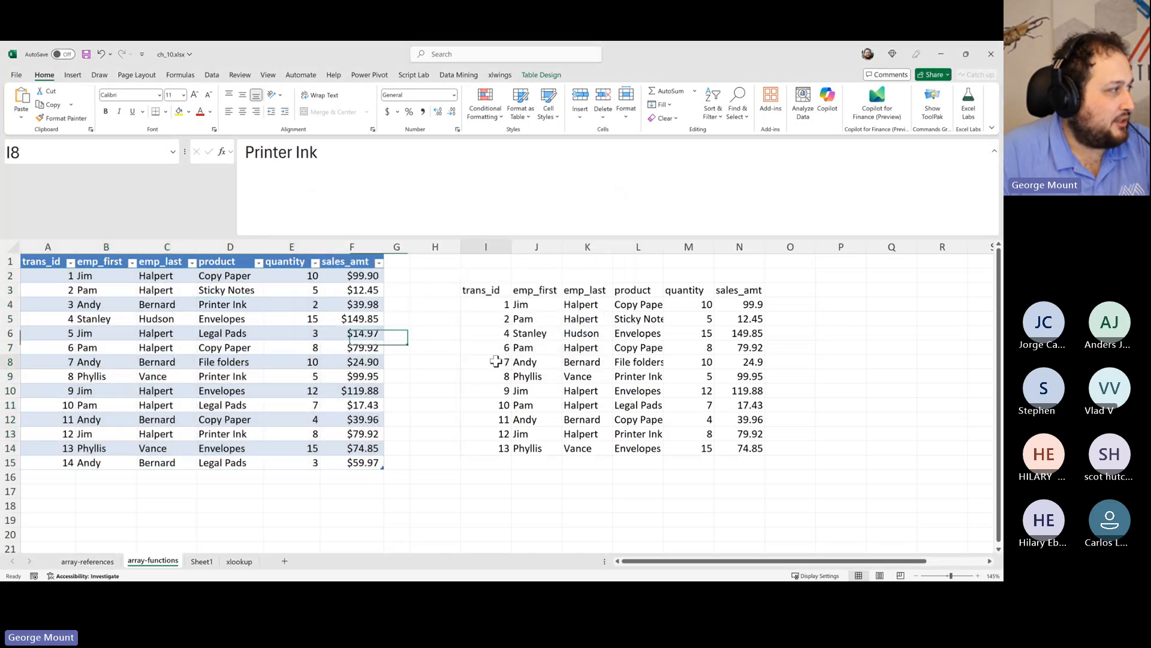
- Delete the FILTER formula from I4, keeping the dynamic headers in row 3
click(466, 290)
click(492, 330)
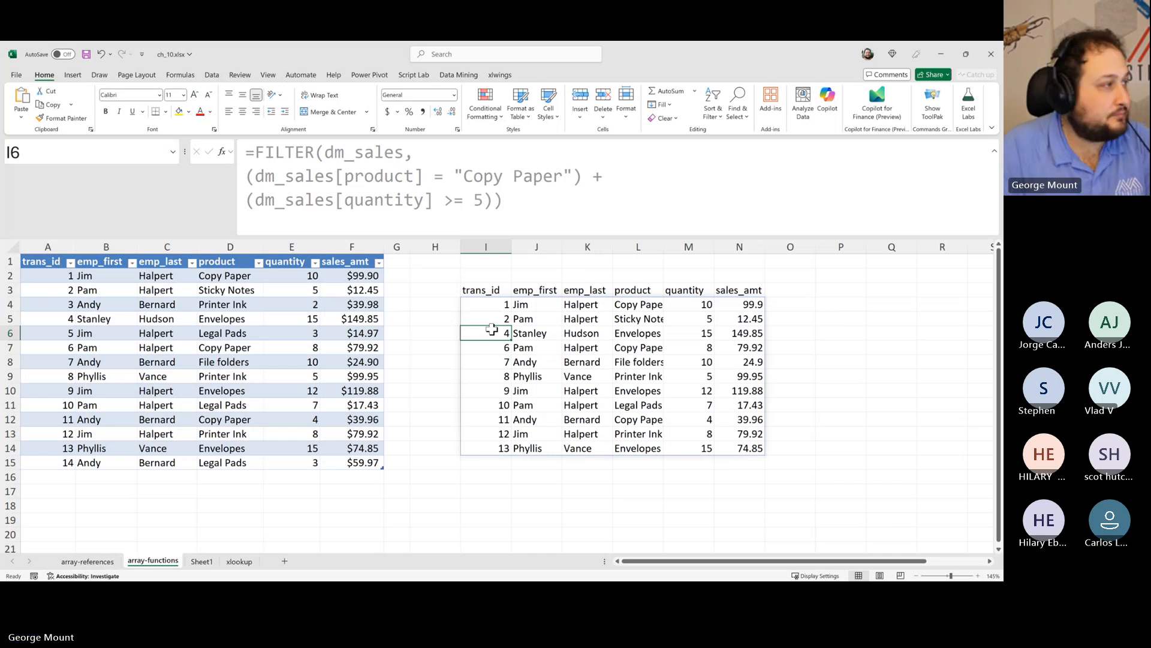
key(Up)
key(Up)
key(Delete)
key(Up)
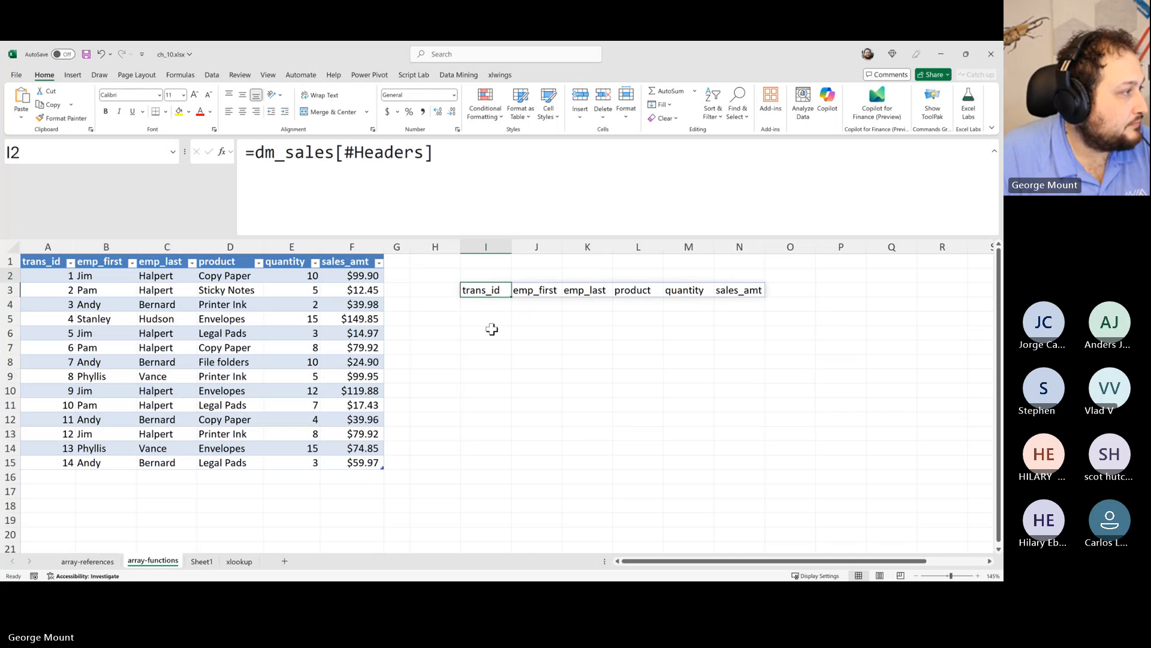
key(Down)
key(Up)
key(Up)
key(Up)
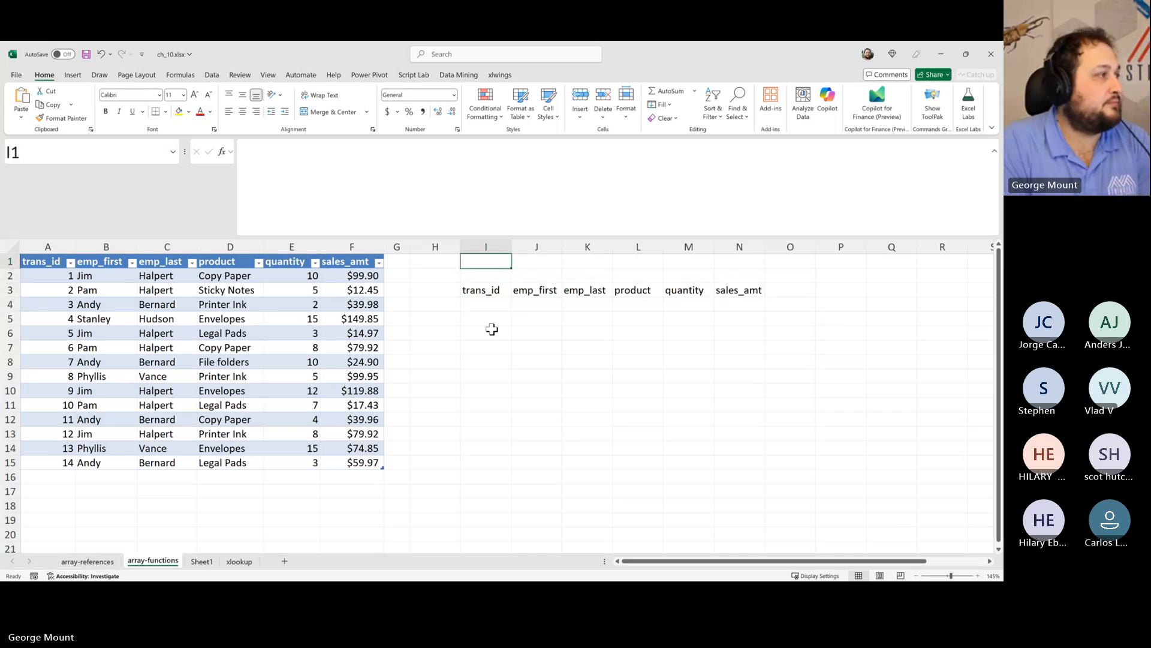
text(=OPTB)
key(BackSpace)
key(BackSpace)
key(BackSpace)
key(BackSpace)
key(BackSpace)
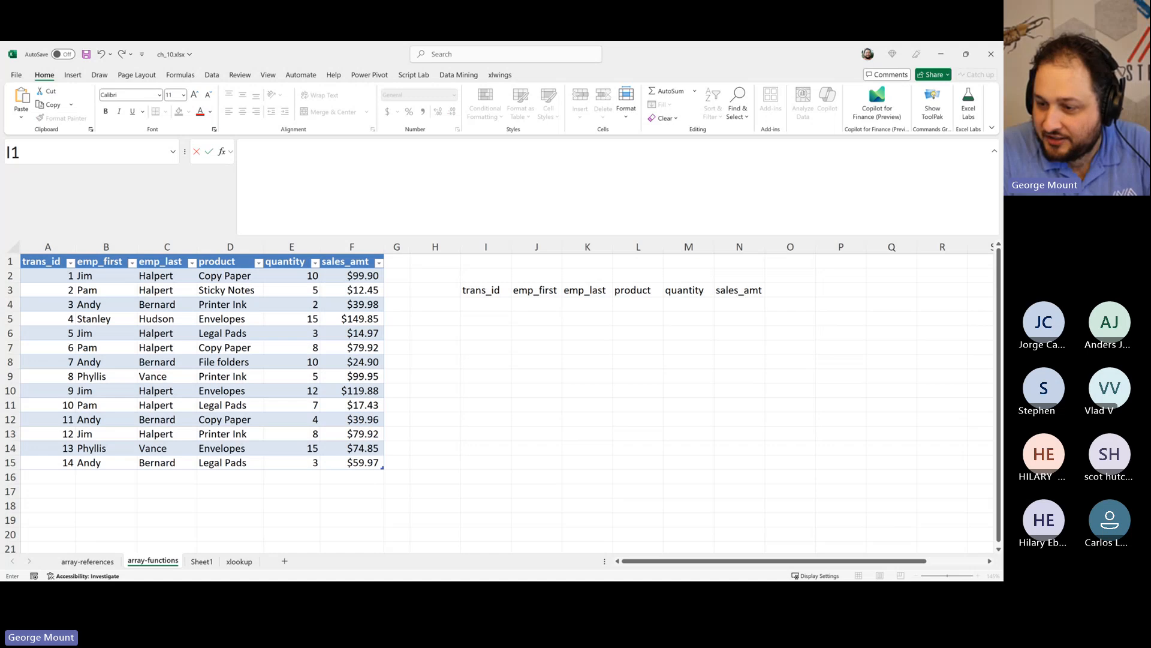
- Enter the title SORTBY in I1 and move to the empty cell I4 below the headers
click(484, 262)
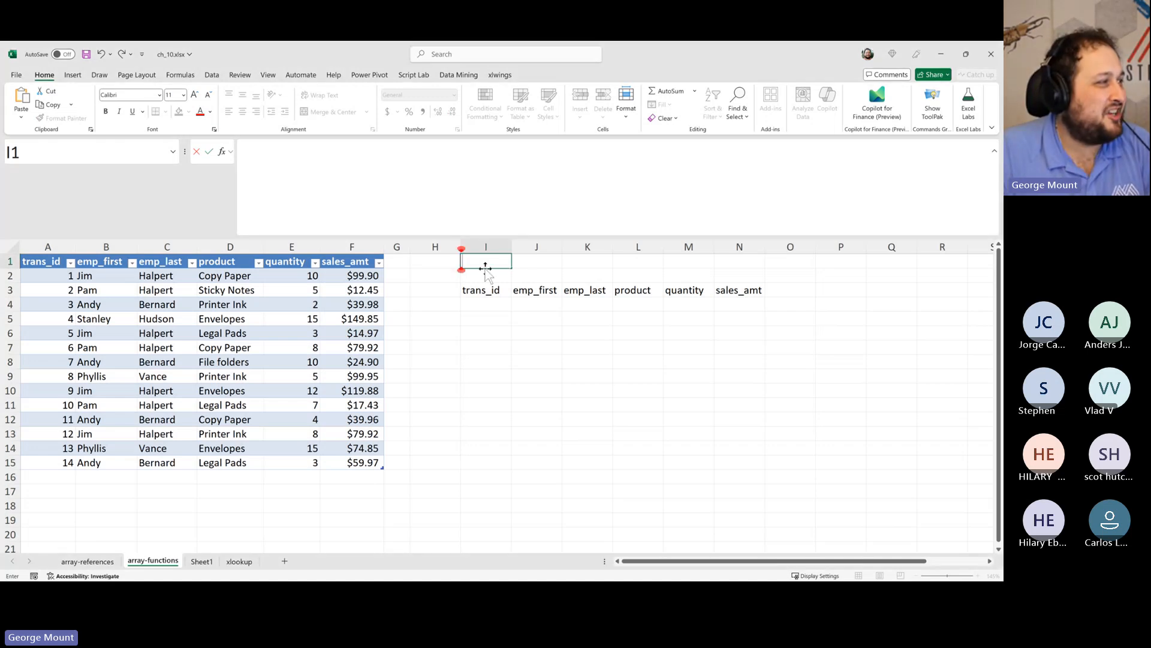
text(SORTBY)
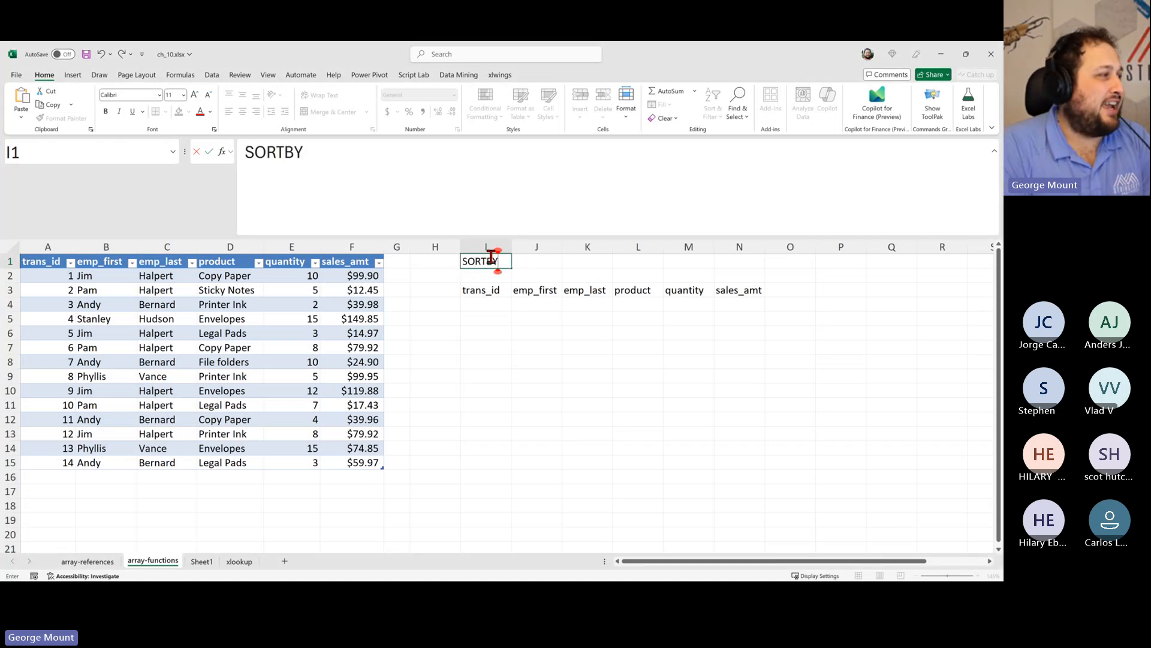
key(Return)
key(Return)
key(Return)
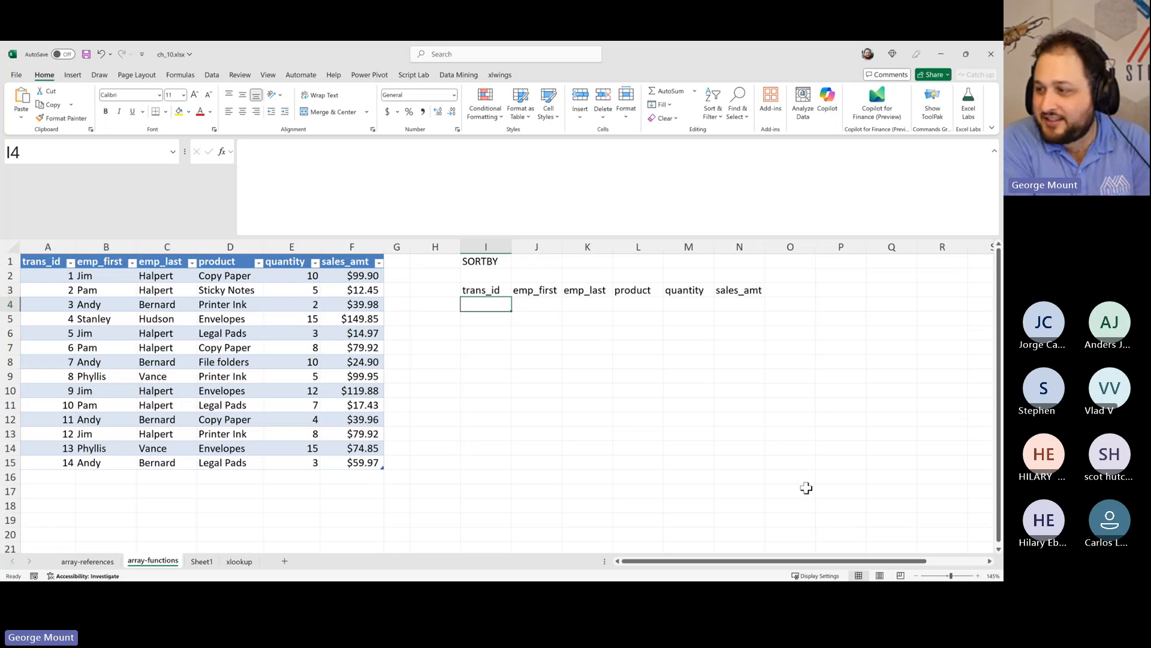
- Start SORTBY and SORT formulas in I4 to compare the arguments each function takes, cancelling each one
text(=SORT)
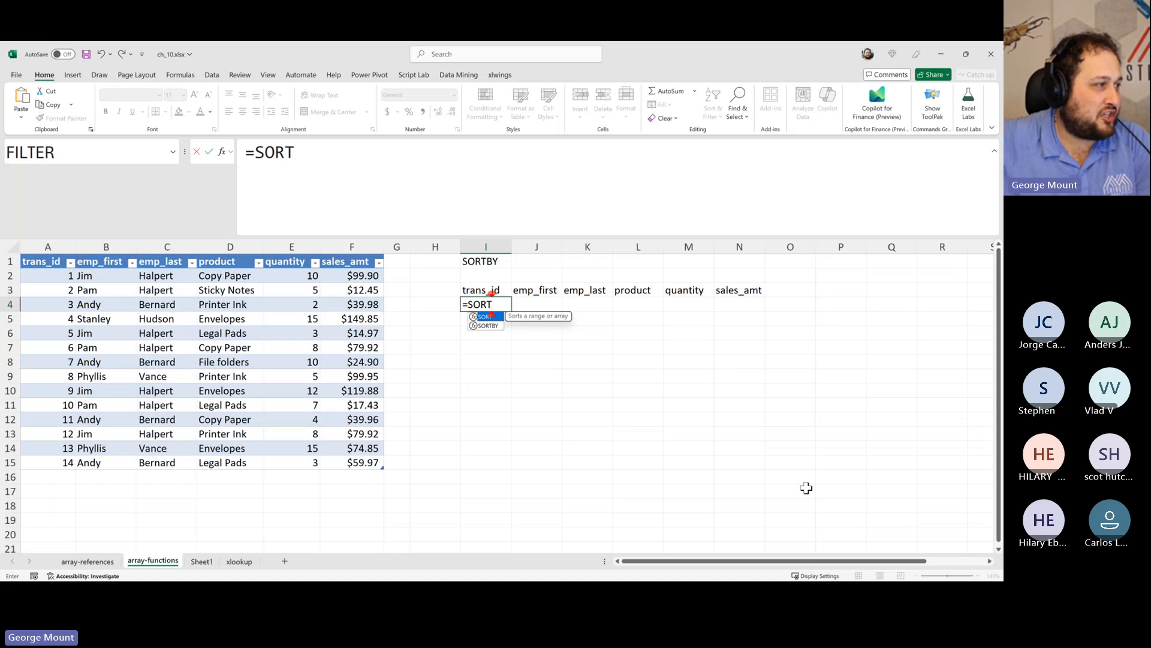
key(Down)
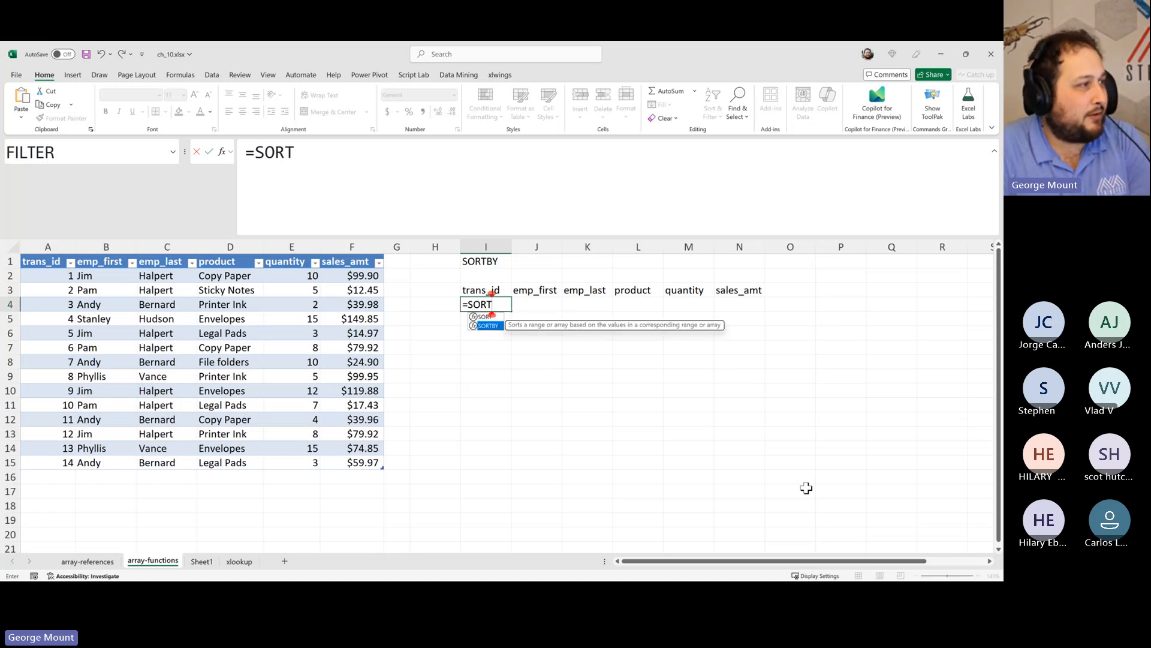
key(Tab)
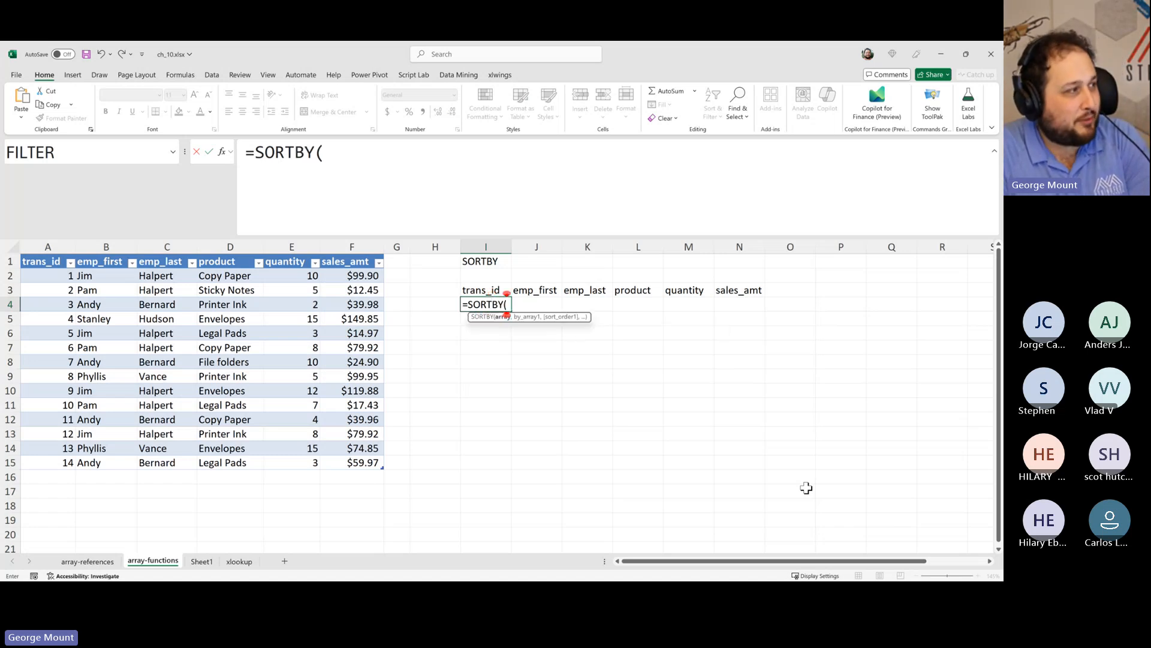
key(Escape)
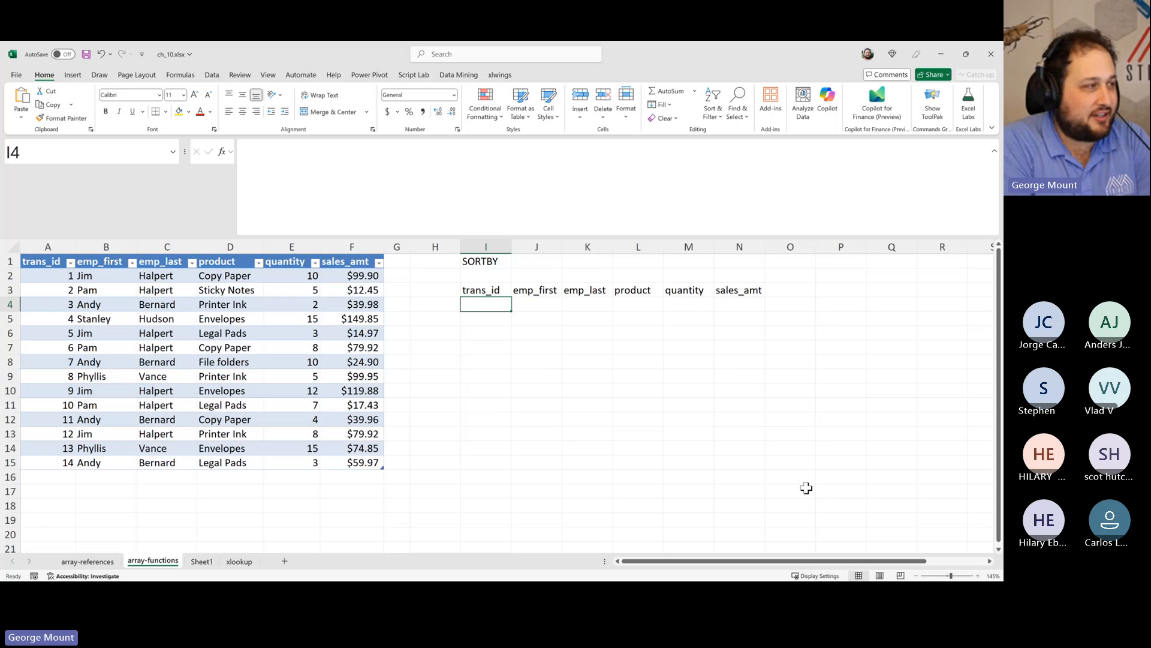
text(=SORT()
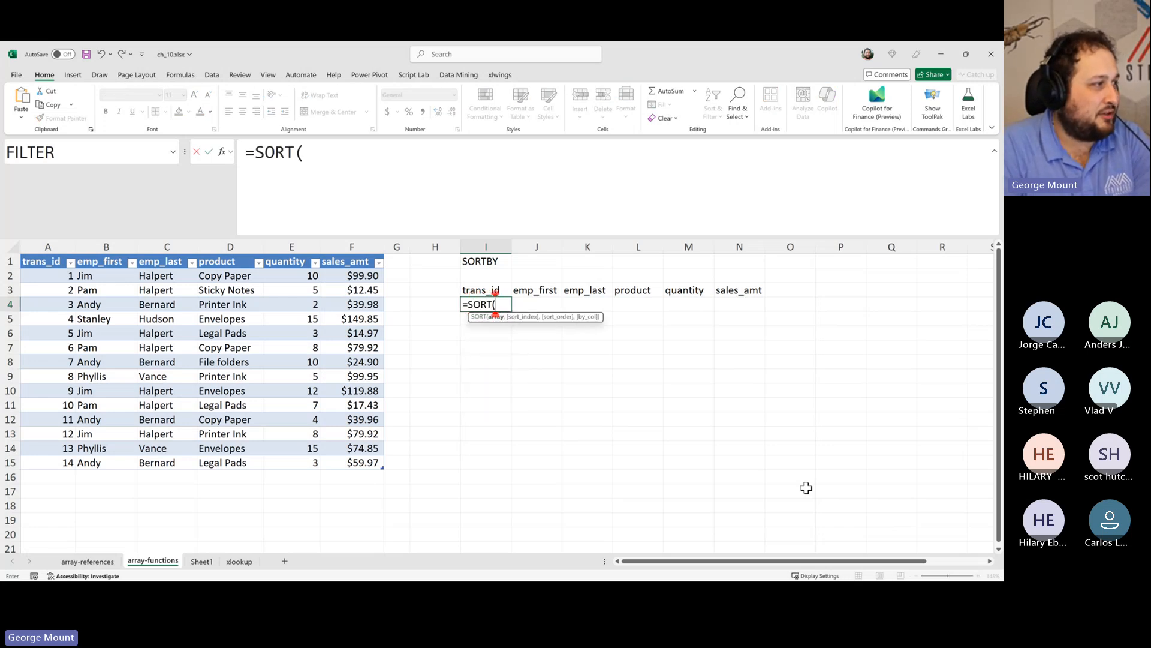
key(Escape)
text(=SOR)
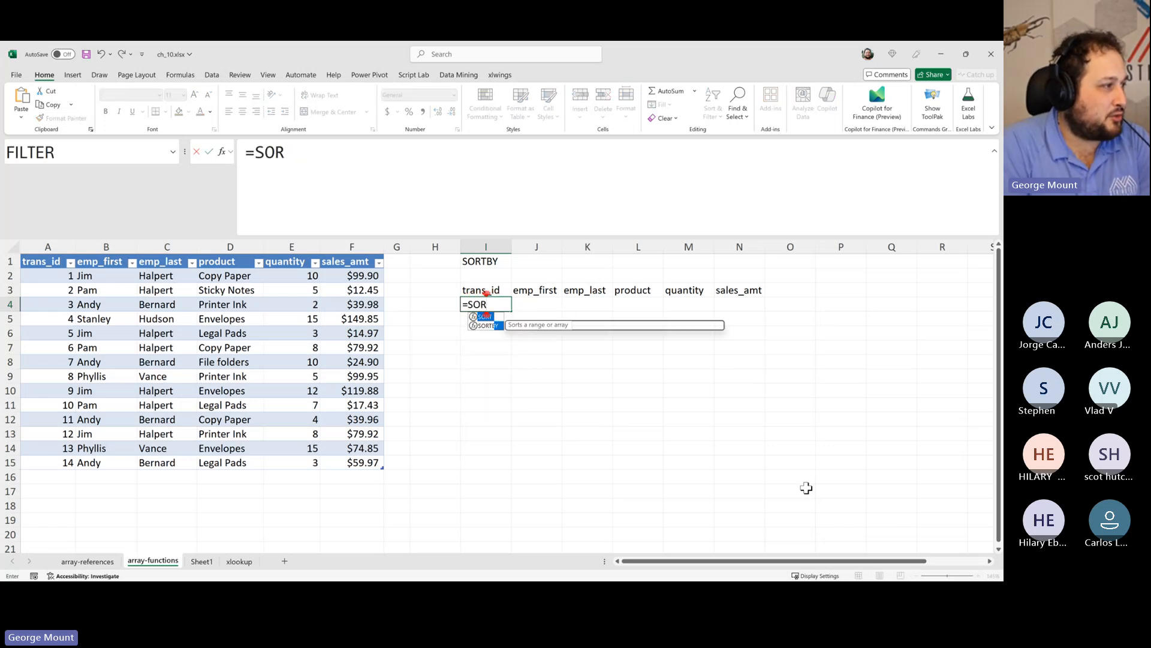
key(Down)
key(Tab)
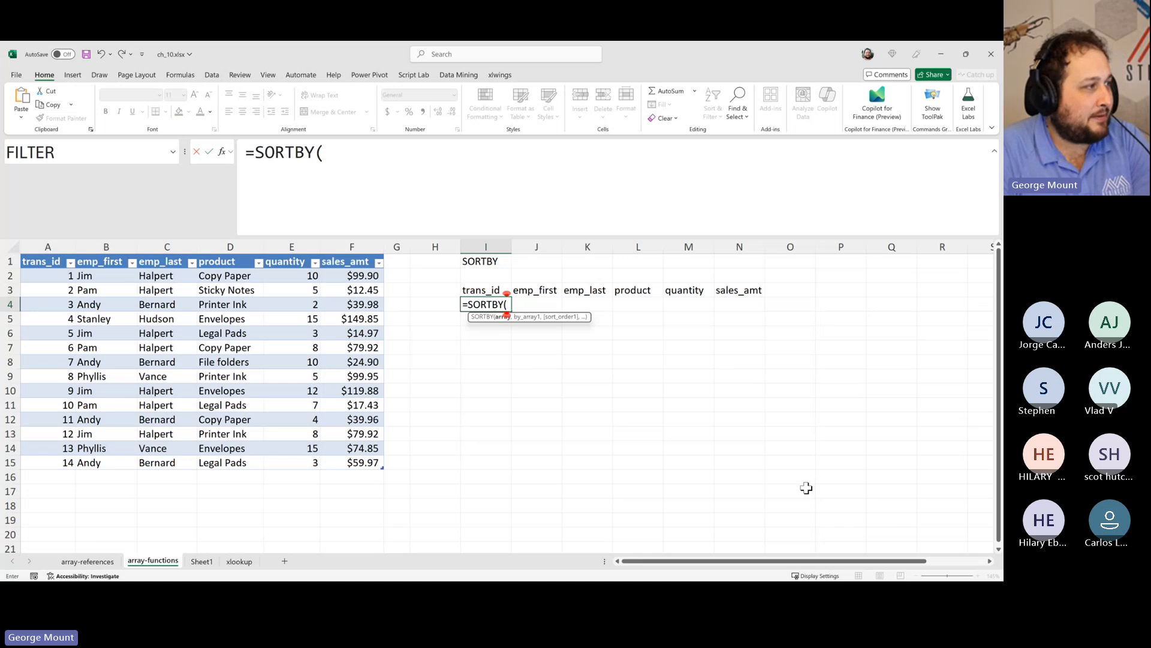
key(Escape)
- Start a SORTBY formula in I4 with the dm_sales table as the array argument
text(=SOR)
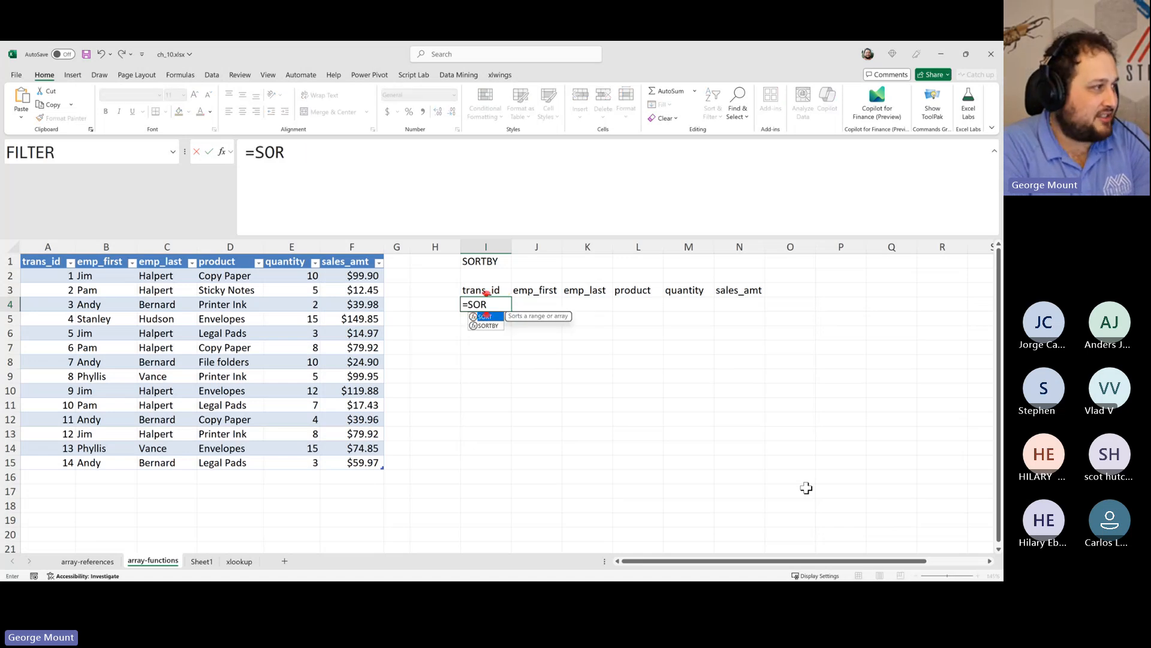
key(Down)
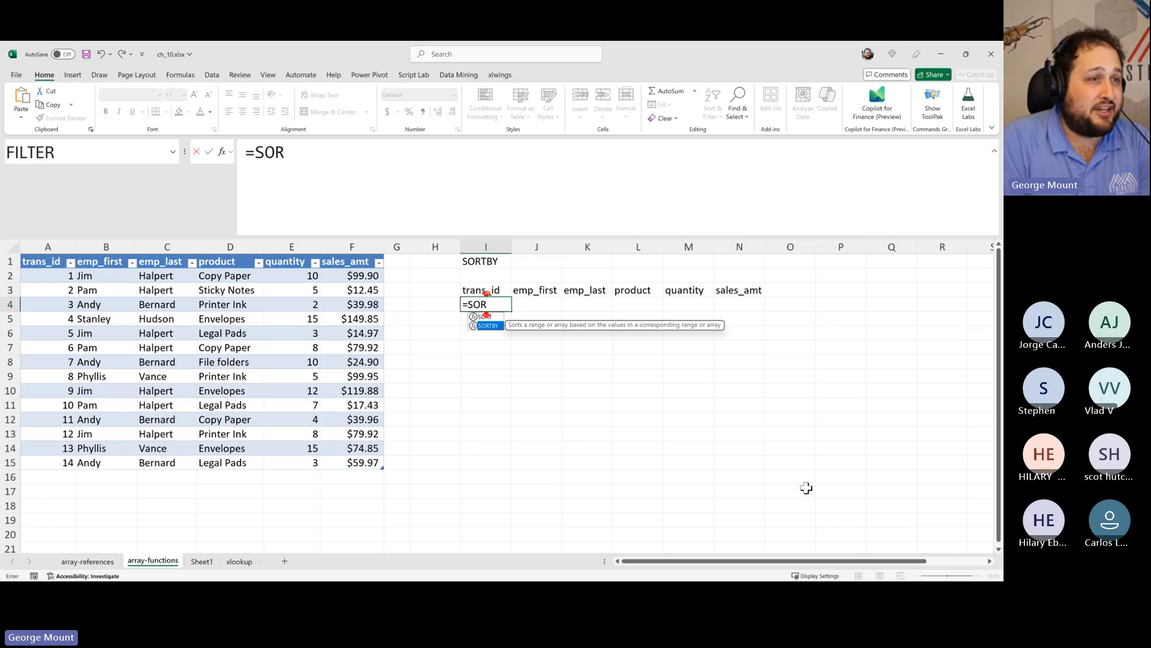
key(Tab)
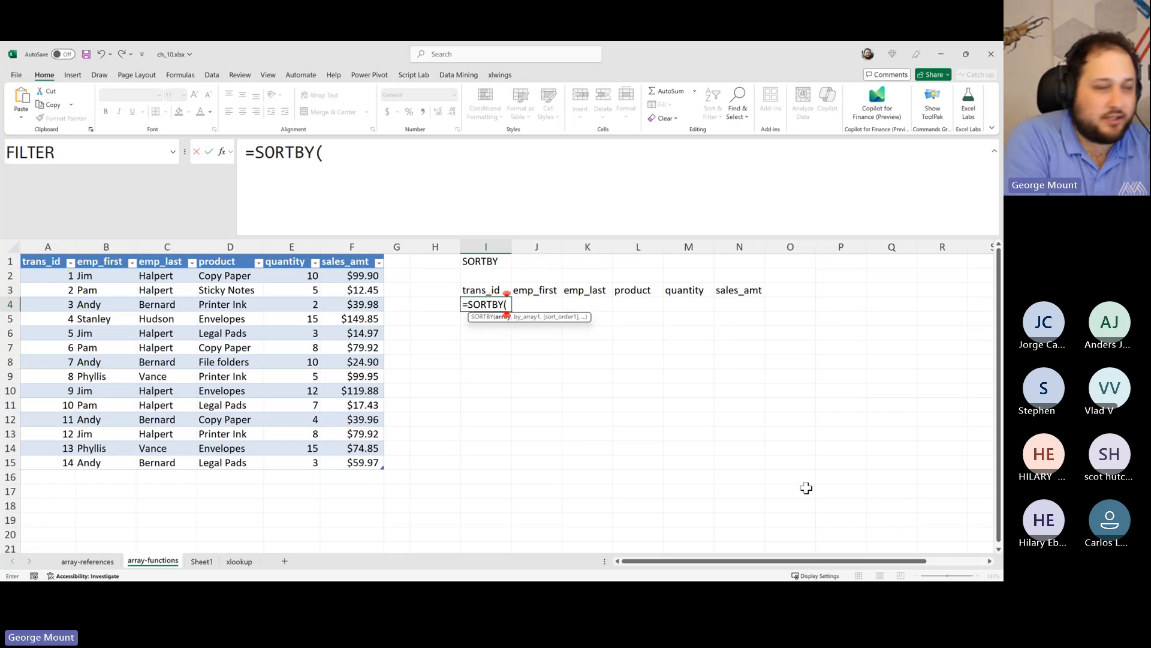
text(d)
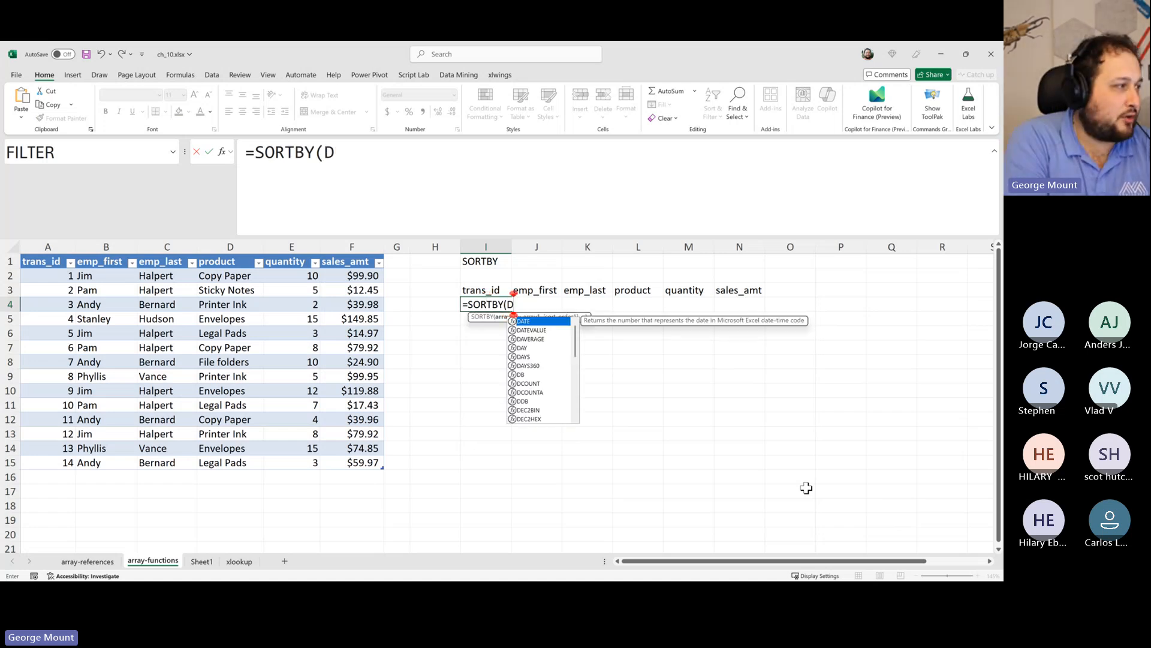
key(BackSpace)
text(dm)
key(Tab)
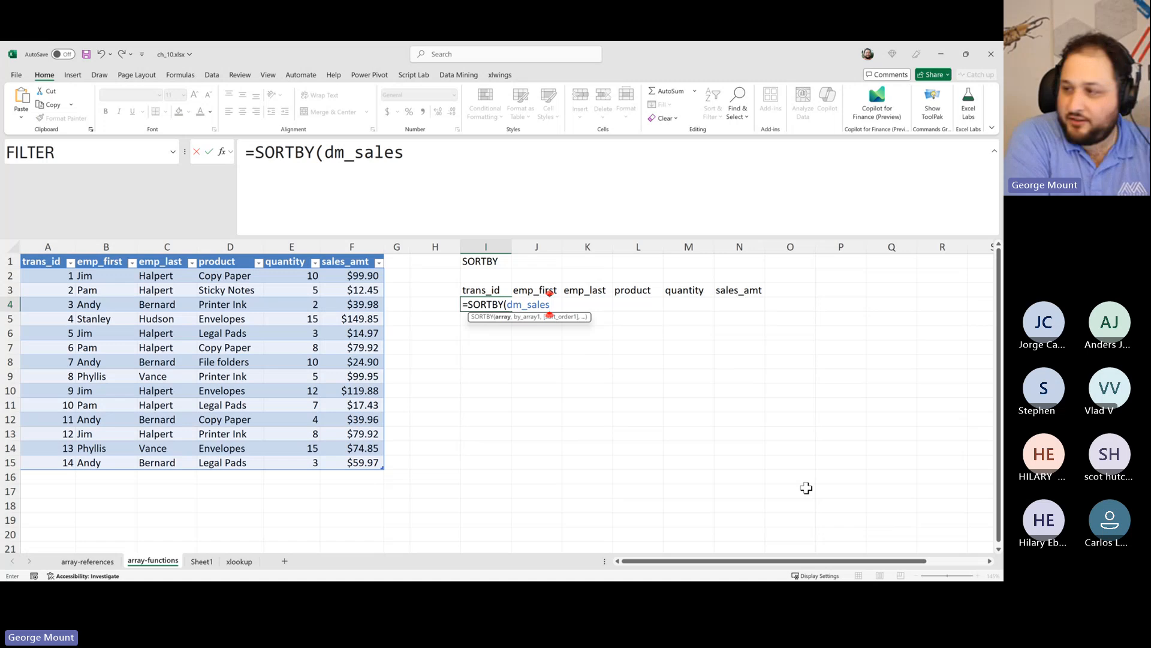
text(,)
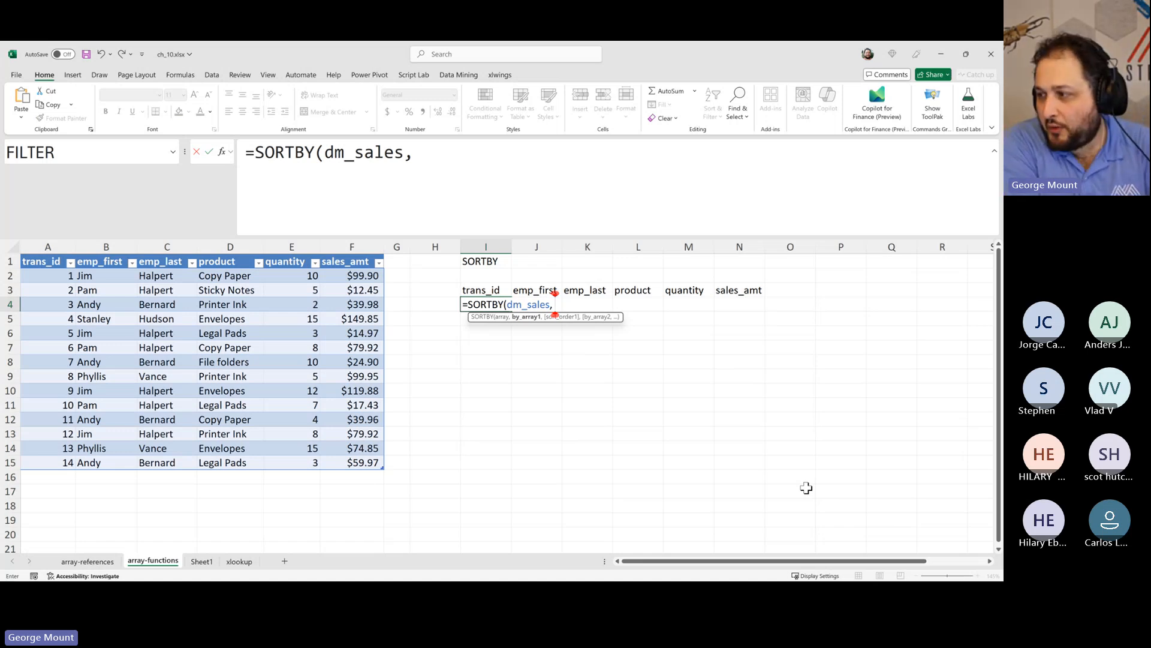
- Complete the SORTBY formula with dm_sales[sales_amt] as the sort column and -1 for descending order
text(dm_sa)
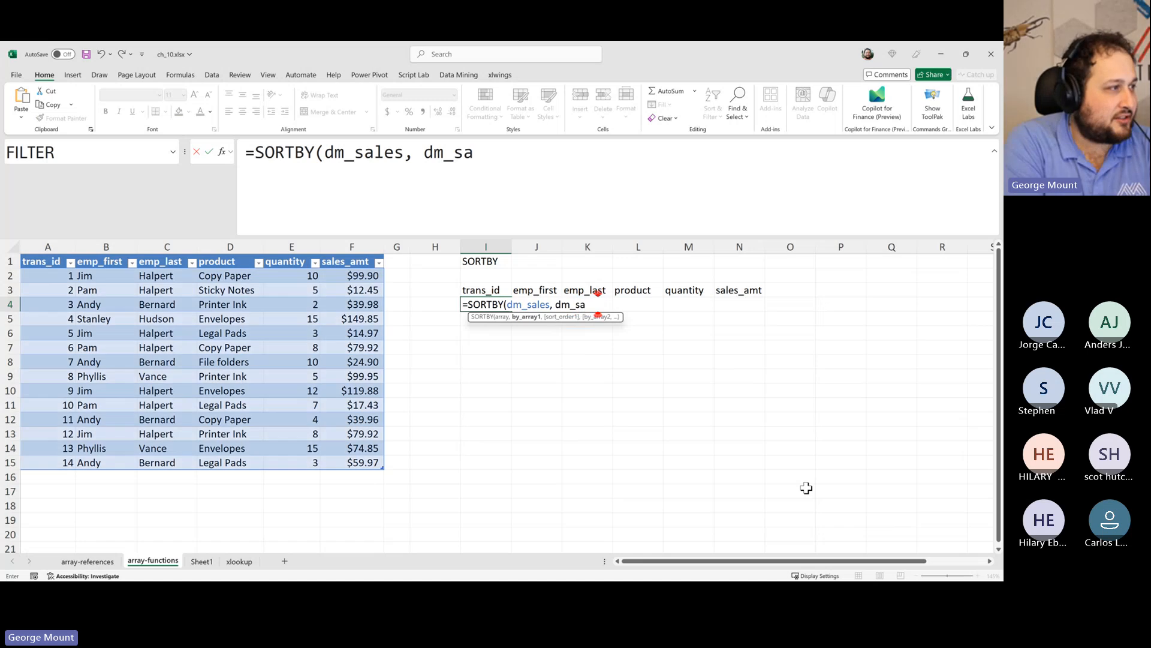
text(les[sa)
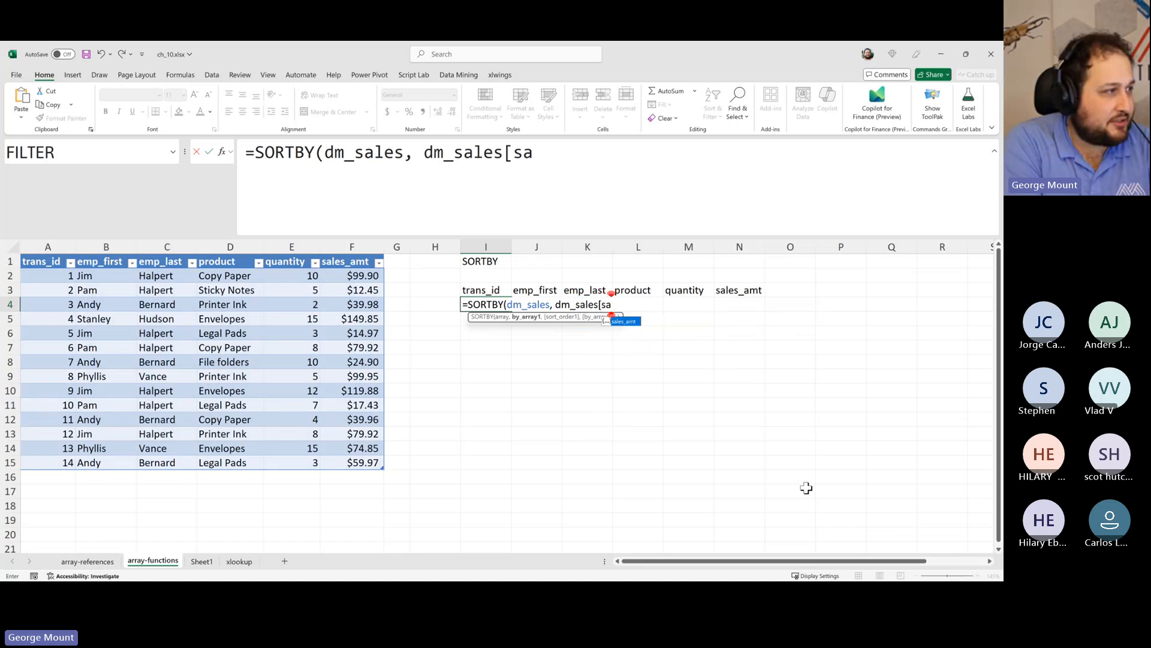
key(Tab)
text(], -)
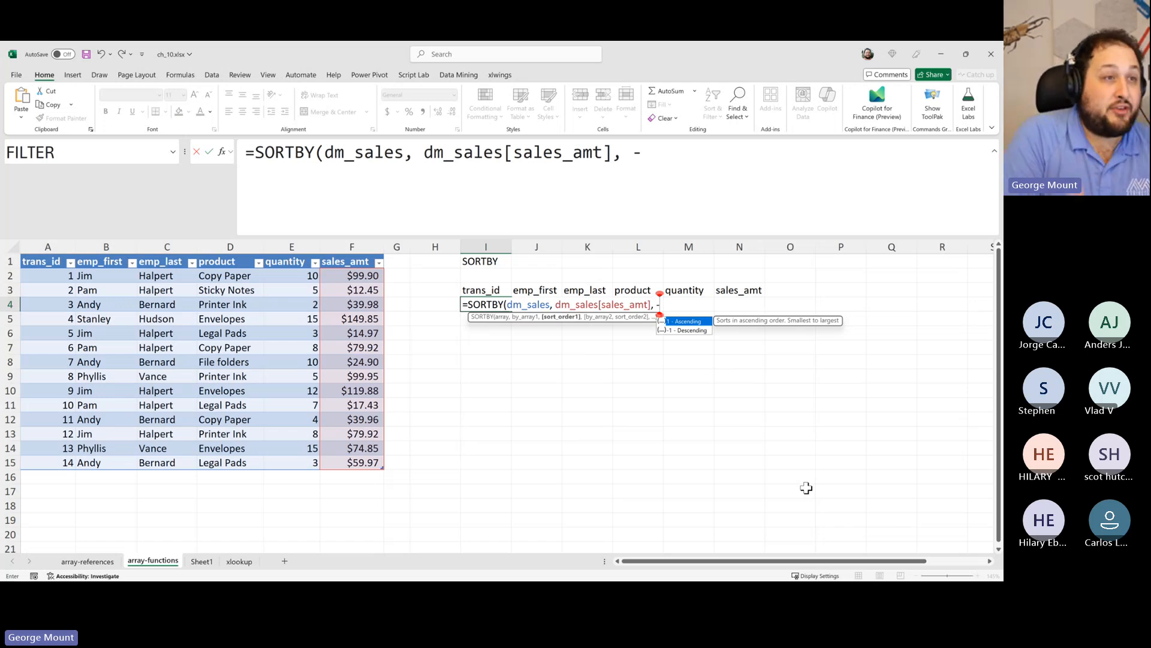
text(1)
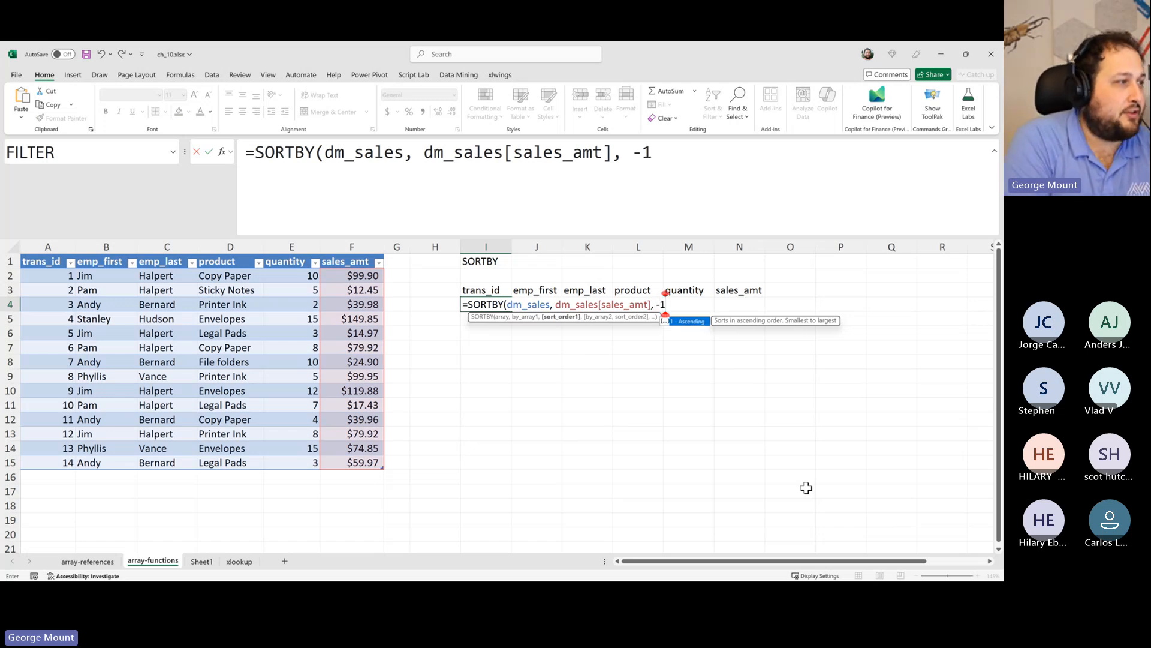
text())
key(Return)
key(Up)
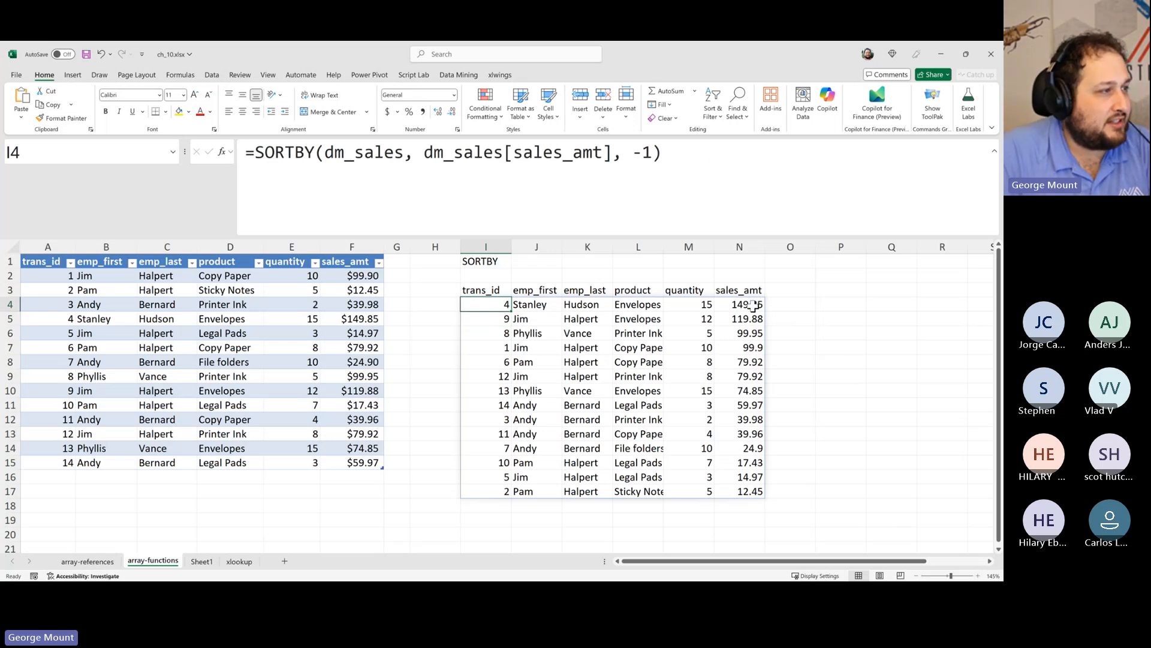
- Try ascending order by setting the SORTBY sort order in I4 to 1, and undo the change
click(639, 152)
key(BackSpace)
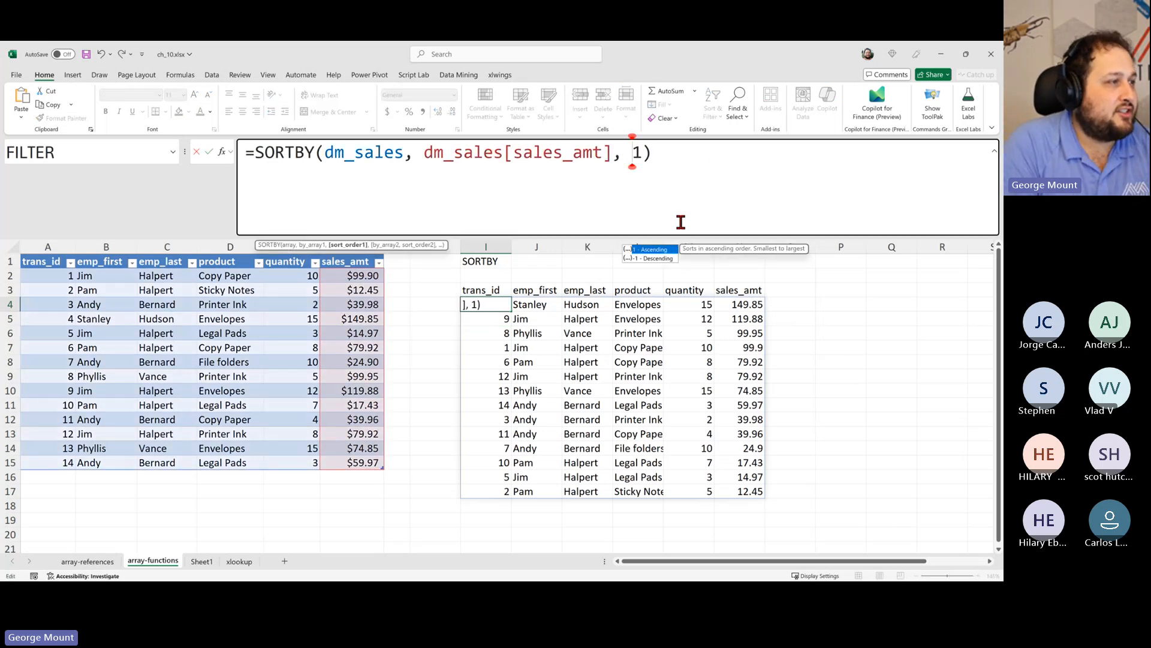
key(Return)
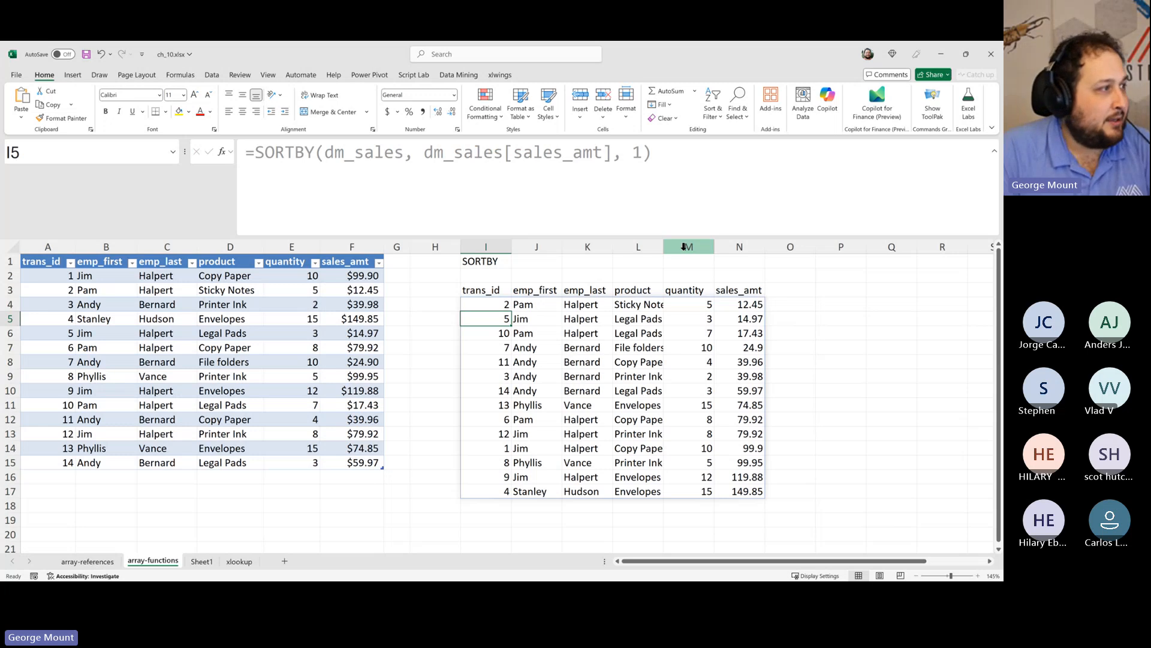
key(ctrl+z)
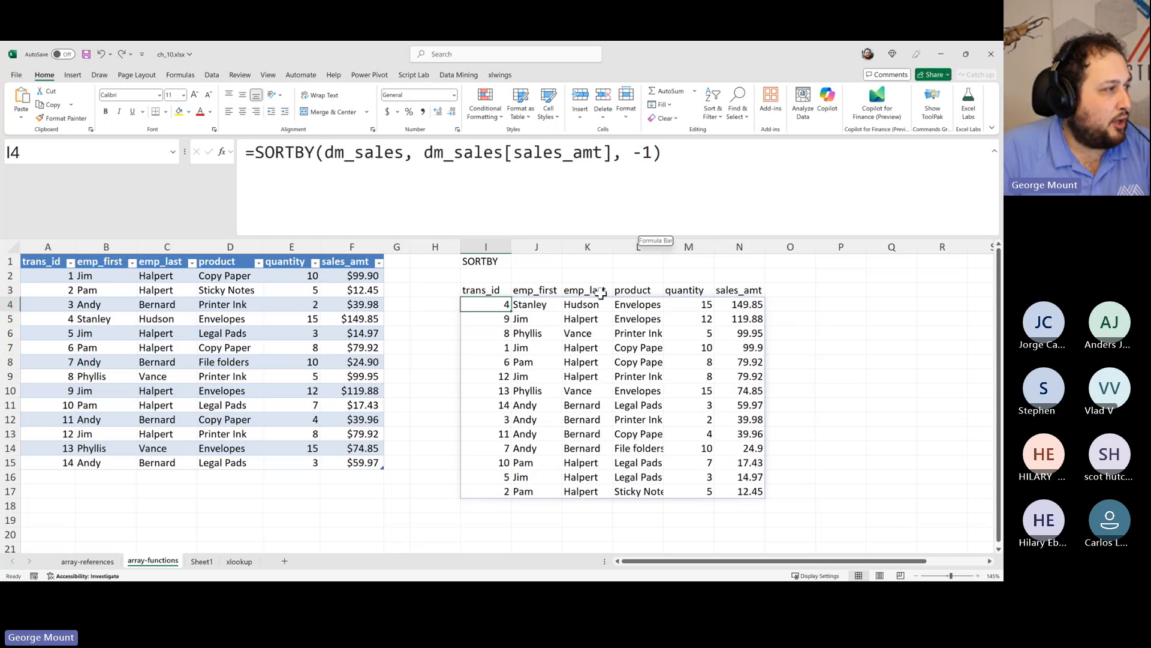
- Insert dm_sales[emp_last] as the first sort column ahead of the sales_amt criterion in the I4 SORTBY formula
click(644, 153)
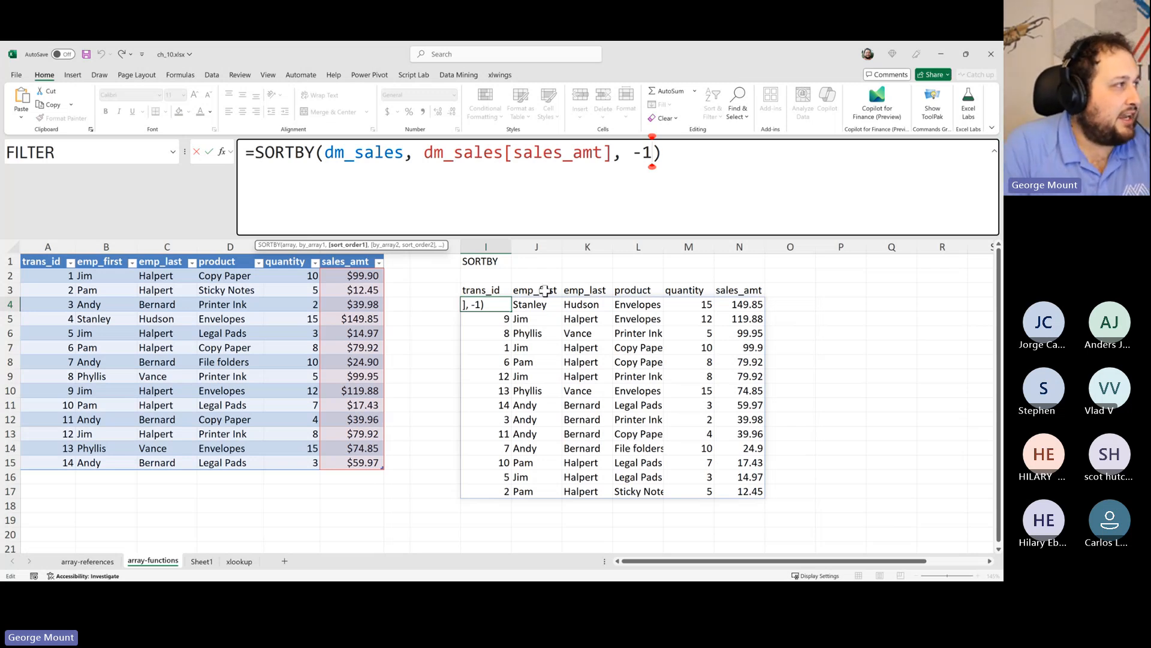
click(423, 153)
text(dm_s)
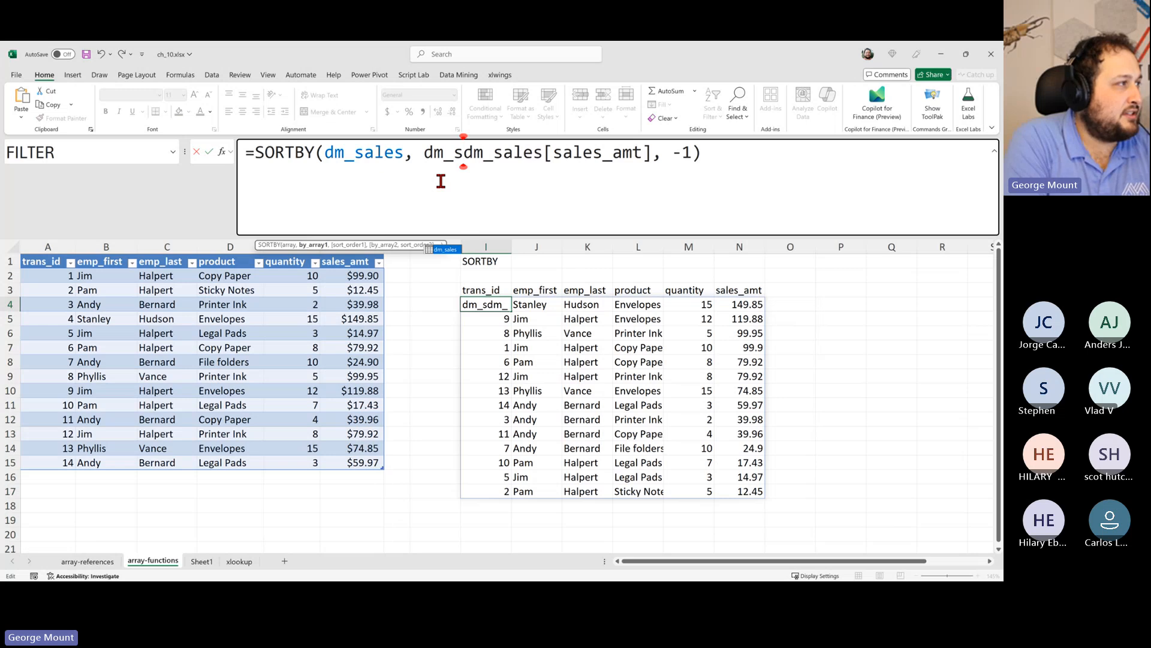
key(Tab)
text([)
text(emp)
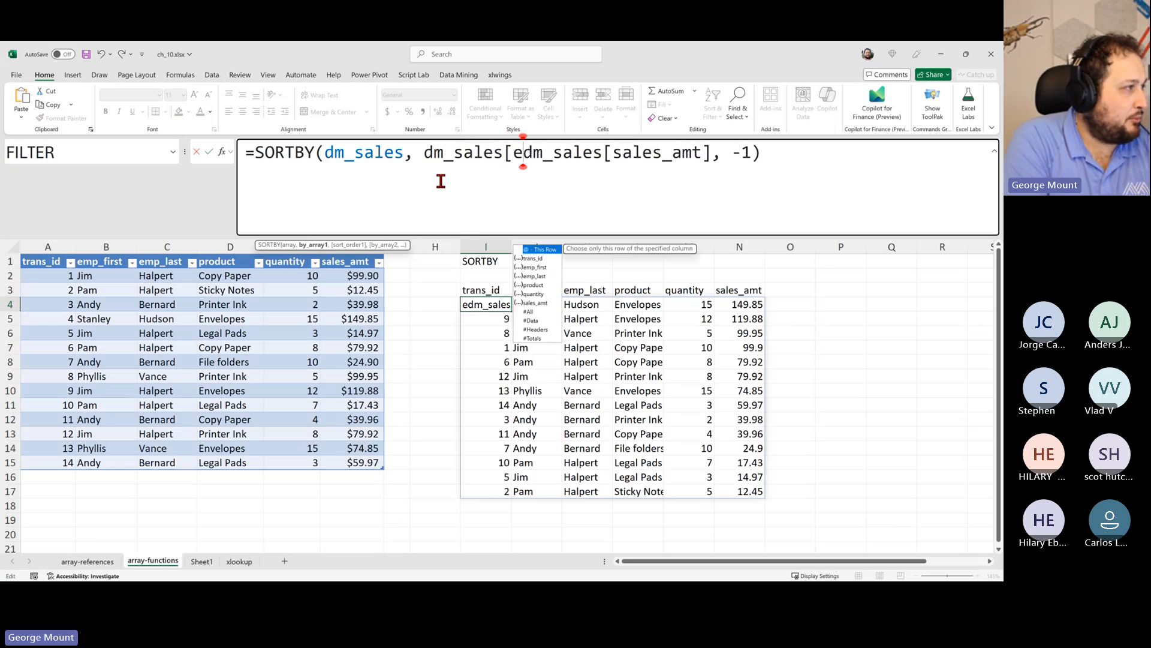
key(Tab)
key(BackSpace)
key(BackSpace)
key(BackSpace)
key(BackSpace)
key(BackSpace)
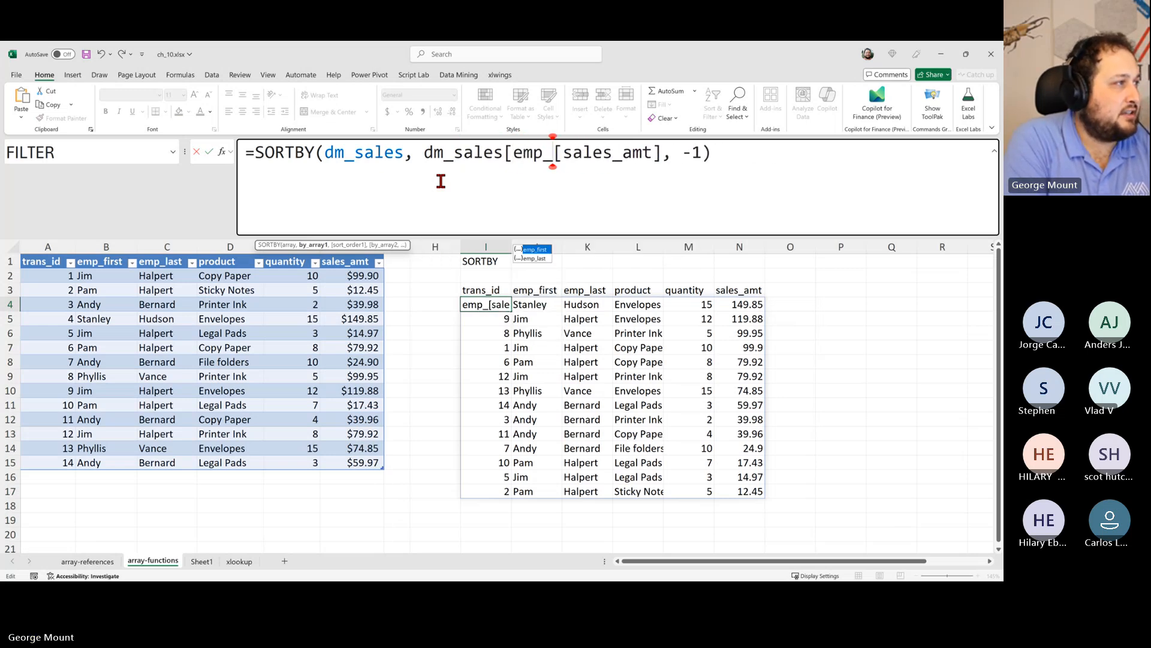
text(last[)
key(BackSpace)
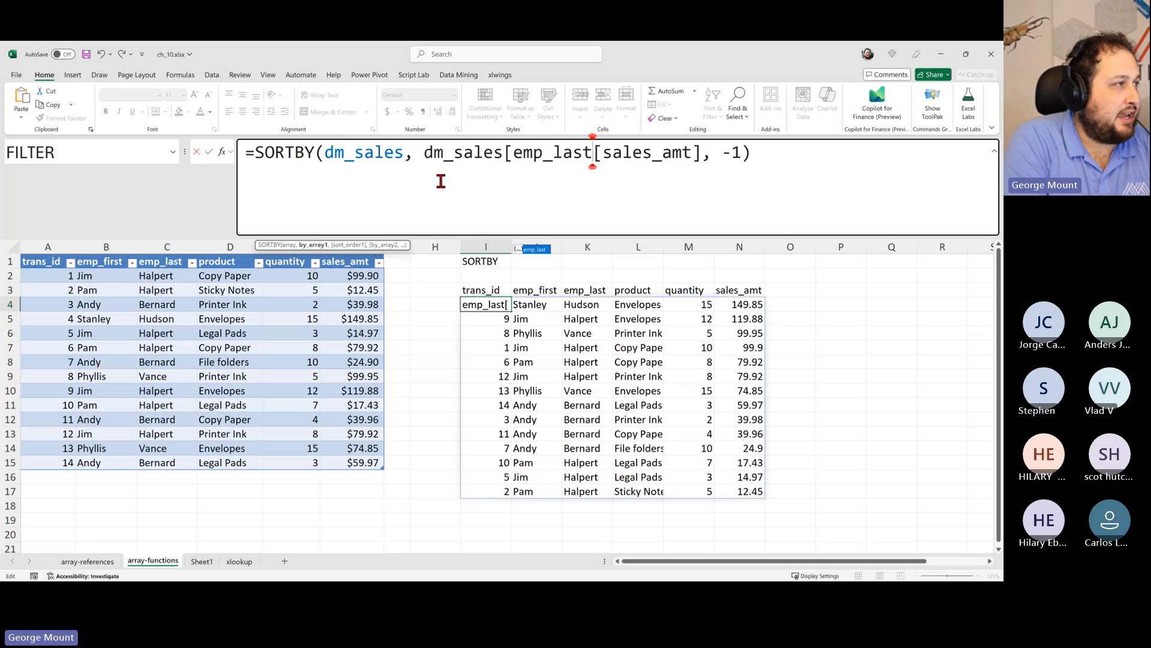
- Set the emp_last sort order to 1 and place each sort criterion of the formula on its own line
text(], )
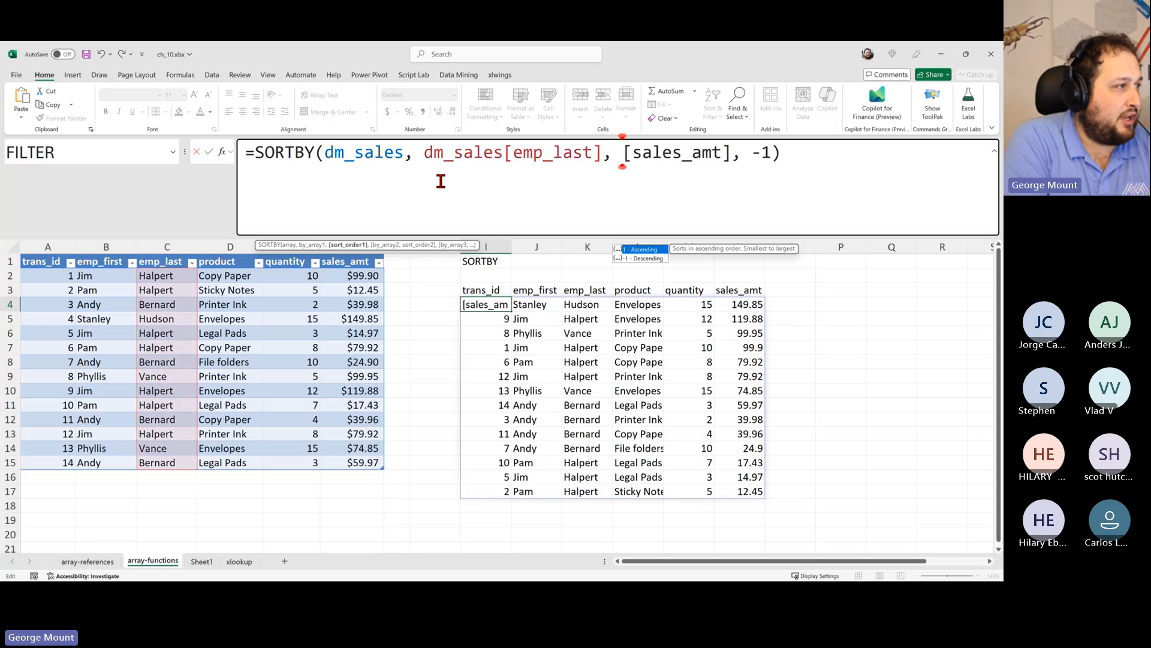
text(1,)
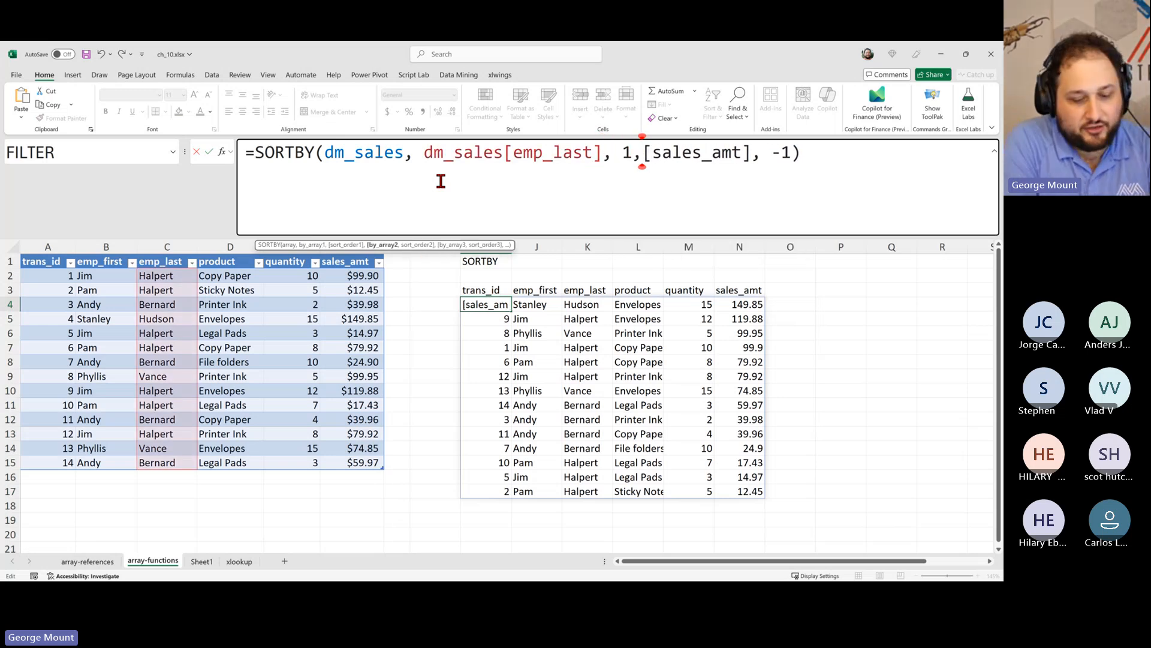
key(alt+Return)
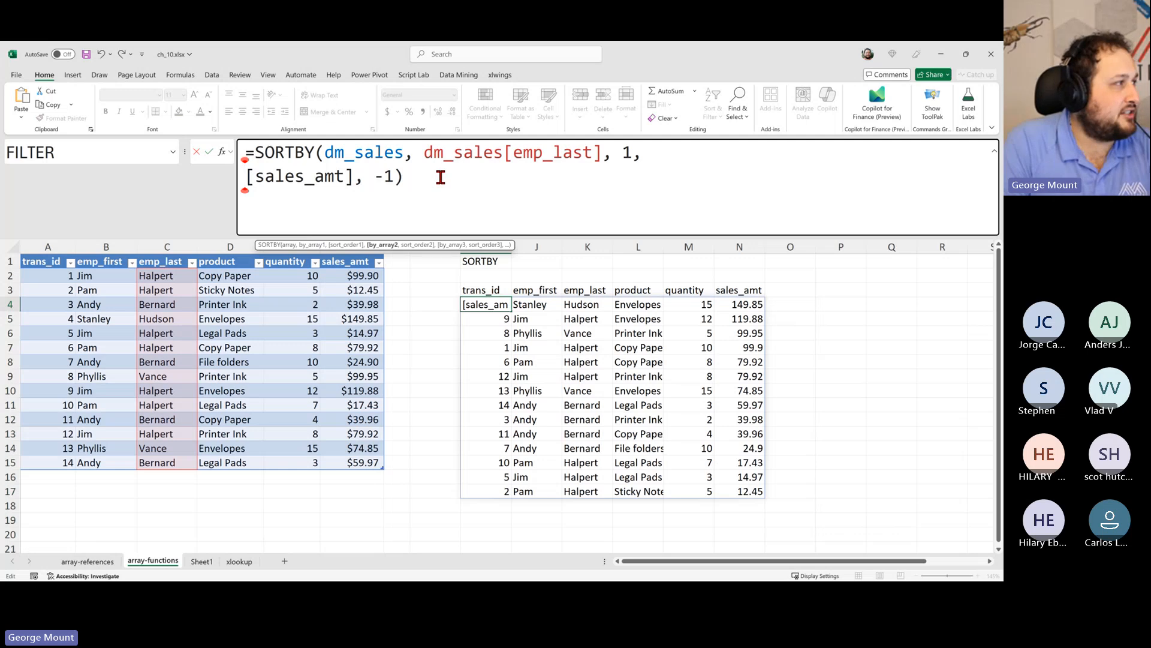
click(424, 153)
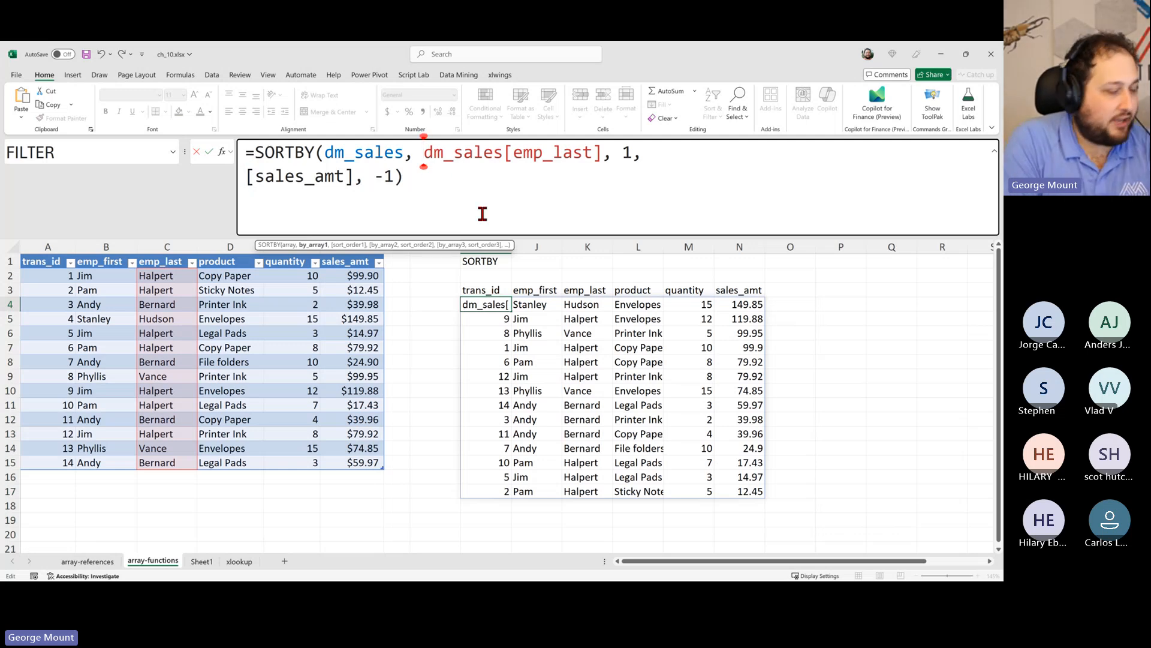
key(alt+Return)
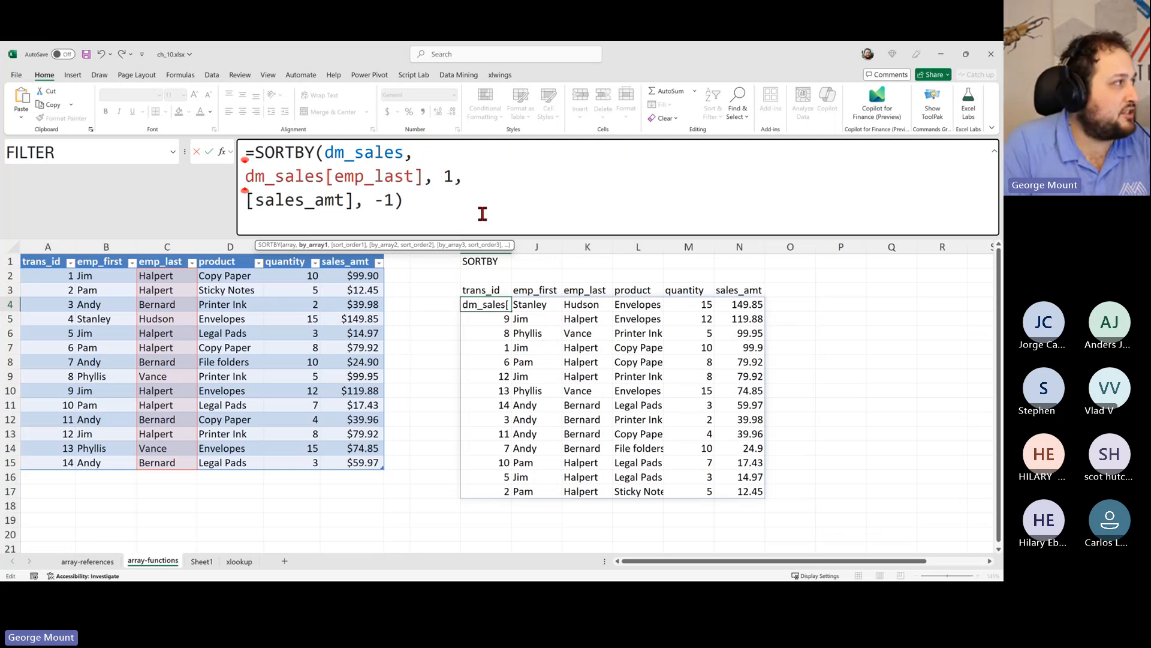
click(367, 154)
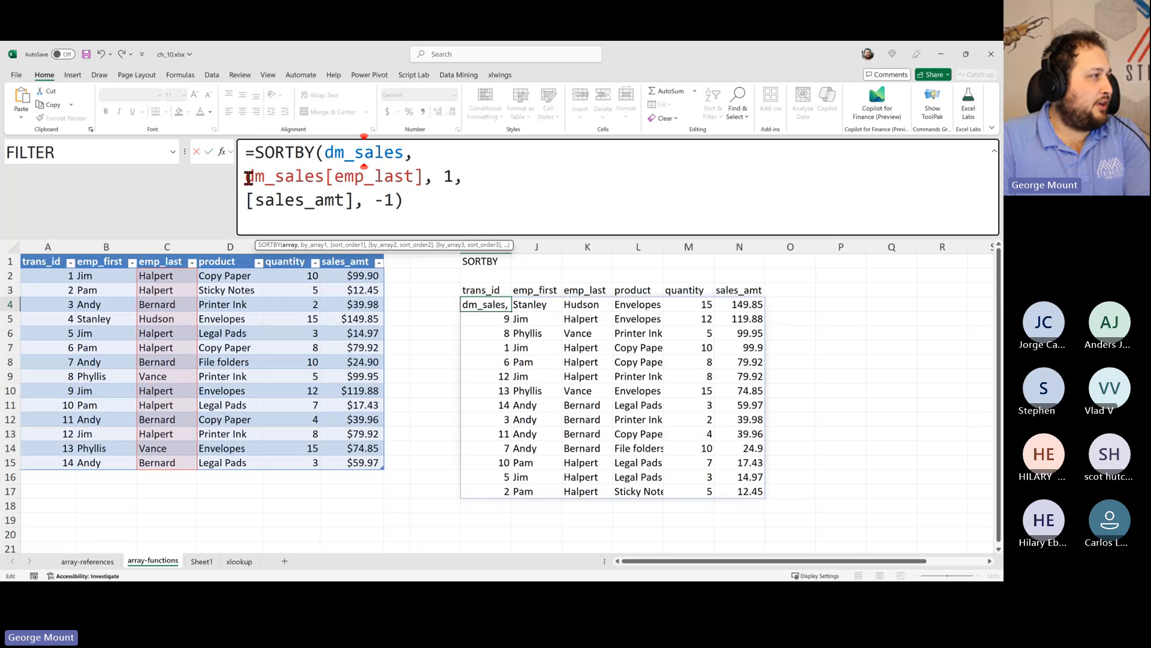
drag(247, 176, 422, 180)
click(433, 178)
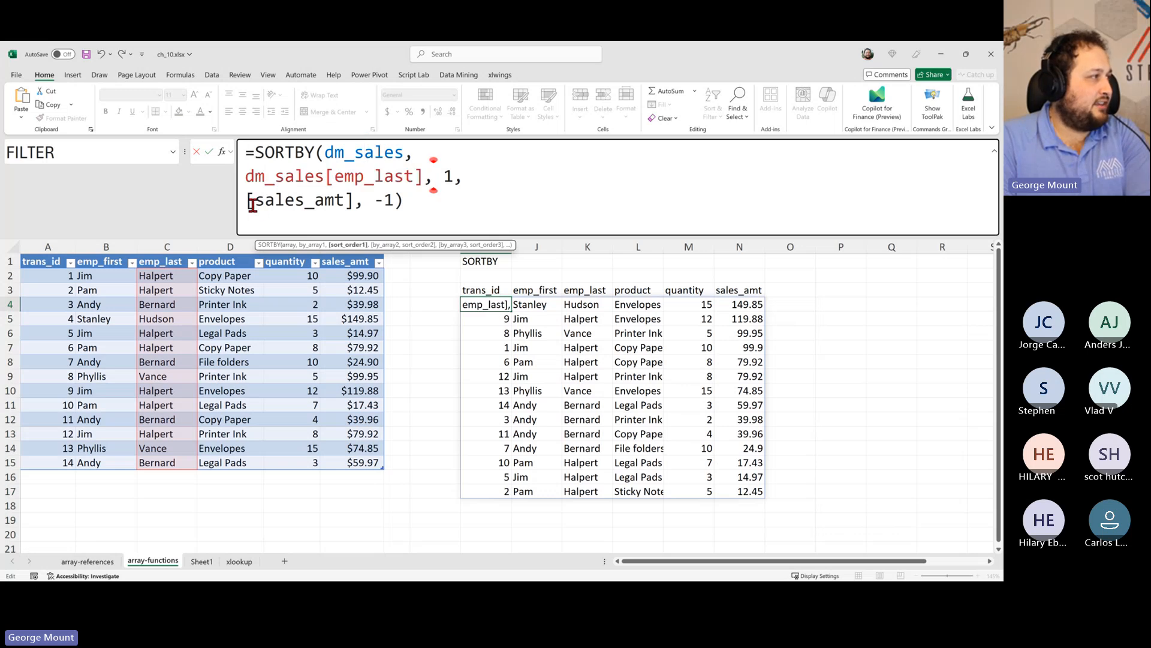
- Try to enter the SORTBY formula with dm[sales_amt], -1 as its second sort criterion on the third line
click(246, 202)
text(dm)
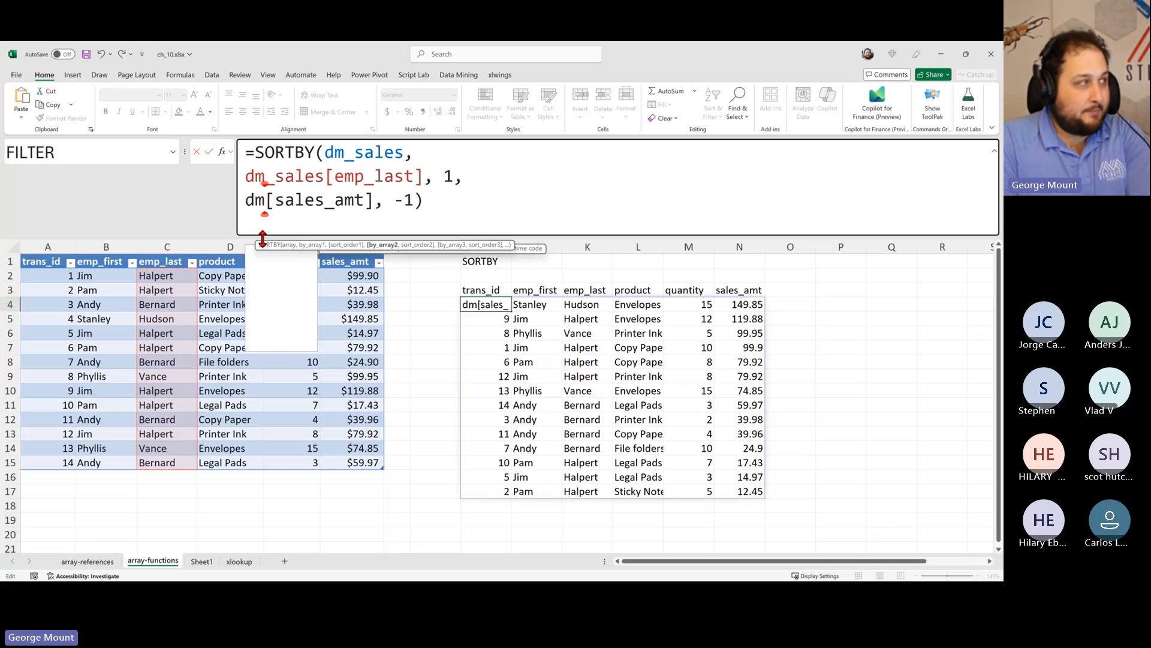
key(Escape)
key(Return)
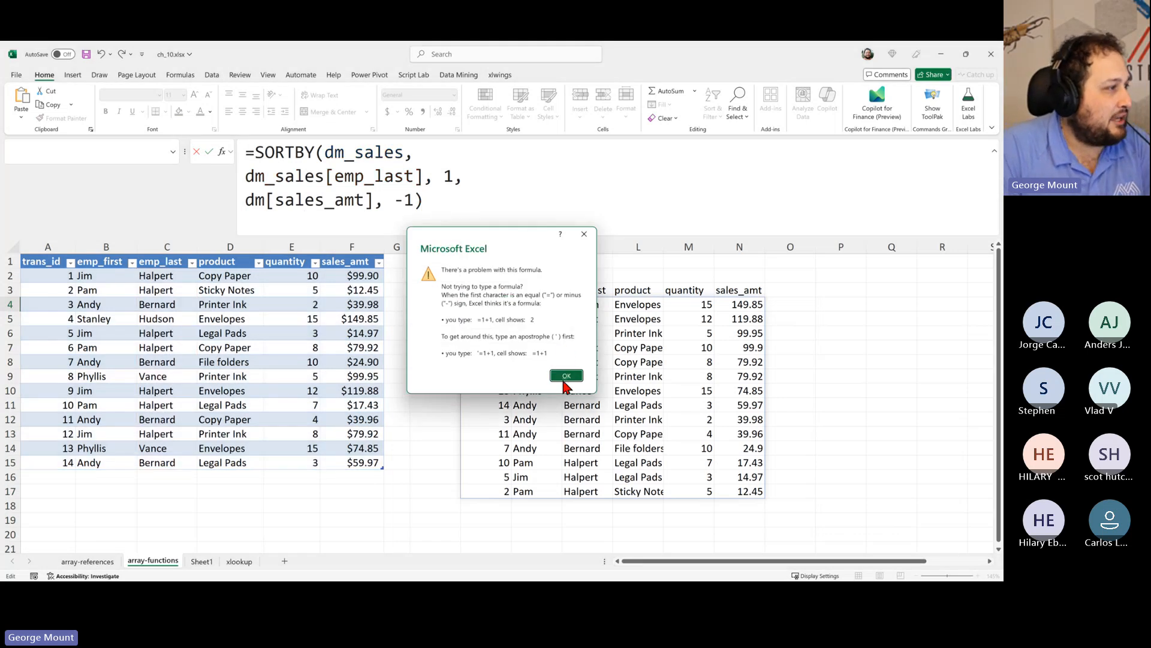
click(563, 370)
click(424, 210)
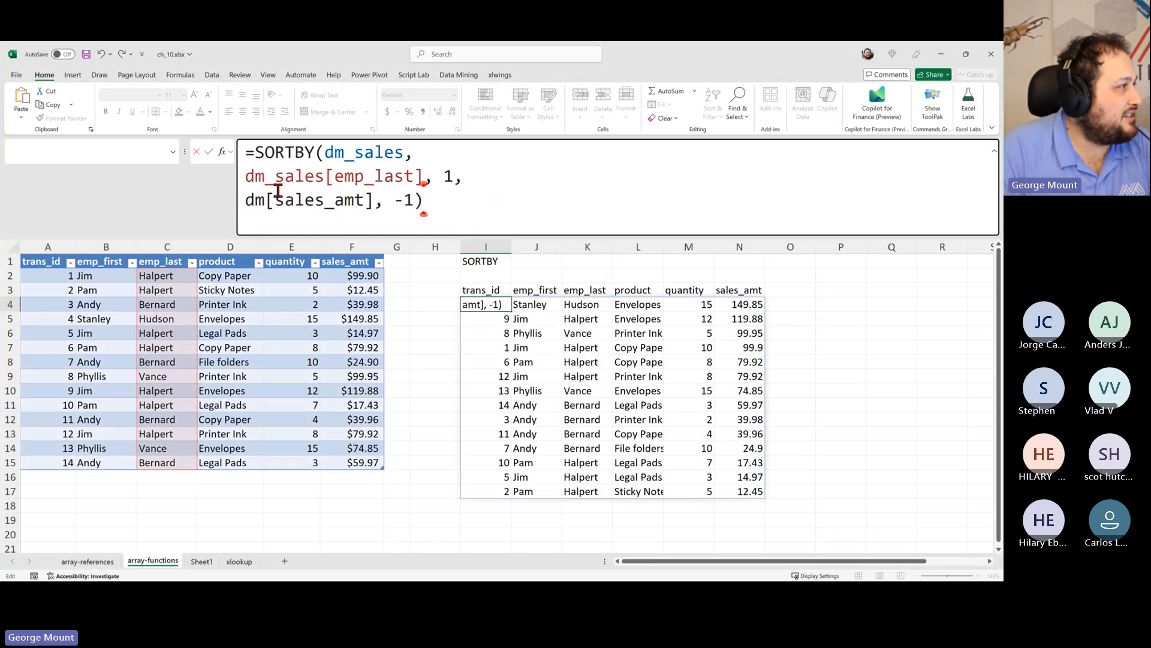
click(246, 200)
key(BackSpace)
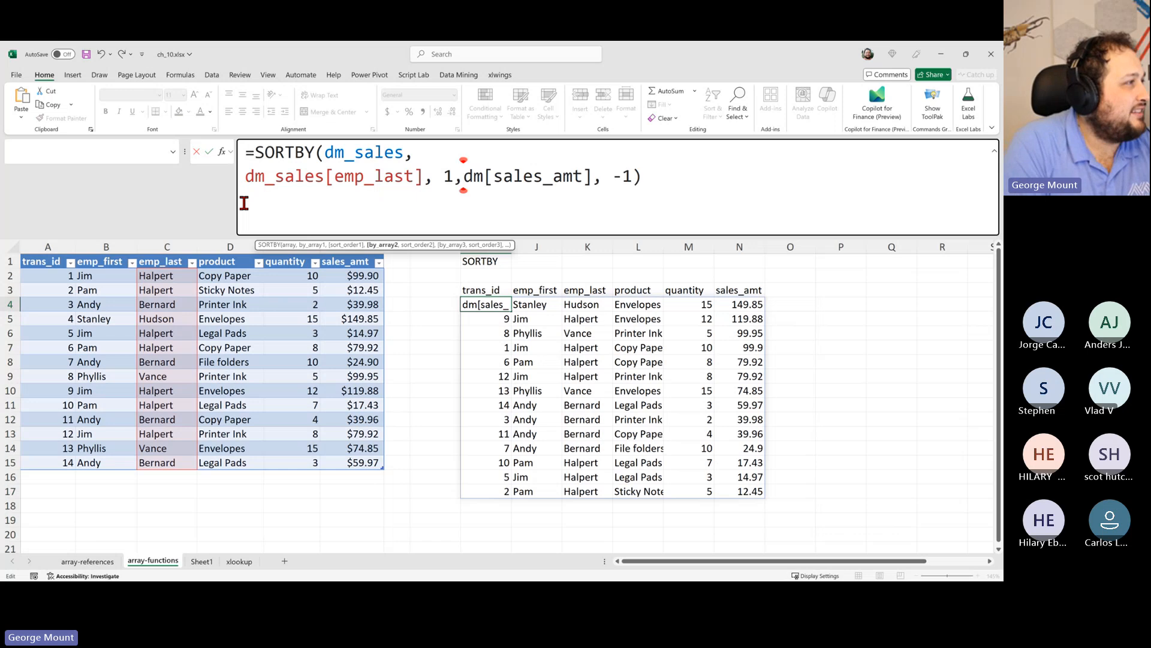
key(alt+Return)
key(Return)
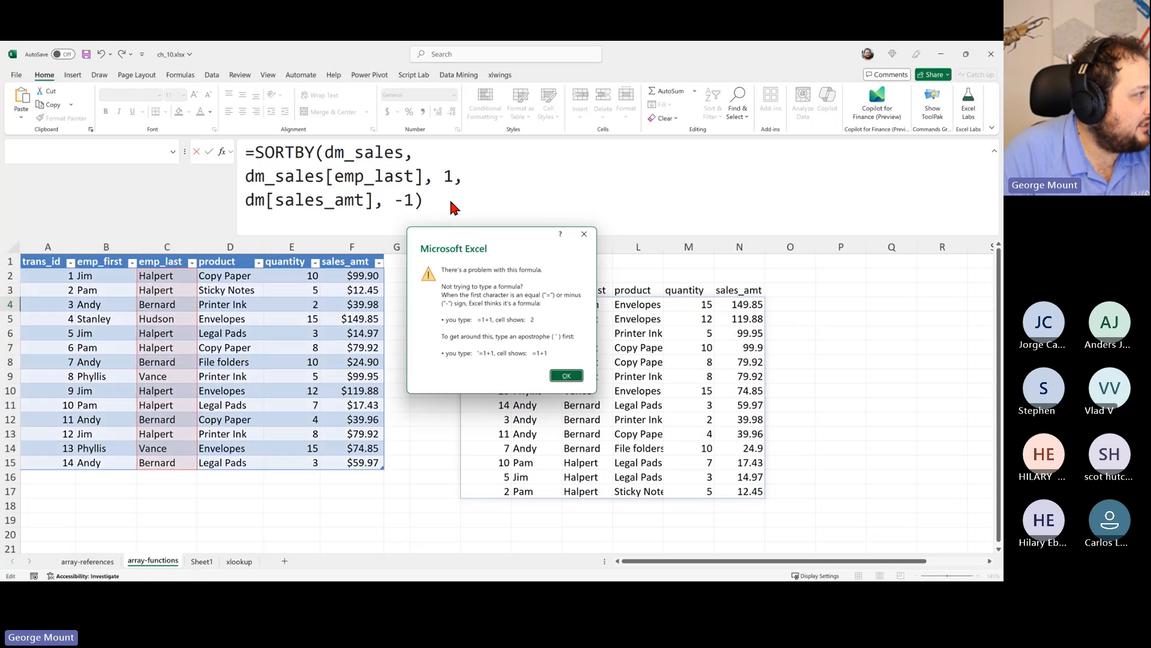
key(Return)
- Remove the sales_amt criterion and enter the formula in I4 as =SORTBY(dm_sales, dm_sales[emp_last], 1)
drag(457, 211, 169, 193)
key(BackSpace)
key(BackSpace)
key(BackSpace)
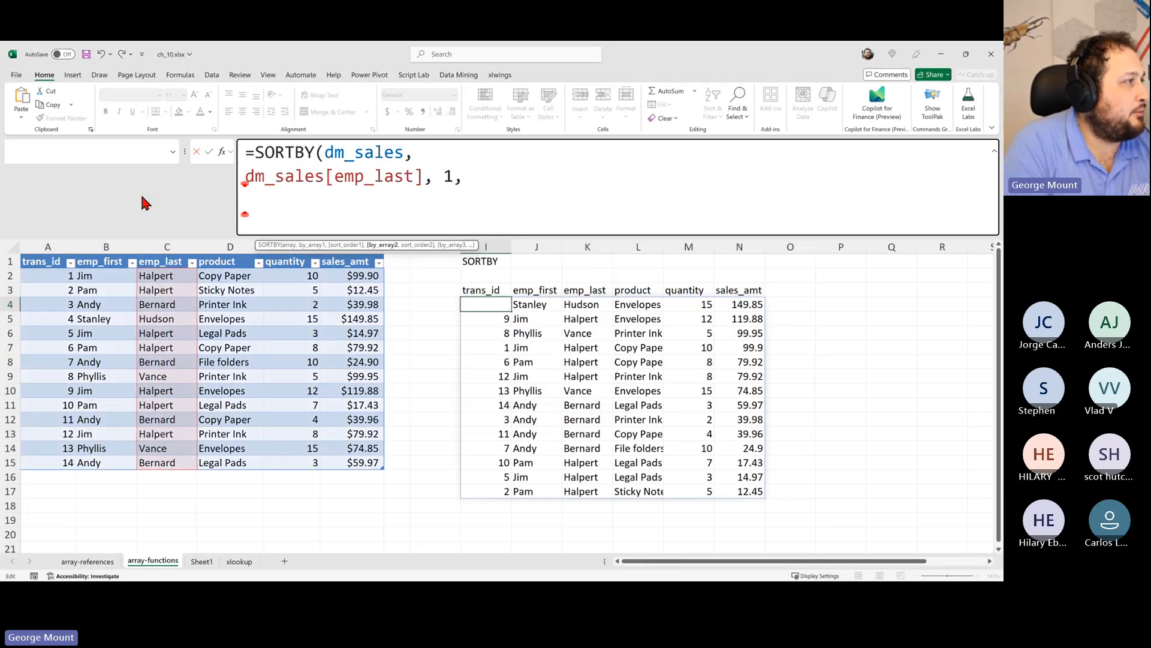
text())
key(Return)
key(Up)
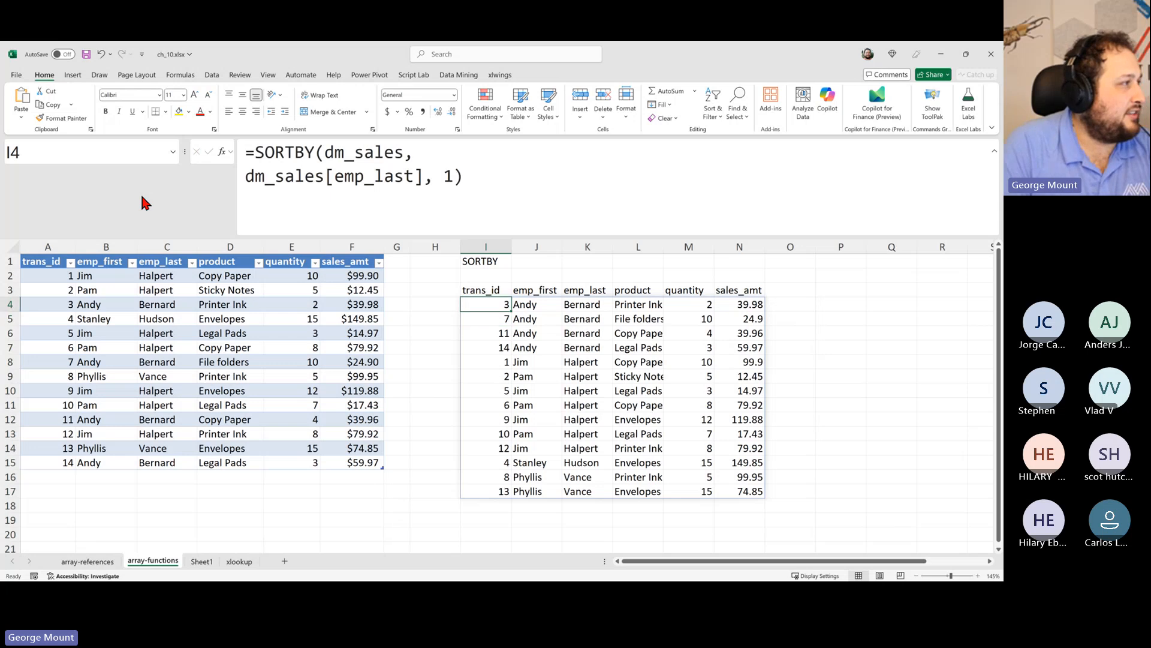
- Add dm_sales[sales_amt] with sort order -1 as the second sort criterion of the SORTBY formula in I4 and enter it
click(456, 176)
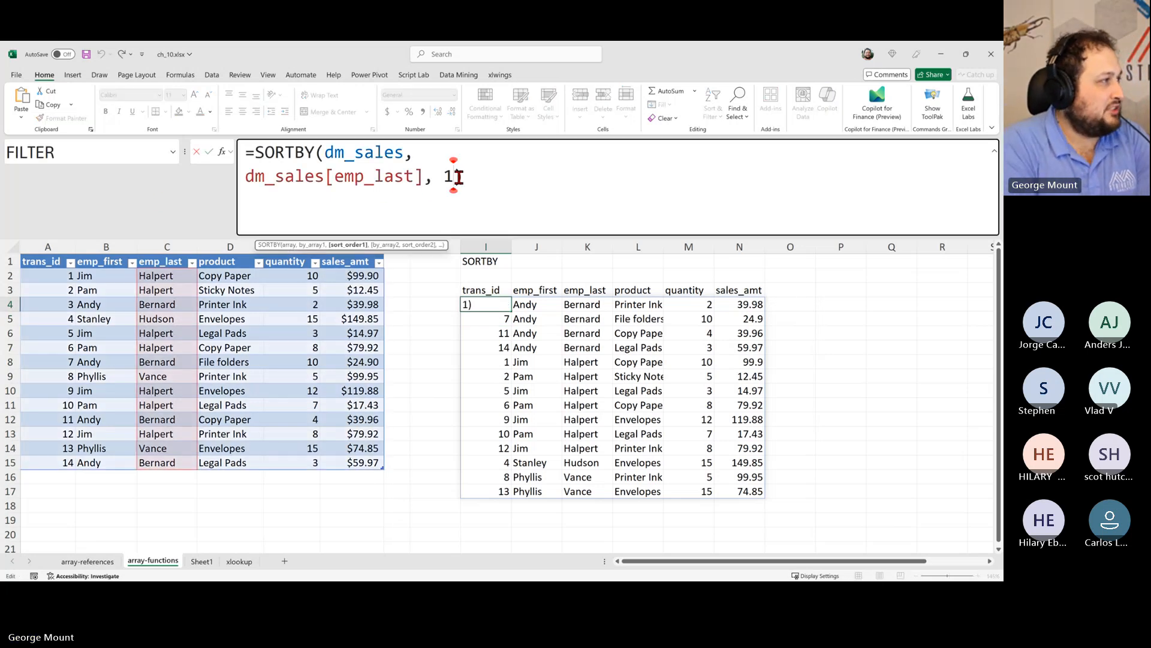
text(, dm)
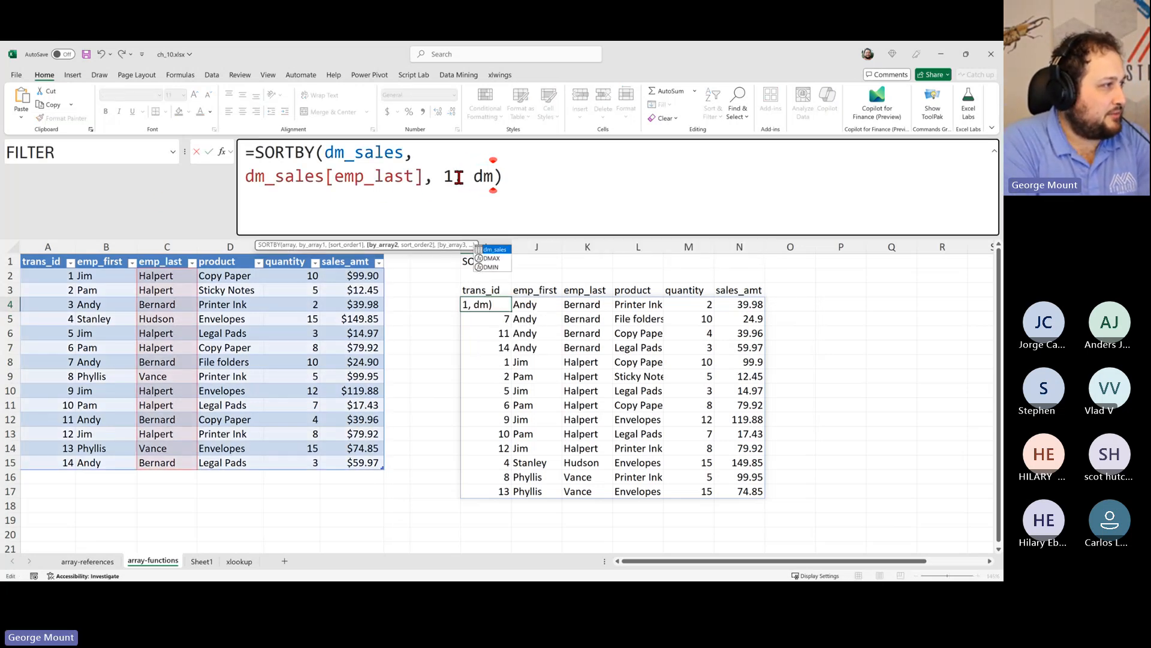
key(Tab)
text([s)
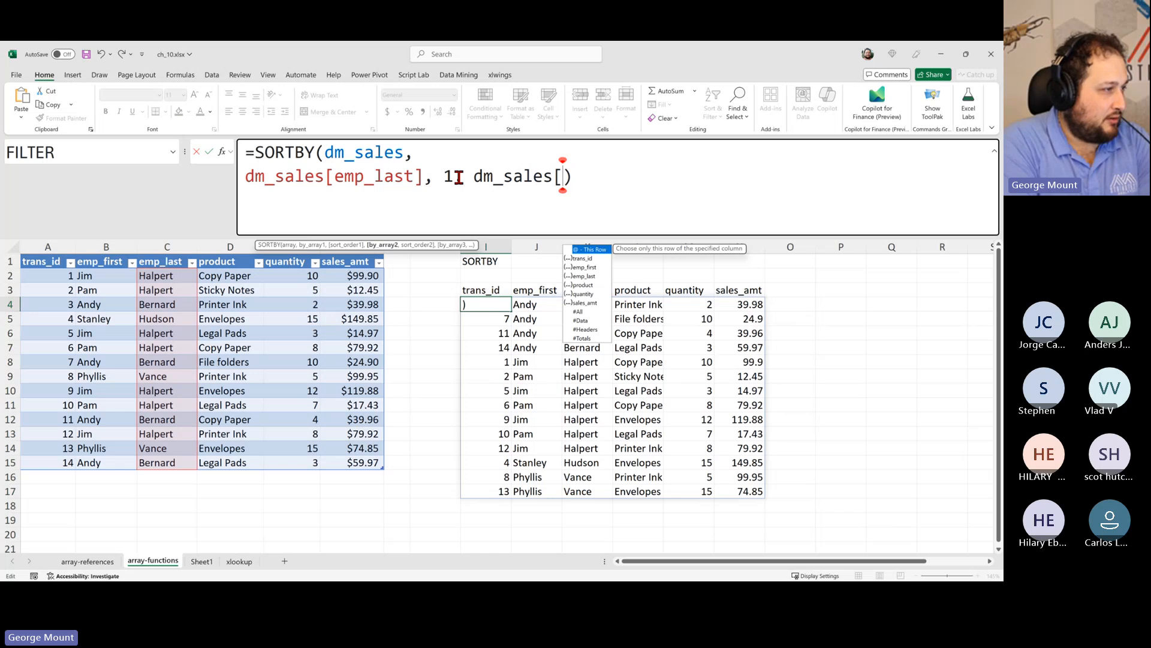
text(a)
key(Tab)
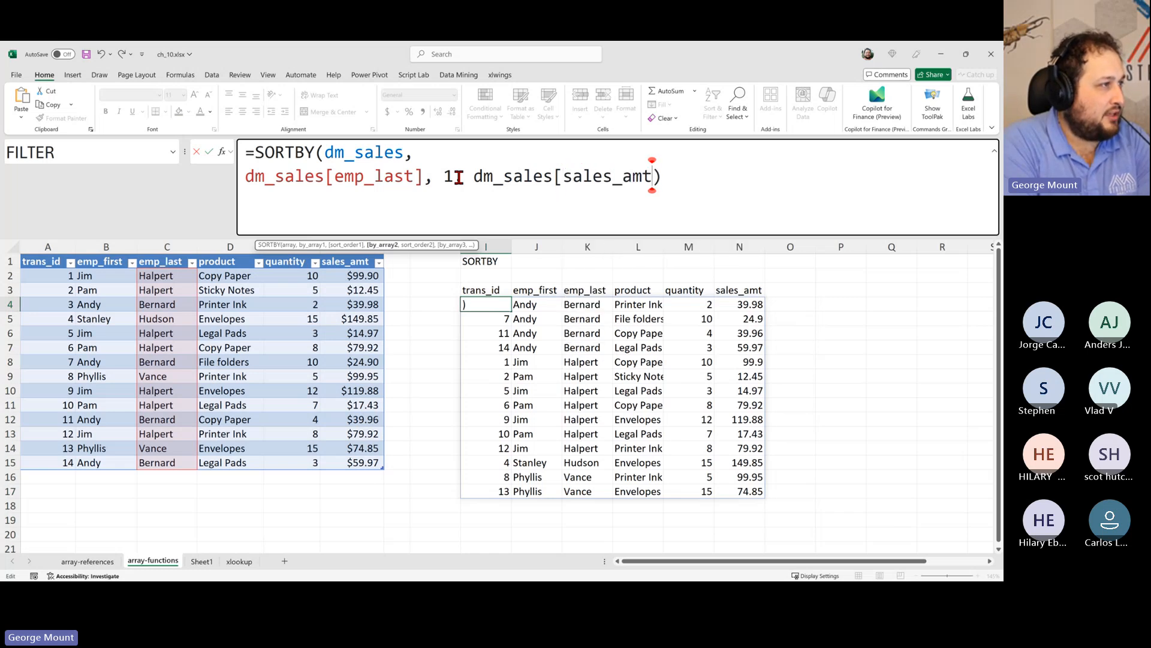
text(])
key(BackSpace)
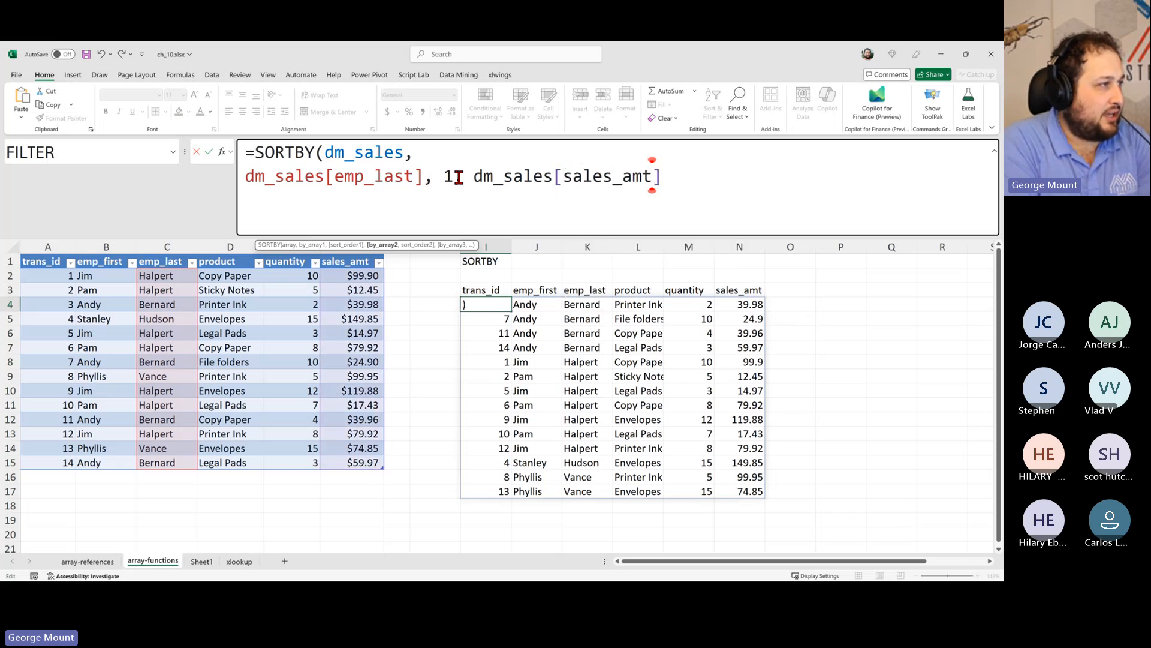
text(, -1)
key(Return)
key(Up)
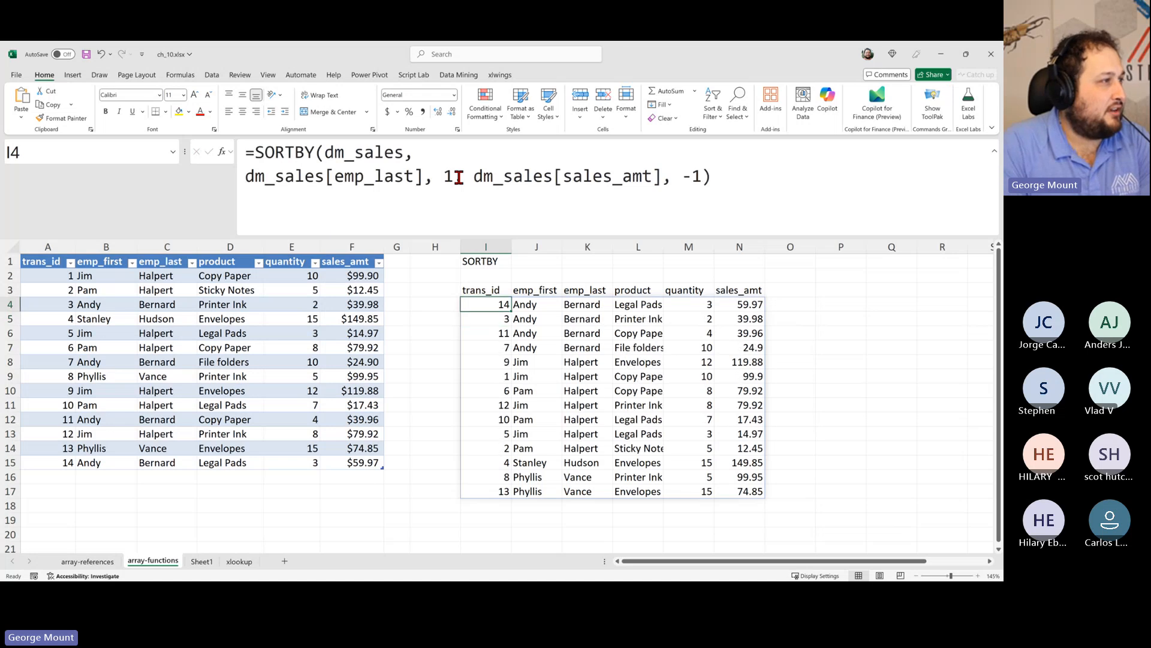
- Place the dm_sales[sales_amt], -1 criterion on its own line in the I4 formula and enter it
click(473, 177)
key(alt+Return)
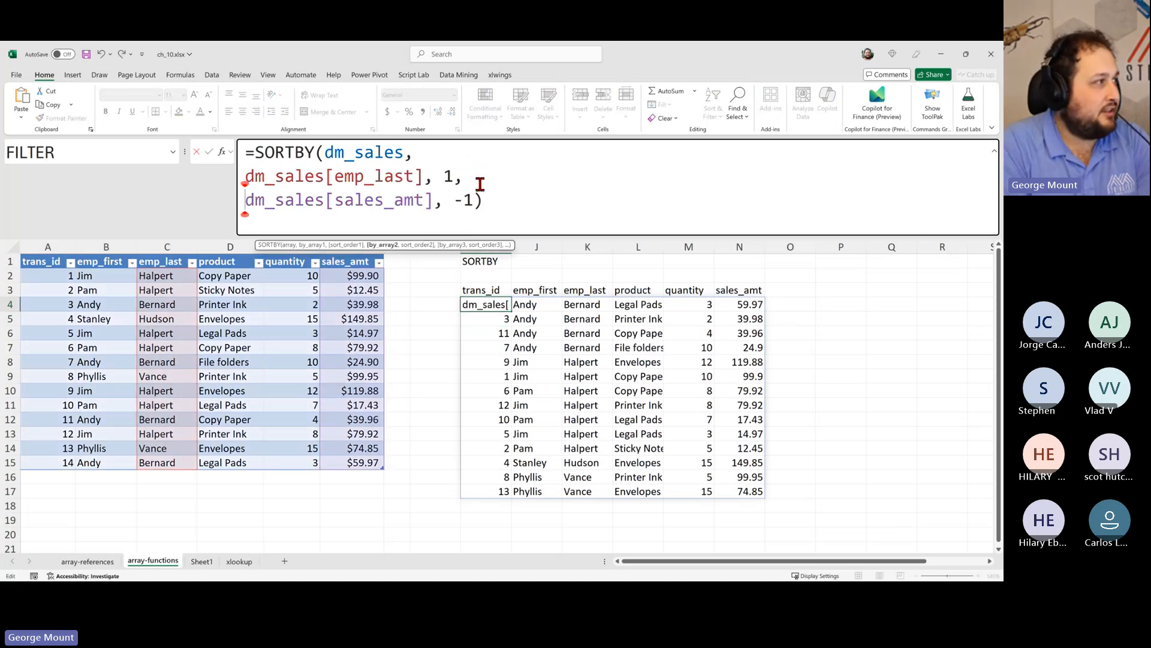
key(Return)
key(Up)
click(473, 180)
key(ctrl+a)
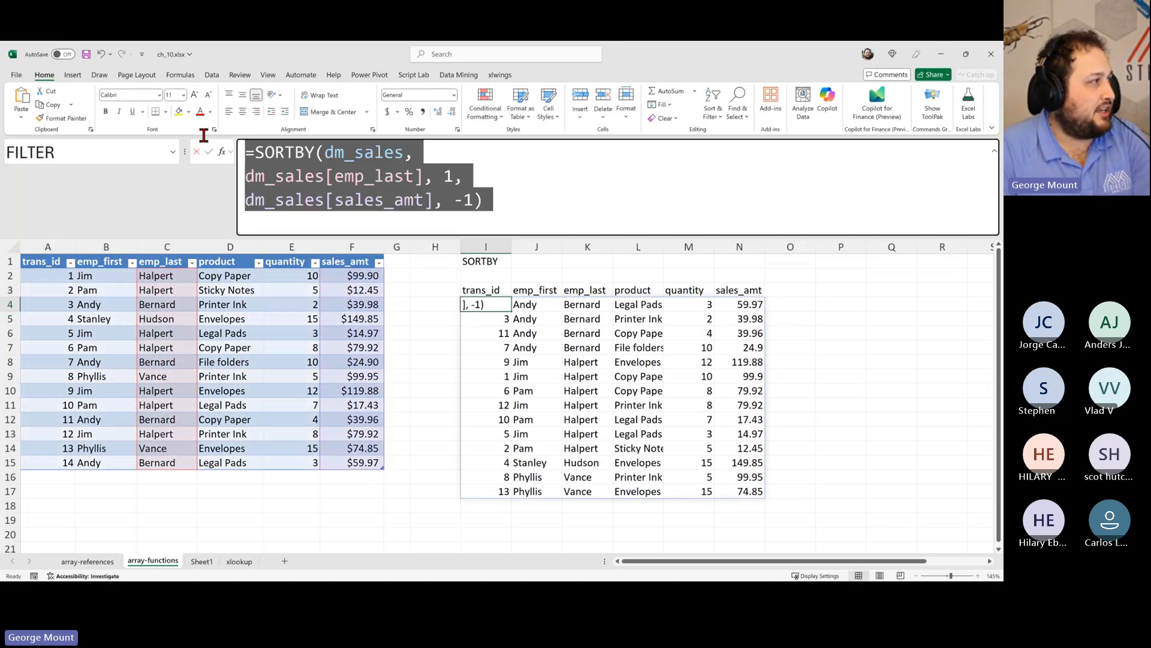
key(Escape)
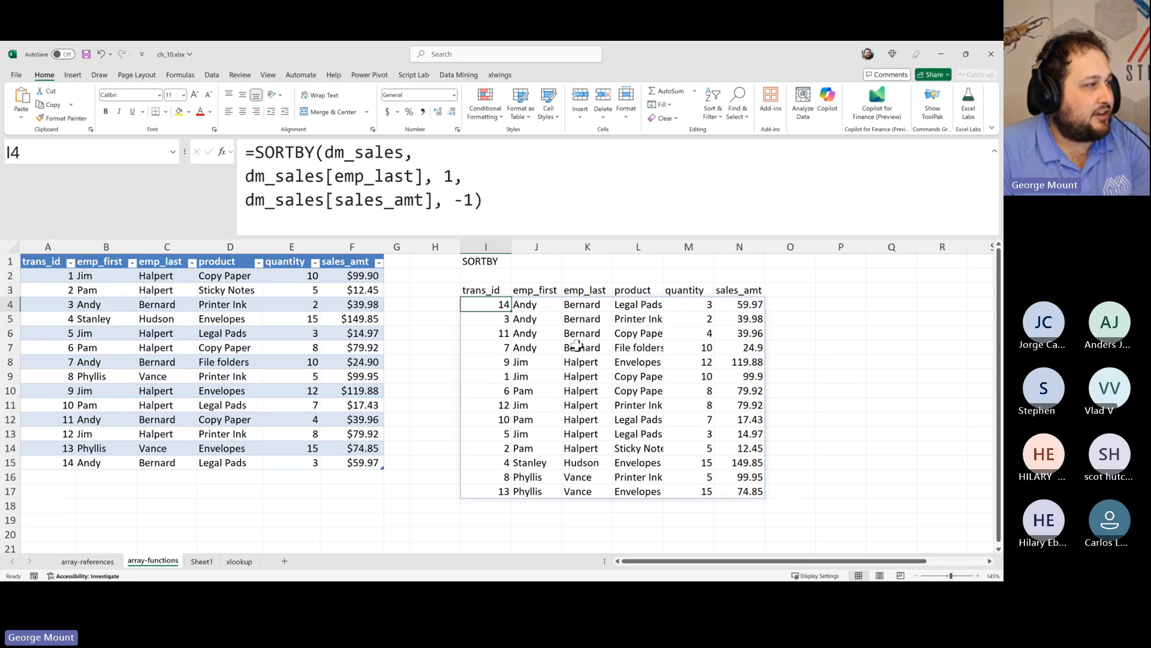
- Check the sorted output by comparing the first emp_last group in K4:K7 with its sales_amt values in column N
click(580, 303)
drag(581, 298, 583, 347)
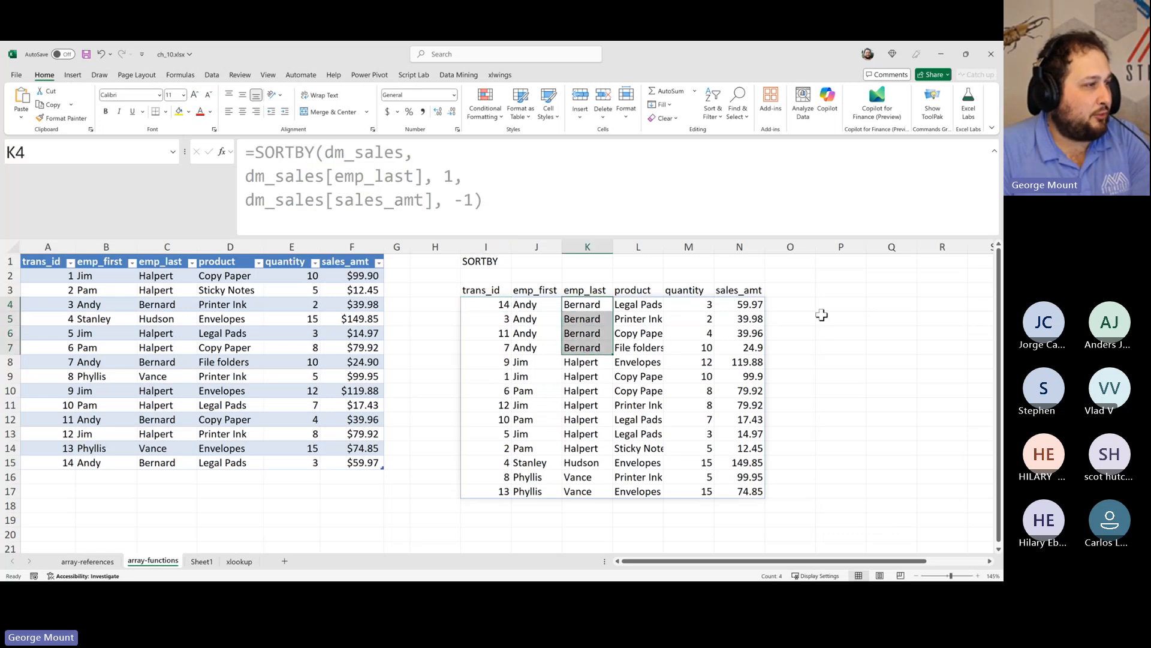
drag(738, 304, 730, 345)
click(757, 362)
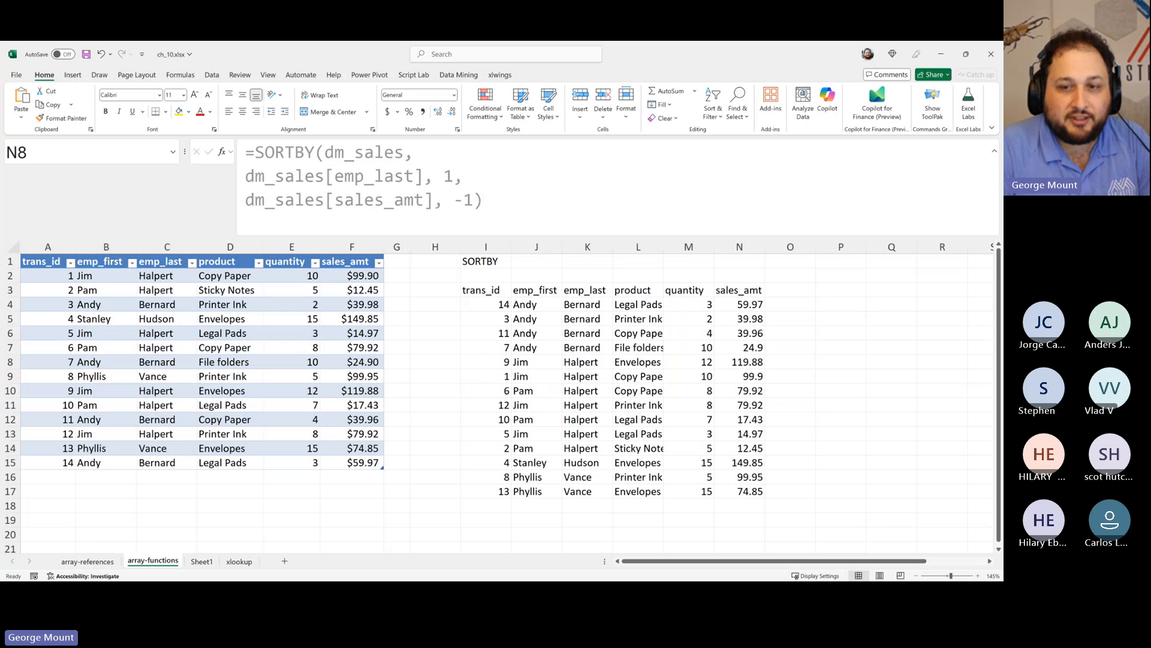
click(502, 416)
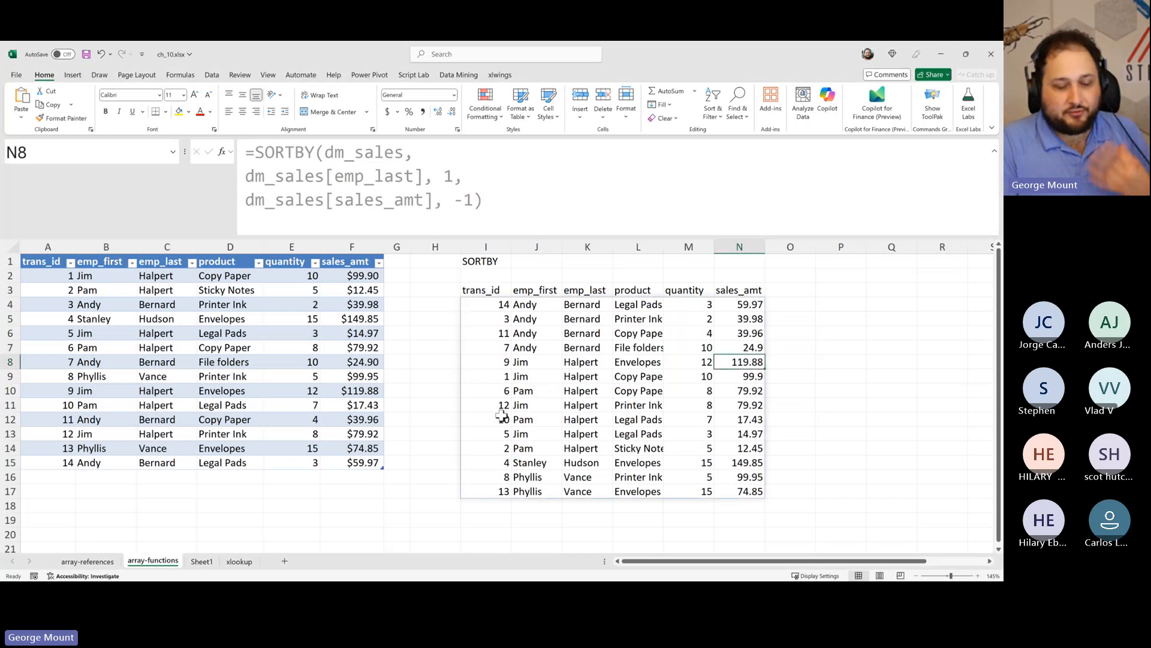
- View the Custom Sort settings for the dm_sales table and close them without sorting
click(203, 362)
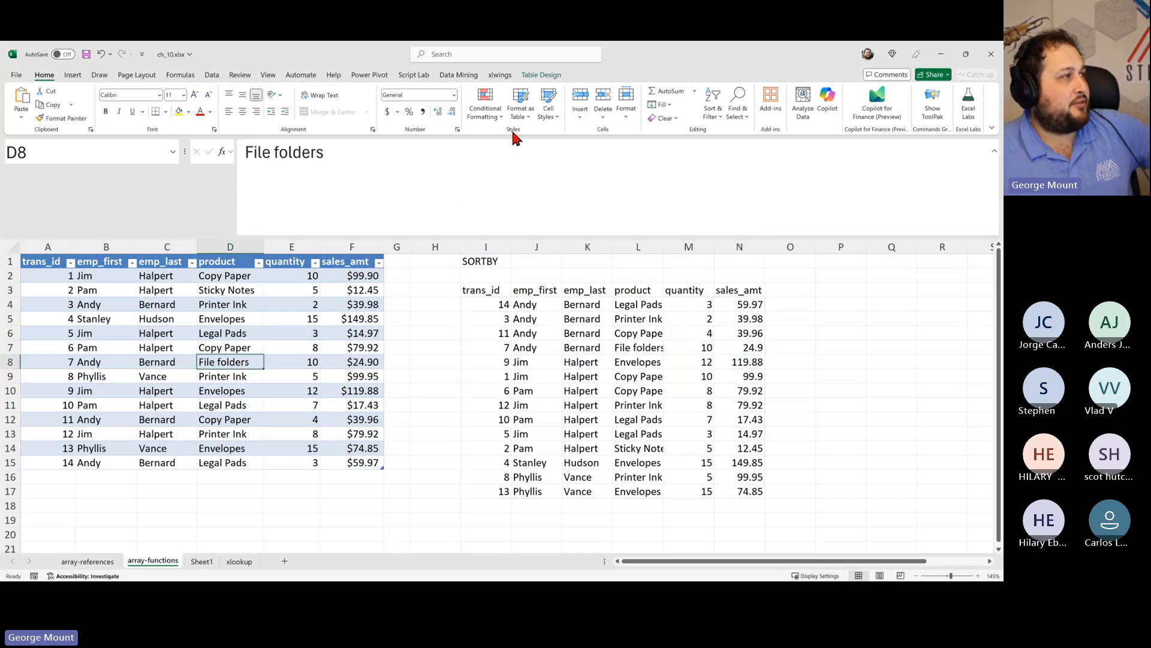
click(712, 106)
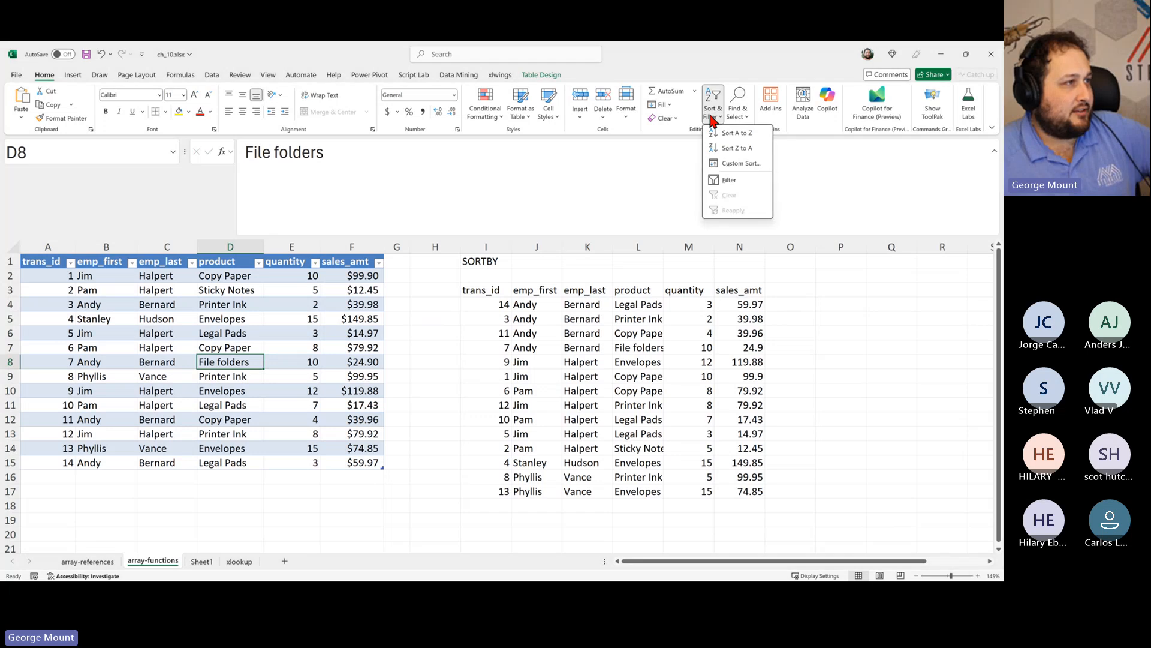
click(741, 166)
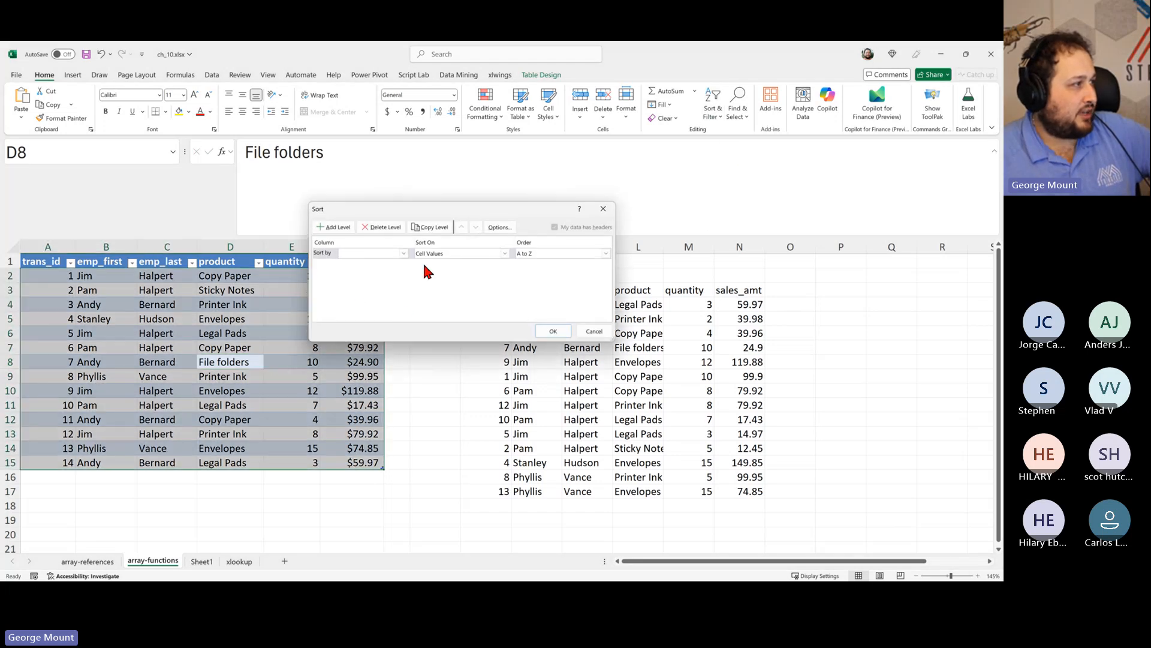
click(589, 331)
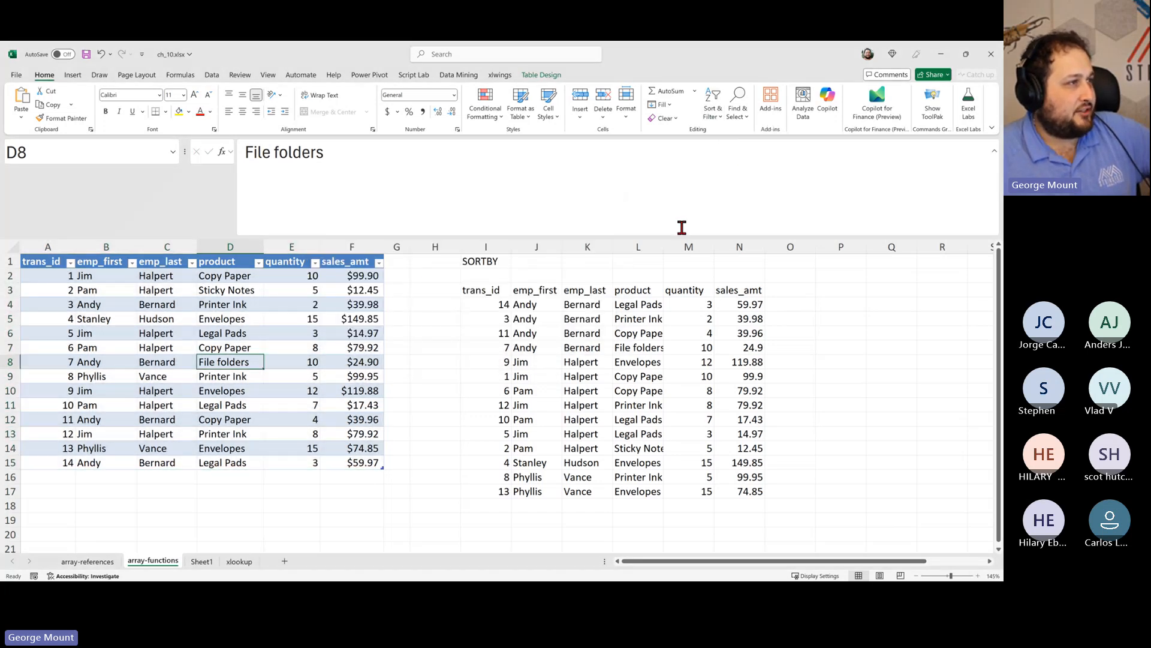
- View the sort and filter options of the table's sales_amt and product columns without applying any
click(379, 264)
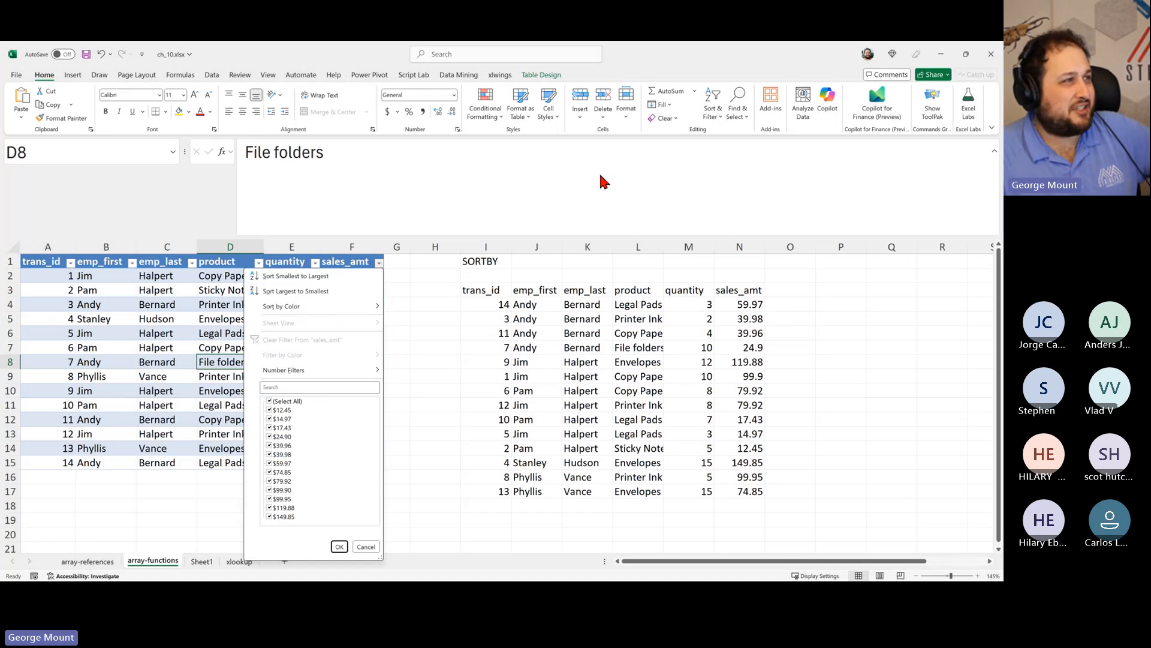
click(712, 110)
key(Escape)
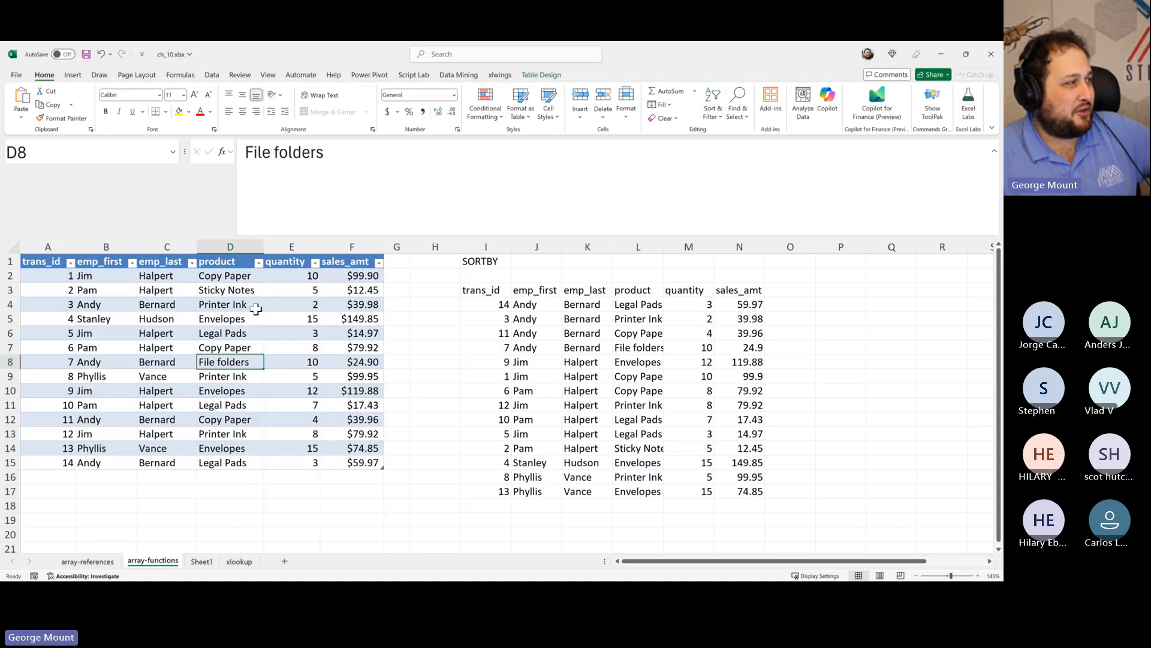
click(379, 263)
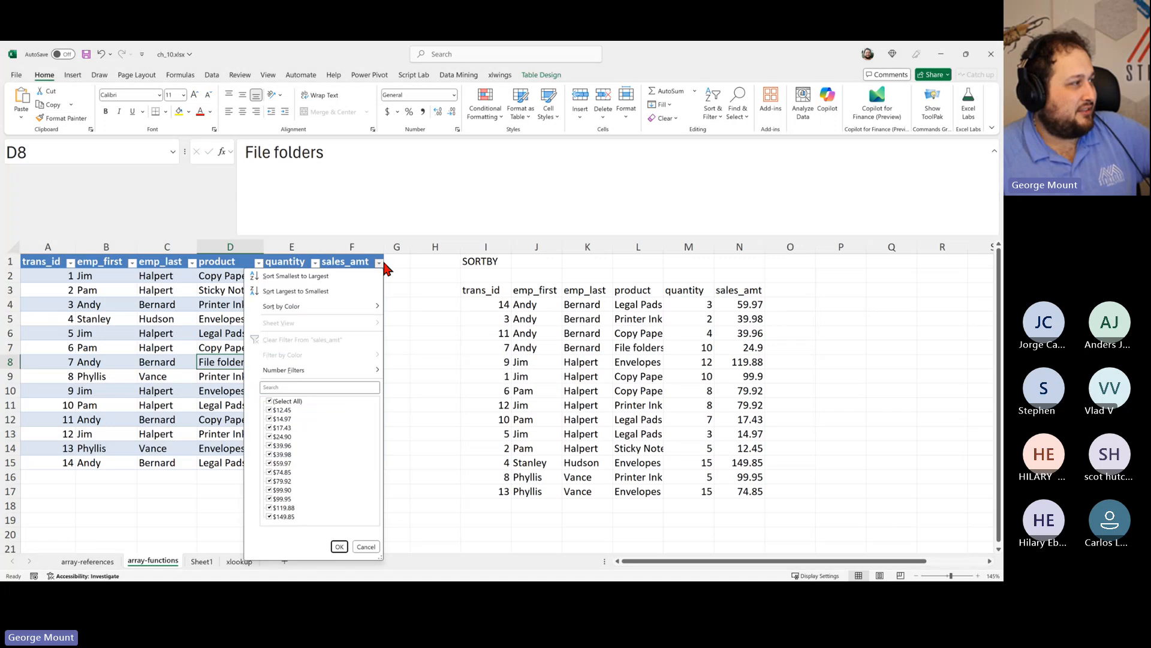
key(Escape)
click(258, 263)
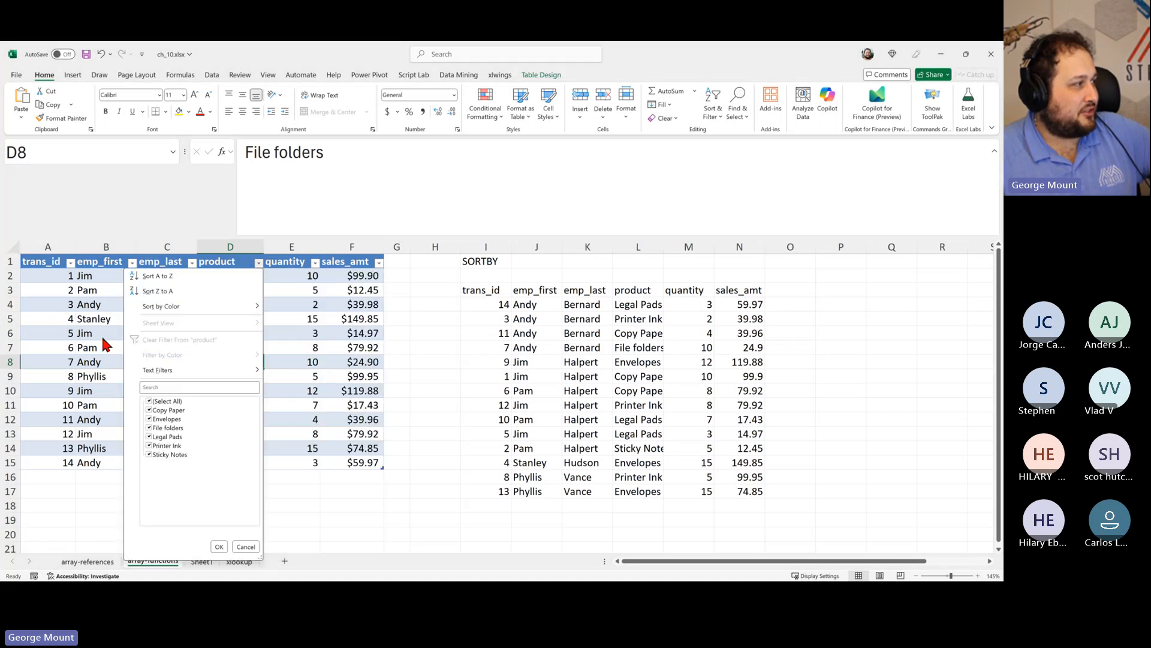
click(219, 547)
- Reopen the Custom Sort dialog from the product column to review its sort levels, and cancel it
click(707, 113)
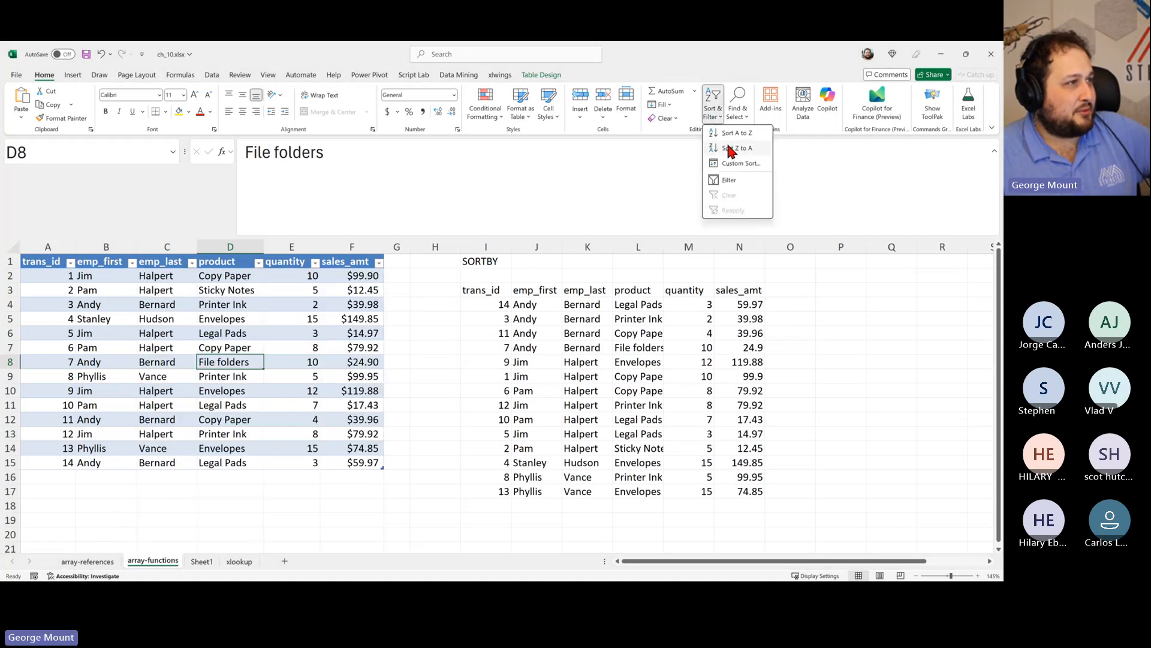
click(735, 168)
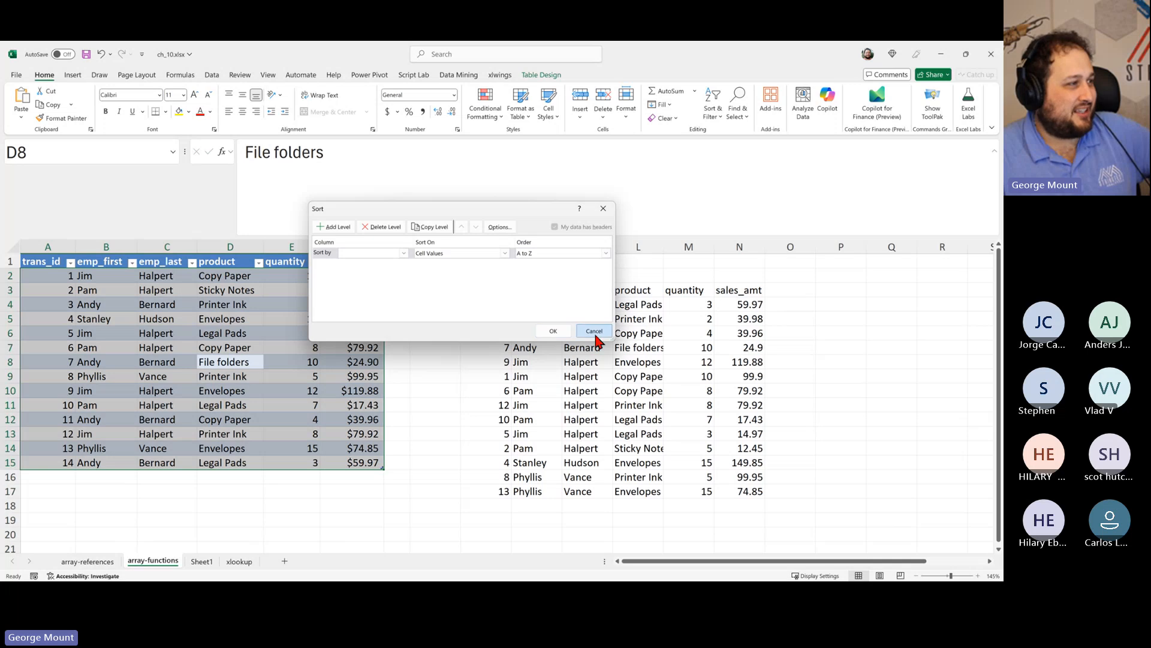
click(594, 331)
- View the sort and filter options of the table's quantity and emp_last columns without applying any
click(357, 333)
click(315, 262)
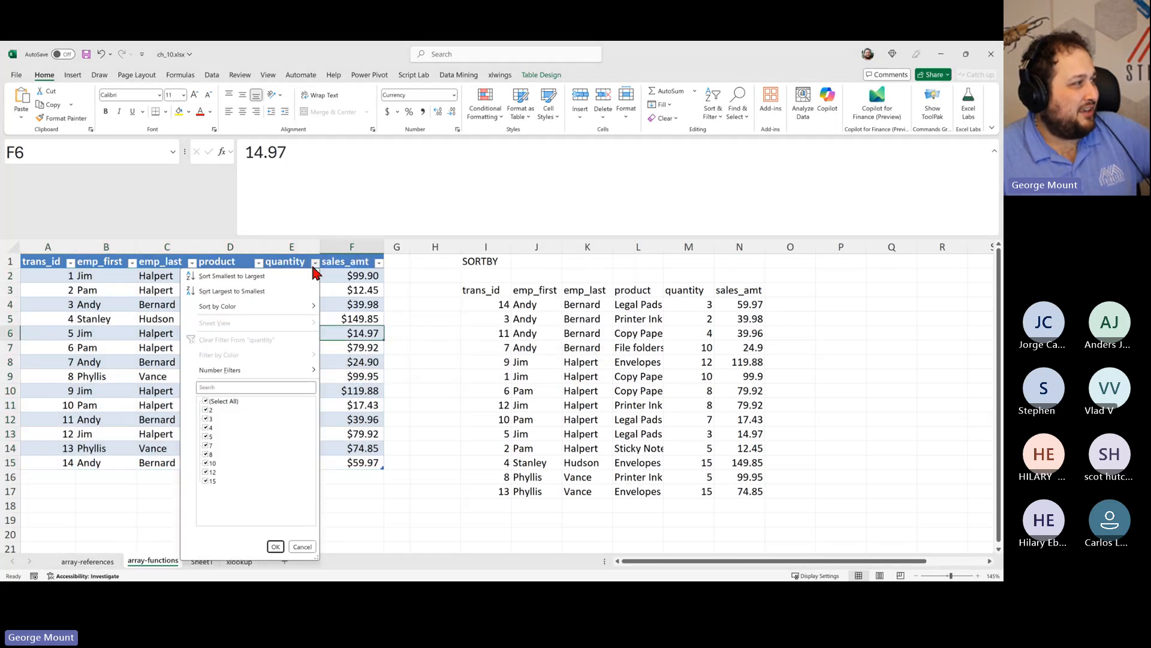
key(Escape)
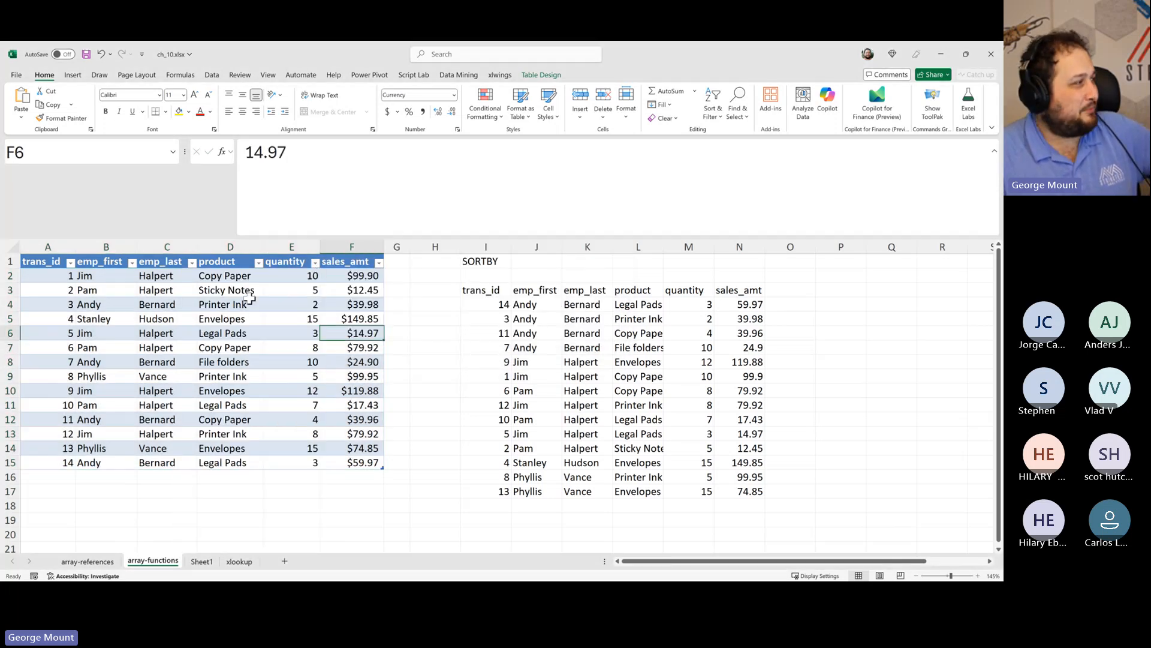
scroll(208, 360, down, 4)
scroll(207, 360, up, 4)
click(175, 292)
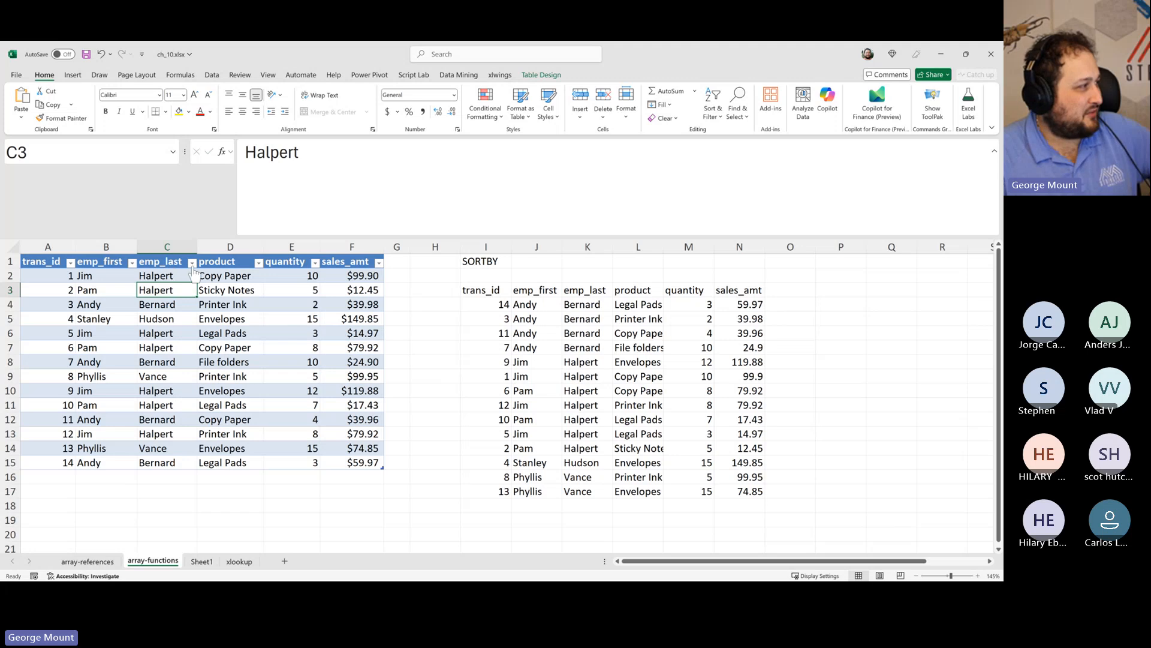
click(192, 263)
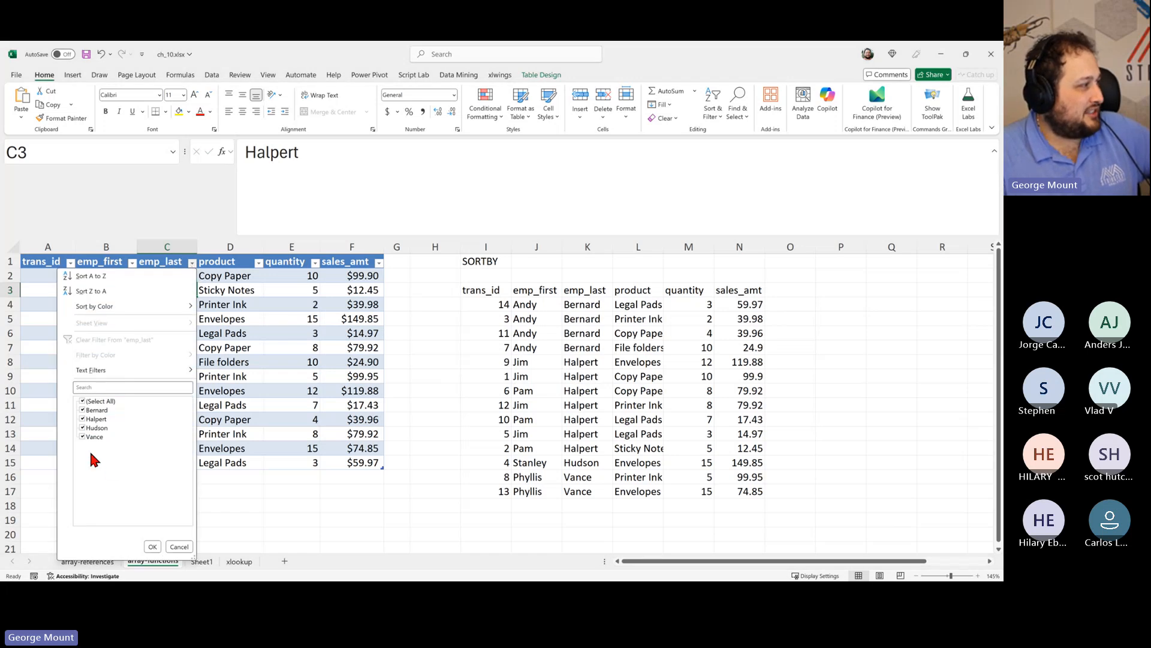
click(474, 304)
click(474, 290)
click(478, 262)
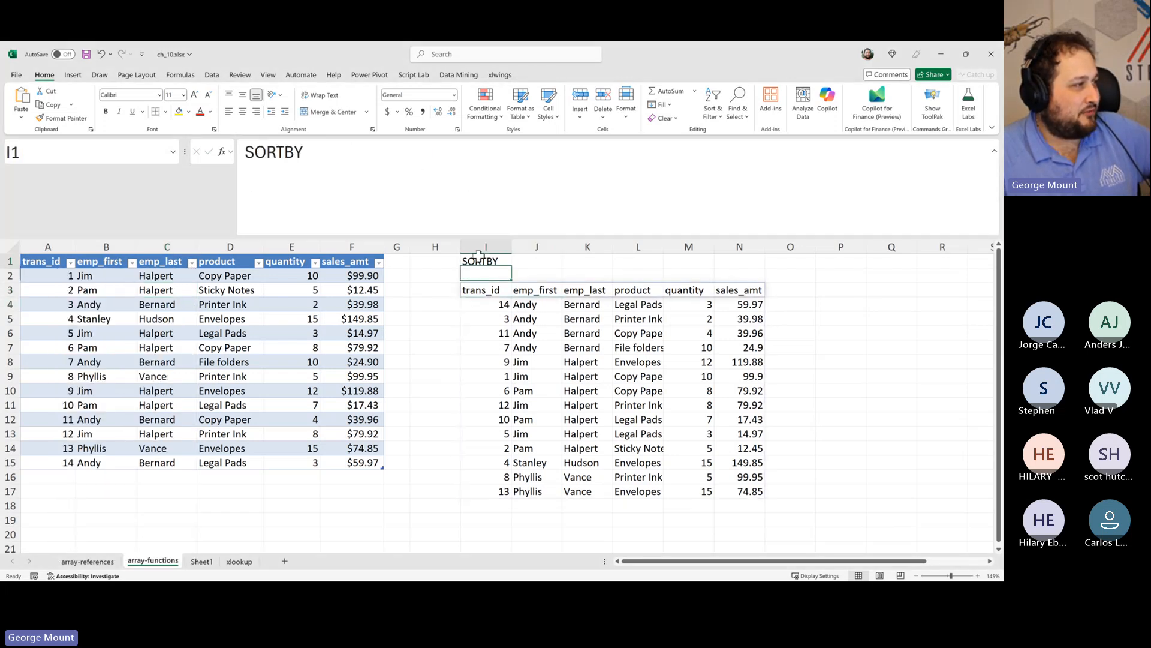
scroll(517, 343, down, 4)
scroll(516, 347, up, 4)
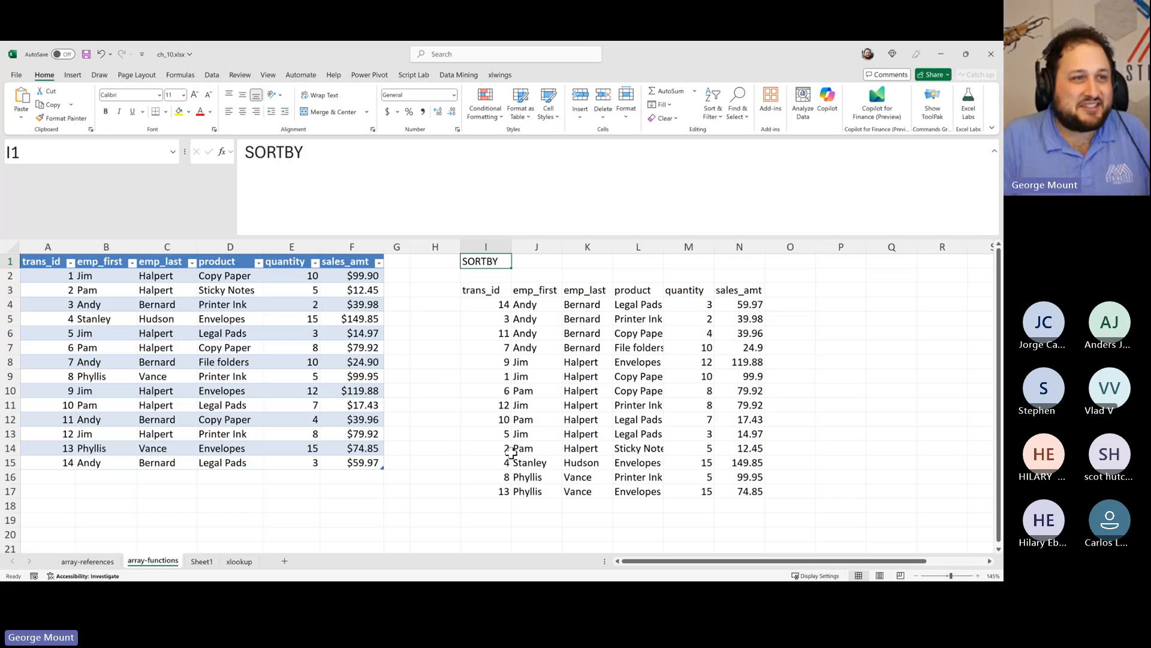
- Switch to the xlookup sheet and shrink the formula bar to a single line
click(239, 561)
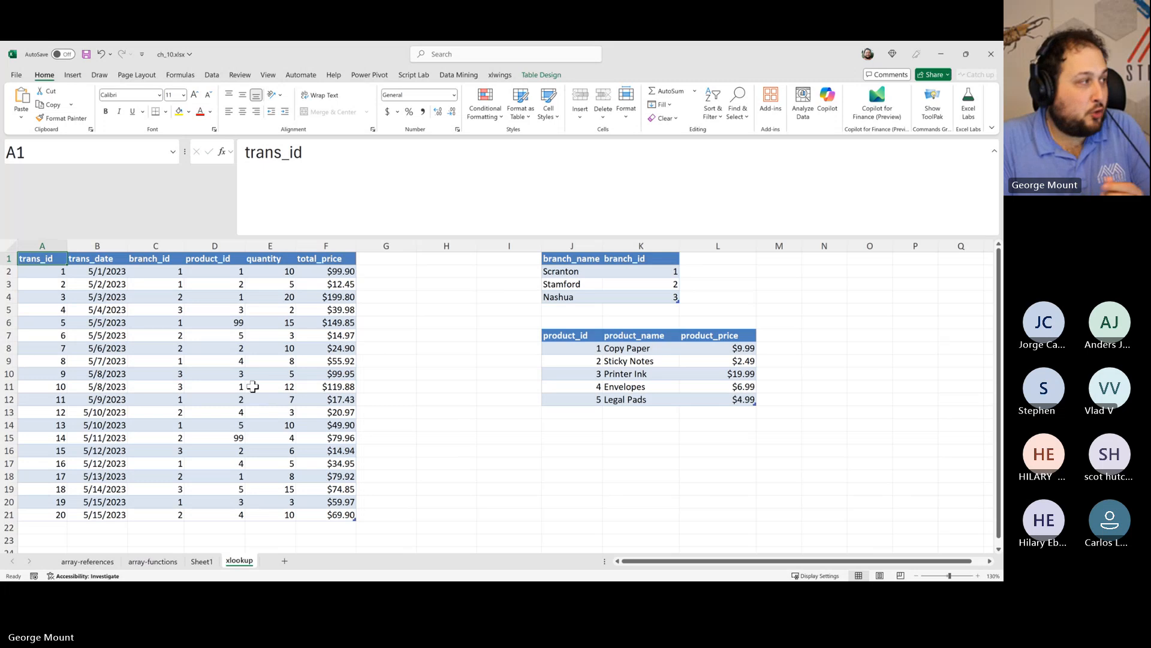
click(456, 348)
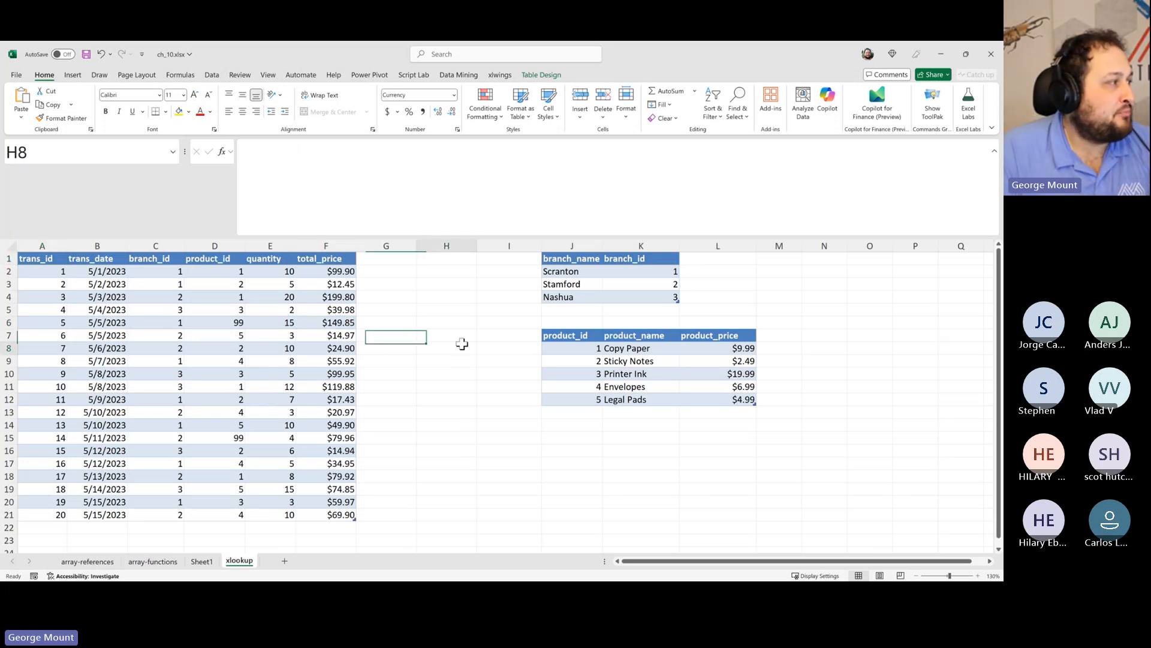
click(606, 514)
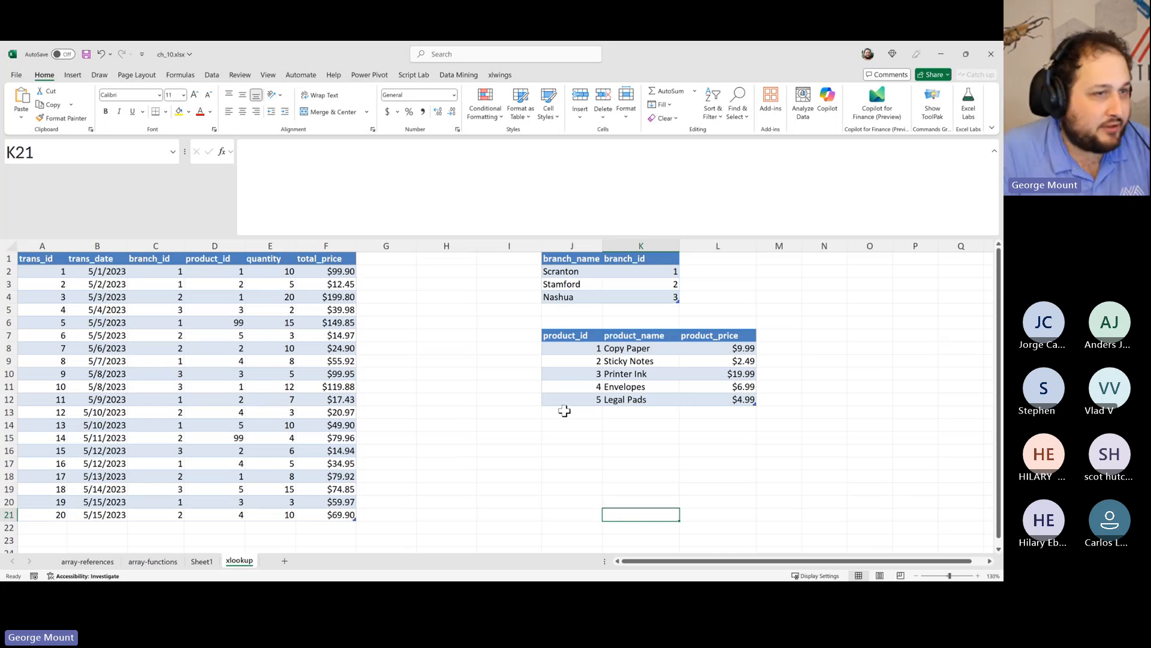
ctrl+scroll(545, 431, down, 1)
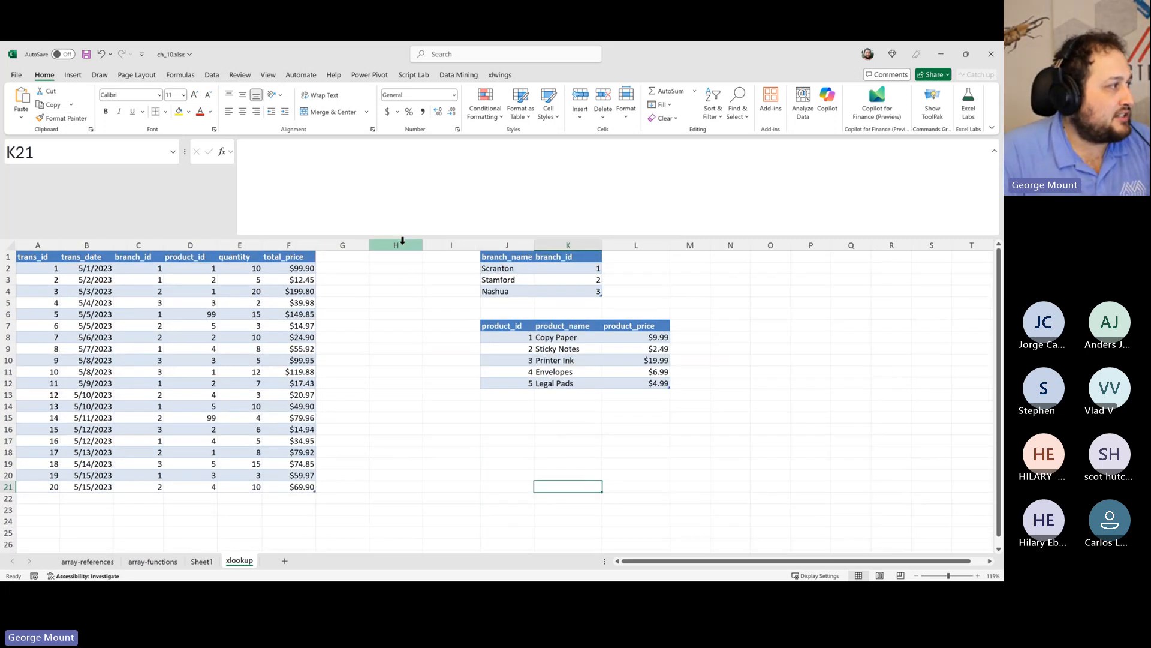
drag(404, 236, 399, 167)
click(339, 312)
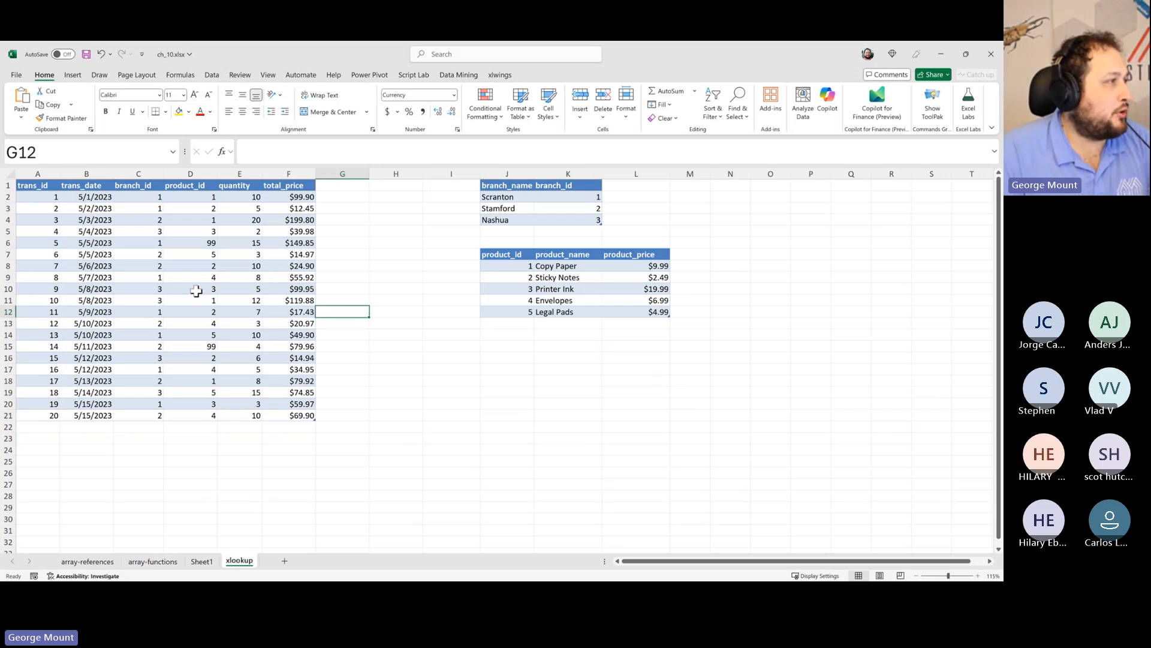
- Examine the transactions table alongside the branch and product lookup tables on the xlookup sheet
ctrl+scroll(197, 292, up, 1)
click(228, 302)
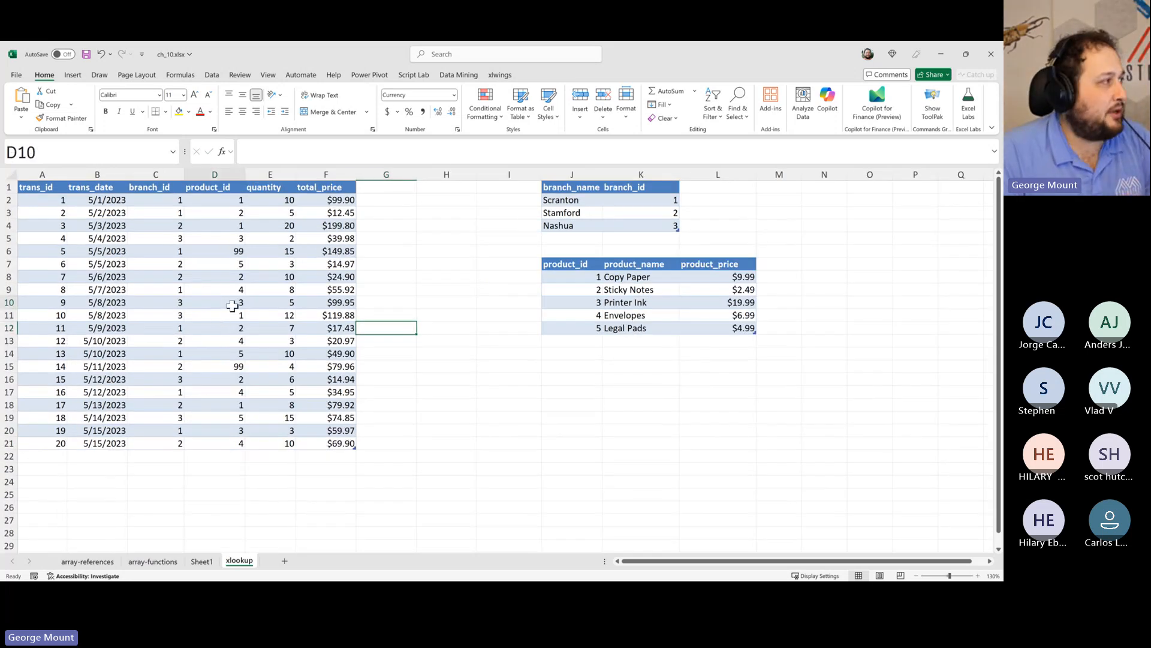
click(635, 303)
click(617, 225)
click(269, 226)
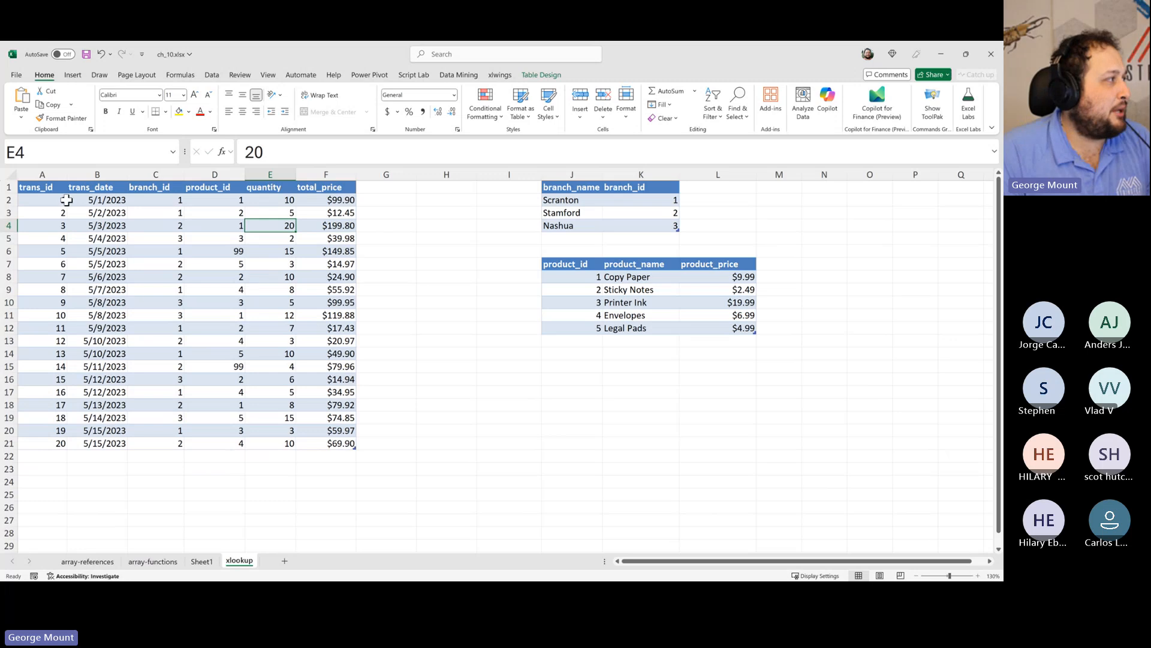
- Compare the product_id column of the transactions table with the IDs, names and prices in the product lookup table
drag(64, 199, 240, 392)
drag(644, 202, 656, 226)
drag(572, 277, 577, 324)
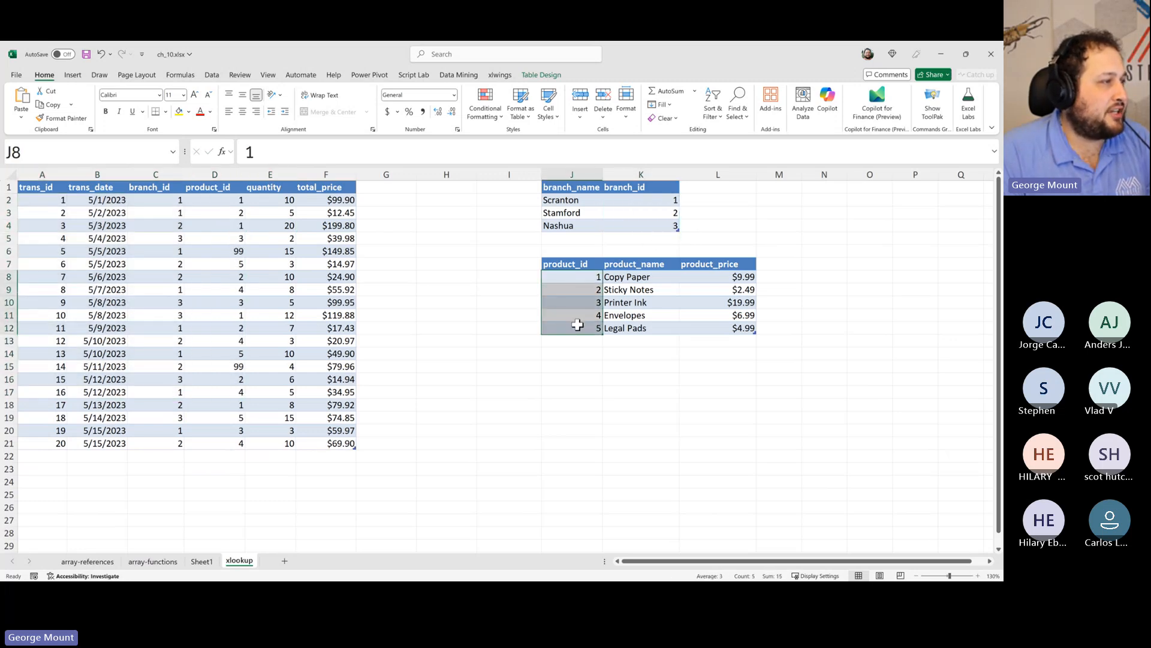
click(445, 239)
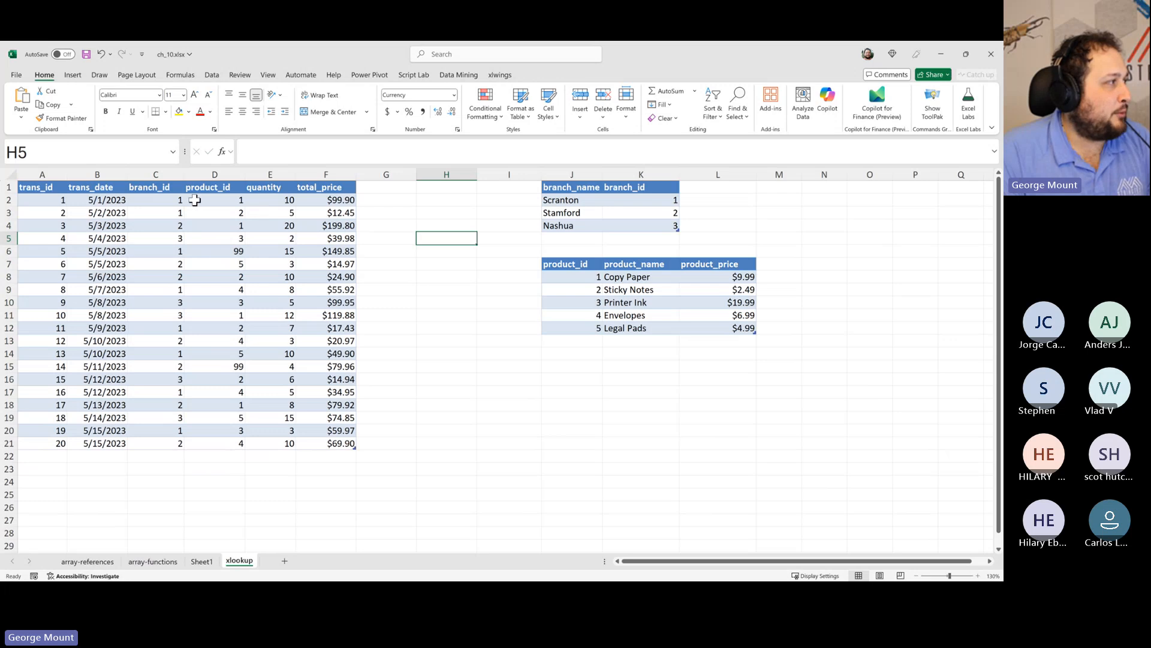
drag(242, 200, 213, 405)
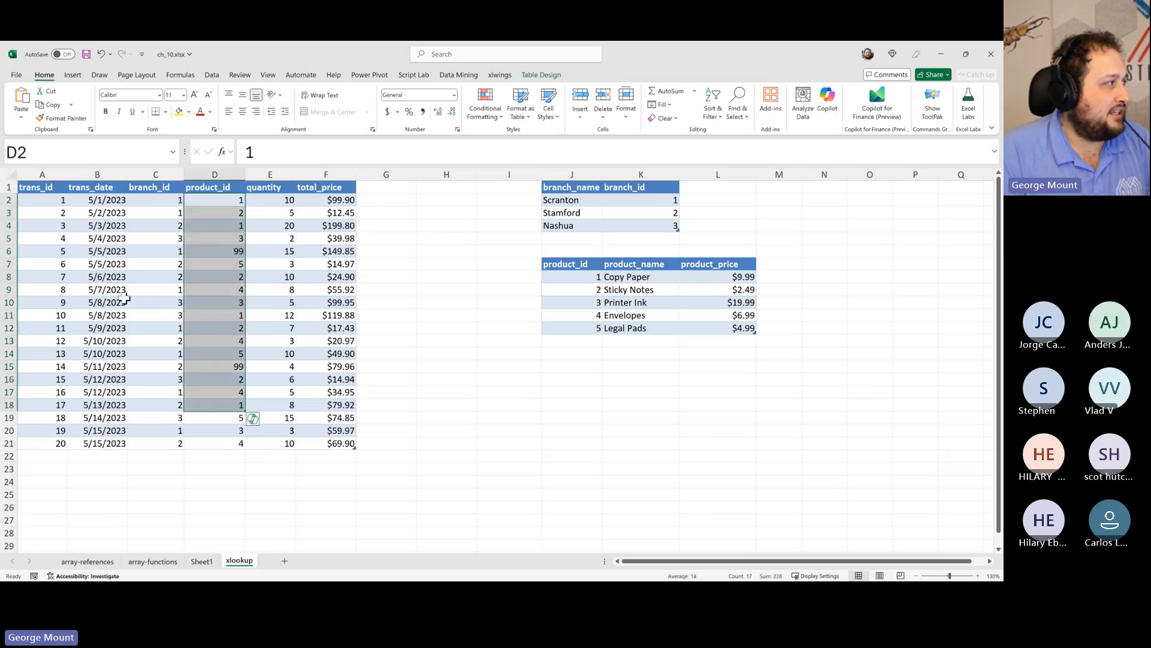
click(239, 264)
drag(217, 191, 204, 436)
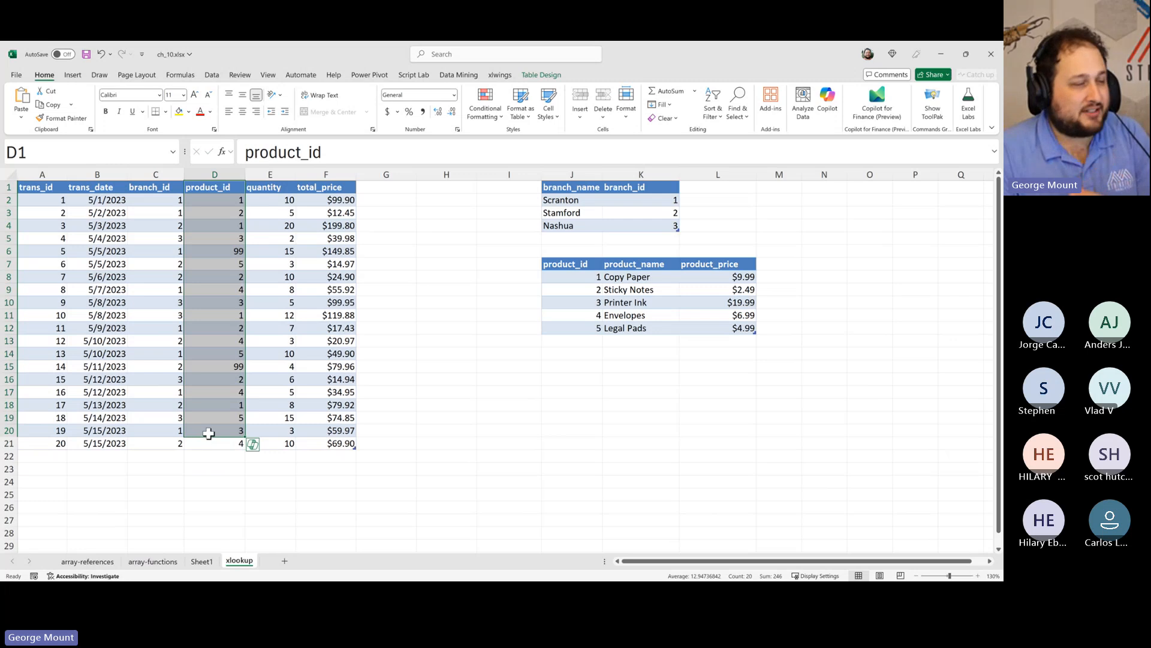
click(643, 282)
drag(645, 288, 719, 328)
click(705, 290)
click(654, 277)
drag(707, 280, 754, 314)
click(573, 302)
- Compare the transactions' branch_id column with the branch lookup table, and check the product_id 99 entry in D6
click(627, 226)
click(631, 207)
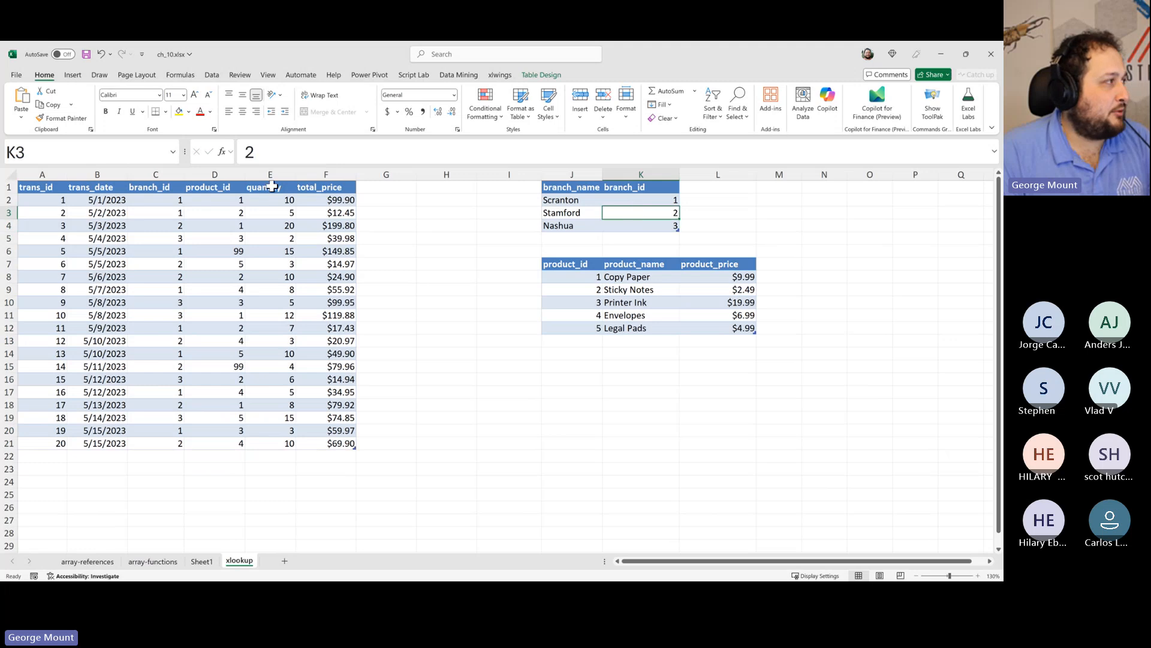
click(96, 251)
drag(155, 252, 157, 355)
click(158, 260)
click(157, 214)
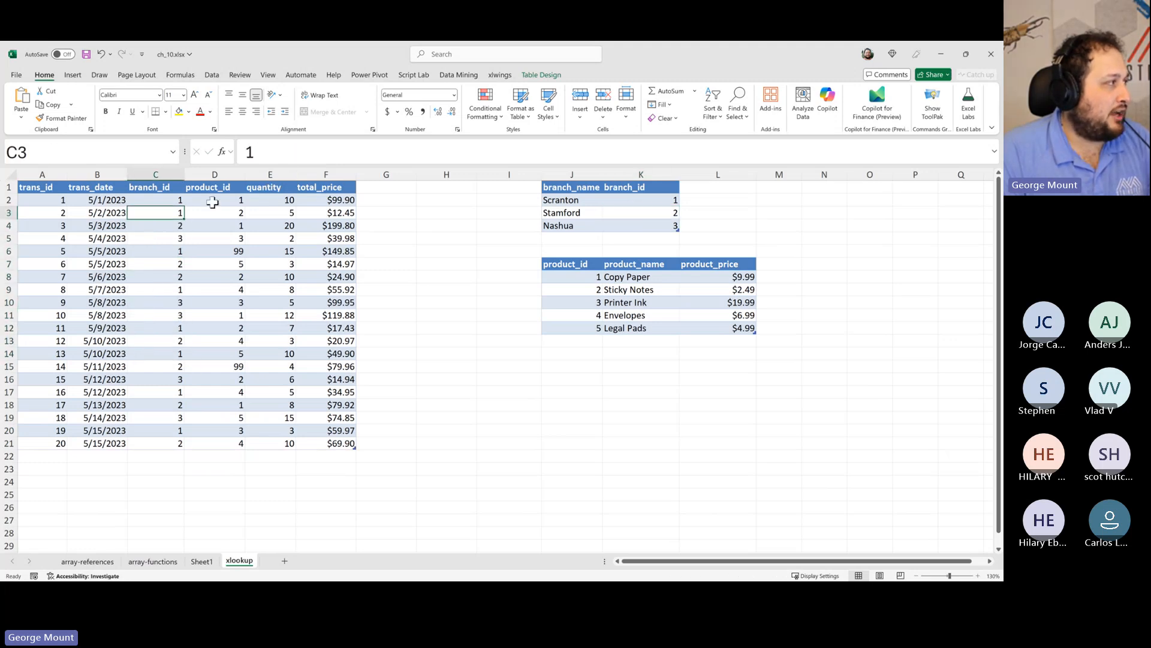
drag(590, 198, 588, 231)
click(220, 251)
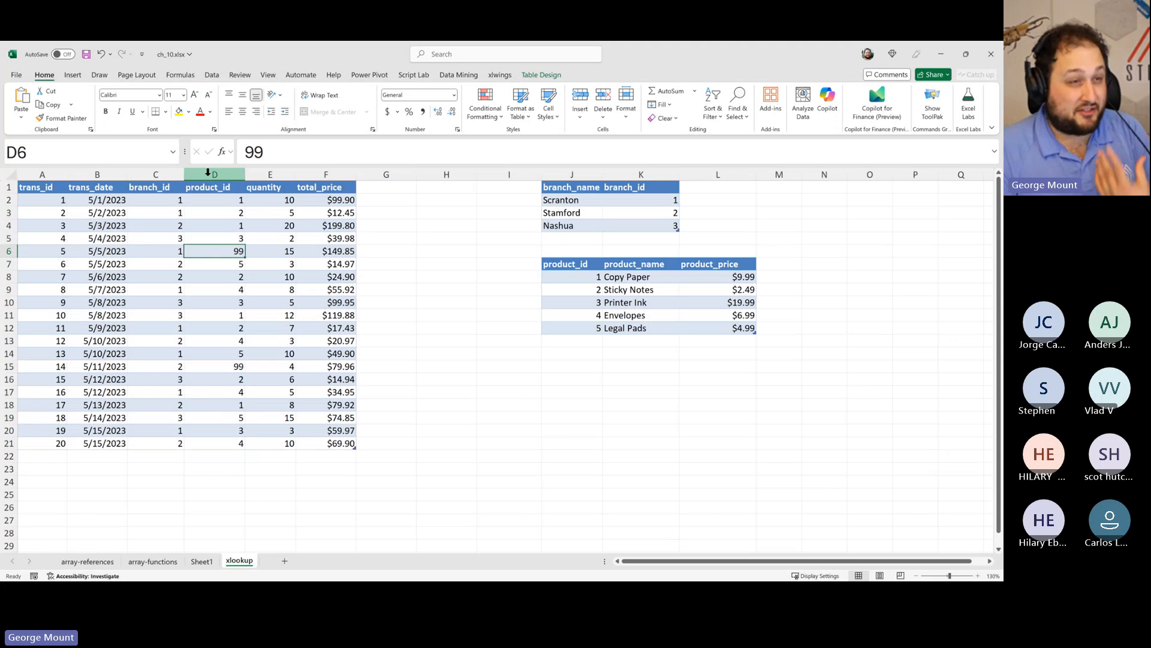
click(509, 225)
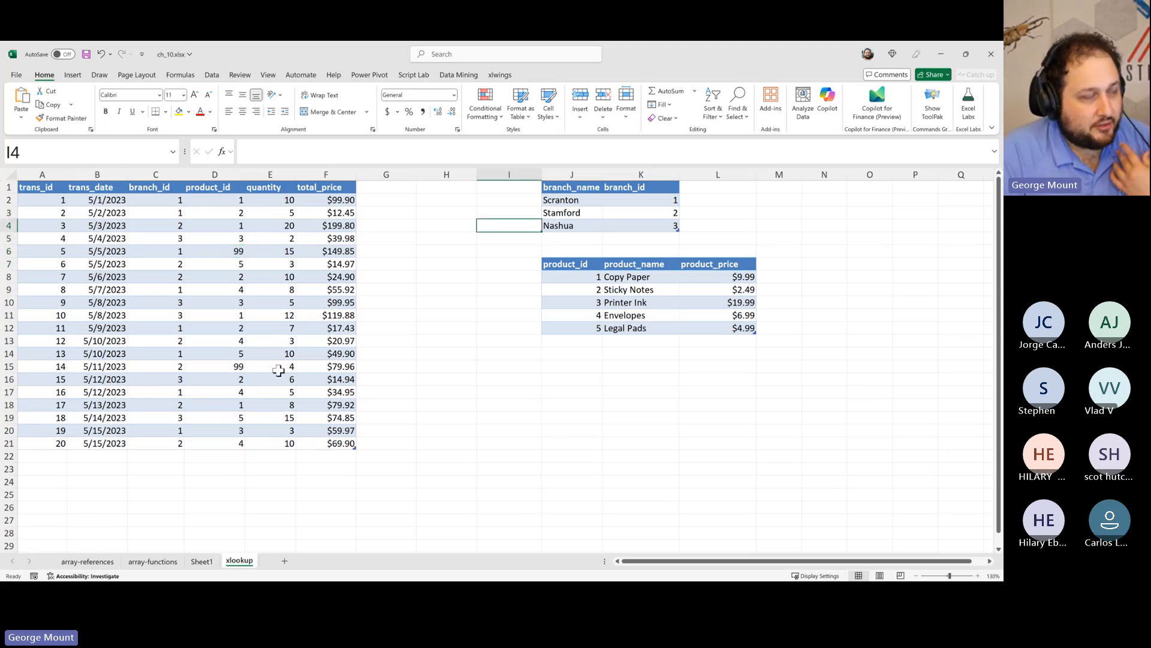
- Enter the note VLOOKUP INDEX/MATCH in cell J27 below the tables, and clear it again
drag(493, 378, 523, 410)
click(577, 532)
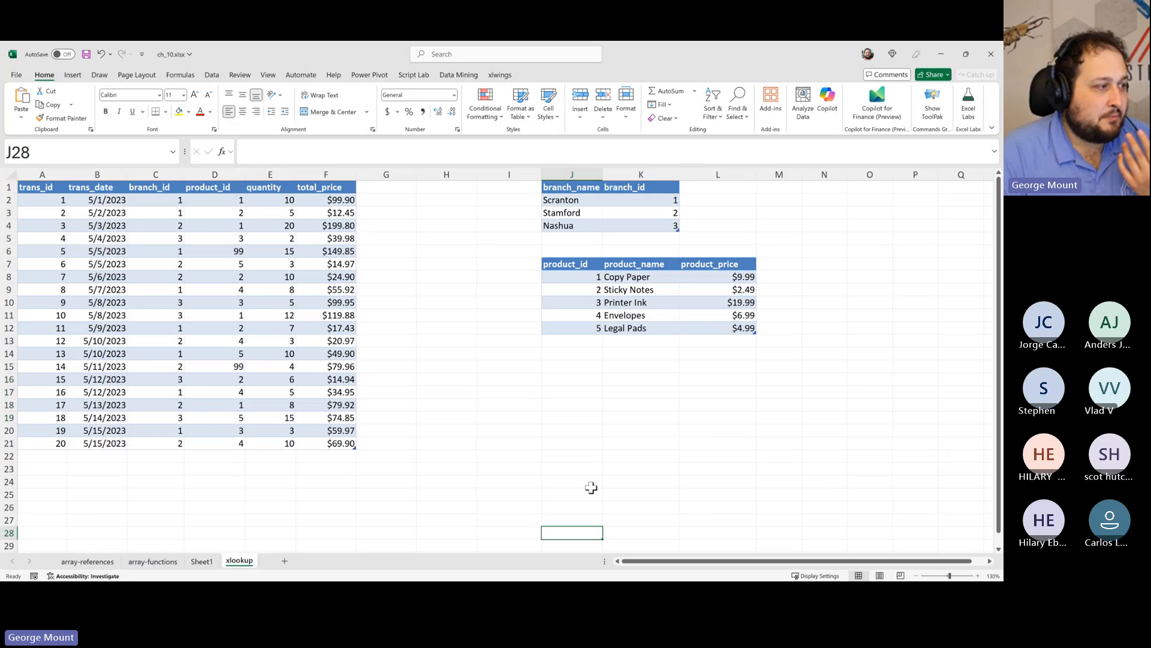
key(Up)
text(VLO)
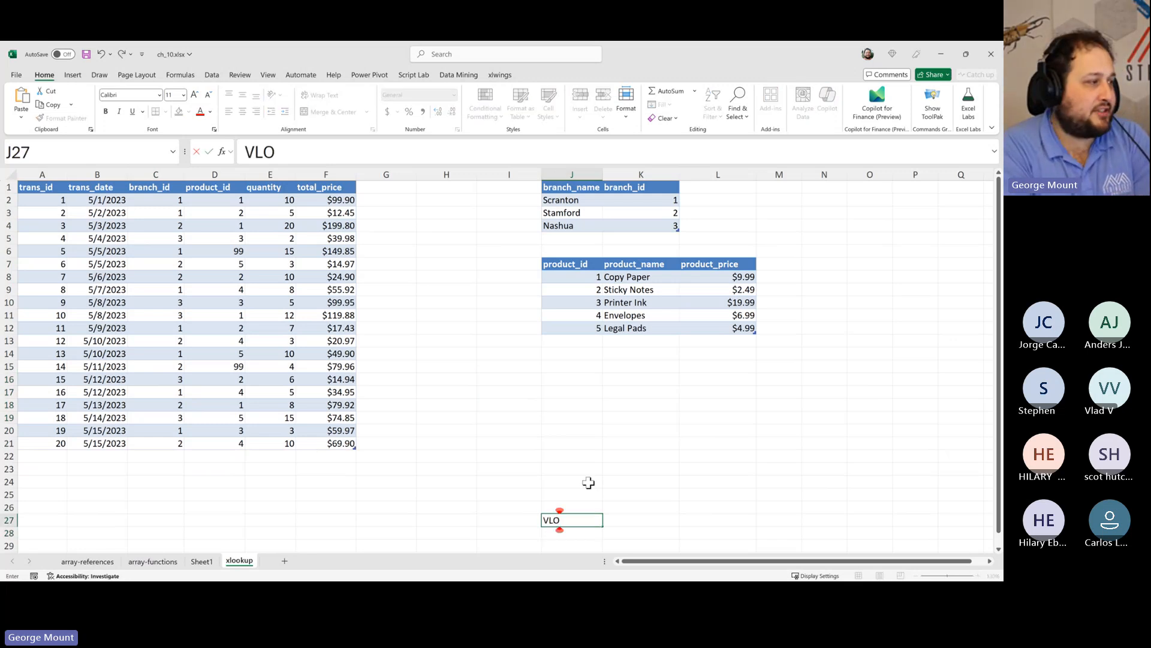
text(OKUP INDEX/MATCH)
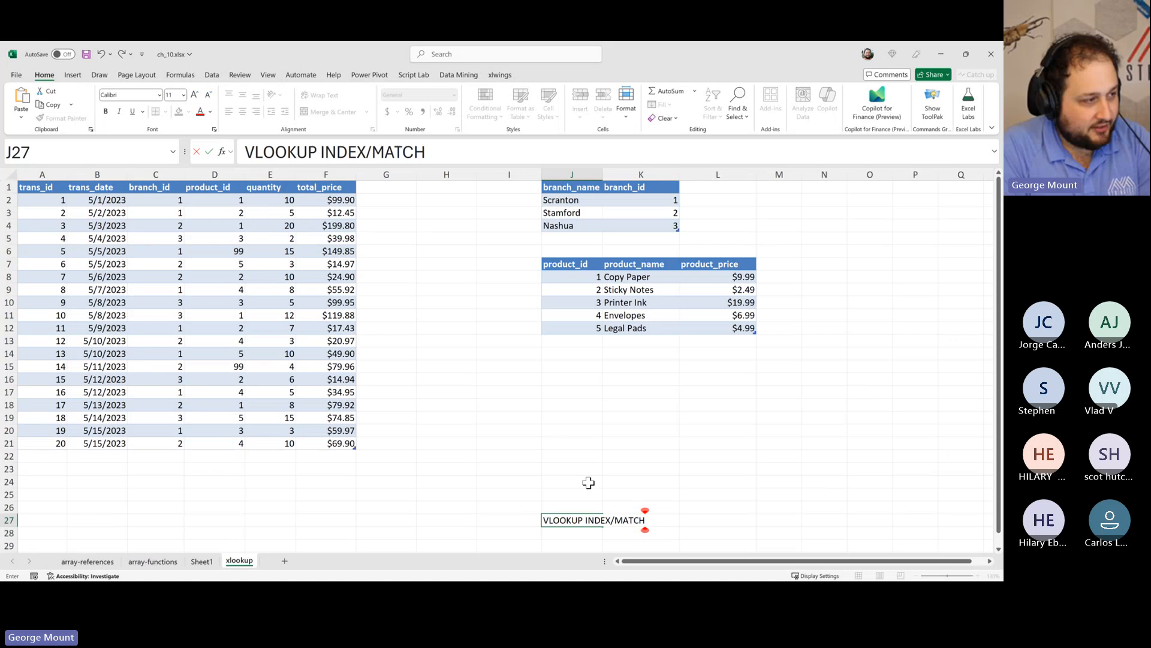
key(Up)
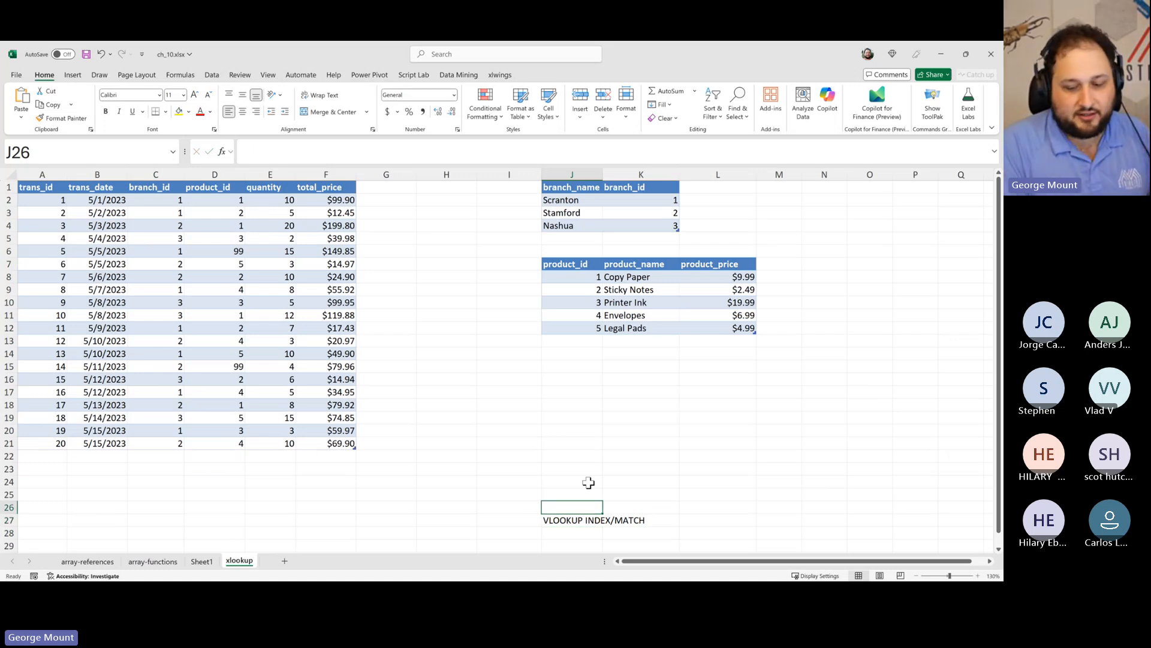
key(Down)
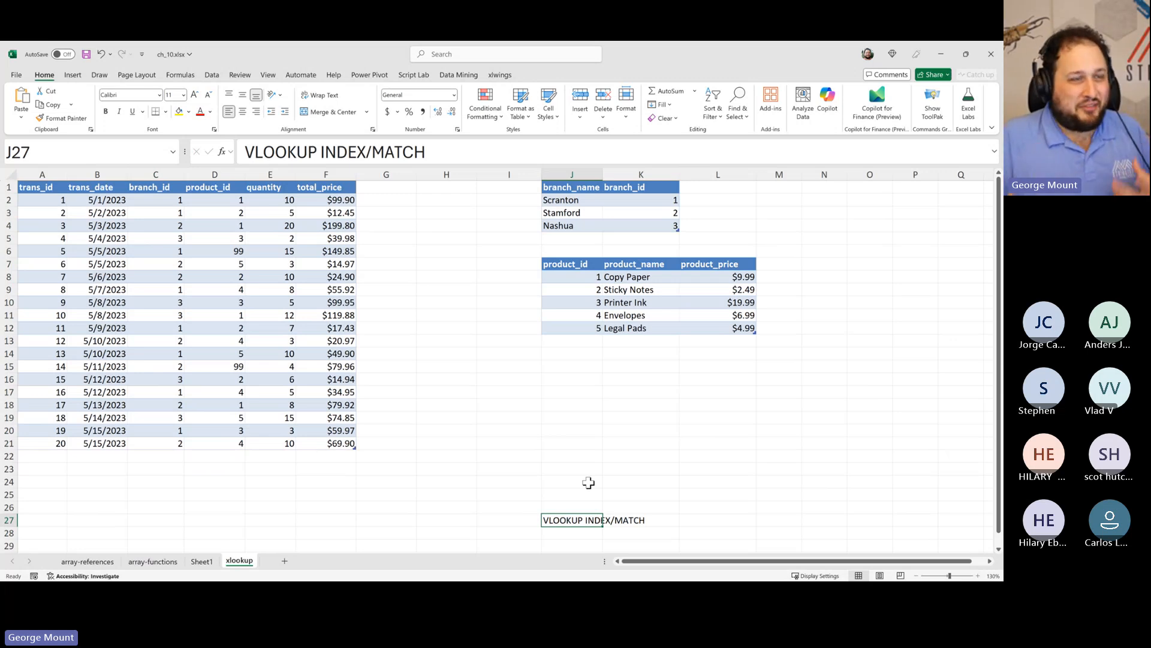
key(Delete)
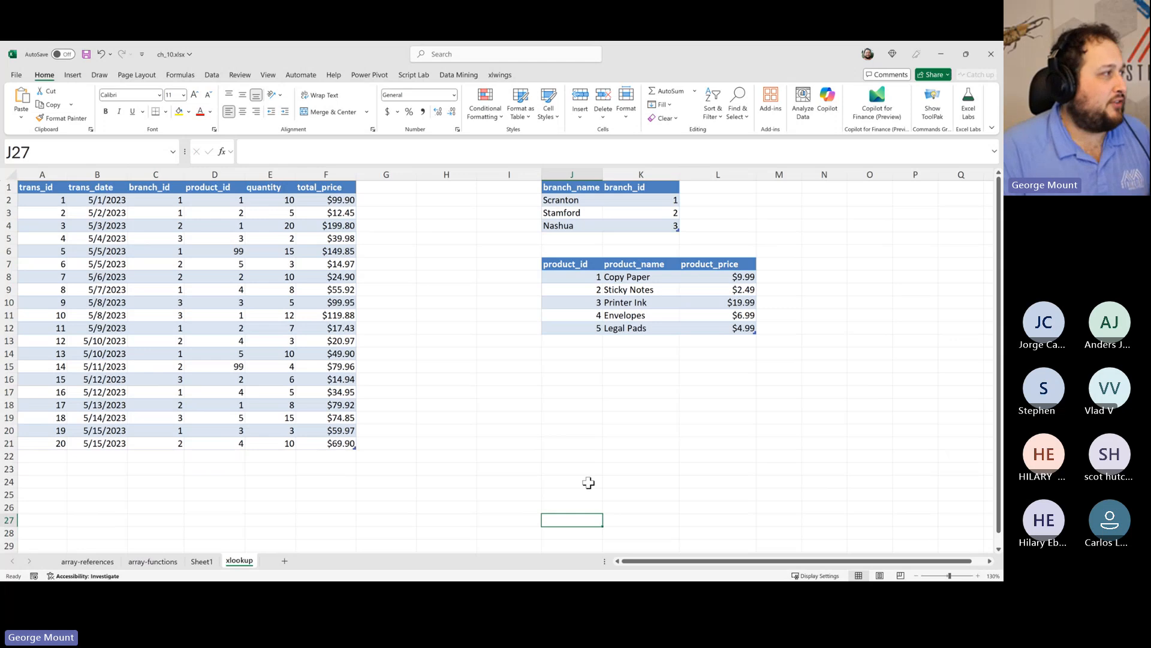
- Examine the empty column beside the transactions table, its branch_id values, and the lookup tables' ID and name columns
click(480, 227)
click(381, 189)
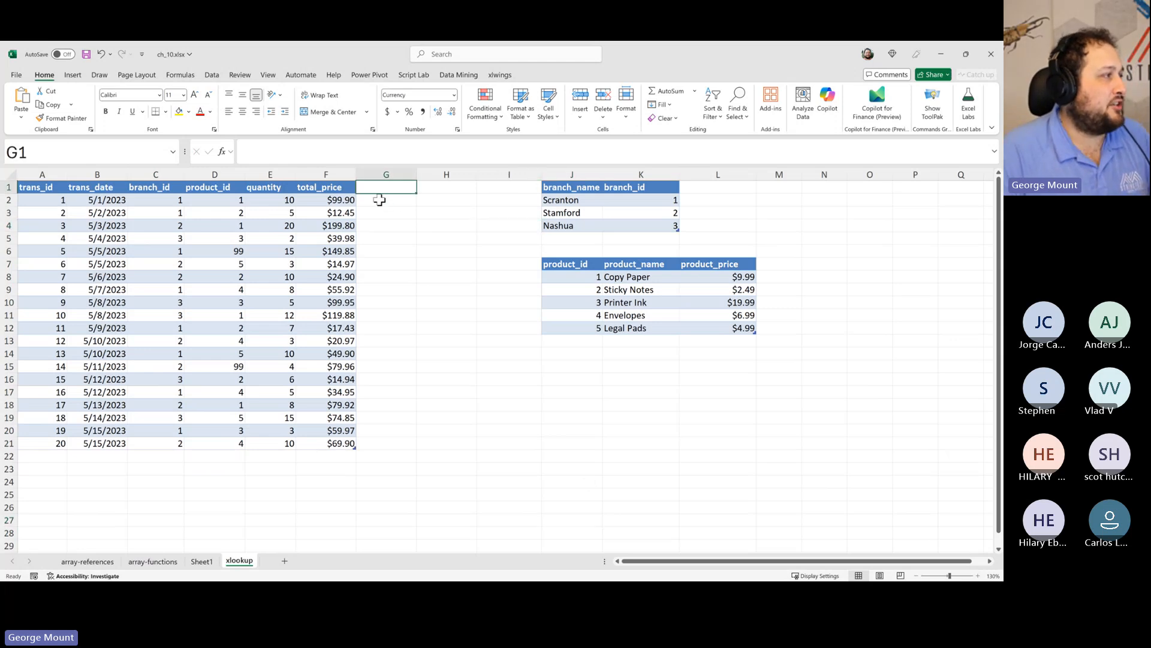
drag(379, 200, 381, 304)
click(166, 267)
drag(139, 203, 155, 354)
drag(561, 203, 568, 226)
drag(651, 277, 667, 301)
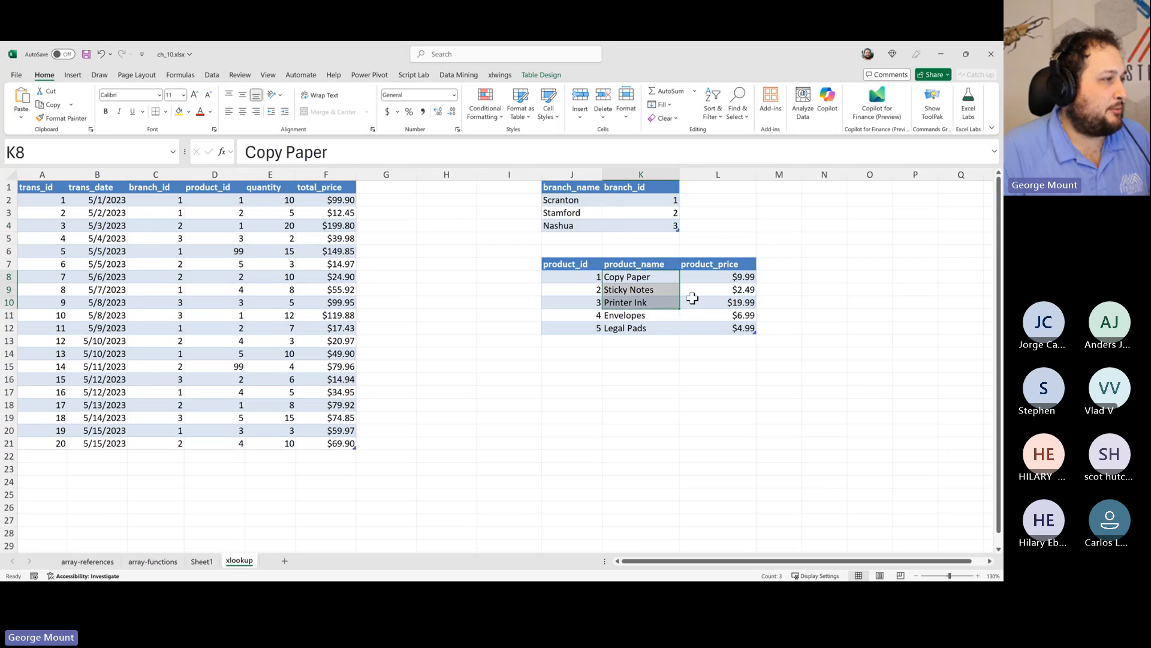
click(425, 313)
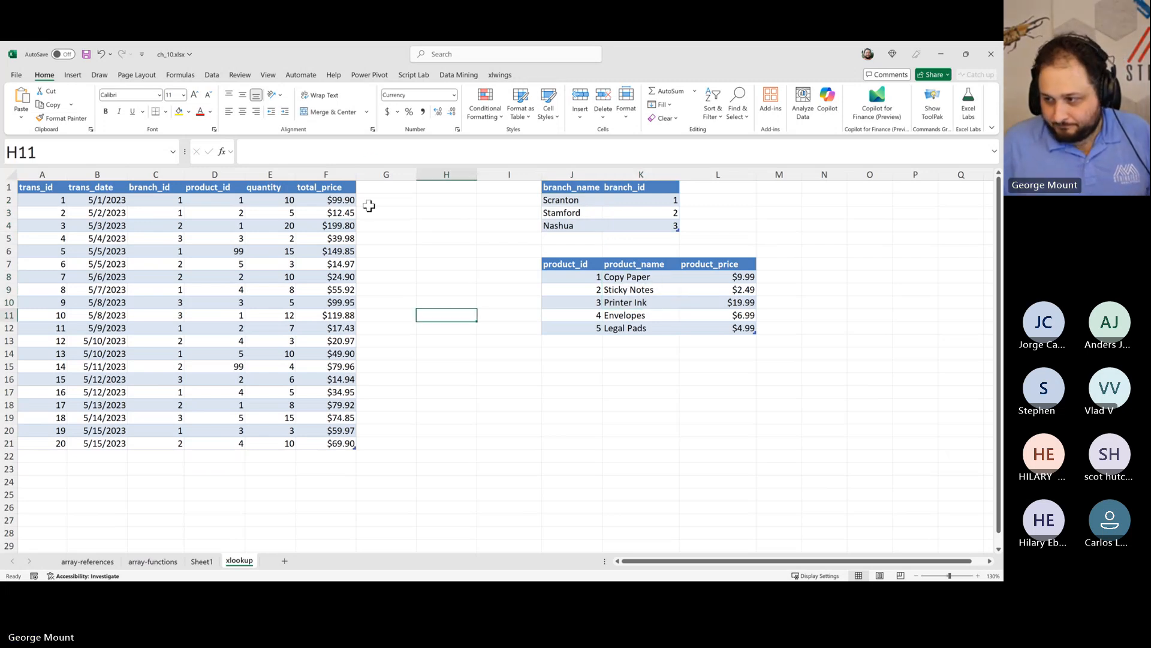
- Add a column headed "branch name" to the transactions table in G1
click(391, 177)
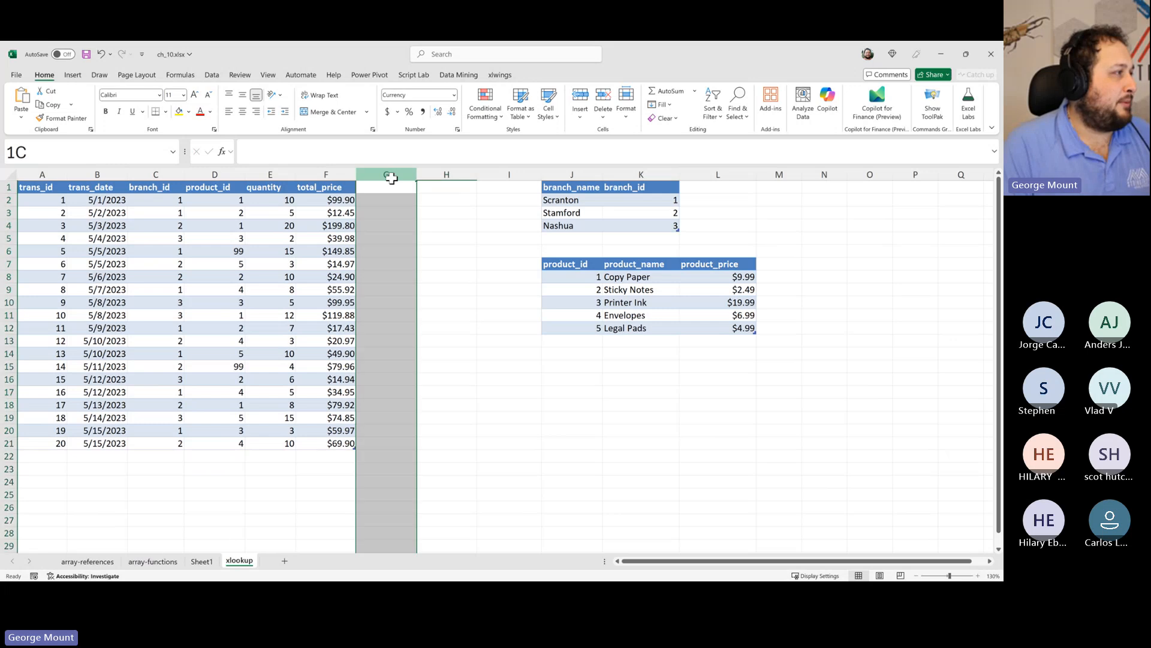
click(393, 187)
text(VLO)
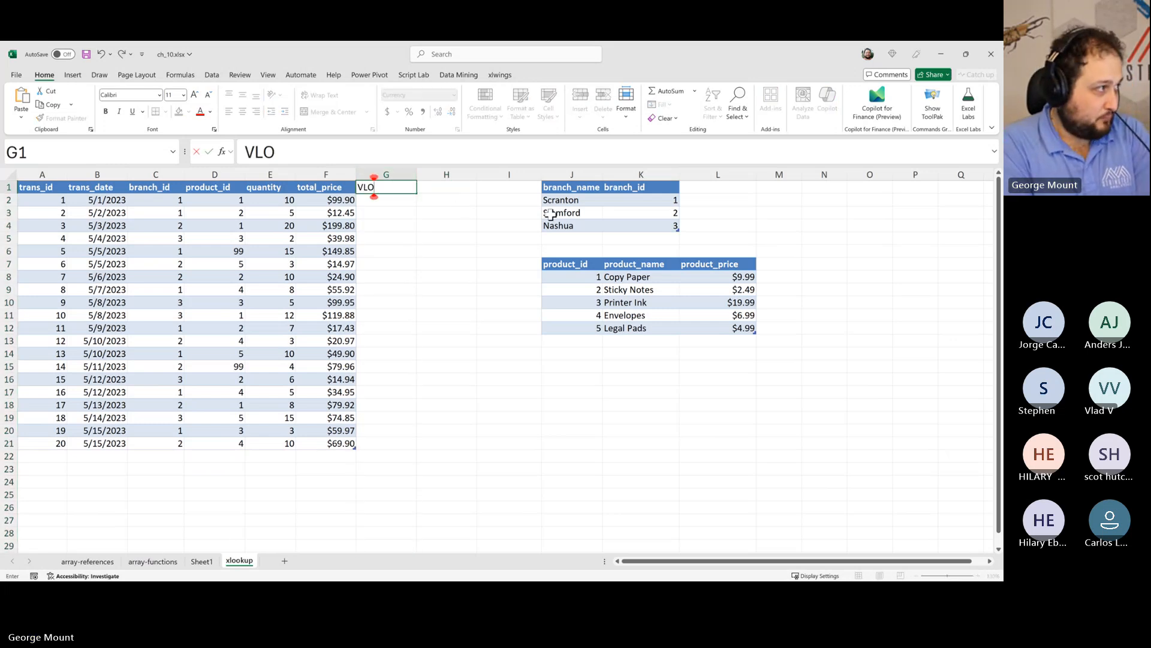
key(BackSpace)
key(BackSpace)
key(BackSpace)
text(branch name)
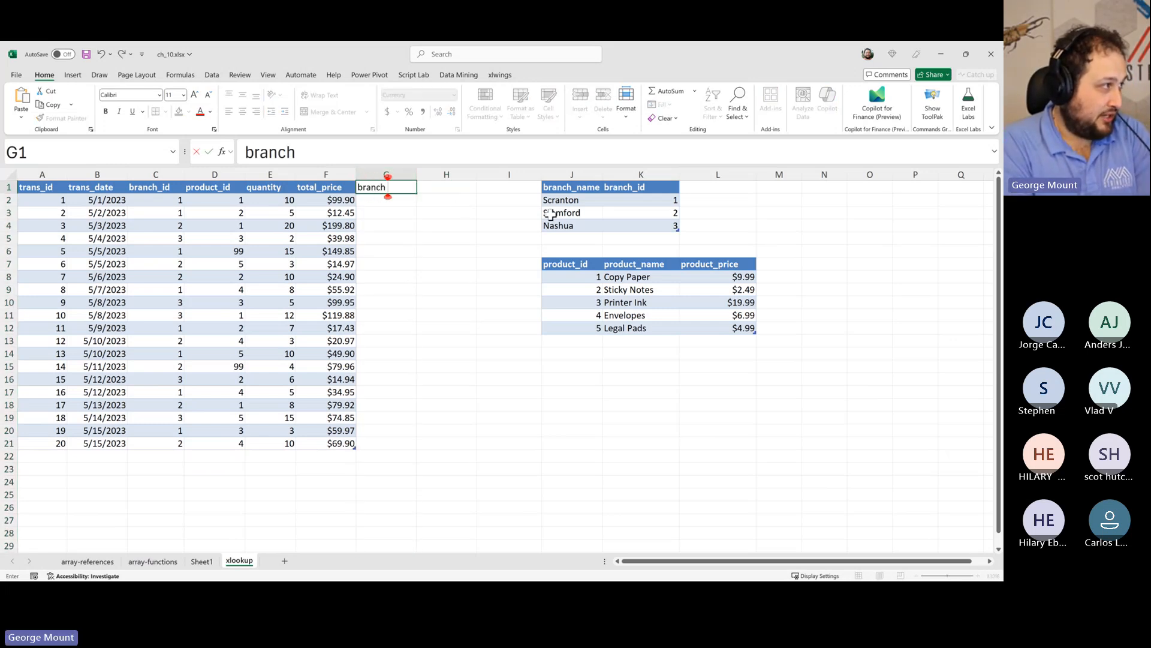
key(Return)
- Try a VLOOKUP formula in G2 that looks up the row's branch_id in the branches table with column index -2
text(=)
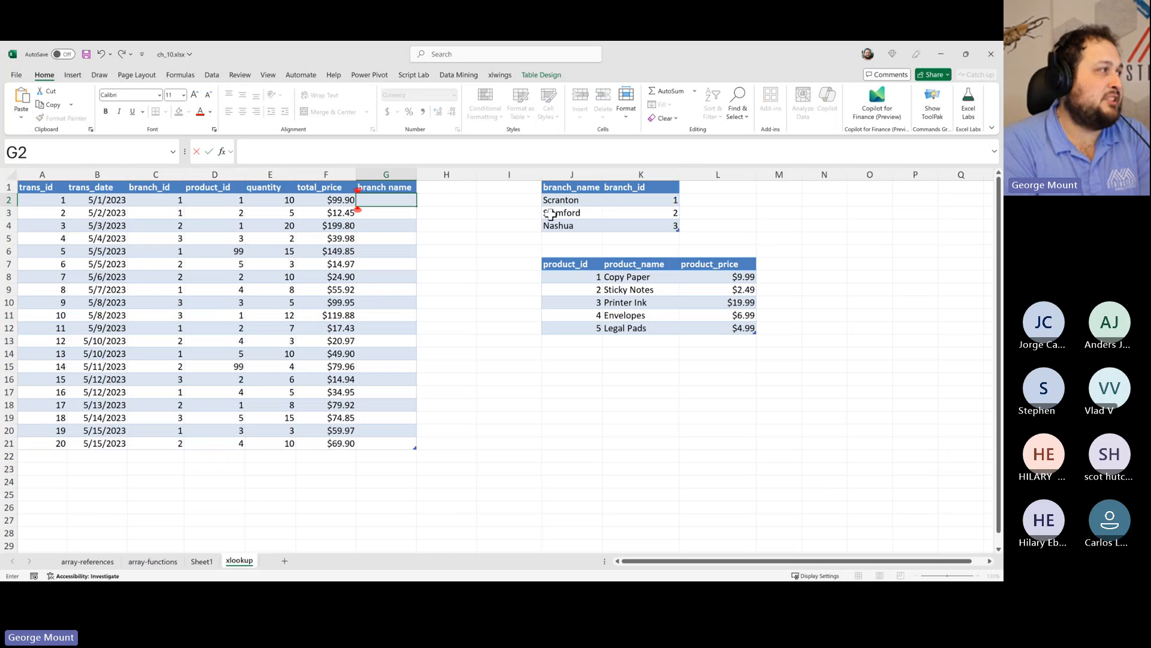
text(VLOOKUP()
key(Left)
key(Left)
key(Left)
key(Left)
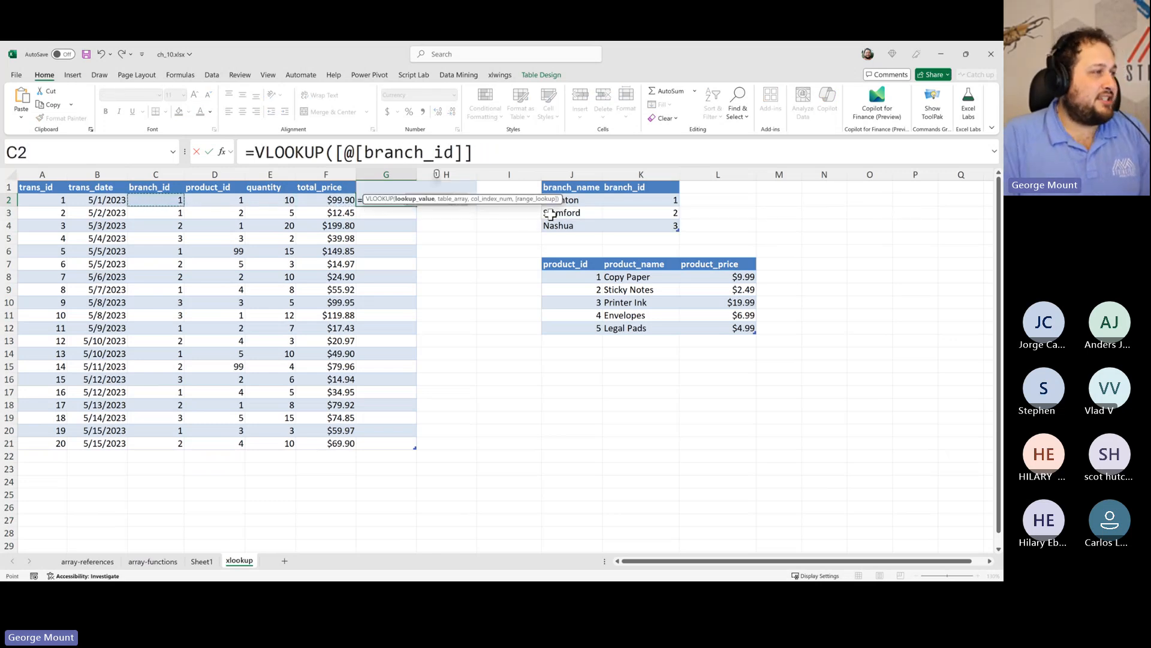
text(,)
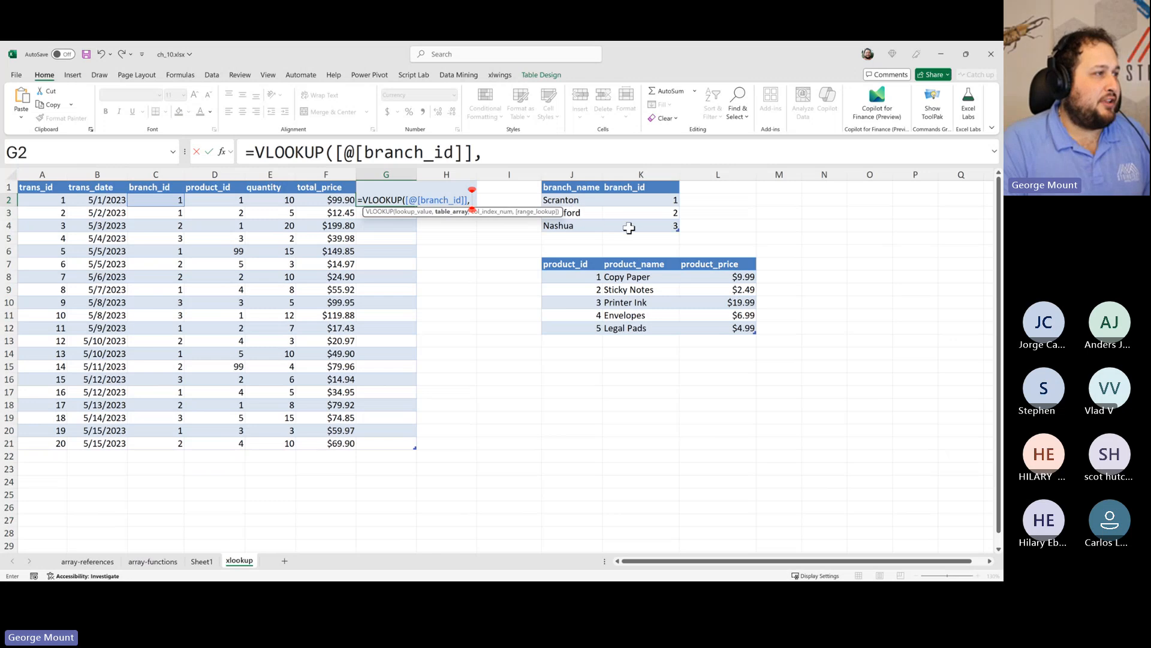
drag(627, 226, 574, 201)
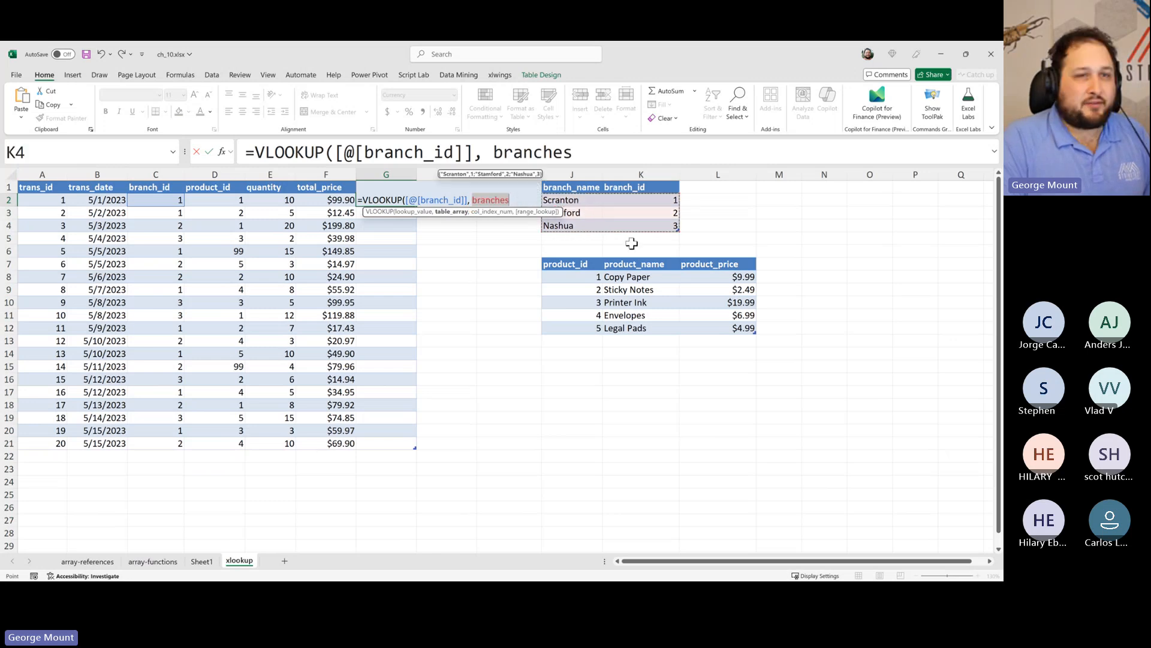
click(589, 146)
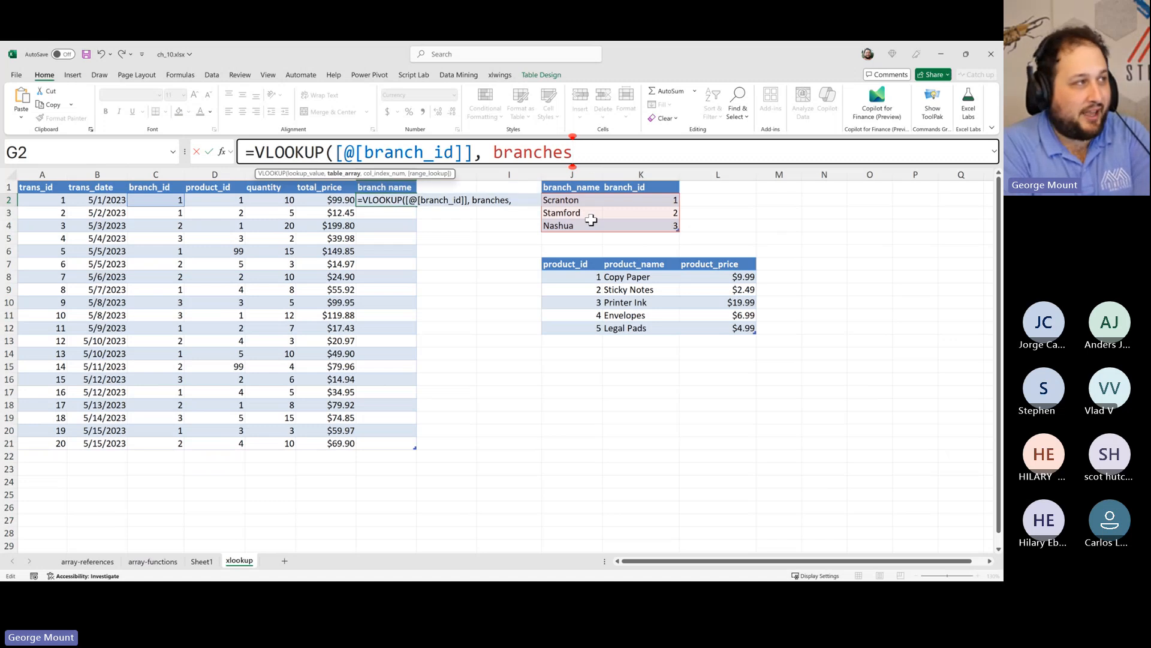
text(, -2)
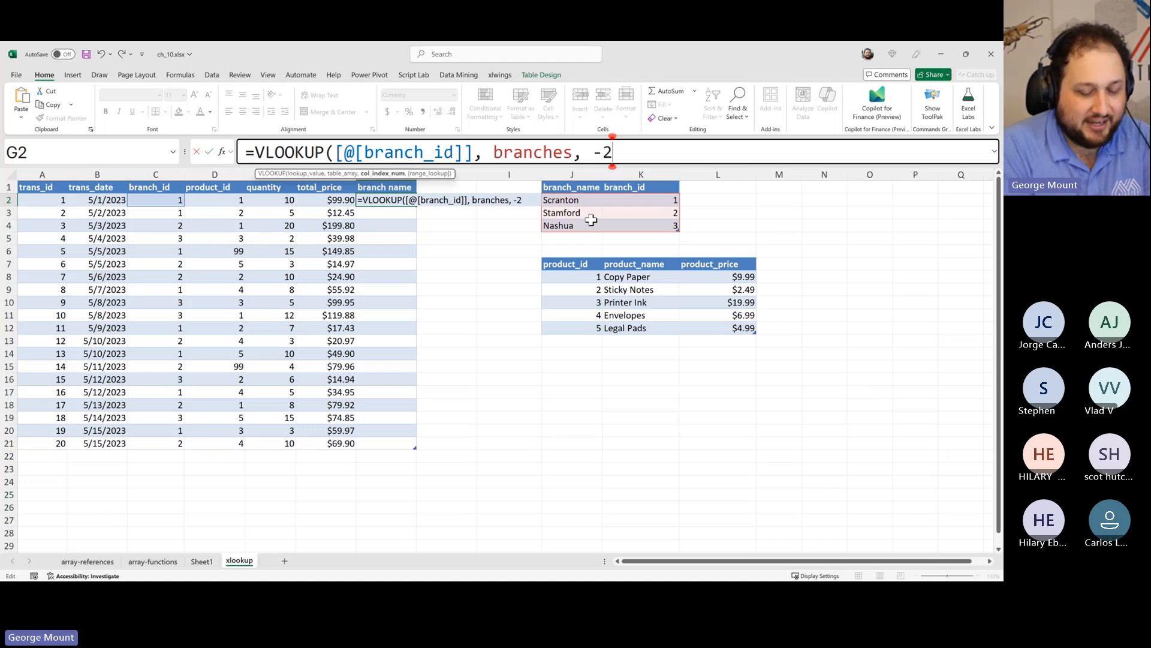
key(Escape)
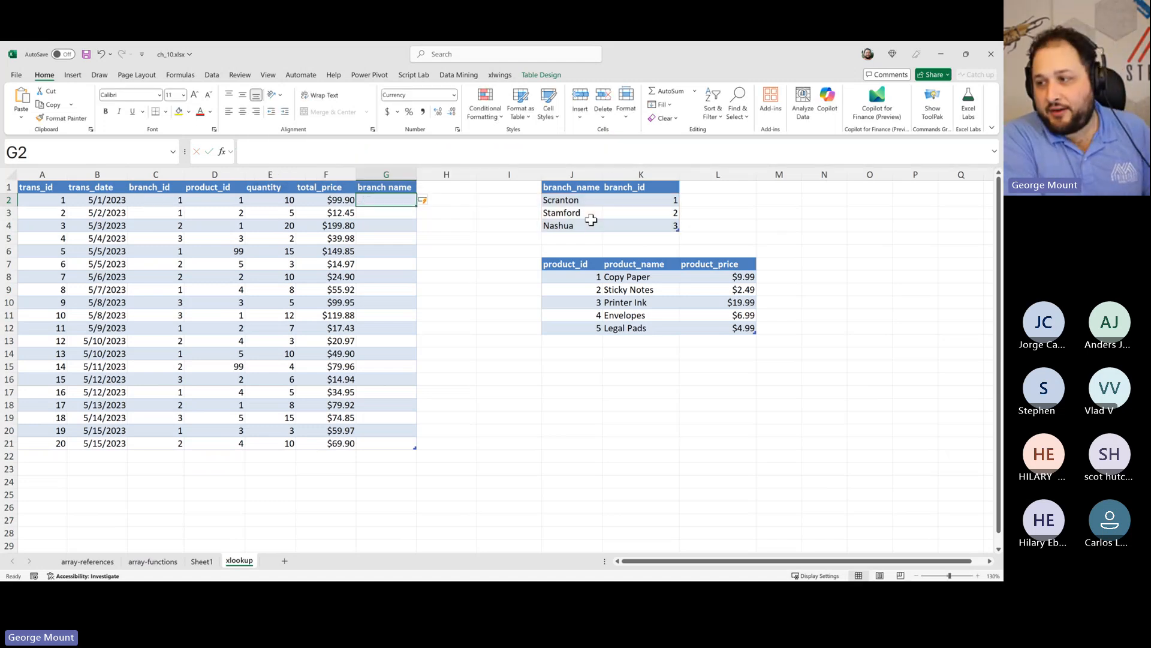
- Start an XLOOKUP formula in G2 with the row's branch_id as the lookup value
text(=)
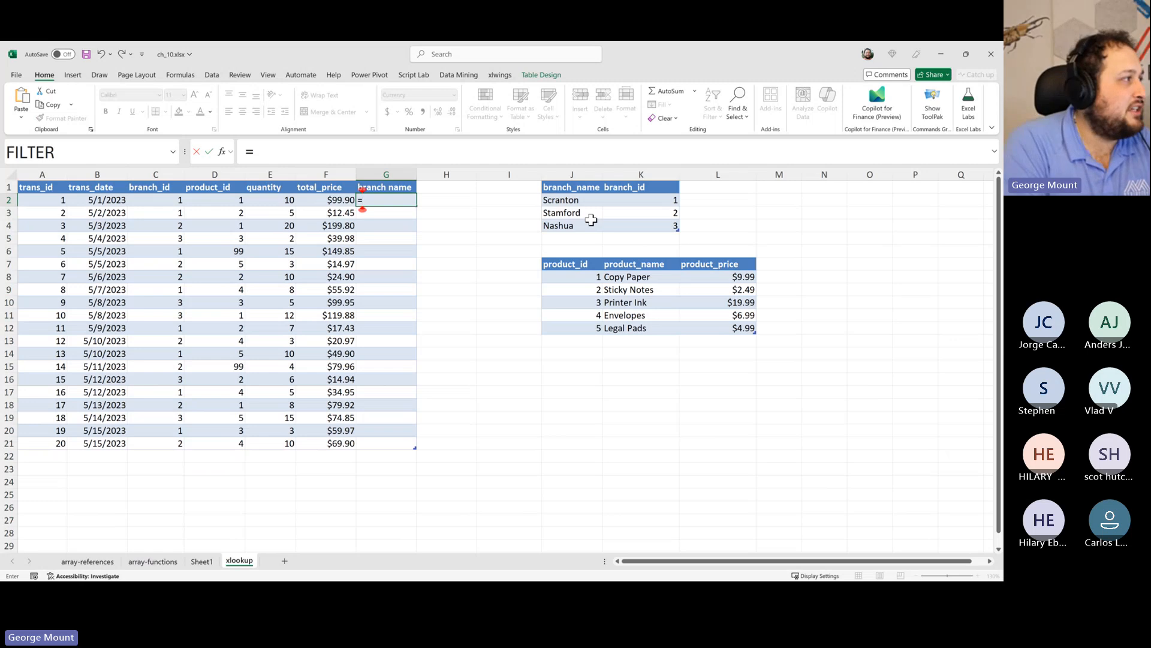
text(x)
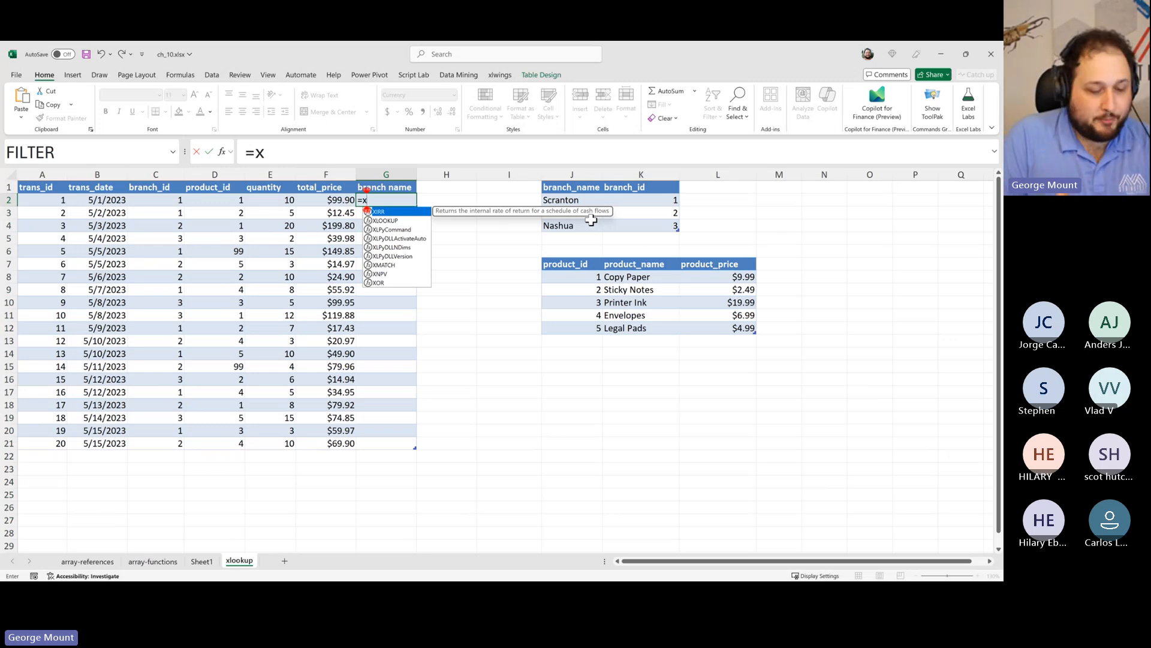
text(l)
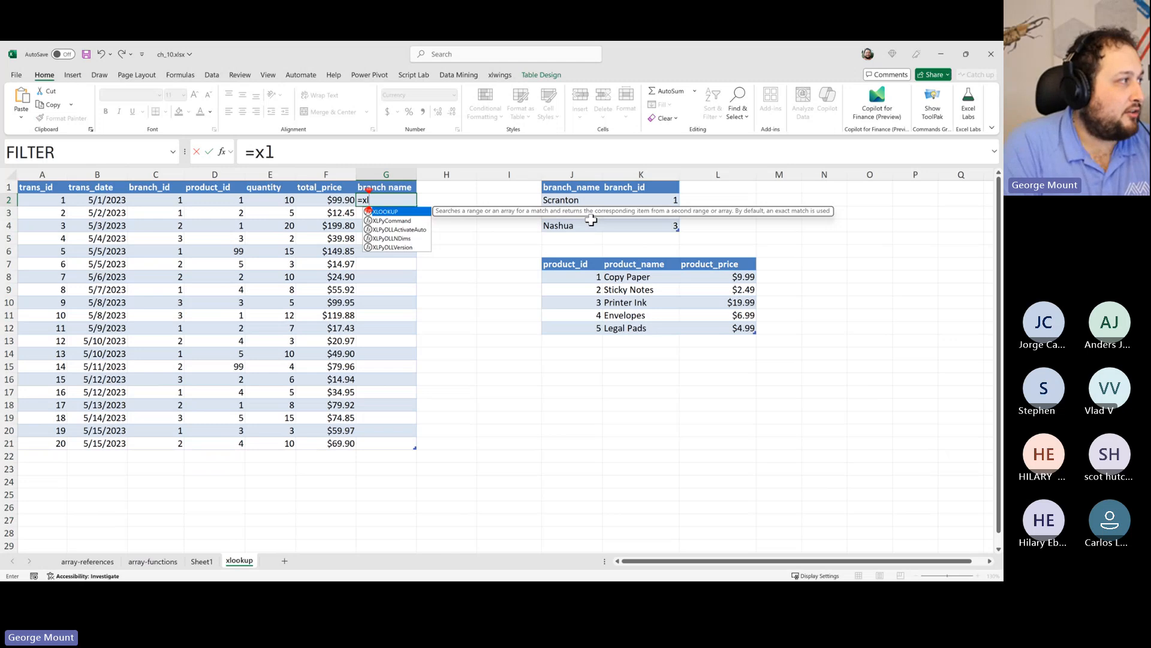
key(Tab)
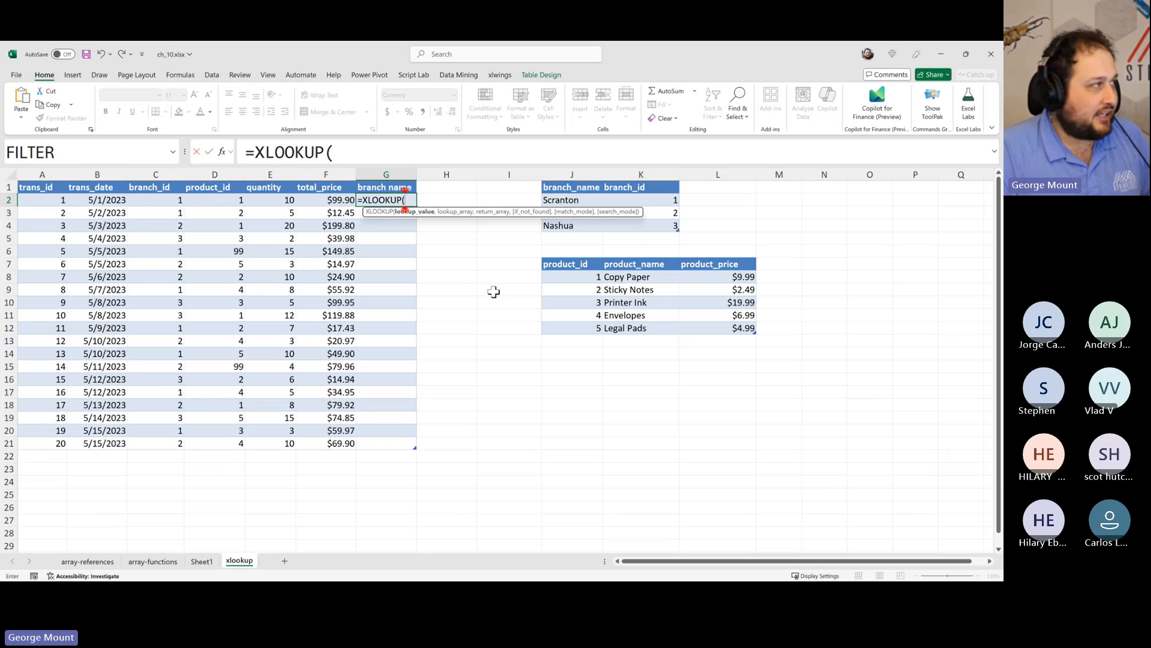
click(173, 202)
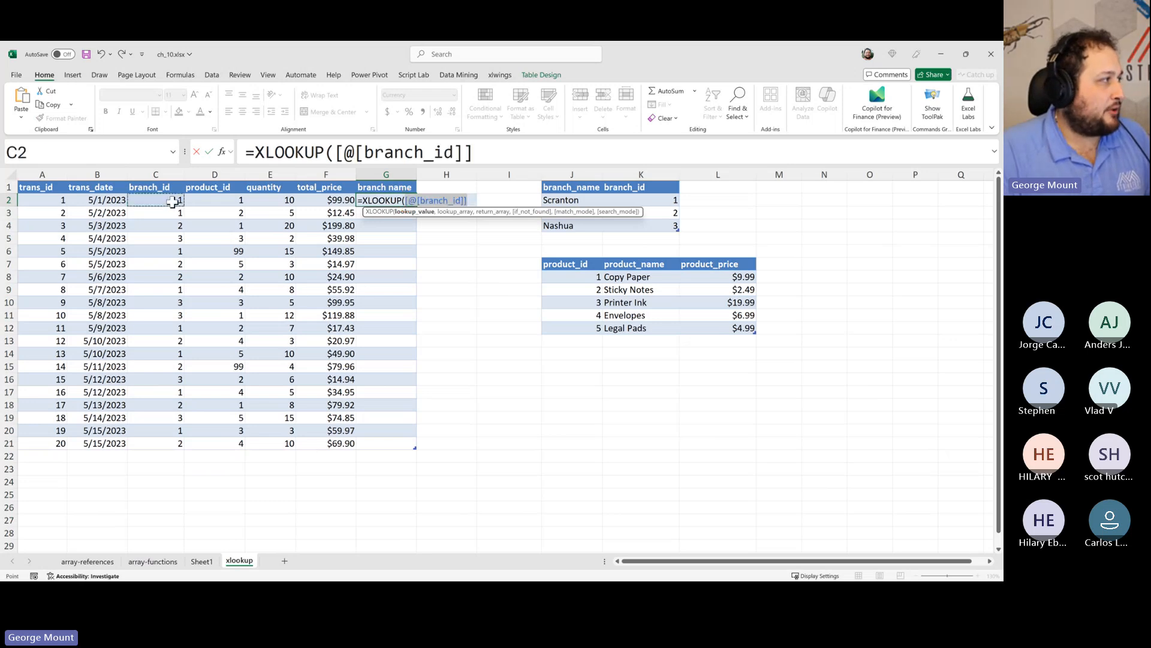
text(,)
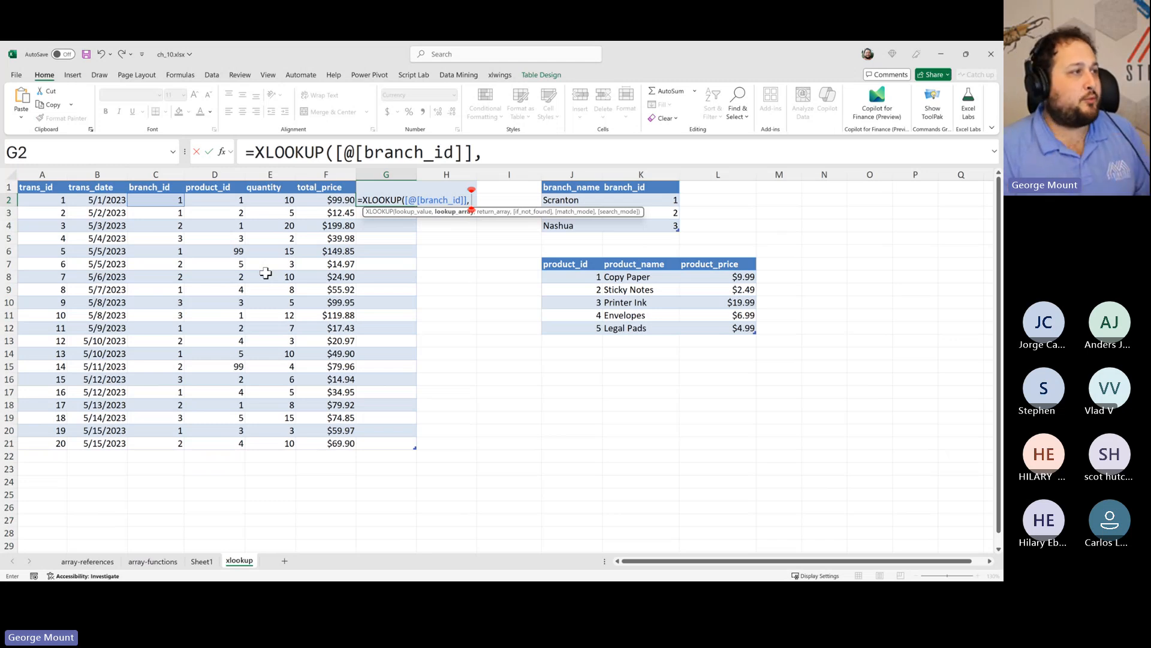
- Set branches[branch_id] as the lookup array and branches[branch_name] as the return array of the G2 XLOOKUP
drag(556, 278, 605, 320)
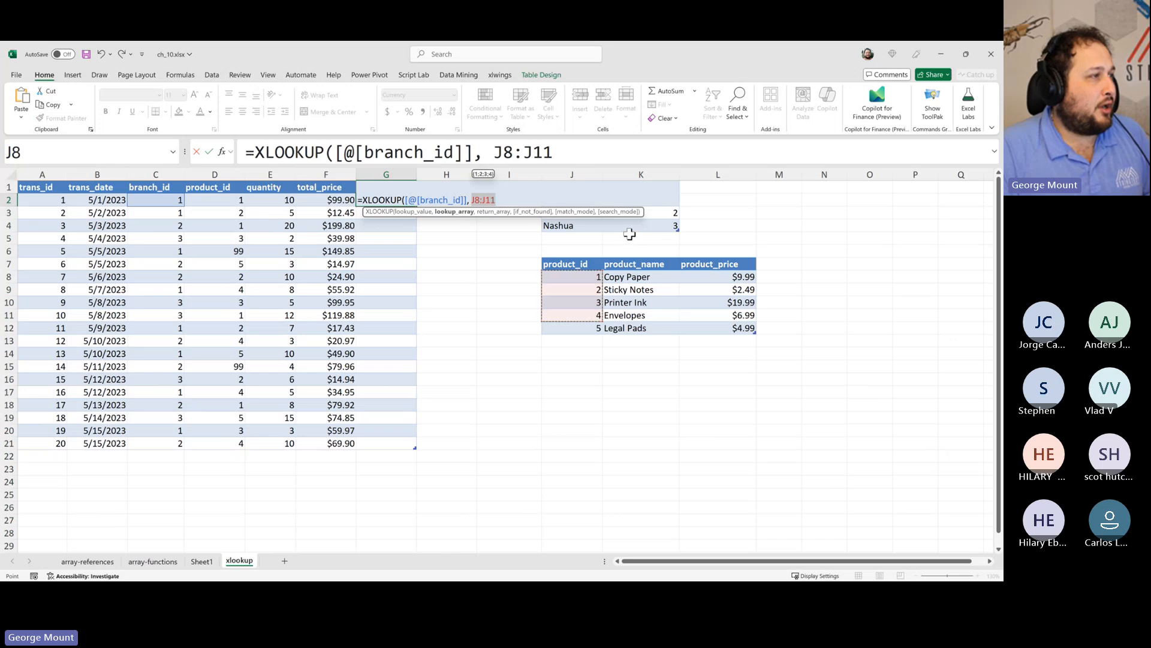
drag(642, 226, 643, 204)
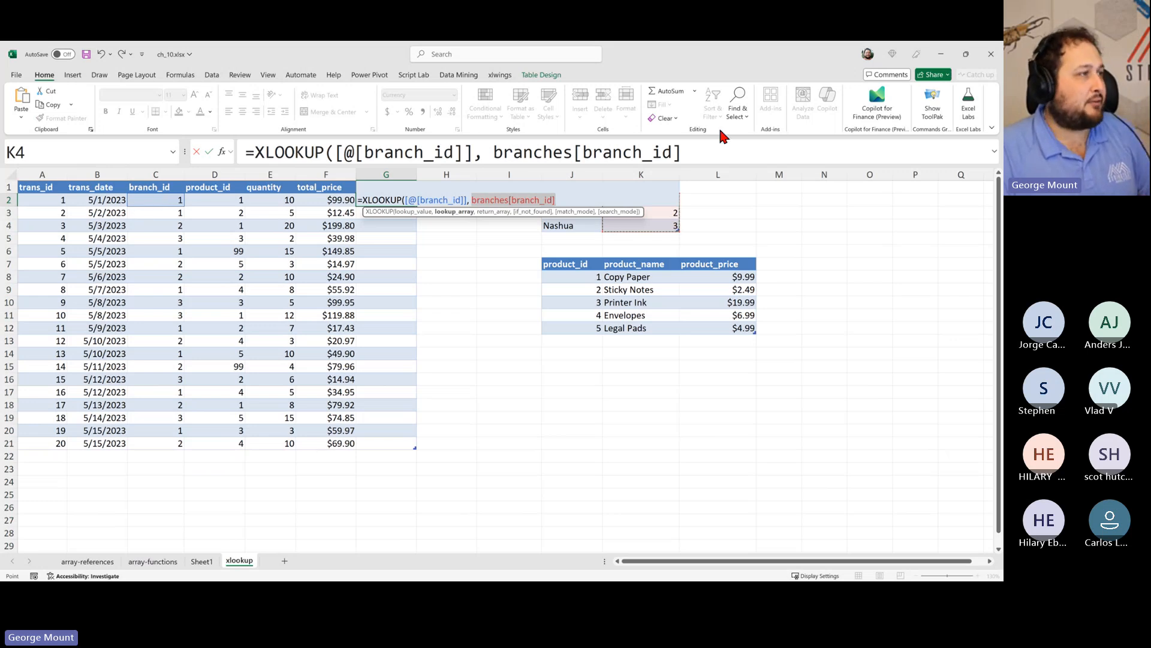
click(711, 144)
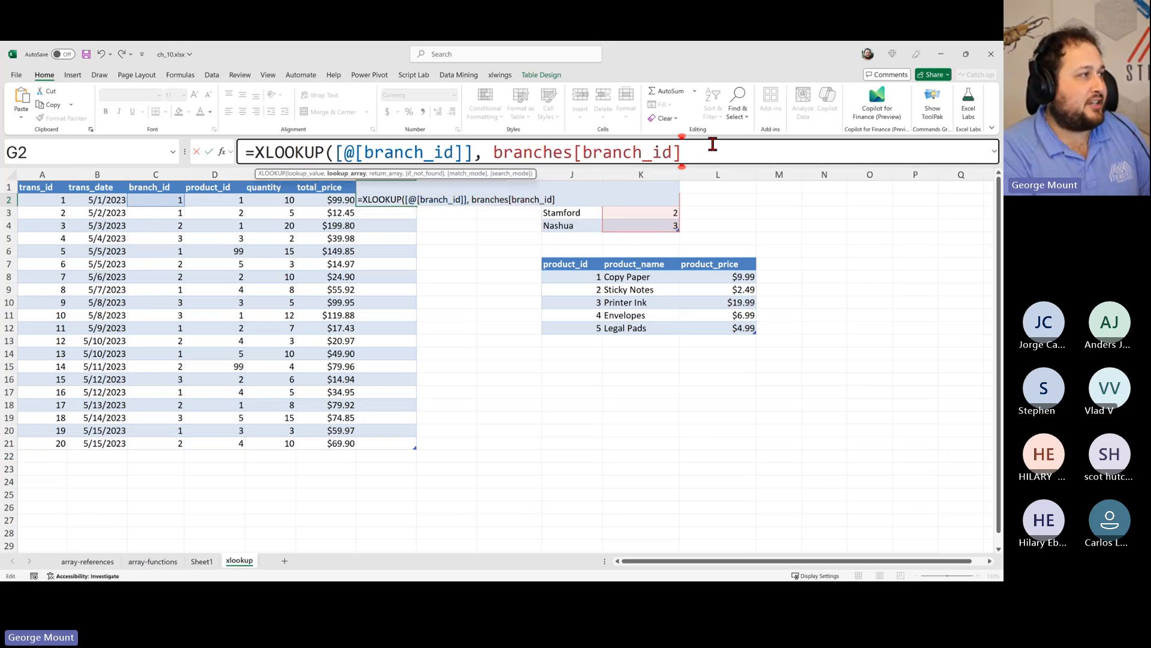
text(,)
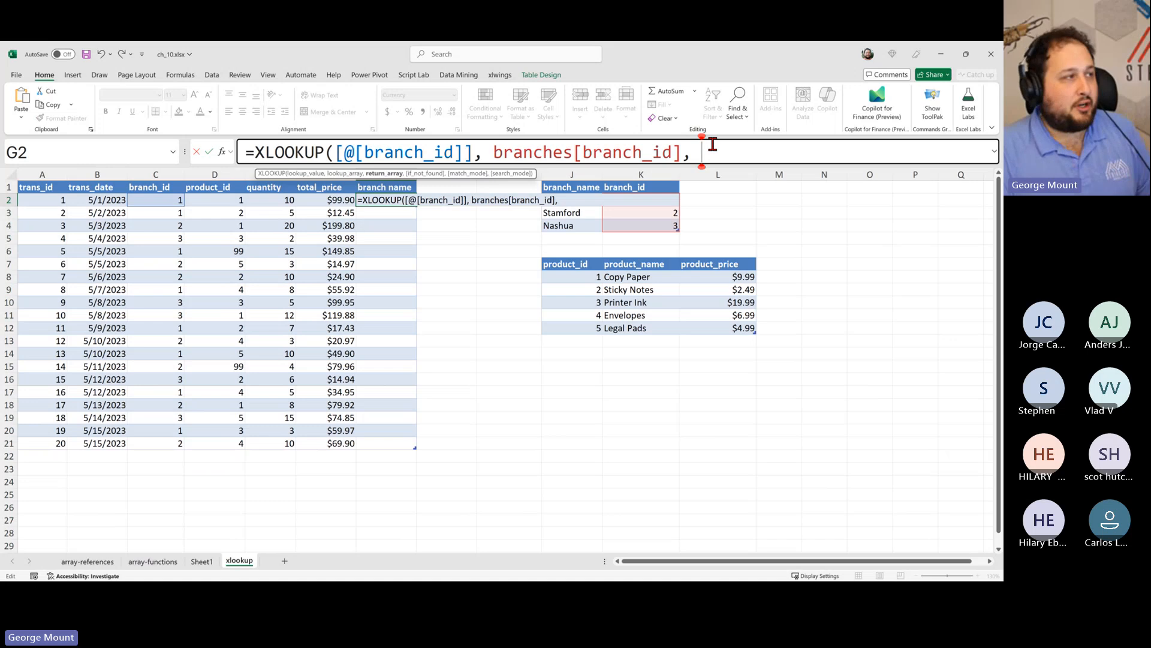
drag(565, 232, 564, 201)
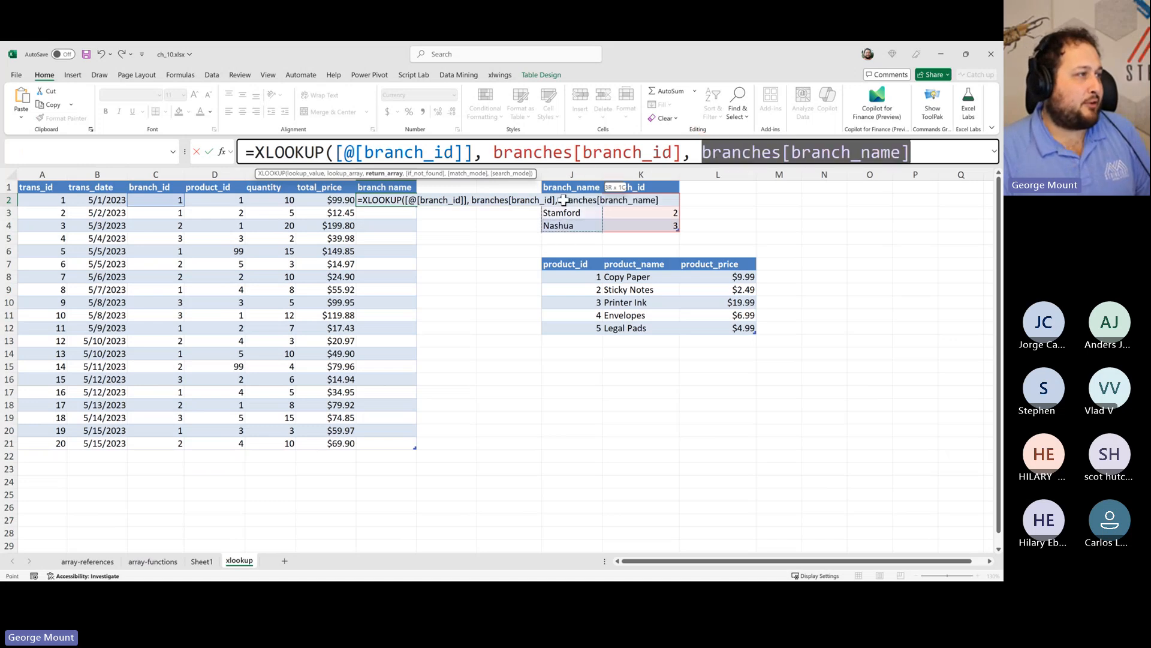
click(916, 156)
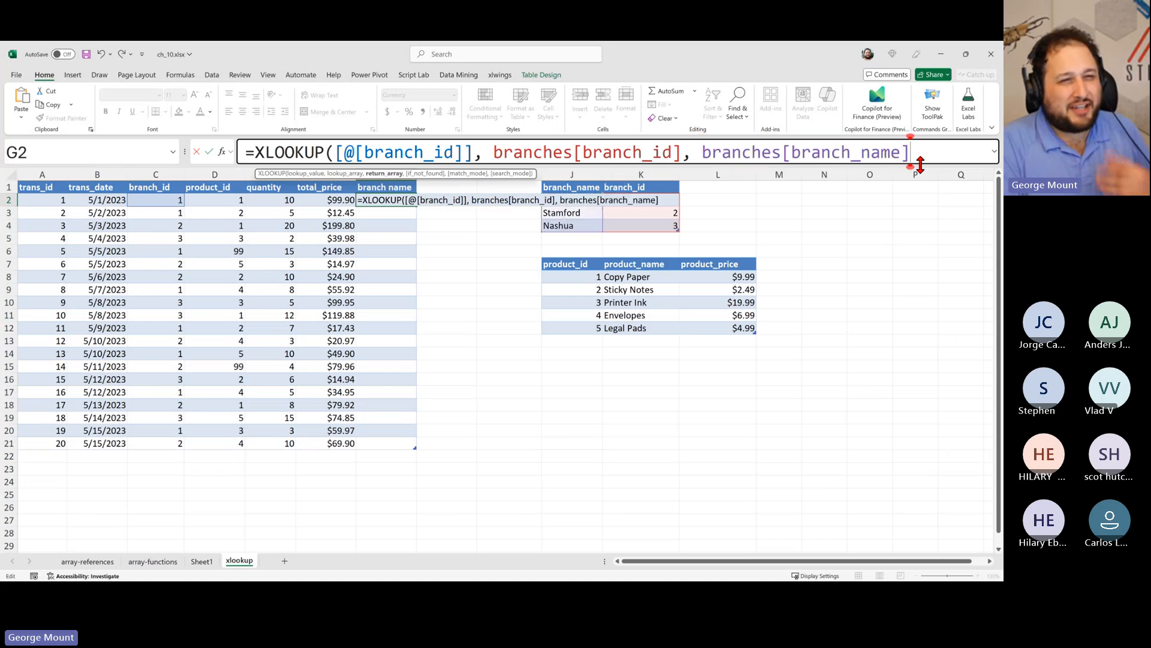
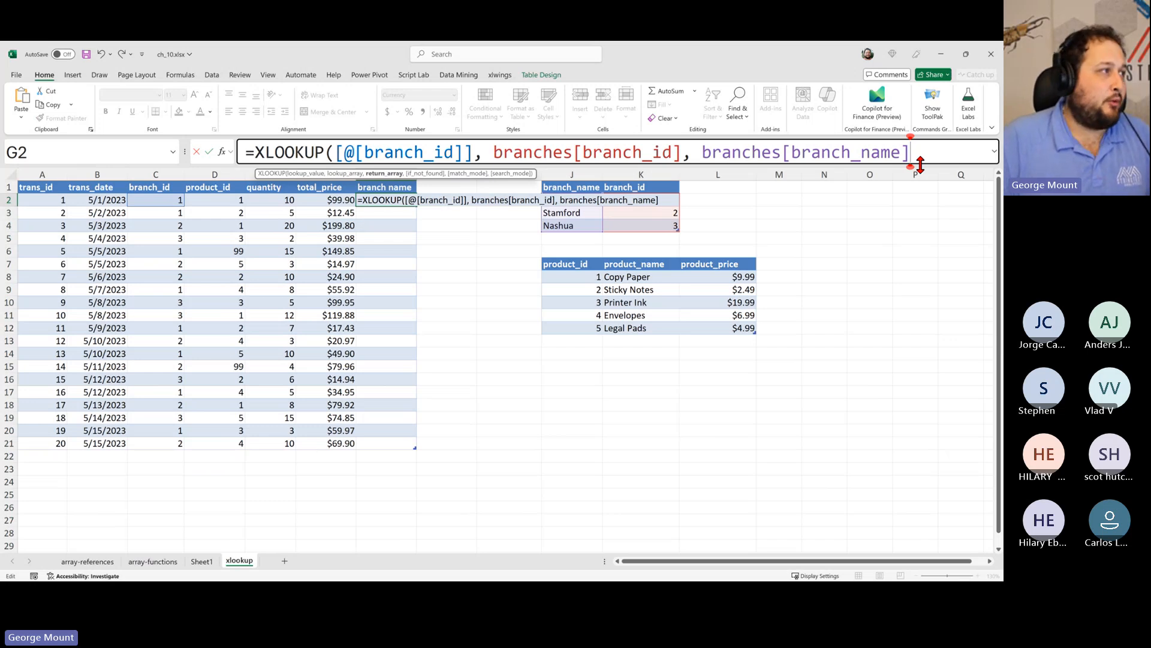
- Examine XLOOKUP's optional if_not_found, match_mode and search_mode arguments in the G2 formula, leaving them out of it
text(, )
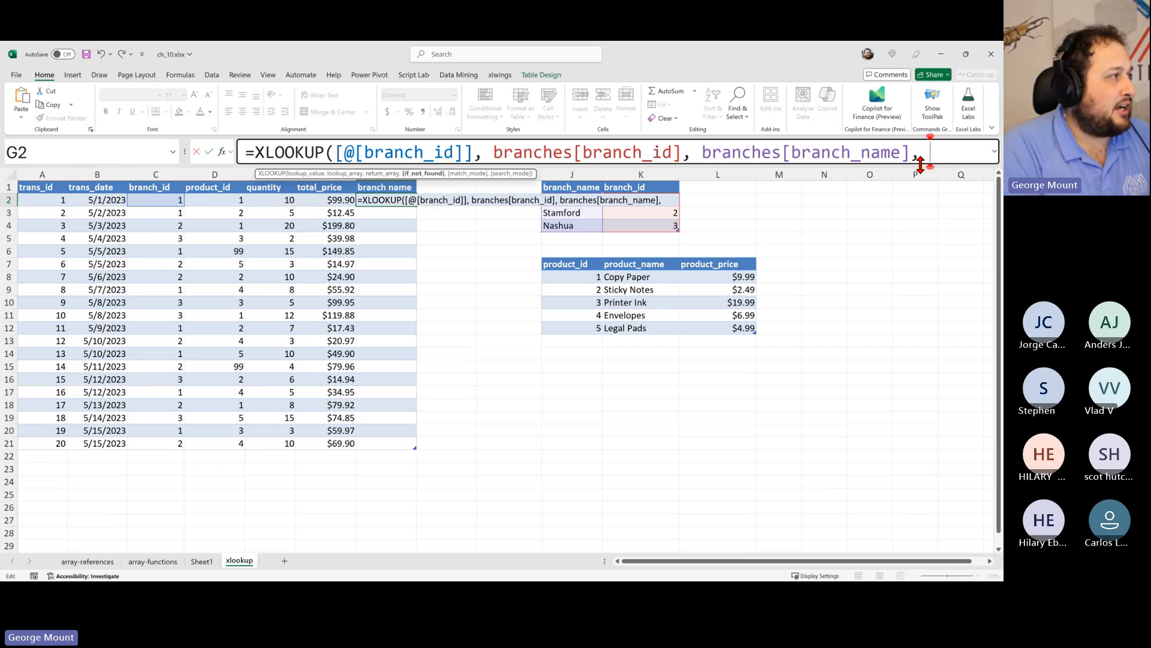
text(, ,)
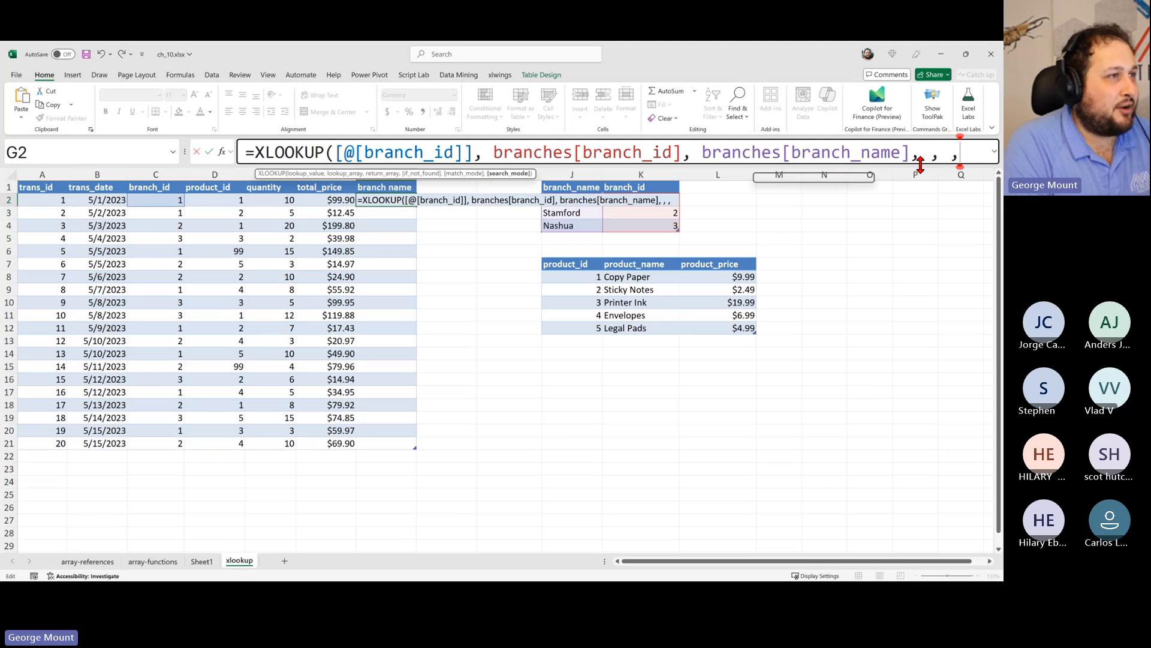
key(BackSpace)
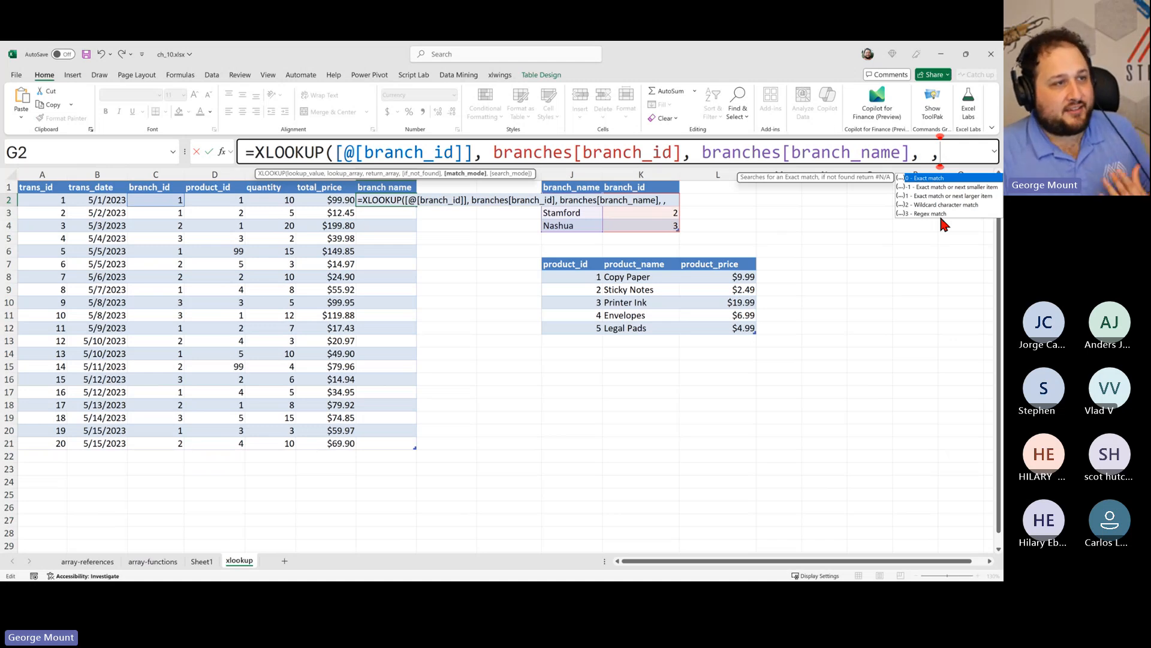
text(=)
key(BackSpace)
key(BackSpace)
key(BackSpace)
key(BackSpace)
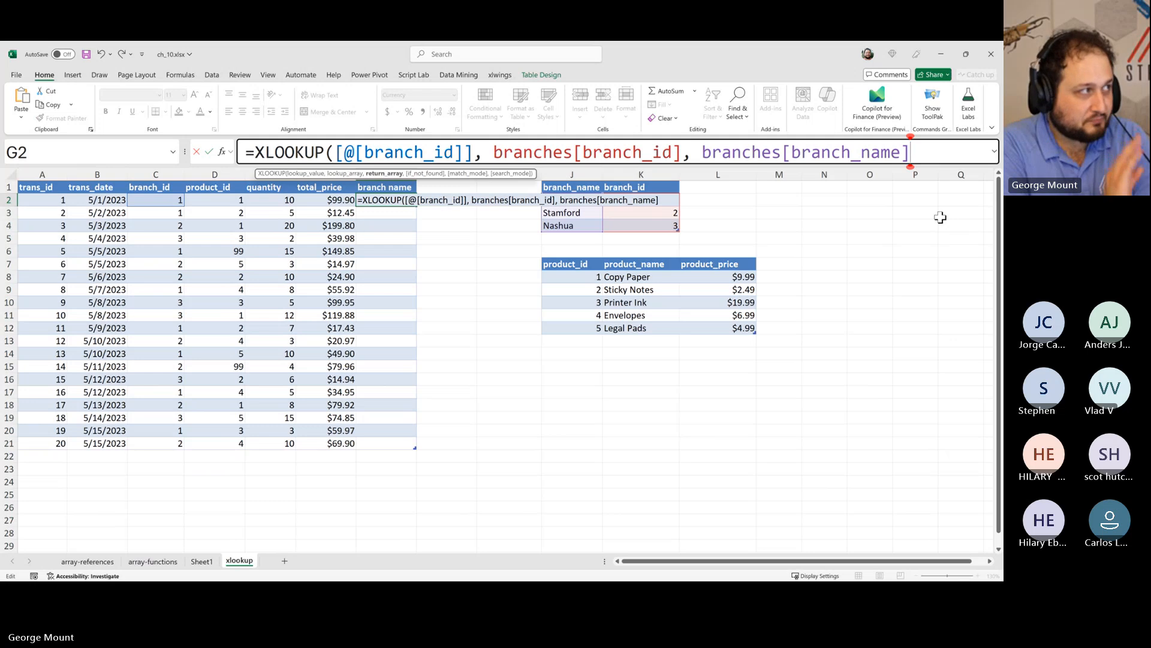
- Close and commit the XLOOKUP formula in G2 to fill the branch name column, and review its arguments without editing
text())
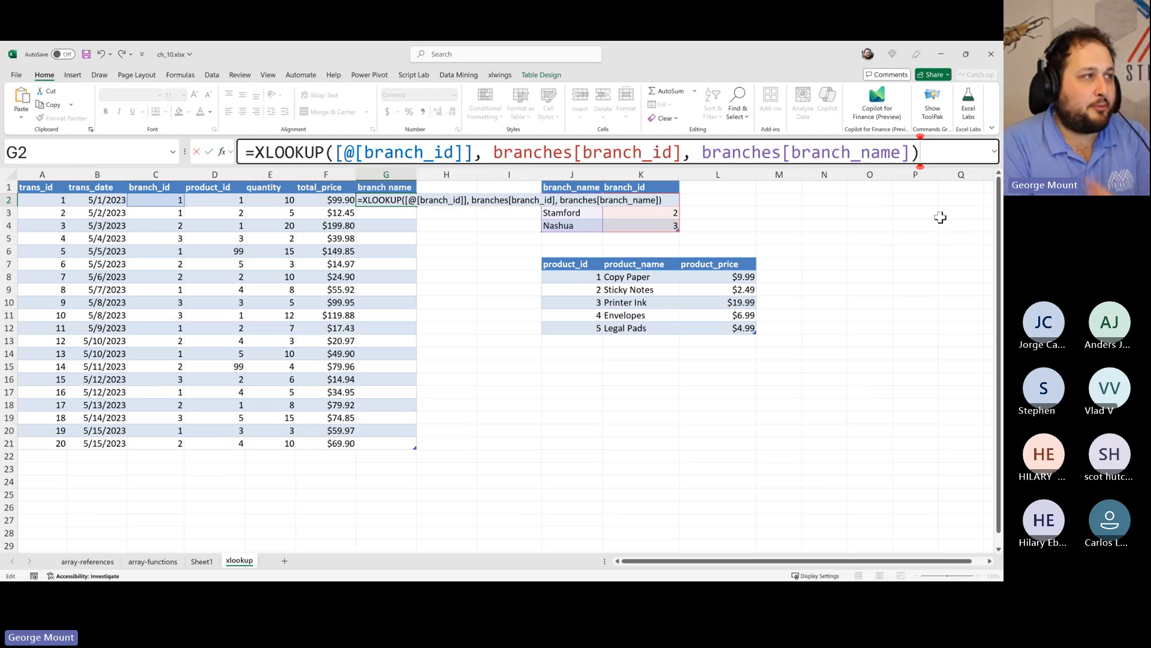
key(Return)
key(Up)
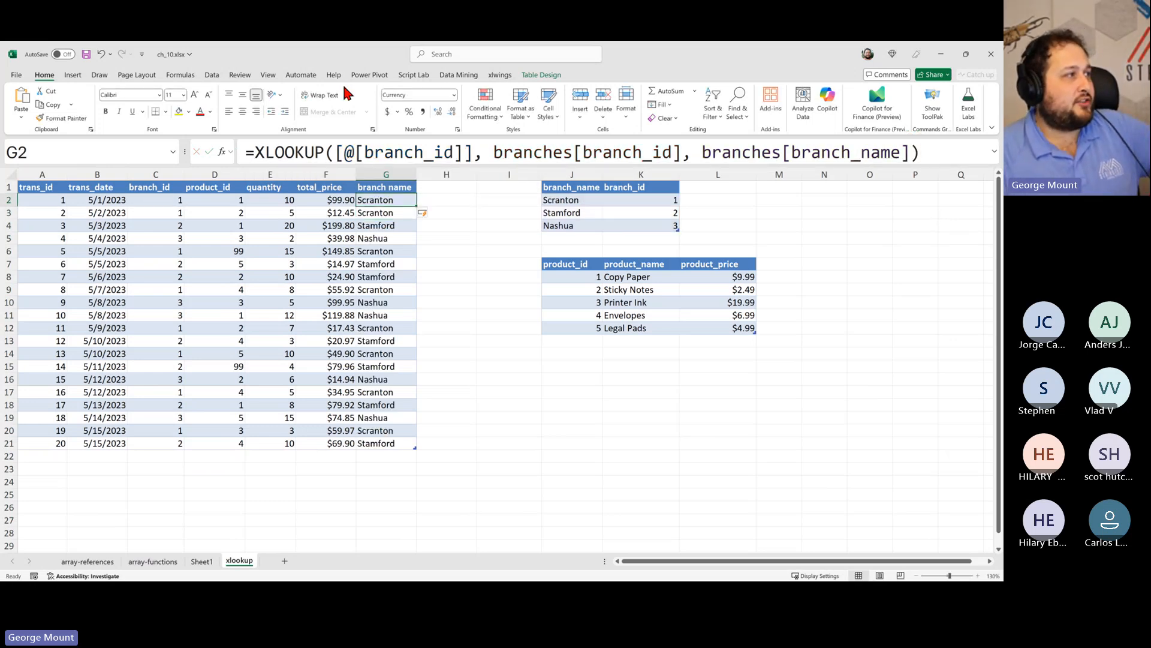
drag(294, 152, 776, 169)
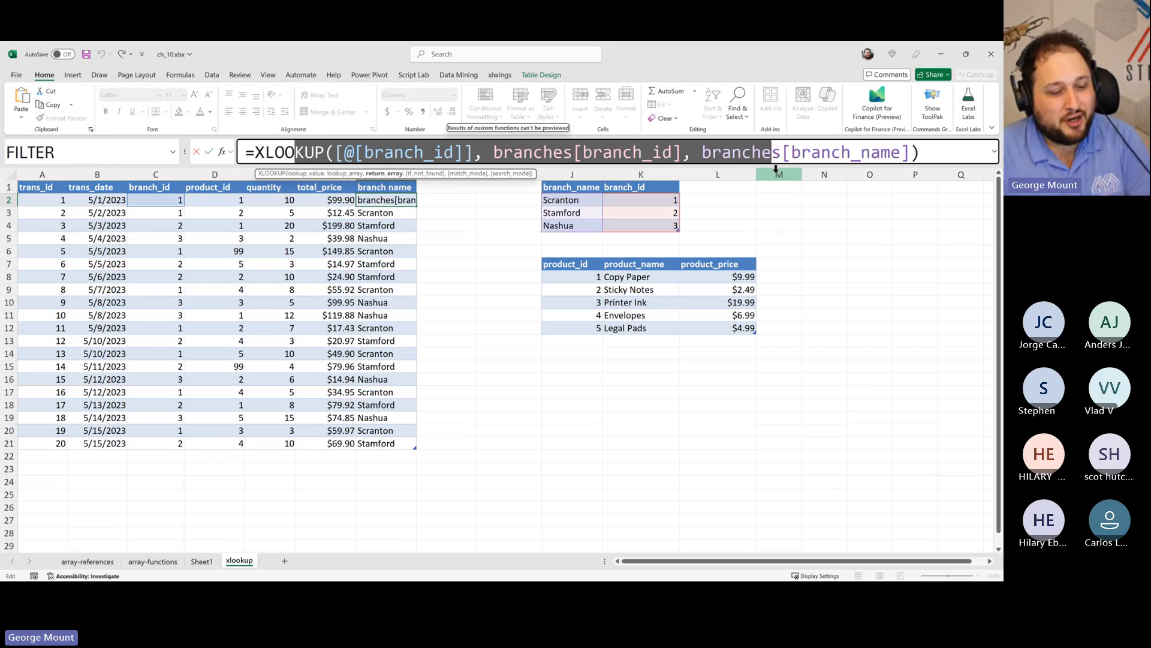
key(Escape)
click(520, 300)
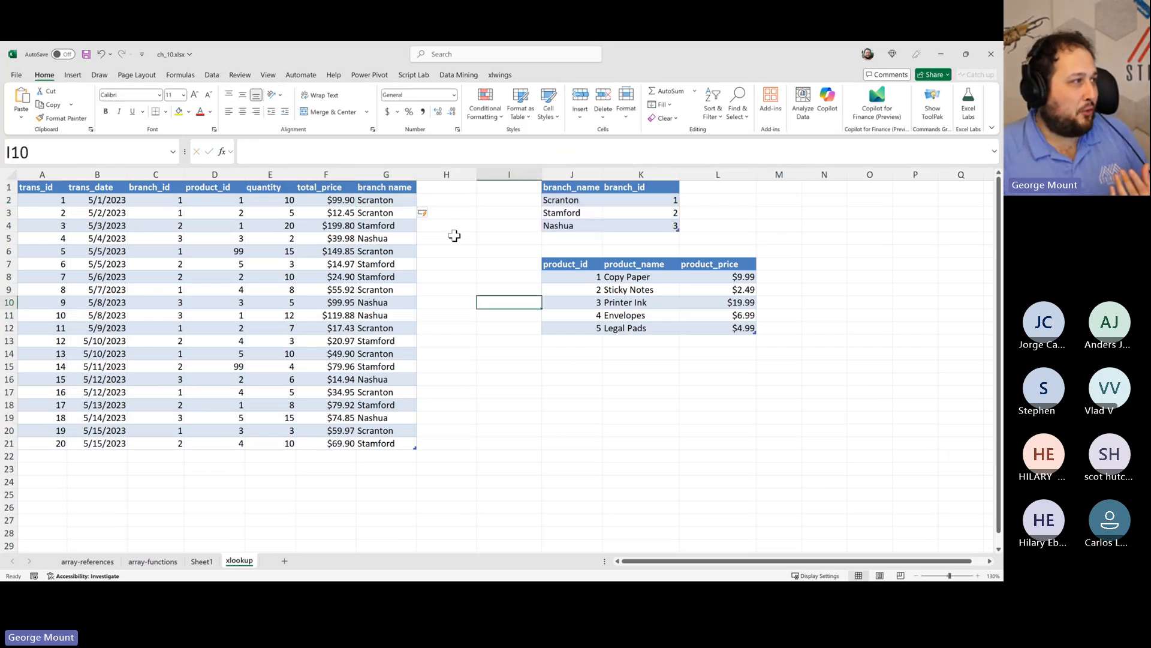
- Add a column headed "product_name" to the transactions table in H1
click(447, 187)
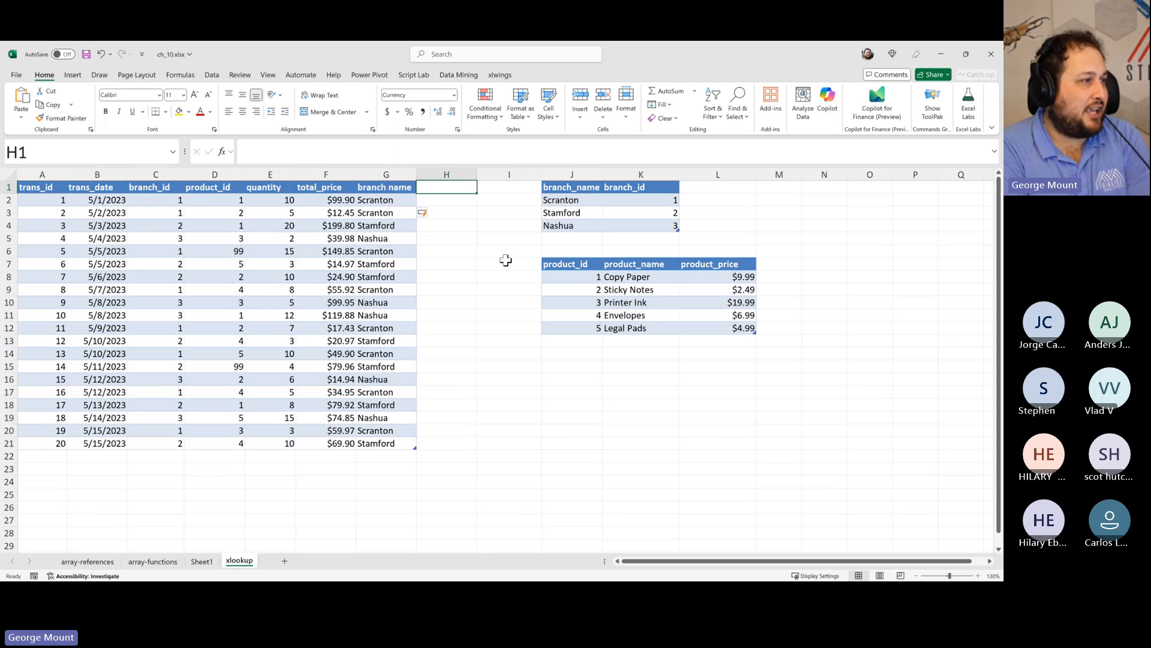
text(pr)
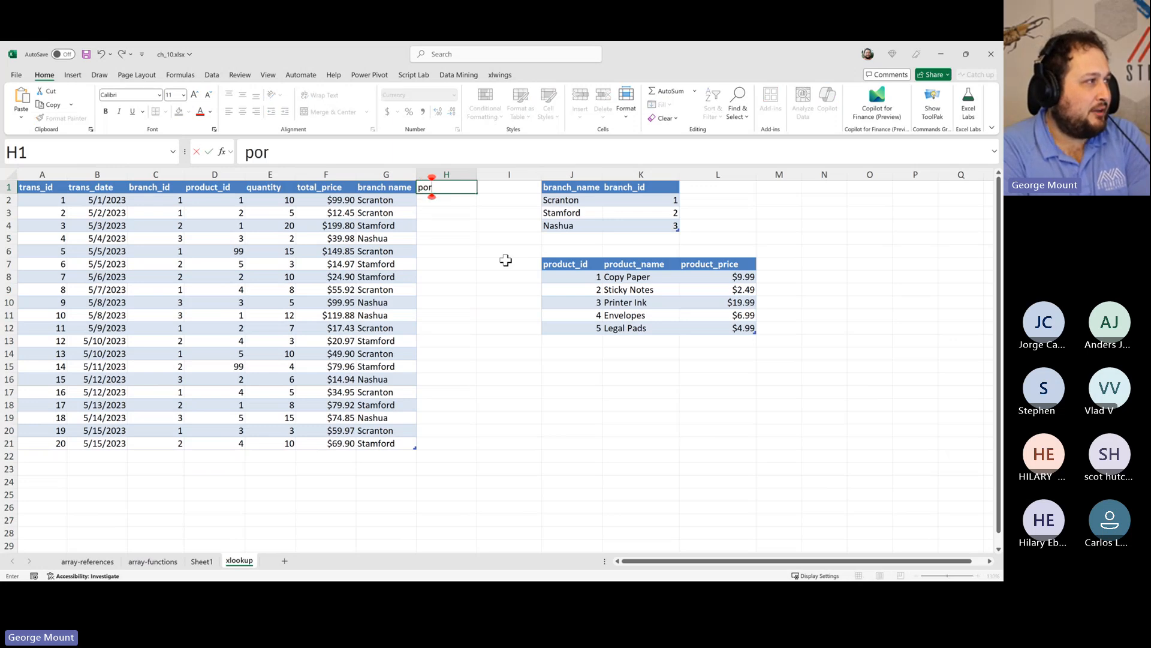
text(oduct_name)
key(Return)
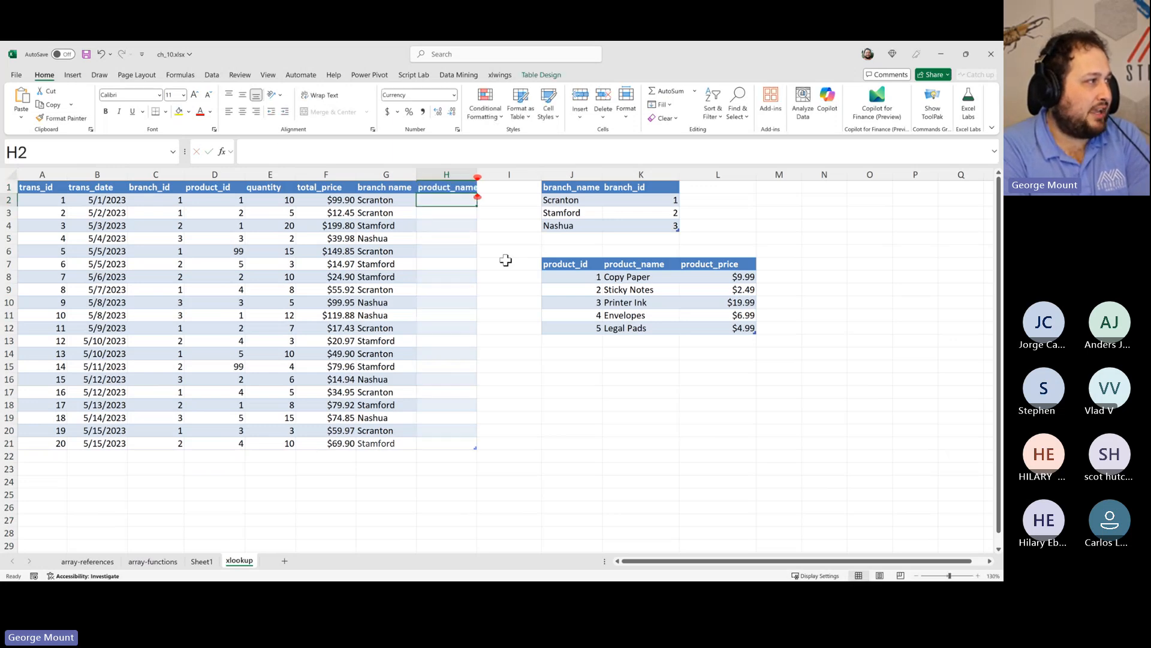
- Start an XLOOKUP formula in H2 with the row's product_id as the lookup value
text(-=)
key(Escape)
text(=x)
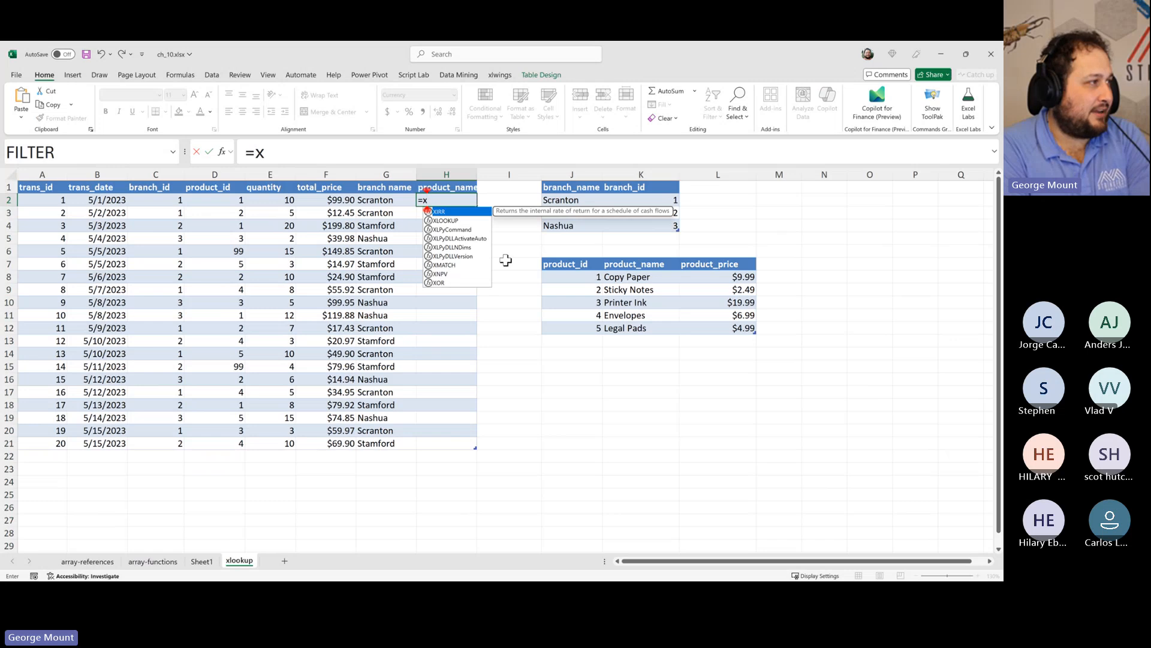
text(l)
key(Tab)
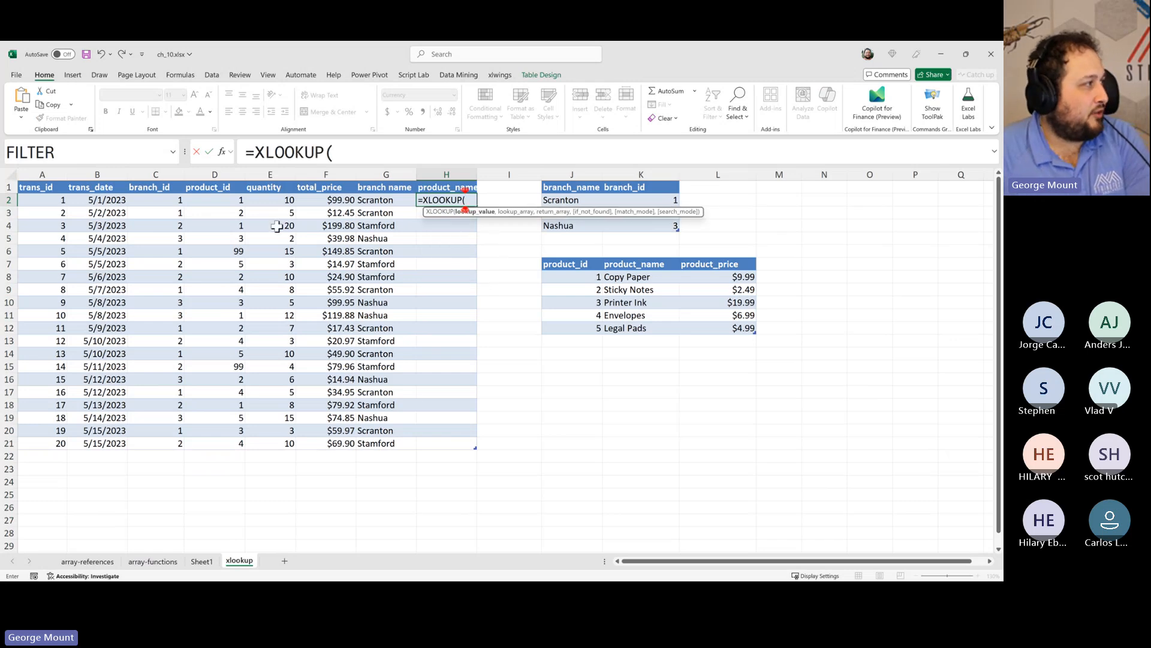
click(230, 198)
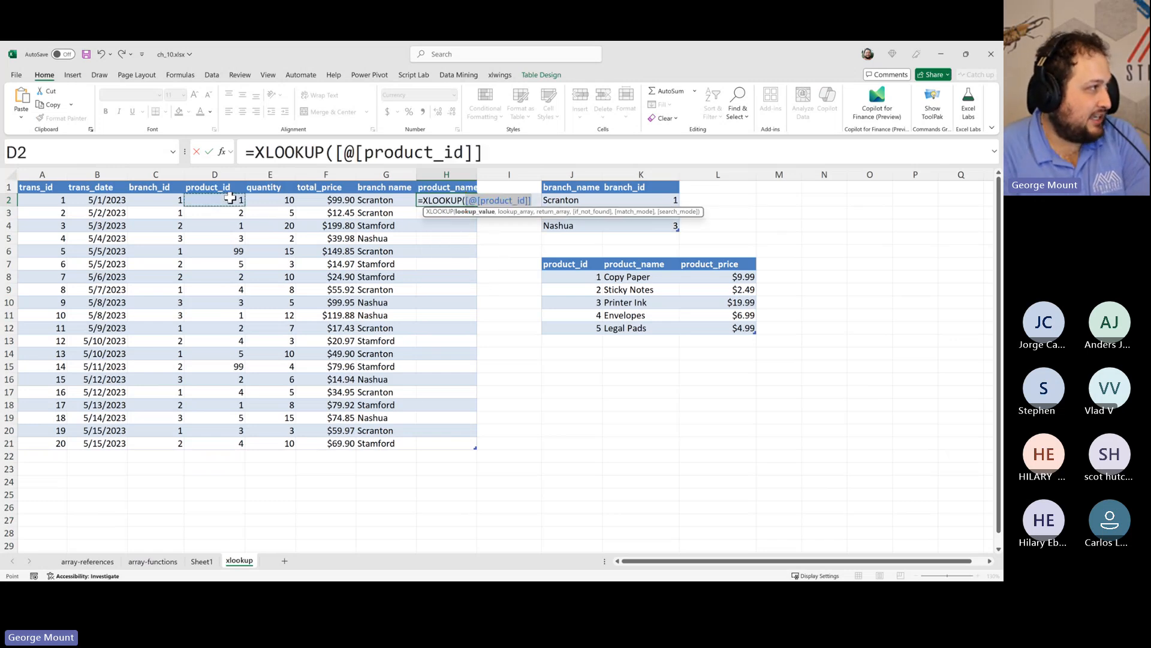
text(,)
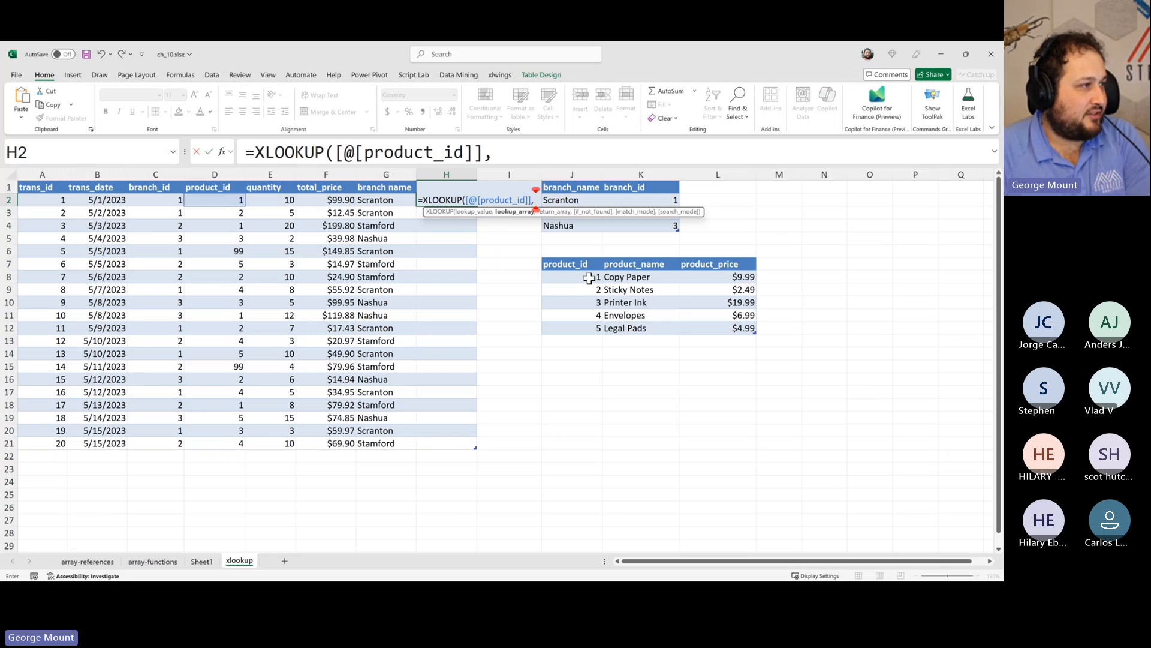
- Complete the H2 XLOOKUP with products[product_id] as lookup array and products[product_name] as return array, and commit it
drag(587, 277, 574, 327)
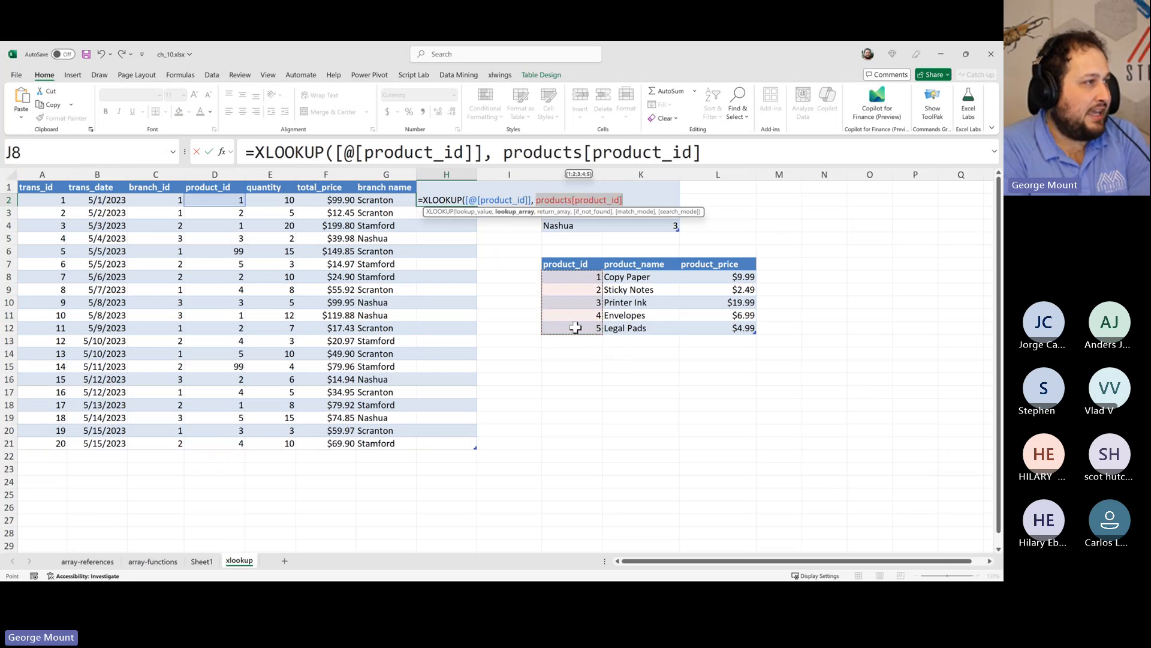
text(,)
drag(637, 277, 642, 327)
text())
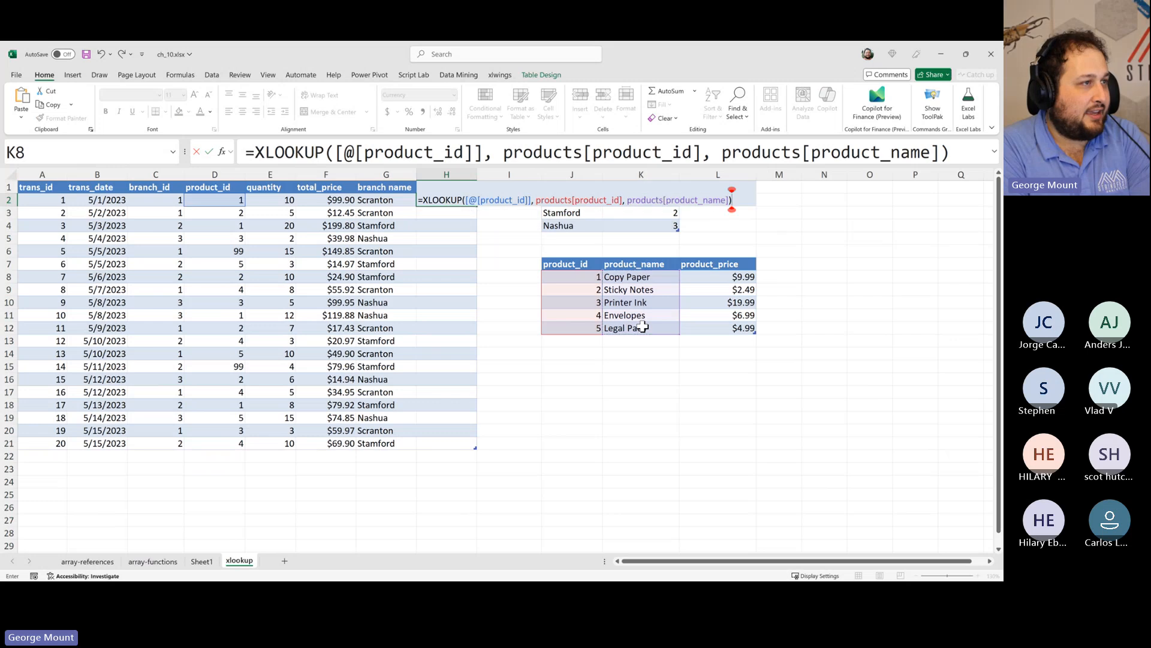
key(Return)
key(Up)
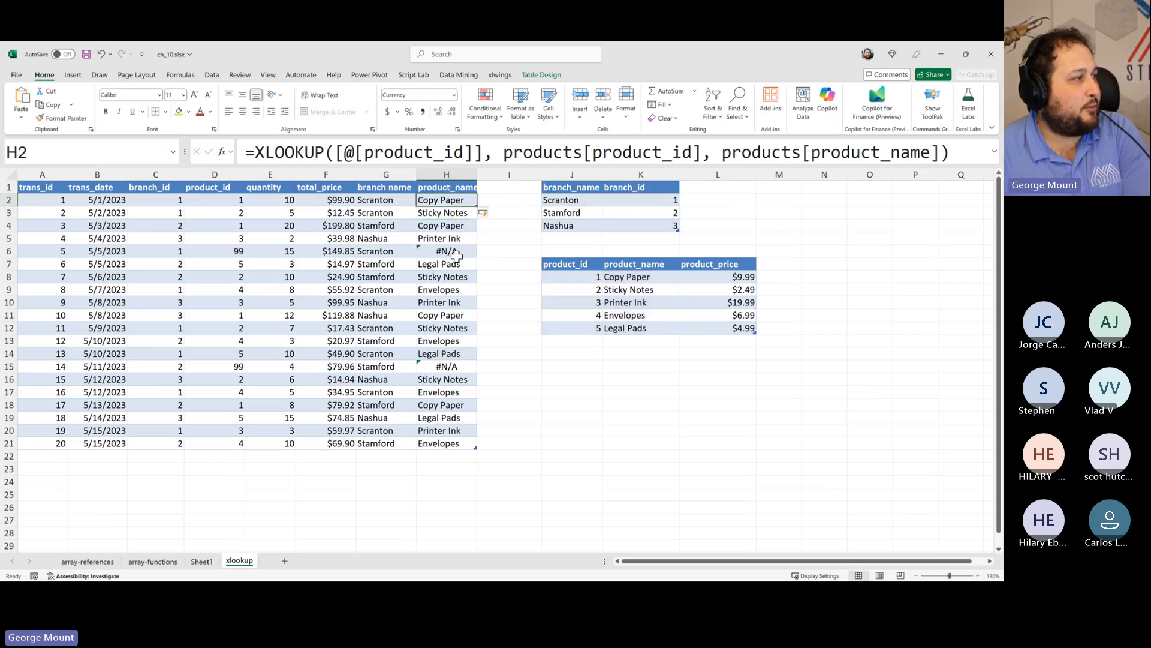
- Try wrapping the H2 XLOOKUP in IFERROR with "not found" as the error value, and undo the change
key(Down)
key(Down)
key(Down)
key(Down)
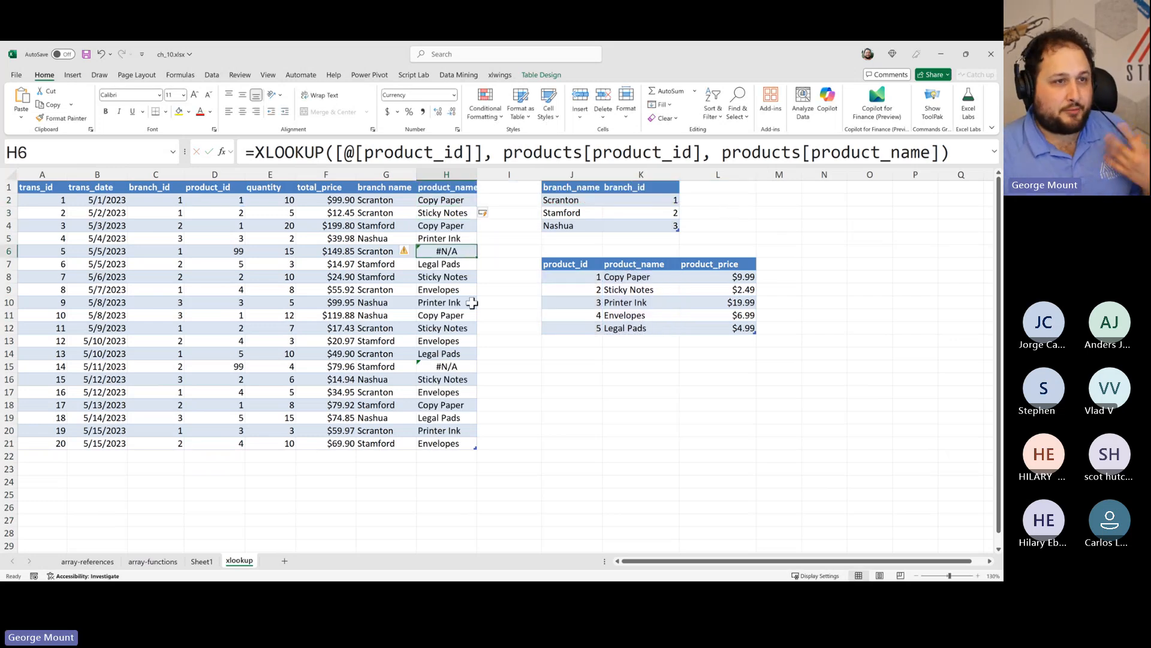
click(450, 203)
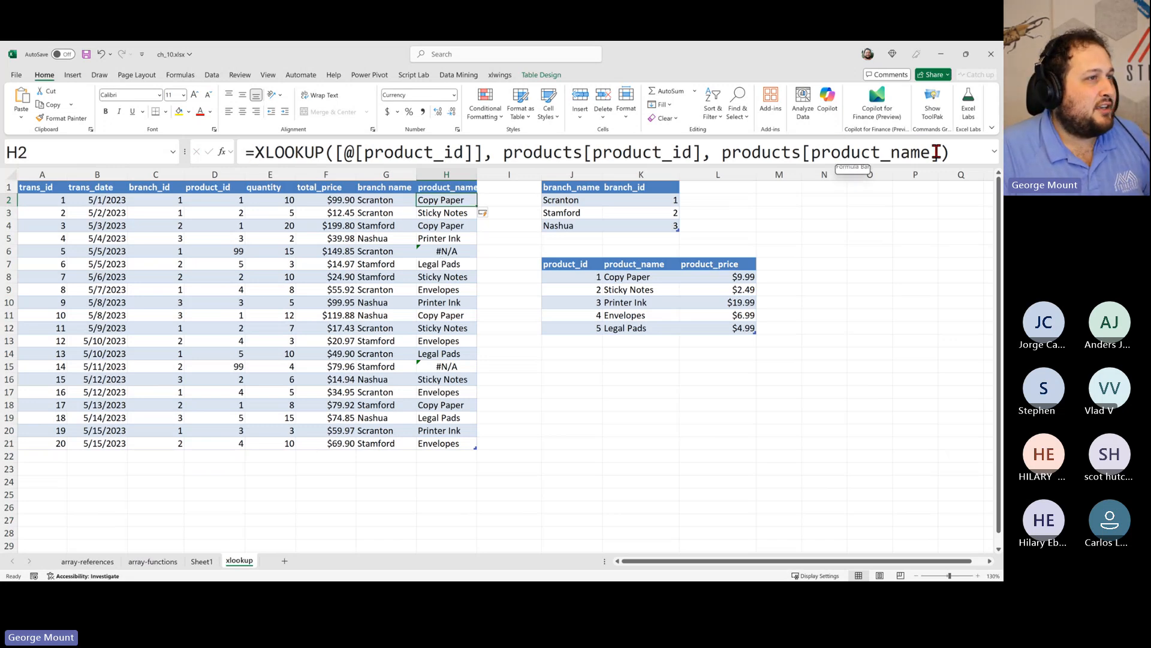
click(253, 154)
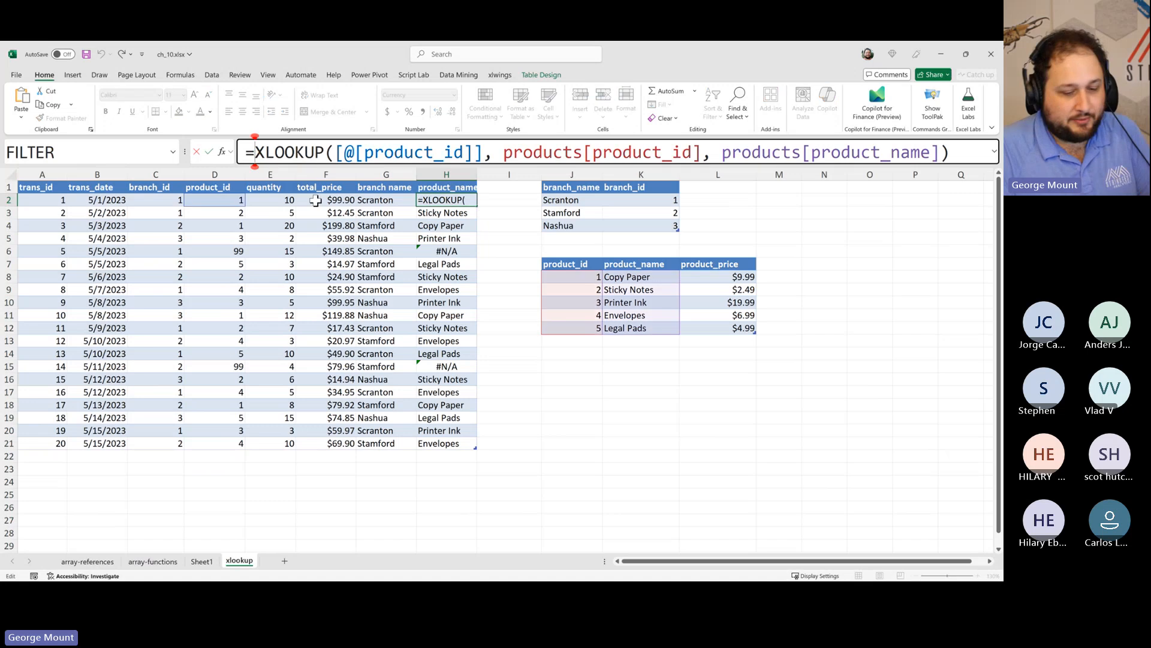
text(ife)
key(Tab)
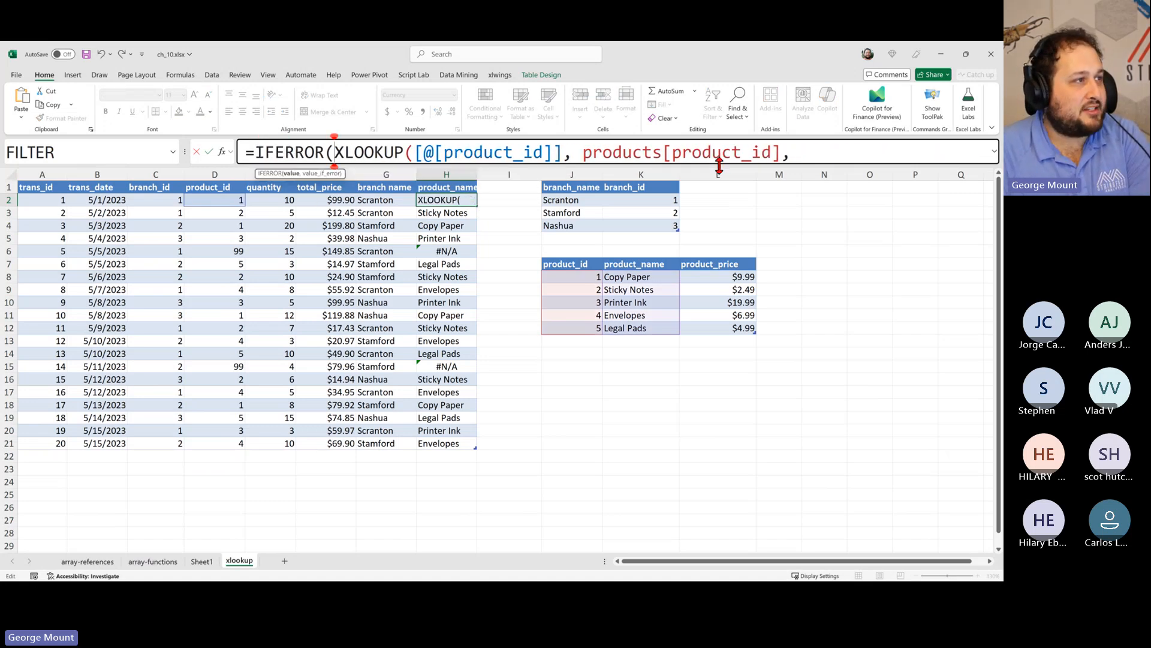
drag(719, 165, 719, 190)
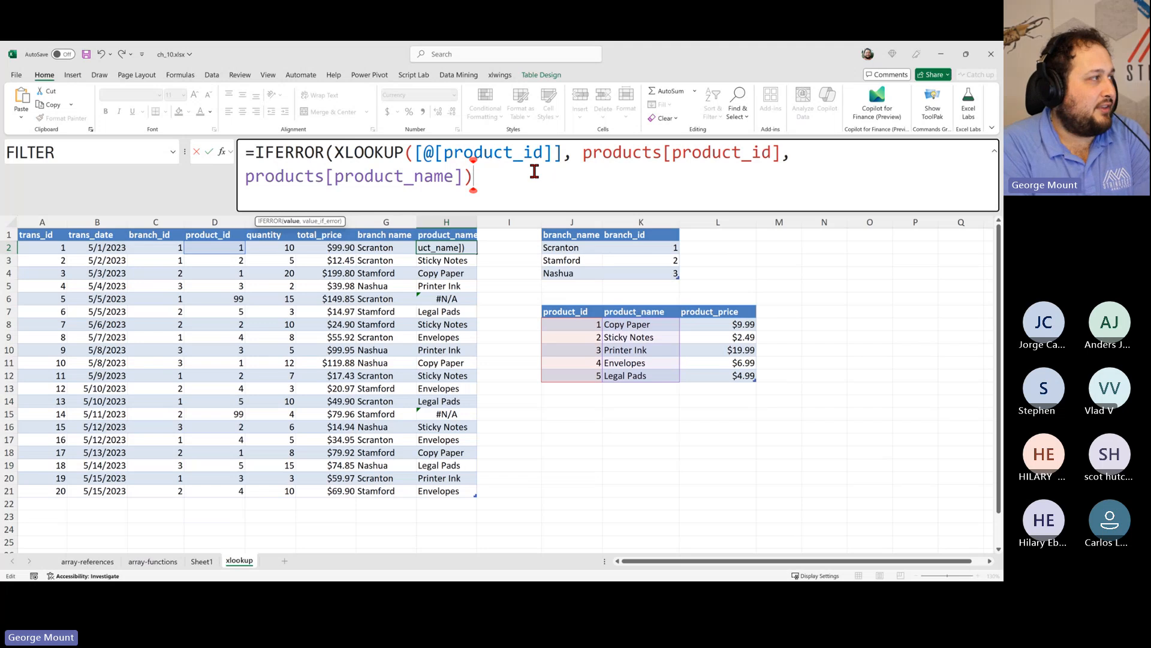
text(, "not found)
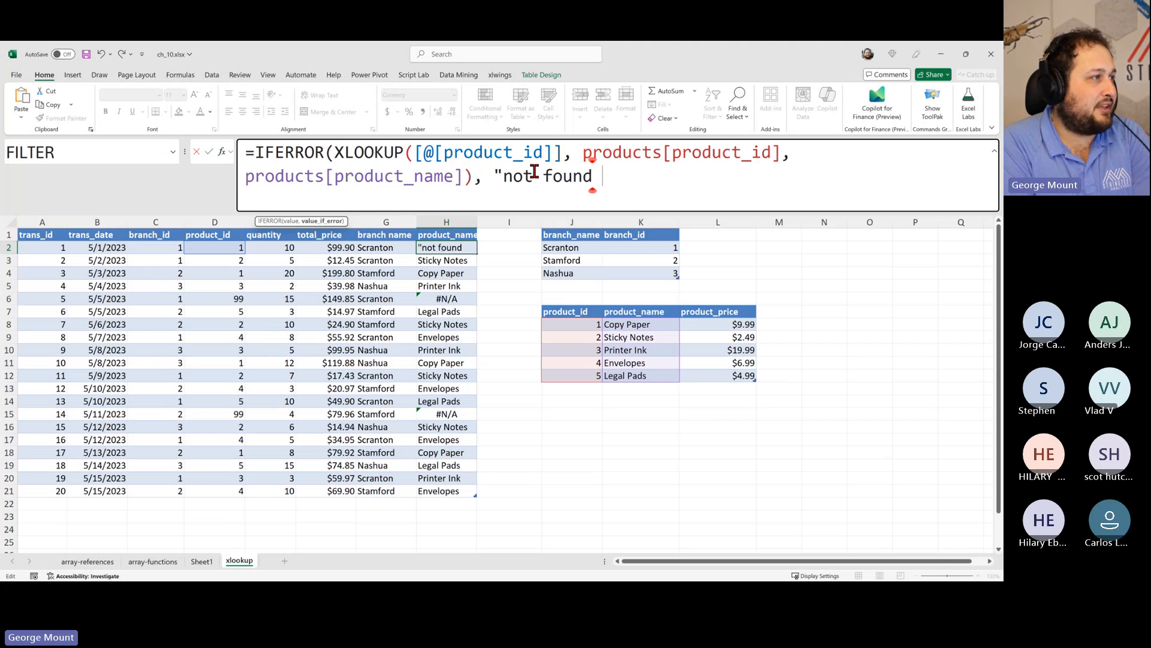
key(BackSpace)
text("))
key(ctrl+Return)
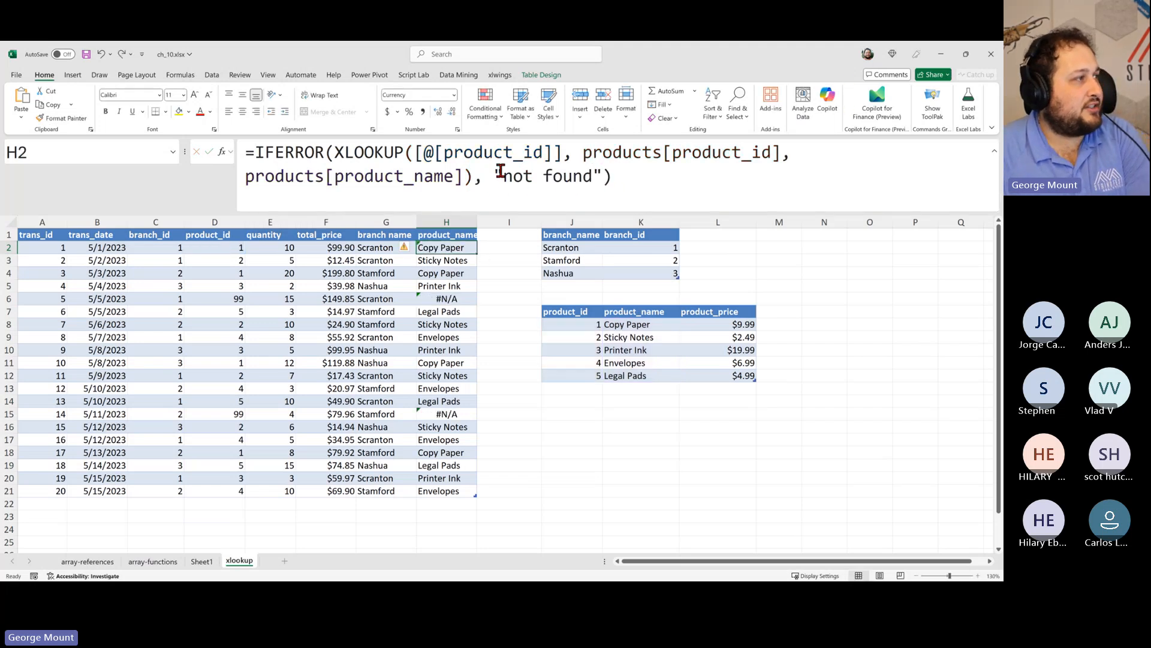
key(ctrl+z)
- Add "Not found" as the if_not_found argument of the XLOOKUP in H2 and commit it down the product_name column
click(940, 155)
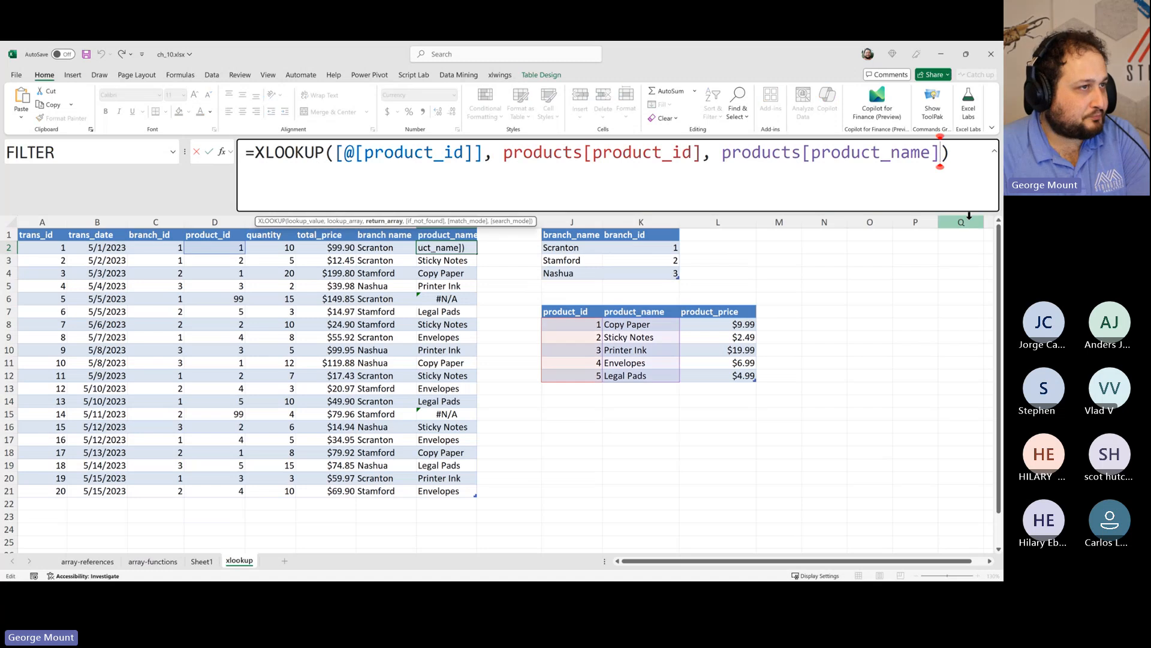
text(, "N)
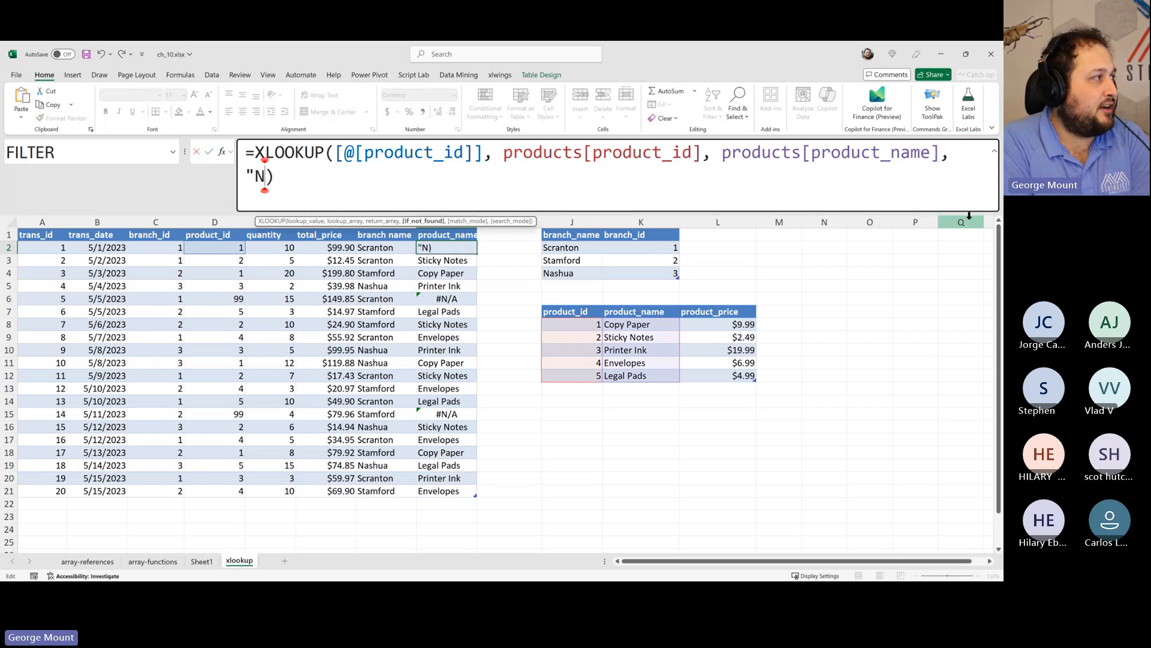
text(ot found")
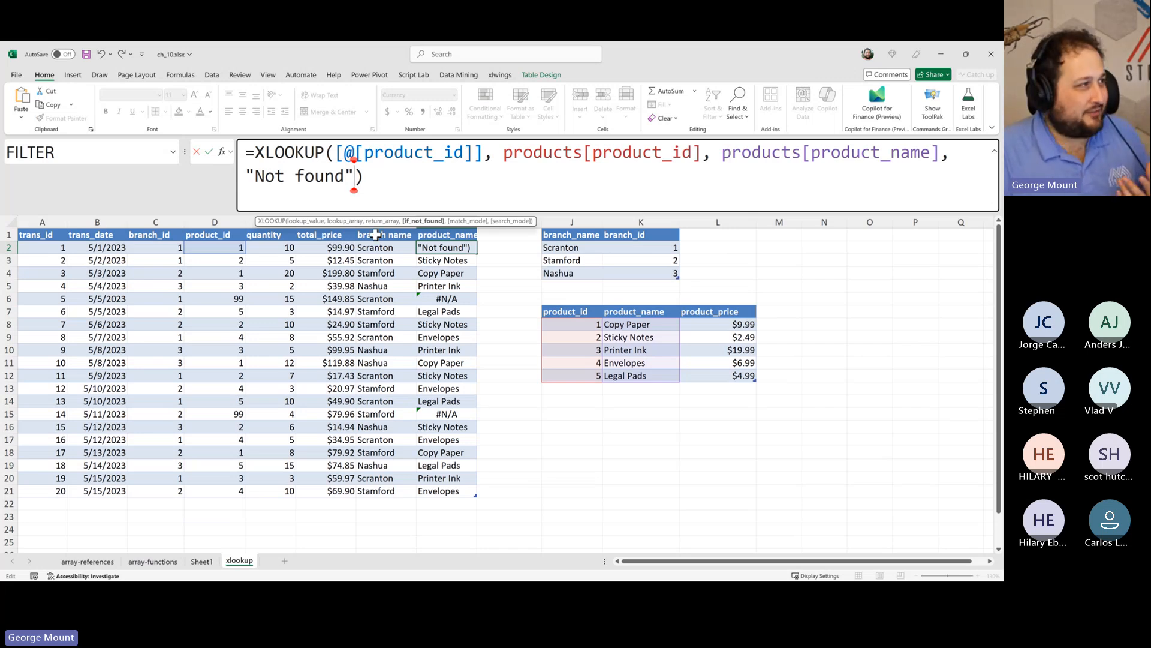
click(418, 178)
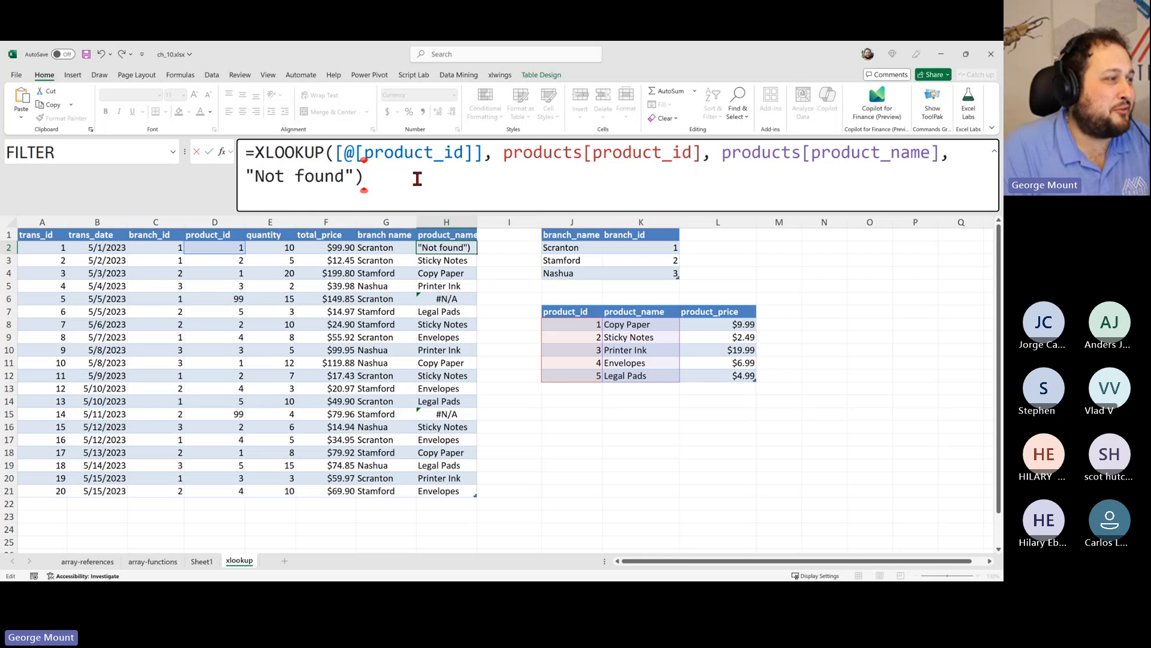
key(Return)
key(Up)
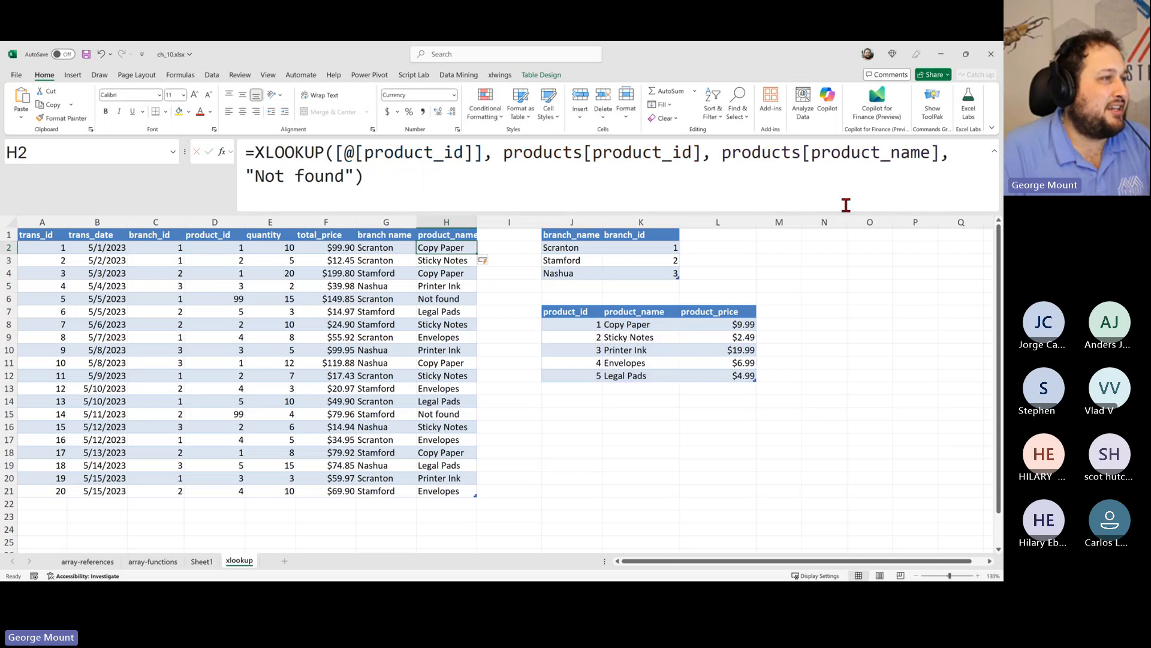
- Highlight the complete XLOOKUP formula text in H2 for review, and leave it unedited
click(249, 162)
key(ctrl+a)
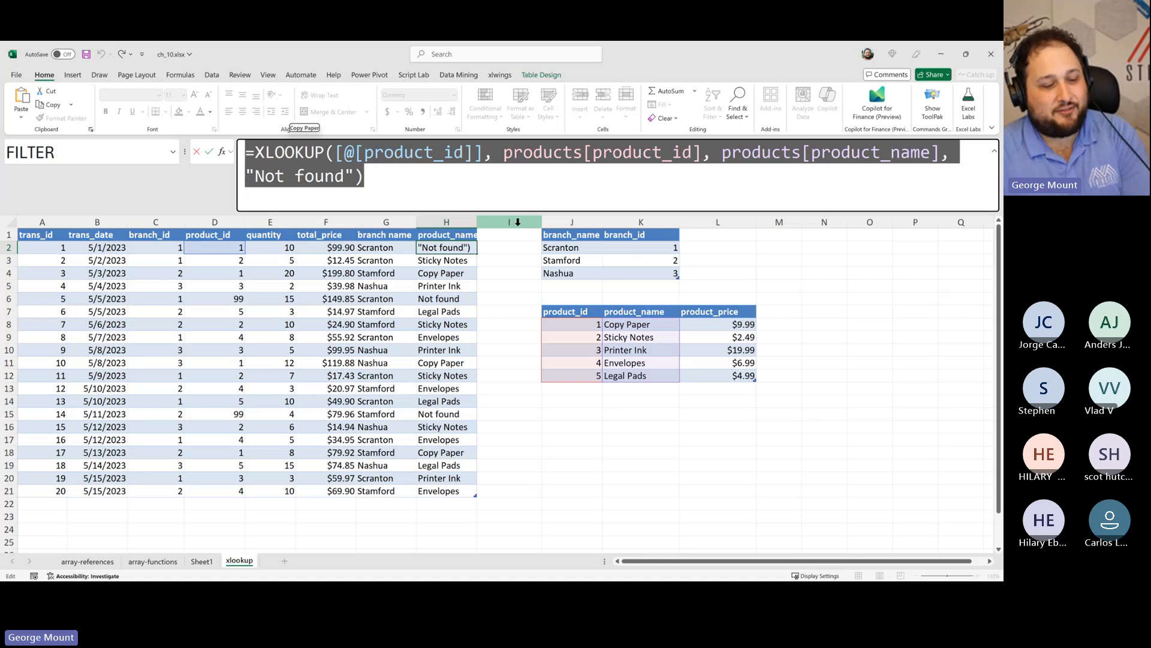
key(Escape)
drag(476, 196, 242, 147)
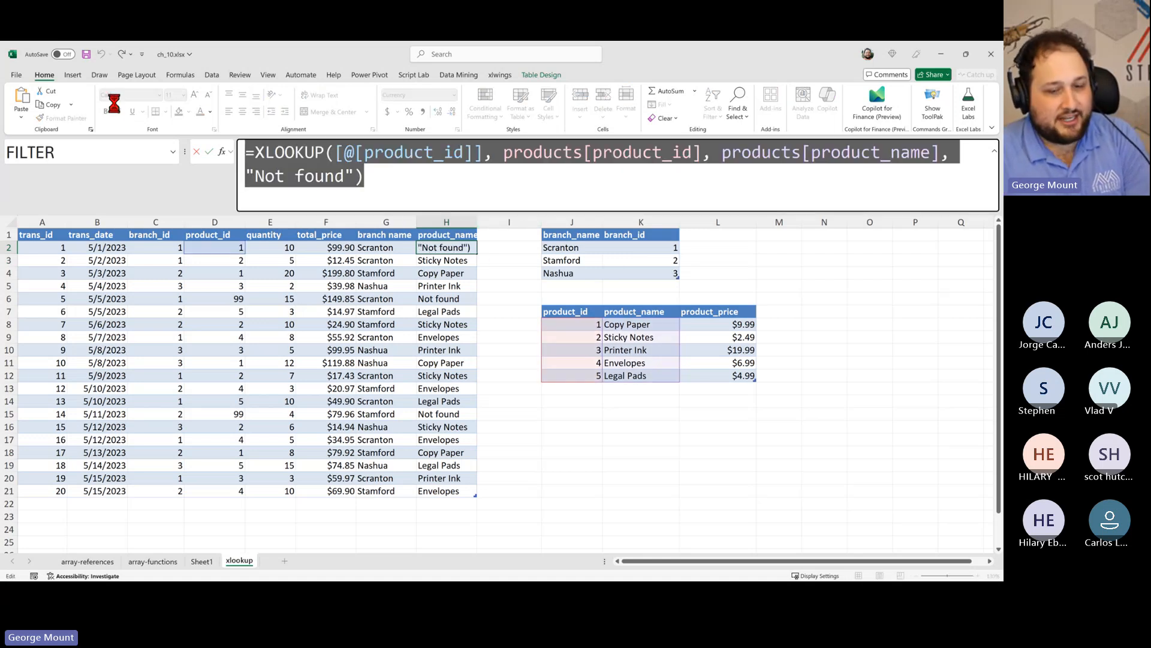
key(alt+Tab)
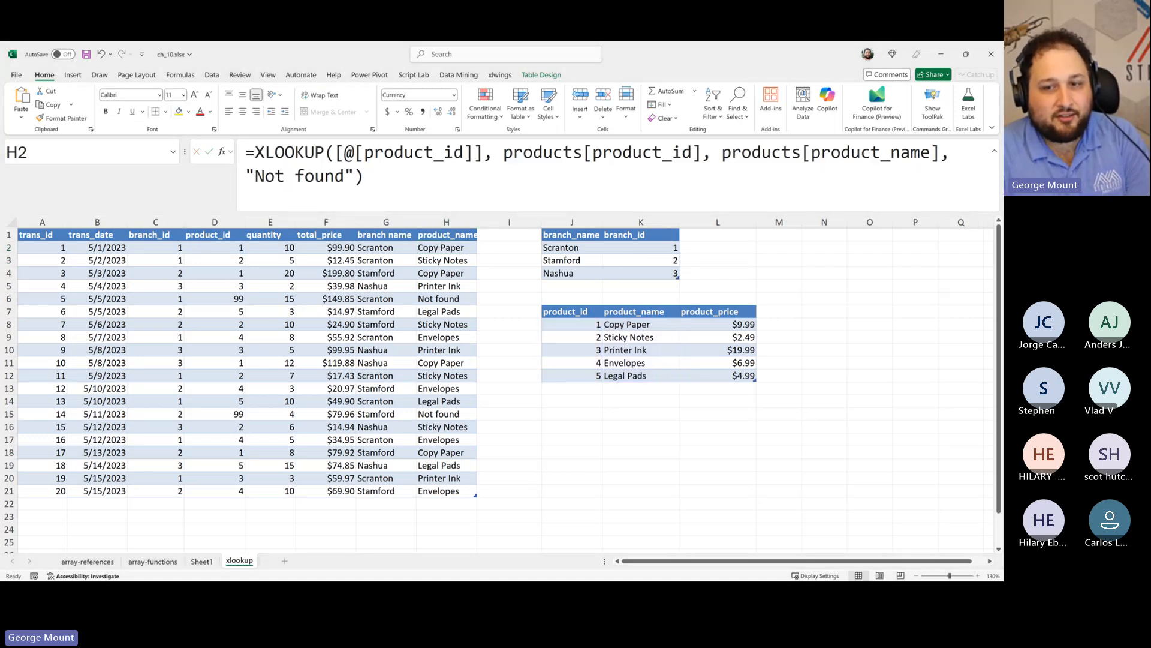
key(alt+Tab)
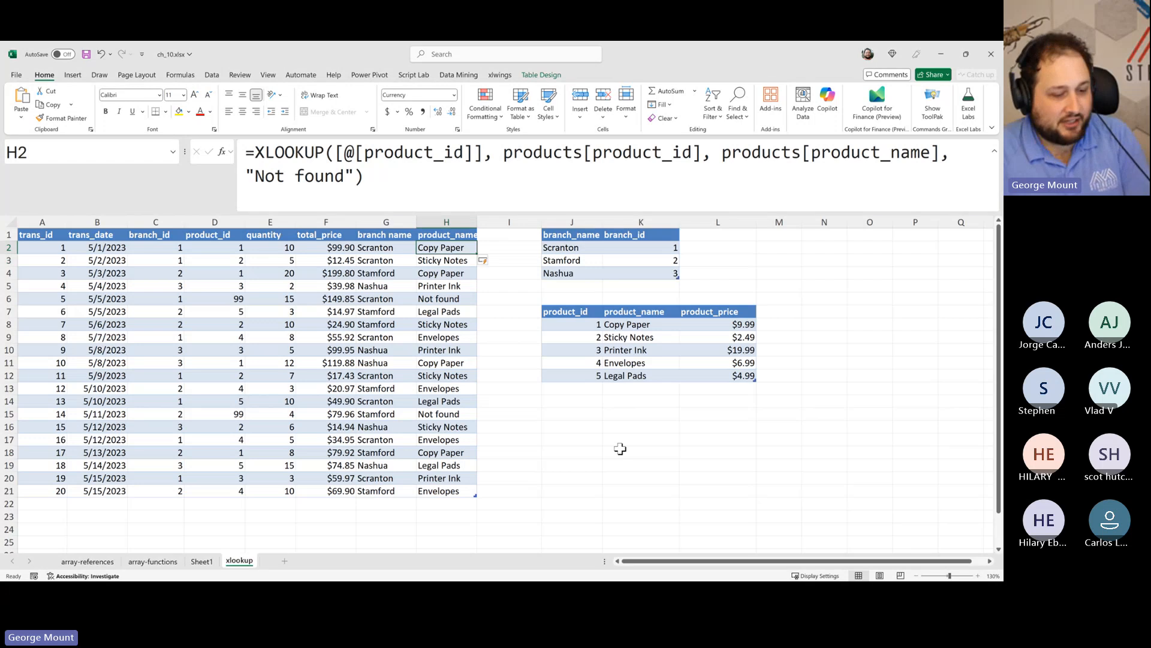
- Examine the XLOOKUP formulas in the branch name and product_name columns down to the end of the transactions table
scroll(536, 454, down, 2)
scroll(535, 454, up, 2)
click(384, 376)
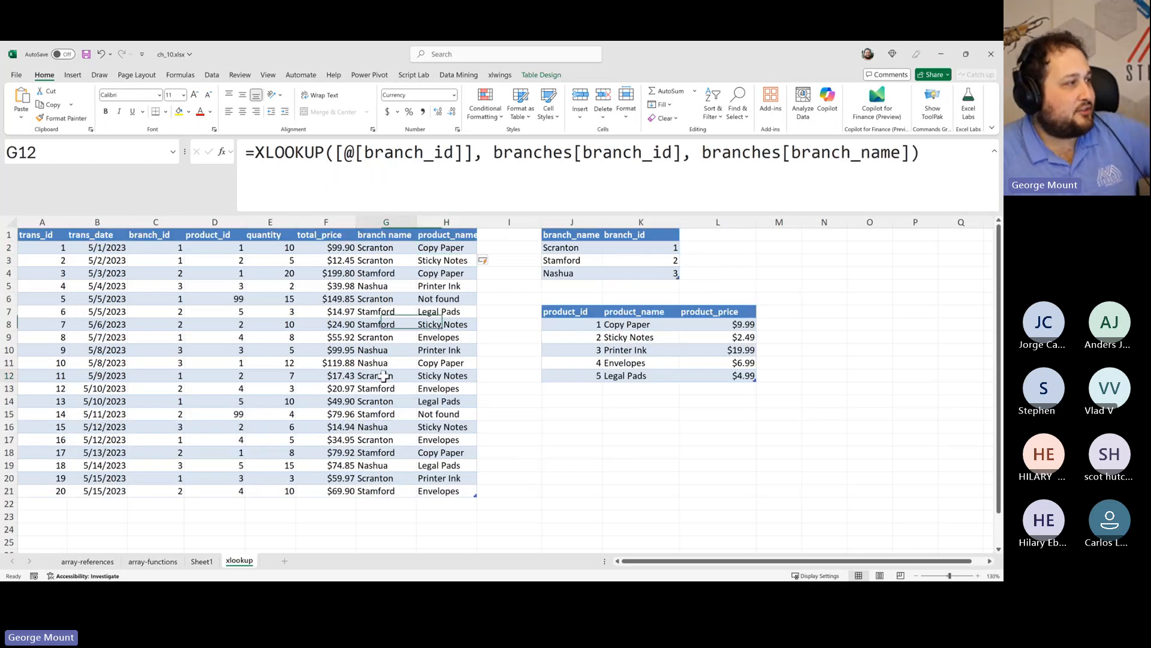
click(384, 247)
click(446, 260)
click(447, 247)
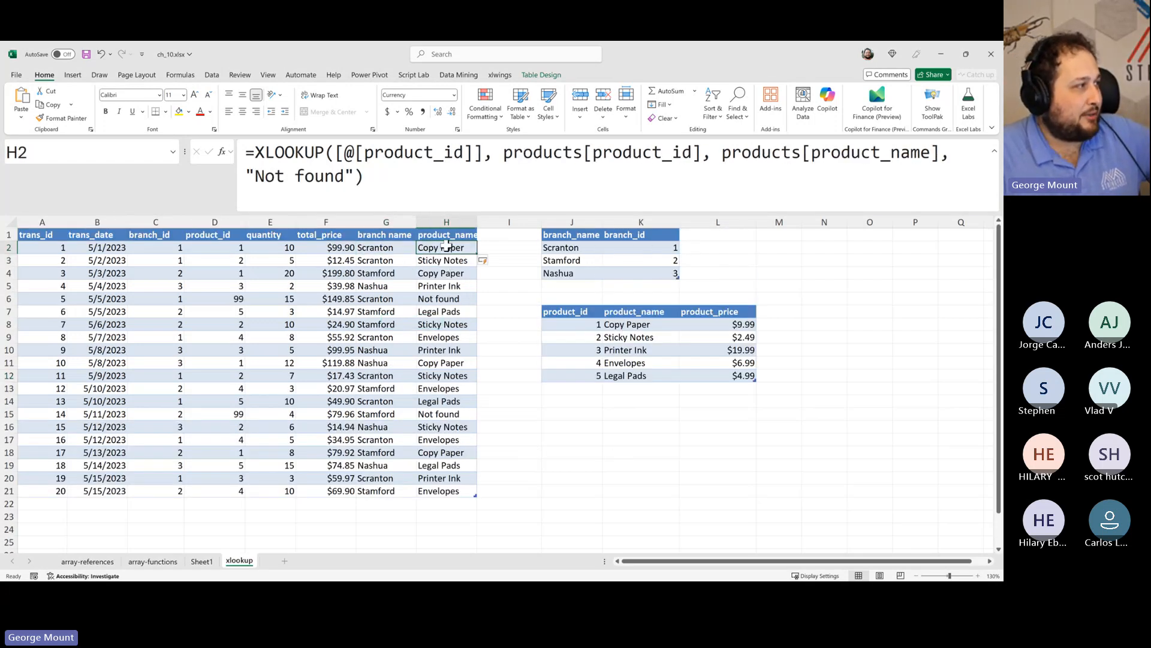
click(456, 324)
scroll(460, 401, down, 3)
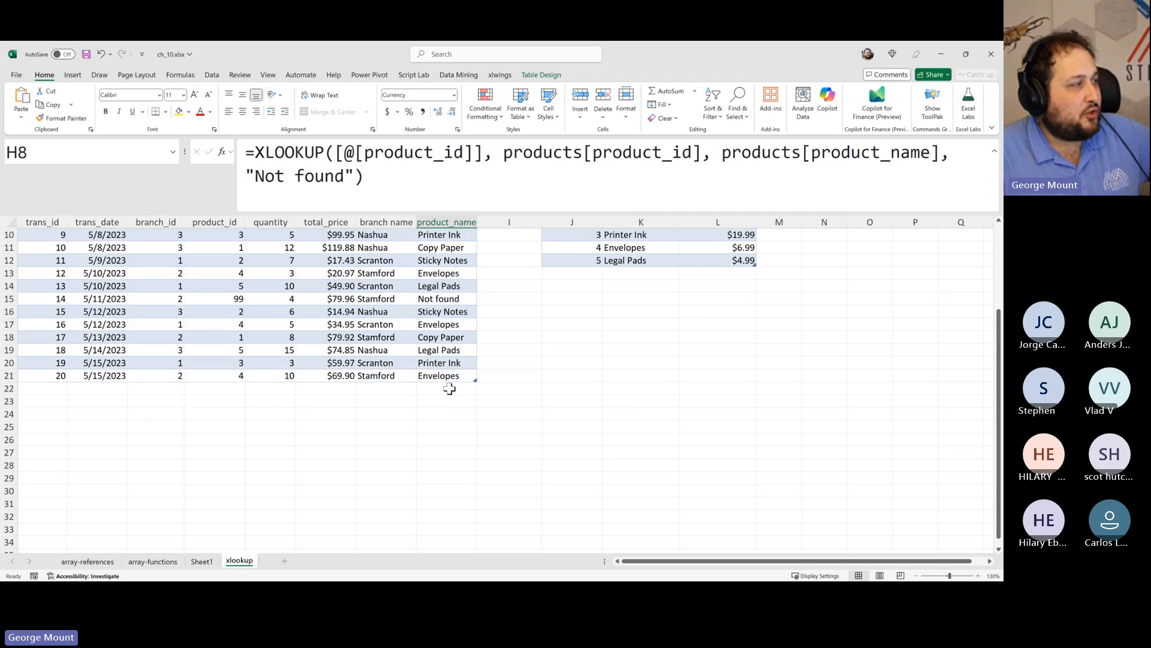
scroll(451, 387, up, 3)
- Enter the note "SEQUENCE == sequence of numbers" in cell J20
click(586, 474)
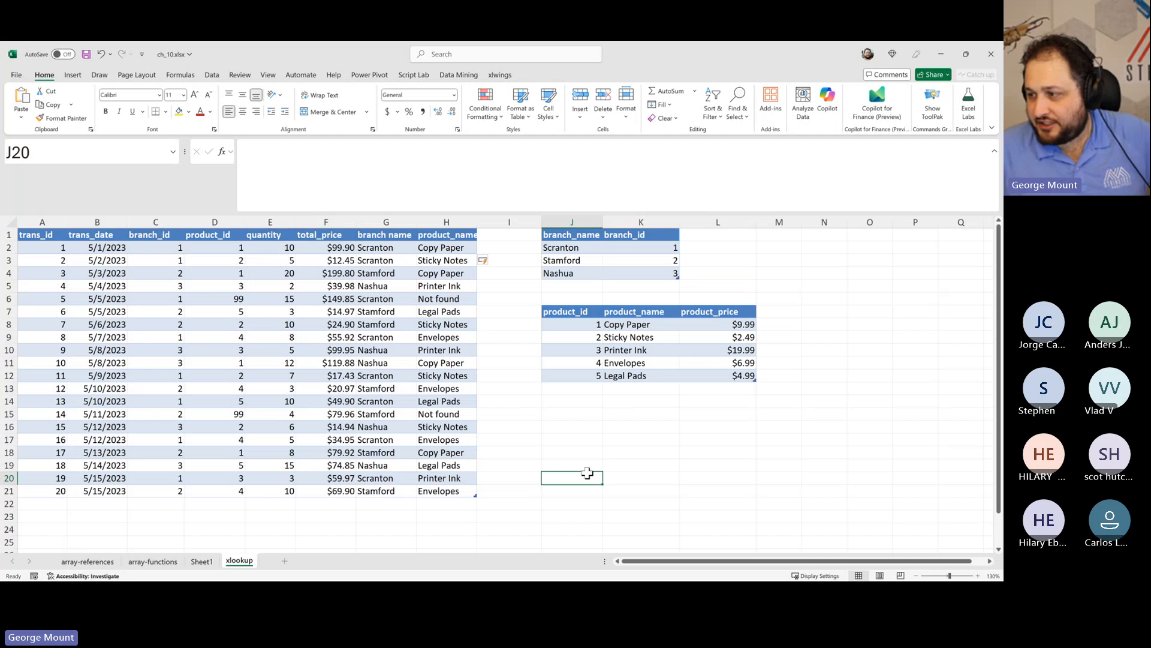
text(SEQUENCE -=-)
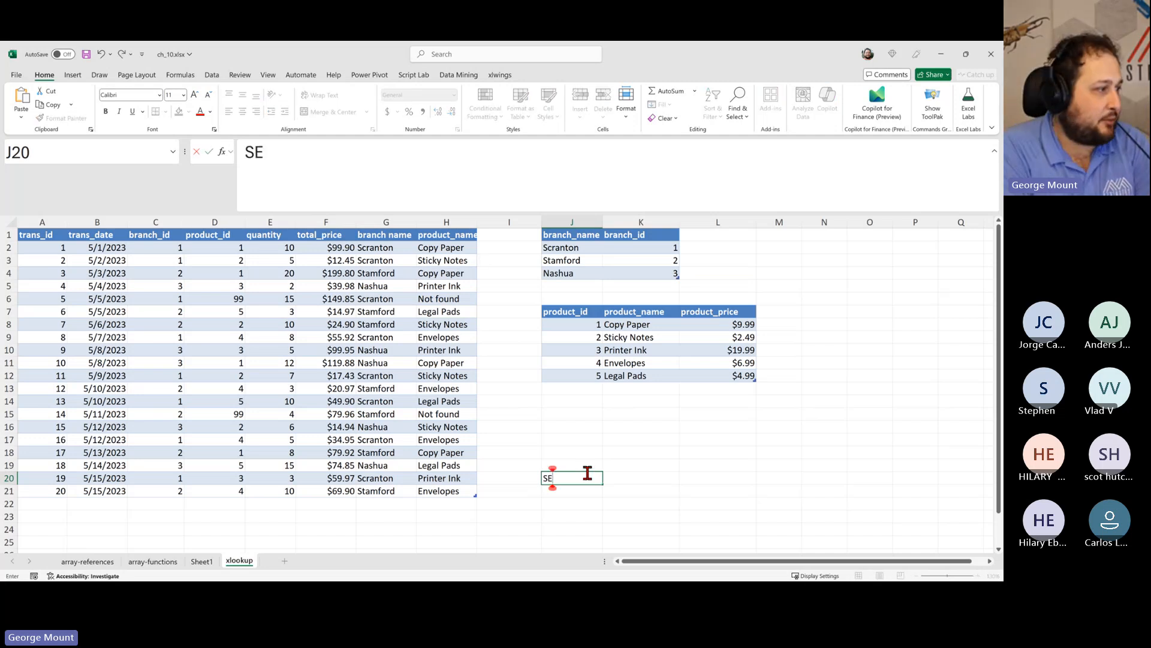
key(BackSpace)
key(BackSpace)
key(BackSpace)
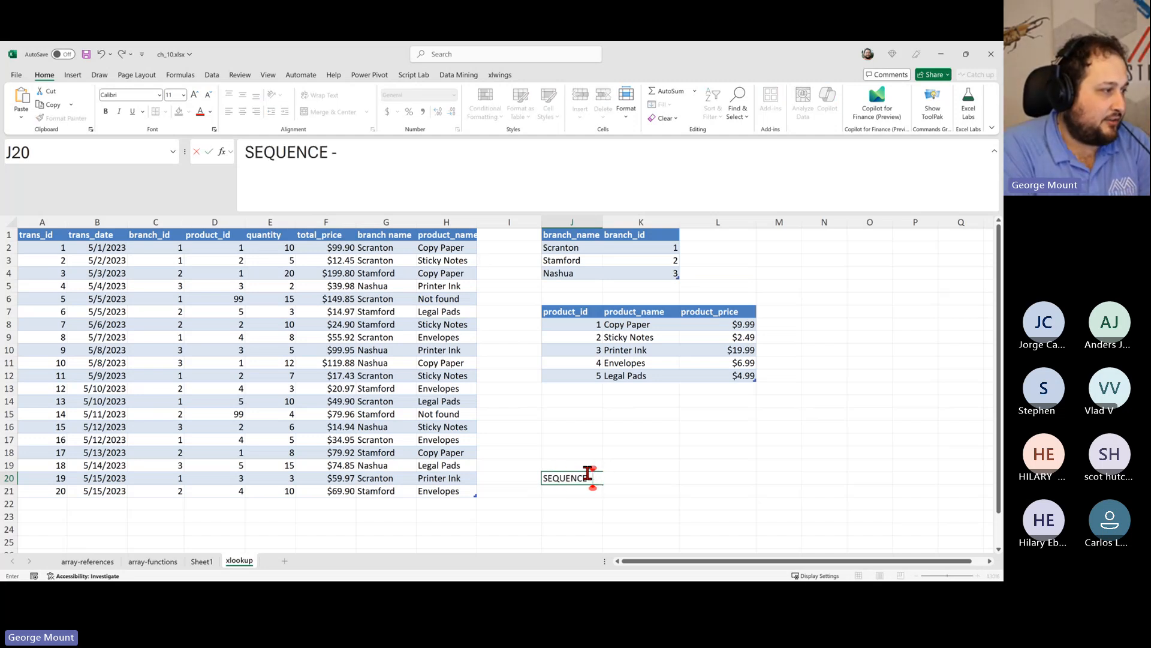
text(== Ss)
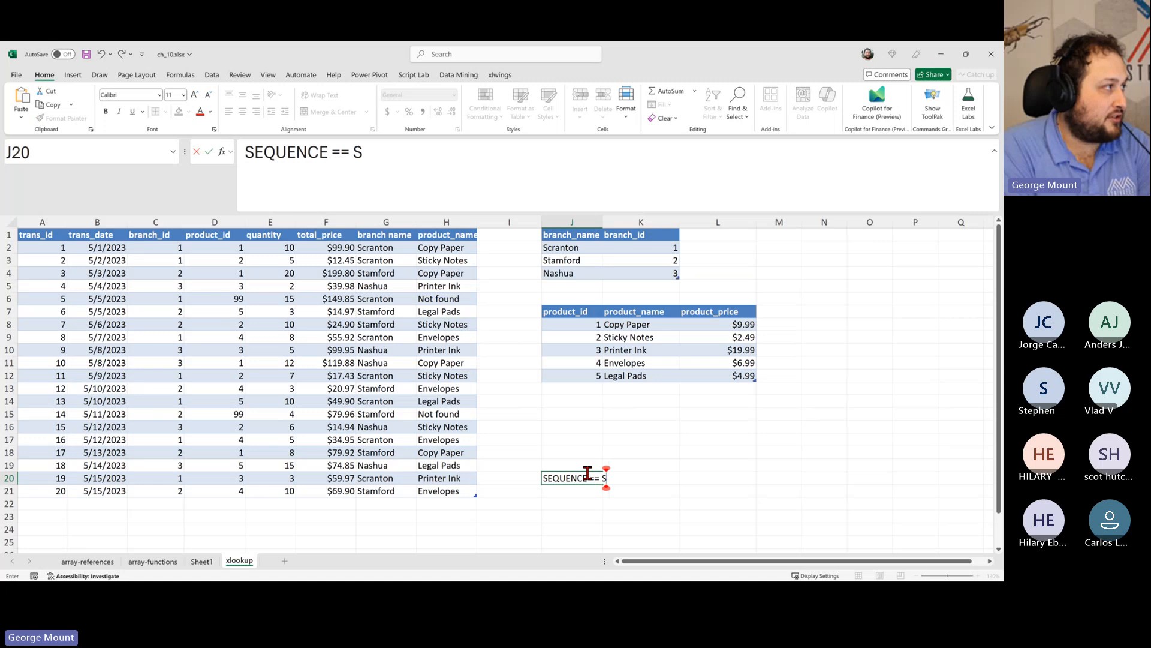
key(BackSpace)
key(BackSpace)
text(sequenced)
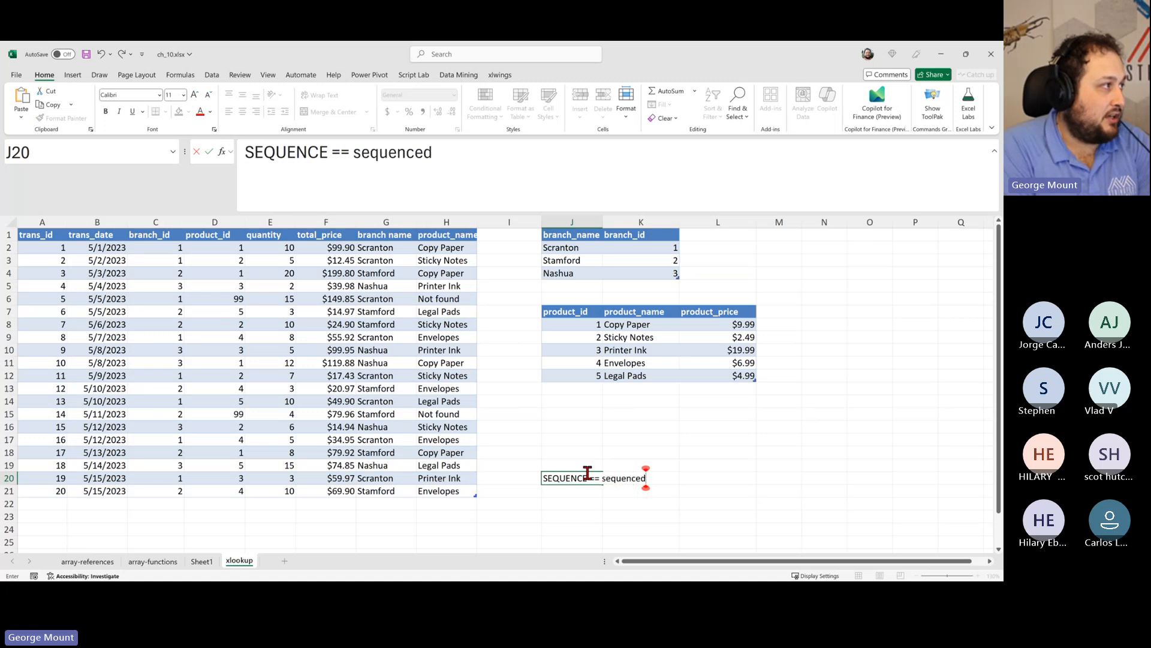
key(BackSpace)
text(of numbers)
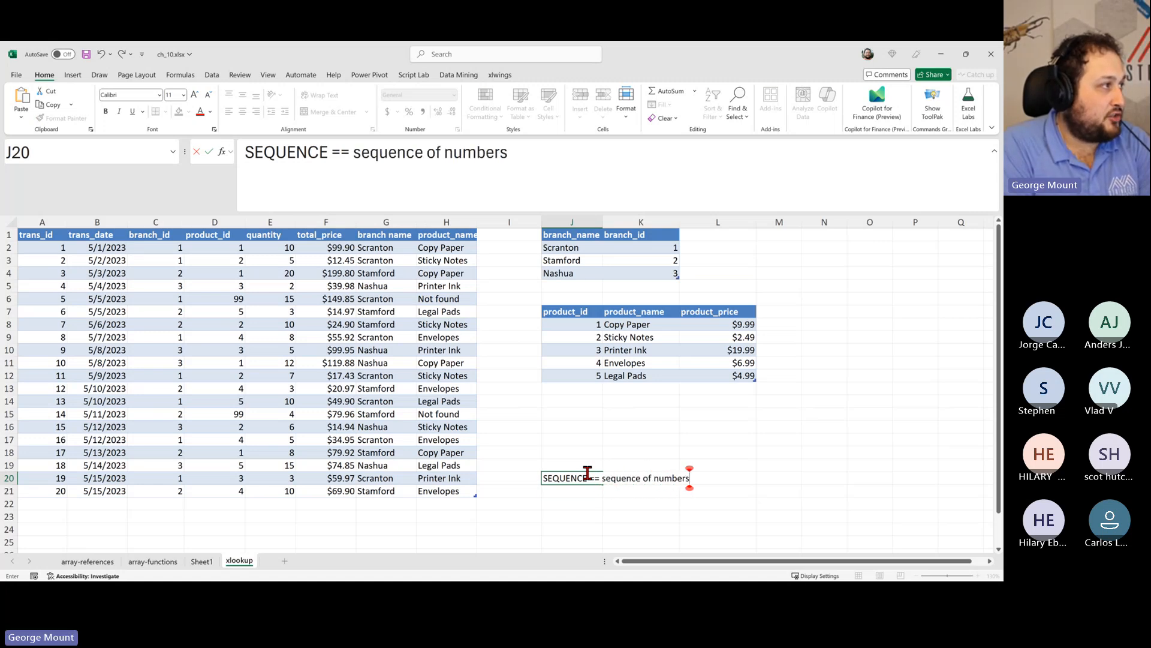
key(Return)
- Enter "CHOOSEROWS/CHOOSECOLS" in cell J21, directly below the SEQUENCE note
text(CHOOSE)
text(ROW)
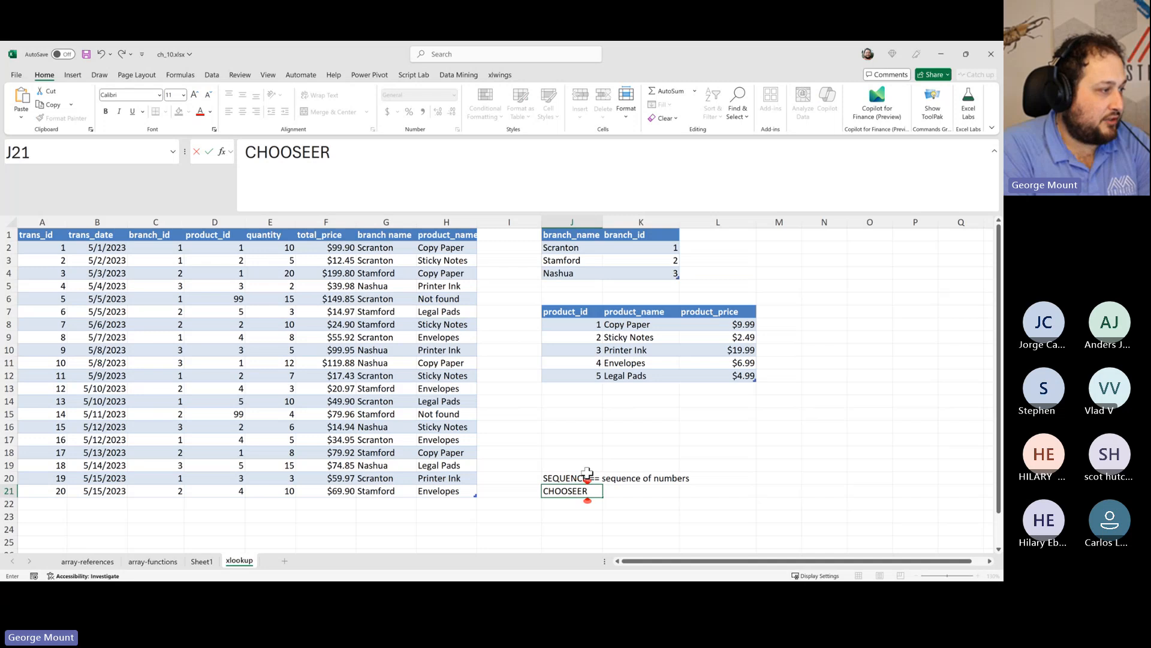
key(BackSpace)
key(BackSpace)
key(BackSpace)
text(E)
key(BackSpace)
text(ROWS/C)
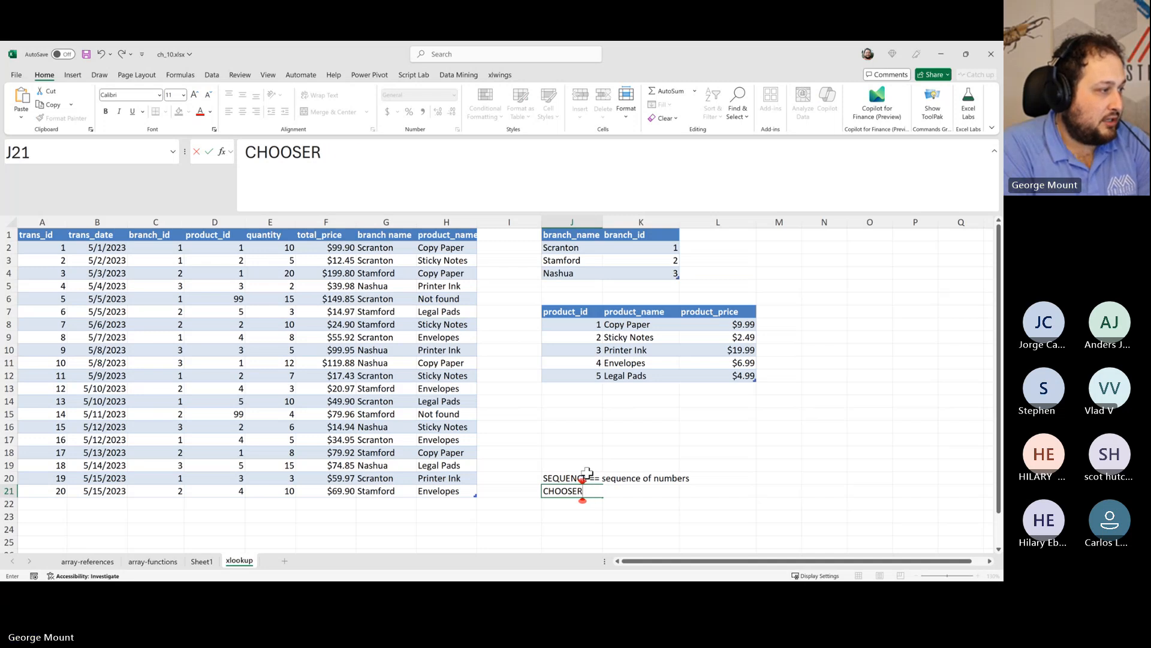
key(BackSpace)
text(CHOOSECOLS)
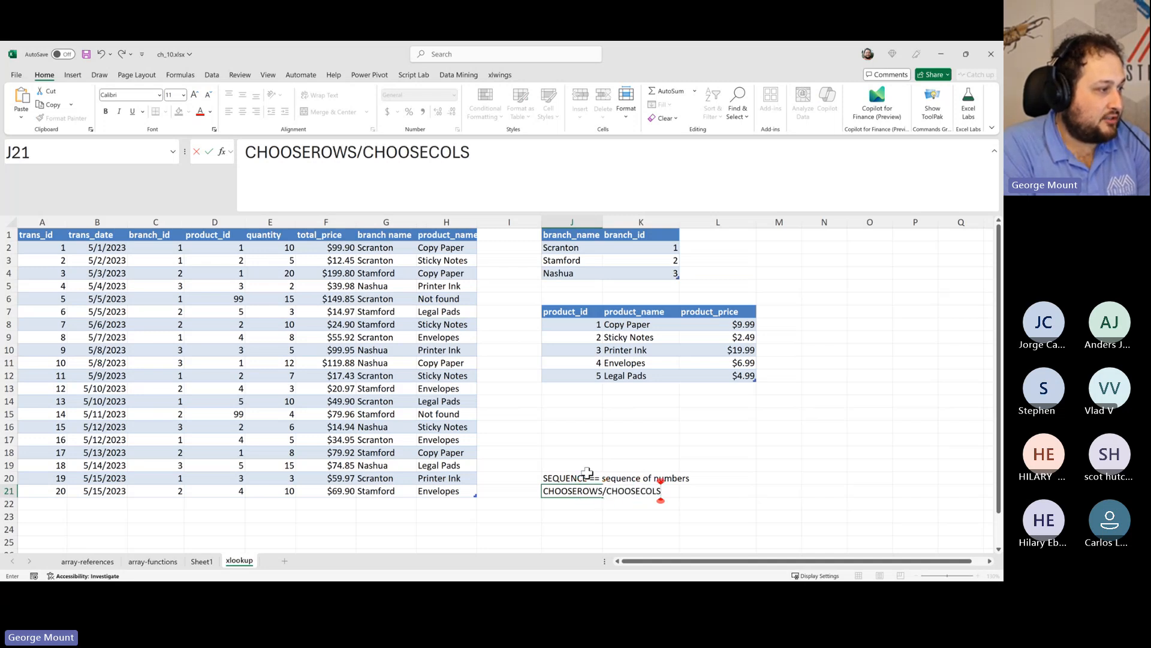
key(Return)
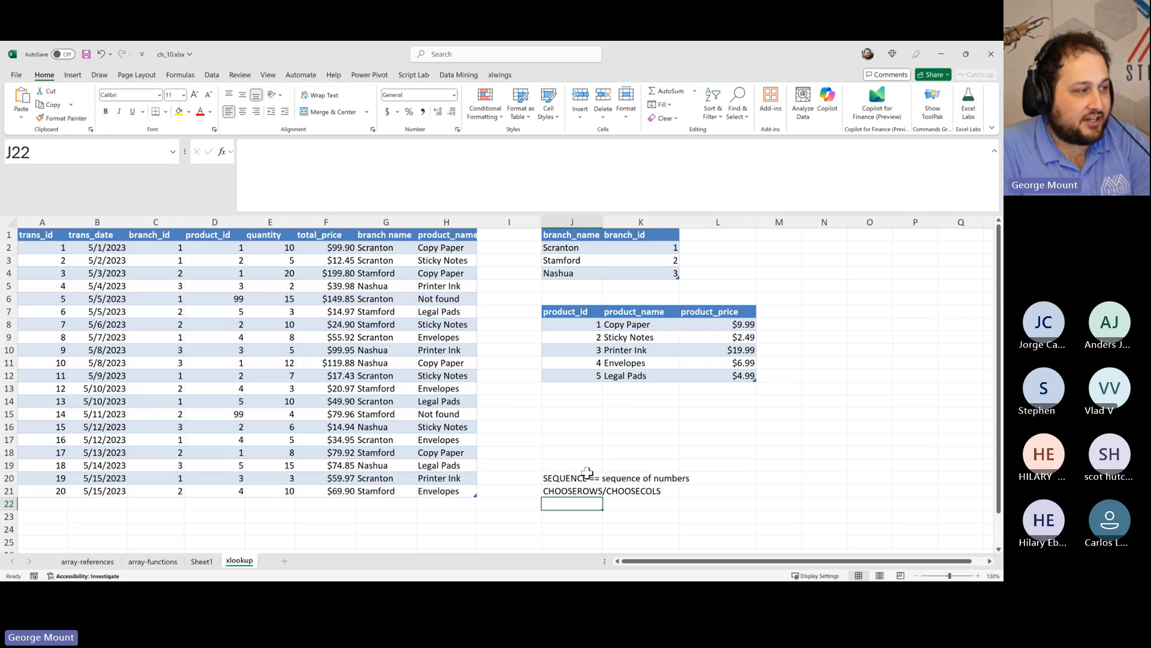
key(Return)
- Append "-- choose row/col based on index" to the CHOOSEROWS/CHOOSECOLS note in J21
click(557, 489)
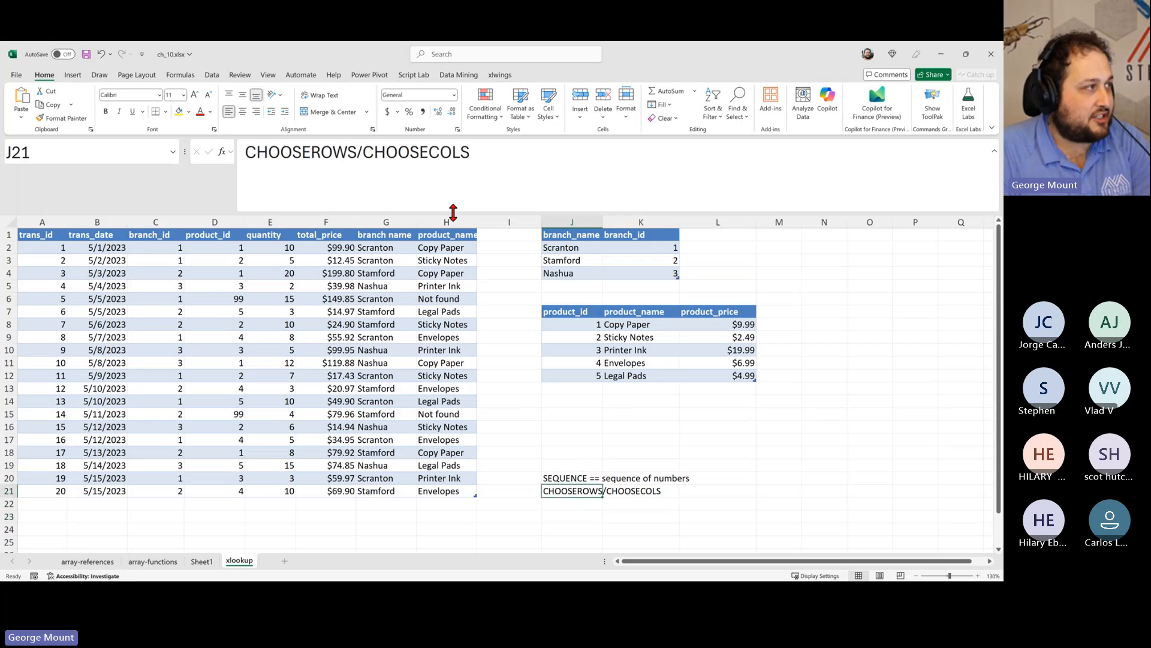
click(479, 158)
text(-- choose row/)
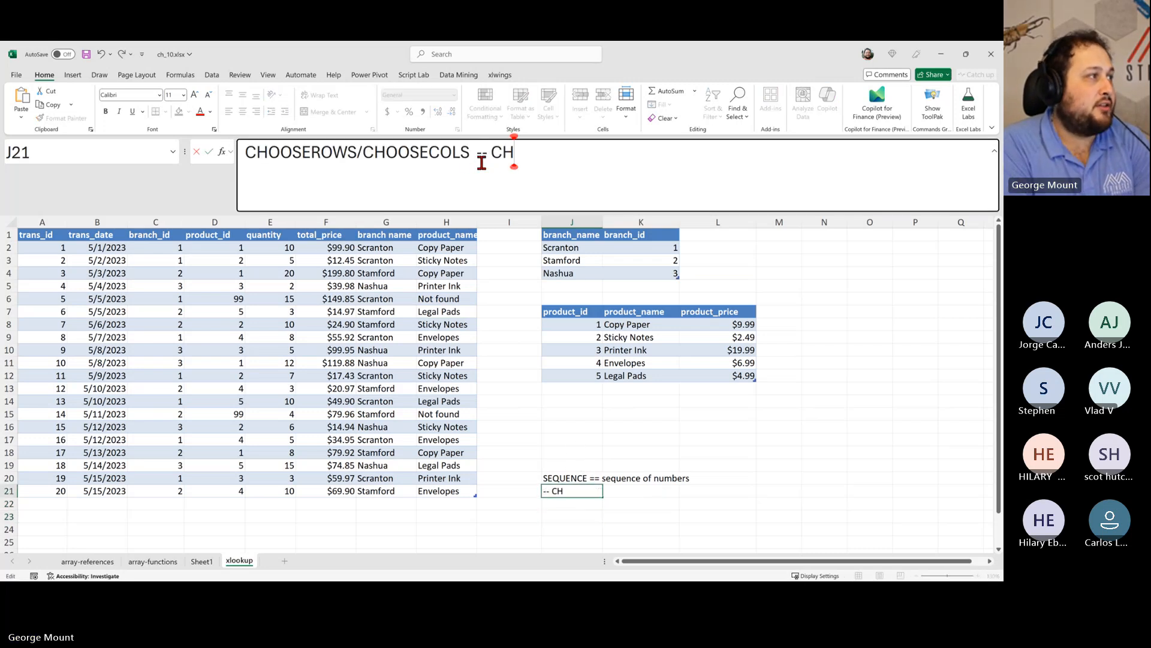
text(col)
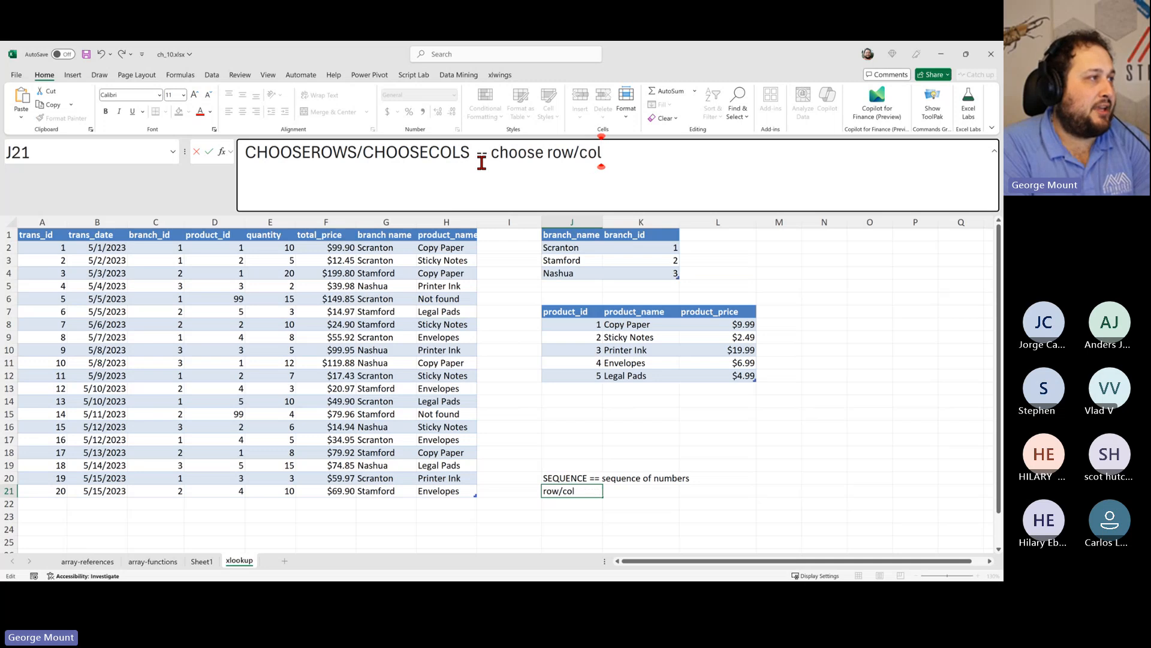
text( based on index)
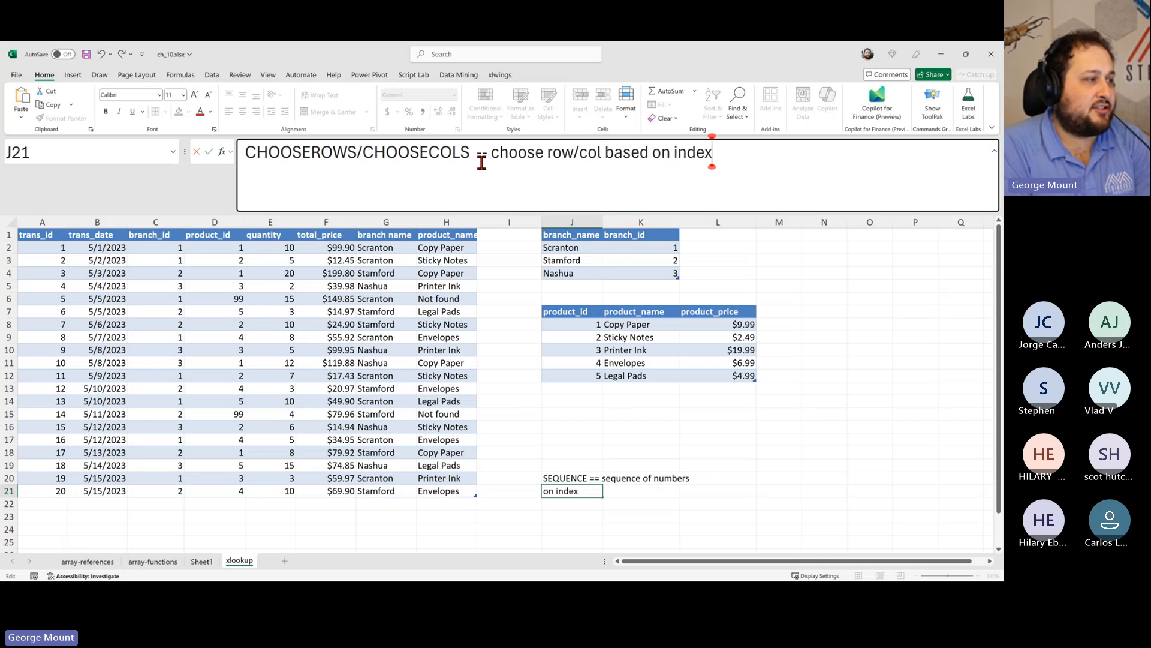
key(ctrl+Return)
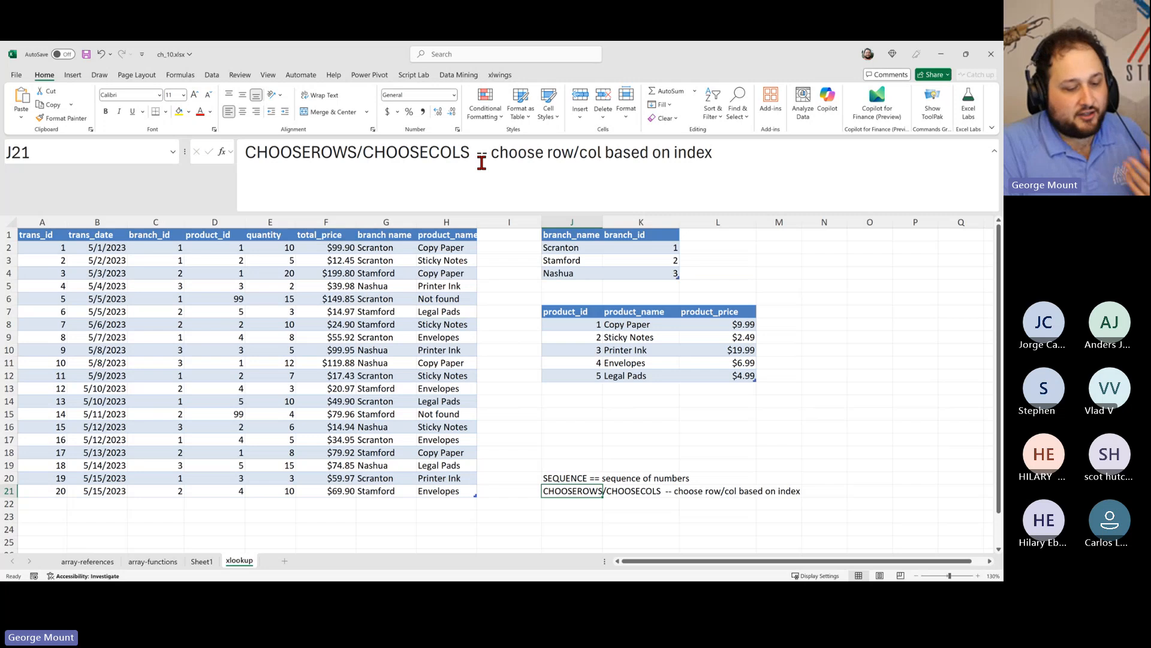
- Enter the note "GROUPBY/FILTERBY" in cell J22, directly below the CHOOSEROWS/CHOOSECOLS note
key(Return)
text(TGR)
key(BackSpace)
key(BackSpace)
key(BackSpace)
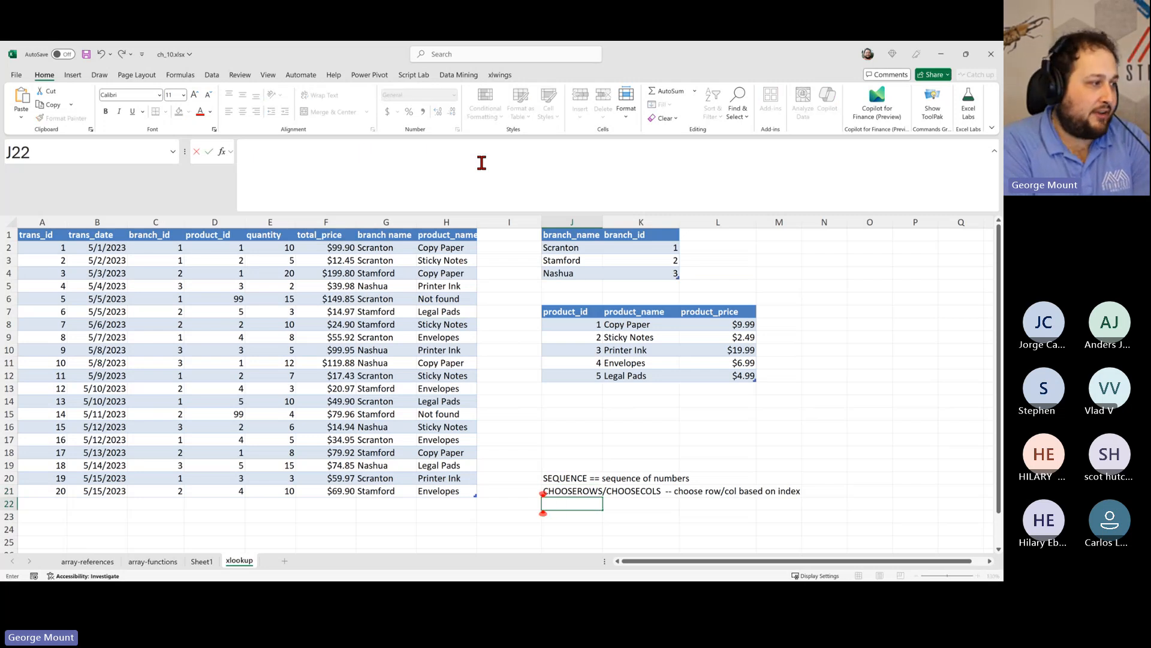
text(GROIP)
key(BackSpace)
key(BackSpace)
text(UP)
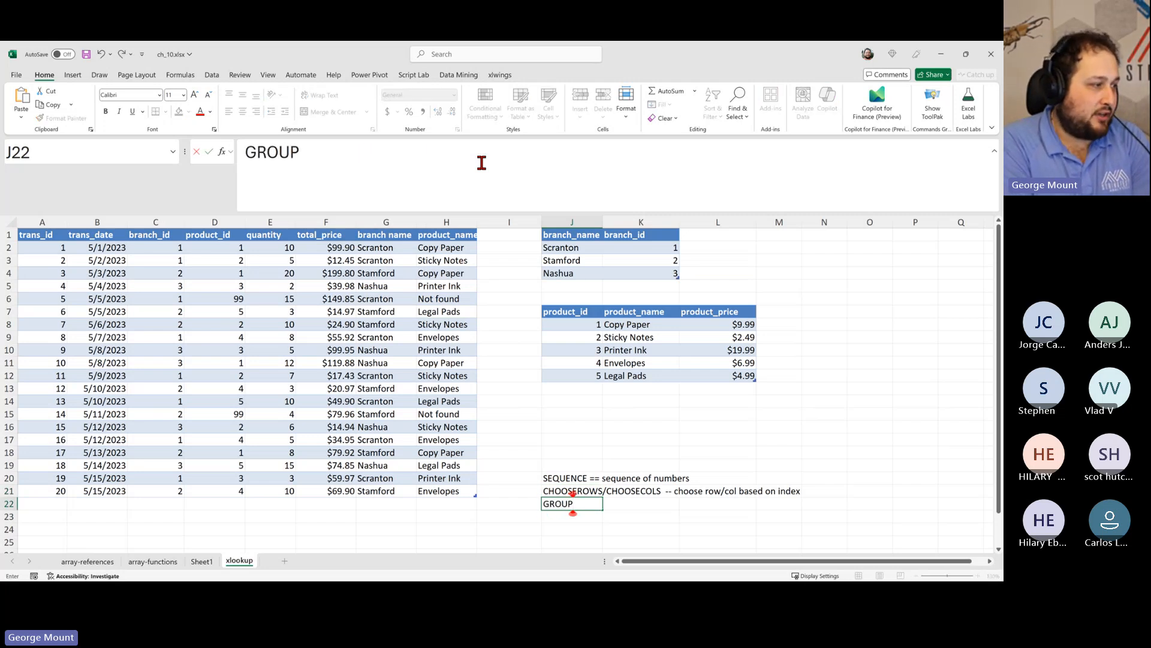
text(BY/FILTER)
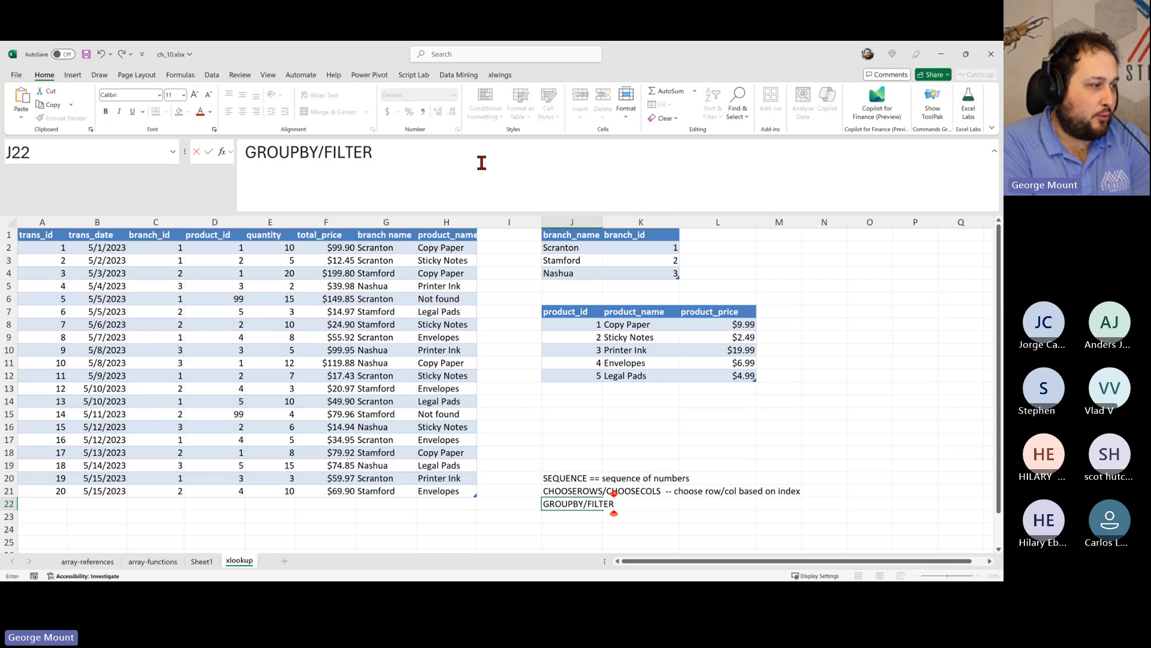
text(BY)
key(Return)
key(Return)
key(Return)
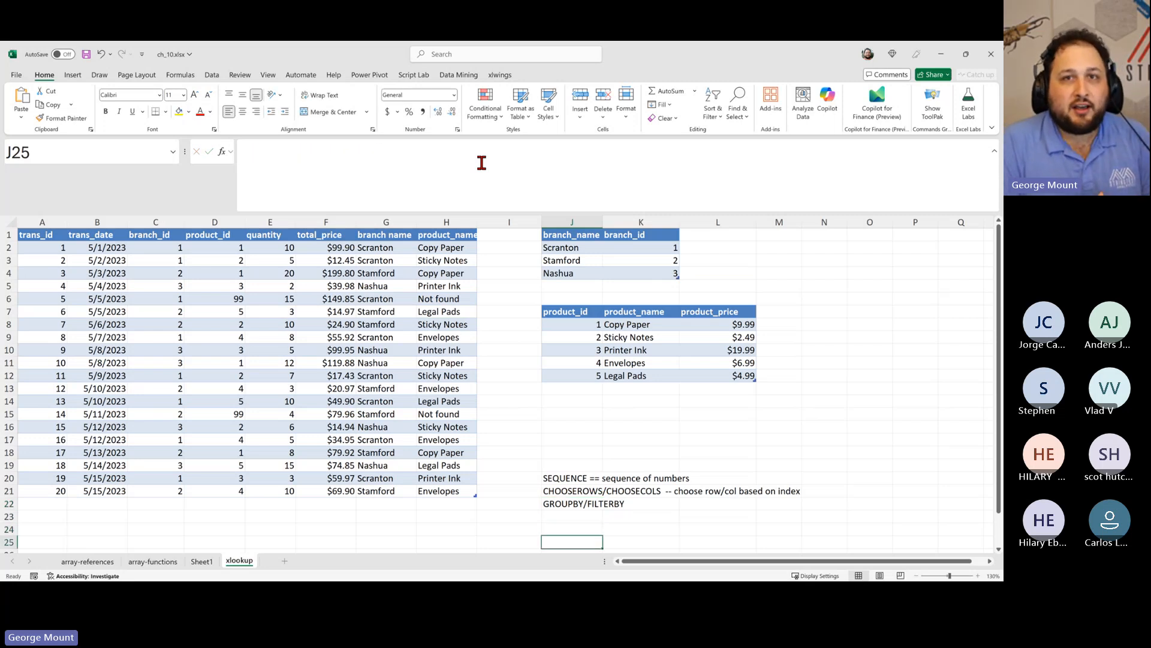
- Append "-- PivotTables with formulas" to the GROUPBY/FILTERBY note in J22
key(Up)
key(Up)
key(Up)
key(F2)
text(--)
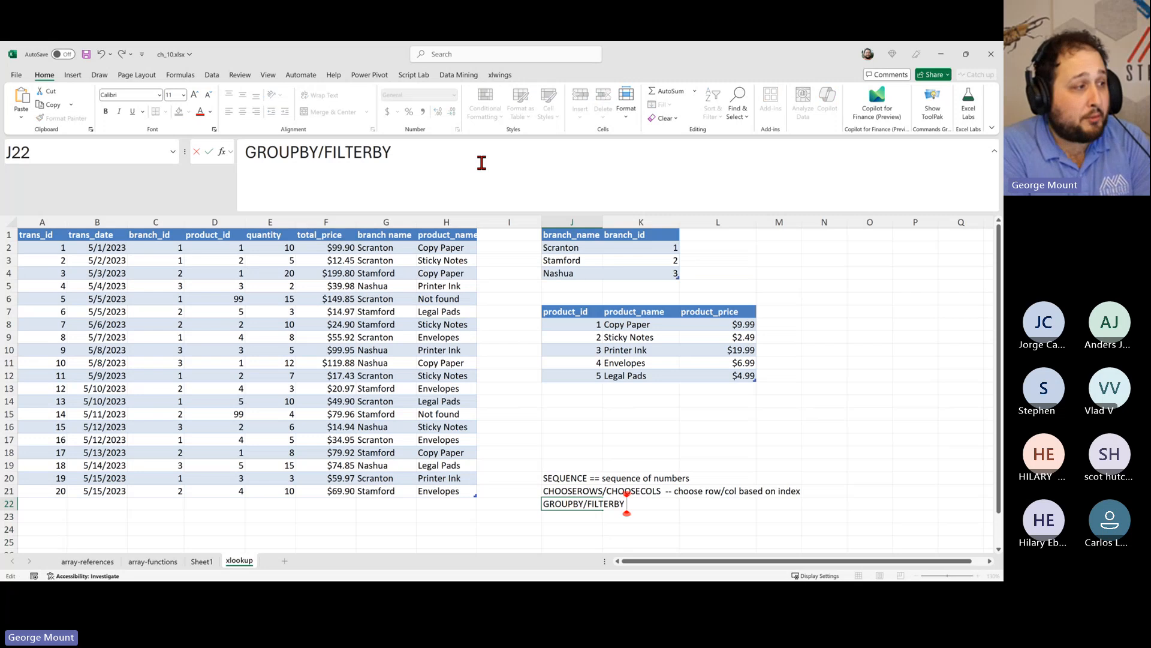
text( PivotTa)
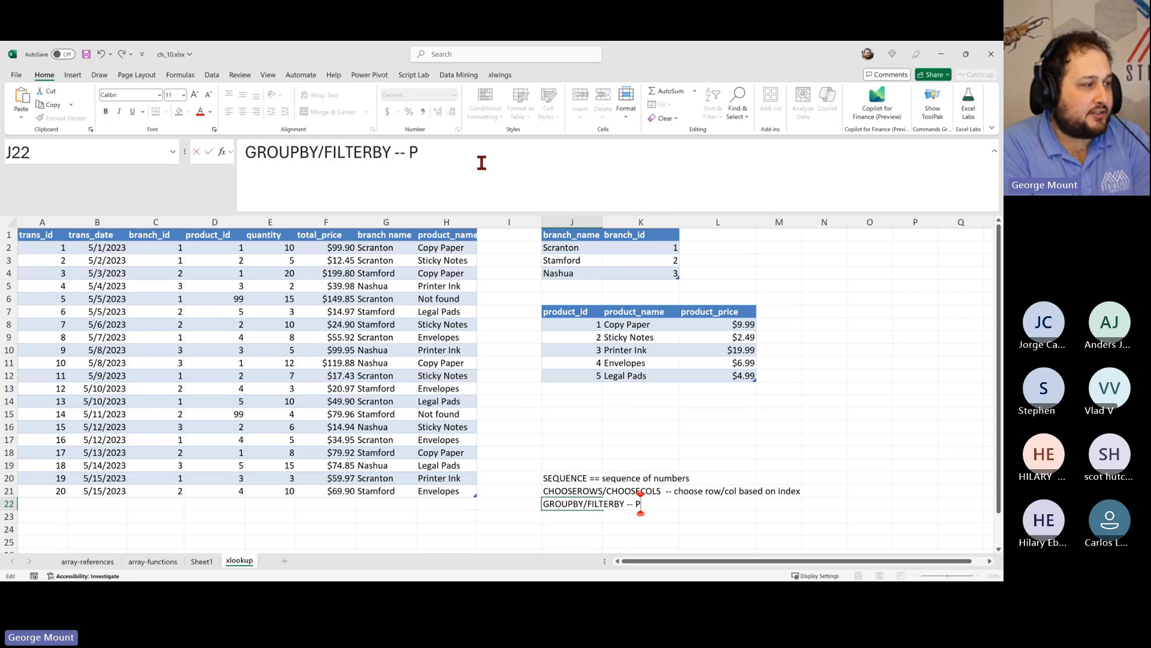
key(BackSpace)
text(ables)
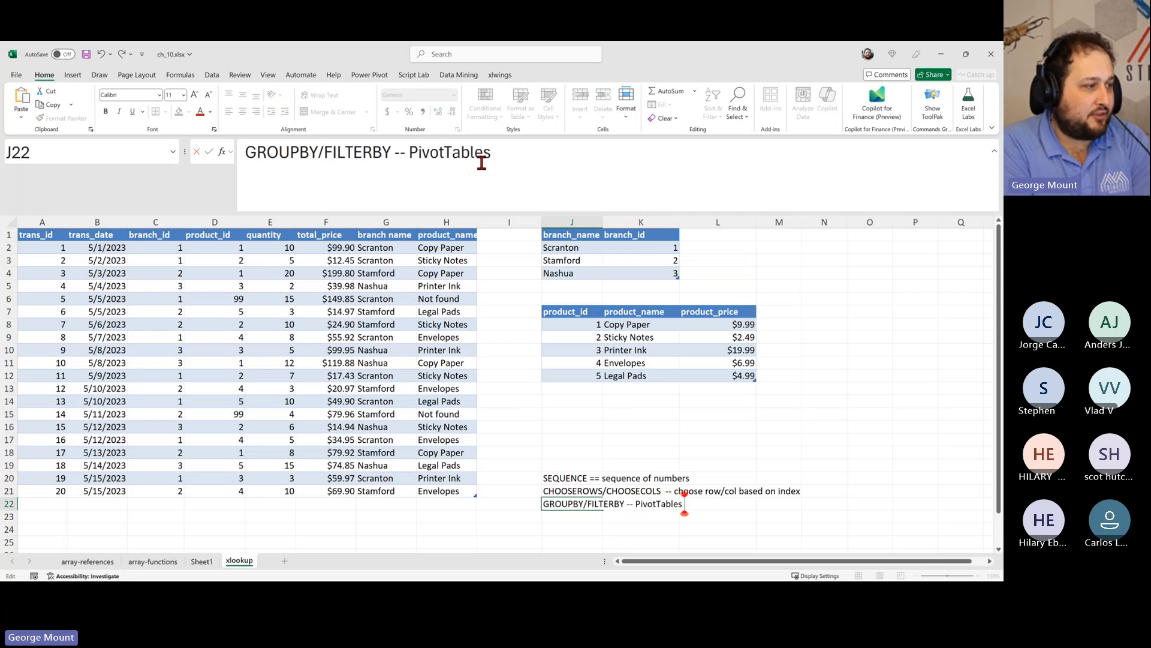
text( with formulas)
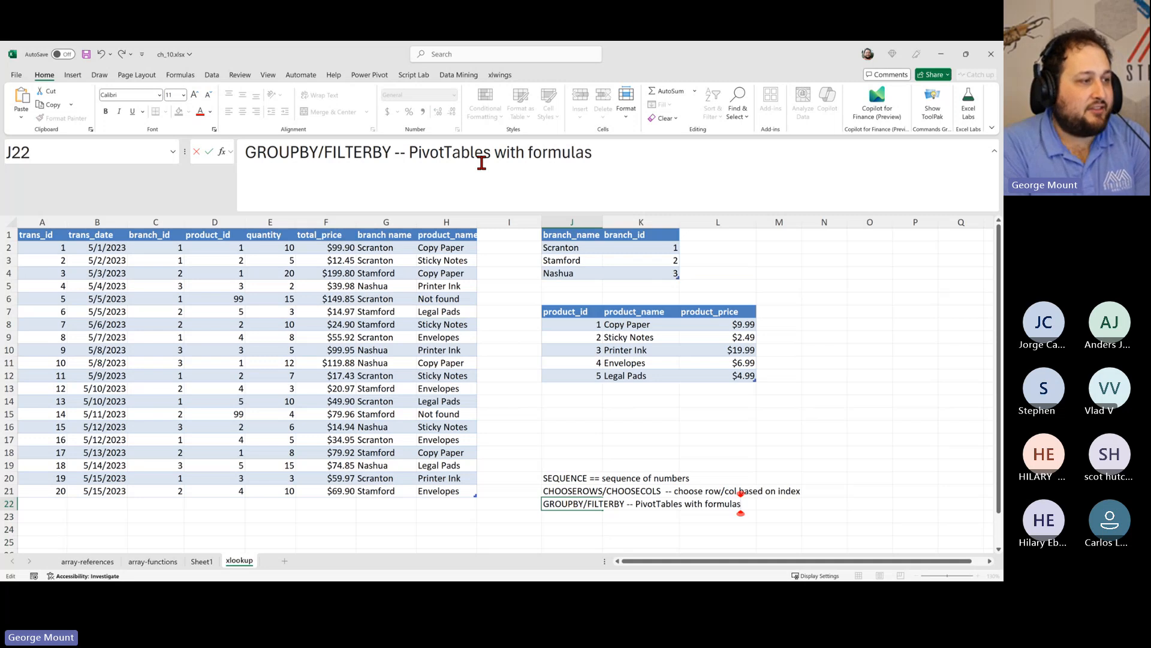
key(Return)
- Review the array-references, array-functions and Sheet1 worksheets, including the source array in A2:E2, and return to the xlookup sheet
click(348, 297)
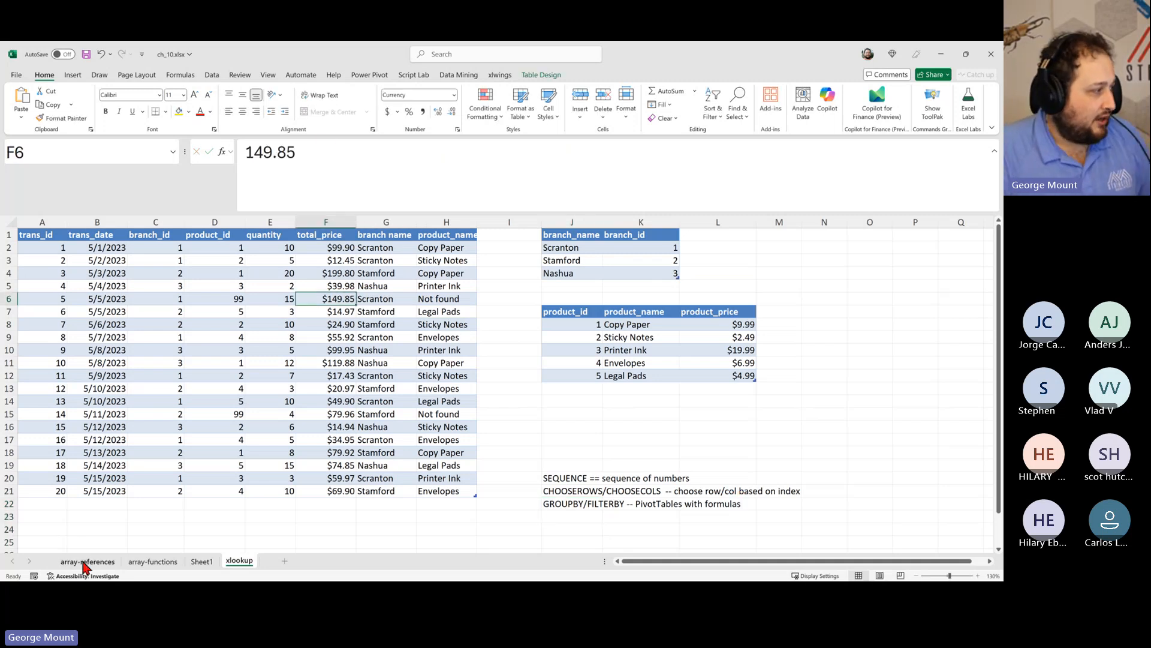
click(87, 561)
drag(80, 249, 352, 263)
drag(83, 265, 334, 265)
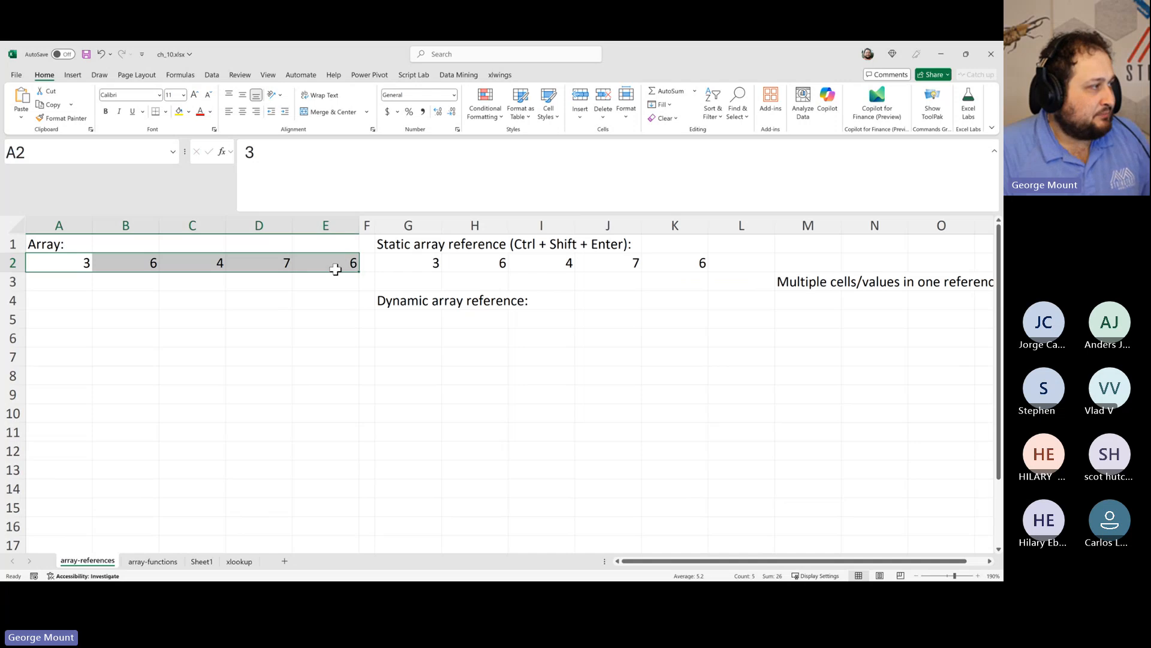
click(670, 400)
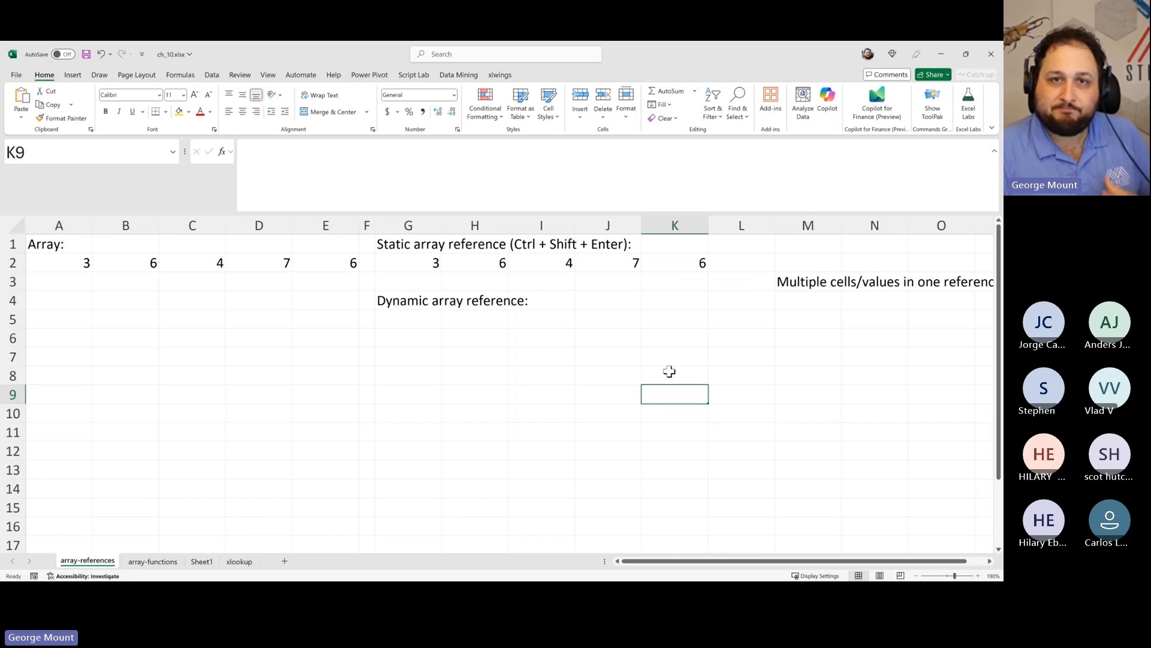
click(144, 562)
click(204, 562)
click(238, 561)
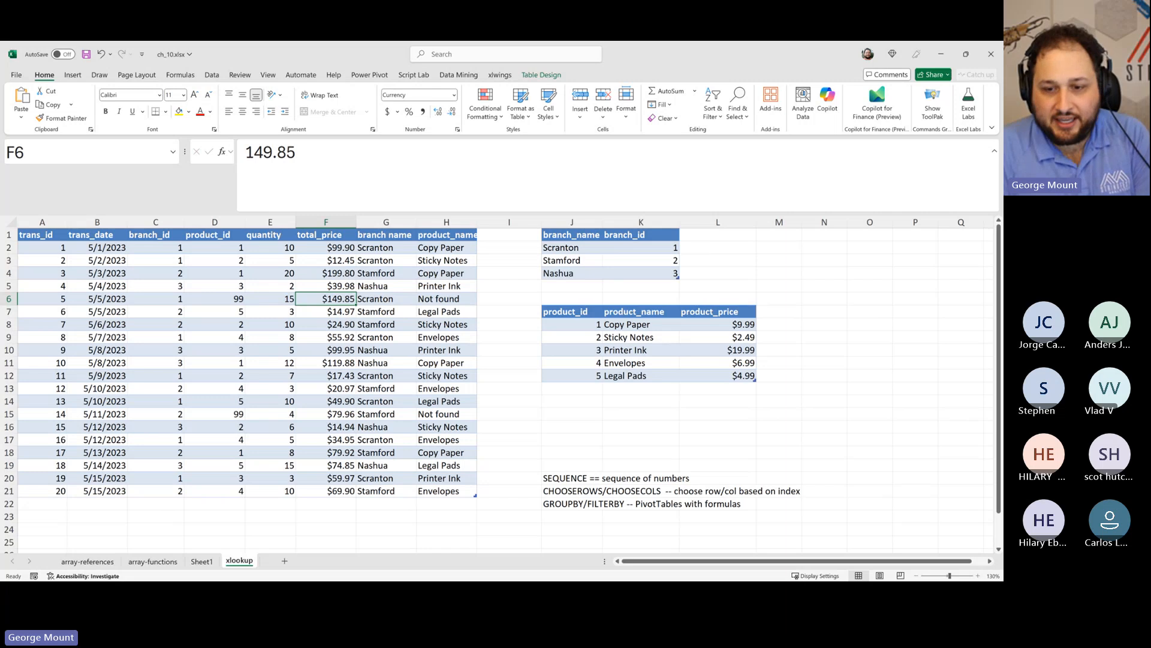
- Switch to the browser and move the Stringfest Analytics Events page into its own window
key(alt+Tab)
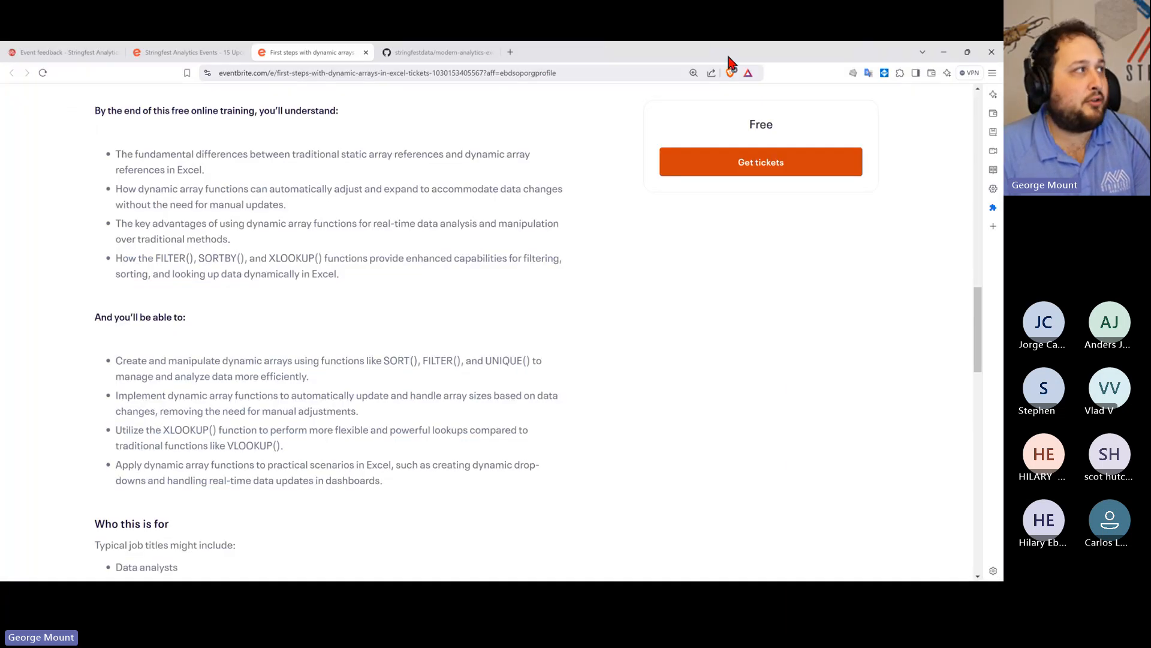
key(alt+Tab)
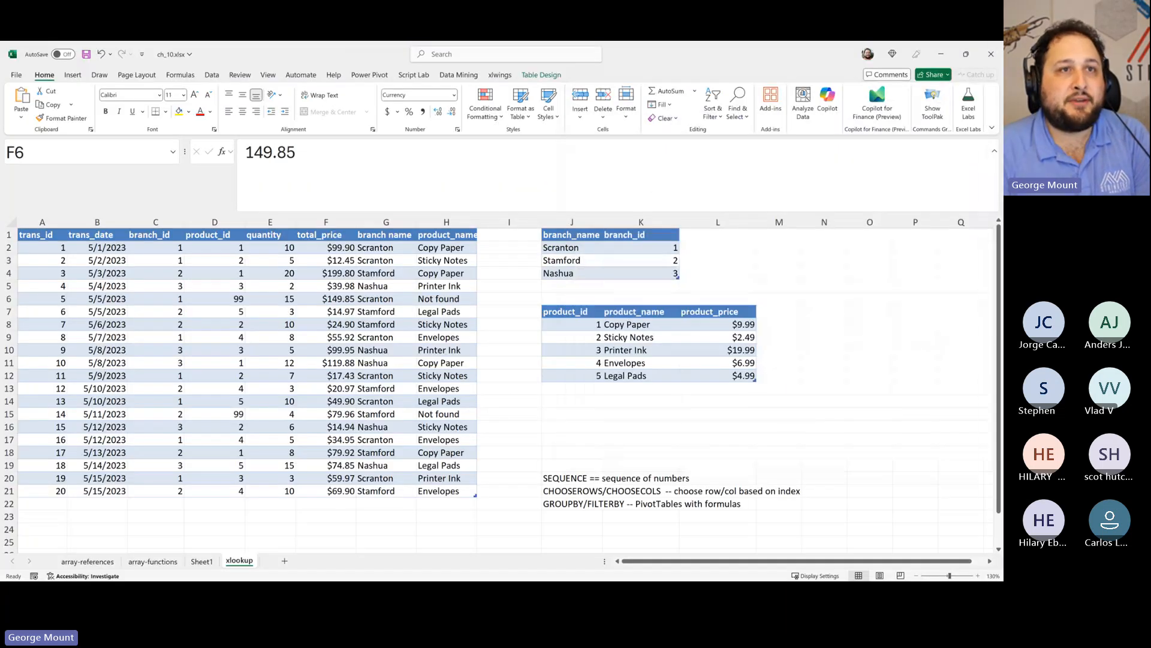
drag(602, 324, 468, 43)
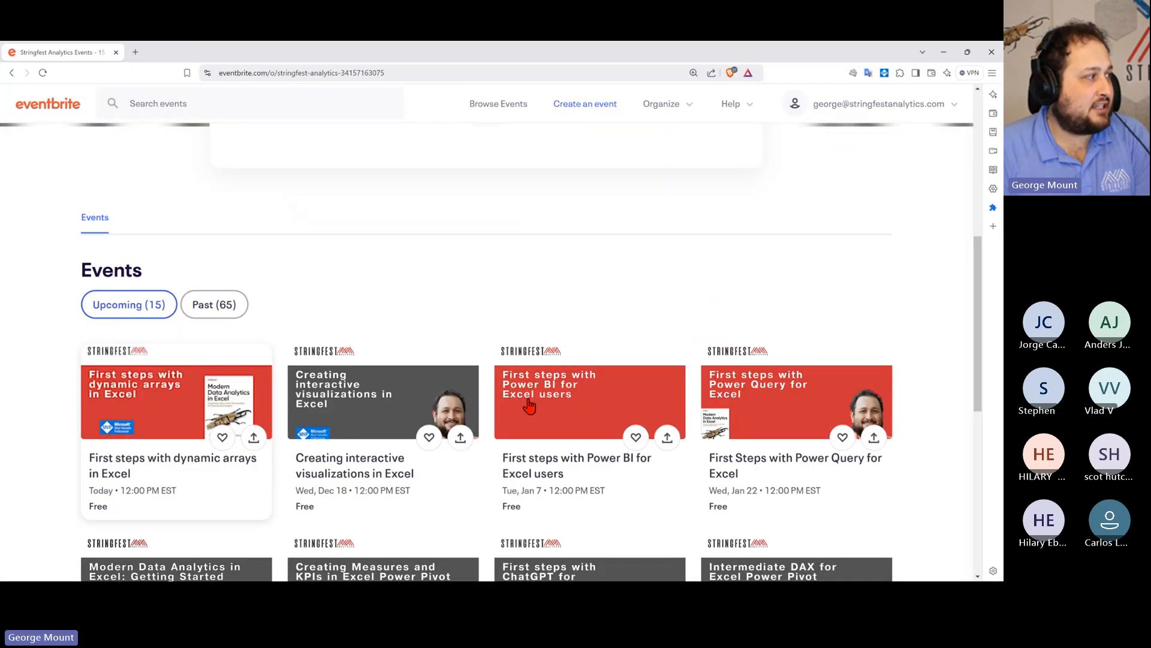
- Examine the full list of upcoming Stringfest Analytics events, including the additional ones loaded at the end of the page
key(ctrl+plus)
key(ctrl+minus)
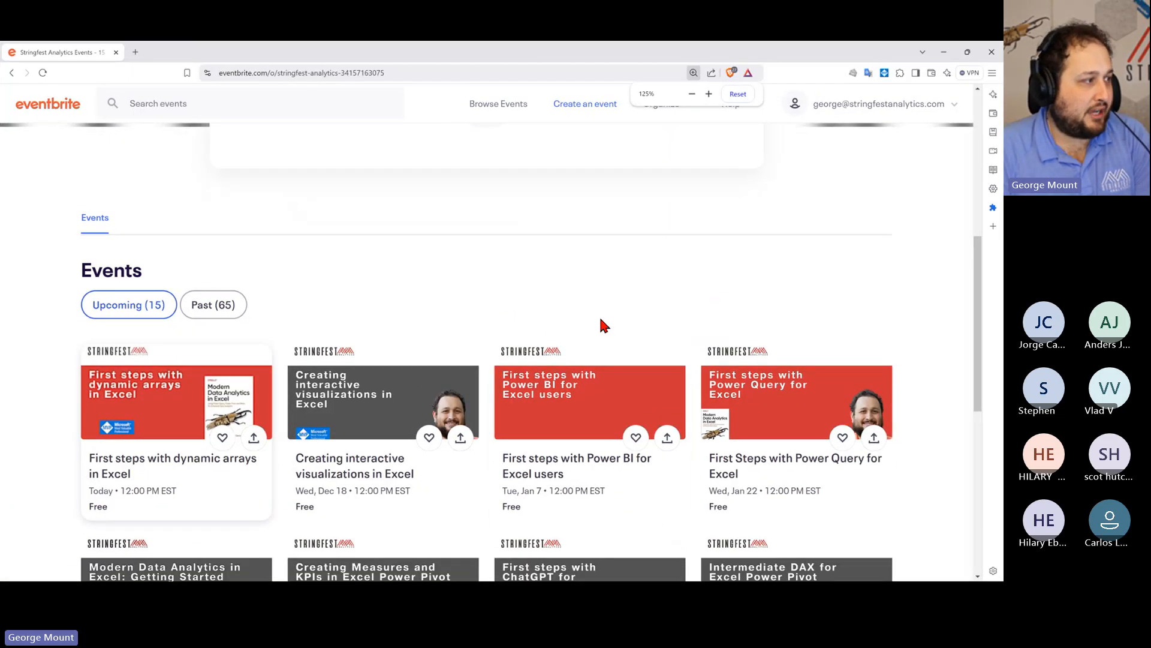
scroll(599, 316, down, 2)
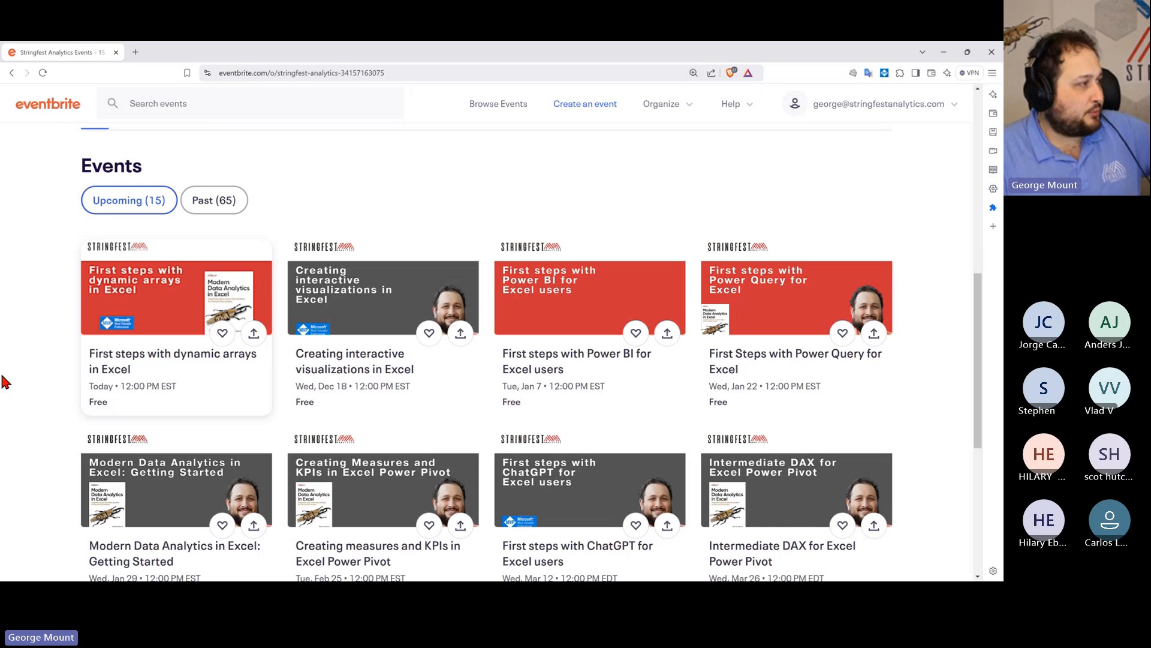
scroll(7, 378, down, 2)
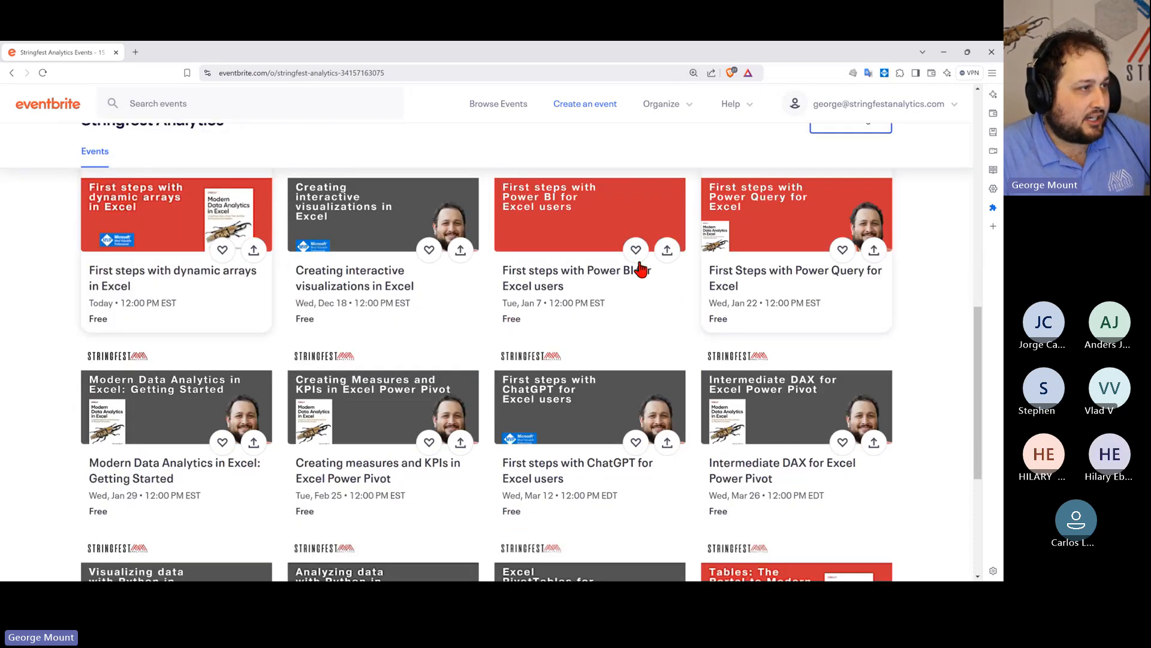
scroll(824, 265, down, 1)
scroll(824, 264, down, 3)
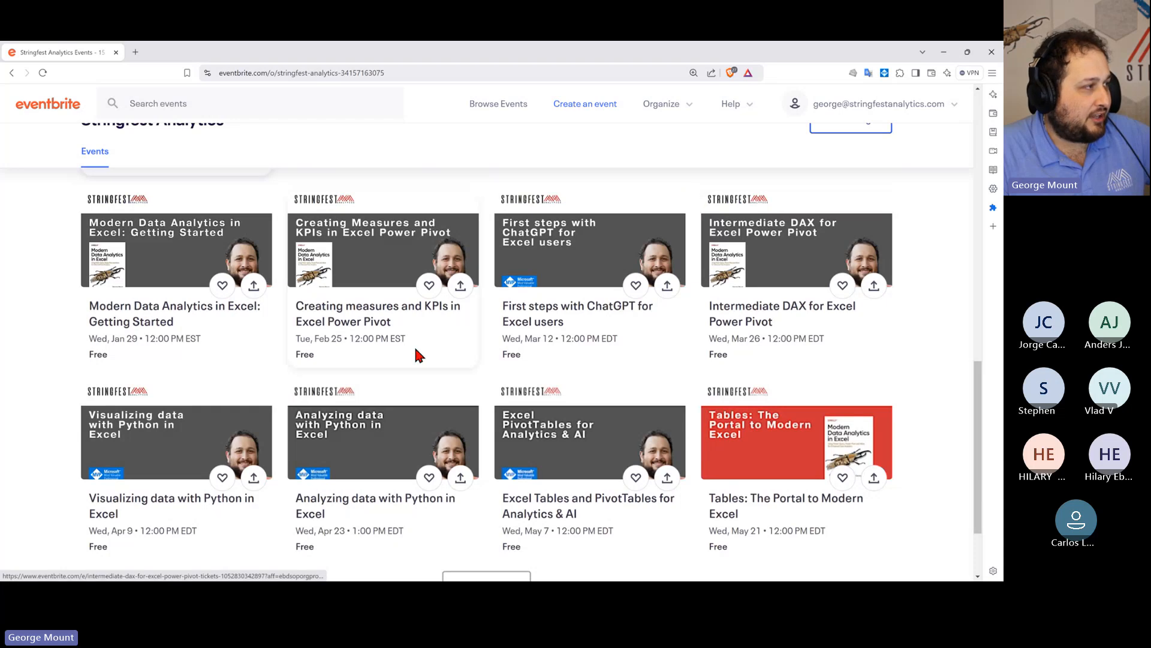
scroll(499, 444, down, 2)
click(497, 487)
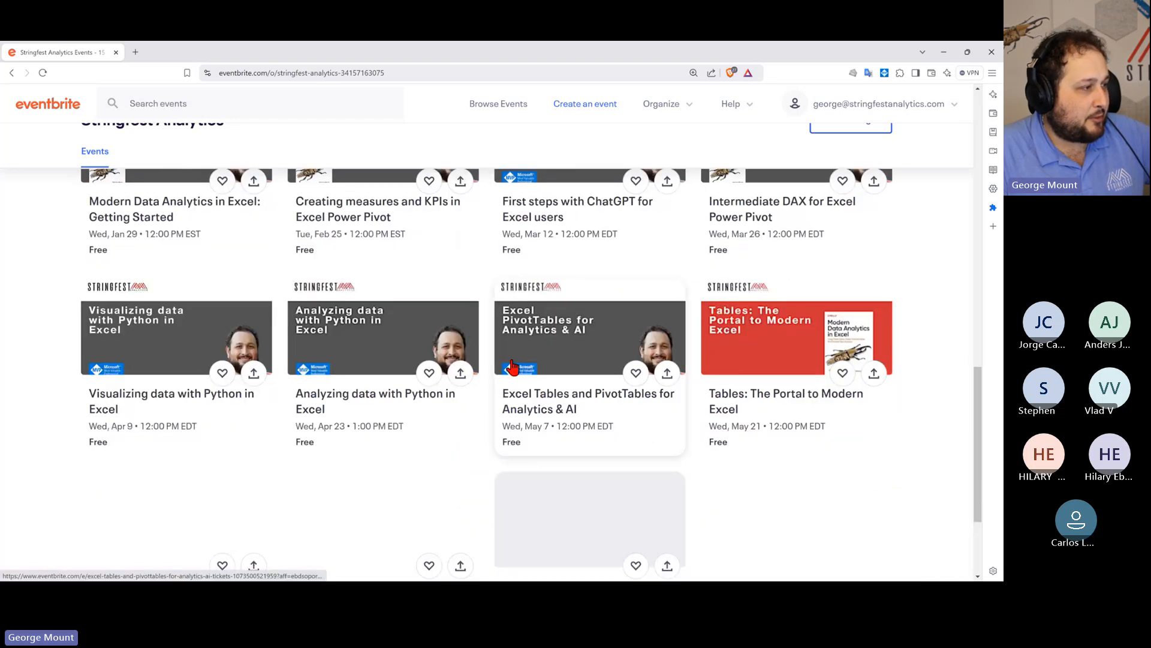
scroll(695, 455, down, 3)
scroll(482, 383, up, 5)
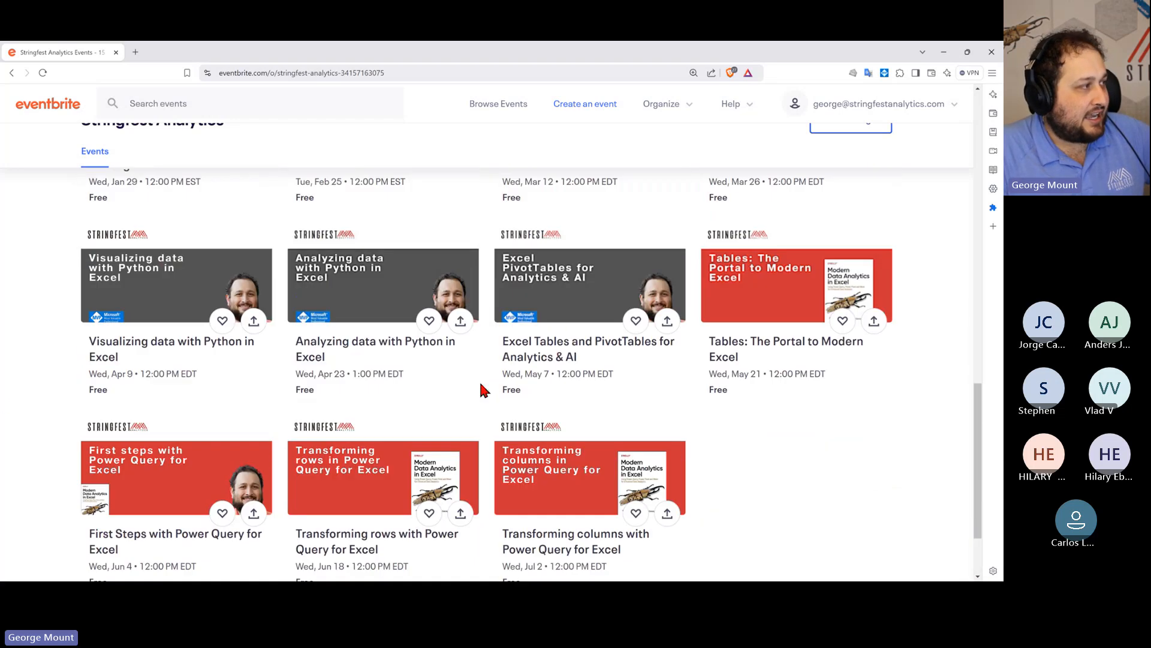
scroll(383, 369, down, 3)
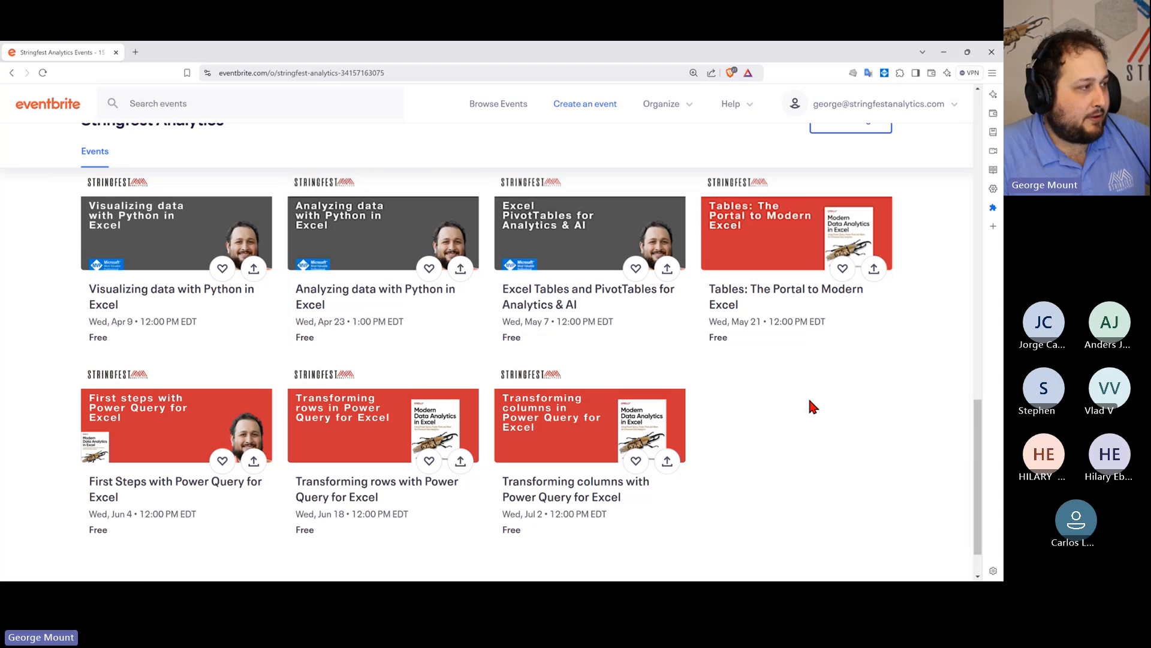
scroll(714, 385, up, 5)
scroll(401, 399, down, 5)
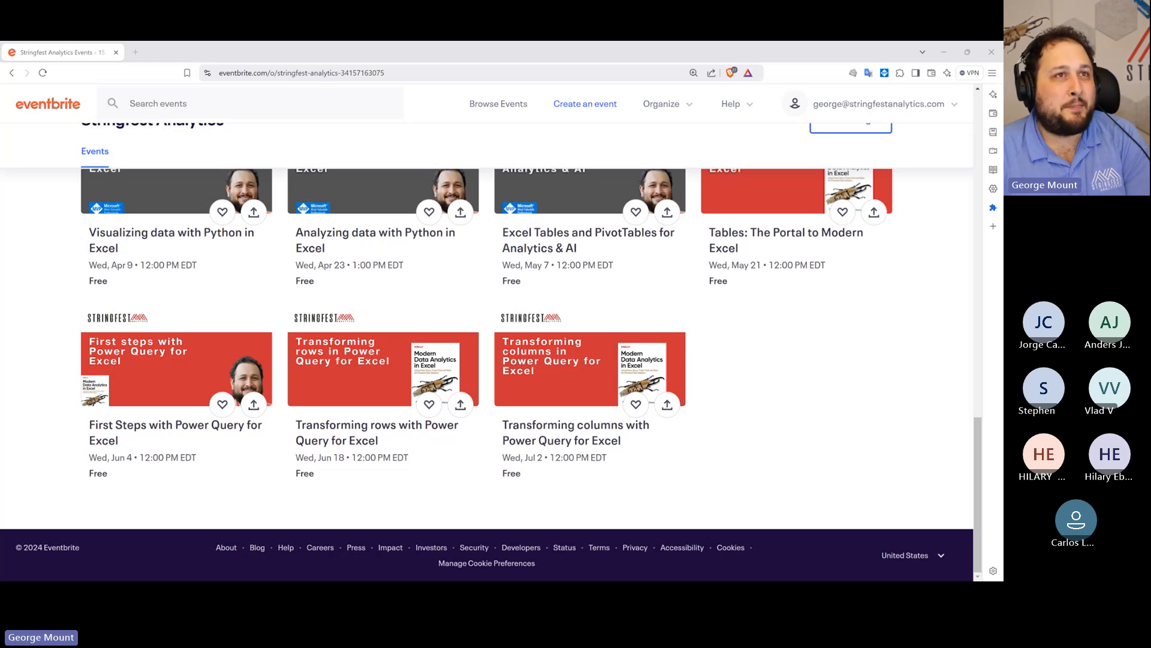
- Bring up the Event feedback page in a separate window and look through the upcoming events list behind it
drag(805, 416, 557, 292)
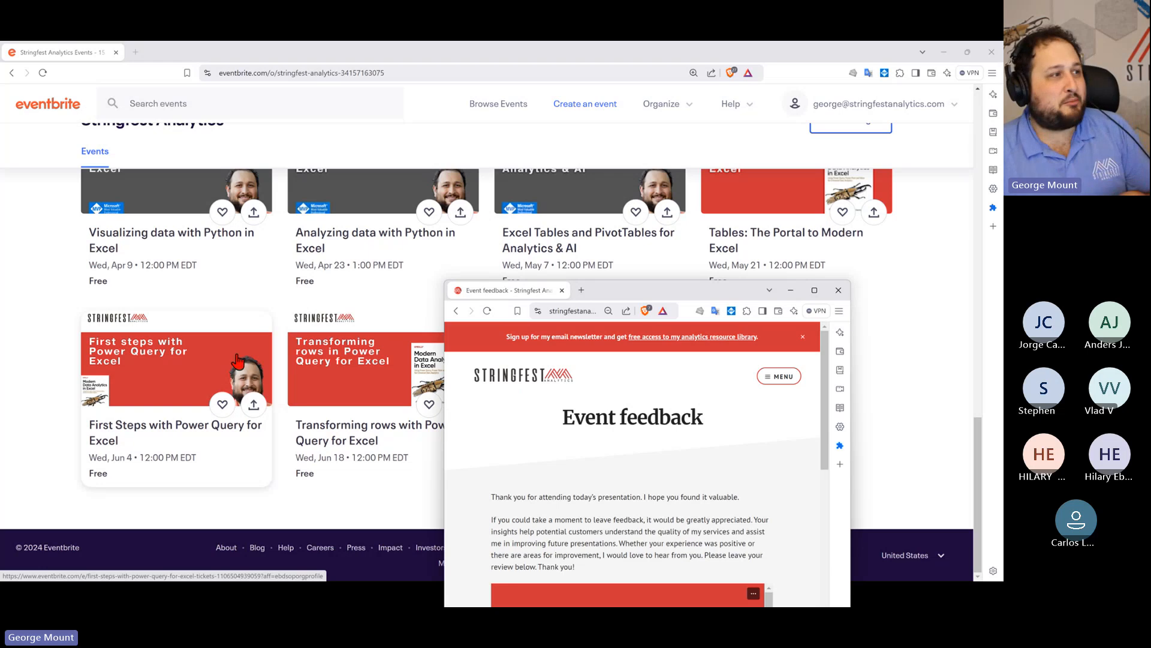
scroll(120, 420, up, 5)
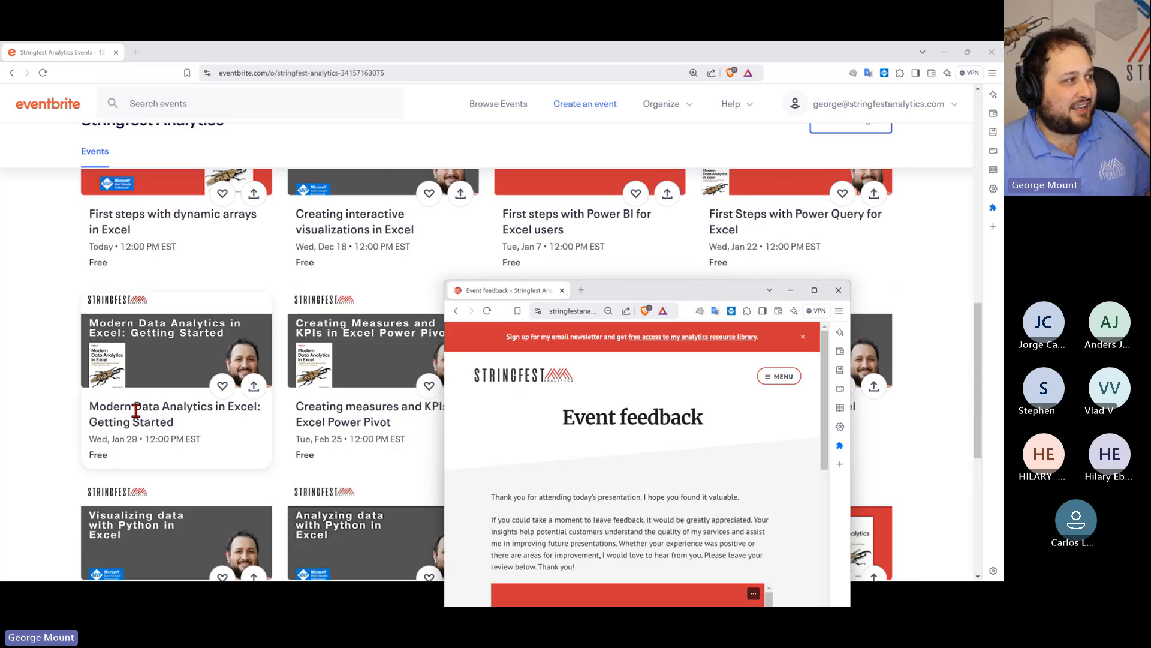
scroll(180, 404, down, 3)
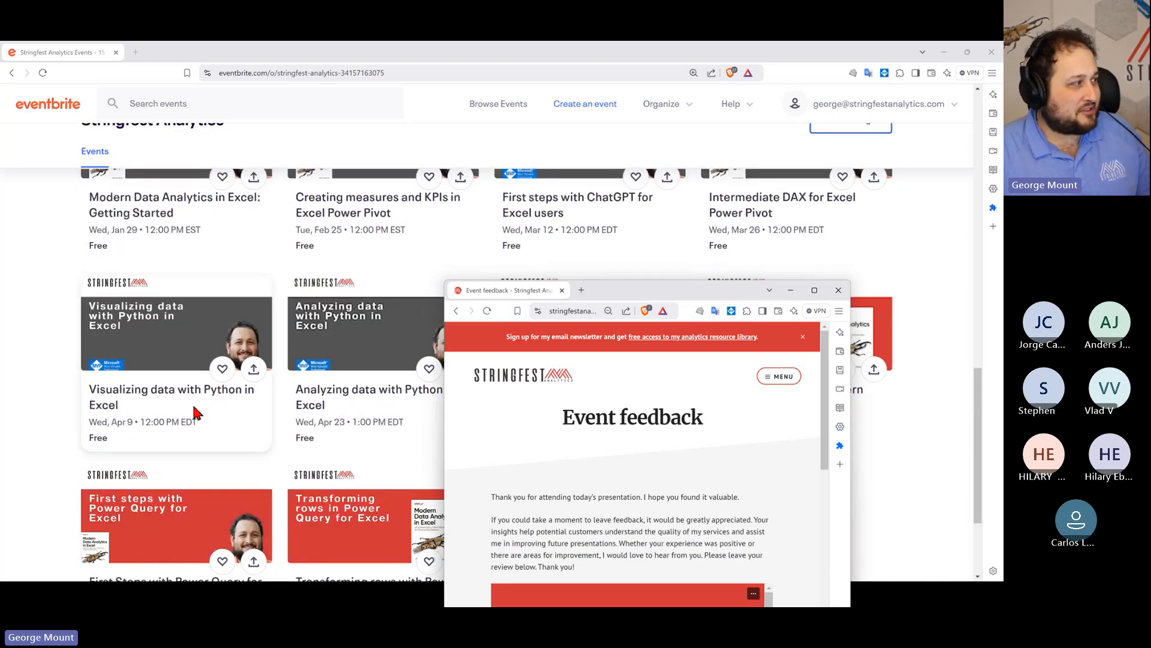
scroll(198, 413, down, 3)
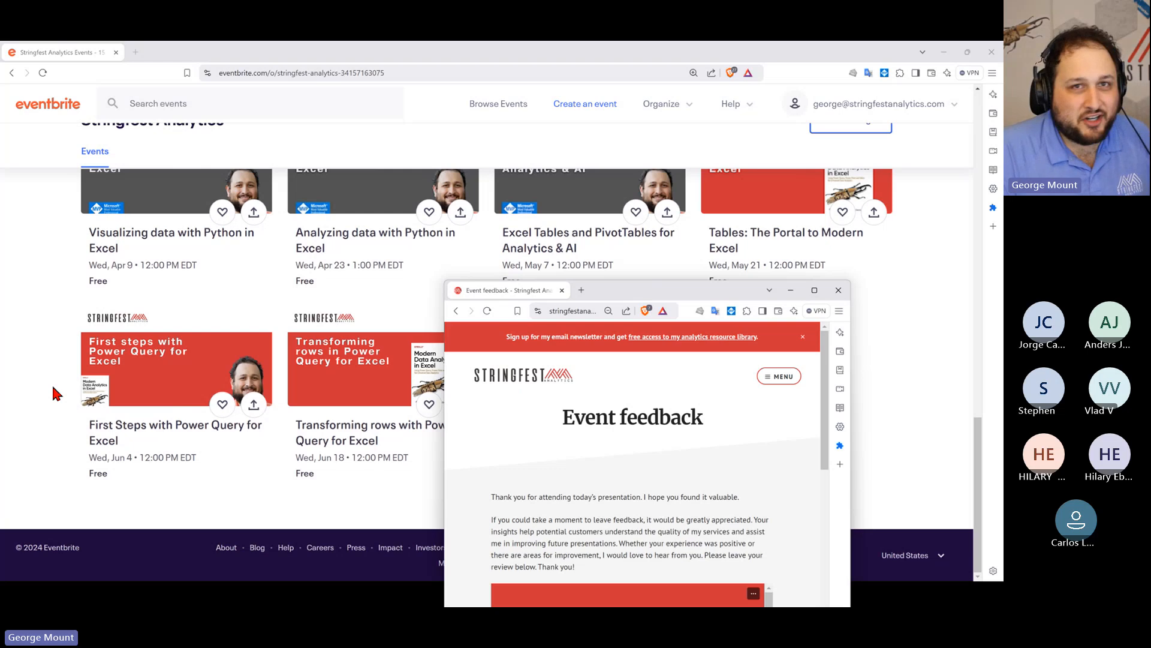
- Maximize the Event feedback window, select its web address and enlarge the page to 90%
click(815, 291)
scroll(142, 390, down, 3)
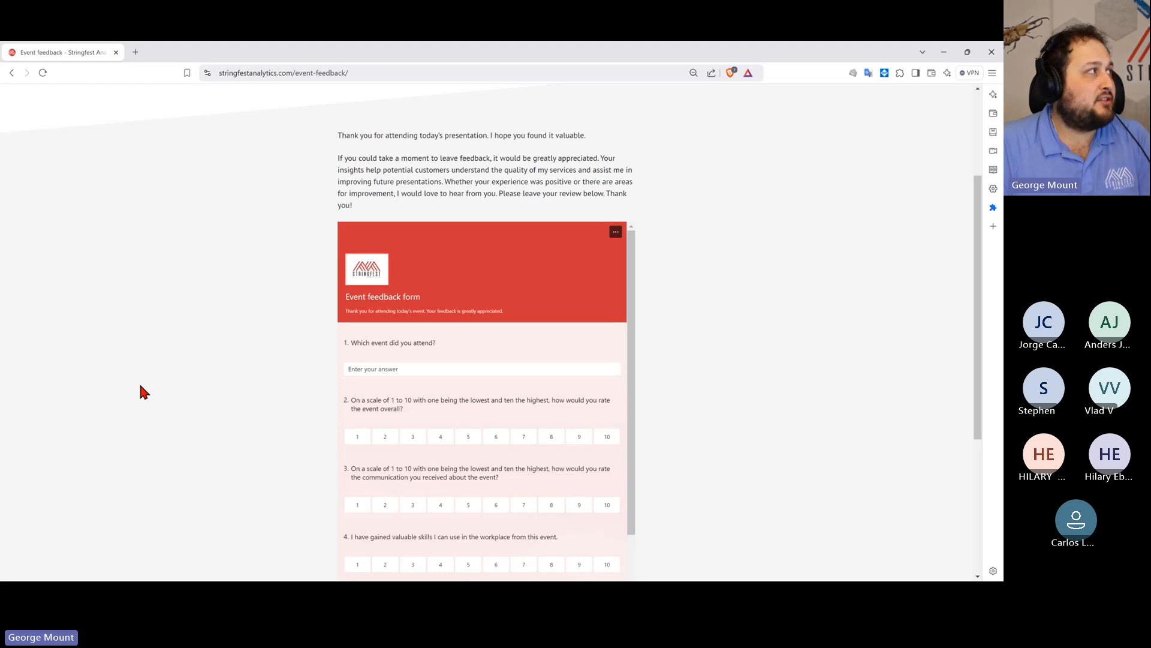
click(265, 75)
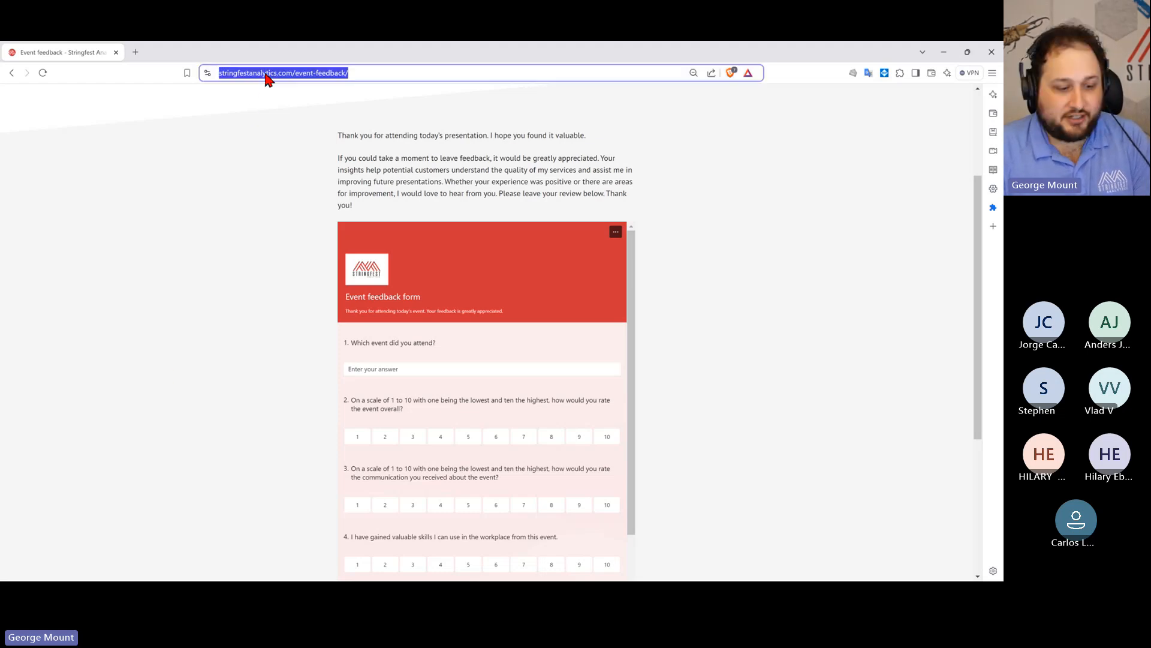
click(217, 280)
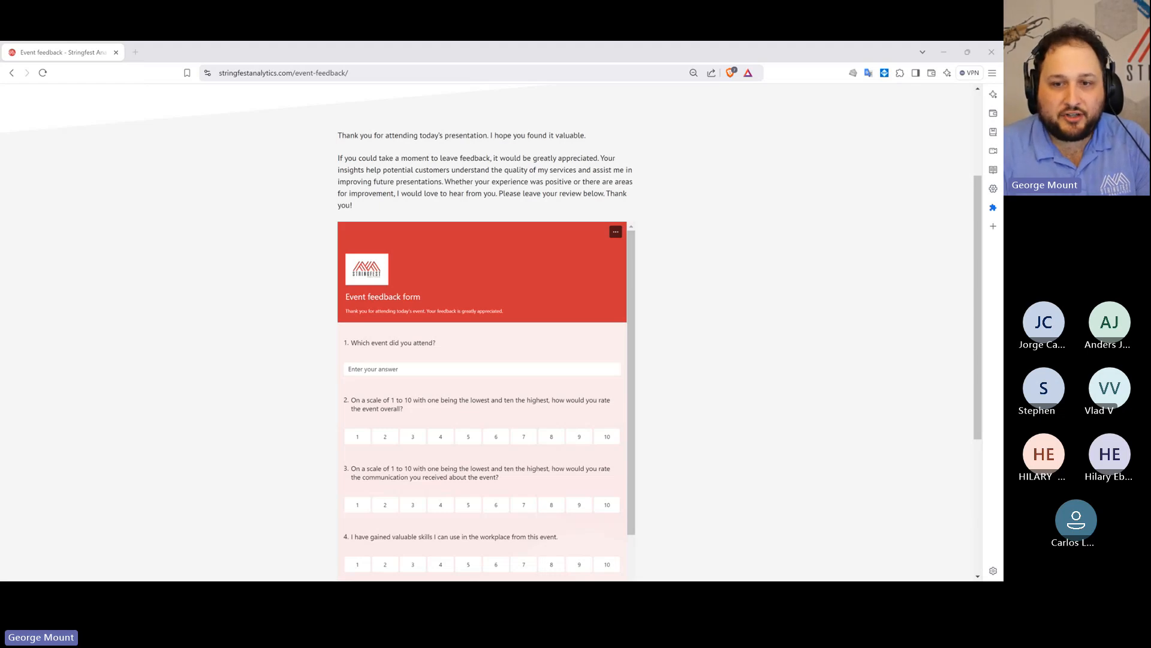
key(ctrl+plus)
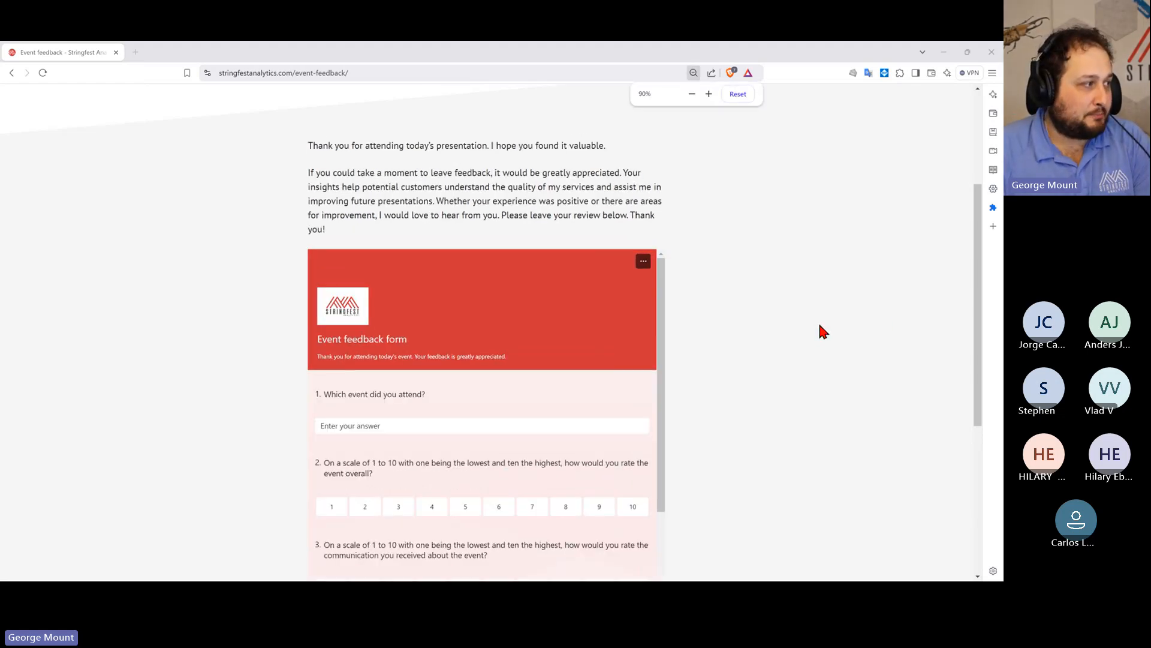
- Examine the event feedback form from the page heading down to the Submit button
scroll(851, 337, up, 3)
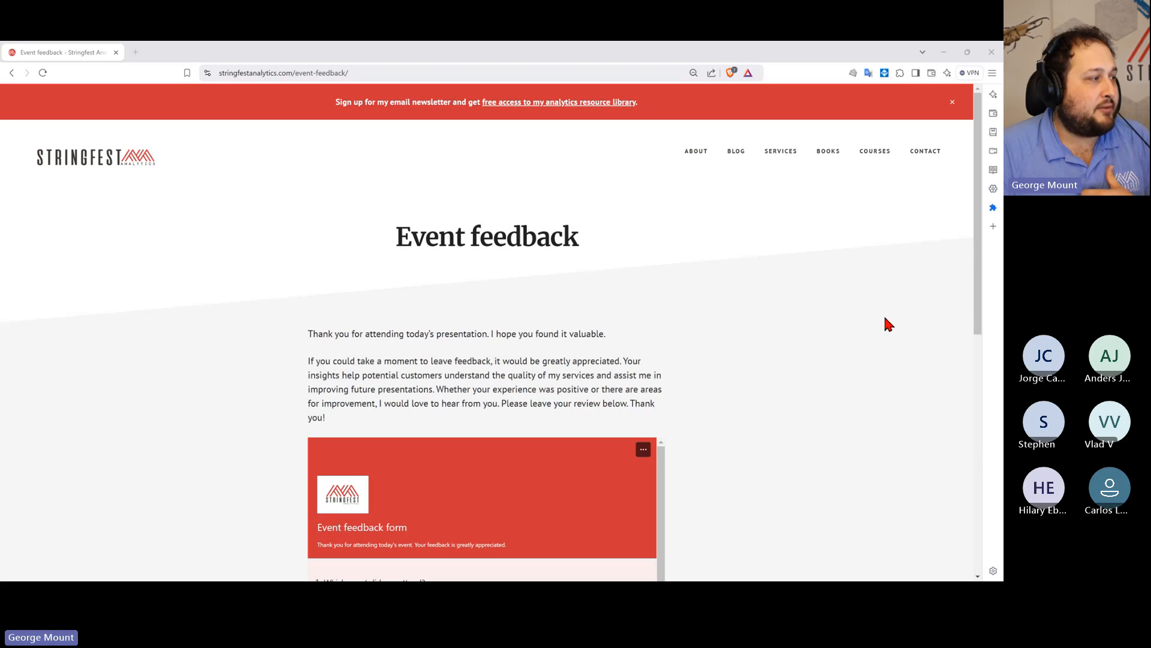
scroll(835, 341, down, 5)
scroll(645, 372, down, 3)
scroll(647, 420, down, 5)
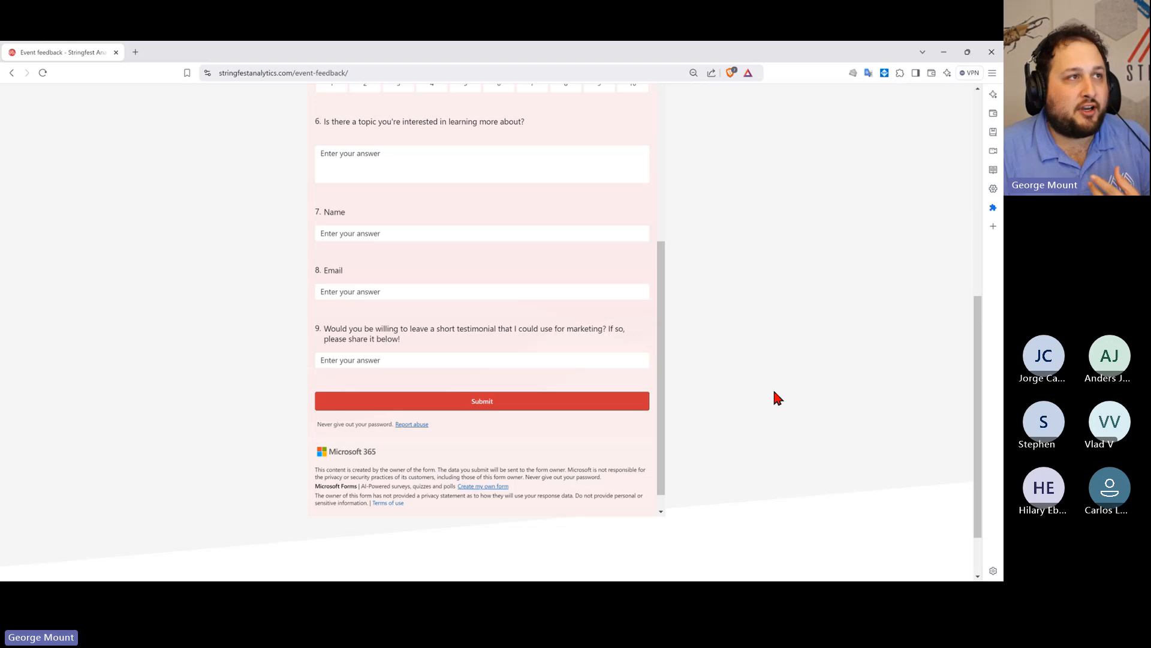
- Minimize the Event feedback window and select the web address of the Stringfest Analytics Events page
click(943, 59)
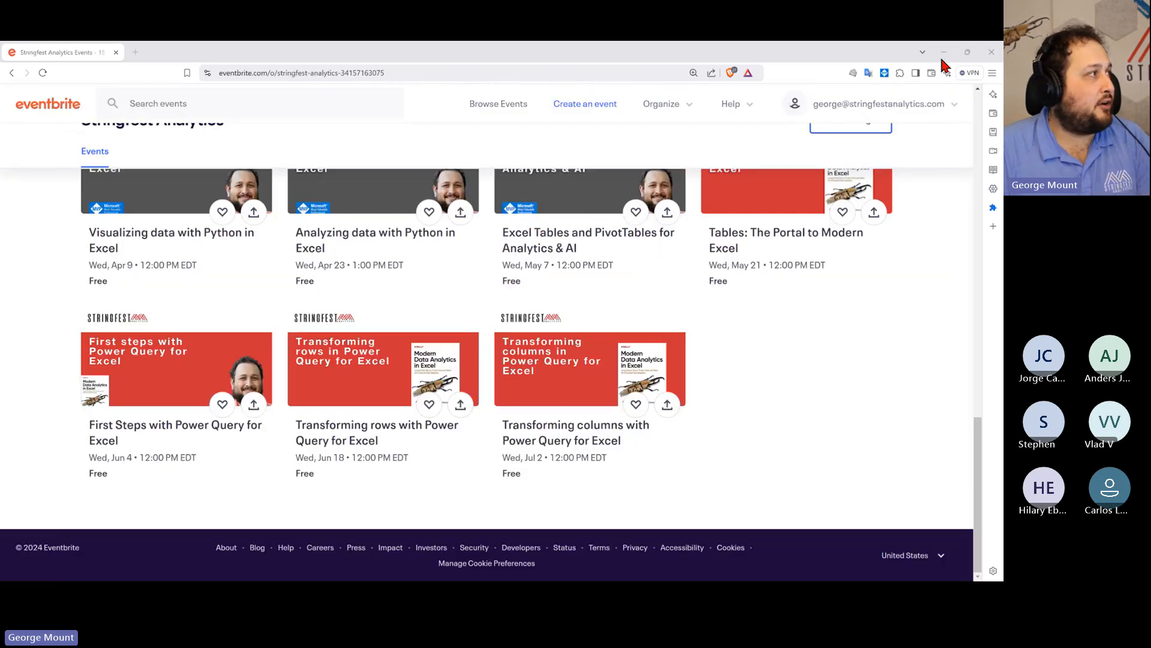
click(512, 72)
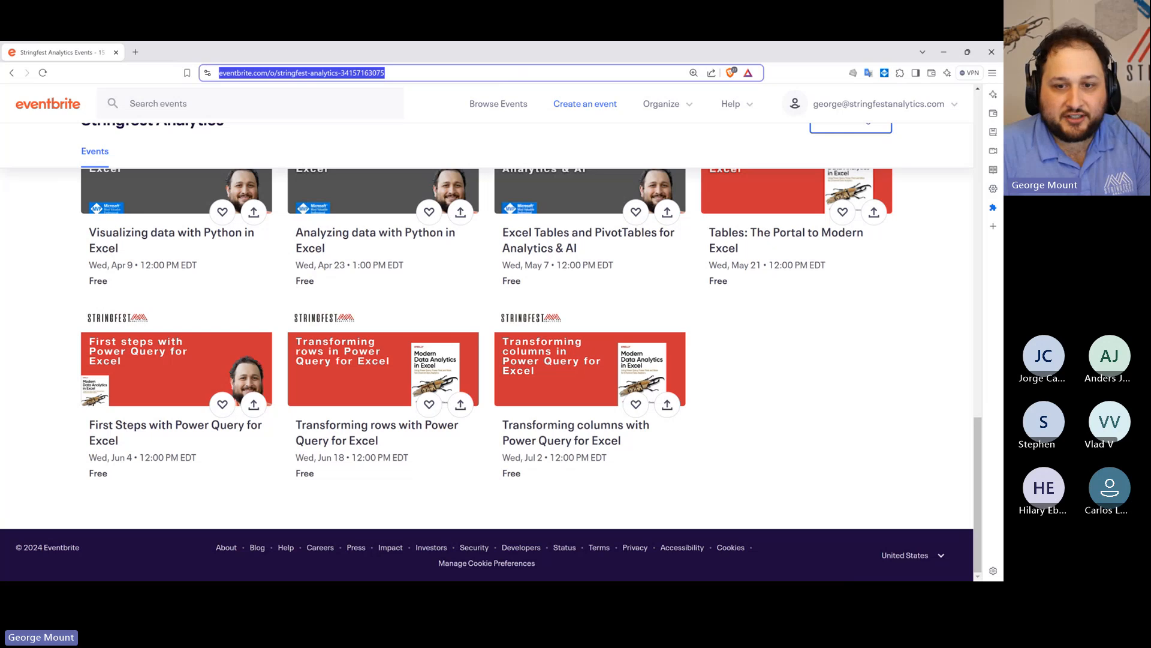
key(alt+Tab)
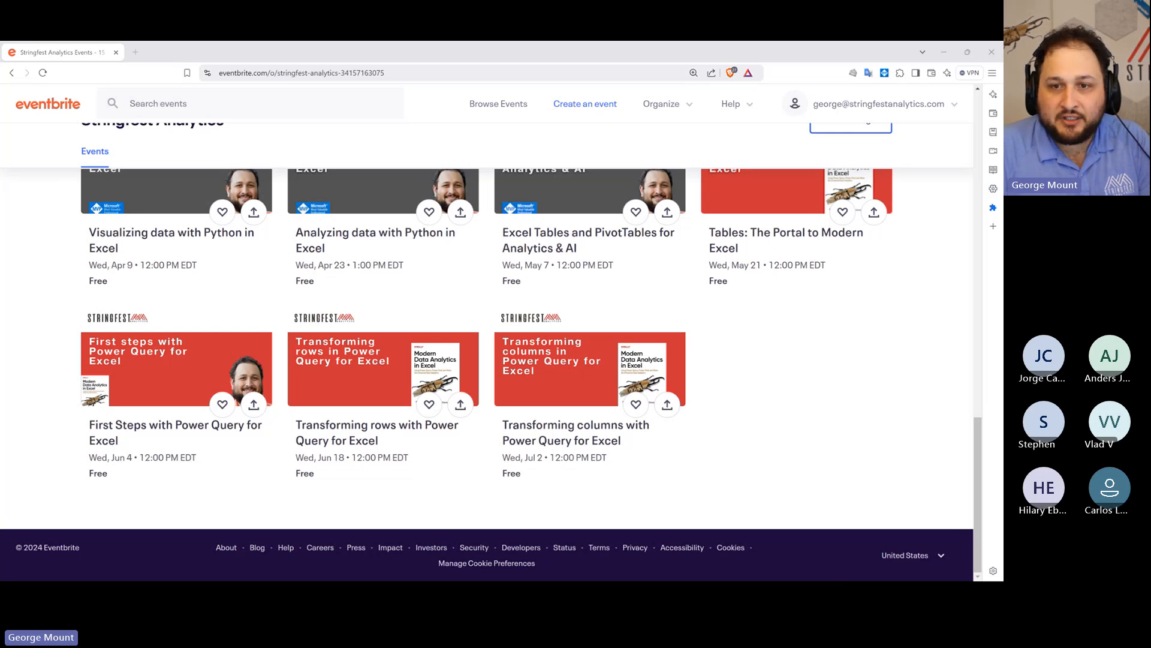